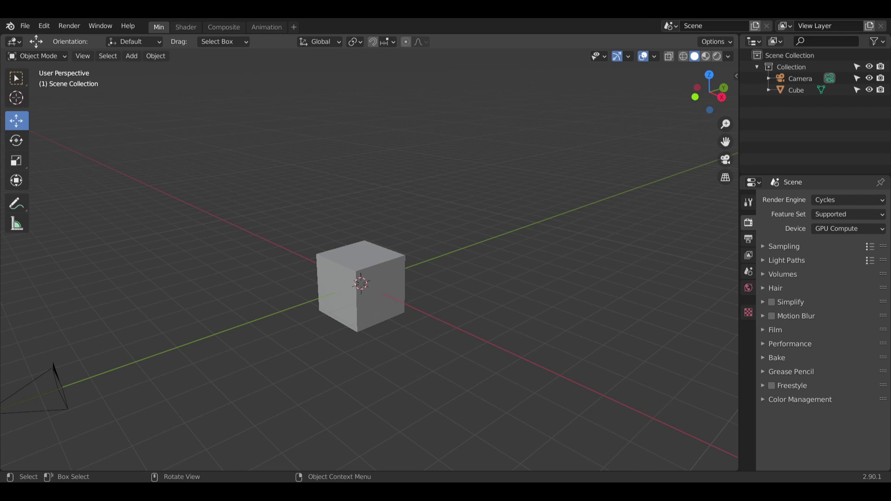
Step: Delete the default cube from the scene
middle_click_drag(502, 227, 511, 228)
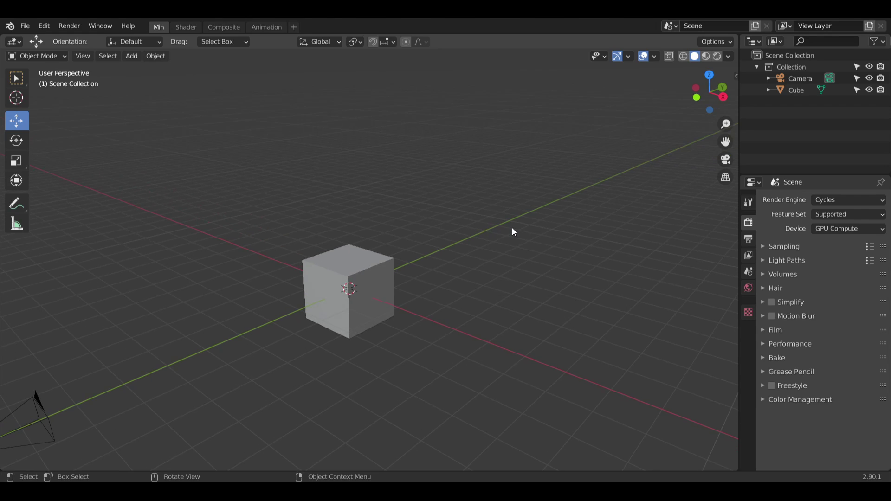
middle_click_drag(380, 199, 487, 187, "shift")
scroll(459, 277, "up", 5)
middle_click_drag(397, 291, 442, 284)
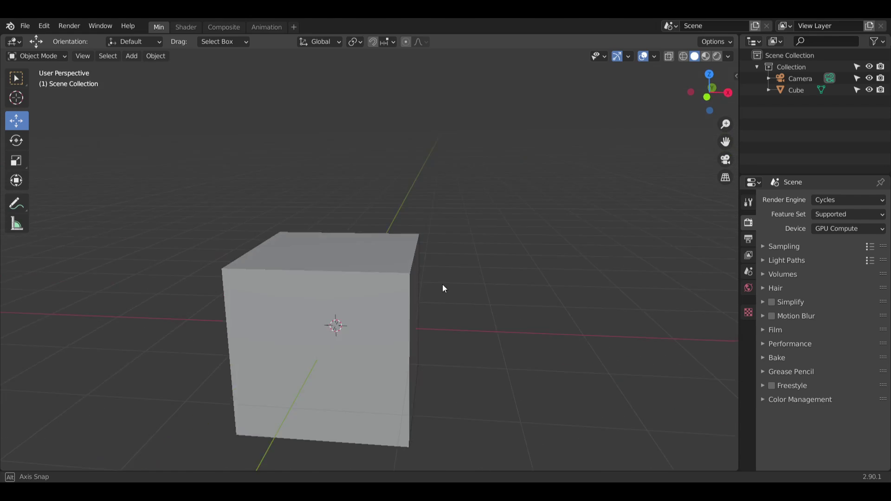
scroll(338, 325, "down", 5)
scroll(338, 326, "up", 7)
middle_click_drag(338, 325, 354, 336)
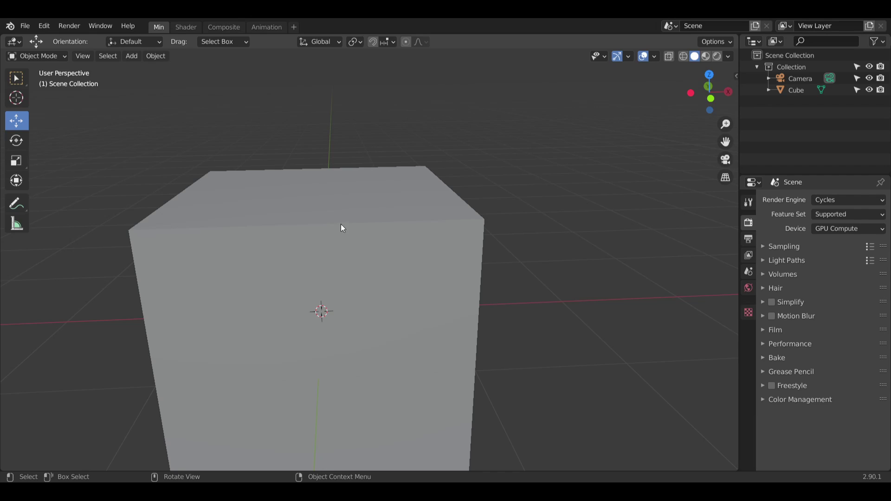
left_click(325, 254)
key("Delete")
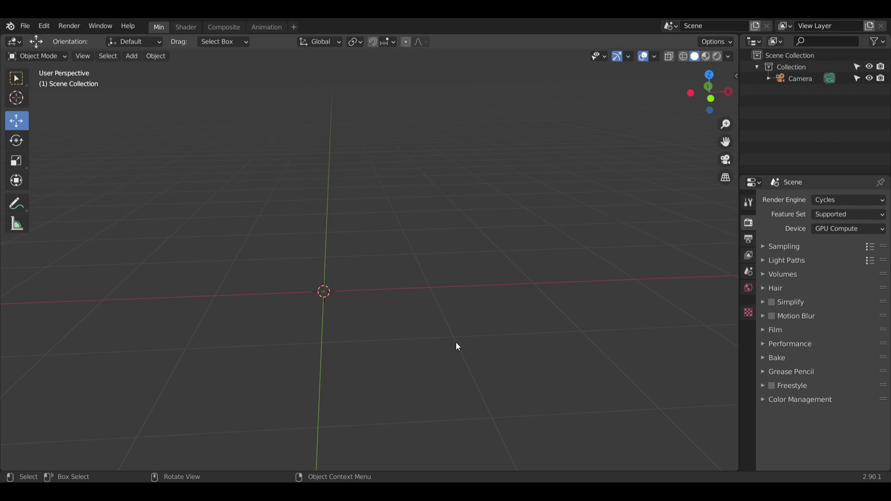
Step: Add a plane mesh at the world origin
middle_click_drag(457, 347, 361, 289)
left_click(132, 57)
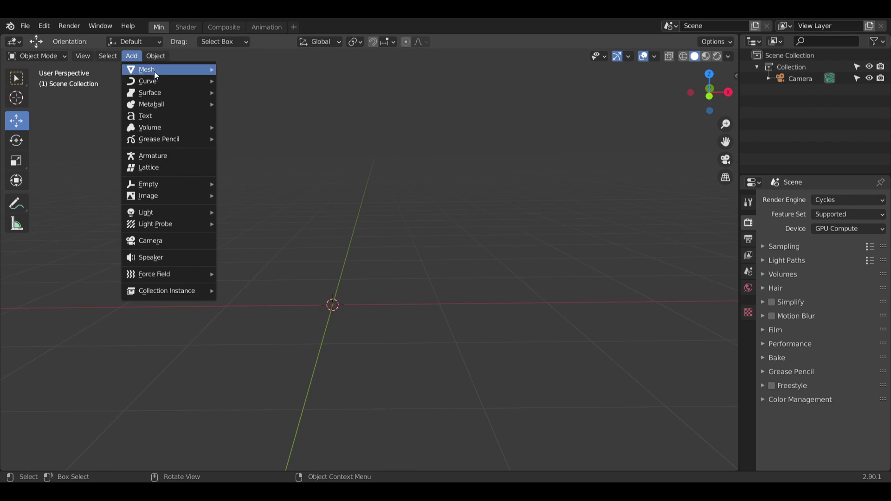
mouse_move(156, 72)
left_click(240, 70)
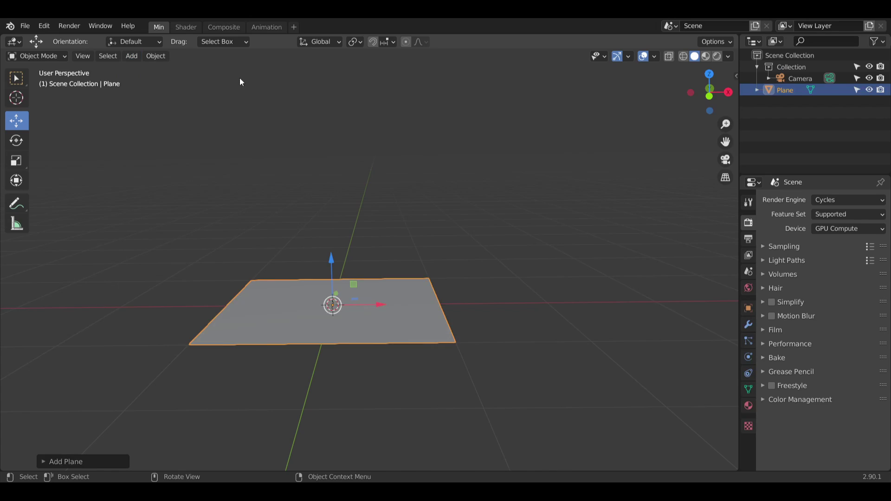
Step: Set the plane's X rotation to 90° so that it stands upright
left_click(748, 308)
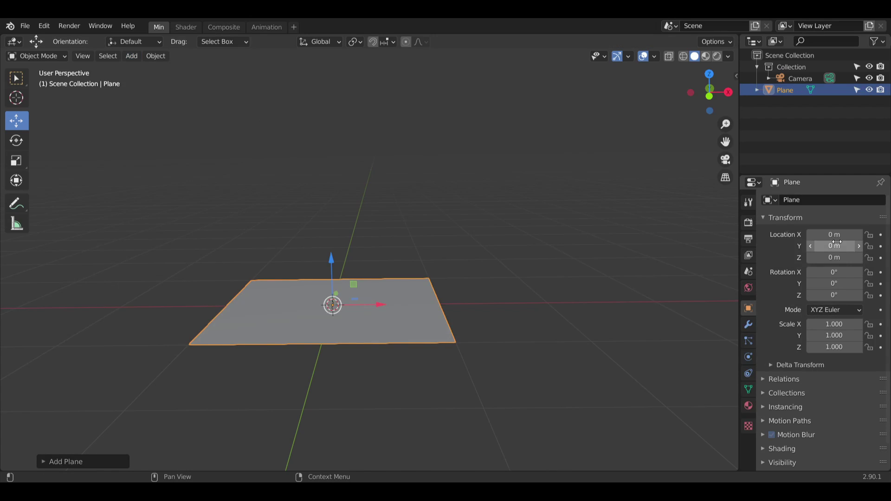
left_click(838, 269)
type("90")
key("Return")
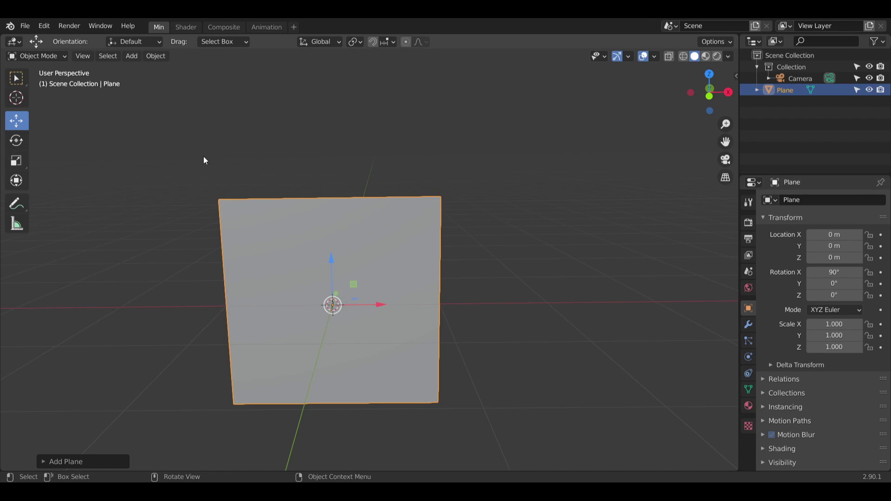
Step: Add a vertical loop cut through the plane's centre in Edit Mode and switch to face selection
left_click(55, 58)
left_click(57, 83)
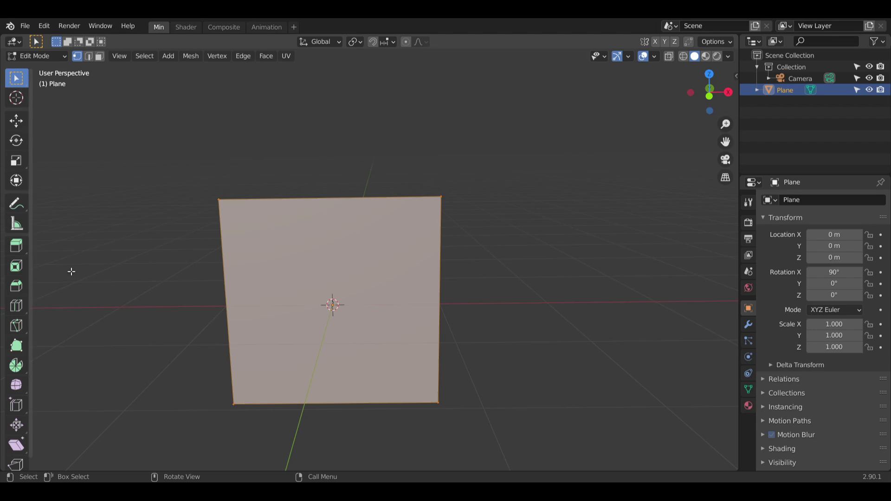
left_click(16, 305)
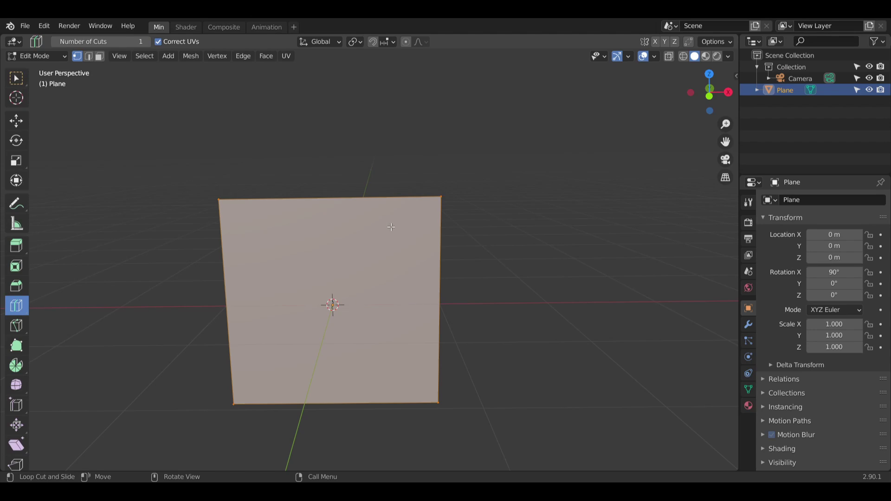
left_click(326, 221)
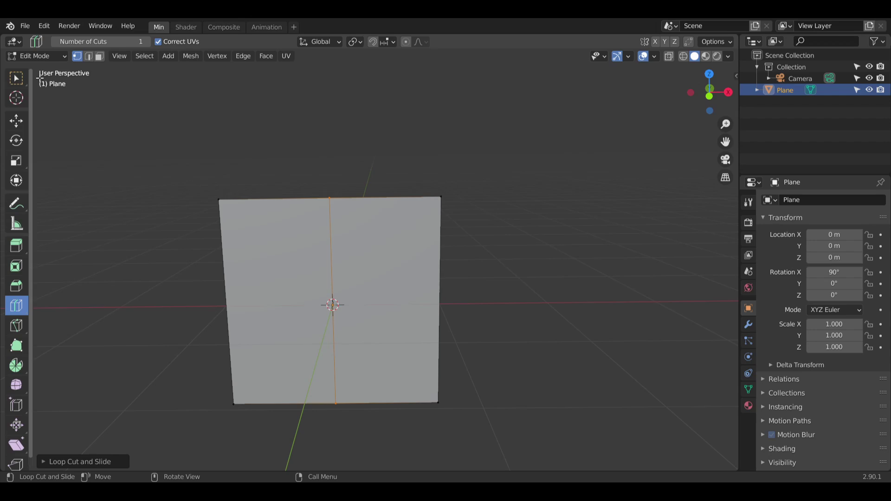
left_click(99, 56)
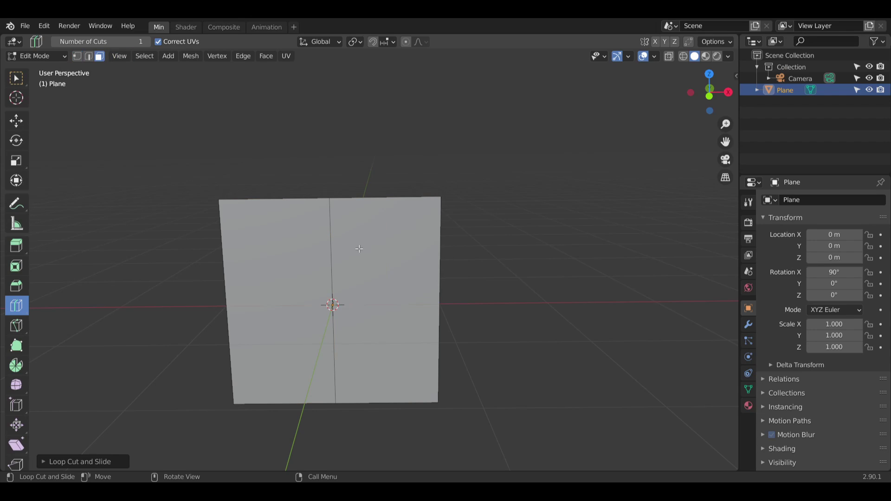
left_click(414, 247)
left_click(412, 246)
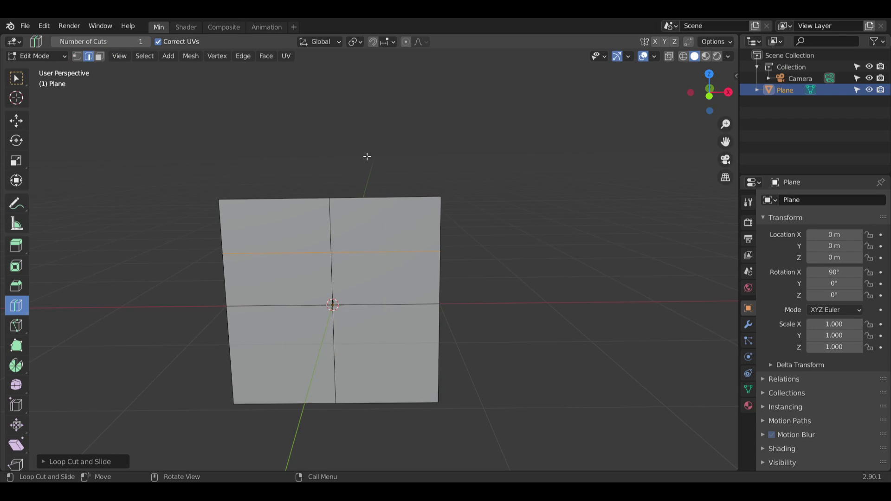
key("ctrl+z")
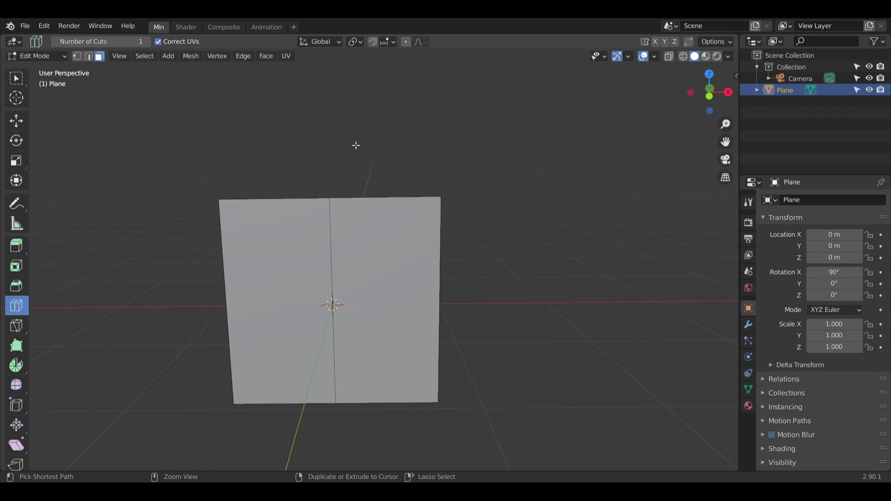
Step: Delete the face on the +X half of the plane
left_click(17, 78)
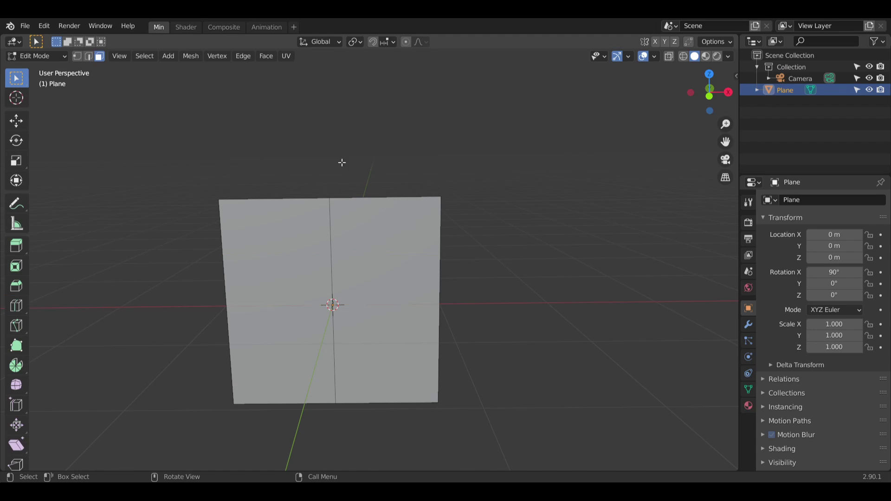
left_click(402, 258)
key("x")
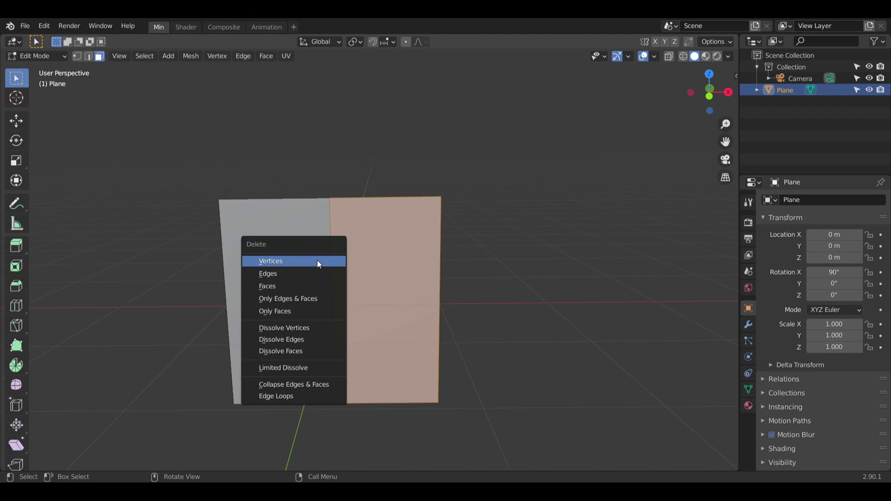
left_click(316, 287)
Step: Add a Mirror modifier on the X axis to the remaining half of the plane
left_click(748, 325)
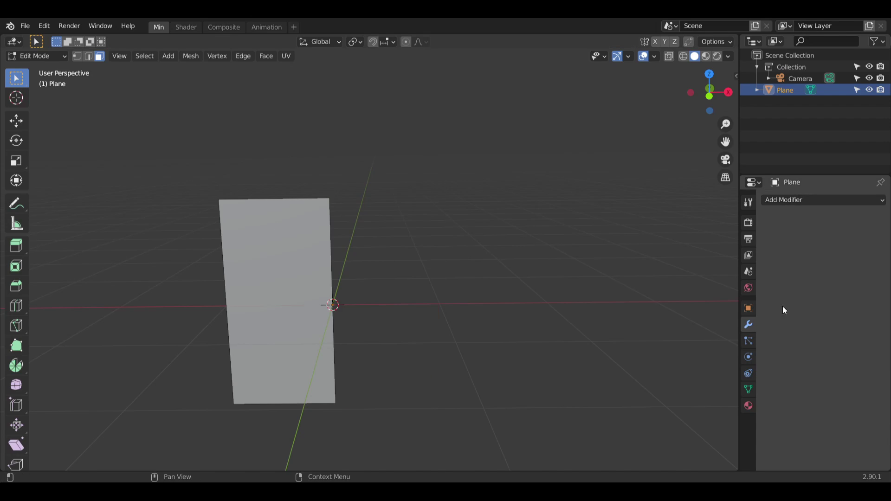
left_click(829, 200)
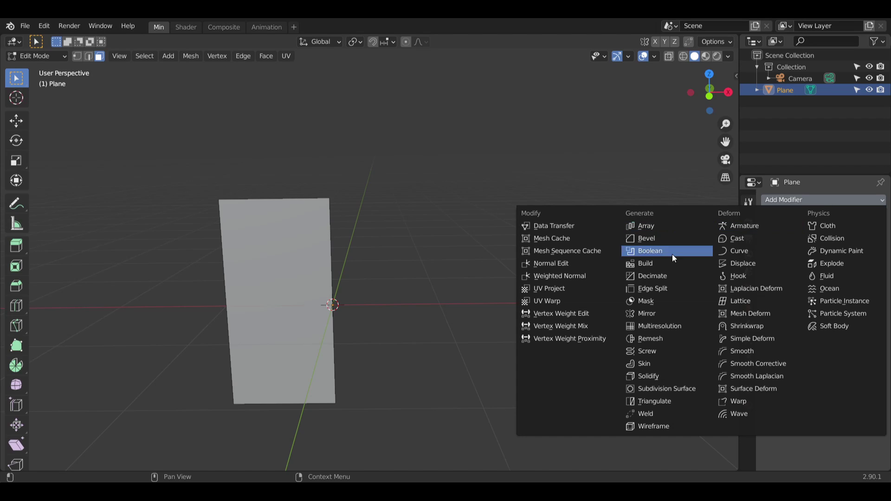
left_click(653, 311)
Step: Select the remaining half's face and scale it up along Z into a tall rectangle, keeping its width
middle_click_drag(472, 170, 478, 172)
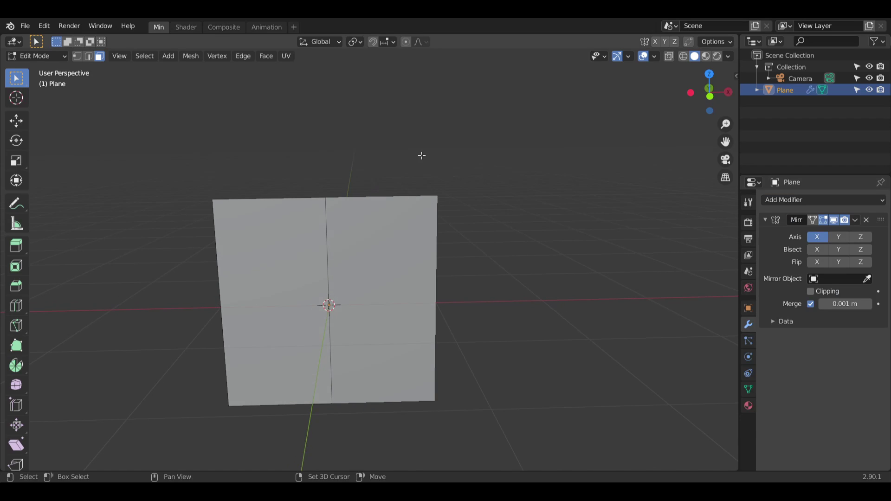
middle_click_drag(422, 155, 505, 172, "shift")
scroll(454, 207, "down", 1)
middle_click_drag(453, 206, 494, 205)
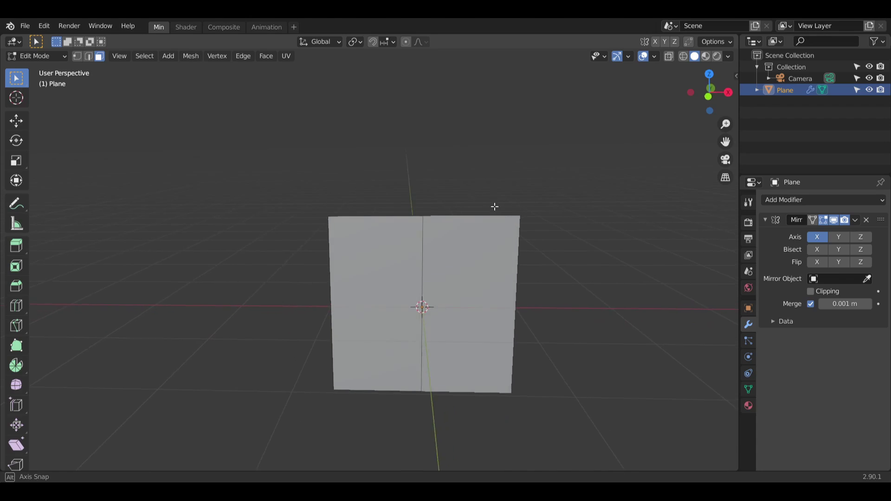
left_click(394, 245)
middle_click_drag(408, 141, 351, 167, "shift")
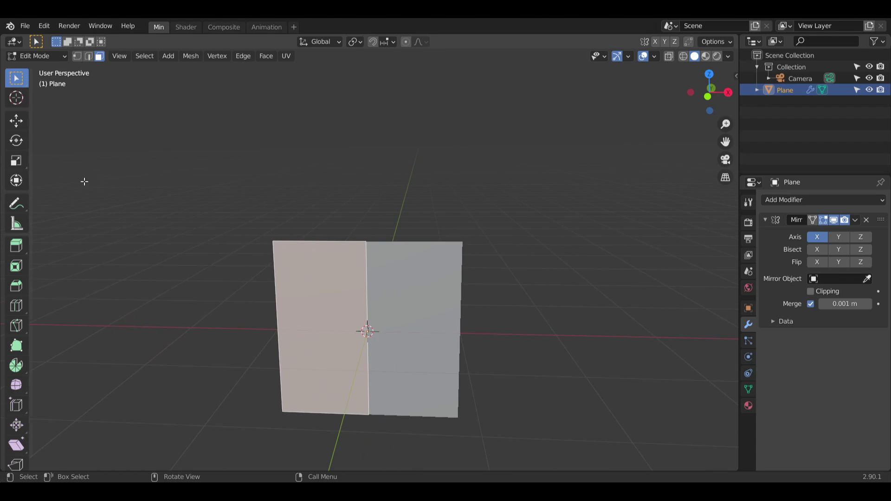
left_click(20, 166)
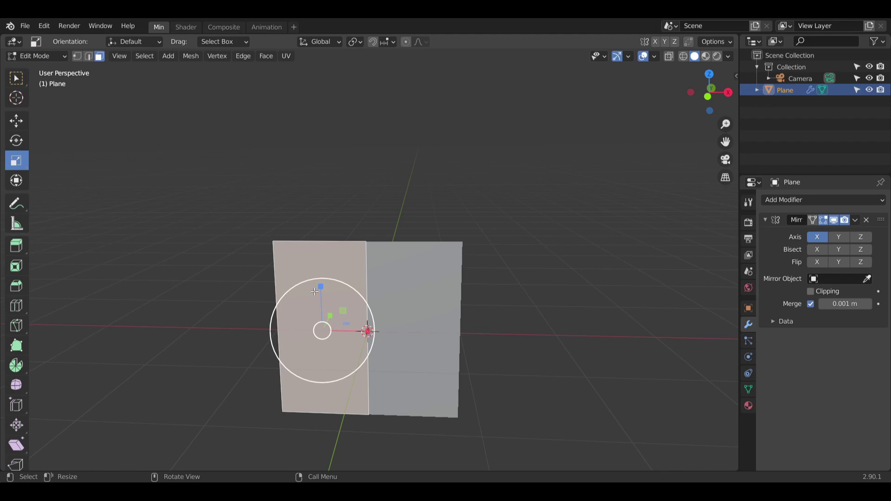
left_click_drag(322, 285, 330, 244)
left_click_drag(367, 331, 379, 330)
key("ctrl+z")
Step: Scale the selected face down slightly along Z to shorten the mirrored rectangle
middle_click_drag(426, 268, 458, 258)
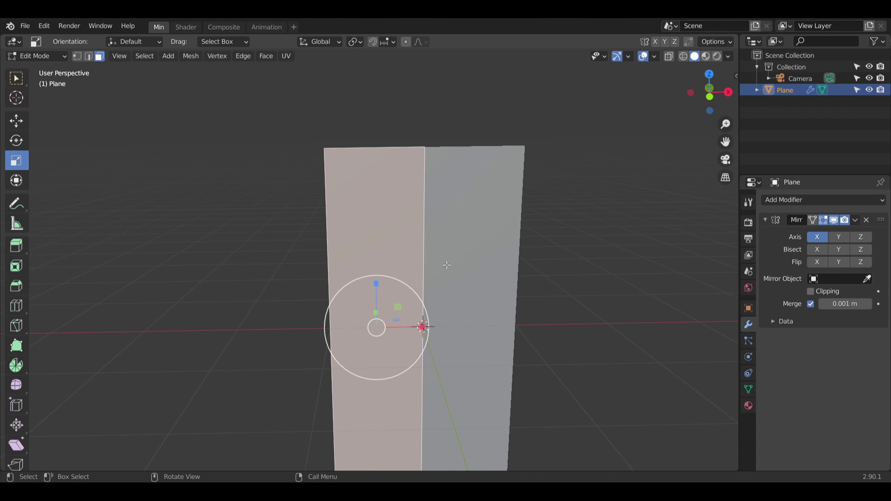
scroll(513, 266, "down", 3)
middle_click_drag(515, 267, 469, 262, "shift")
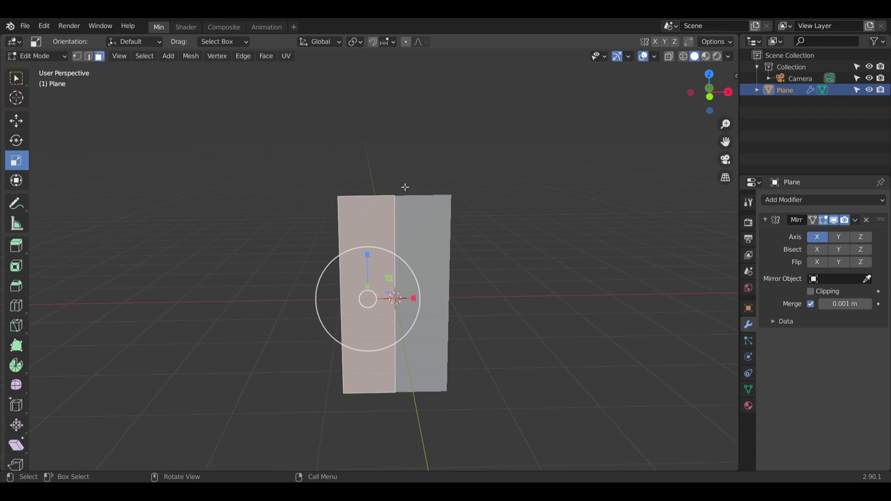
scroll(409, 192, "up", 1)
left_click_drag(361, 280, 361, 285)
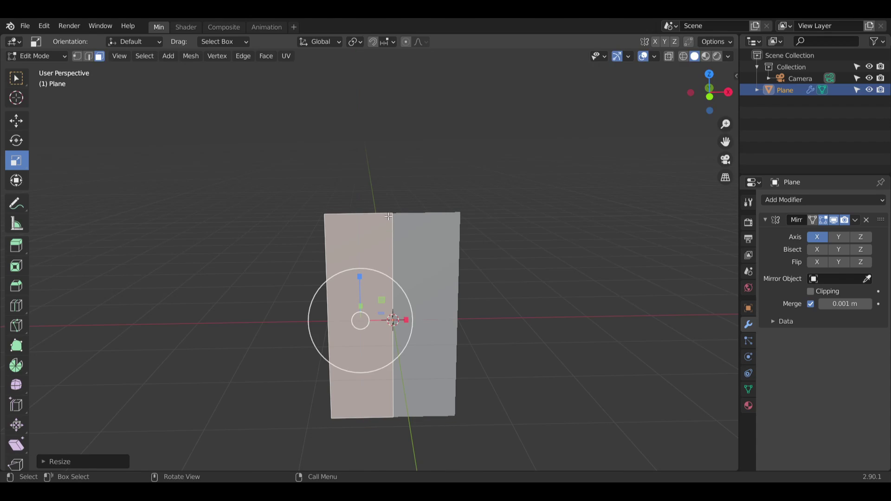
Step: Move the upper centre vertex straight up along Z to form a pointed peak on the rectangle
scroll(393, 220, "up", 2)
middle_click_drag(398, 189, 360, 227, "shift")
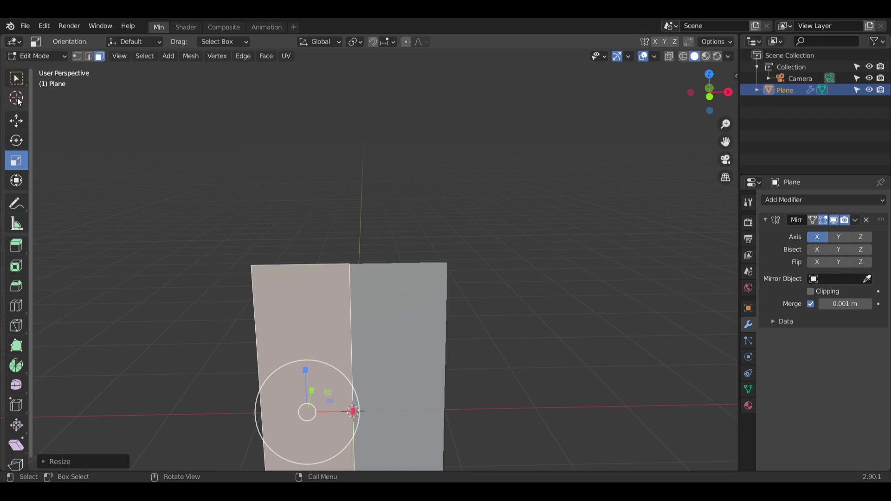
key("w")
left_click(77, 56)
left_click(362, 202)
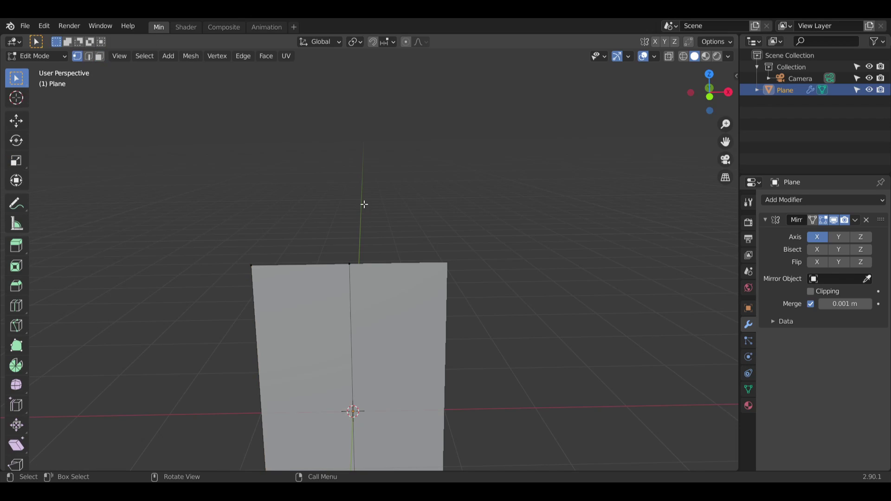
left_click(353, 265)
left_click(16, 121)
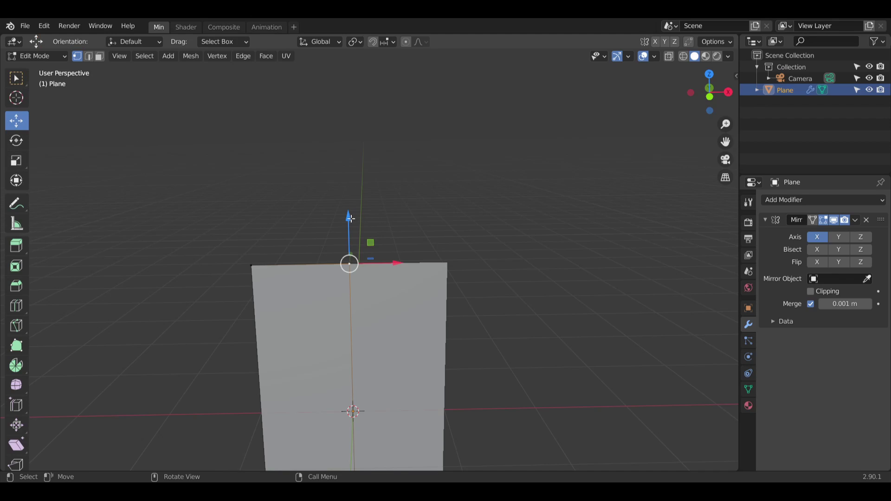
left_click_drag(349, 217, 368, 102)
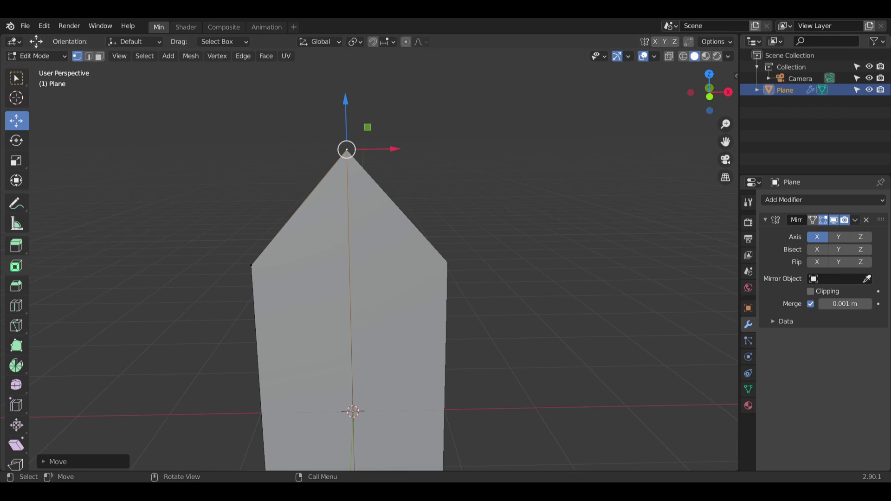
Step: Subdivide the sloped edge between the peak and the outer corner into eight segments
left_click(252, 271, "shift")
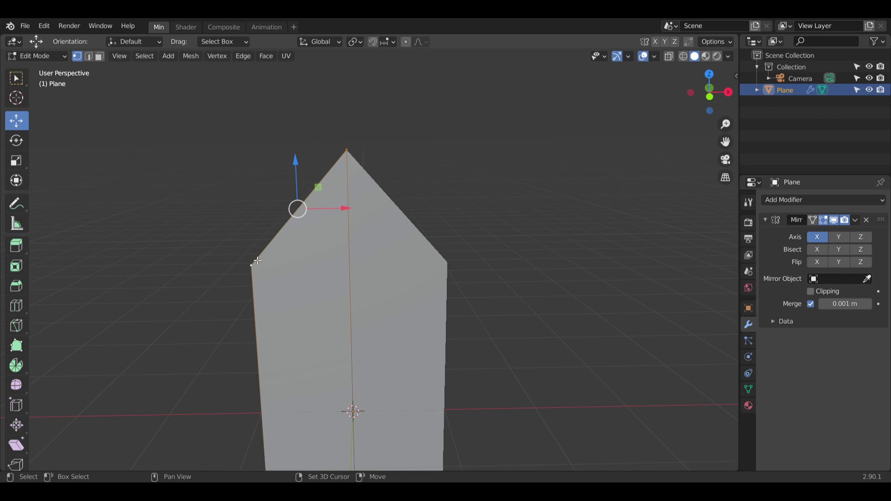
key("shift+r")
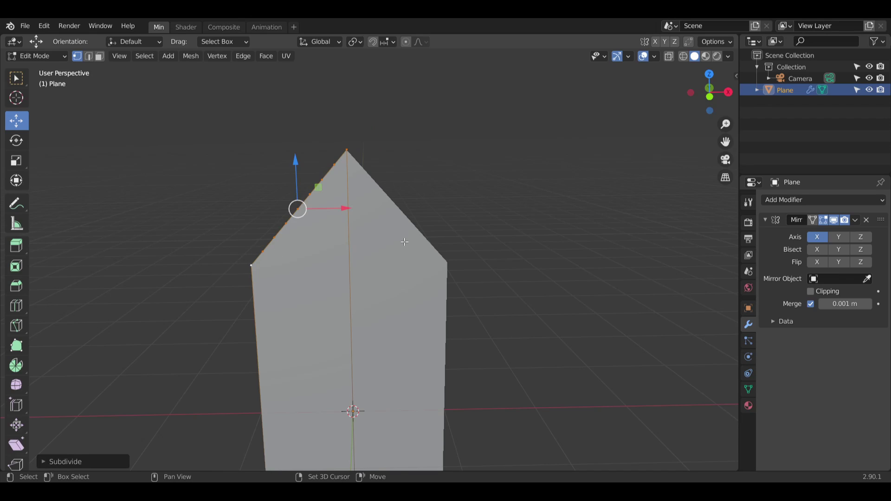
left_click(459, 127)
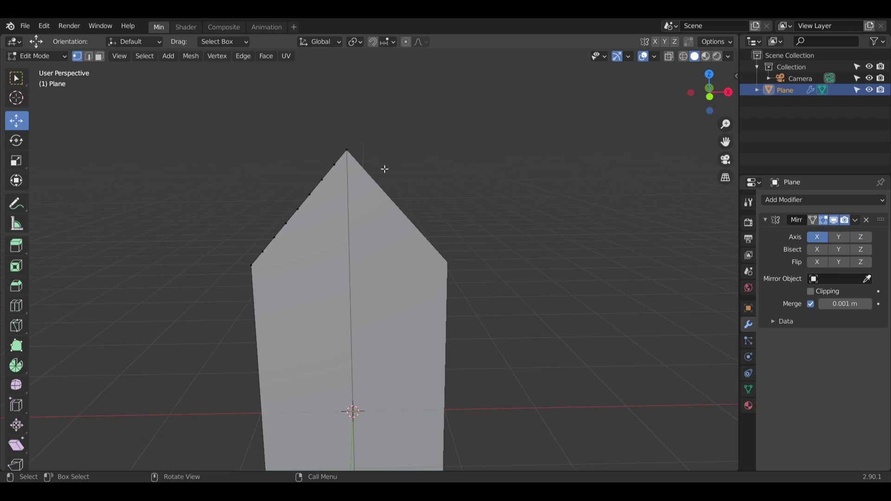
Step: Move the three subdivision vertices nearest the outer corner outward along X to start a rounded shoulder
scroll(270, 248, "up", 4)
left_click(260, 259)
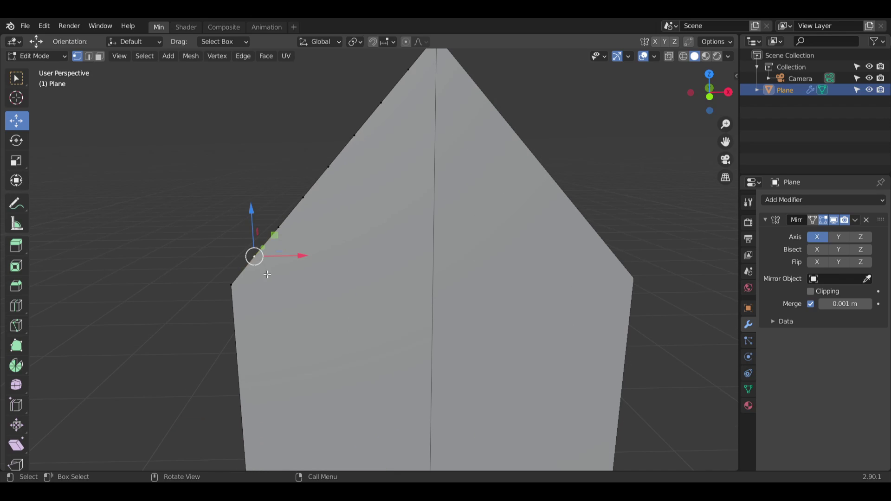
left_click_drag(304, 255, 288, 256)
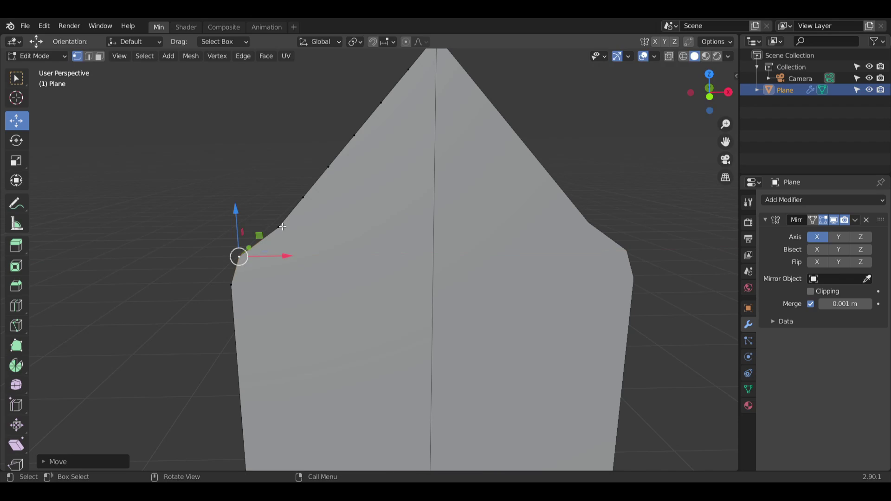
left_click(278, 227)
left_click_drag(328, 225, 303, 227)
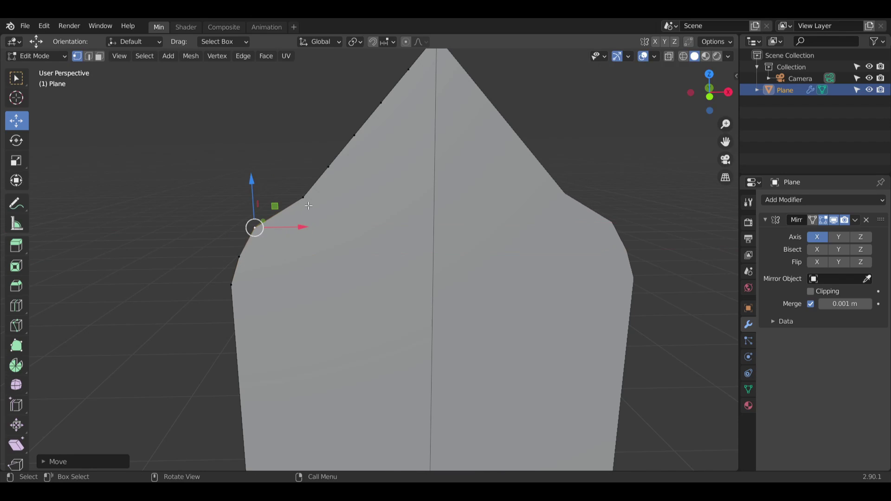
left_click(303, 198)
left_click_drag(338, 199, 317, 199)
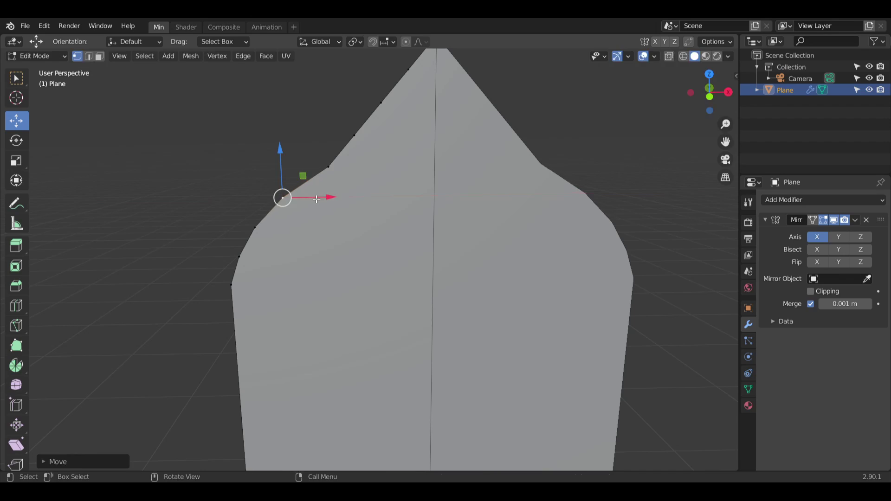
Step: Move the next two vertices up the sloped edge slightly outward along X, by a decreasing amount, to continue the curve
left_click(329, 166)
left_click_drag(377, 166, 362, 165)
left_click(354, 135)
left_click_drag(401, 135, 396, 133)
Step: Move the vertex directly below the peak slightly inward along X to give the arch a concave tip
left_click(381, 101)
middle_click_drag(490, 67, 435, 133, "shift")
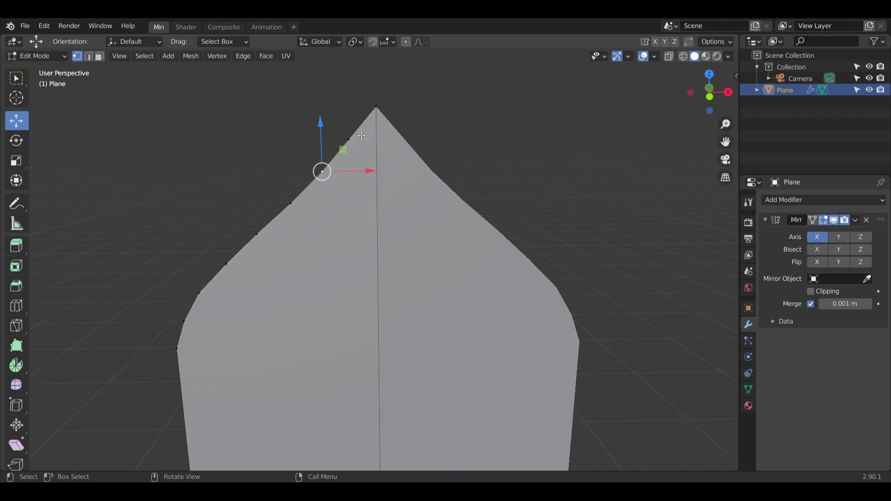
left_click(348, 140)
left_click_drag(402, 138, 405, 137)
left_click(455, 123)
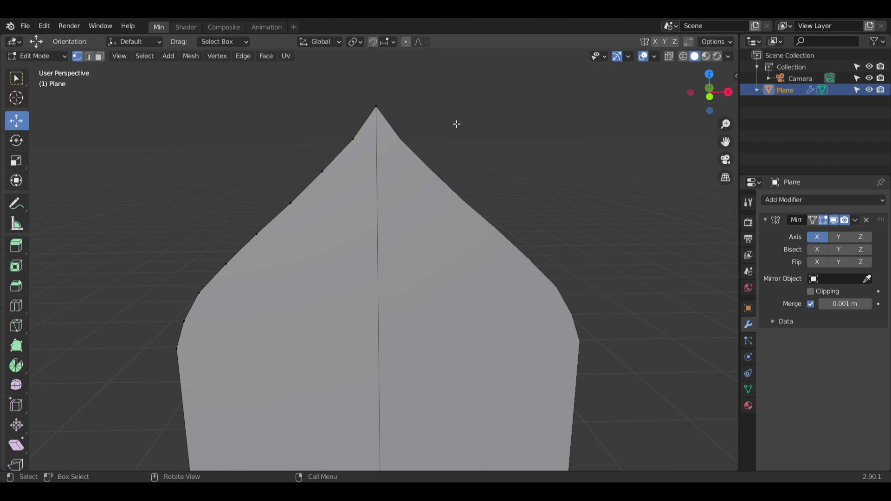
Step: Try to subdivide the edges between the peak and the next two vertices on the slope, and undo it
scroll(504, 186, "down", 6)
middle_click_drag(524, 208, 278, 179)
scroll(447, 162, "up", 6)
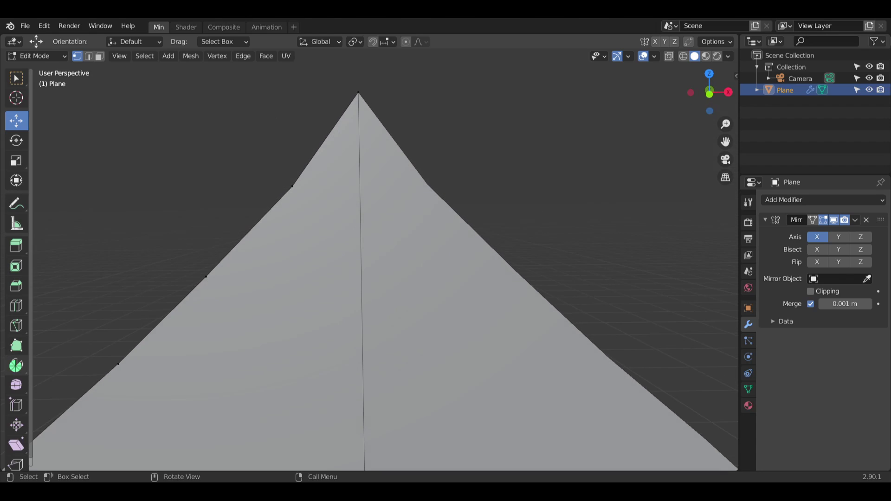
scroll(347, 236, "down", 3)
scroll(330, 223, "up", 2)
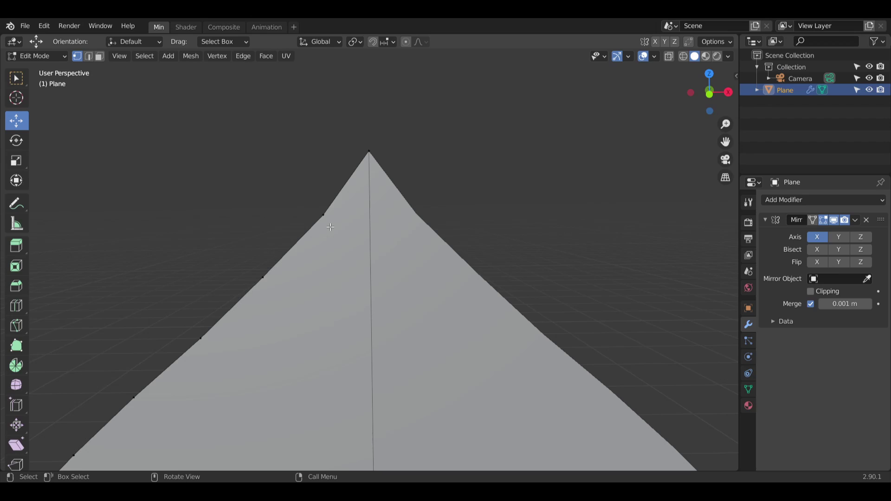
left_click(370, 156, "shift")
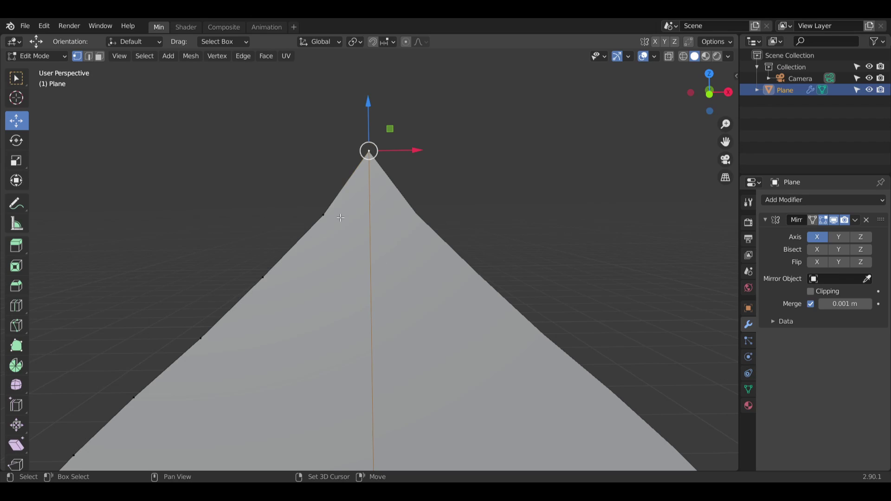
left_click(326, 223, "shift")
left_click(267, 282, "shift")
key("shift+r")
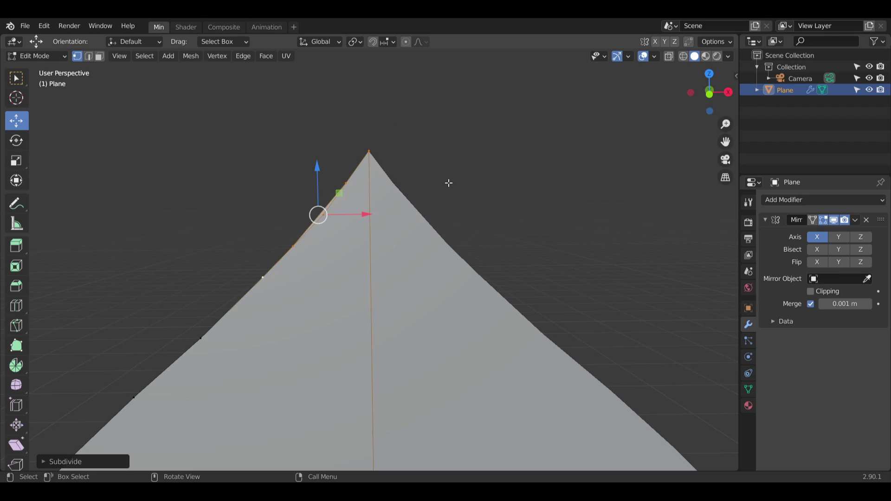
left_click(450, 182)
scroll(325, 220, "up", 3)
scroll(331, 222, "up", 1)
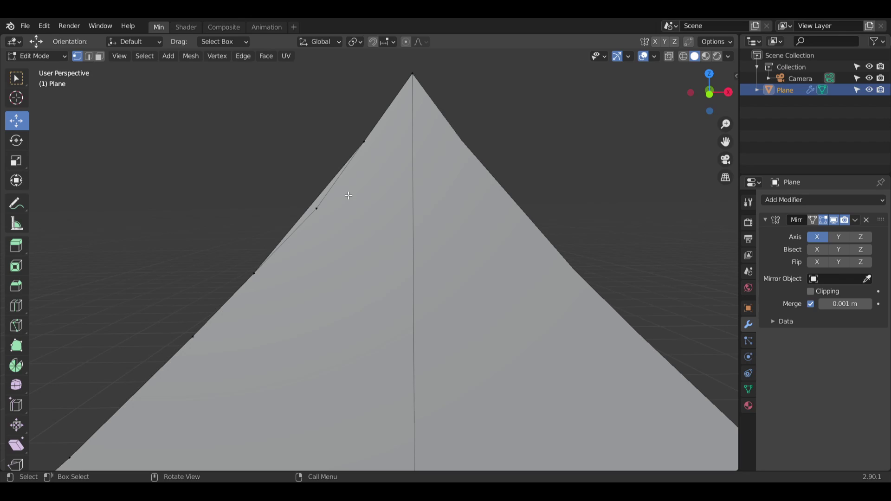
key("ctrl+z")
key("ctrl+z")
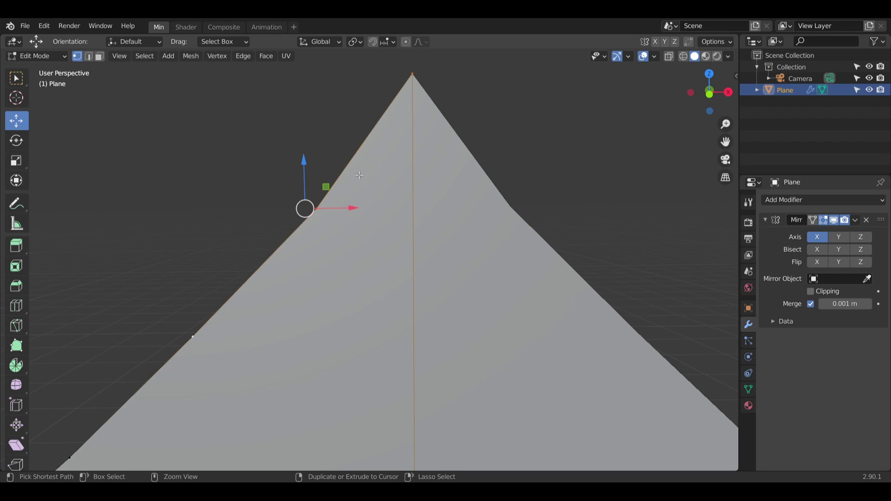
Step: Try deleting the vertex directly below the peak, and undo the deletion
left_click(307, 190)
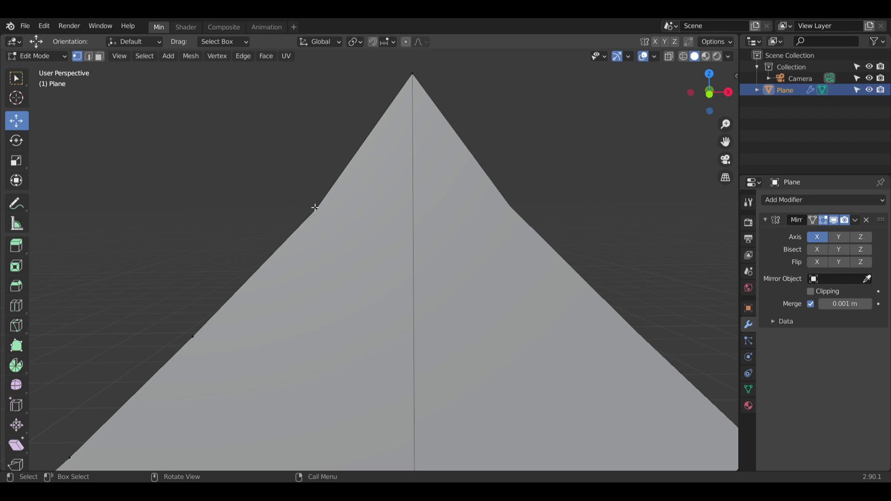
left_click(314, 208)
key("x")
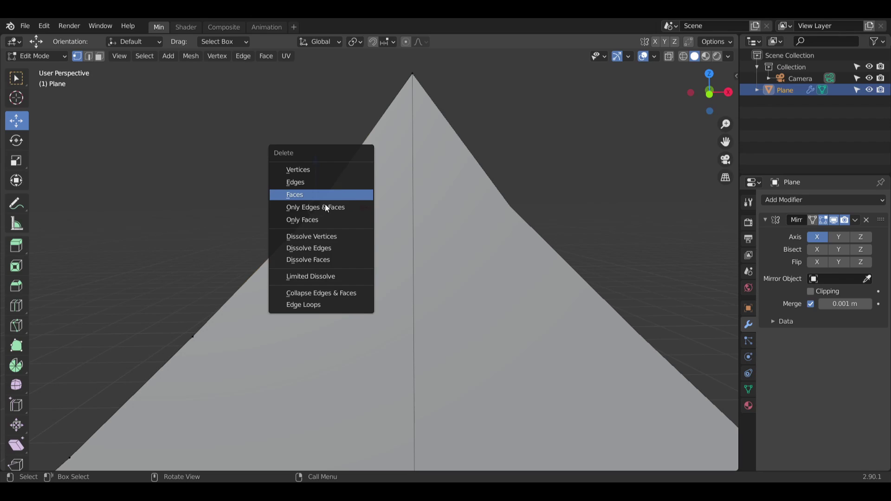
key("Escape")
key("x")
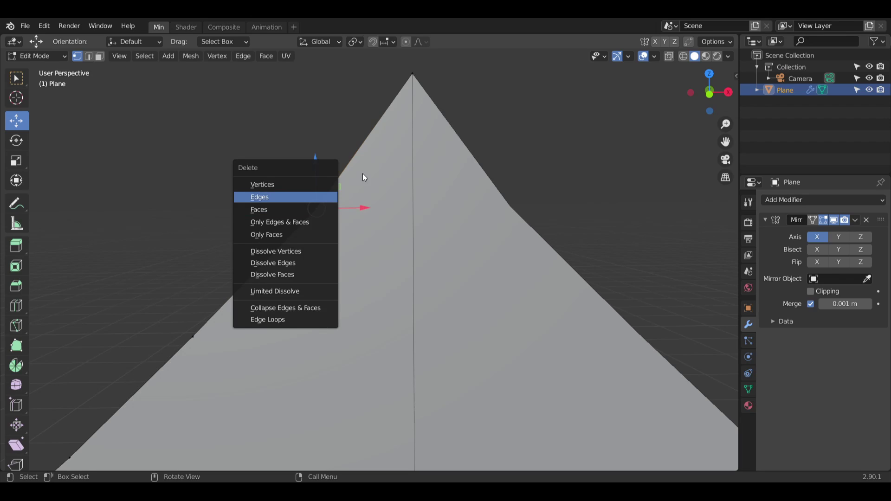
left_click(311, 178)
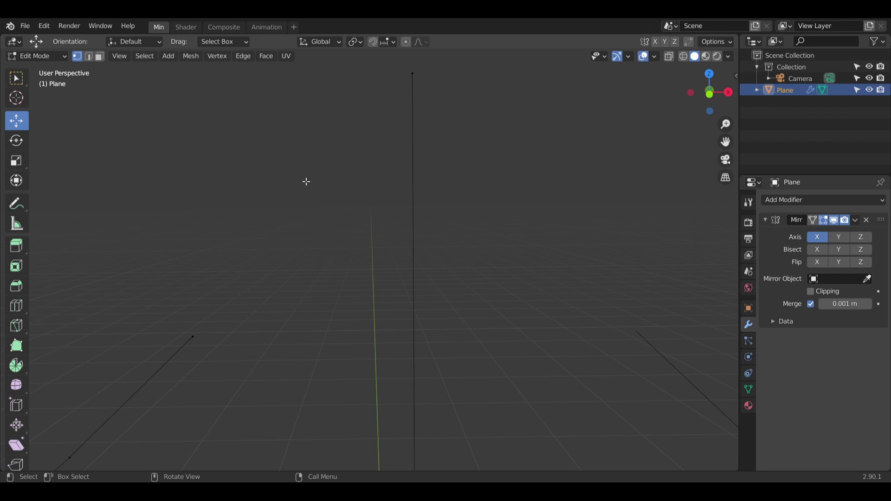
left_click(192, 337)
right_click(296, 248, "ctrl")
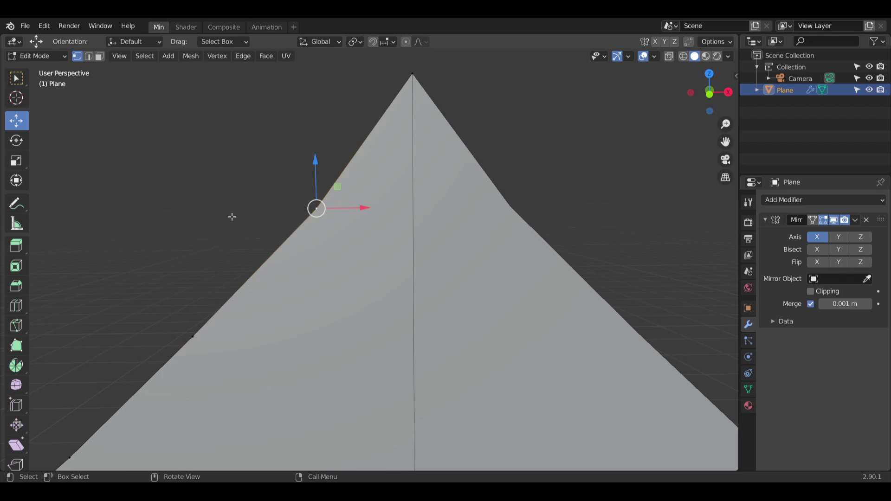
left_click(291, 270)
Step: Subdivide the two edges adjoining the vertex directly below the peak, adding one vertex to each edge
left_click(196, 336)
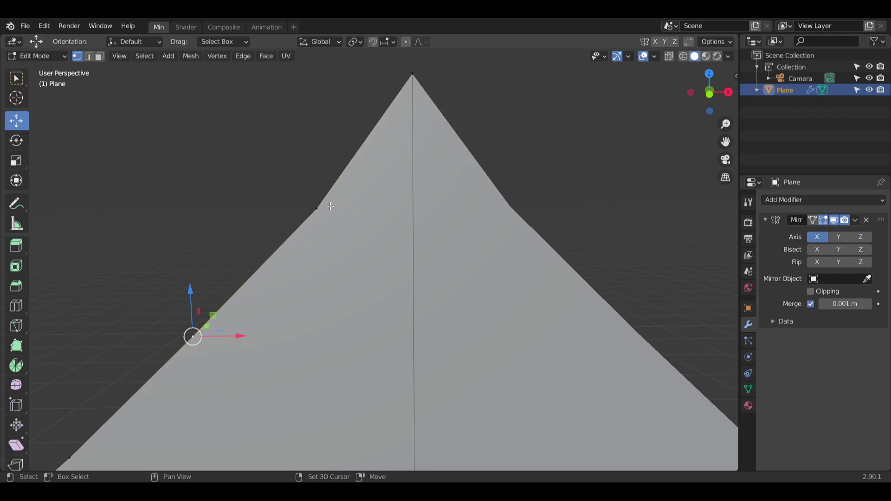
left_click(315, 208, "shift")
right_click(315, 207)
left_click(335, 141)
left_click(328, 139)
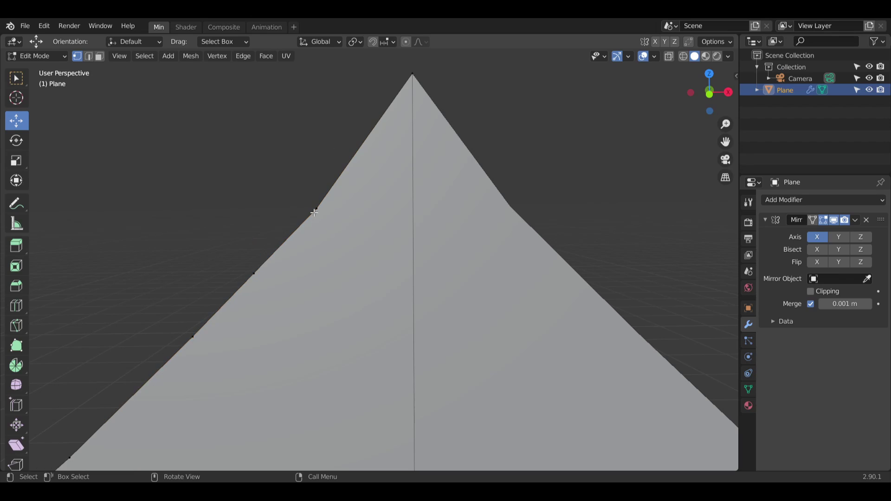
left_click(314, 213)
right_click(364, 142, "ctrl")
left_click(440, 130)
Step: Move the two new vertices and the vertex between them slightly inward along X to smooth the curve below the peak
left_click(259, 275)
left_click_drag(300, 273, 310, 274)
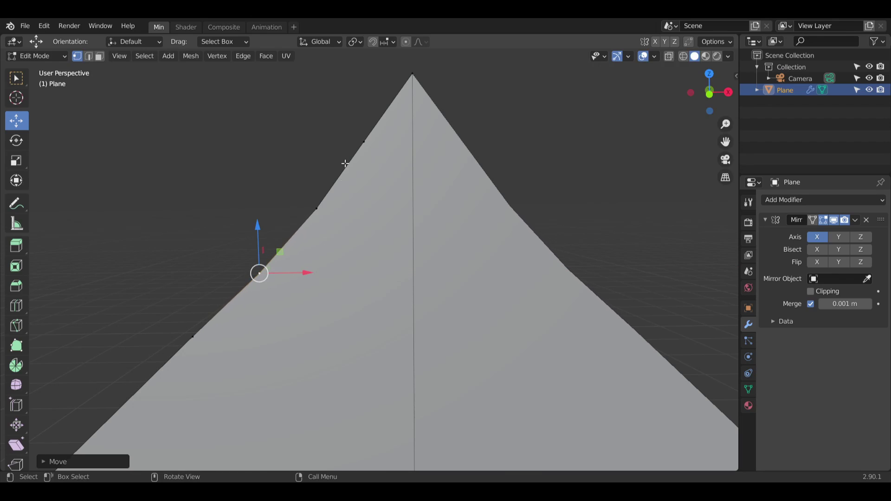
left_click(363, 140)
left_click_drag(410, 140, 420, 143)
left_click(316, 208)
mouse_move(364, 207)
left_mouse_down()
mouse_move(358, 211)
mouse_move(367, 212)
left_mouse_up()
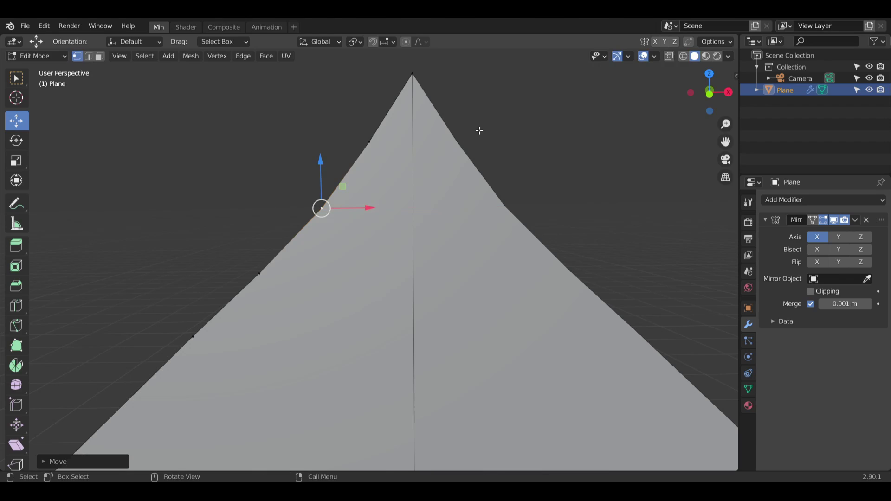
left_click(479, 130)
Step: Check the arch from peak to base and switch to the front orthographic view
scroll(507, 241, "down", 8)
middle_click_drag(575, 289, 493, 226, "shift")
scroll(485, 228, "down", 4)
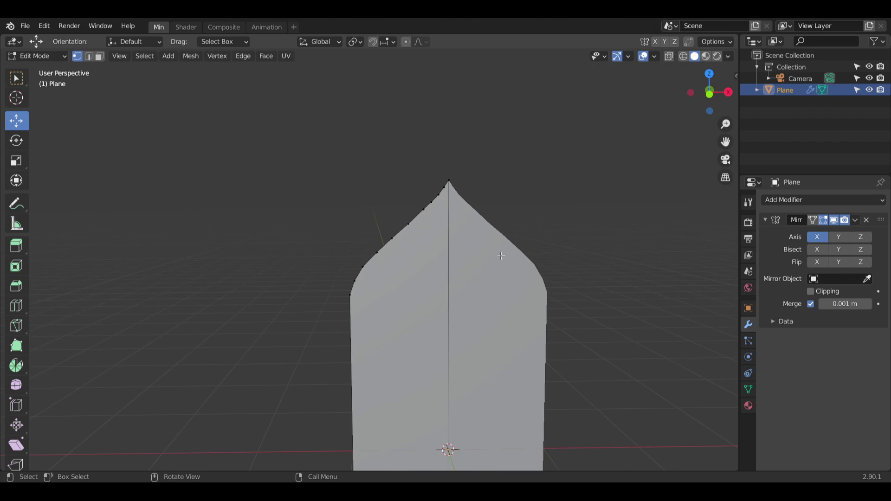
middle_click_drag(473, 380, 435, 287, "shift")
middle_click_drag(457, 329, 426, 223, "shift")
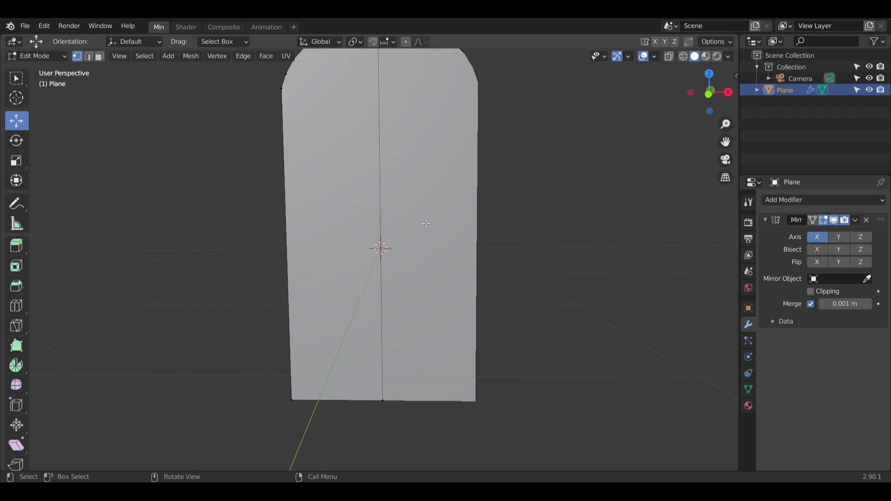
left_click(709, 95)
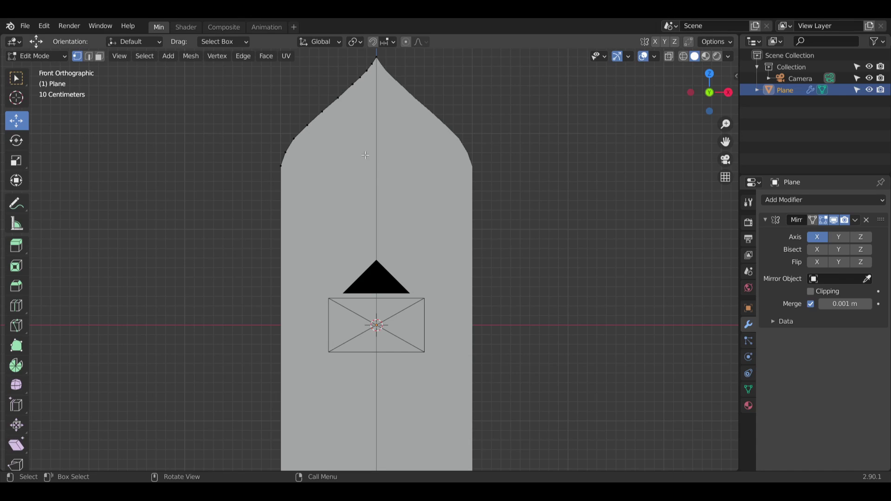
Step: Try to inset the arch's half face with the Inset Faces tool, and undo the inset
left_click(331, 163)
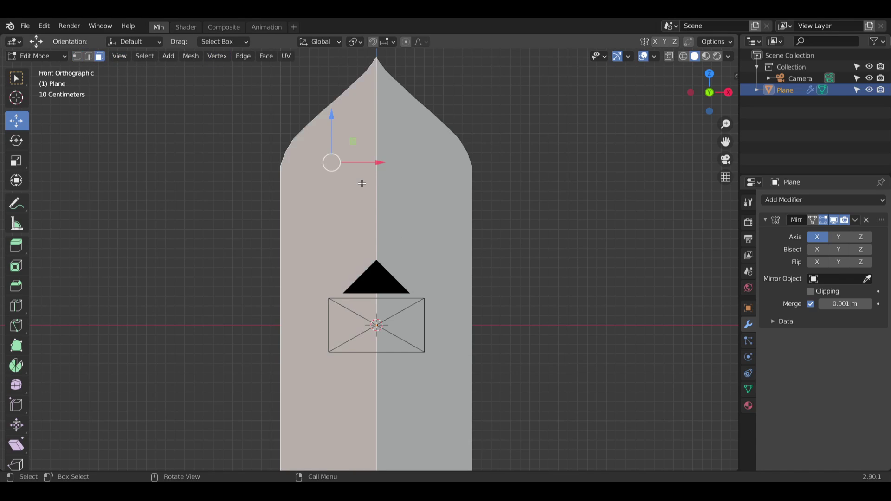
left_click(16, 265)
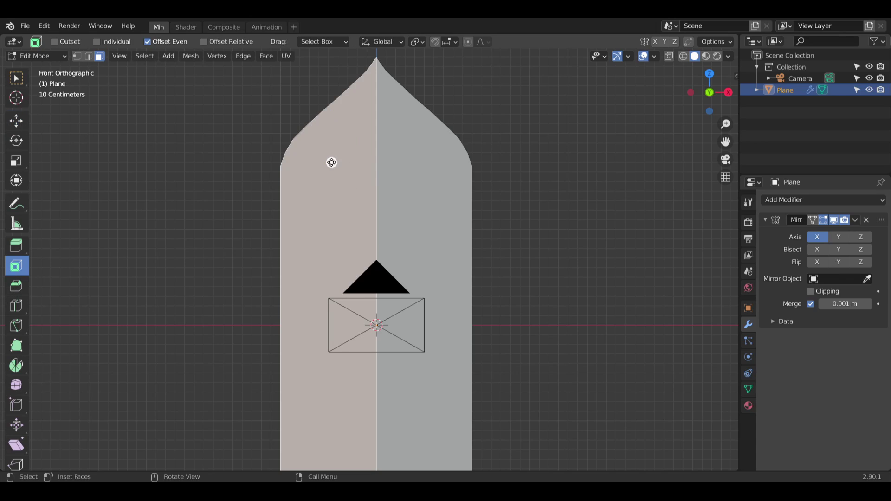
left_click_drag(331, 163, 304, 142)
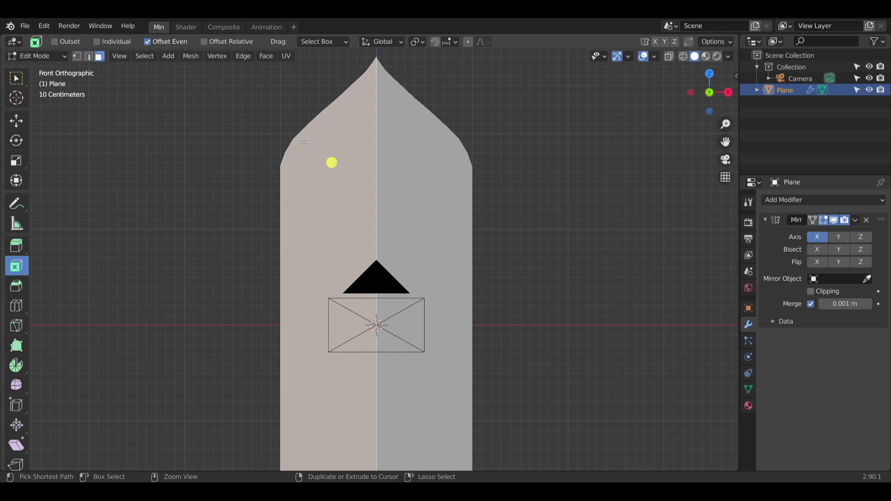
left_click(176, 154)
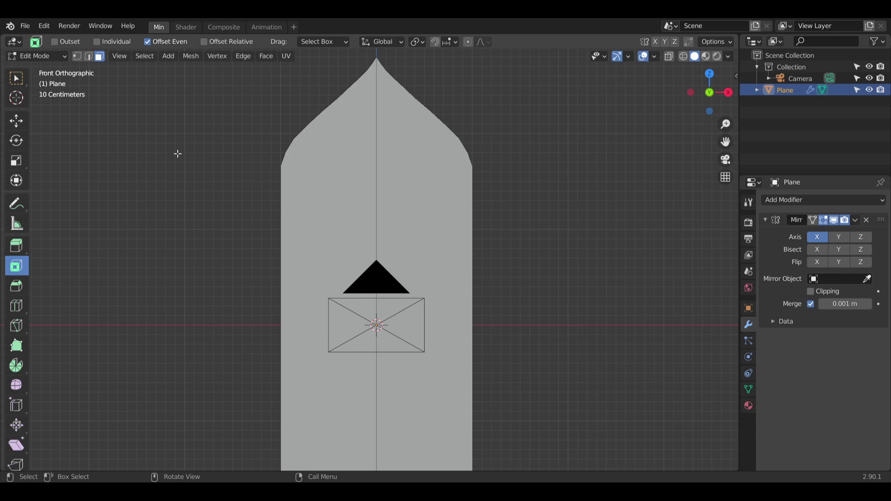
Step: Copy the arched plane object and paste a duplicate into the scene
left_click(332, 179)
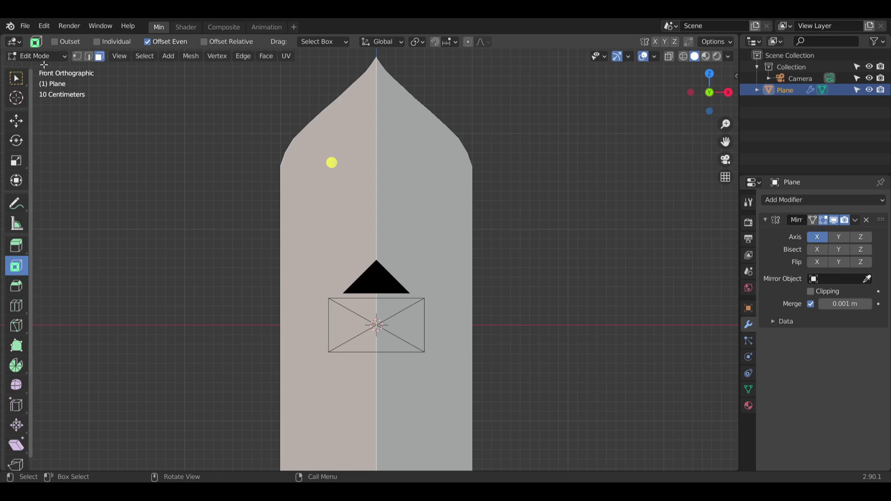
key("w")
key("ctrl+c")
key("ctrl+v")
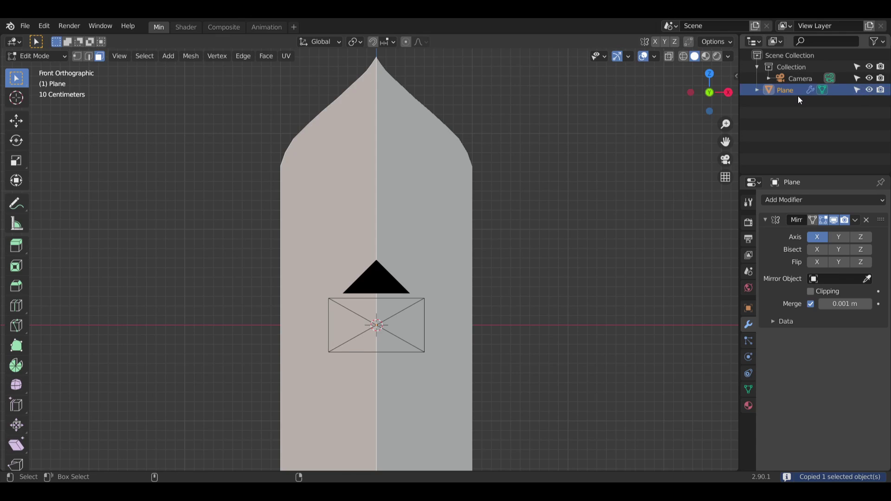
key("ctrl+v")
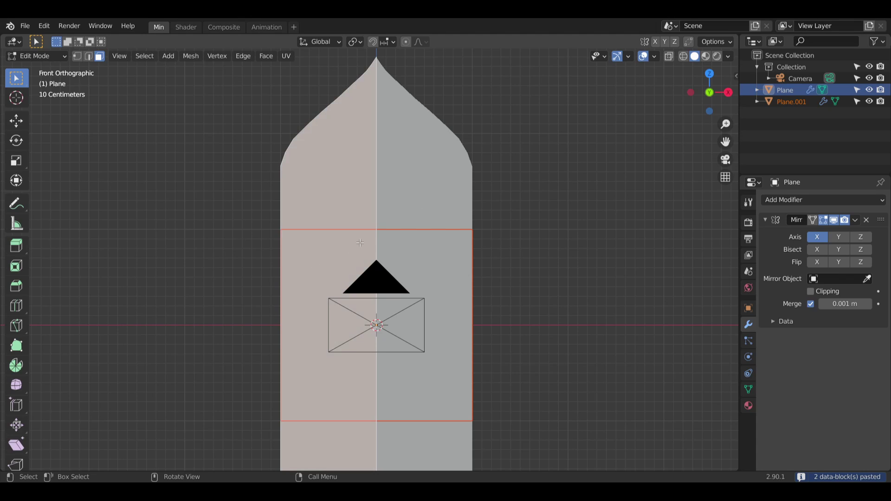
Step: Switch to Object Mode and select the original arched plane instead of its pasted copy
left_click(789, 103)
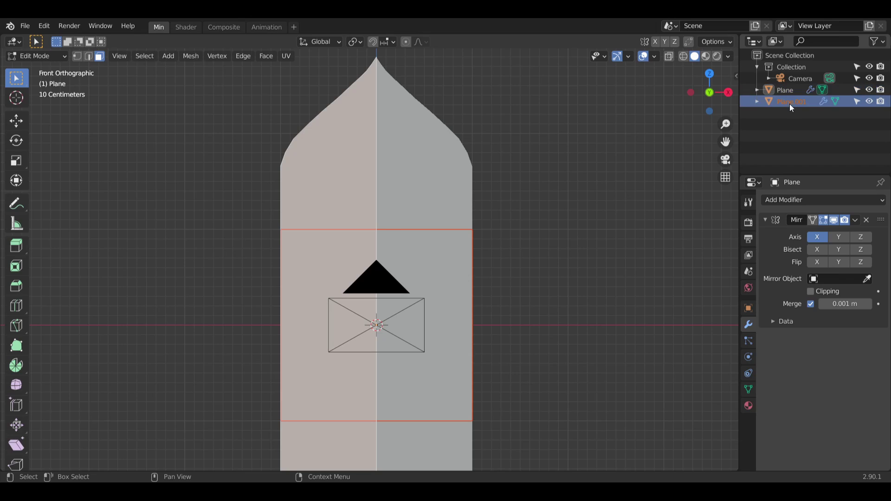
left_click(44, 60)
left_click(55, 70)
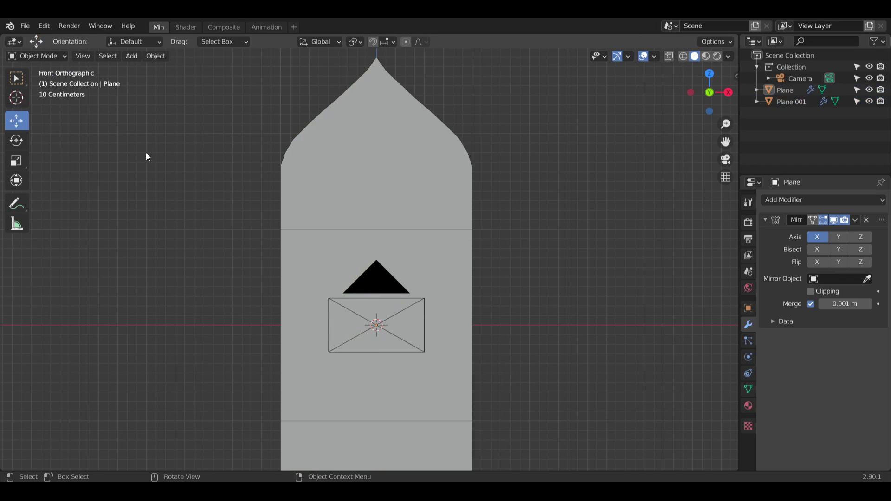
left_click(422, 178)
left_click(804, 103)
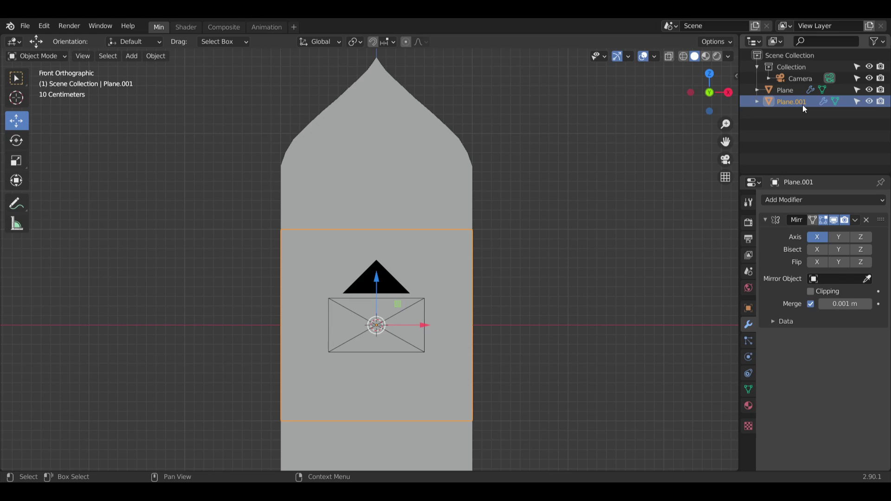
left_click(793, 88)
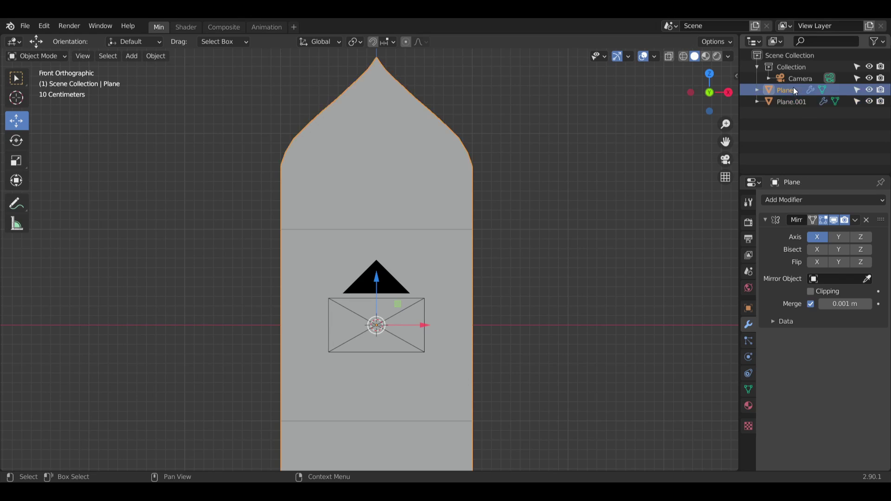
Step: Compare the two plane objects by toggling the arch's visibility, and delete the pasted duplicate Plane.001
left_click(789, 103)
left_click(789, 88)
left_click(790, 102)
left_click_drag(790, 89, 792, 73)
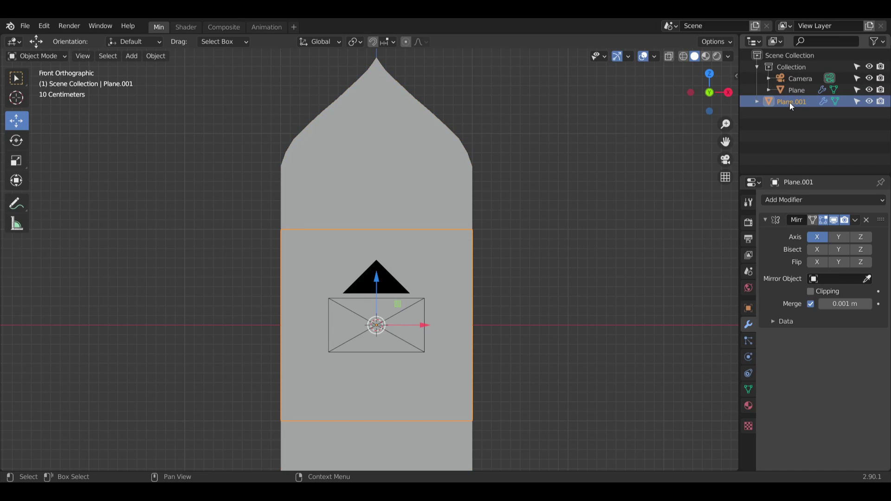
left_click(869, 89)
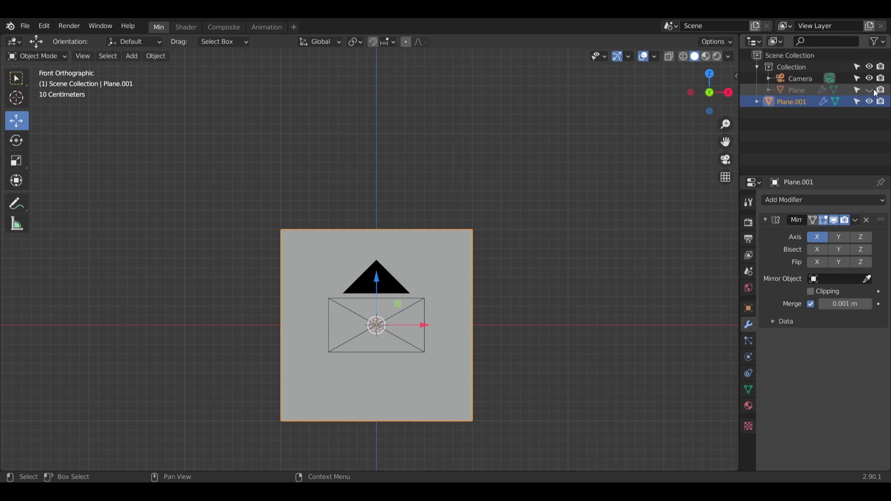
left_click(871, 90)
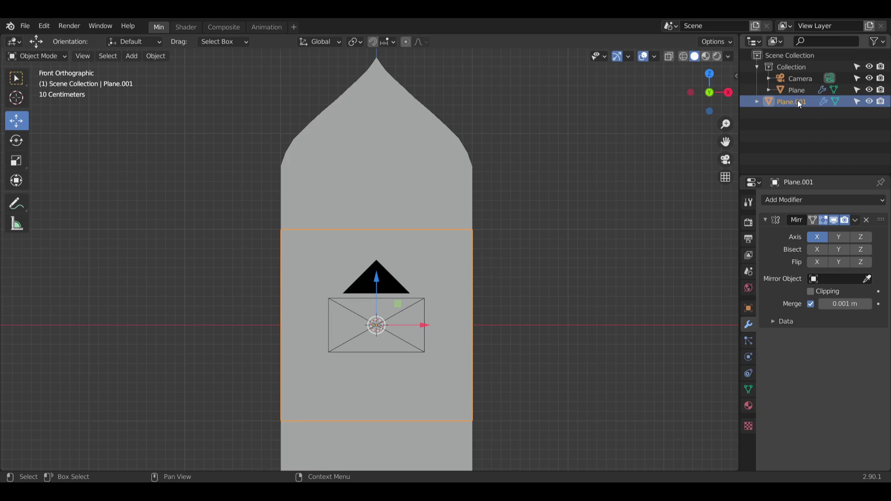
key("Delete")
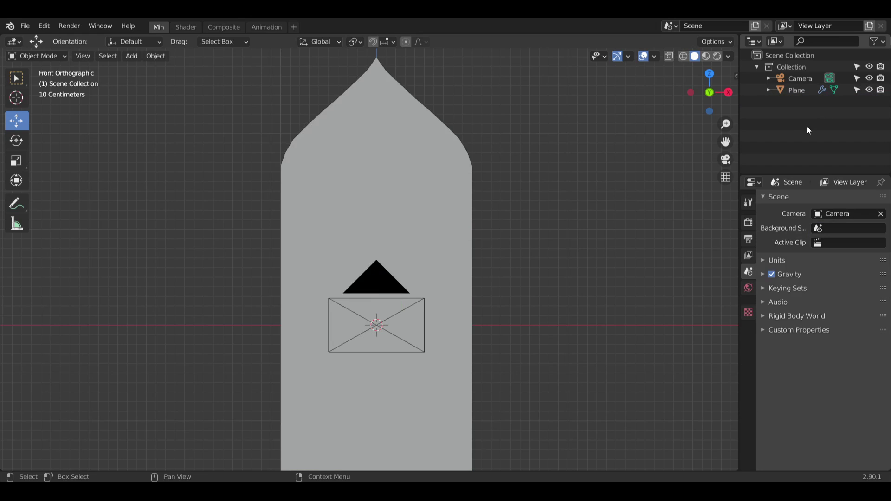
Step: Copy the arched plane, paste a duplicate of it, and place the duplicate in Collection
left_click(799, 91)
key("ctrl+c")
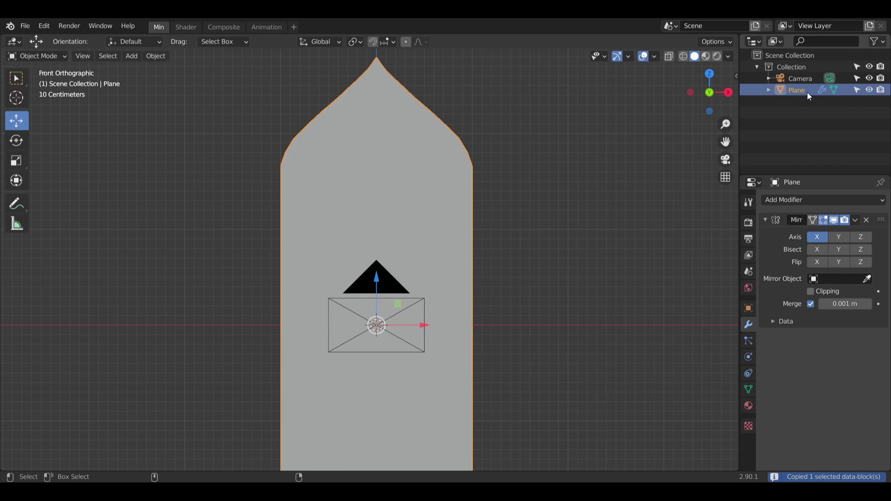
key("ctrl+v")
left_click(800, 106)
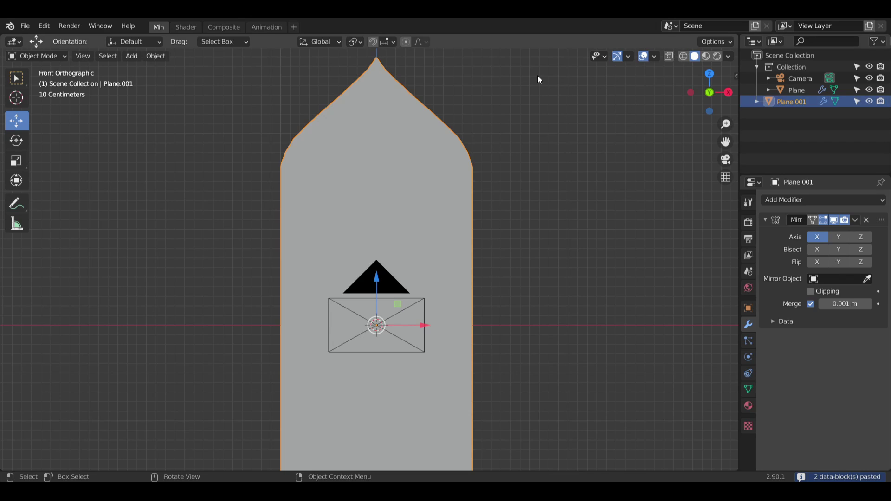
left_click_drag(793, 103, 802, 95)
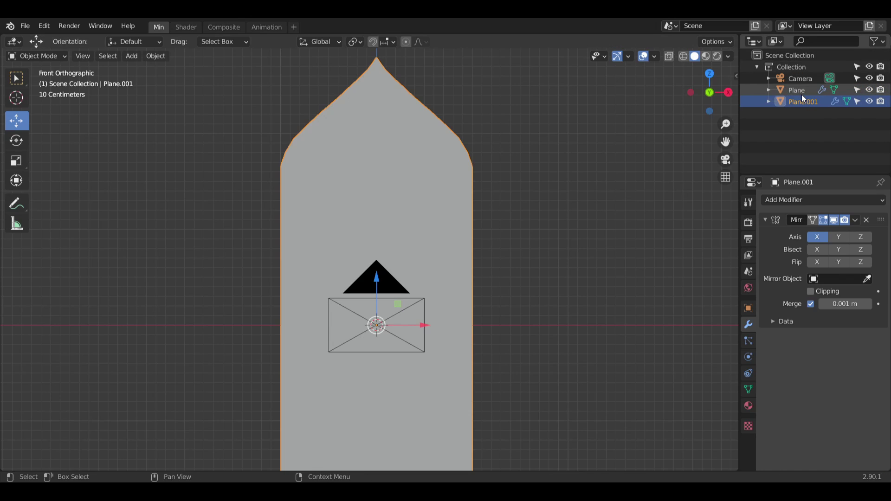
Step: Scale the duplicate arch narrower along X and slightly shorter along Z so it fits inside the original
left_click(52, 57)
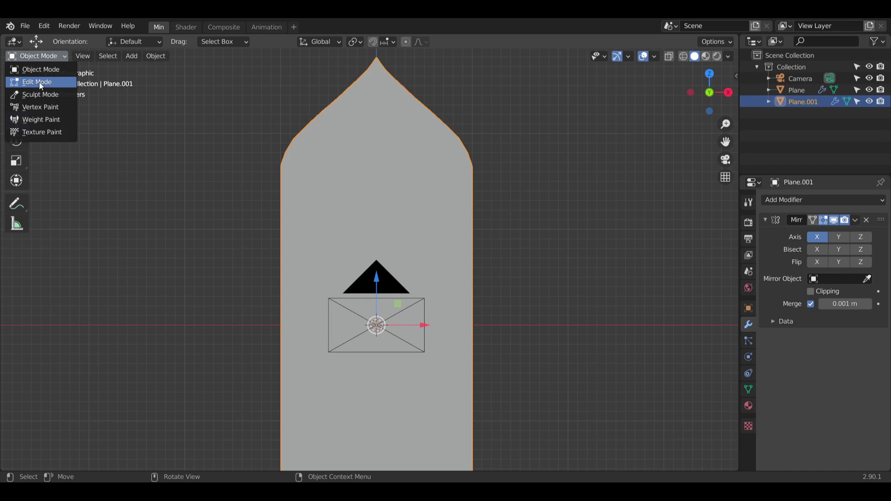
left_click(16, 160)
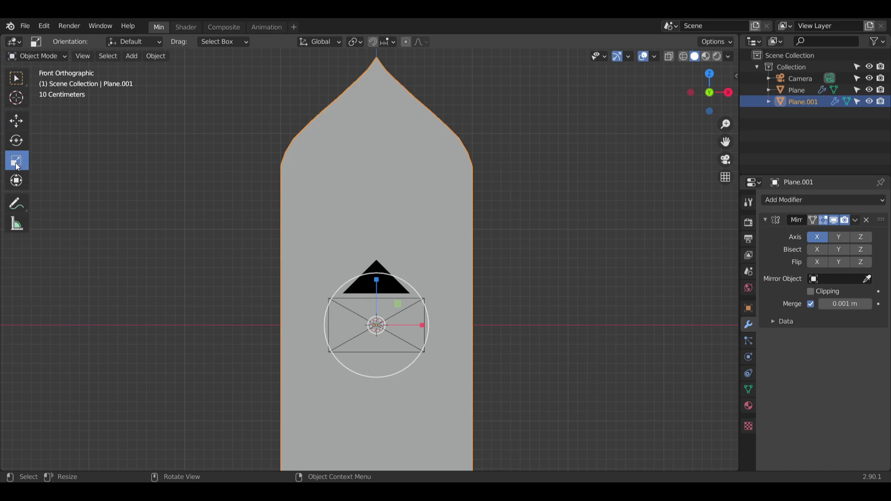
mouse_move(421, 325)
left_mouse_down()
mouse_move(402, 327)
mouse_move(409, 327)
left_mouse_up()
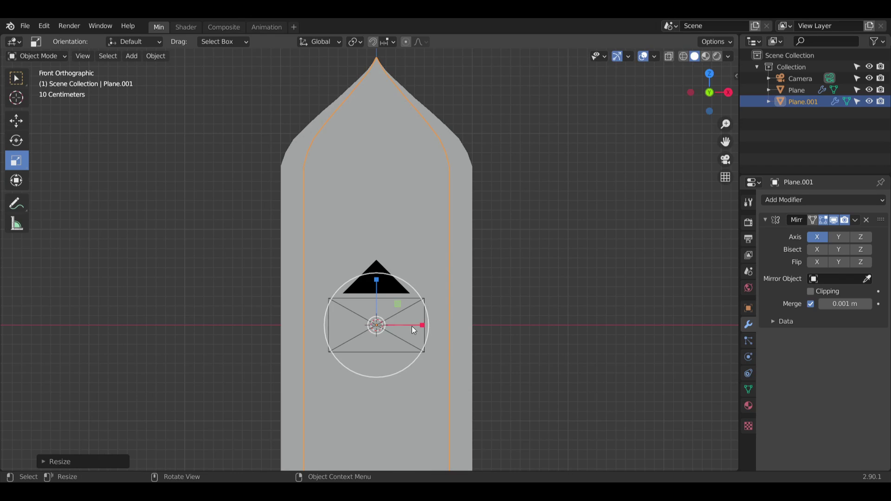
mouse_move(376, 280)
left_mouse_down()
mouse_move(376, 298)
mouse_move(383, 294)
left_mouse_up()
middle_click_drag(456, 296, 513, 217, "shift")
Step: Move the inner arch slightly down along Z and check the gap at its peak
left_click(24, 119)
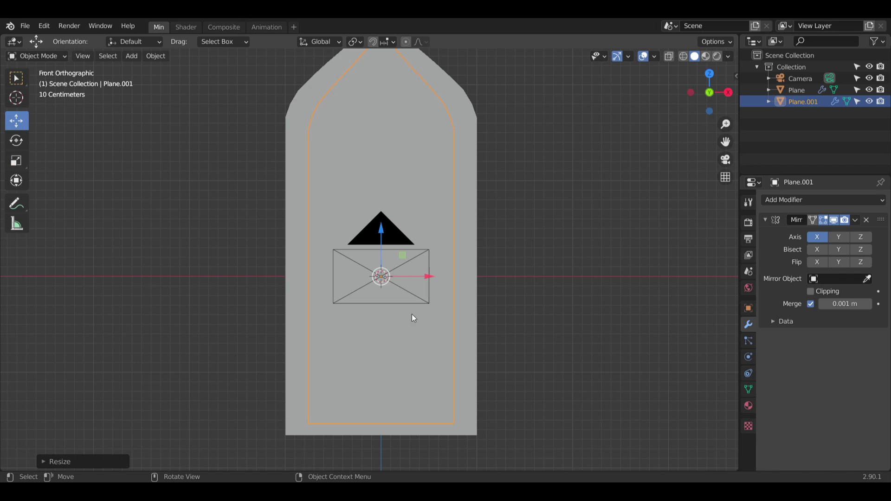
left_click_drag(383, 238, 384, 246)
scroll(484, 101, "up", 1)
scroll(483, 101, "down", 1)
middle_click_drag(501, 103, 470, 206, "shift")
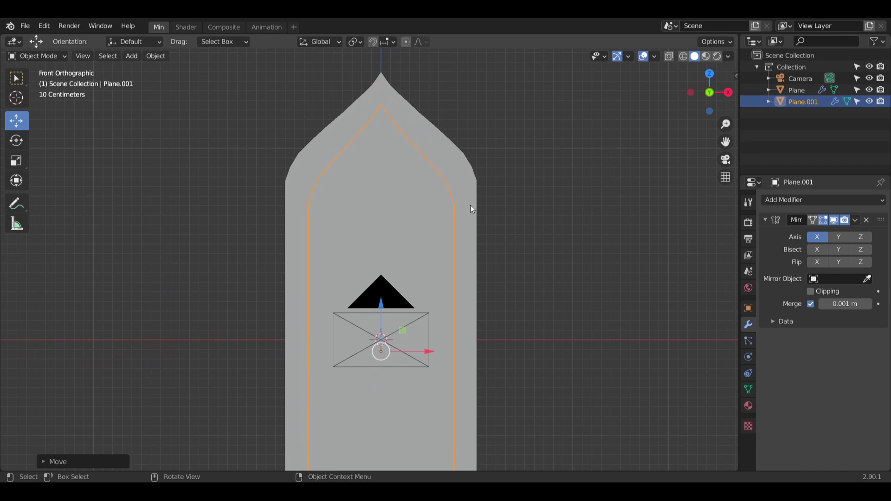
Step: Shorten the inner arch further along Z and move it up about 0.4 m to follow the outer arch's peak
left_click(16, 161)
left_click_drag(384, 310, 384, 263)
left_click(16, 121)
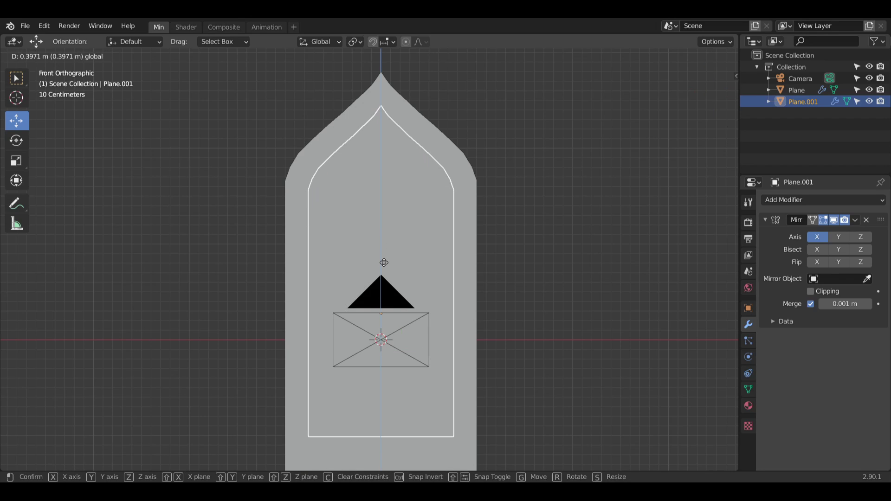
left_click_drag(384, 263, 383, 263)
Step: Hide the outer arch and lower the inner arch's bottom vertices along Z in Edit Mode
middle_click_drag(584, 324, 587, 185, "shift")
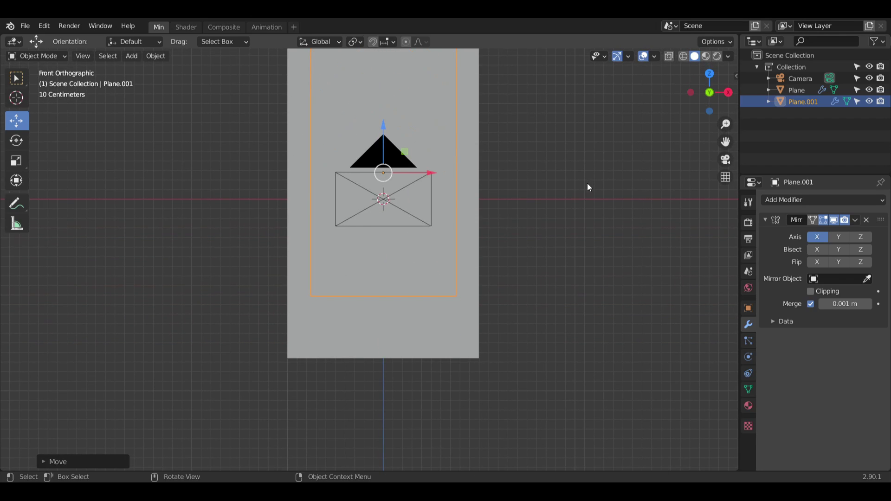
left_click(869, 90)
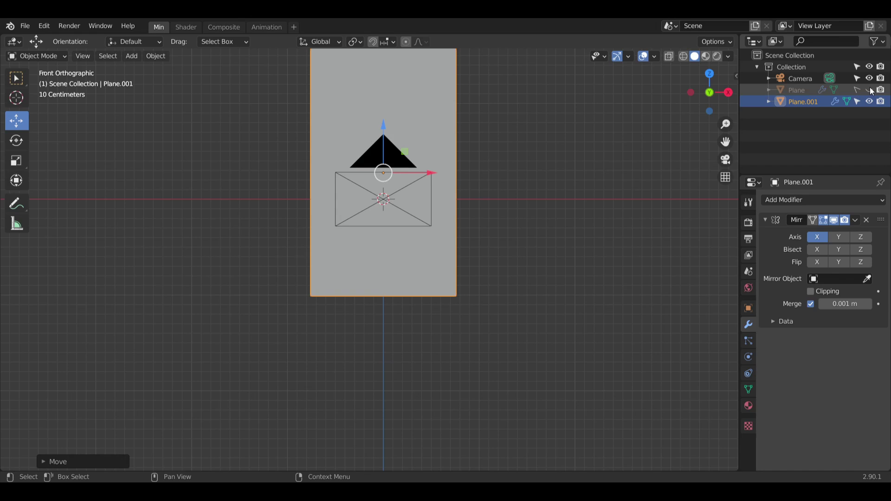
left_click(143, 230)
left_click(36, 56)
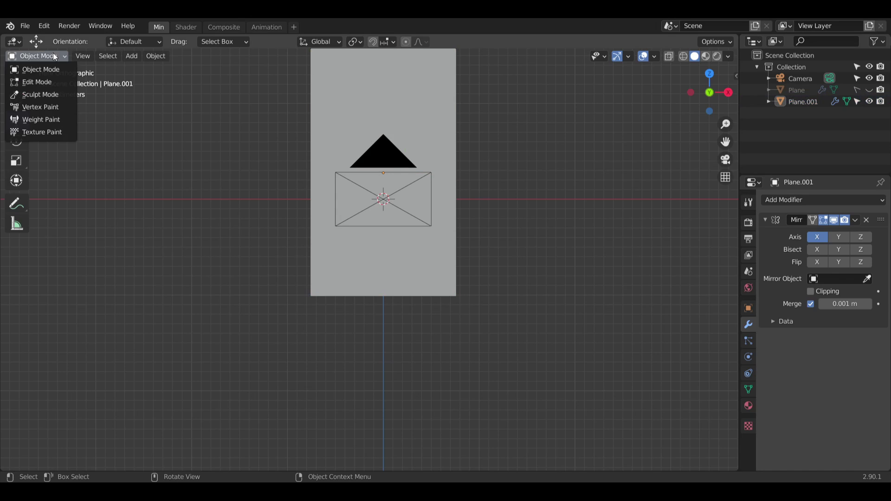
left_click(25, 80)
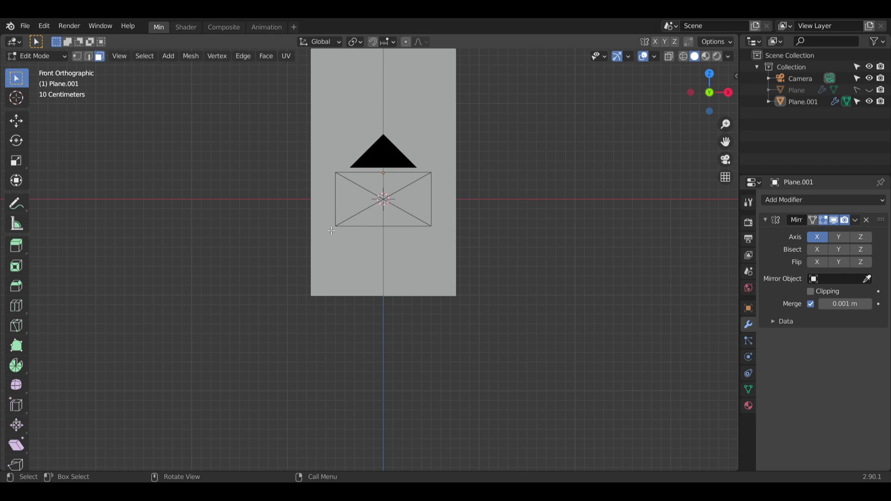
key("1")
left_click_drag(284, 279, 412, 340)
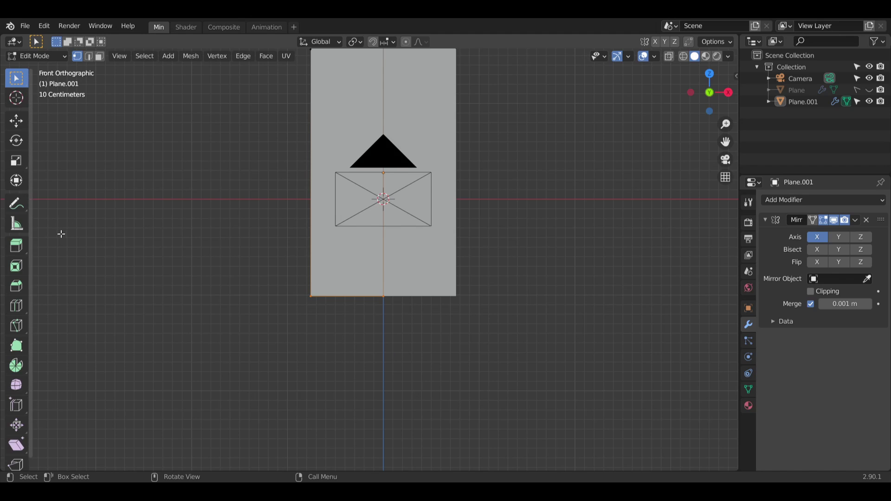
left_click(16, 120)
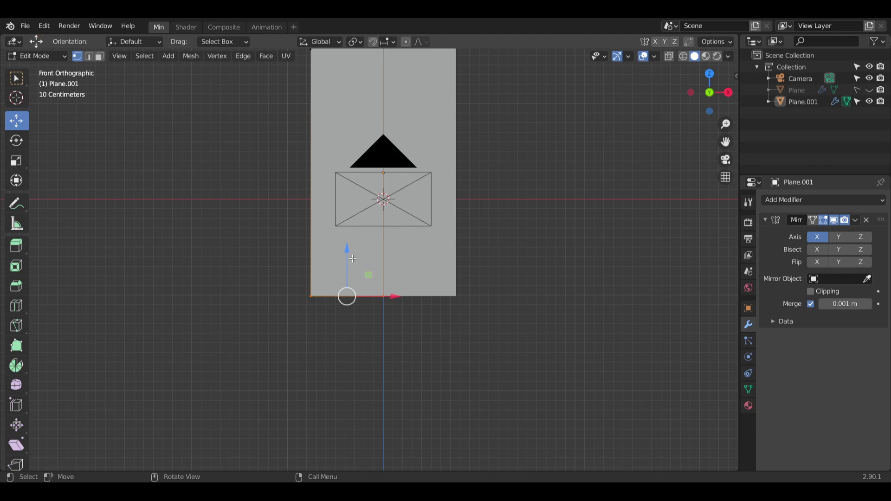
left_click_drag(348, 256, 348, 324)
left_click(300, 244)
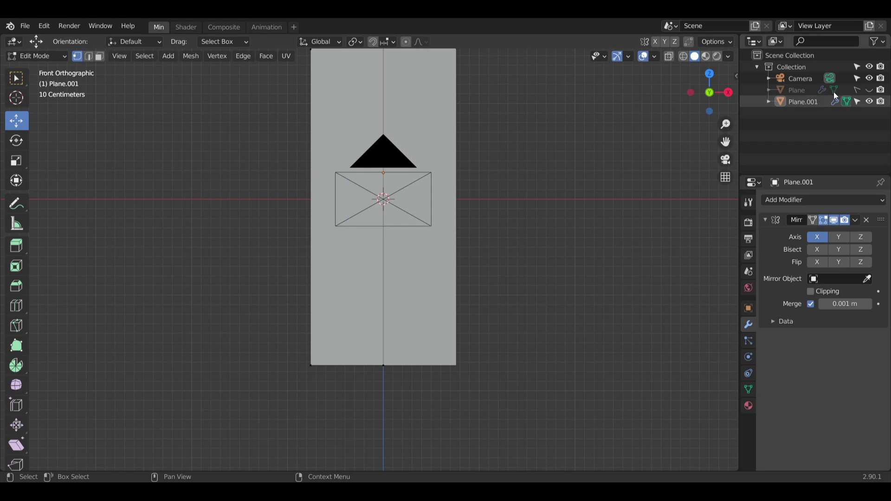
Step: Show the outer arch again, check the border between both outlines, and return to Object Mode
left_click(869, 90)
middle_click_drag(577, 148, 580, 304, "shift")
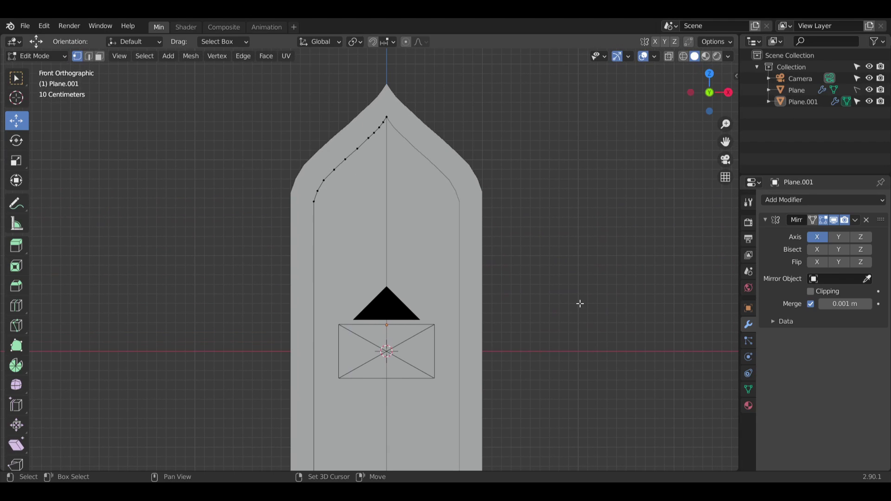
middle_click_drag(213, 203, 209, 163, "shift")
left_click(37, 56)
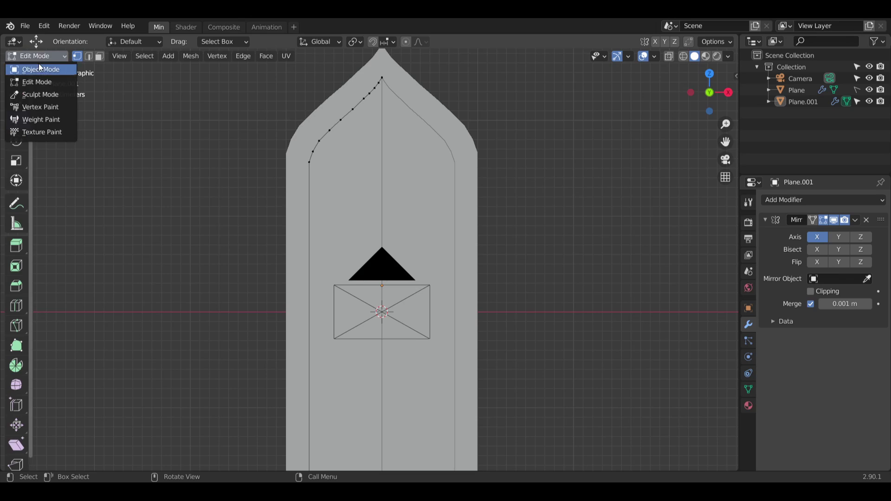
left_click(33, 69)
Step: Add a Boolean modifier set to Difference to the outer arch, with Plane.001 as its object
left_click(797, 90)
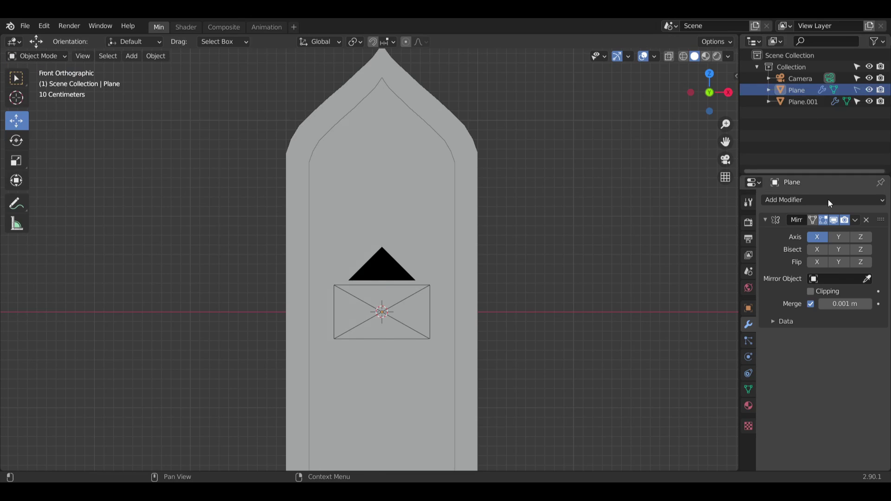
left_click(850, 206)
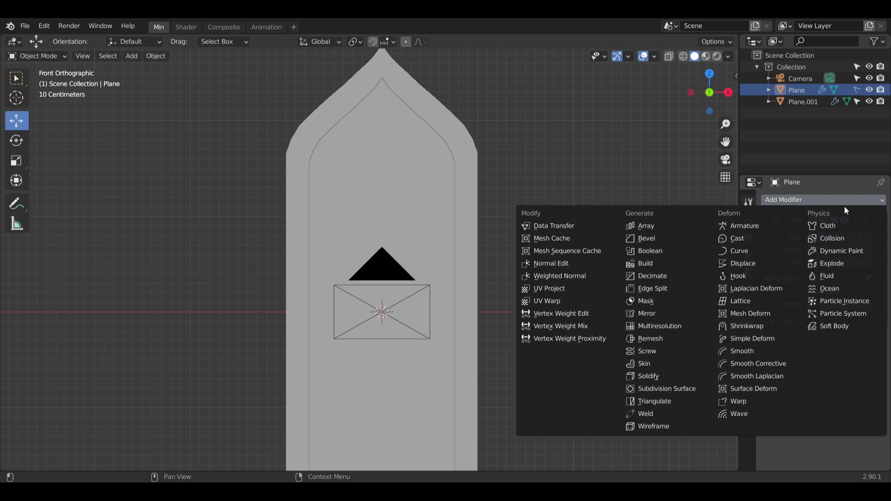
left_click(654, 252)
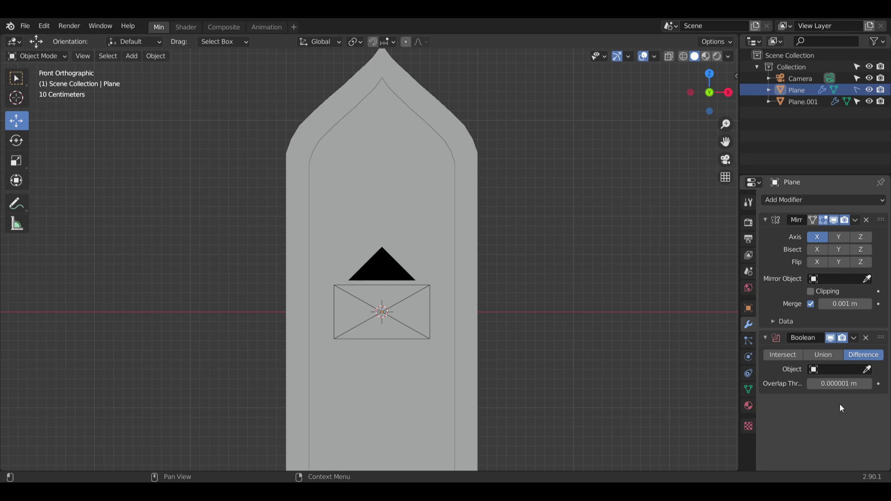
left_click(833, 370)
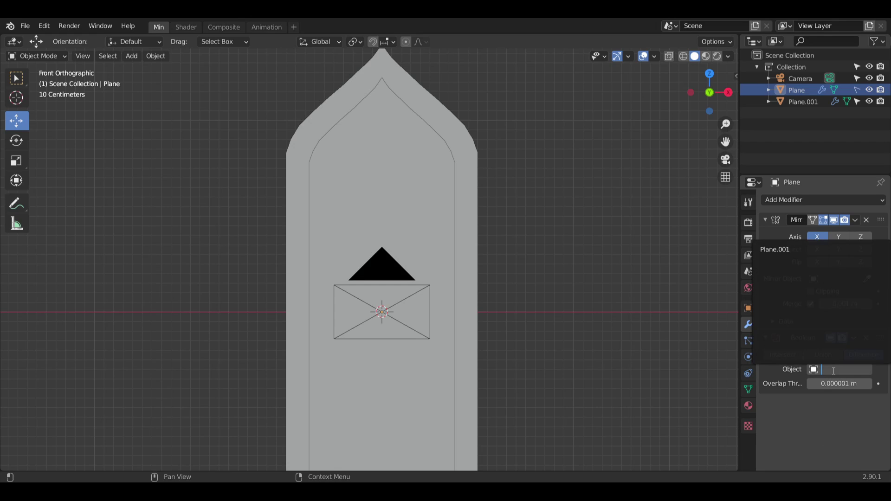
left_click(786, 249)
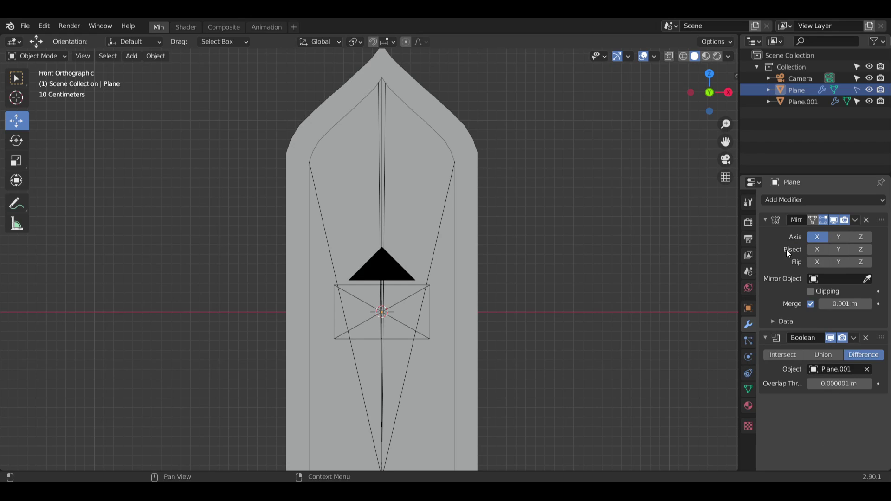
Step: Toggle the inner arch's visibility to inspect the Boolean cut in the outer arch
left_click(868, 102)
left_click(869, 102)
left_click(868, 102)
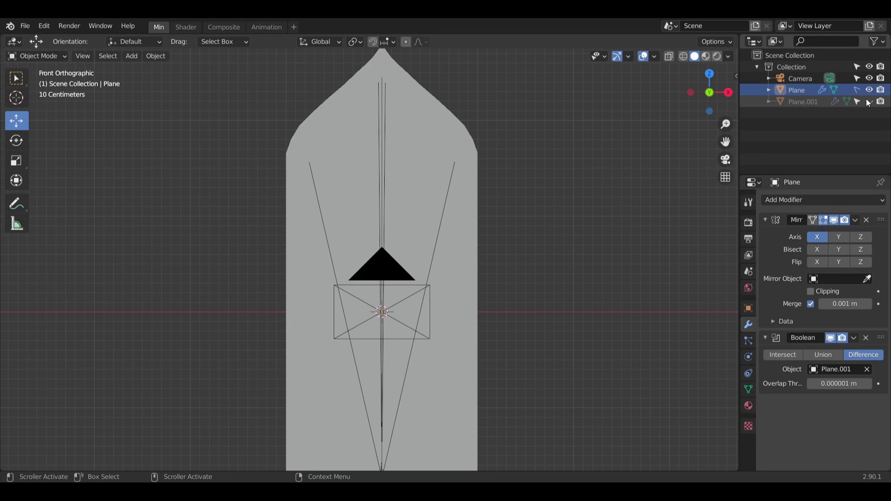
left_click(869, 101)
left_click(868, 102)
left_click(869, 101)
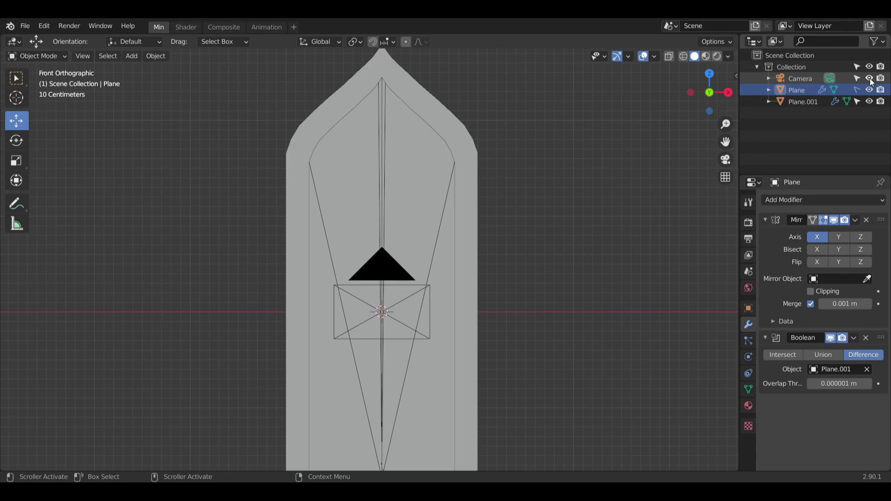
Step: Try to give the inner arch thickness by scaling it along Y
middle_click_drag(714, 215, 391, 195)
left_click(803, 102)
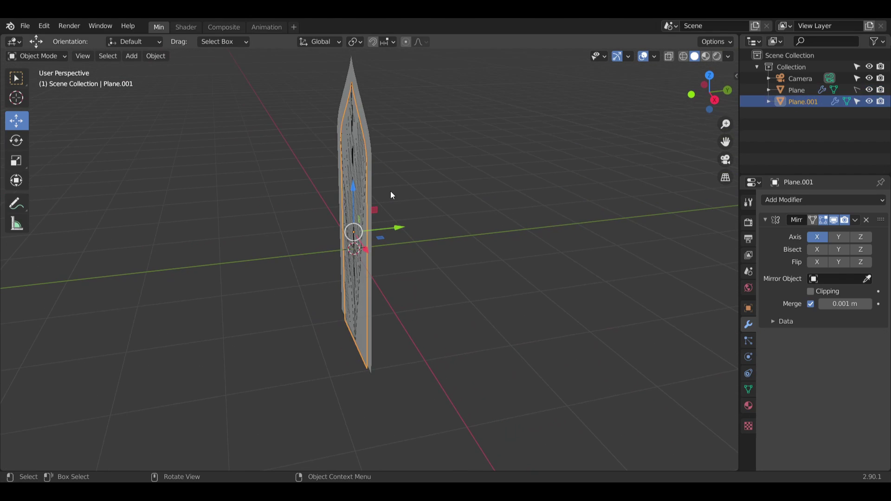
left_click(15, 161)
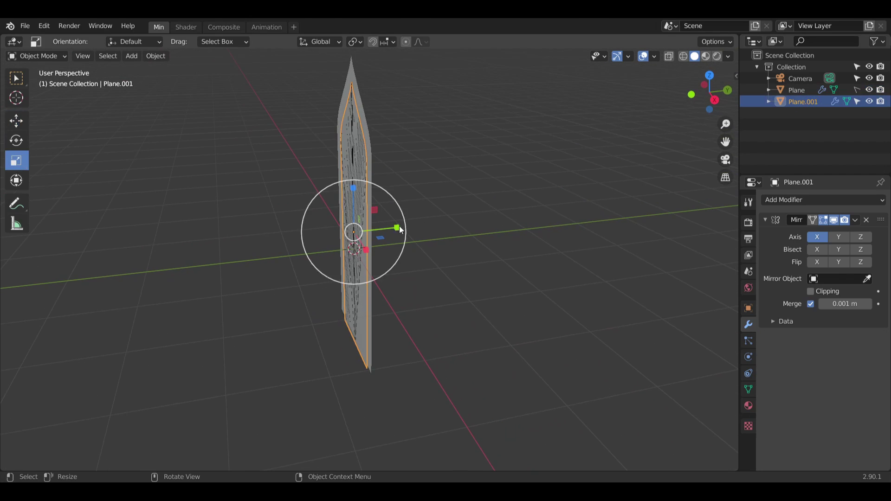
left_click_drag(399, 228, 404, 232)
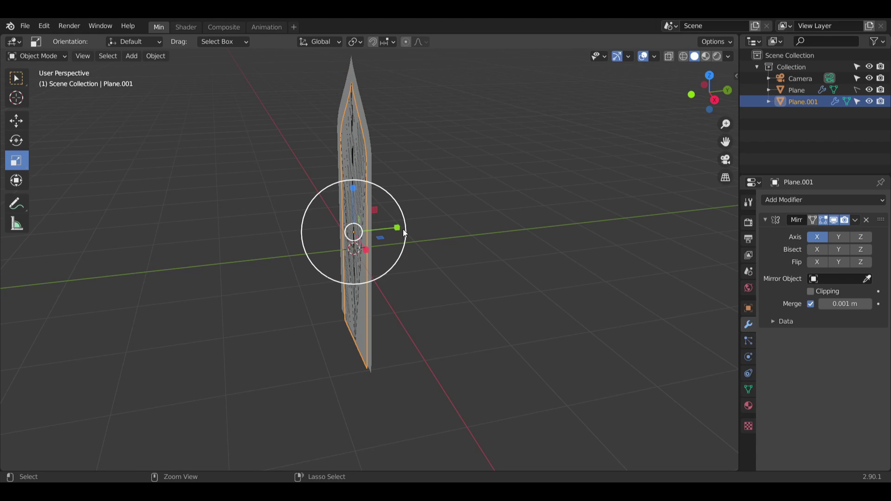
mouse_move(402, 229)
middle_mouse_down()
mouse_move(422, 226)
mouse_move(416, 219)
middle_mouse_up()
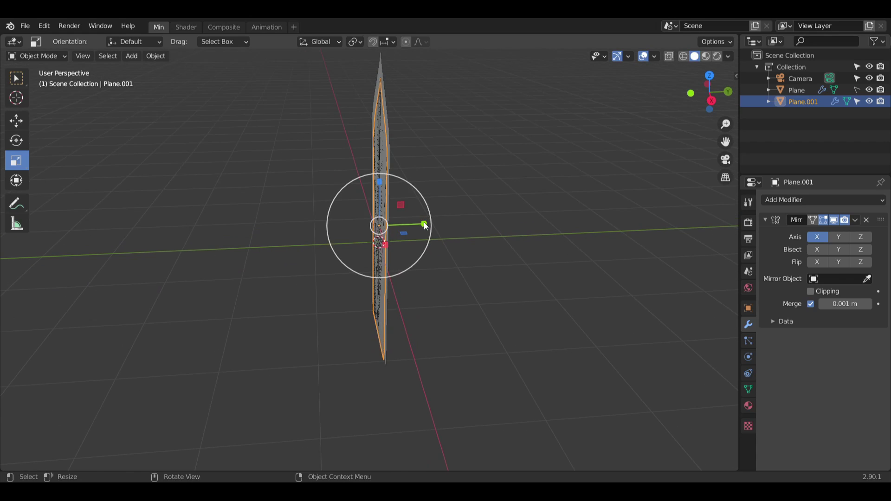
left_click_drag(425, 226, 537, 224)
Step: Enter Edit Mode on the inner arch and extrude its face along the normal to give it thickness
middle_click_drag(236, 214, 45, 56)
left_click(44, 55)
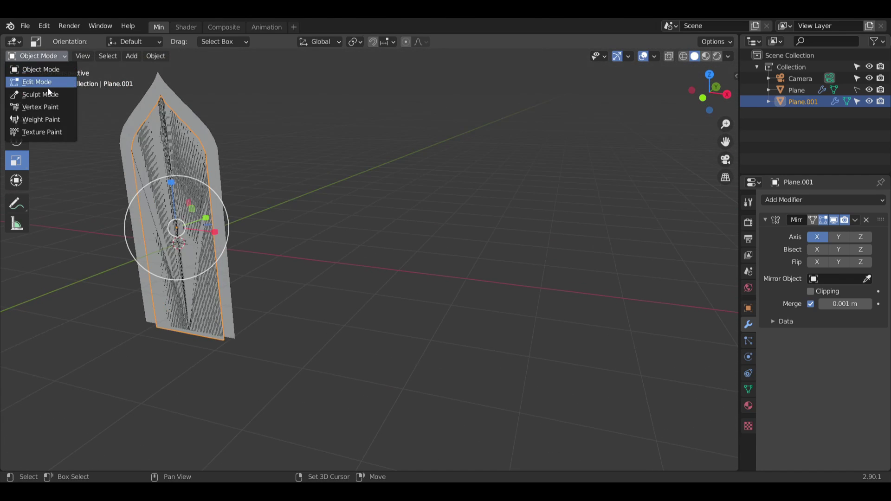
left_click(38, 80)
key("KP_Decimal")
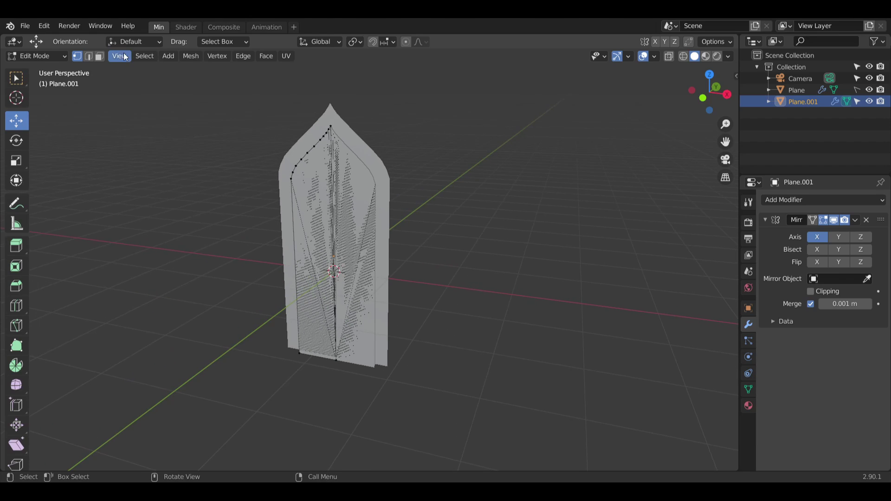
left_click(322, 203)
middle_click_drag(323, 204, 188, 230)
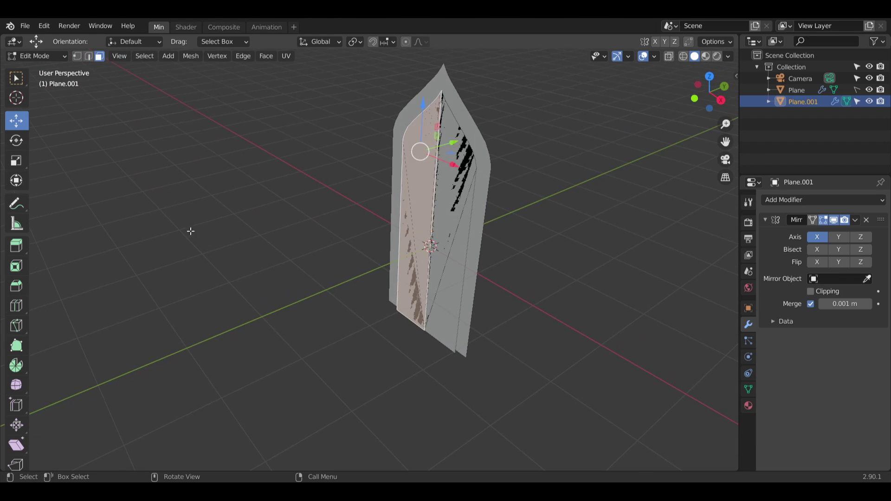
left_click(16, 249)
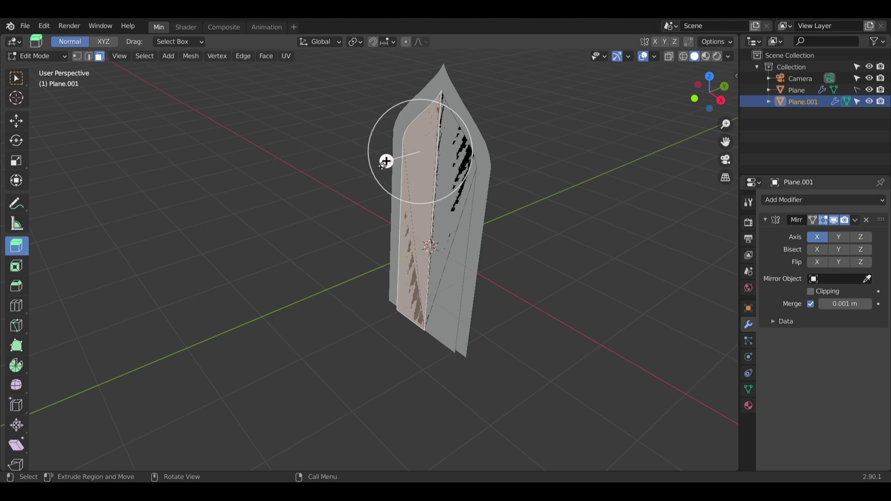
left_click_drag(385, 160, 347, 178)
middle_click_drag(347, 178, 262, 368)
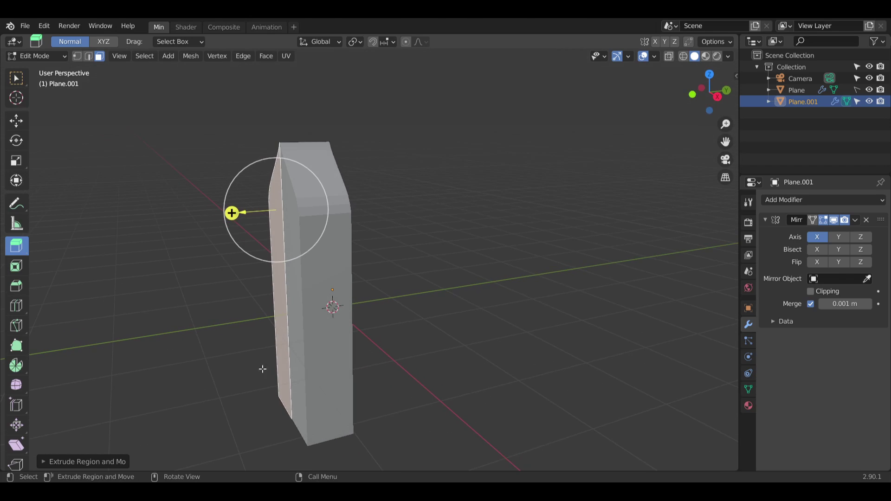
left_click(47, 462)
left_click(119, 252)
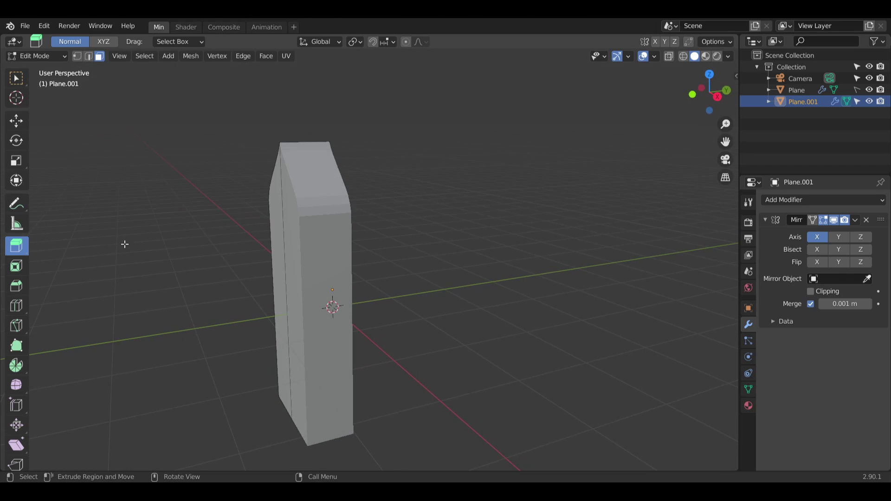
Step: Return to Object Mode and move the inner arch about 0.344 m along Y so it passes through the outer arch
left_click(54, 56)
left_click(54, 65)
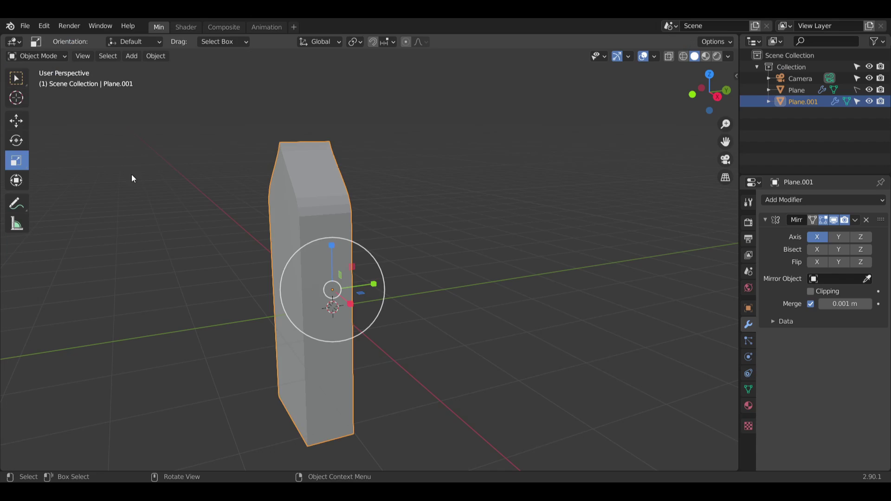
left_click(16, 122)
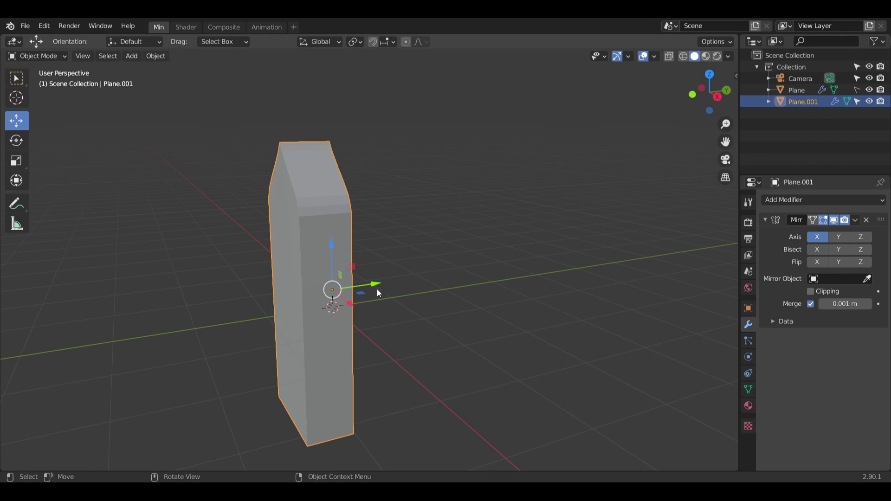
left_click_drag(374, 287, 401, 227)
Step: Hide the inner arch and inspect the Boolean cut in the outer arch from several angles
middle_click_drag(401, 228, 573, 181)
left_click(869, 102)
scroll(513, 165, "up", 6)
middle_click_drag(514, 166, 496, 173)
scroll(496, 177, "down", 5)
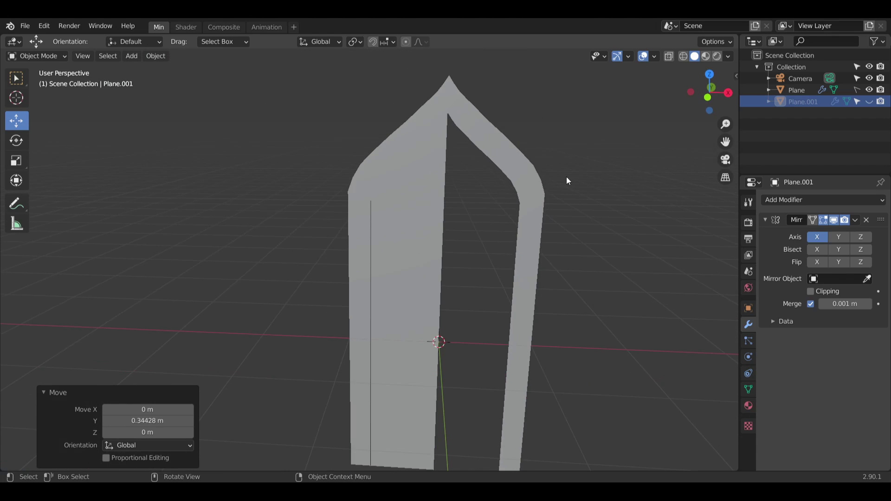
middle_click_drag(567, 179, 702, 145)
left_click(798, 90)
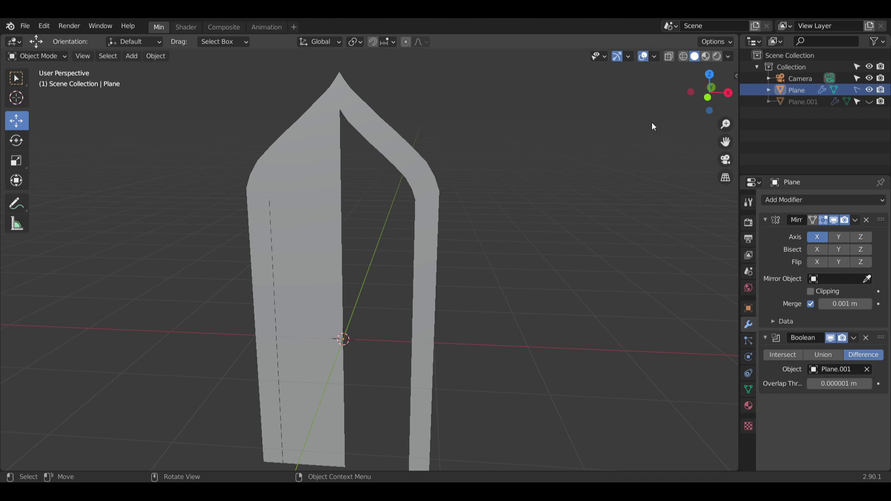
middle_click_drag(651, 122, 522, 156)
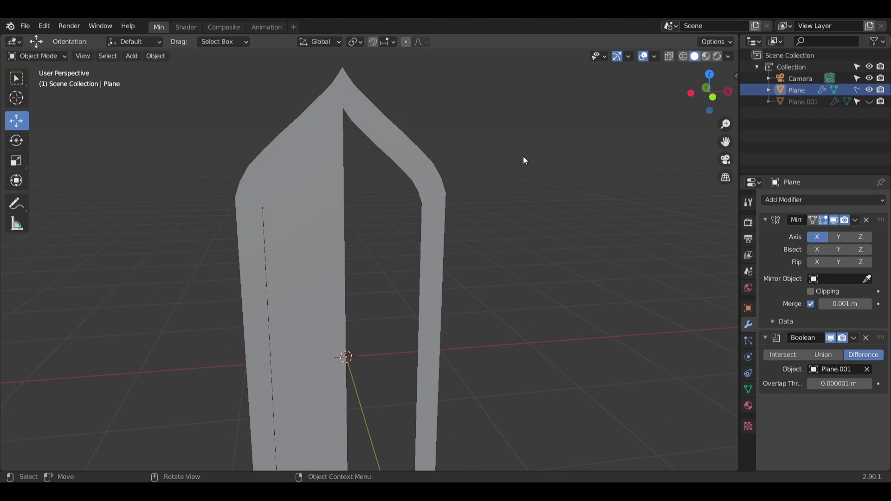
Step: Try removing the Mirror modifier from Plane.001, toggling its visibility to check the cut in the outer arch
left_click(803, 101)
left_click(865, 222)
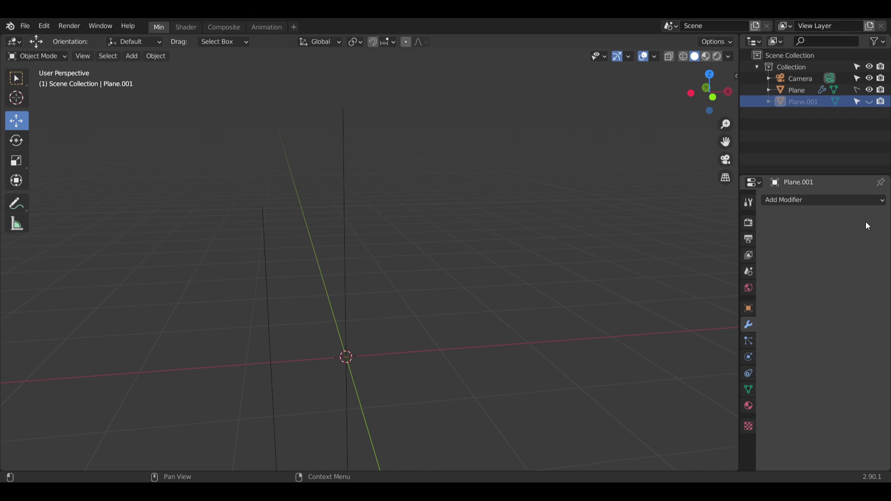
left_click(869, 102)
left_click(870, 102)
left_click(805, 91)
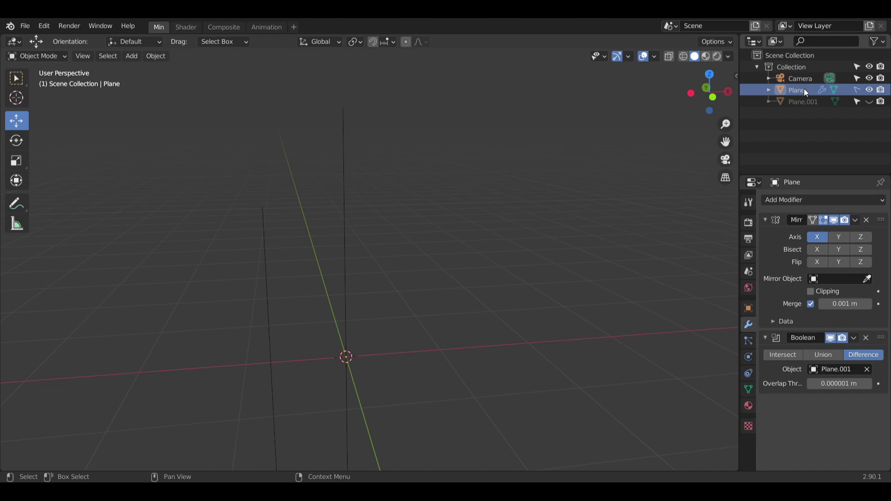
middle_click_drag(485, 204, 431, 193)
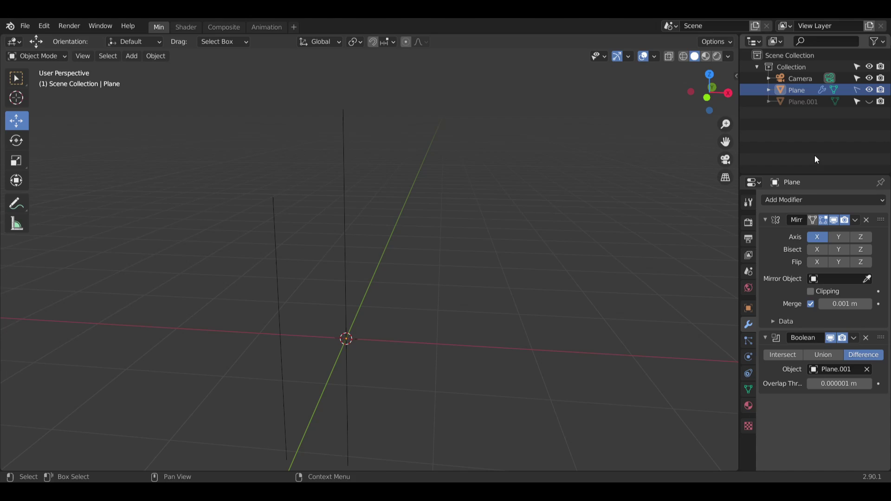
left_click(870, 102)
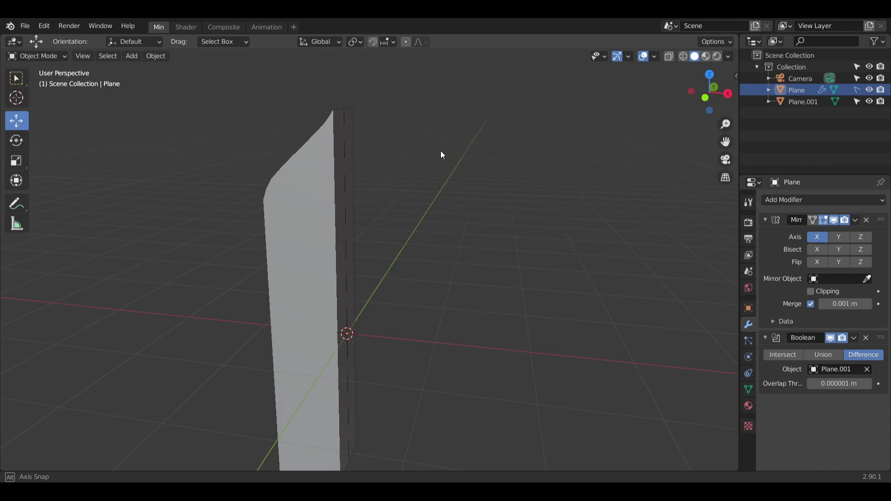
middle_click_drag(441, 151, 480, 161)
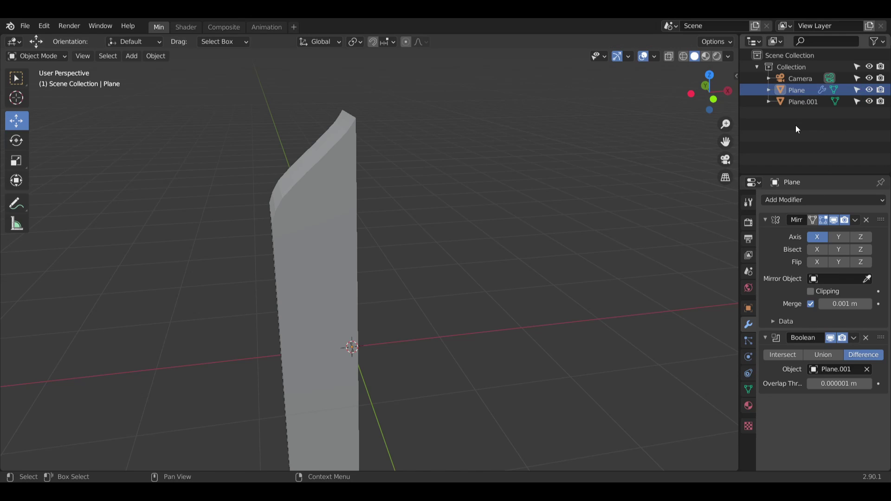
Step: Undo the visibility changes and the removal of the Mirror modifier from Plane.001
left_click(811, 99)
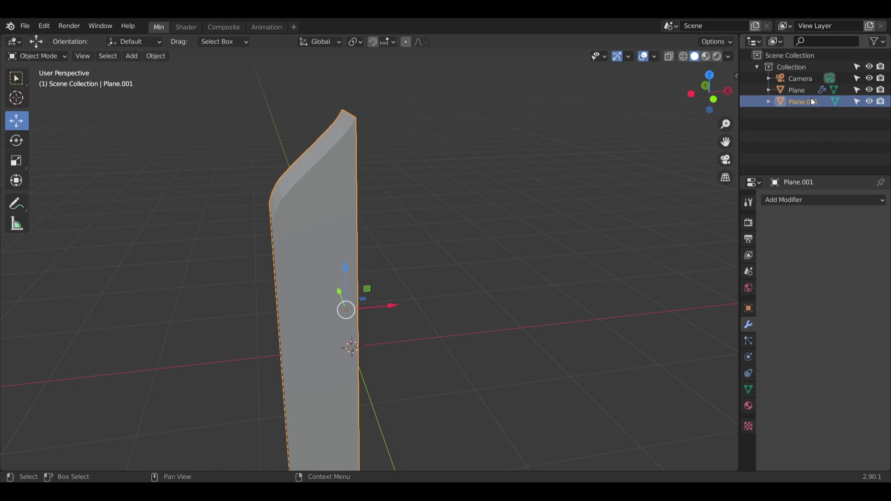
key("ctrl+z")
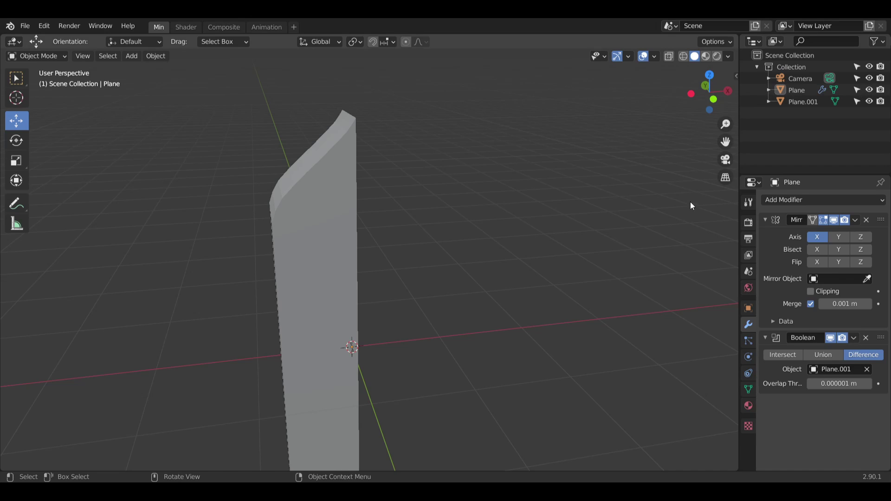
left_click(794, 104)
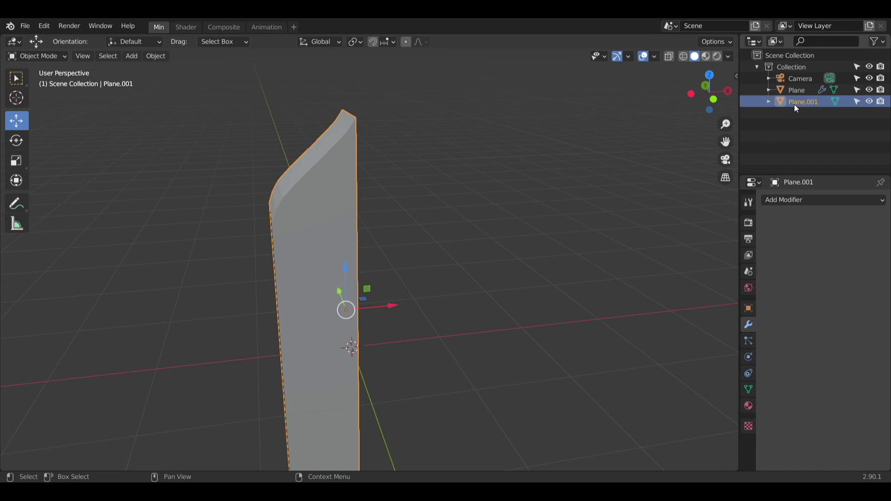
key("ctrl+z")
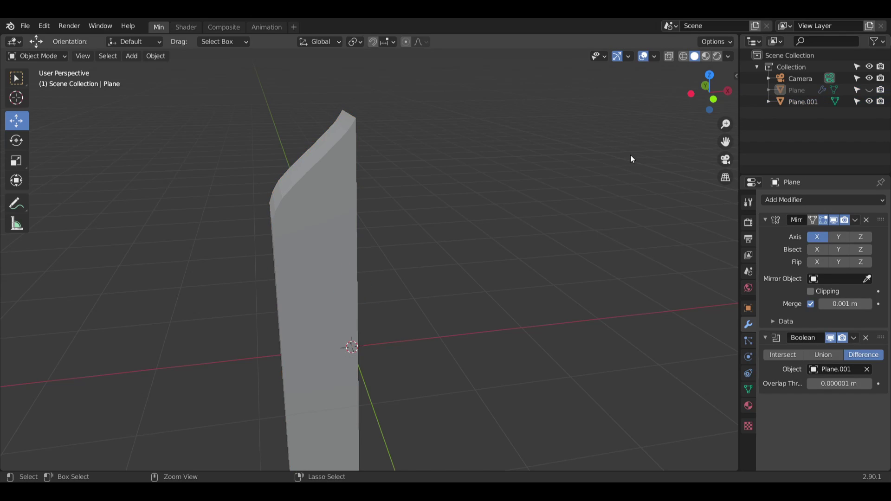
key("ctrl+z")
key("ctrl+z")
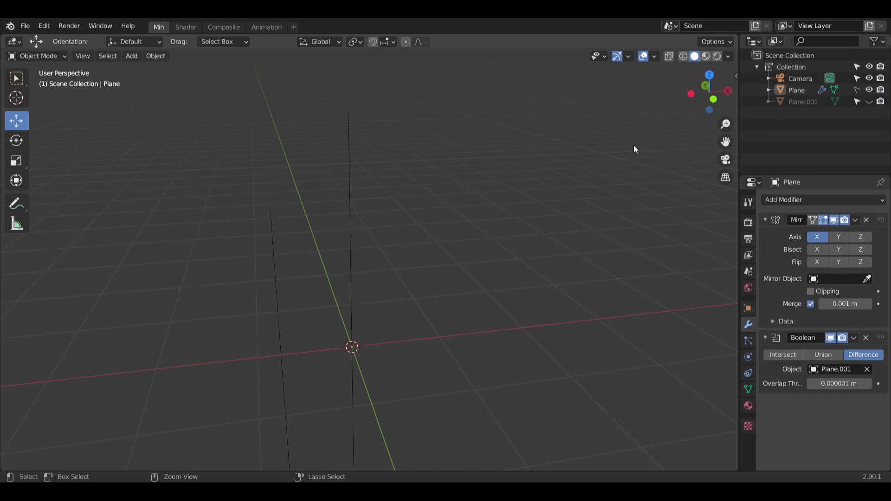
key("ctrl+z")
key("ctrl+z")
key("ctrl+z")
key("ctrl+z")
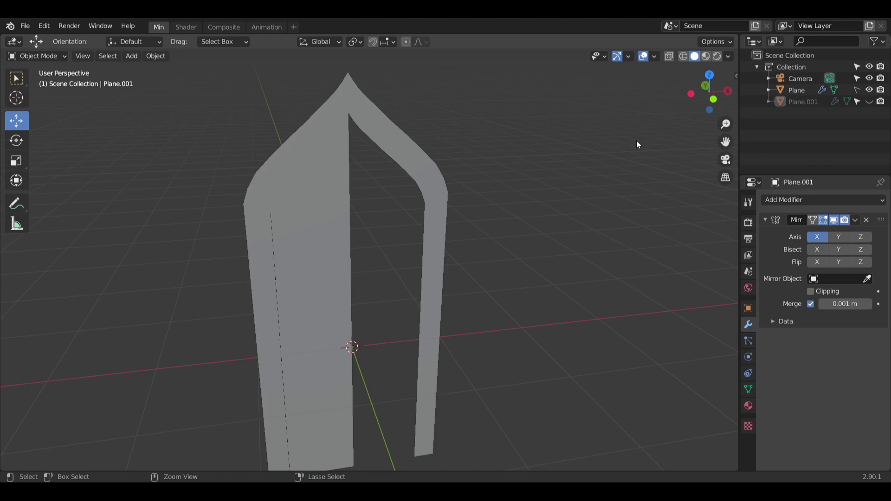
Step: Show the inner arch again and, in Edit Mode, extrude the outer arch's face about 0.295 m along its normal
middle_click_drag(580, 132, 522, 115)
left_click(869, 101)
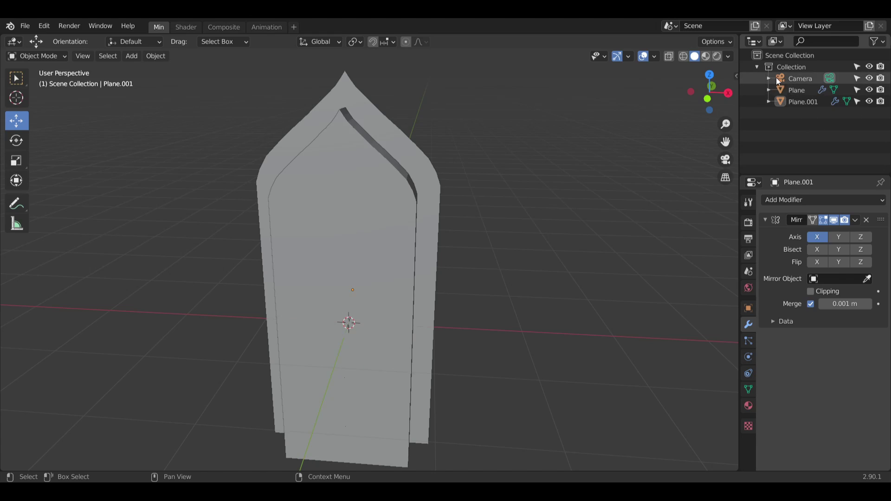
left_click(803, 90)
middle_click_drag(557, 139, 362, 203)
left_click(60, 56)
left_click(52, 81)
left_click(373, 99)
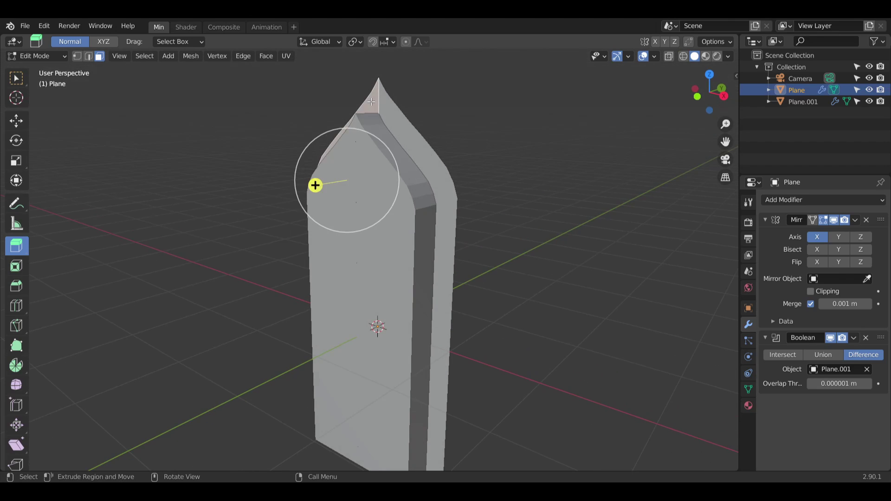
left_click_drag(313, 186, 291, 191)
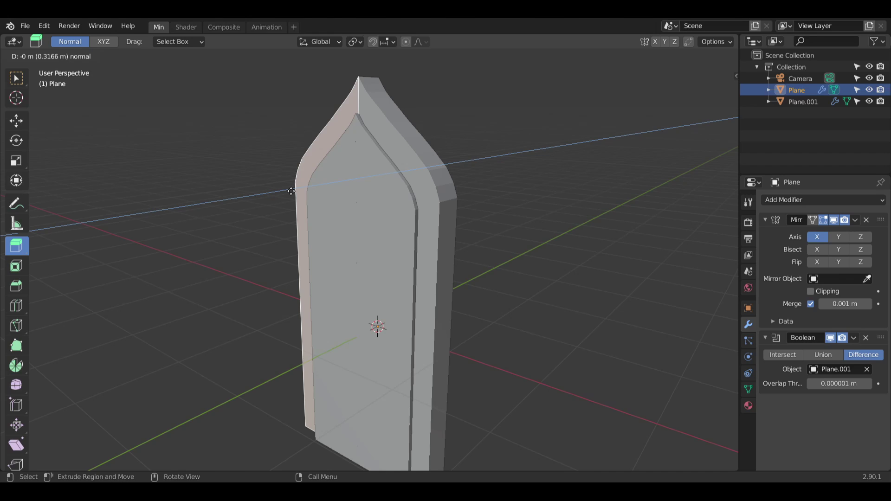
left_click(293, 188)
middle_click_drag(294, 186, 506, 149)
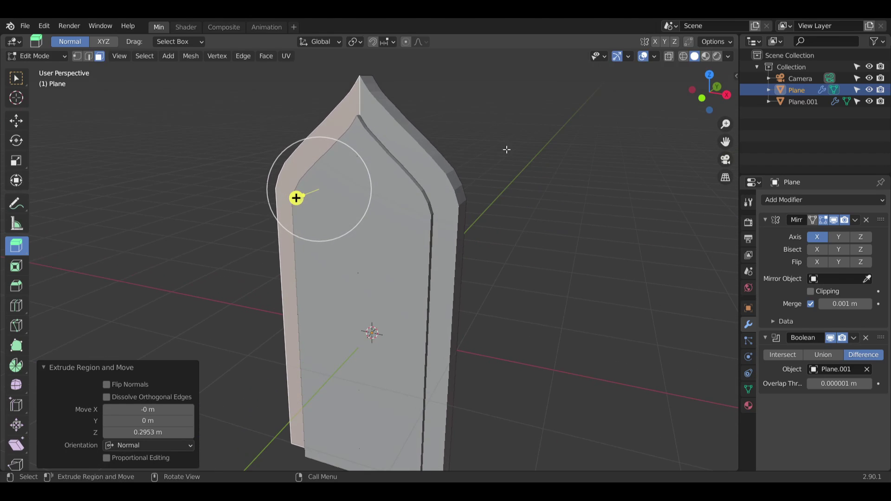
left_click(150, 135)
Step: Toggle the inner arch's visibility to check the Boolean cut in the extruded outer arch
left_click(869, 101)
left_click(870, 101)
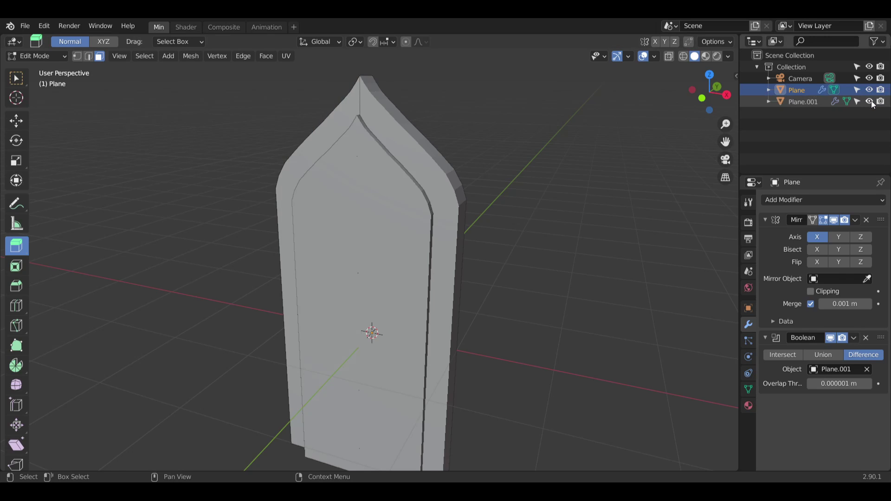
middle_click_drag(478, 145, 538, 140)
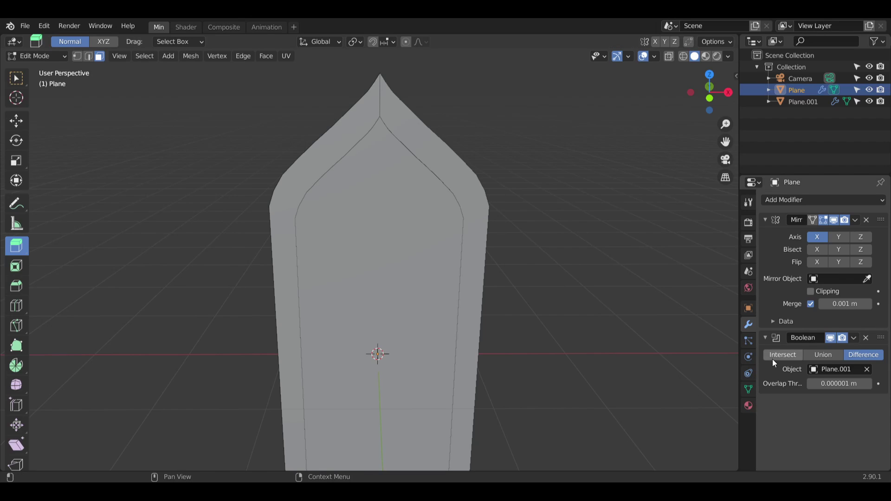
Step: Try the Intersect operation in the outer arch's Boolean modifier, toggling both arches' visibility to check the result
left_click(869, 90)
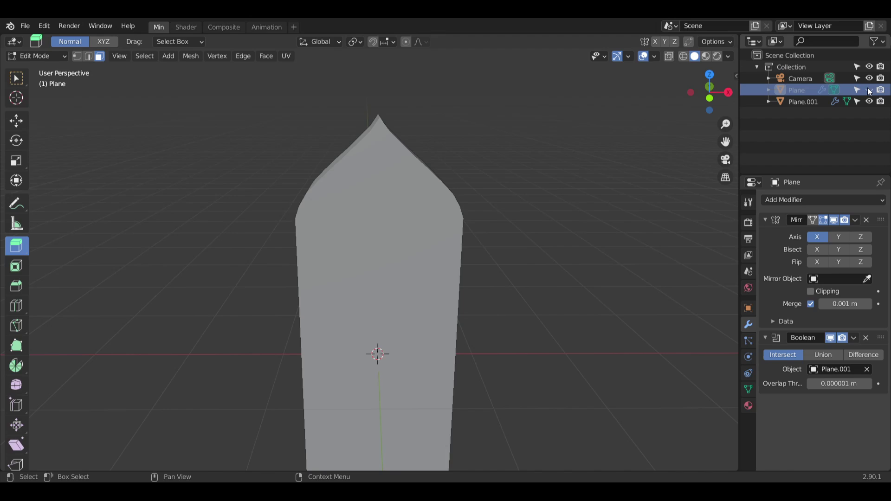
left_click(869, 90)
left_click(869, 101)
left_click(869, 100)
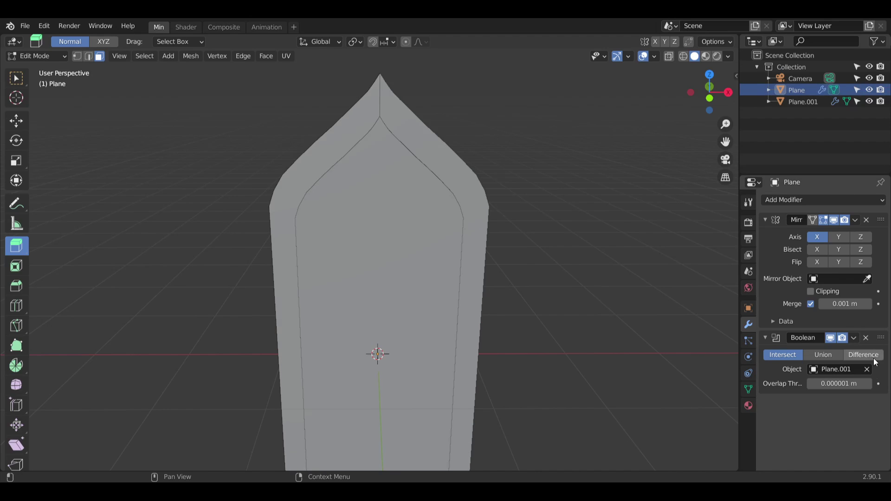
Step: Try the Difference operation with an overlap threshold of 0 m, toggling the inner arch to check the cut
left_click(839, 383)
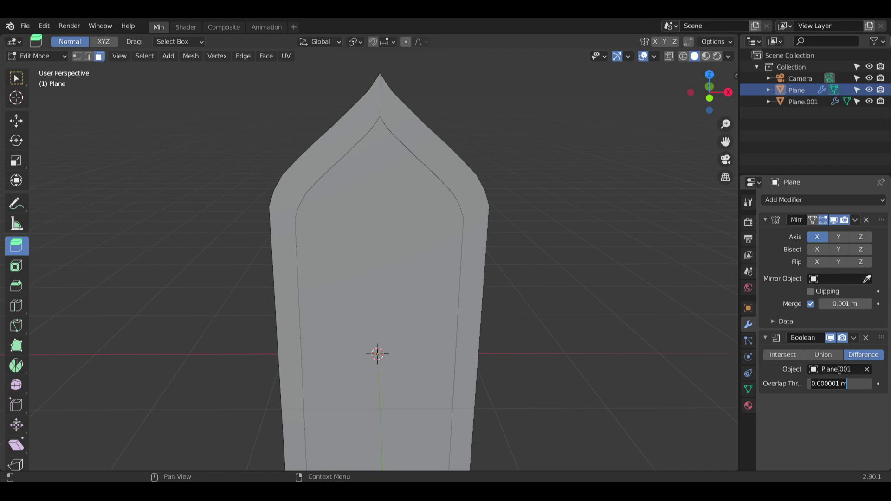
left_click(869, 102)
left_click(869, 101)
left_click(816, 382)
left_click(870, 102)
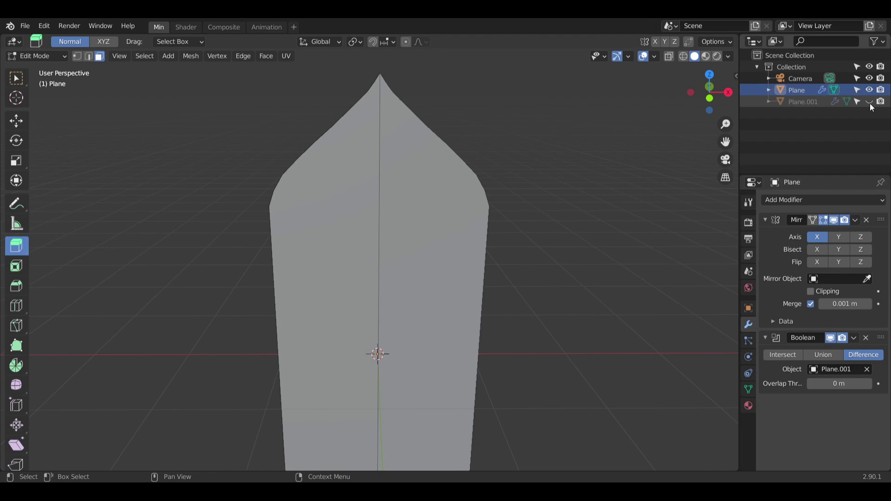
left_click(870, 102)
Step: Delete the outer arch's Boolean modifier and add a fresh Boolean modifier in its place
left_click(866, 338)
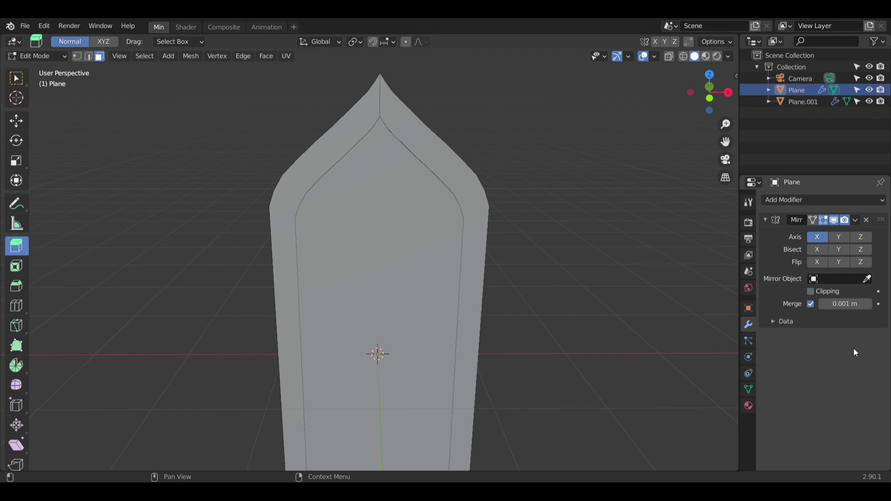
left_click(800, 199)
left_click(786, 199)
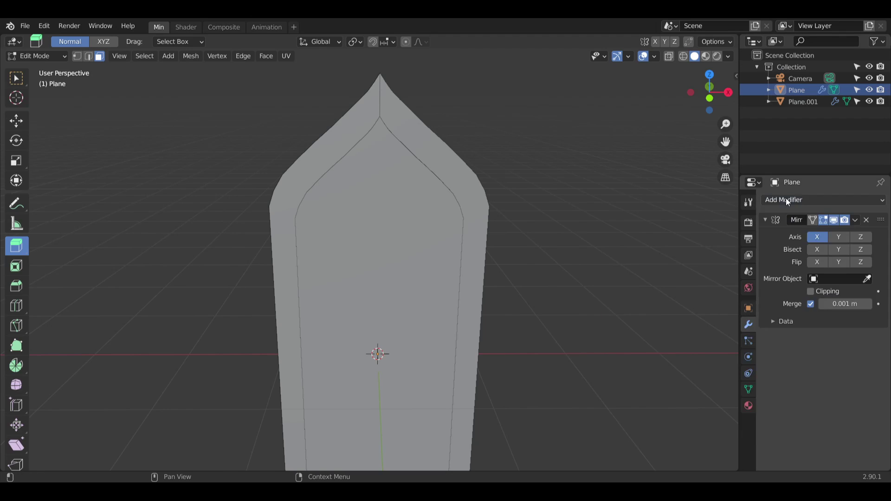
left_click(786, 198)
left_click(659, 250)
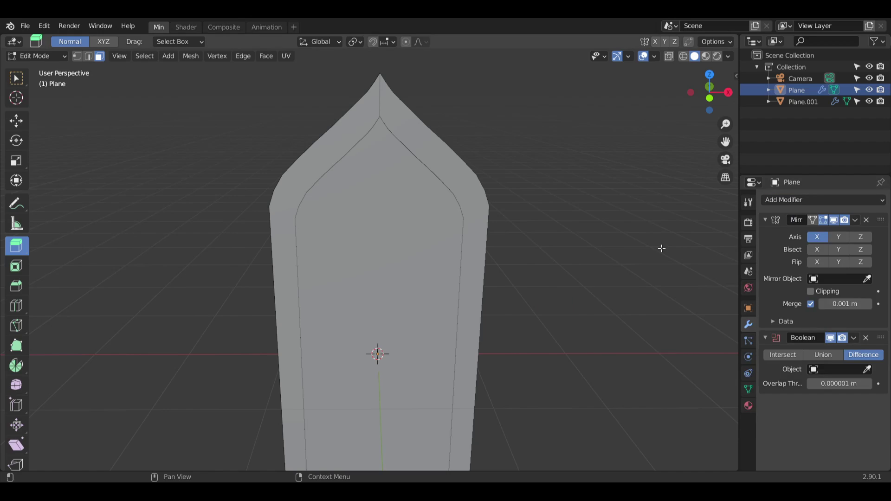
Step: Set the inner arch Plane.001 as the outer arch's Boolean object, toggling the inner arch's visibility to check the cut
left_click(863, 369)
left_click(793, 249)
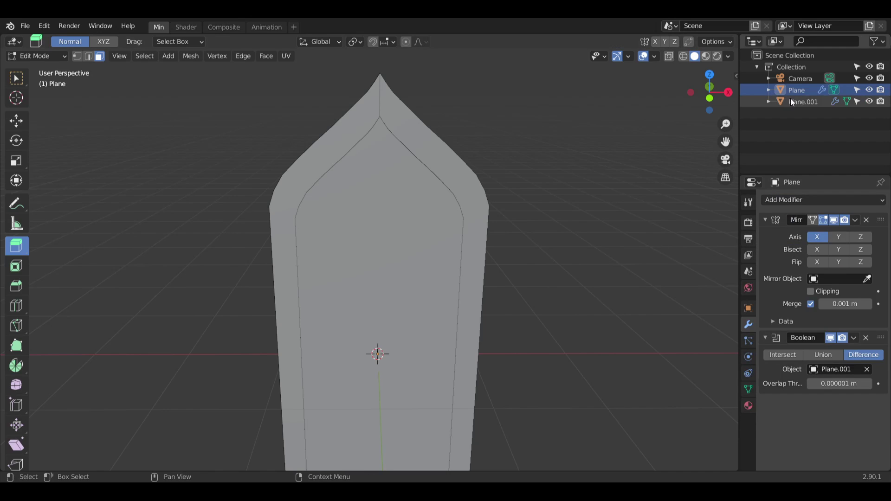
left_click(869, 101)
left_click(868, 101)
Step: Move the Boolean modifier above the Mirror modifier and toggle the inner arch's visibility to check the cut
left_click(766, 339)
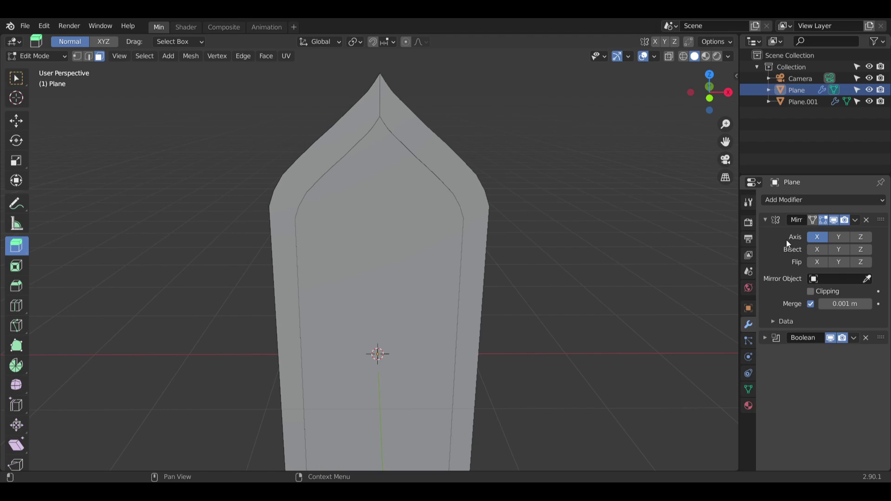
left_click_drag(877, 345, 872, 213)
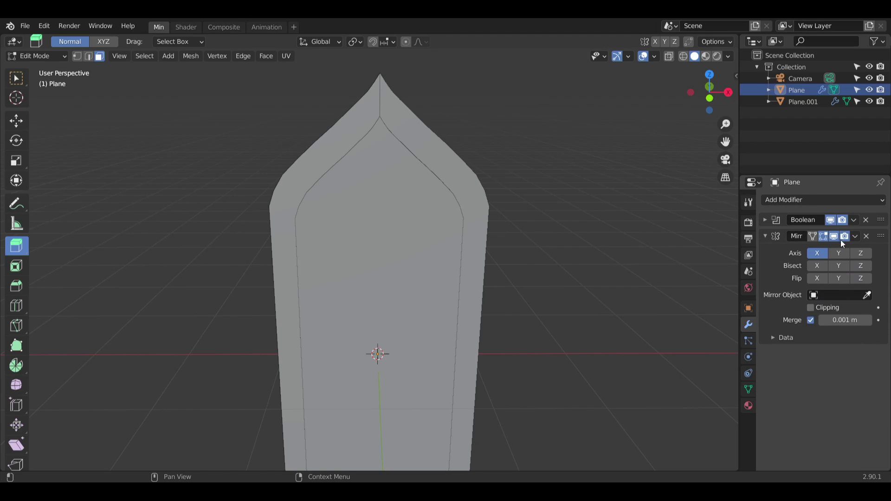
left_click(869, 101)
left_click(868, 101)
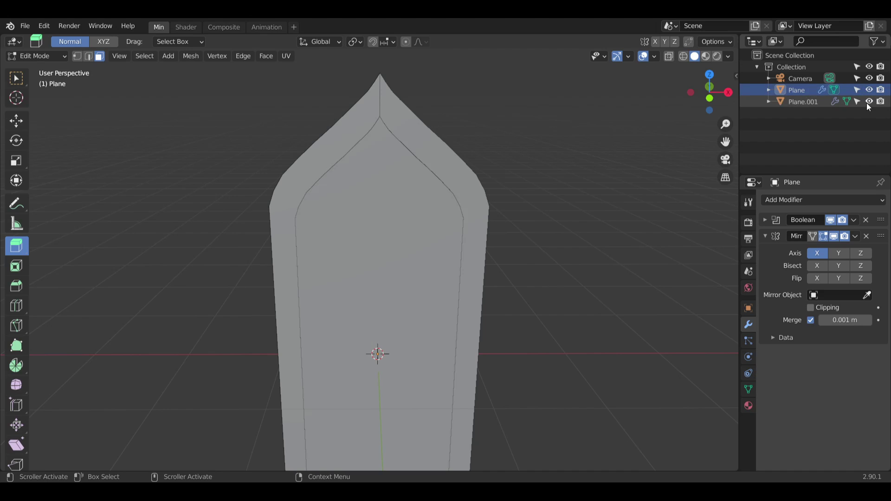
left_click(868, 101)
left_click(869, 101)
mouse_move(556, 182)
middle_mouse_down()
mouse_move(420, 198)
mouse_move(497, 181)
mouse_move(655, 187)
mouse_move(427, 179)
mouse_move(445, 179)
mouse_move(416, 187)
mouse_move(560, 187)
middle_mouse_up()
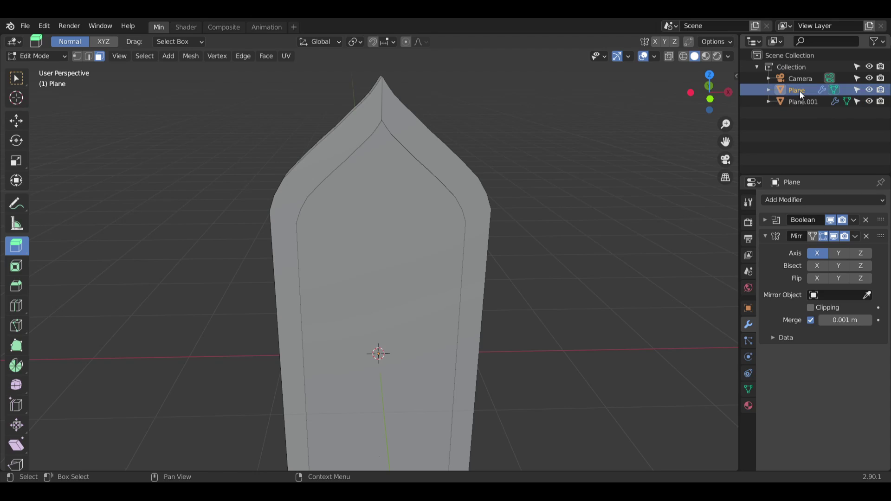
Step: Select the outer and inner arch objects together and copy them
right_click(800, 107)
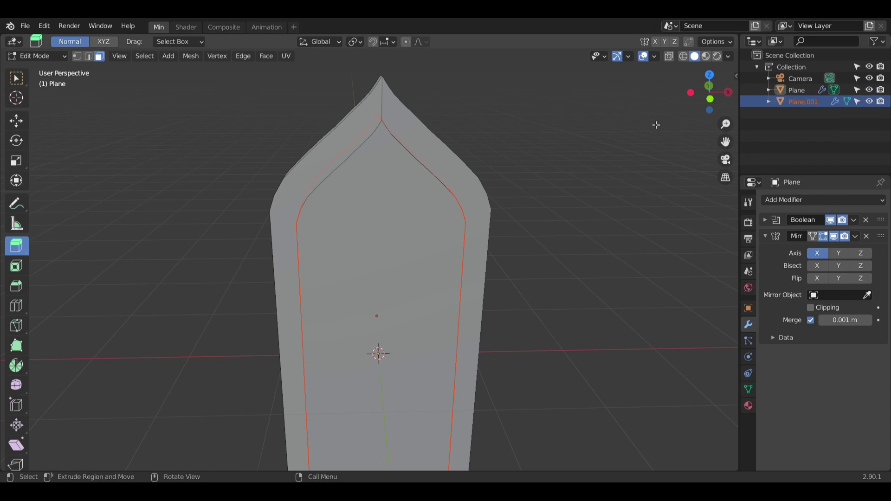
left_click(800, 89)
left_click(800, 101, "shift")
right_click(799, 103)
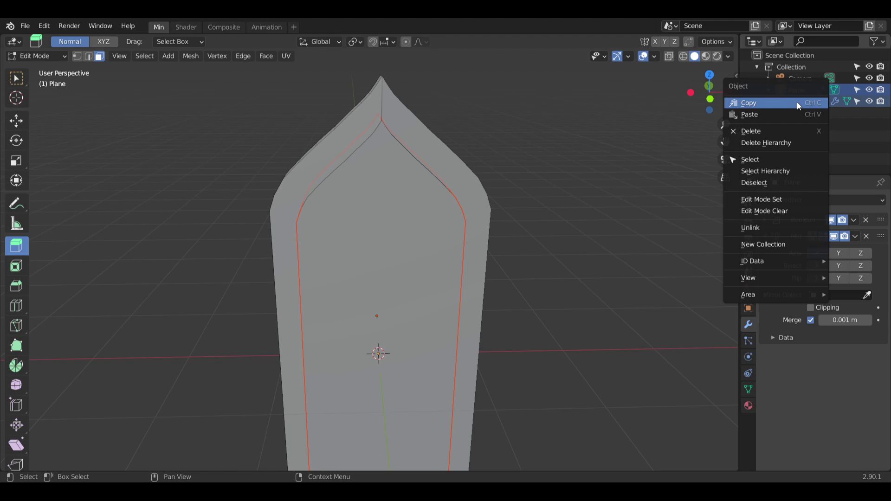
left_click(797, 102)
Step: Switch to Object Mode, select the inner arch and toggle its visibility to examine the Boolean result
middle_click_drag(464, 193, 413, 196)
left_click(45, 55)
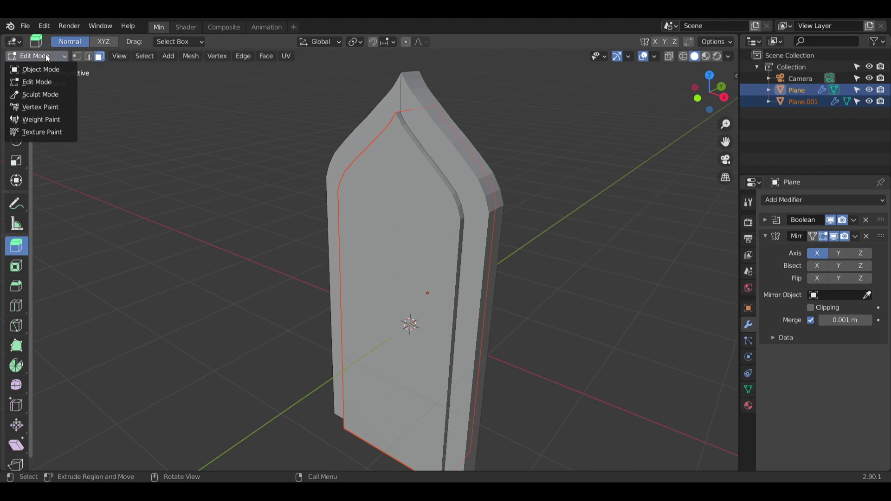
left_click(51, 70)
left_click(321, 169)
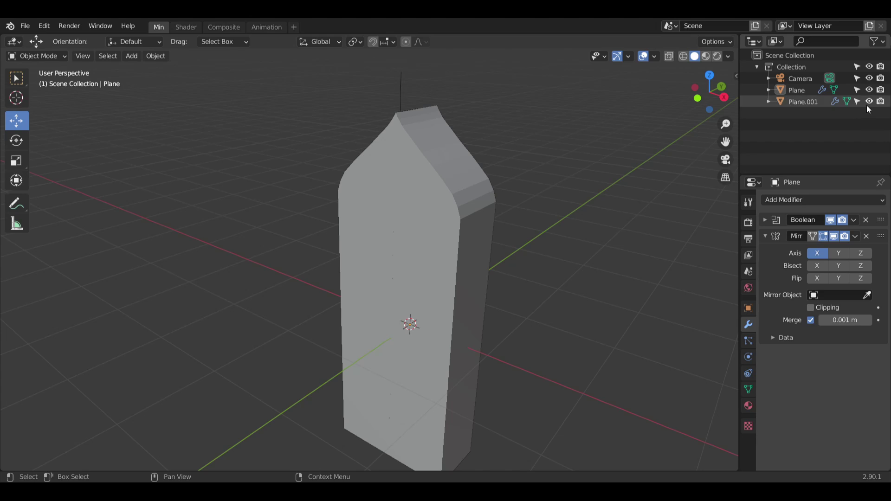
middle_click_drag(291, 122, 332, 105)
left_click(405, 194)
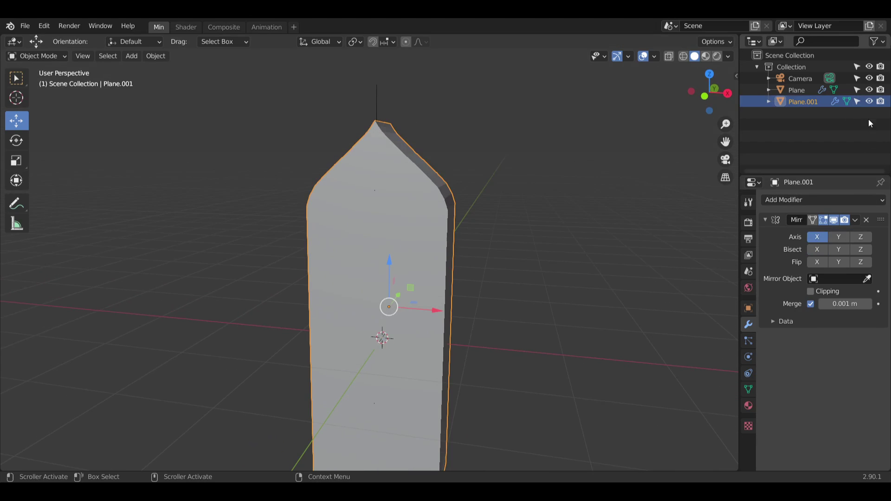
left_click(865, 104)
left_click(865, 104)
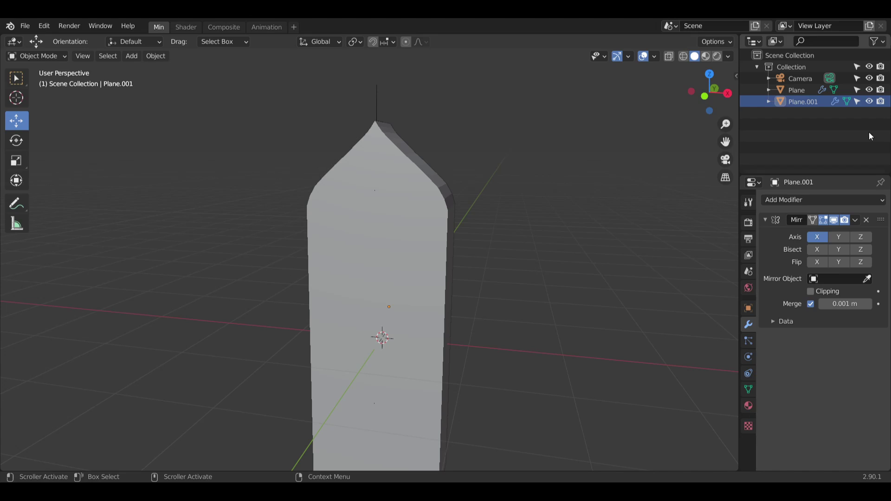
Step: Delete the Boolean modifier from the outer arch and deselect everything
left_click(809, 91)
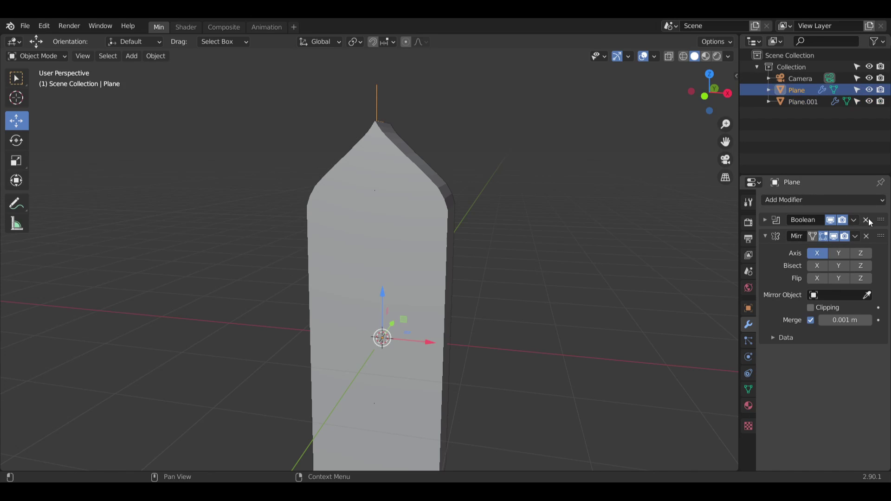
left_click(866, 220)
middle_click_drag(508, 140, 478, 159)
key("alt+a")
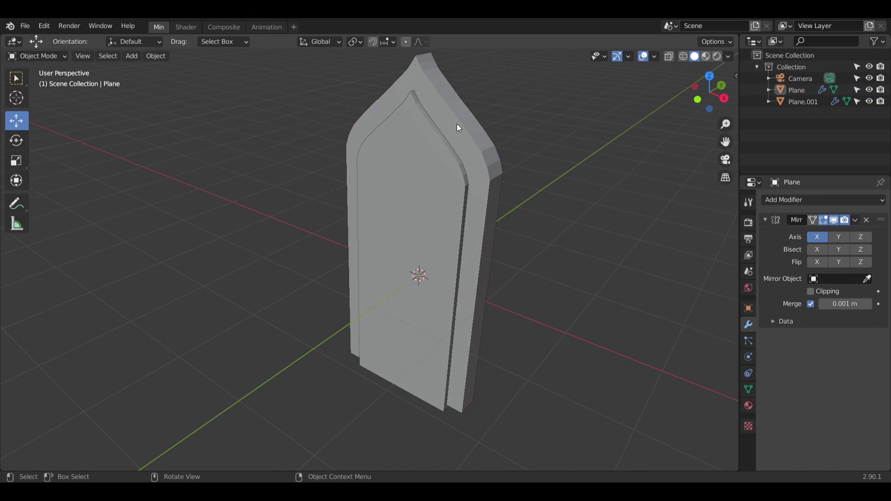
Step: Join the outer and inner arches into one object, with the inner arch as the active one
left_click(456, 124)
left_click(407, 159, "shift")
right_click(407, 159)
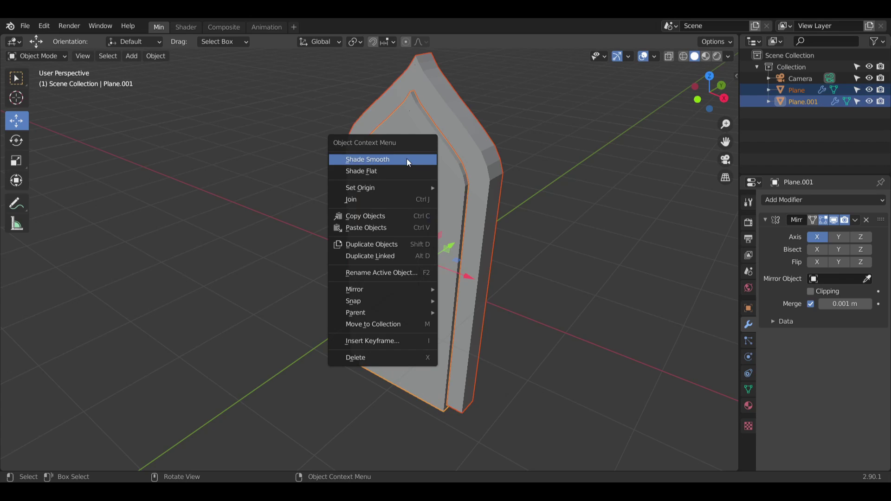
mouse_move(400, 314)
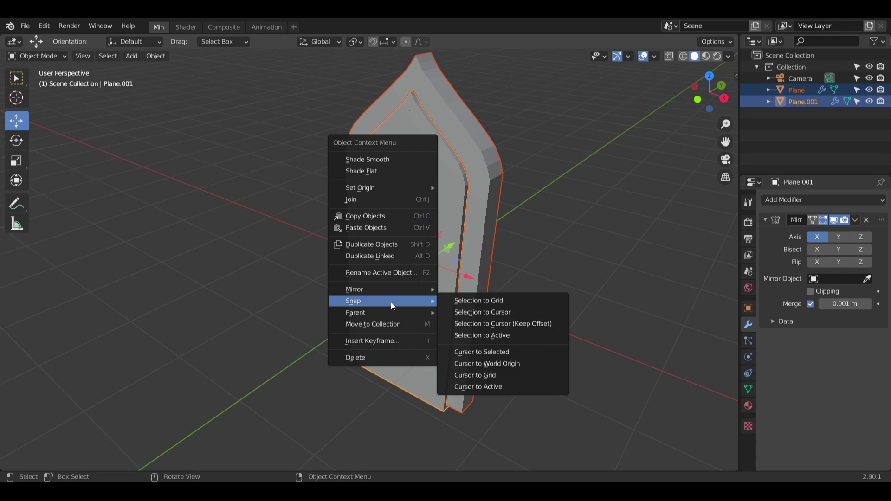
left_click(414, 201)
Step: Enter Edit Mode on the joined object and delete the inner arch's large front face
mouse_move(558, 134)
middle_mouse_down()
mouse_move(520, 123)
mouse_move(568, 130)
middle_mouse_up()
scroll(382, 149, "up", 4)
middle_click_drag(394, 158, 486, 191)
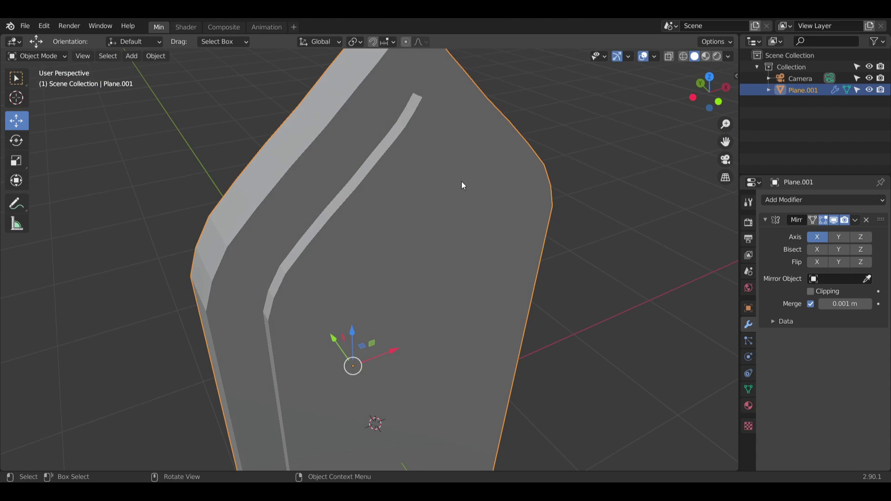
left_click(57, 55)
left_click(30, 82)
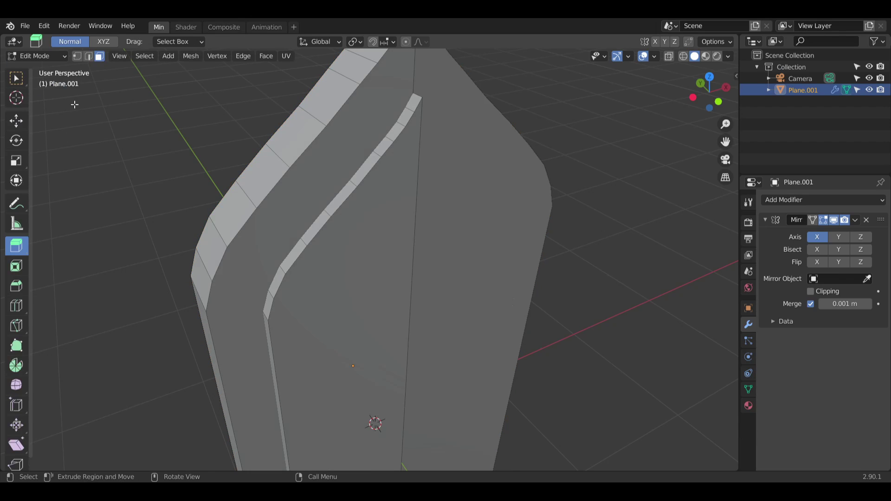
left_click(370, 333)
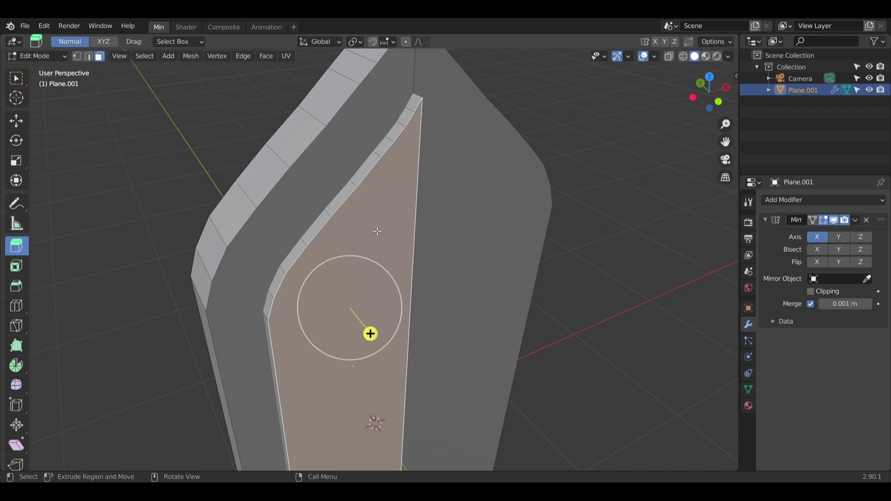
key("x")
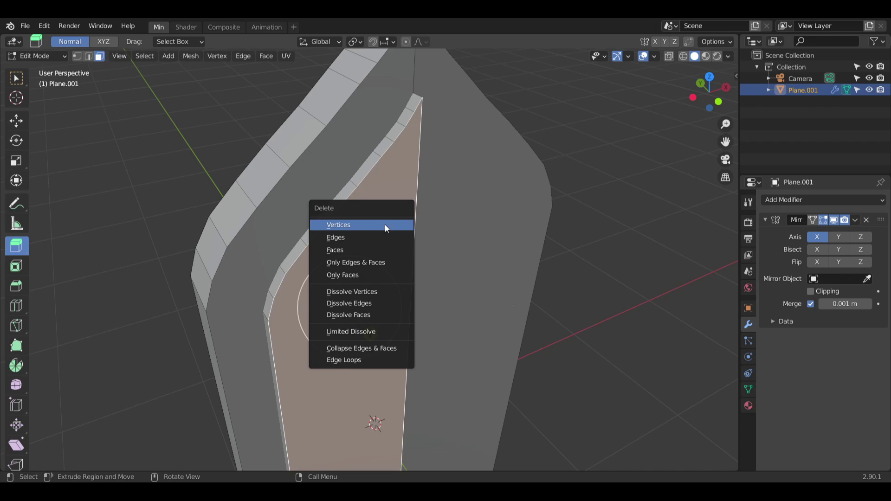
left_click(338, 249)
middle_click_drag(338, 249, 417, 130)
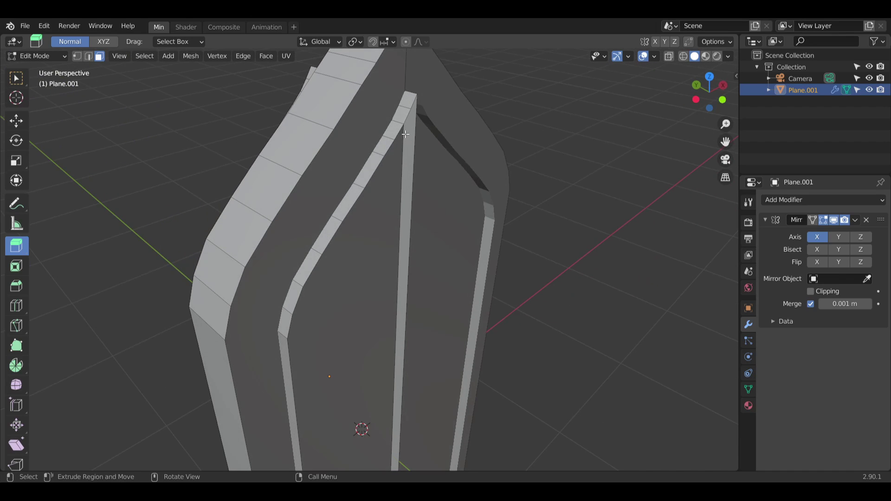
Step: Delete only the narrow vertical face along the inner arch's centre line, keeping its edges
left_click(405, 135)
key("x")
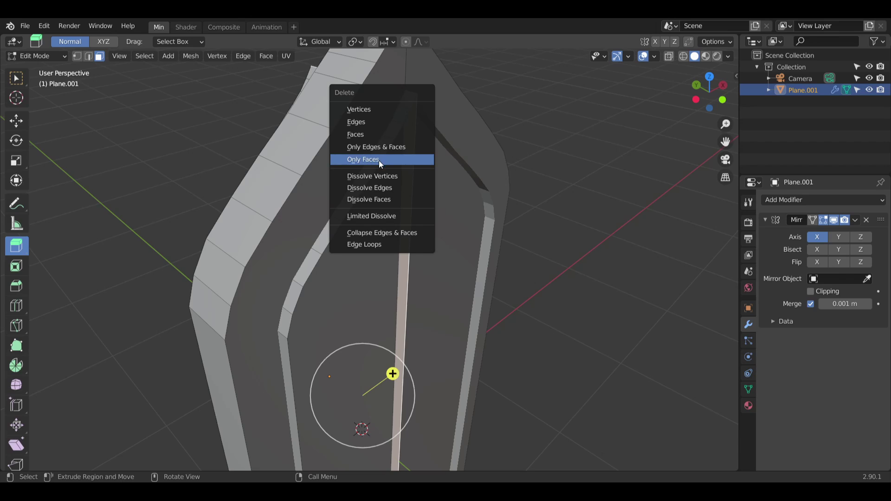
left_click(379, 160)
Step: Try deleting the inner arch's whole run of rim faces, from the pointed tip down the side and along the base
left_click(407, 121)
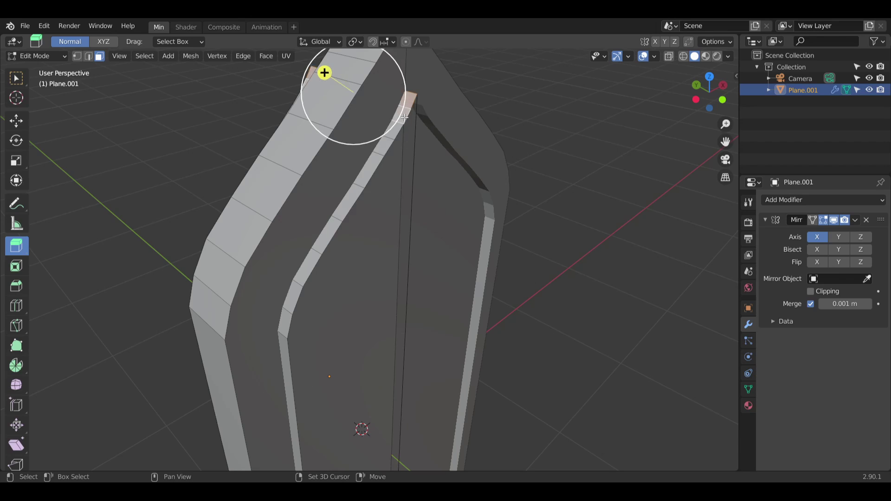
key("w")
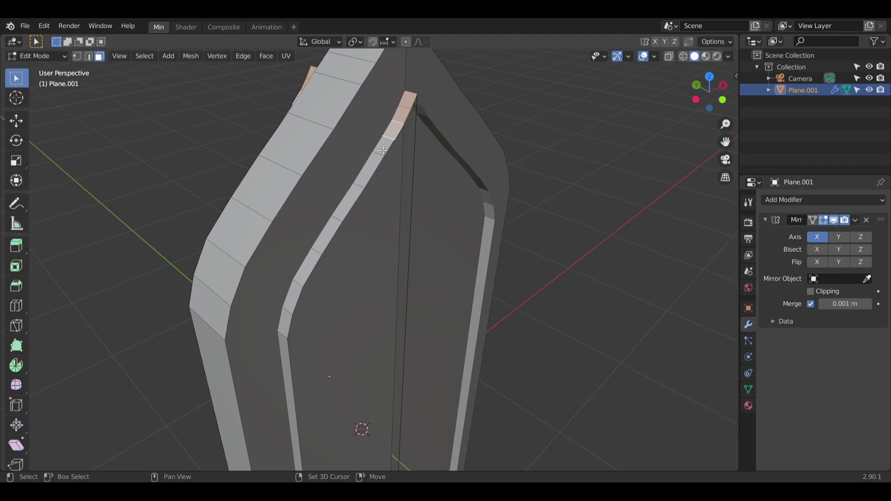
left_click(383, 150, "shift")
left_click(367, 171, "shift")
left_click(346, 195, "shift")
left_click(340, 183, "shift")
left_click(347, 203, "shift")
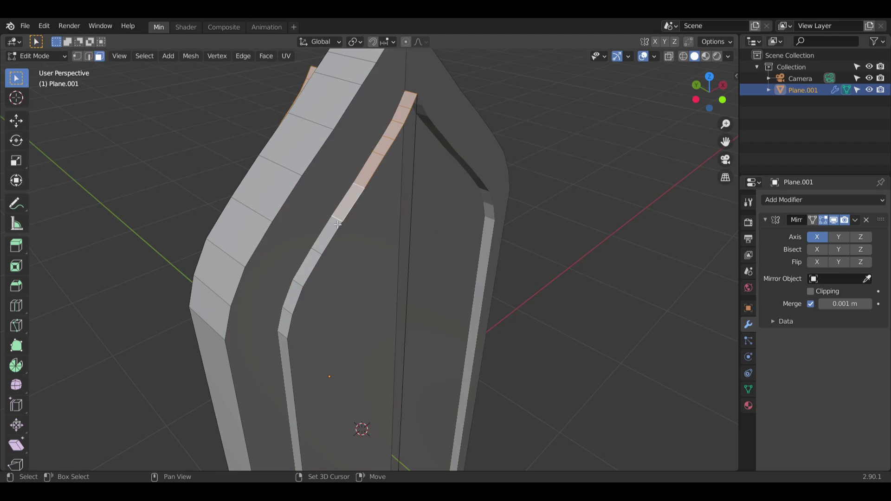
left_click(326, 240, "shift")
left_click(309, 269, "shift")
left_click(285, 329, "shift")
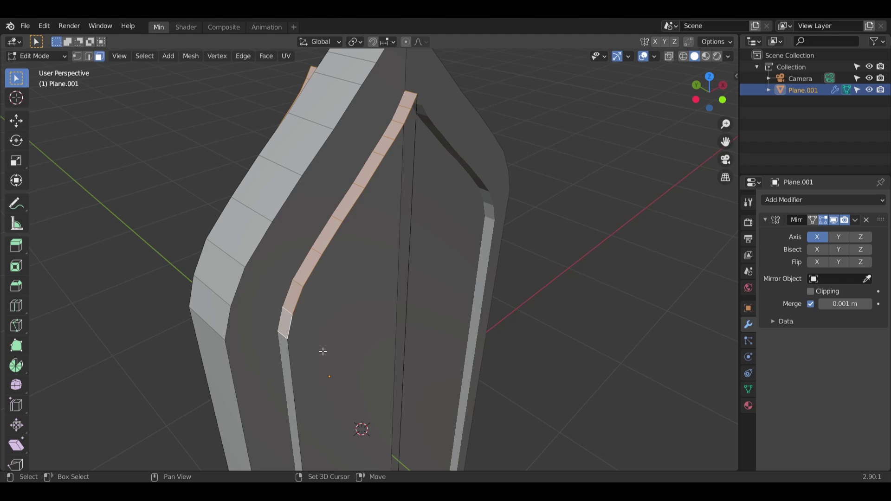
middle_click_drag(322, 351, 346, 188, "shift")
left_click(309, 193, "shift")
middle_click_drag(339, 326, 309, 49, "shift")
left_click(337, 314, "shift")
key("x")
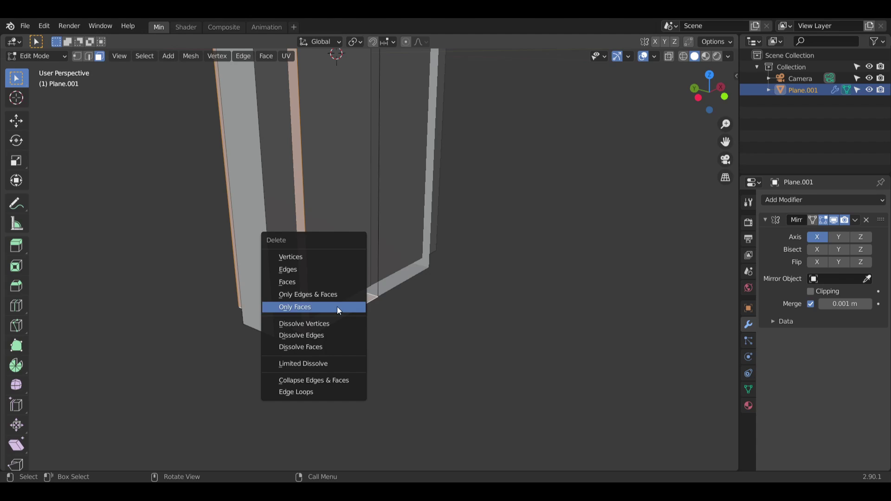
left_click(300, 278)
Step: Inspect the arch from the front, then undo the deletion of the inner arch's rim faces
middle_click_drag(400, 139, 439, 343)
middle_click_drag(408, 199, 394, 343, "shift")
scroll(435, 139, "up", 2)
middle_click_drag(435, 139, 457, 141)
left_click(422, 186)
scroll(440, 136, "down", 5)
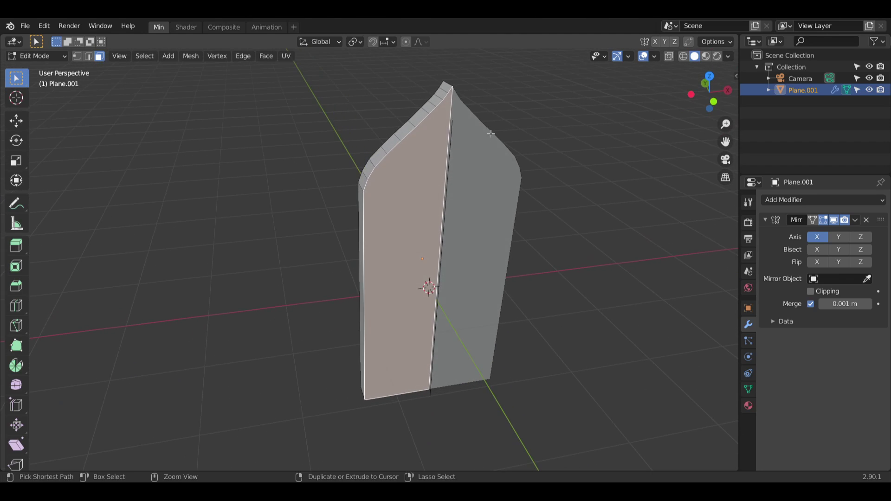
key("ctrl+z")
key("ctrl+z")
key("ctrl+z")
key("ctrl+z")
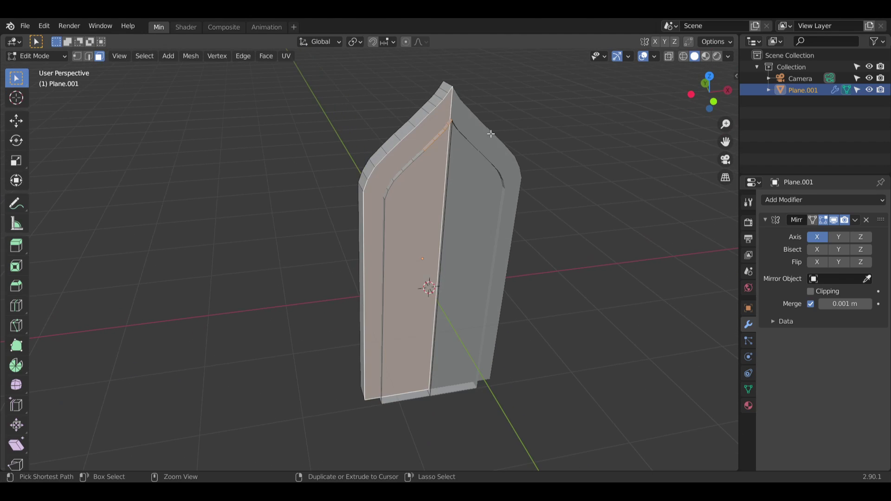
middle_click_drag(438, 167, 366, 186)
key("ctrl+z")
Step: Clear the selection, switch to edge selection and delete the loose vertical centre edge at the inner arch's front
left_click(432, 177)
scroll(364, 185, "up", 6)
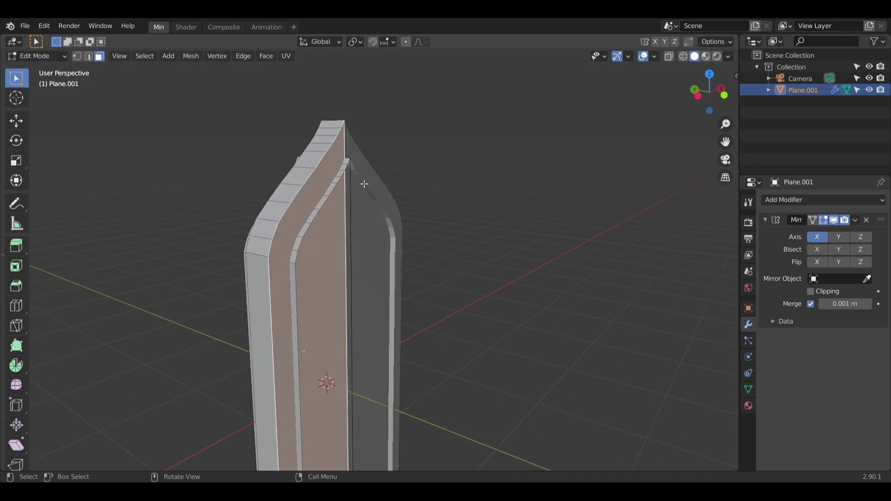
key("alt+a")
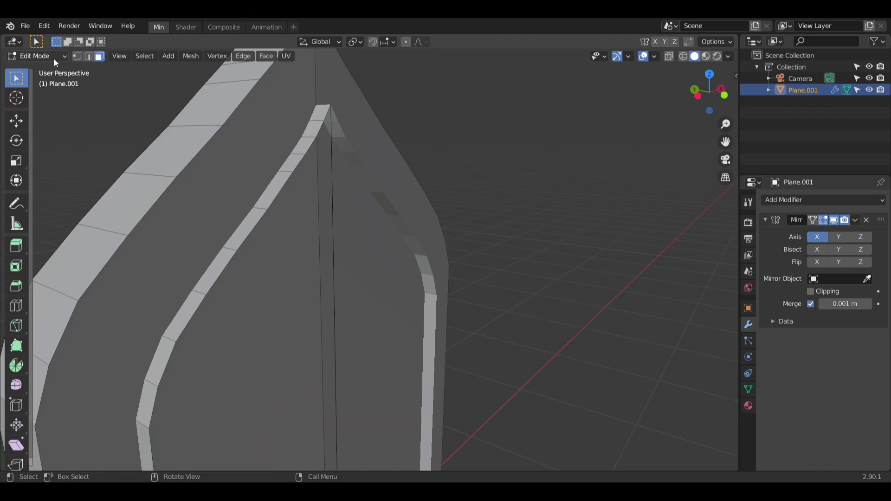
left_click(88, 57)
left_click(333, 226)
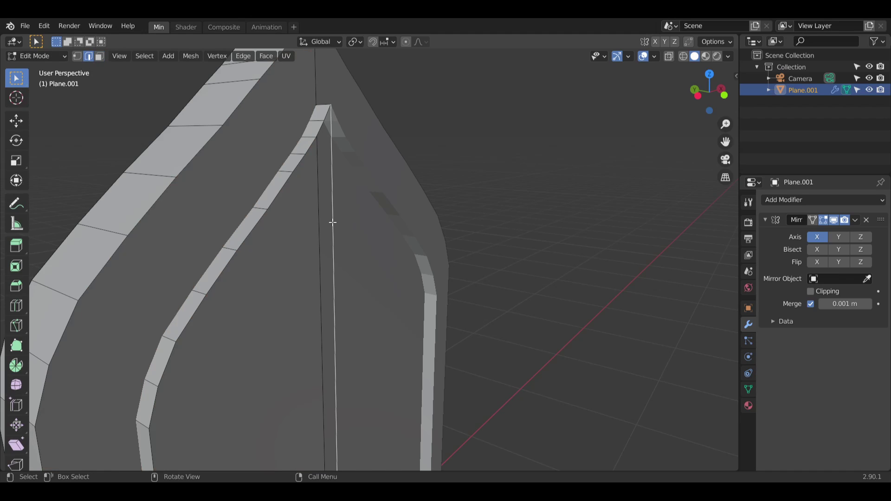
key("x")
key("Escape")
key("x")
left_click(330, 193)
Step: Switch to face selection and delete the outer arch's large front face behind the inner rim
middle_click_drag(354, 200, 349, 157)
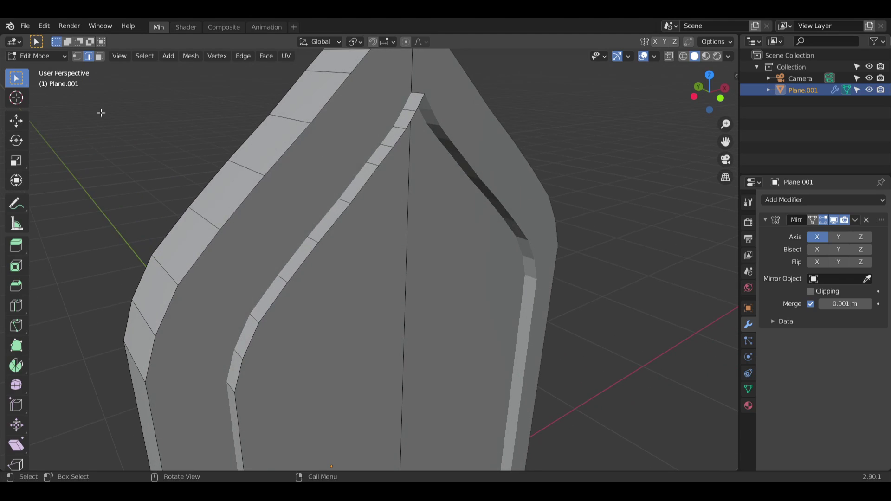
left_click(314, 173)
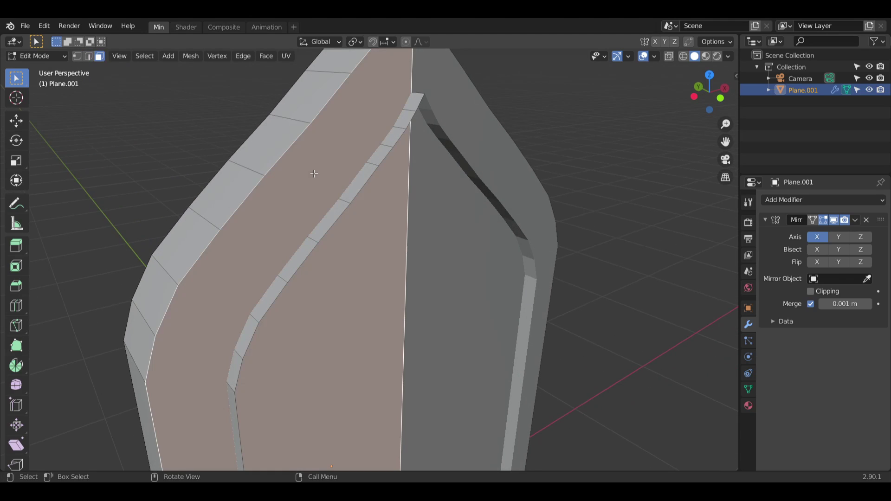
key("x")
left_click(290, 163)
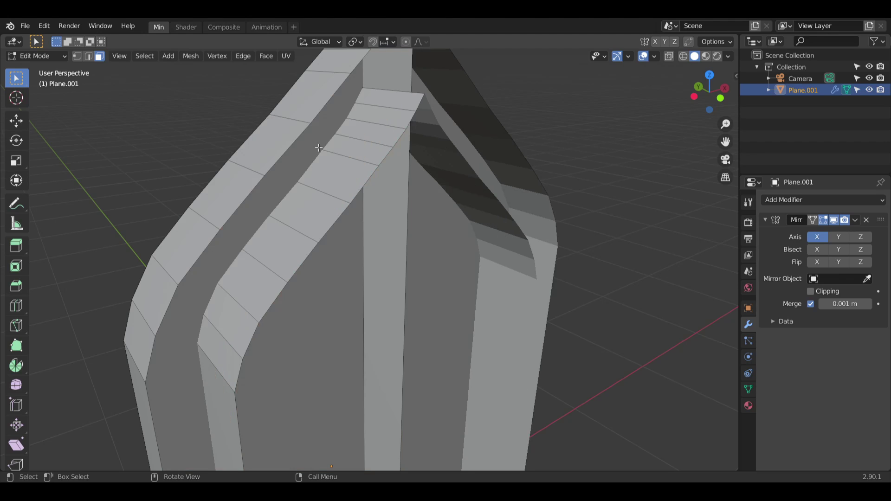
Step: Delete the tall narrow vertical face at the arch's centre and the outer arch's remaining flat face behind the rims
middle_click_drag(318, 148, 373, 242)
left_click(372, 242)
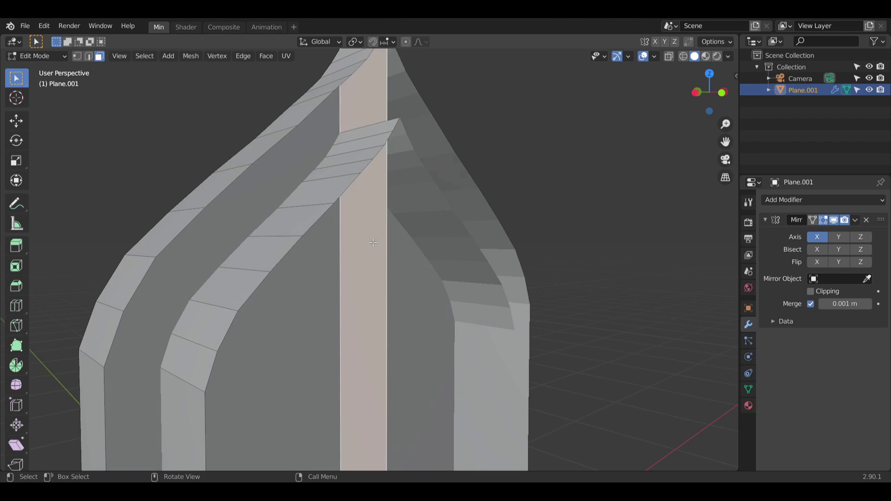
key("x")
left_click(372, 242)
middle_click_drag(374, 106, 361, 207)
left_click(361, 207)
key("x")
left_click(350, 207)
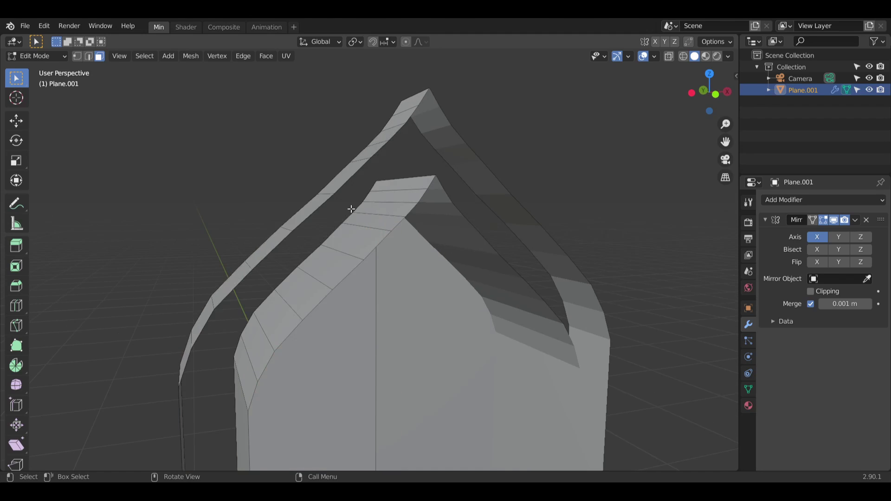
Step: Delete the large flat face filling the inner arch so the middle is open
middle_click_drag(371, 324, 349, 326)
left_click(346, 326)
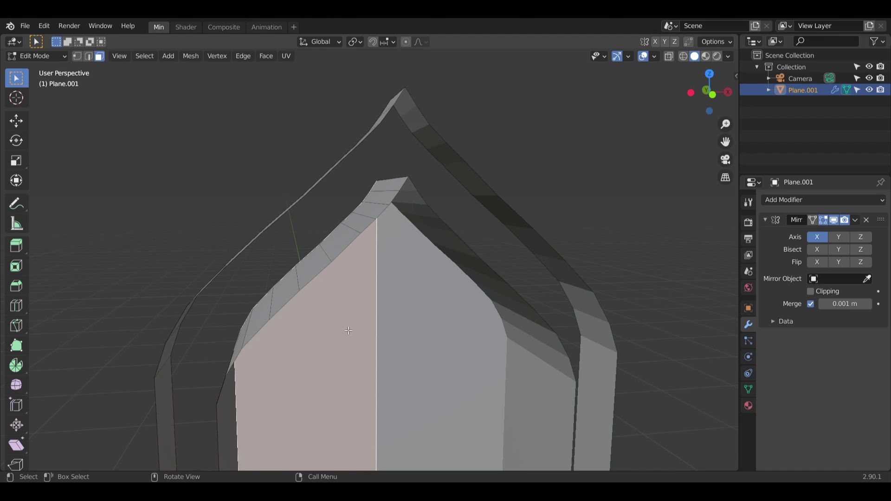
key("x")
left_click(350, 322)
middle_click_drag(350, 322, 337, 298)
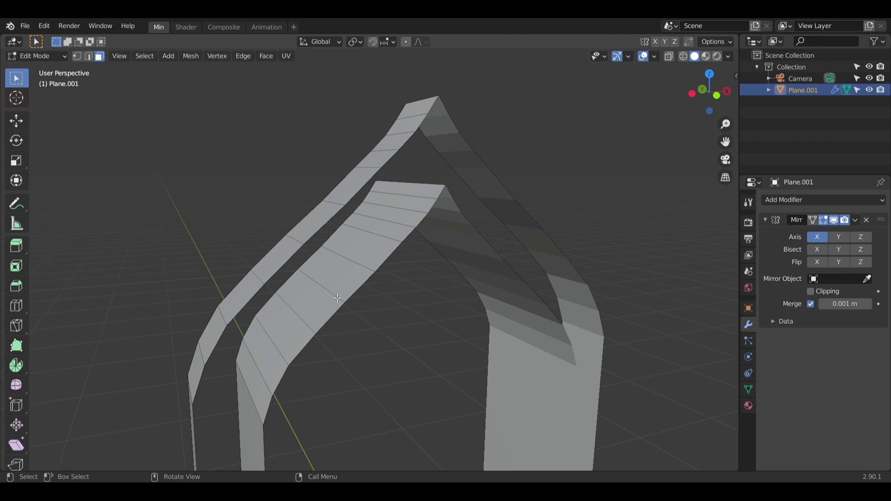
Step: Switch to vertex selection and fill the first faces bridging the outer and inner front rims at the pointed tip
left_click(75, 56)
middle_click_drag(461, 190, 405, 135)
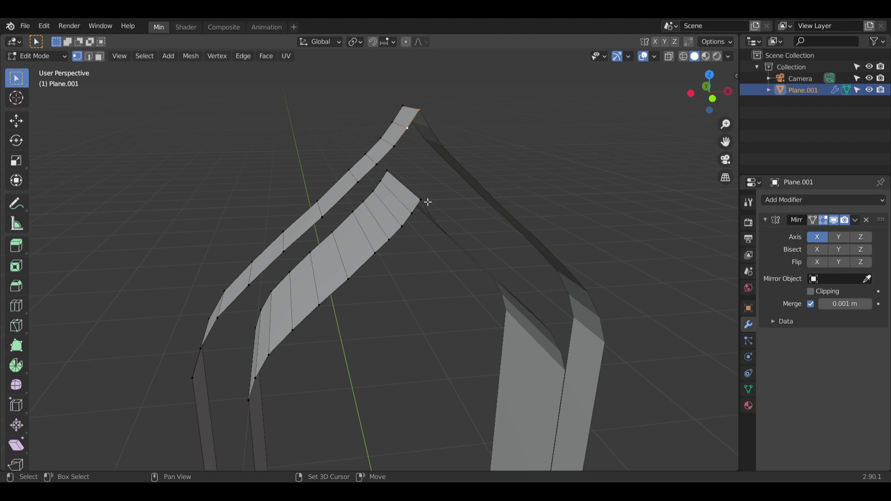
middle_click_drag(413, 214, 399, 135)
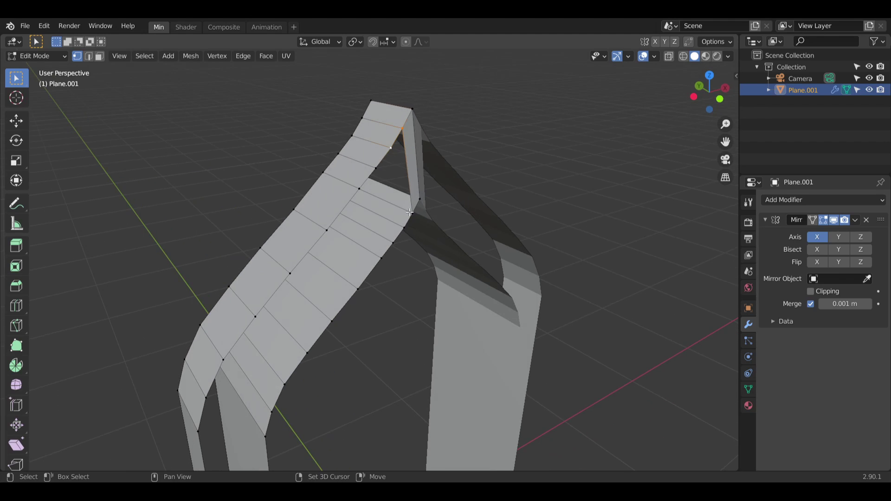
left_click(404, 228, "shift")
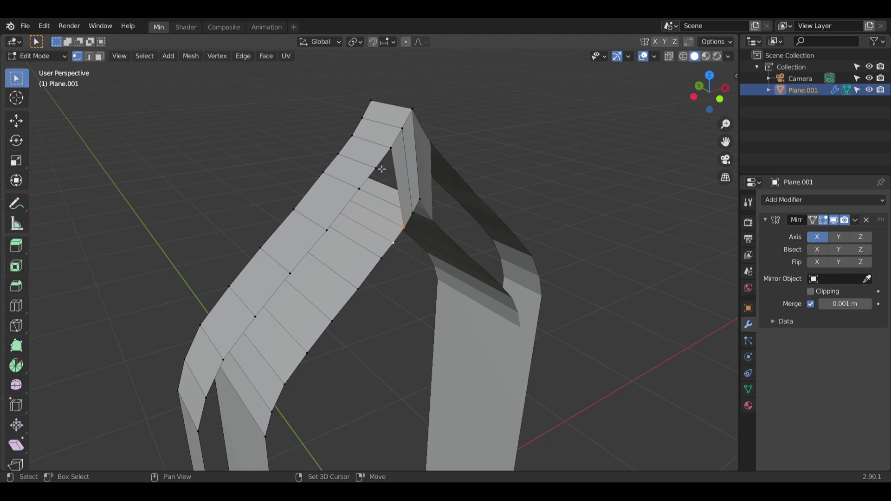
key("f")
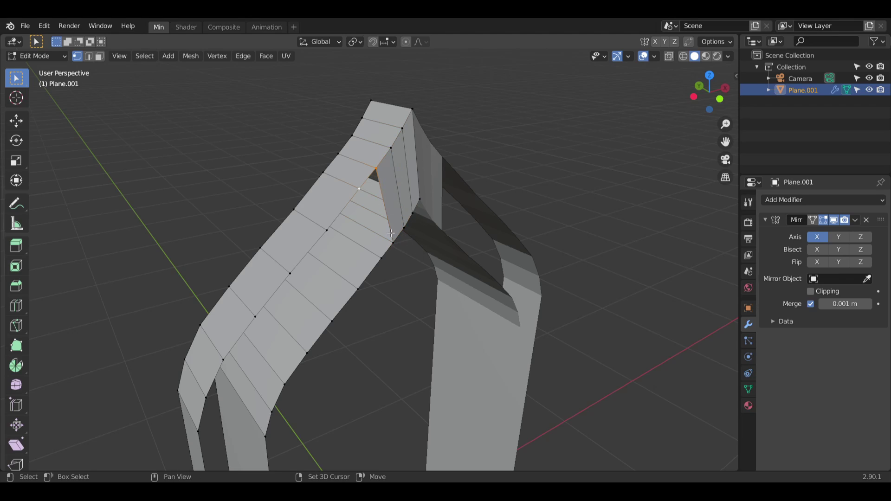
Step: Continue filling faces between matching outer and inner rim vertices down the arch's sloped side
middle_click_drag(390, 308, 378, 224)
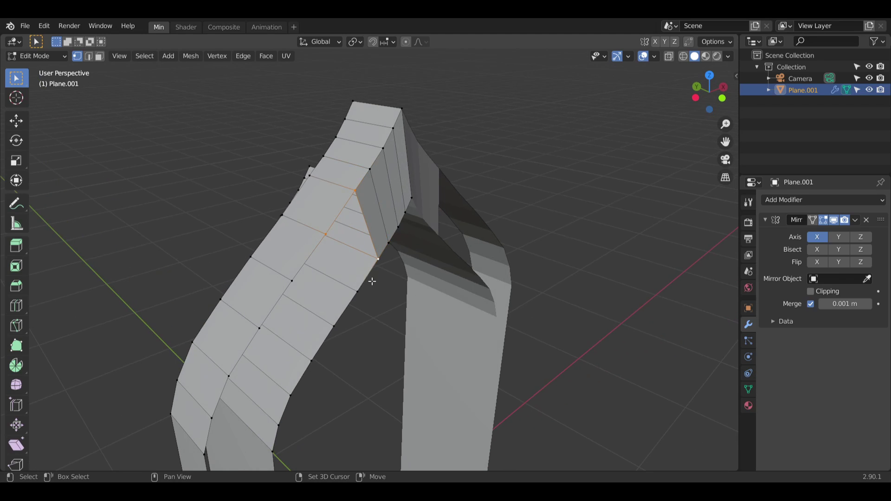
left_click(383, 319)
middle_click_drag(362, 322, 365, 136, "shift")
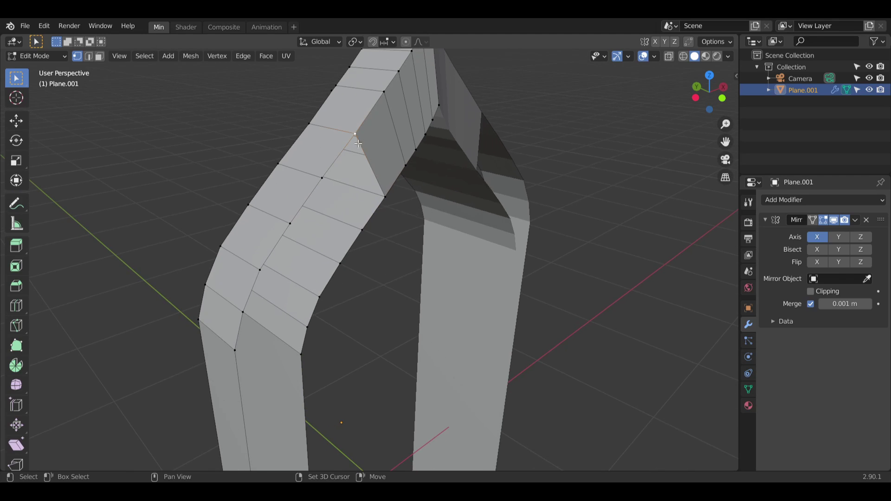
left_click(361, 228, "shift")
key("f")
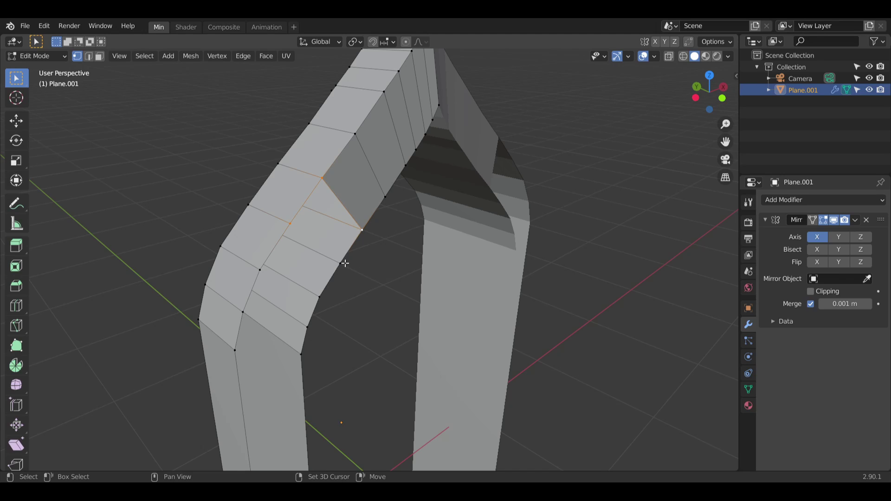
Step: Fill the remaining faces between the outer and inner rims around the curved shoulder, down to the top of the pillar
left_click(357, 302)
middle_click_drag(357, 303, 371, 151)
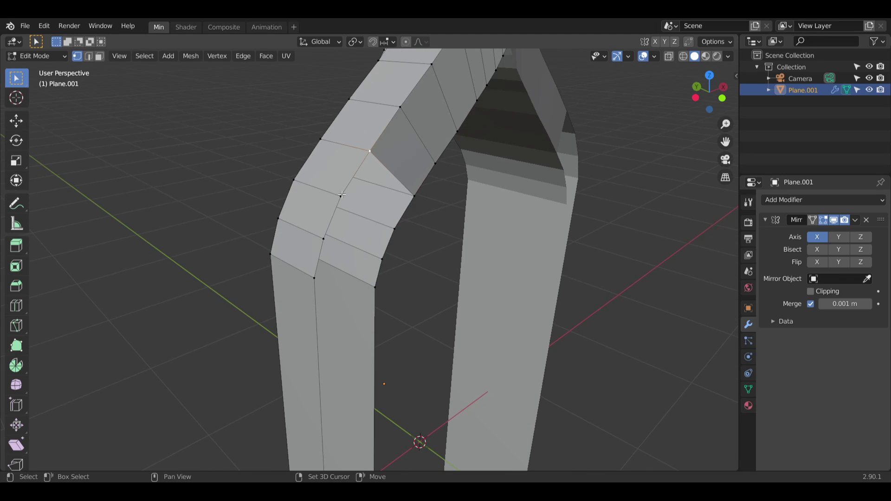
key("f")
left_click(414, 283)
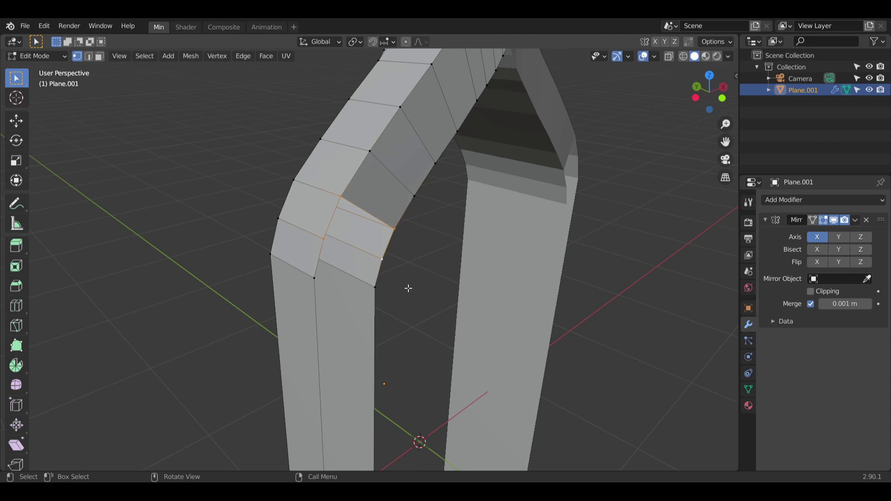
key("ctrl+z")
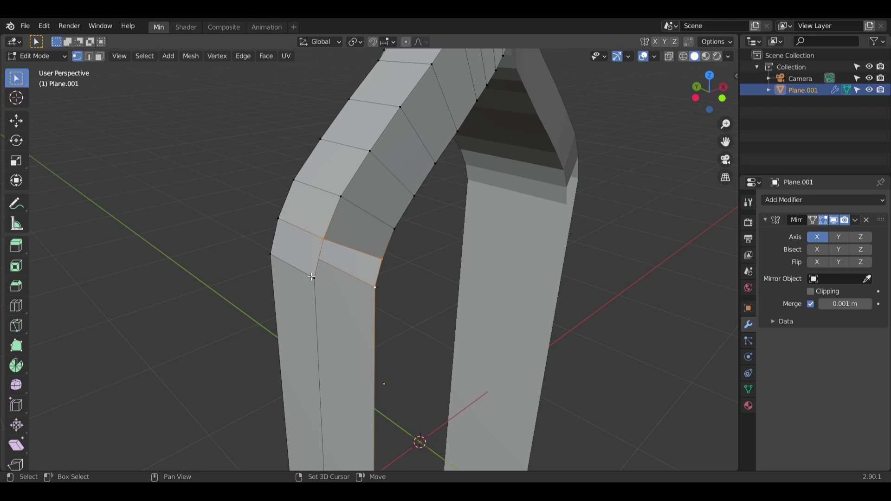
key("ctrl+z")
Step: Fill the tall front face between the outer and inner rims along the straight pillar, down to the base corners
middle_click_drag(441, 303, 298, 67)
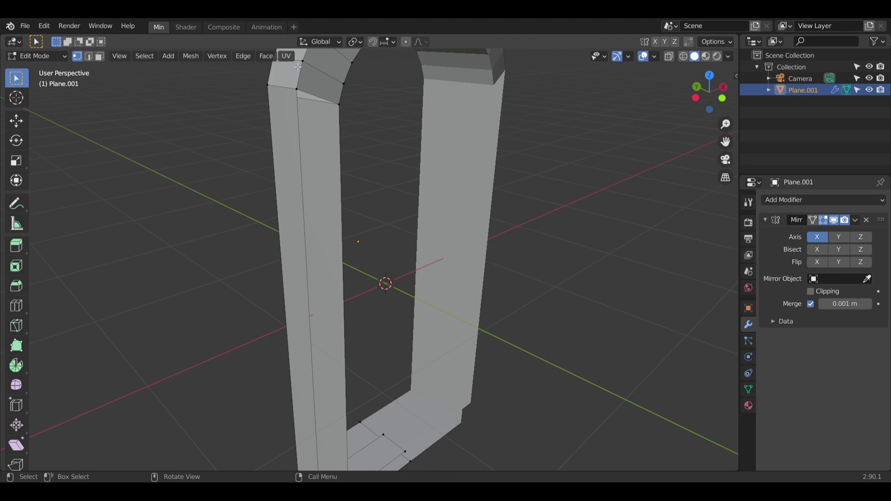
middle_click_drag(392, 232, 388, 141, "shift")
middle_click_drag(366, 321, 369, 260, "shift")
middle_click_drag(370, 260, 347, 202)
middle_click_drag(368, 373, 382, 205)
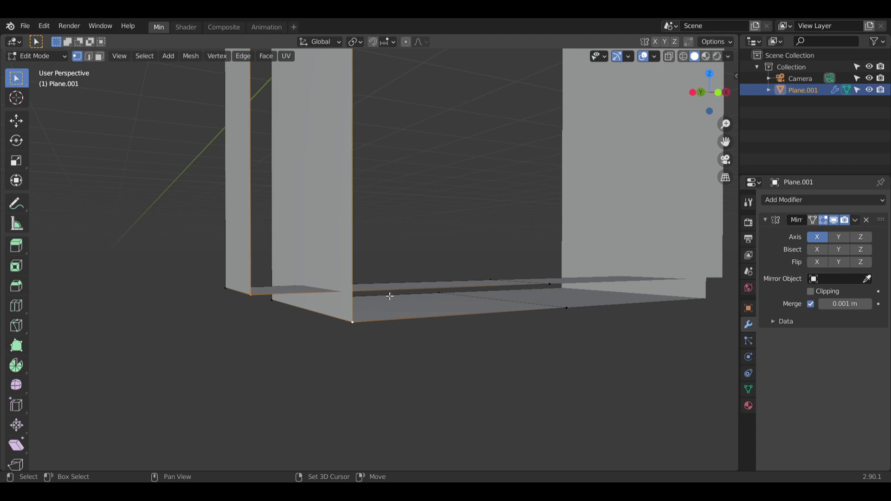
middle_click_drag(389, 294, 410, 278)
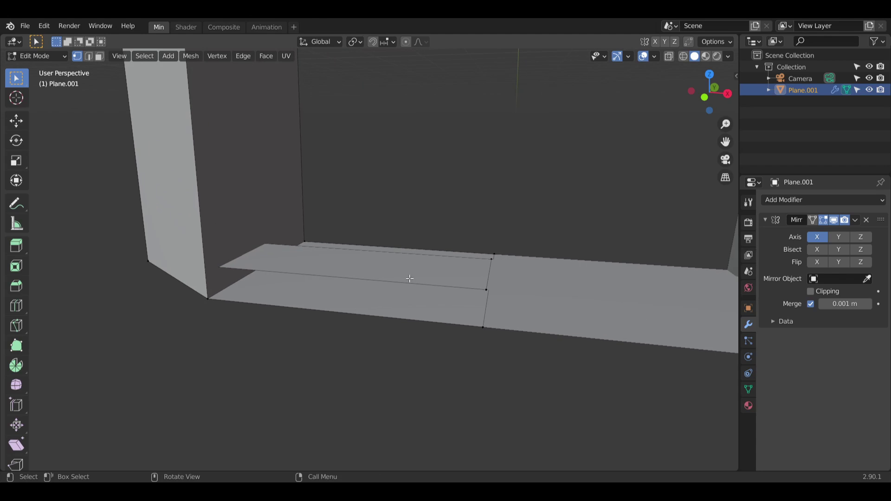
Step: Try deleting the outer arch's base face under the side pillar to close the base at the exposed corners
middle_click_drag(269, 258, 371, 262)
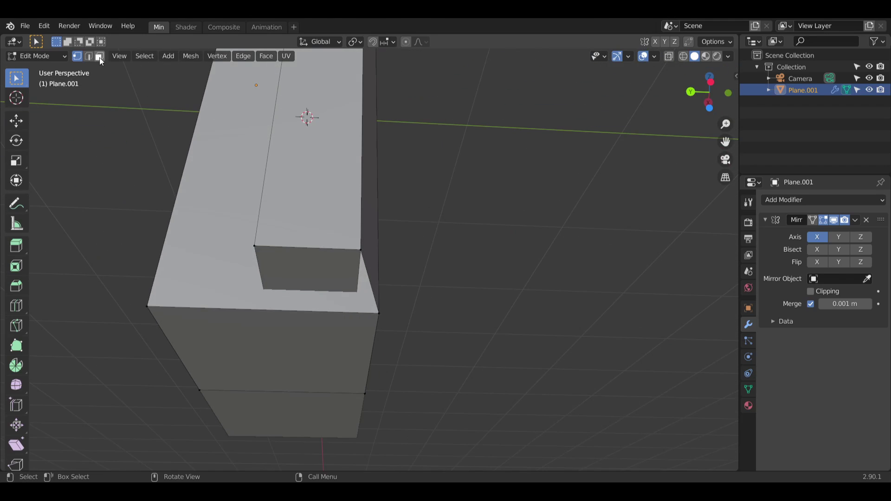
left_click(308, 274)
key("x")
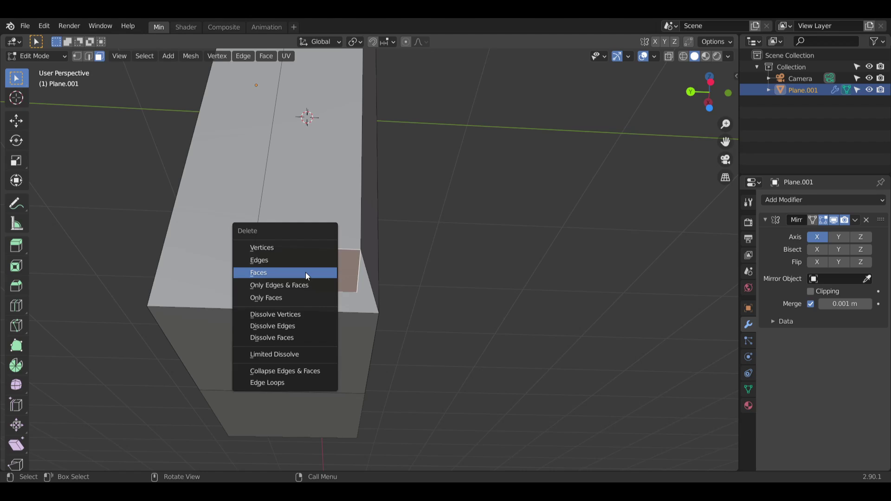
left_click(305, 272)
middle_click_drag(306, 272, 312, 278)
key("1")
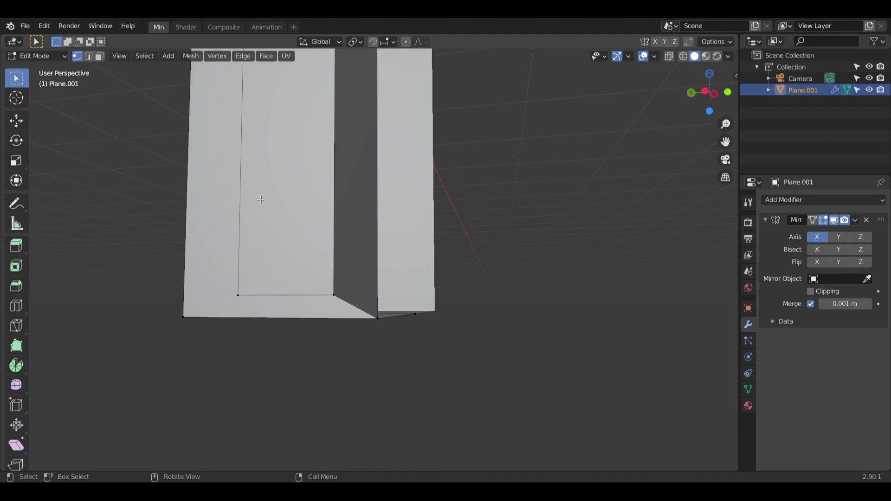
middle_click_drag(359, 300, 372, 274)
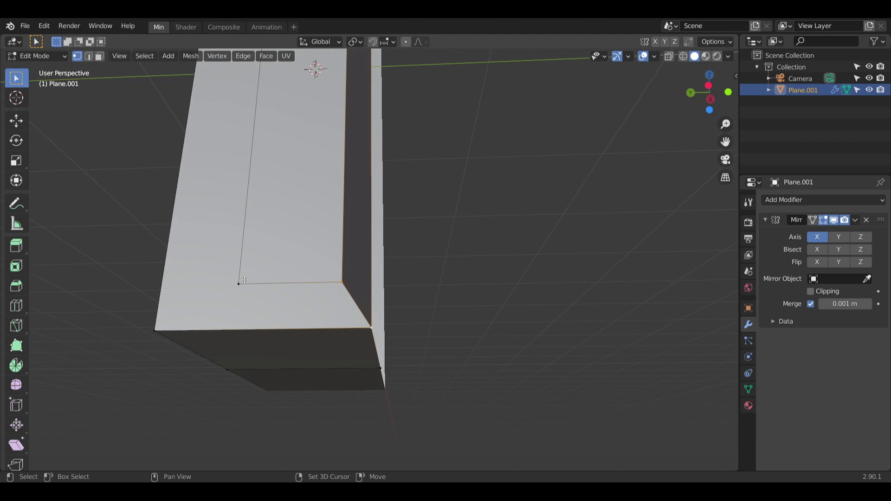
left_click(154, 331)
middle_click_drag(131, 339, 361, 248)
scroll(308, 324, "down", 5)
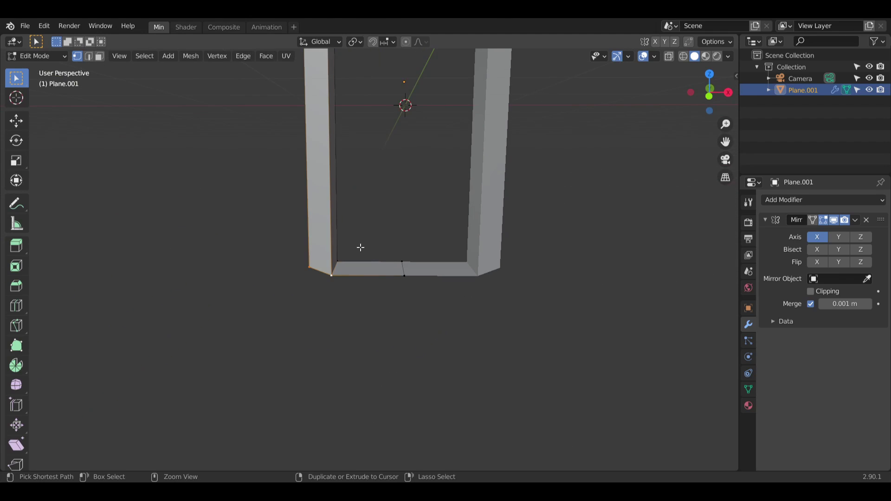
Step: Try copying and pasting the inner arch's lower front corner vertex at the foot of the pillar
middle_click_drag(359, 268, 344, 187)
scroll(376, 292, "up", 5)
left_click(399, 276)
left_click(76, 56)
middle_click_drag(308, 242, 303, 277, "shift")
scroll(300, 250, "up", 4)
left_click(303, 277)
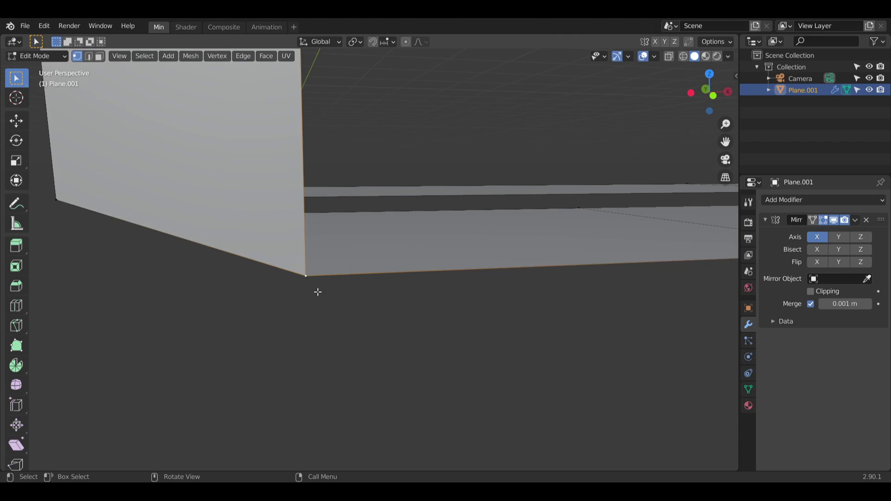
key("ctrl+c")
key("ctrl+v")
key("v")
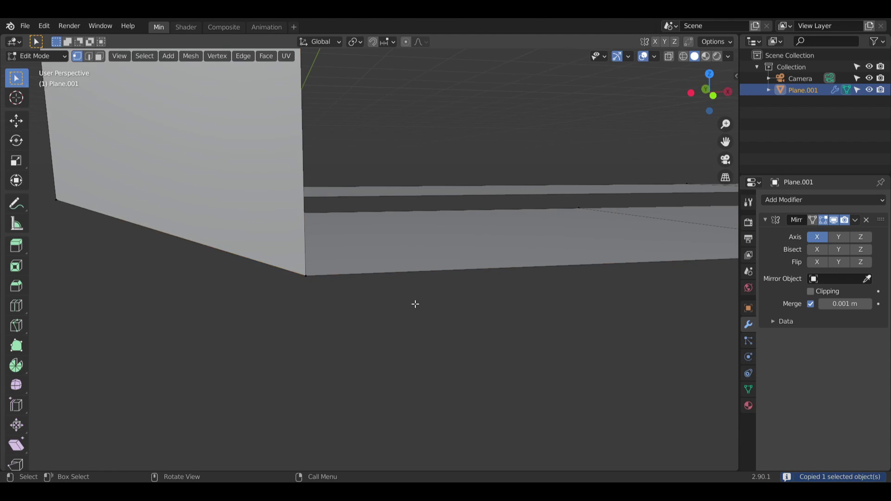
Step: Try subdividing with only the pillar's lower front corner vertex selected, then undo it
left_click(301, 278)
mouse_move(352, 210)
middle_mouse_down()
mouse_move(332, 203)
mouse_move(343, 205)
middle_mouse_up()
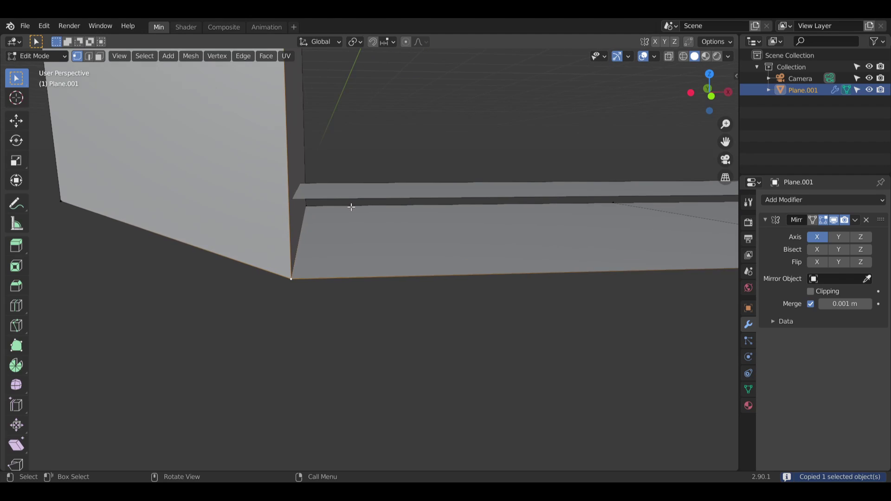
key("shift+r")
scroll(370, 160, "down", 7)
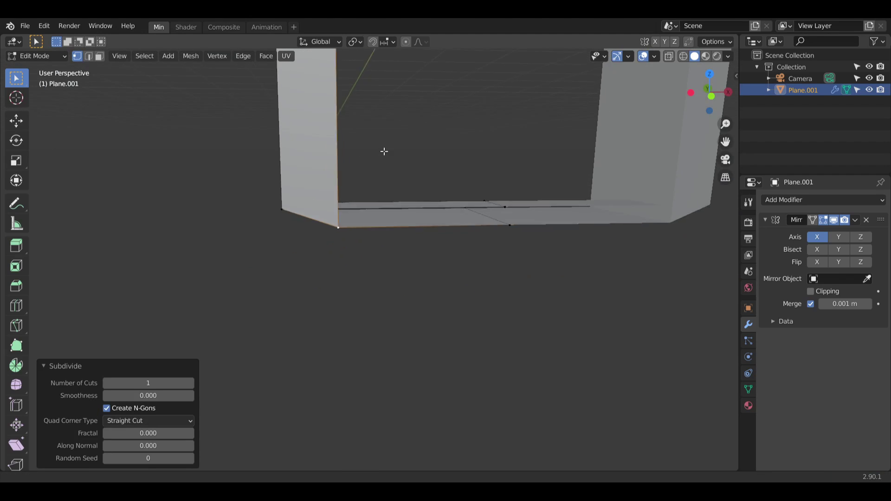
middle_click_drag(384, 152, 449, 337, "shift")
scroll(449, 337, "up", 5)
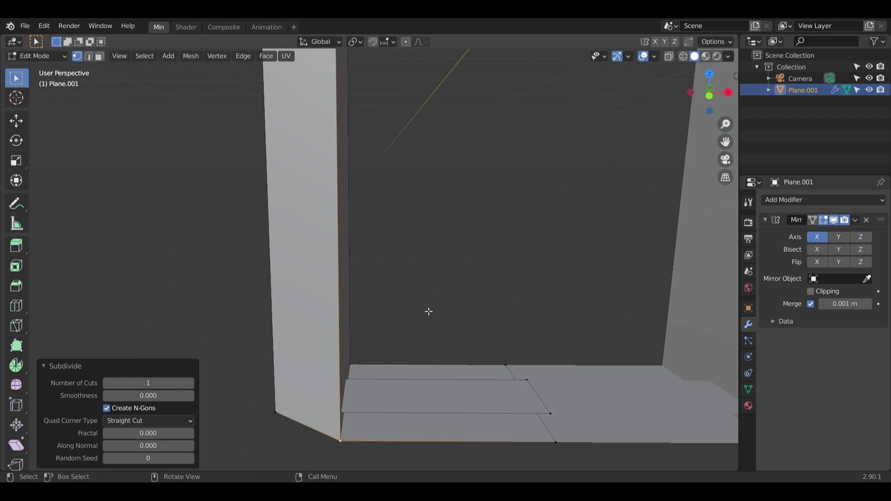
key("ctrl+z")
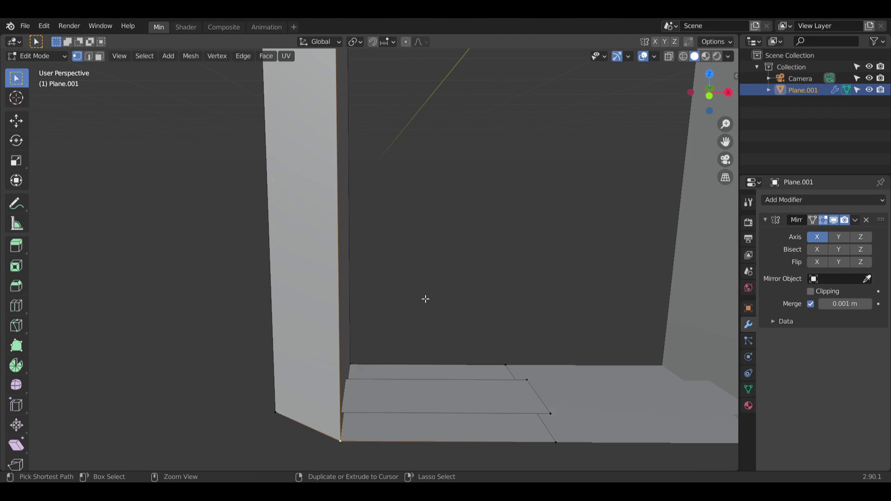
Step: Switch to edge selection and subdivide the pillar's inner front vertical edge with one cut
left_click(89, 58)
left_click(337, 230)
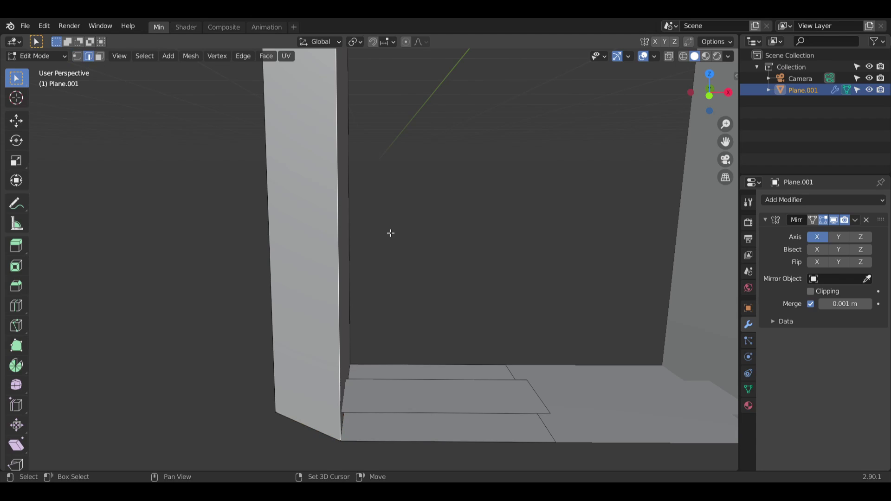
key("shift+r")
Step: Select the new midpoint vertex on the pillar's inner front edge and move it straight down along Z to just above the base corner
left_click(77, 58)
left_click(391, 88)
middle_click_drag(396, 67, 384, 252, "shift")
left_click(316, 212)
middle_click_drag(317, 214, 409, 264)
middle_click_drag(429, 311, 325, 297, "shift")
left_click(19, 120)
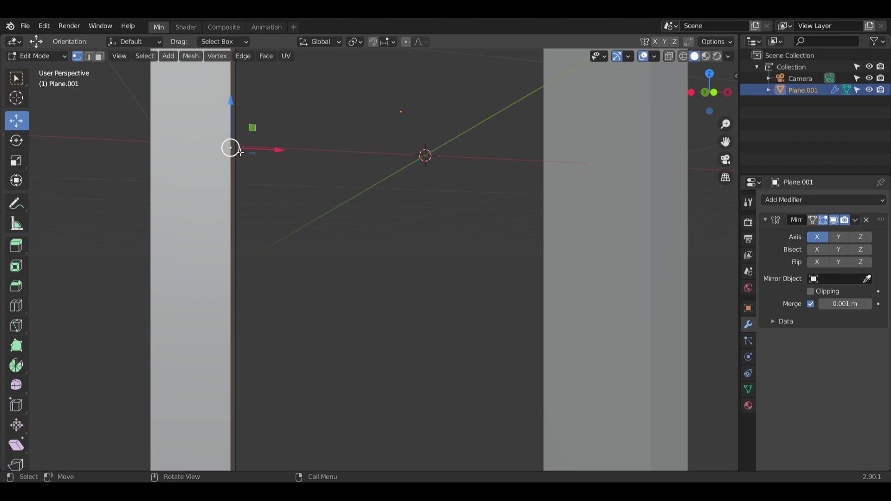
left_click_drag(230, 99, 262, 372)
middle_click_drag(262, 372, 271, 89)
left_click_drag(271, 89, 272, 291)
middle_click_drag(271, 291, 293, 279)
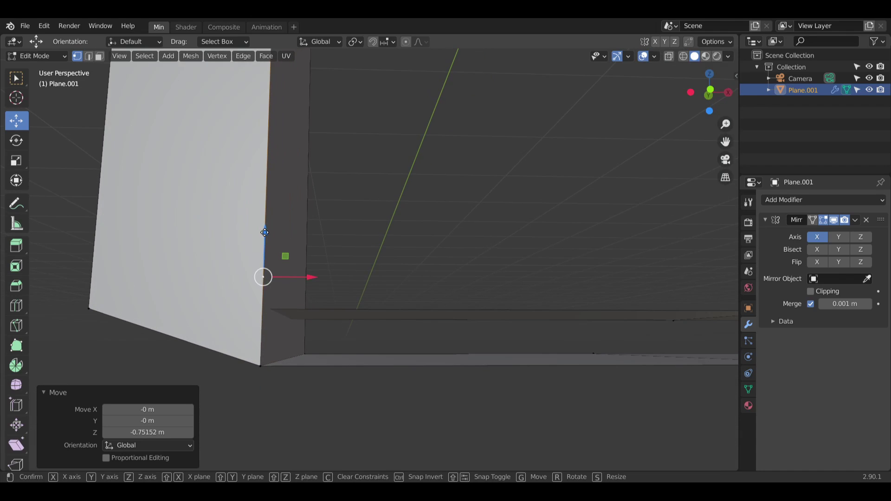
Step: Fine-tune the vertex's height along Z to line up with the upper base face, finishing with a move of -0.000895 m
left_click_drag(262, 229, 264, 251)
middle_click_drag(264, 250, 327, 324)
key("g")
left_click(256, 285)
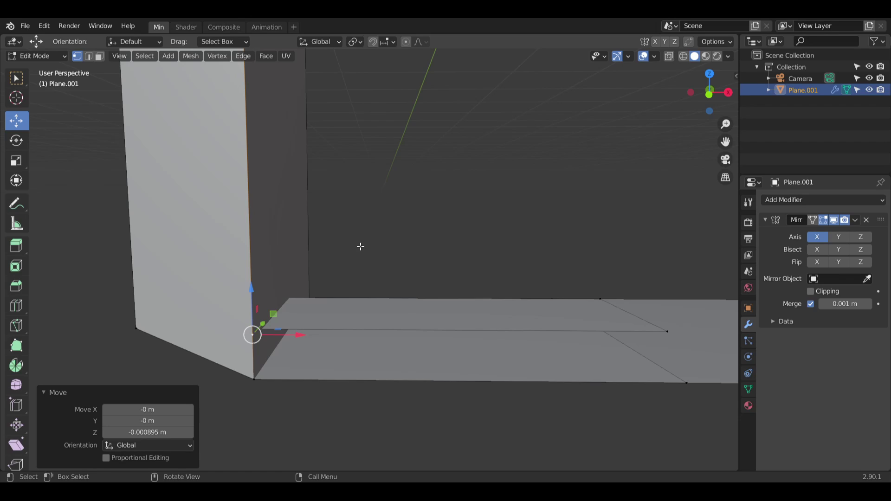
Step: Clear the selection and inspect the whole arch, then the underside of its base
middle_click_drag(325, 273, 349, 278)
scroll(349, 277, "down", 4)
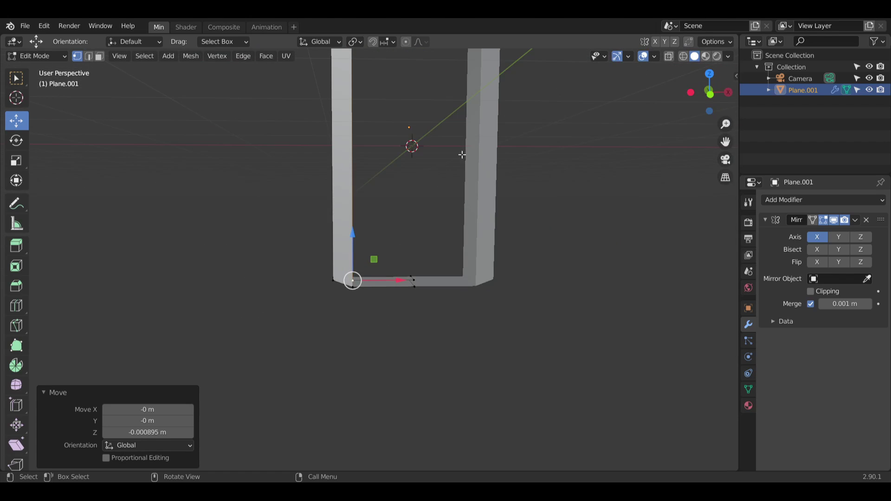
middle_click_drag(463, 155, 363, 289, "shift")
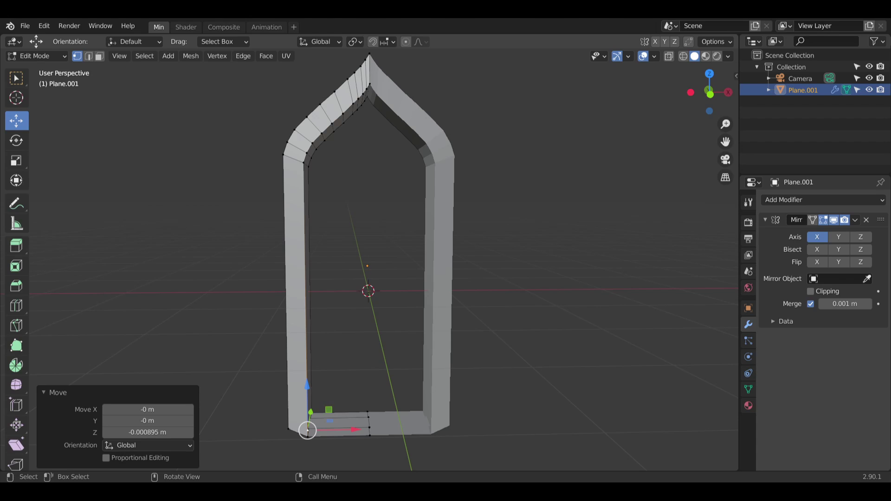
left_click(351, 310)
middle_click_drag(350, 308, 352, 247)
scroll(320, 326, "up", 6)
middle_click_drag(320, 326, 389, 295)
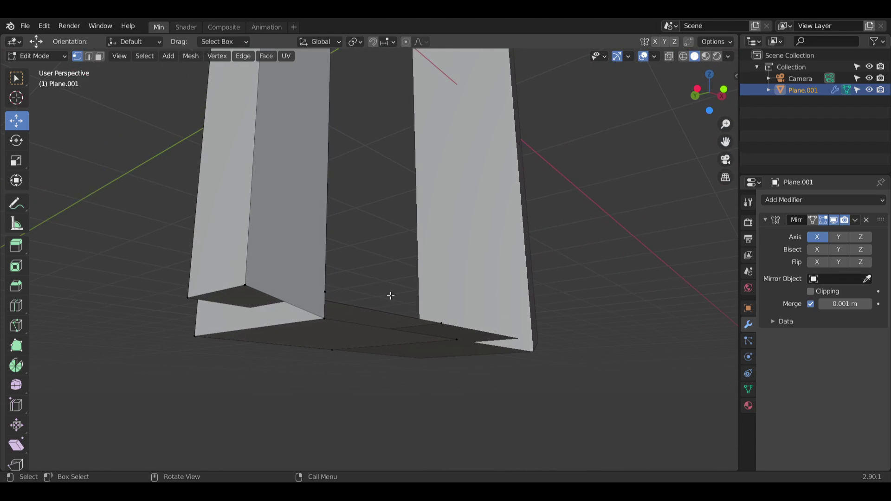
Step: Switch to face selection and delete the two overlapping horizontal base faces beside the pillar, then check the mesh in wireframe and solid shading
left_click(100, 56)
middle_click_drag(260, 192, 354, 308)
left_click(407, 254)
left_click(427, 293, "shift")
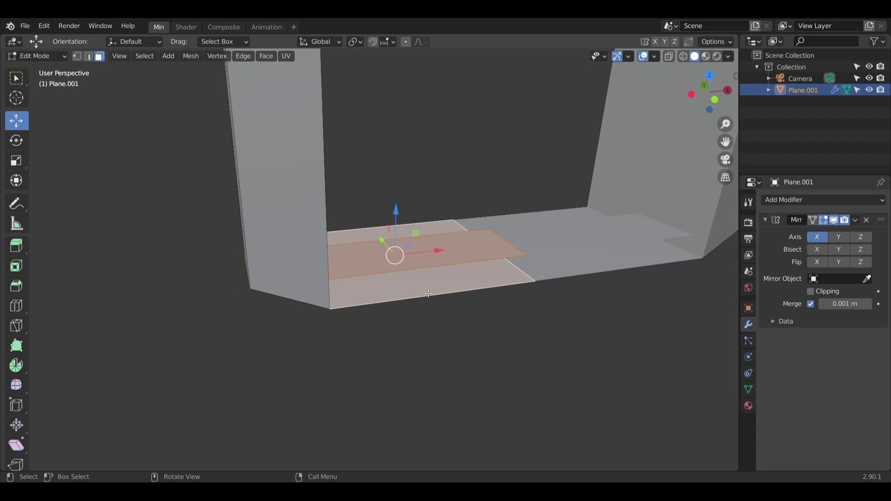
key("x")
left_click(422, 293)
mouse_move(378, 344)
middle_mouse_down()
mouse_move(294, 372)
mouse_move(345, 332)
middle_mouse_up()
key("shift+z")
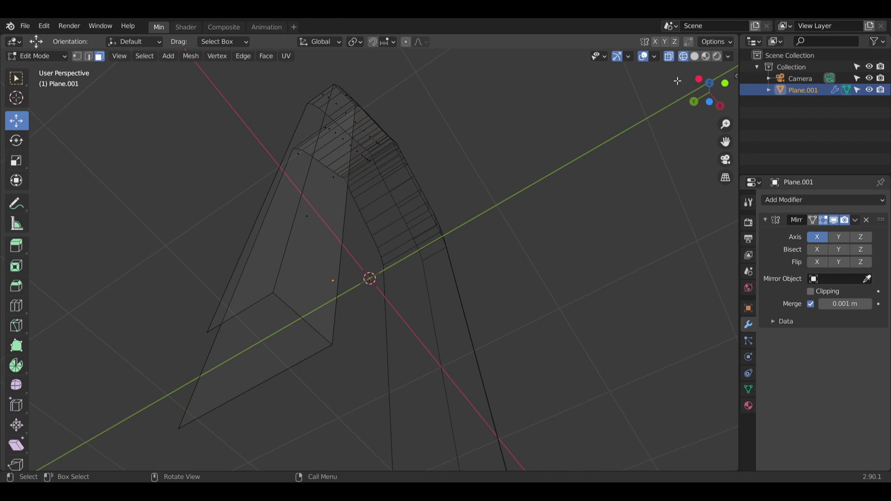
left_click(695, 56)
Step: In vertex selection, fill the open bottom of the pillar with a face through its four base corner vertices
middle_click_drag(346, 297, 355, 321)
middle_click_drag(354, 320, 376, 338, "shift")
left_click(79, 56)
middle_click_drag(224, 327, 298, 85, "shift")
middle_click_drag(451, 229, 444, 261)
left_click(359, 371)
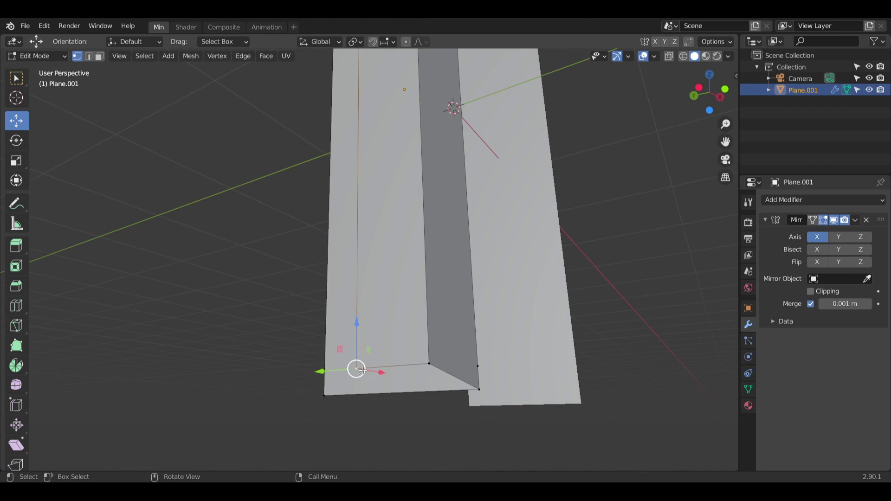
left_click(429, 363, "shift")
left_click(480, 389, "shift")
left_click(324, 396, "shift")
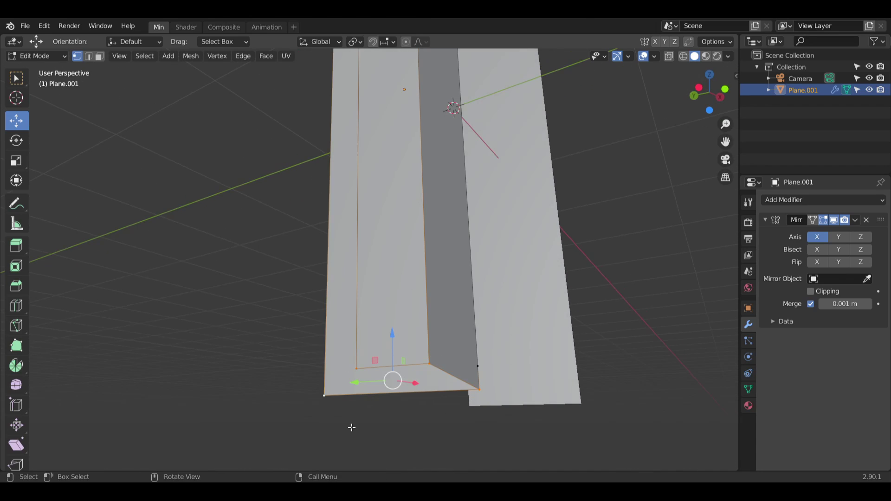
key("f")
left_click(386, 428)
Step: Try deleting the extra vertex just above the pillar's inner base corner, and undo the deletion
left_click(478, 367)
key("x")
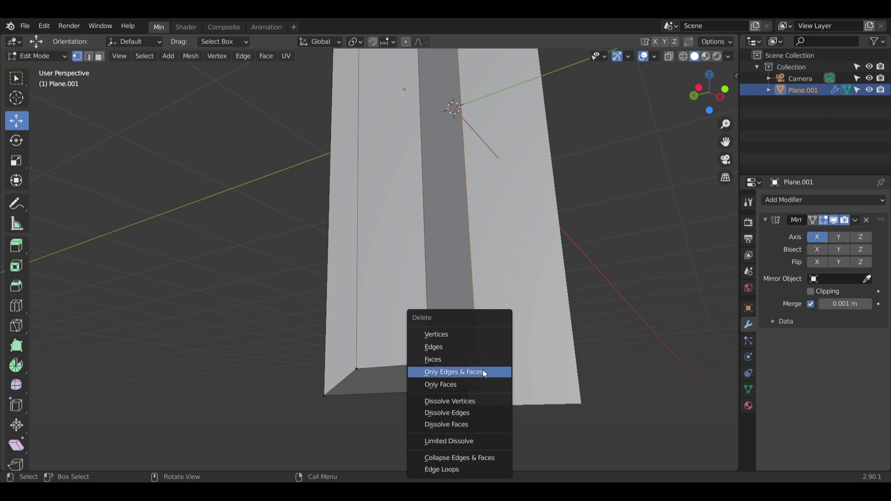
left_click(467, 331)
key("ctrl+z")
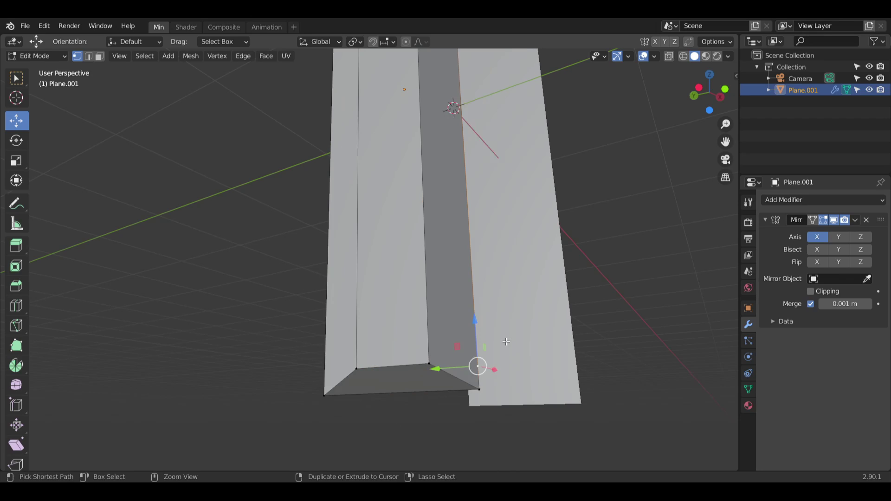
Step: Merge the extra vertex on the pillar's vertical edge into the base corner vertex directly below it
middle_click_drag(504, 338, 413, 363)
middle_click_drag(413, 363, 445, 248, "shift")
scroll(404, 201, "up", 5)
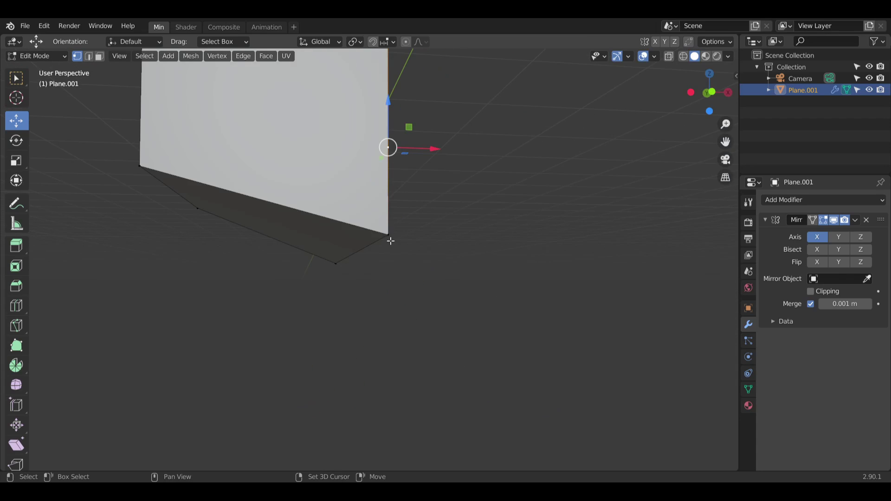
left_click(388, 235, "shift")
right_click(388, 234)
right_click(388, 215)
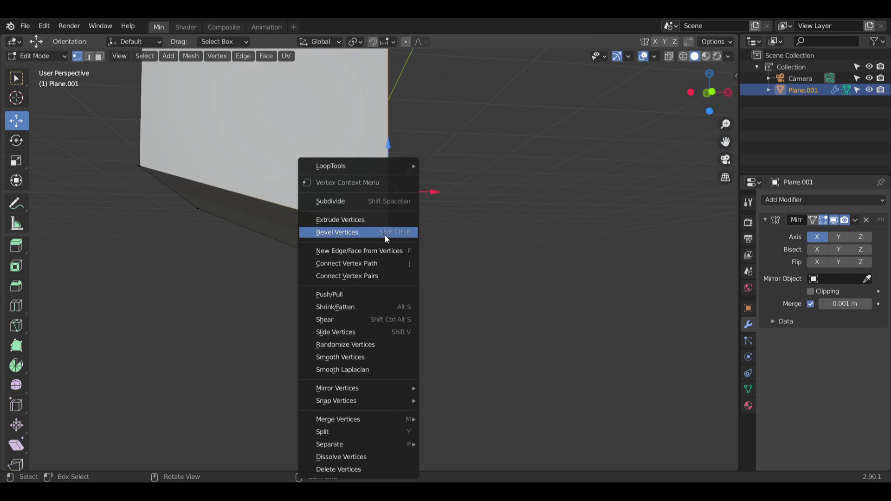
mouse_move(391, 419)
left_click(477, 363)
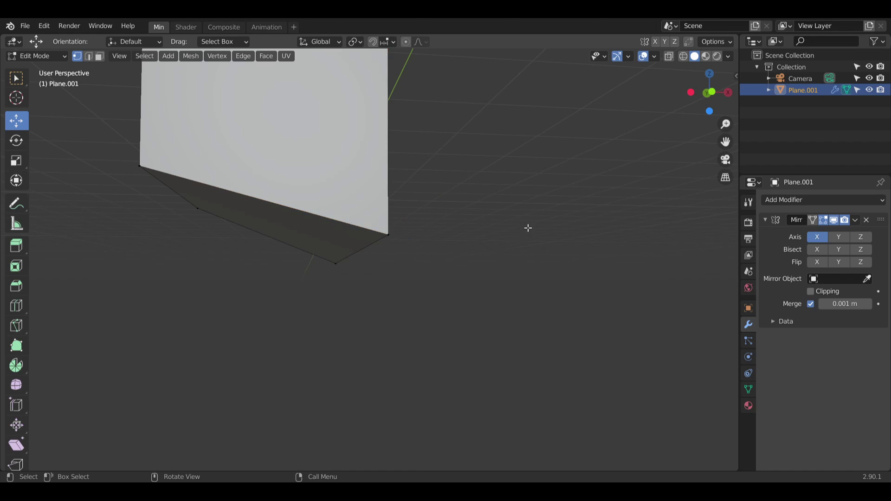
Step: Thin the arch by moving the vertices on its +Y side about -0.297 m along Y, and clear the selection
middle_click_drag(527, 229, 424, 322)
scroll(443, 222, "down", 8)
middle_click_drag(435, 234, 498, 179)
middle_click_drag(499, 121, 438, 176, "shift")
scroll(438, 171, "up", 6)
middle_click_drag(434, 223, 479, 252)
scroll(493, 209, "down", 5)
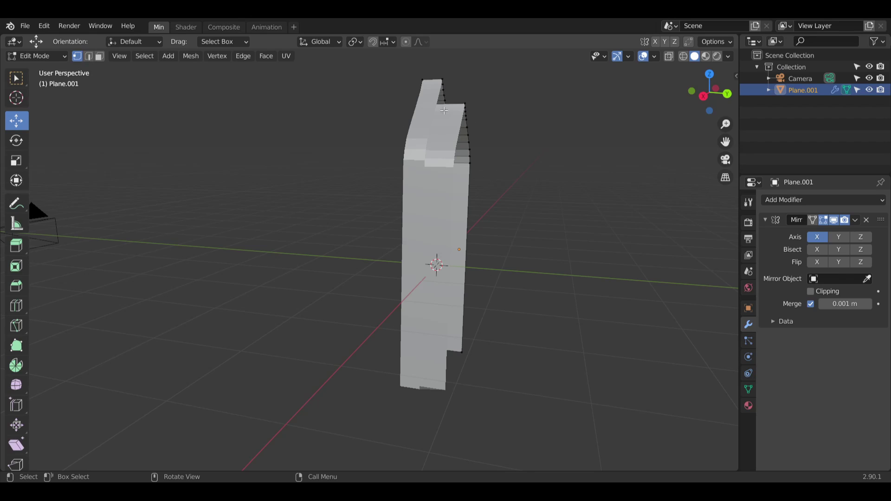
left_click_drag(453, 97, 499, 402)
left_click_drag(515, 151, 495, 155)
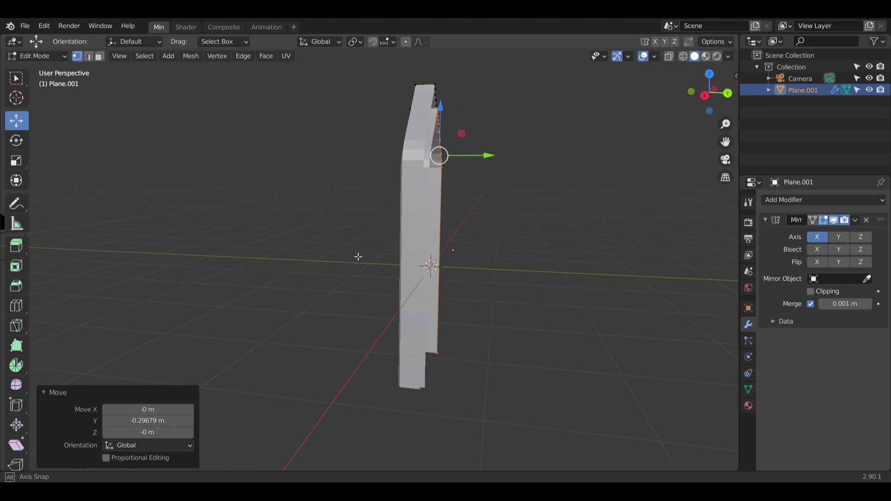
middle_click_drag(358, 255, 323, 281)
left_click(304, 284)
Step: Try extruding the vertices of the arch's inner front edge loop about 1.04 m along X, and undo it
middle_click_drag(309, 256, 380, 226, "shift")
mouse_move(364, 225)
middle_mouse_down()
mouse_move(394, 227)
mouse_move(379, 221)
middle_mouse_up()
scroll(390, 213, "up", 5)
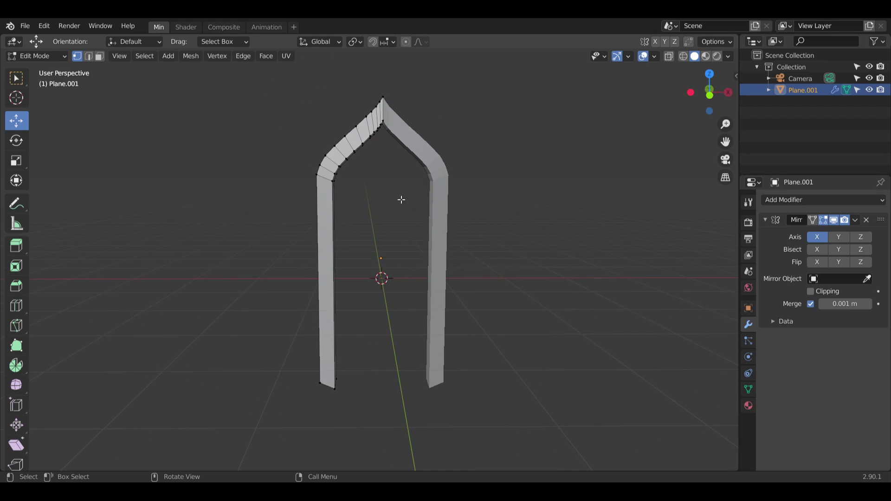
mouse_move(344, 189)
middle_mouse_down()
mouse_move(376, 175)
mouse_move(350, 224)
mouse_move(408, 199)
mouse_move(320, 202)
mouse_move(345, 192)
middle_mouse_up()
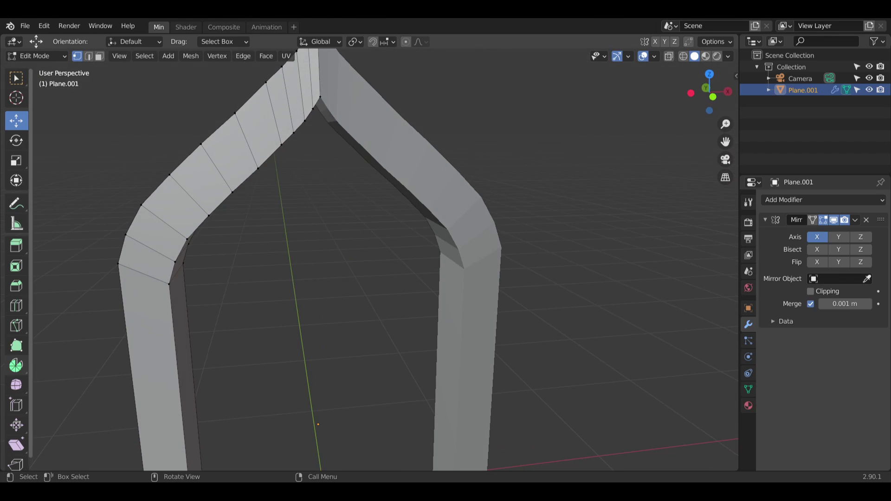
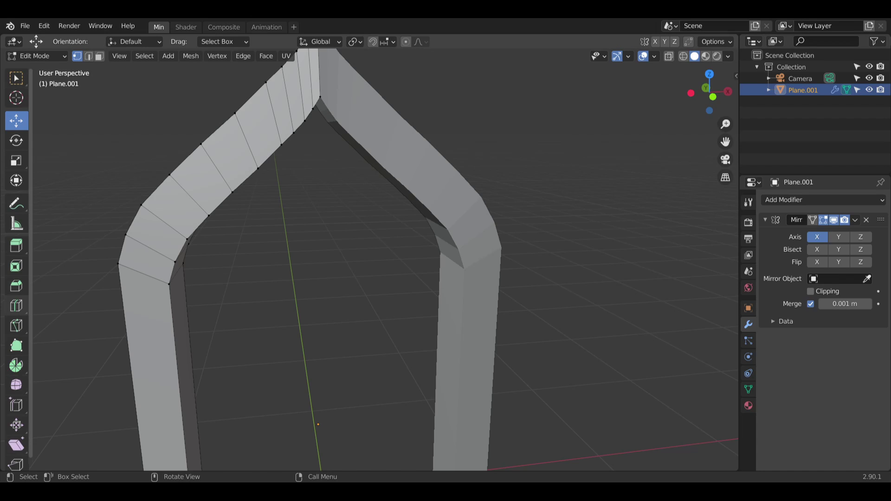
middle_click_drag(32, 279, 56, 279)
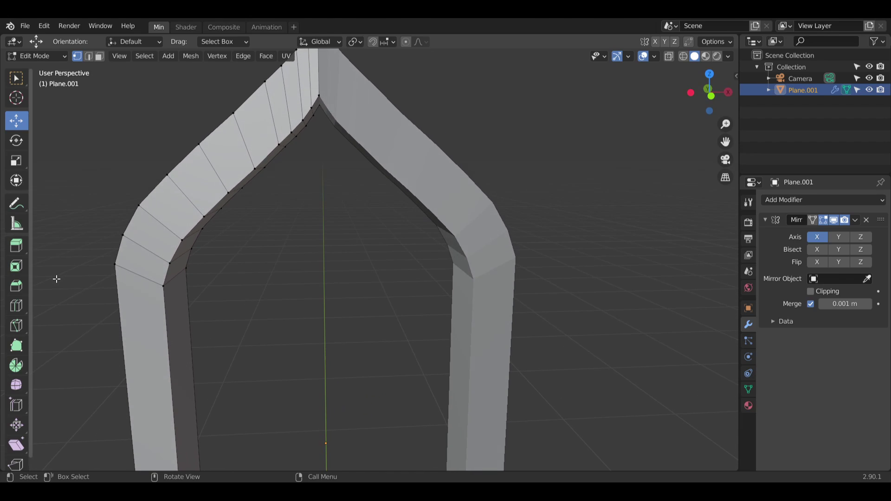
middle_click_drag(396, 314, 338, 271)
left_click(303, 198, "alt")
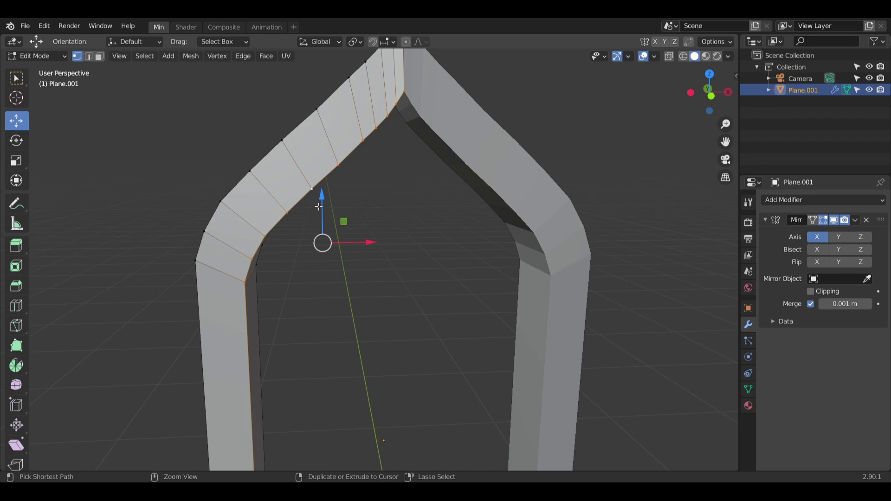
key("ctrl+c")
key("ctrl+v")
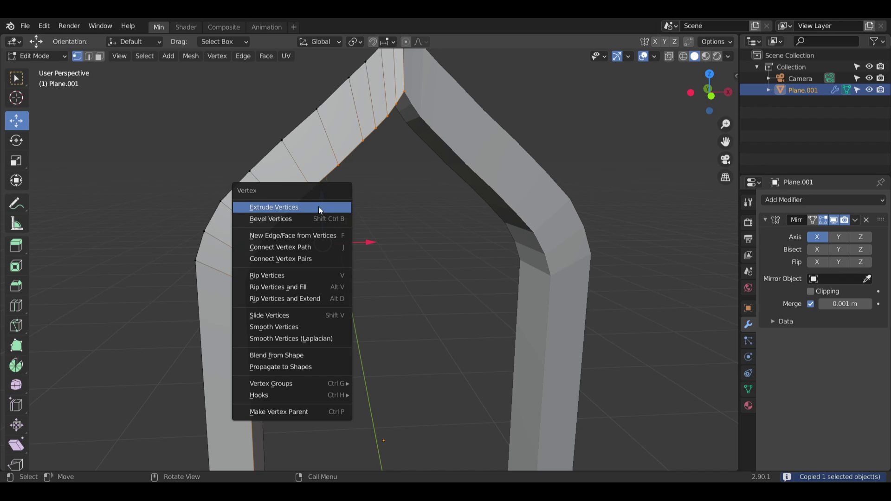
left_click(318, 207)
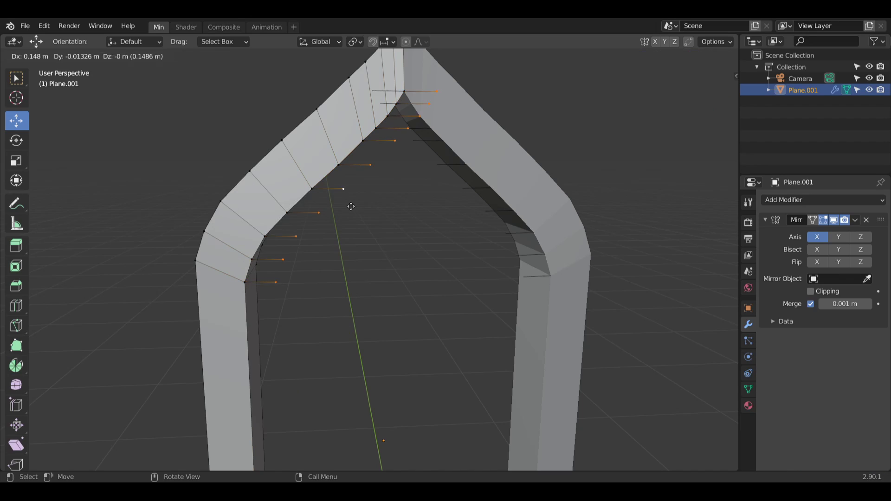
key("x")
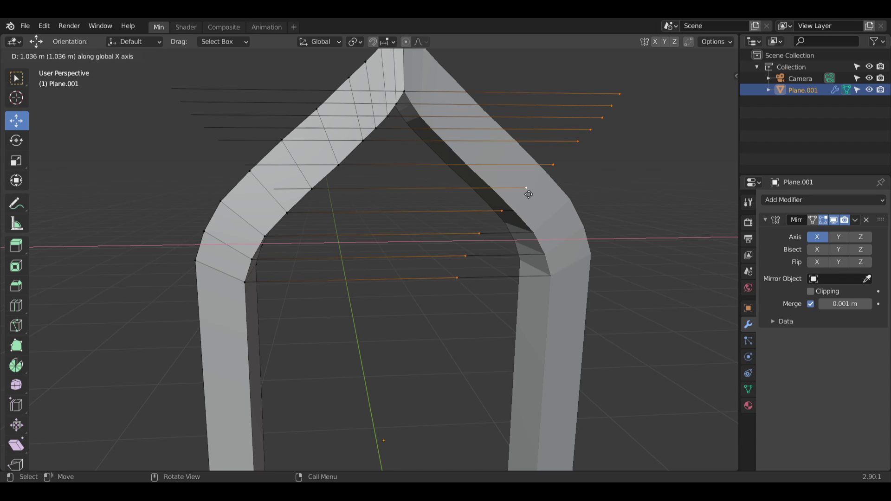
left_click(529, 194)
key("ctrl+z")
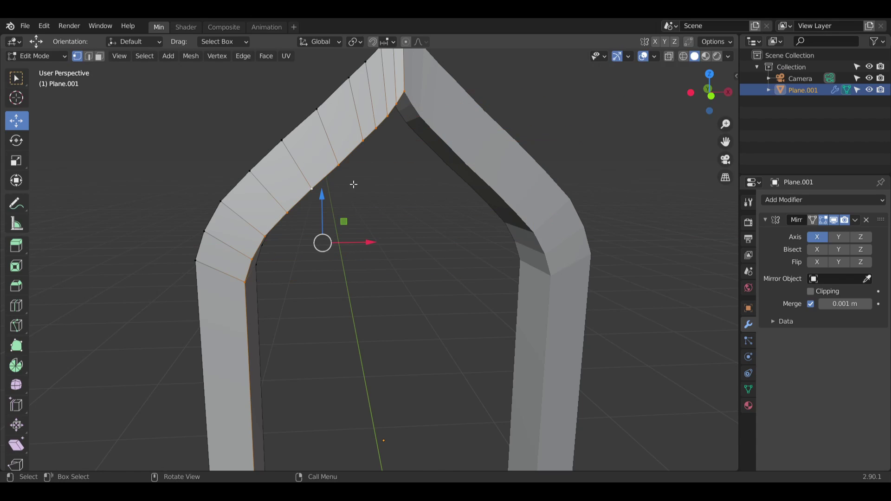
Step: Clear the selection and reselect the inner front edge loop of the arch
right_click(324, 174)
left_click(399, 180)
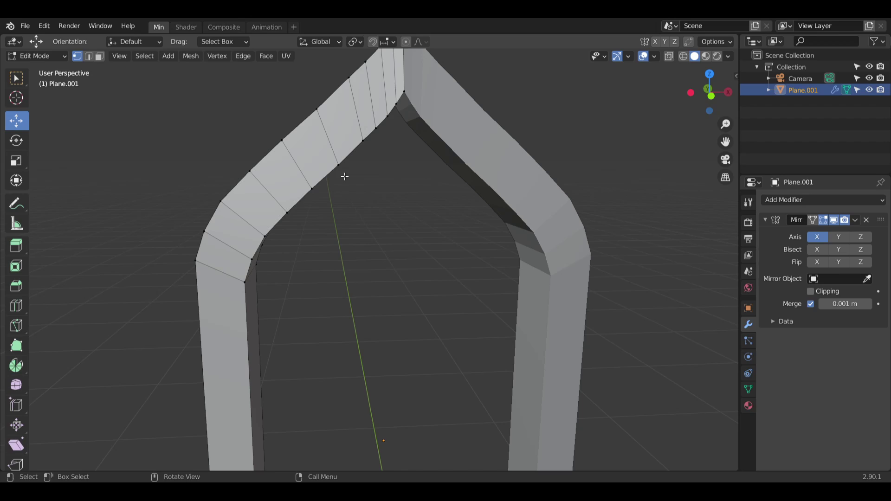
left_click(306, 194, "alt")
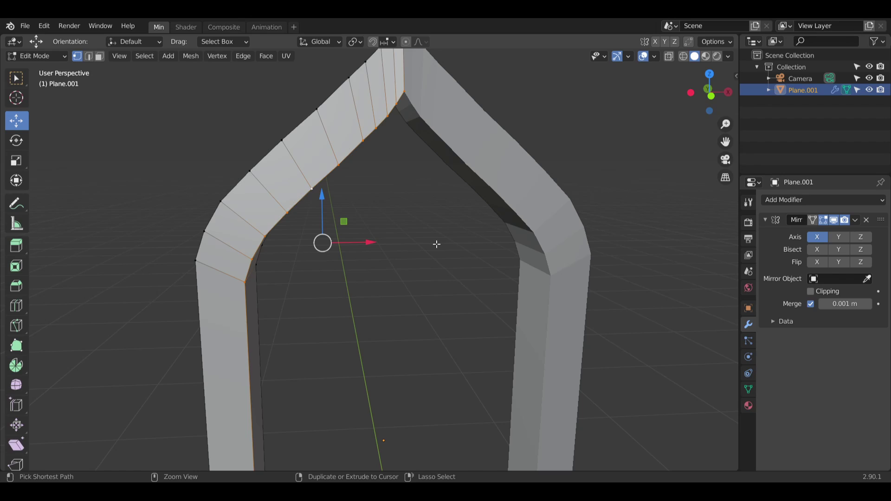
Step: Try filling the opening with a new face from the selected inner edge loop
key("ctrl+c")
right_click(439, 226)
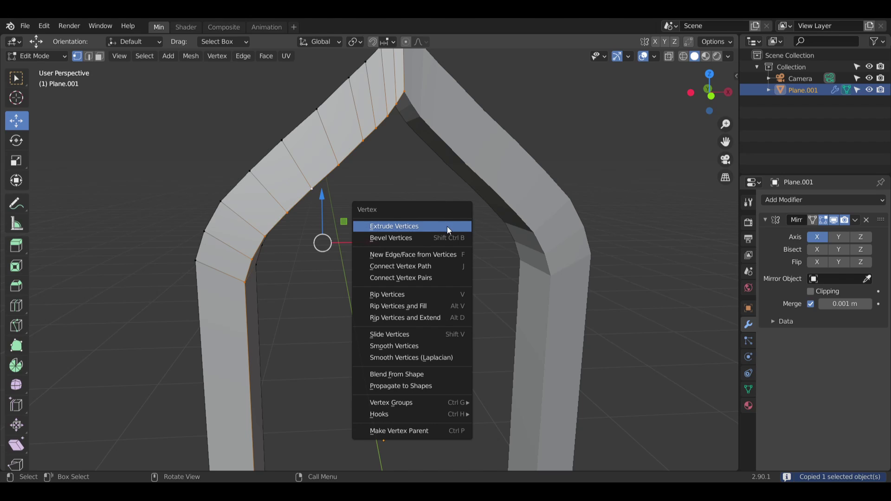
left_click(427, 253)
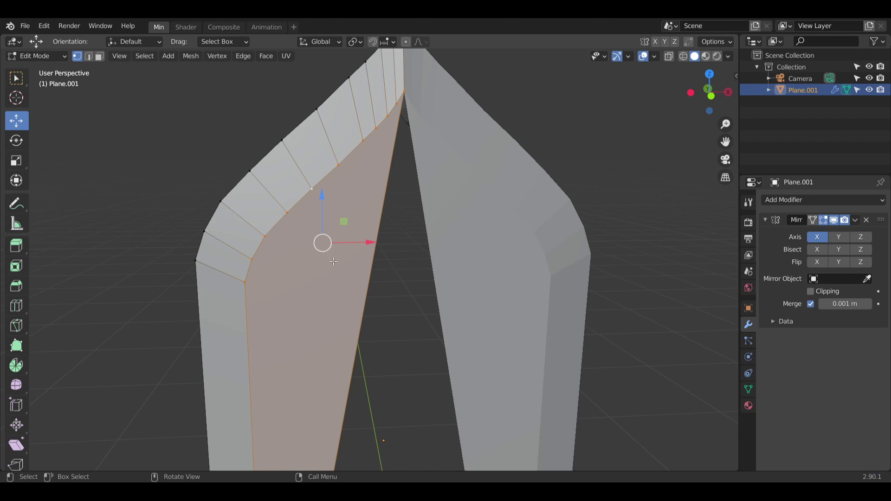
middle_click_drag(427, 253, 438, 199)
Step: Extrude only the vertices of the inner front edge loop about 0.11 m downward
right_click(312, 190)
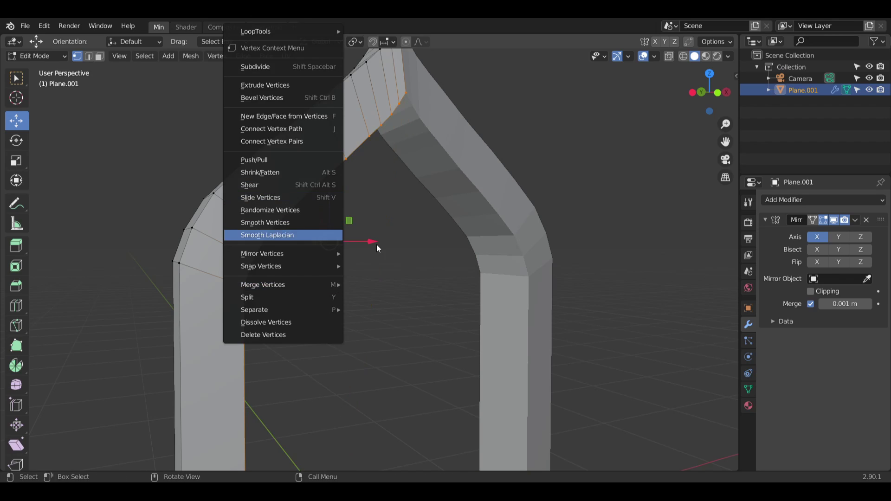
key("ctrl+v")
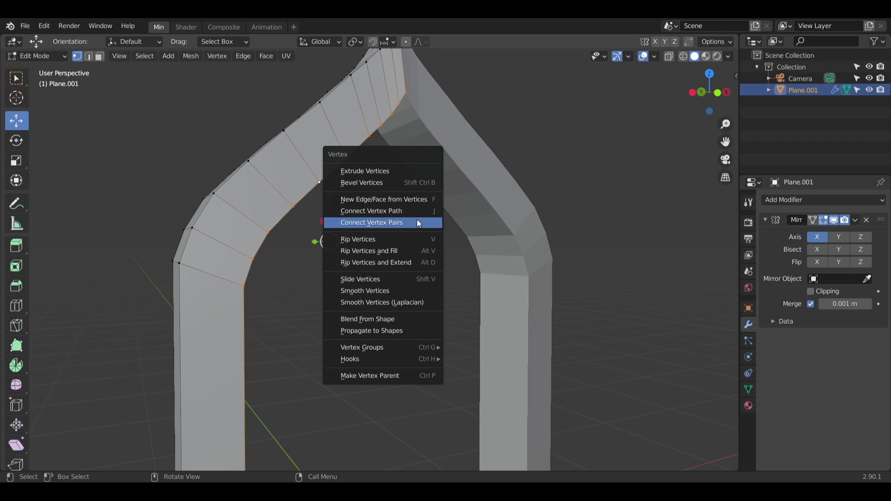
left_click(402, 171)
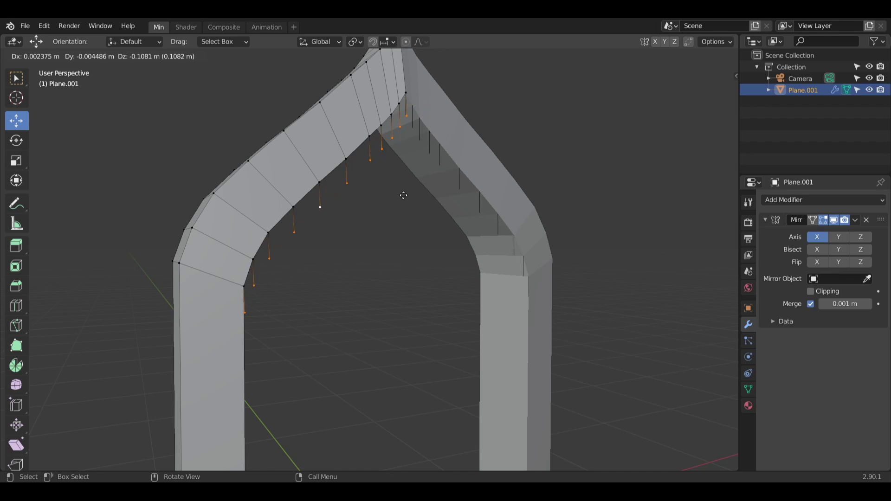
left_click(402, 194)
Step: Set the vertex extrusion's move to 0 m in X, 0 m in Y and -0.1 m in Z
middle_click_drag(402, 193, 380, 208)
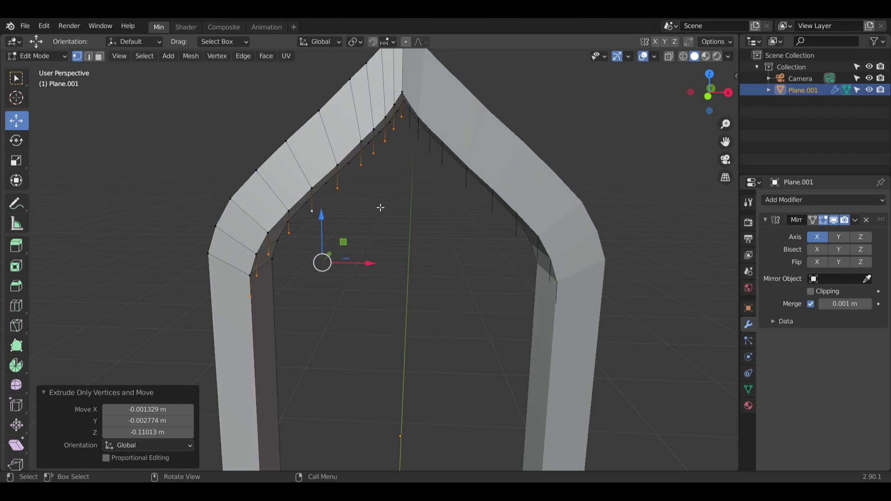
scroll(415, 147, "up", 5)
scroll(392, 175, "up", 1)
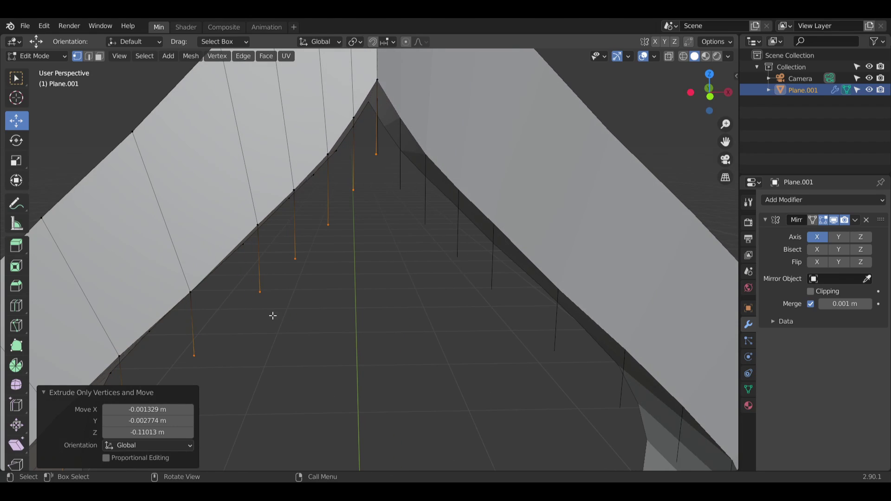
left_click(158, 410)
type("0")
key("Return")
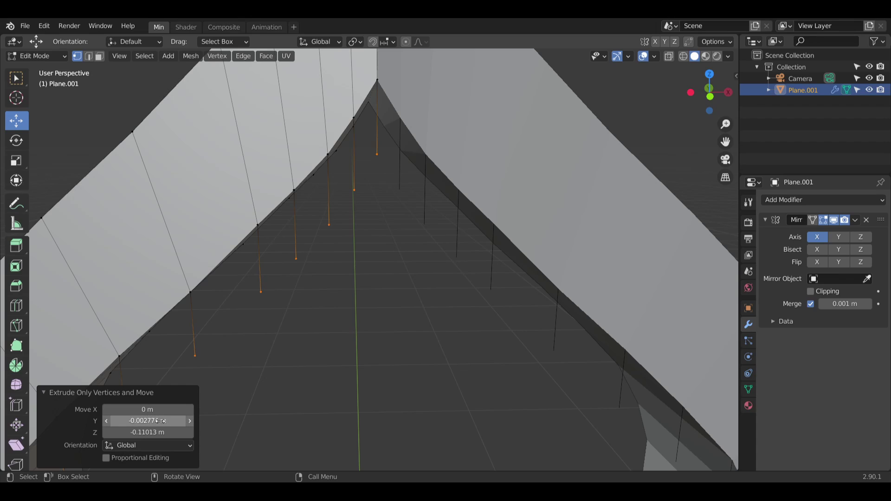
left_click(161, 421)
type("0")
key("Tab")
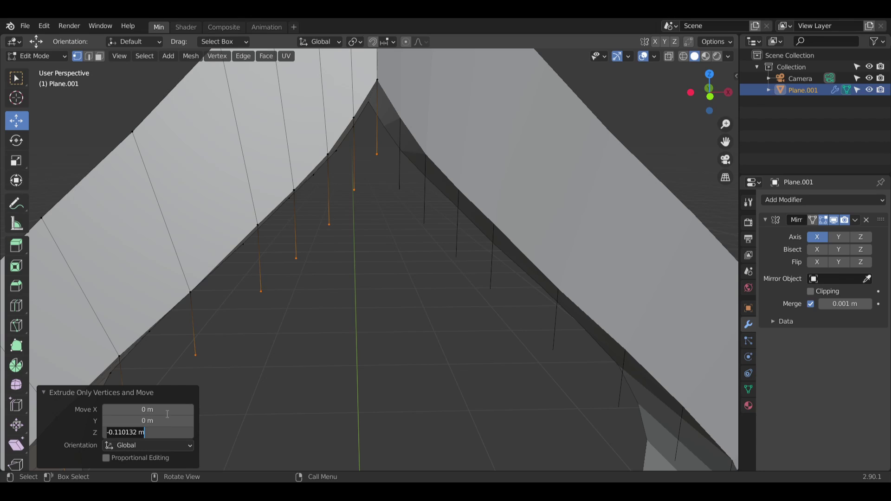
type(".1")
key("Return")
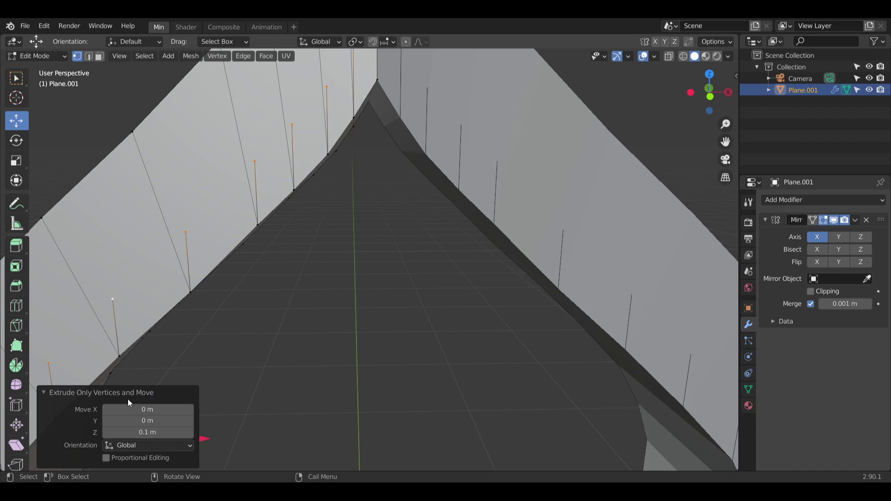
left_click(161, 430)
type("-0.1")
key("Return")
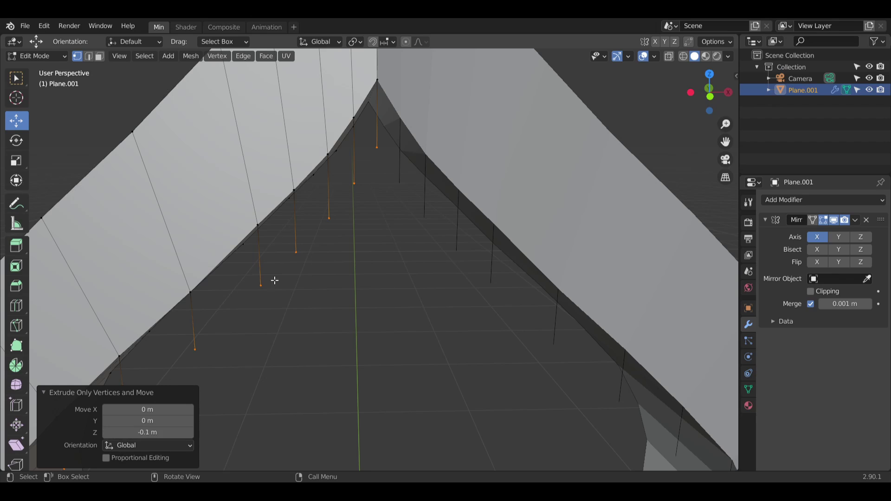
Step: Clear the selection and examine the extruded vertices along the arch and at the pillar's base
mouse_move(381, 285)
middle_mouse_down()
mouse_move(463, 281)
mouse_move(325, 302)
mouse_move(374, 286)
middle_mouse_up()
left_click(374, 332)
scroll(363, 374, "down", 6)
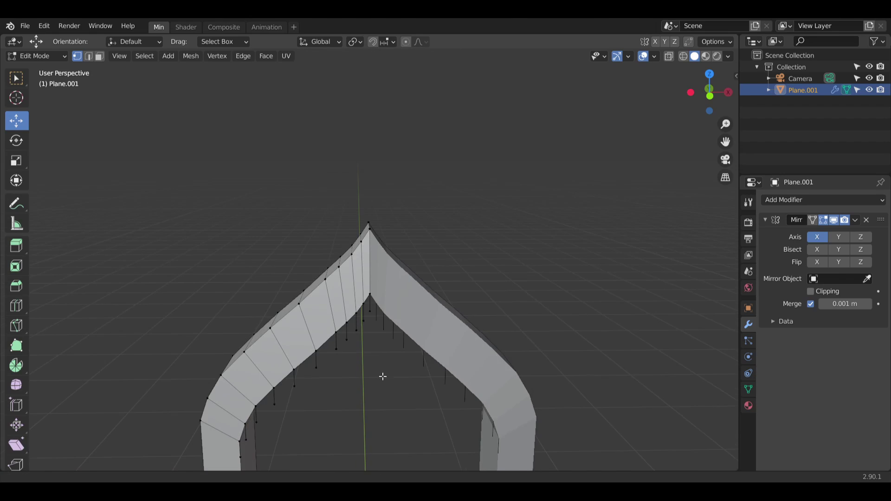
middle_click_drag(382, 378, 312, 318, "shift")
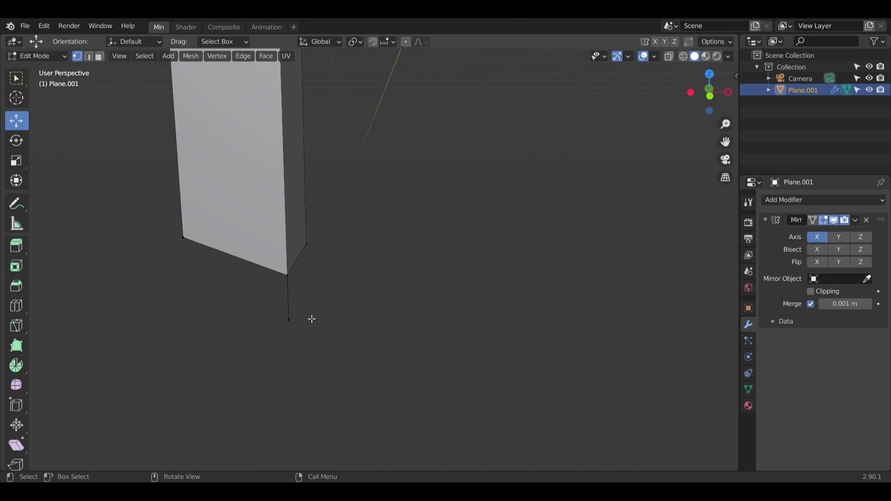
left_click(288, 318)
key("x")
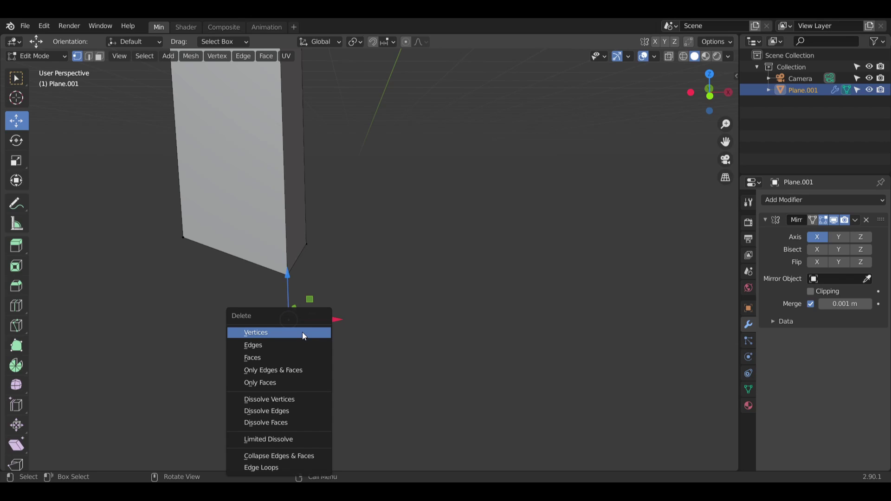
left_click(376, 231)
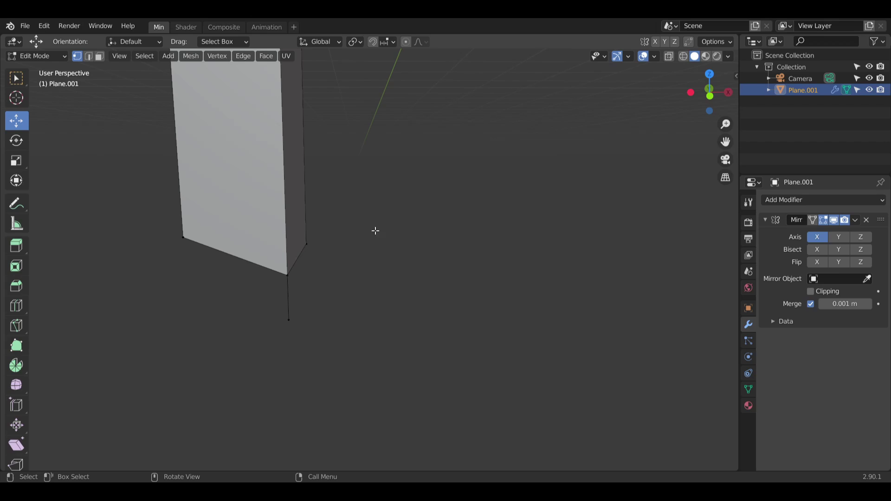
Step: Move the extruded vertex below the pillar's base about 0.11 m in X and about 0.1 m up in Z
left_click(284, 321)
left_click_drag(338, 317, 390, 323)
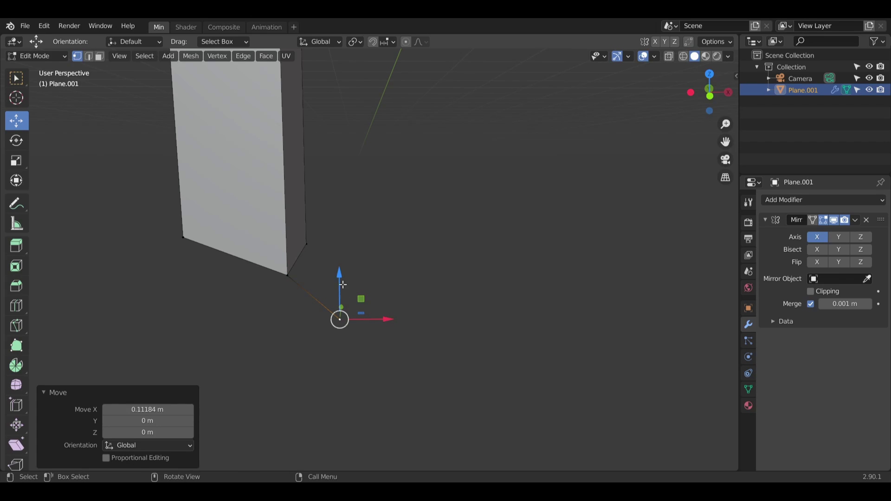
left_click_drag(343, 283, 352, 232)
middle_click_drag(345, 302, 350, 269)
middle_click_drag(326, 380, 370, 252, "shift")
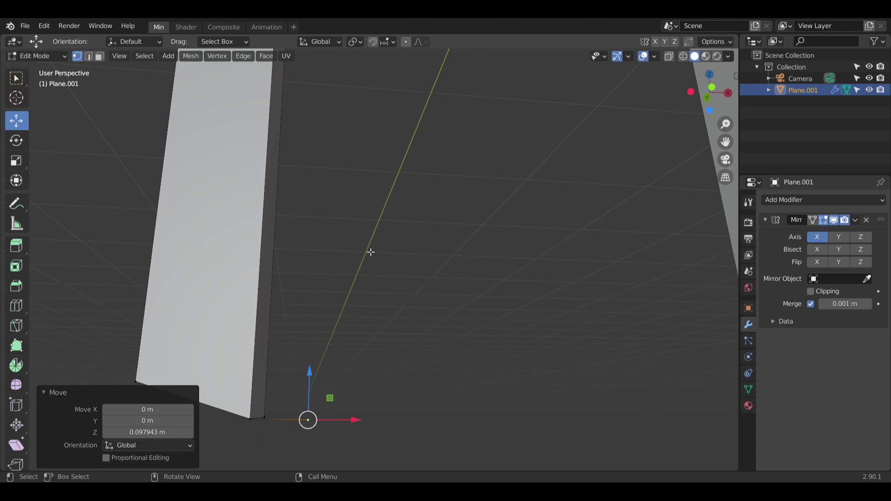
middle_click_drag(391, 386, 396, 266)
scroll(489, 209, "down", 1)
scroll(552, 160, "down", 8)
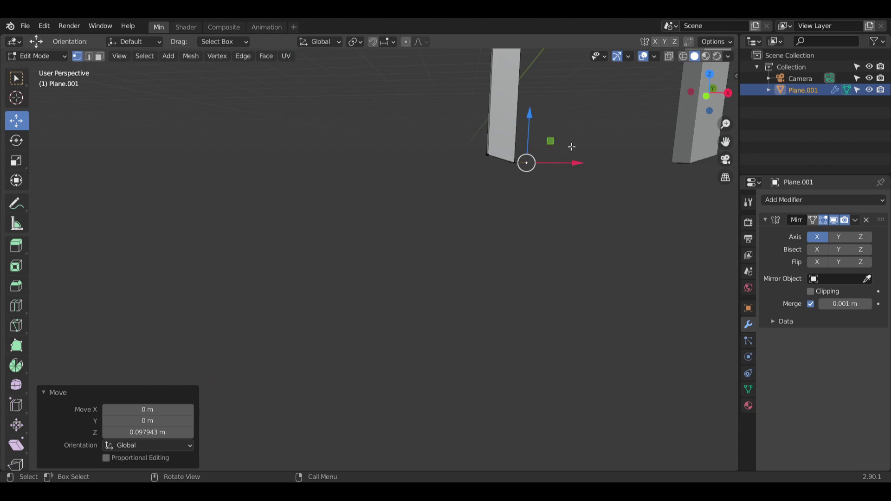
left_click(580, 104)
Step: Fill the first inner border face between the arch's apex, the adjacent inner edge vertex and their two extruded vertices
middle_click_drag(582, 94, 411, 315, "shift")
scroll(423, 164, "up", 6)
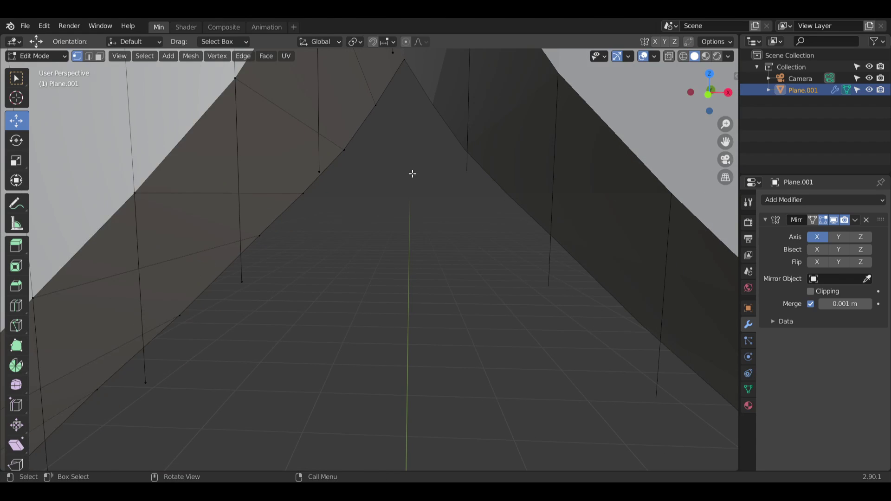
middle_click_drag(360, 134, 396, 261, "shift")
scroll(436, 269, "down", 3)
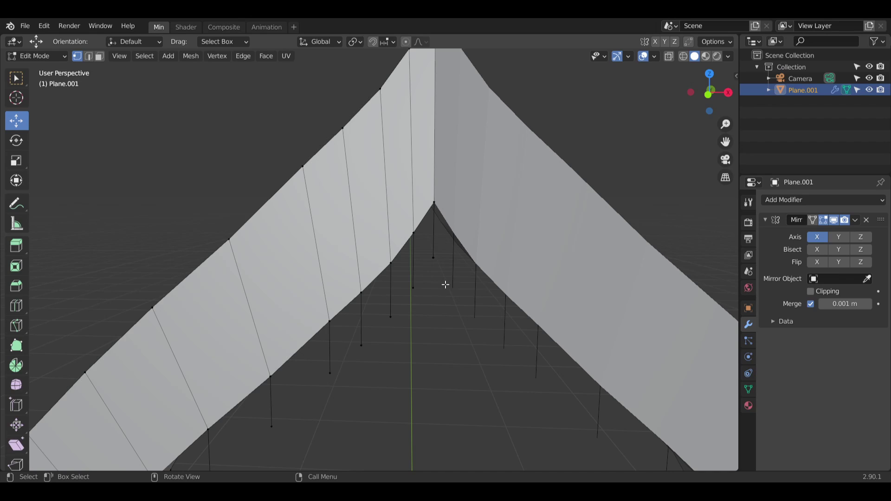
left_click(434, 207)
left_click(432, 258, "shift")
left_click(413, 233, "shift")
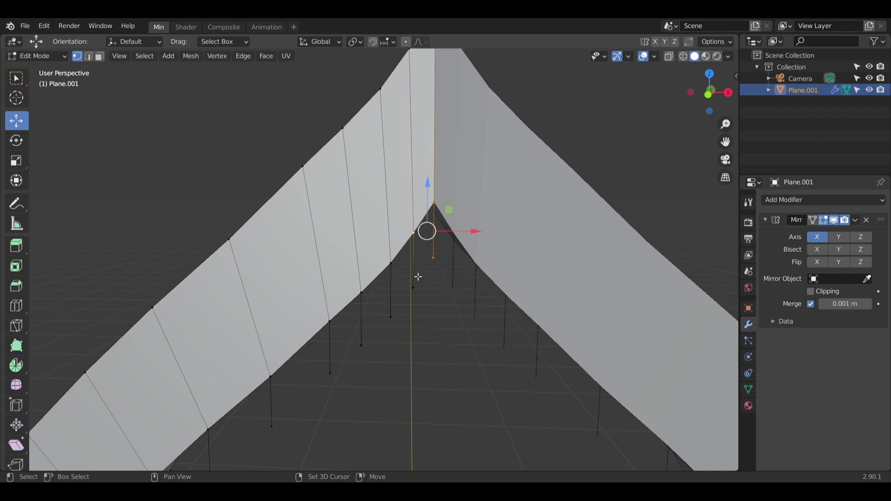
left_click(413, 288, "shift")
key("f")
Step: Fill the second border face down from the apex using its two inner edge vertices and their extruded vertices
left_click(412, 235)
left_click(412, 287, "shift")
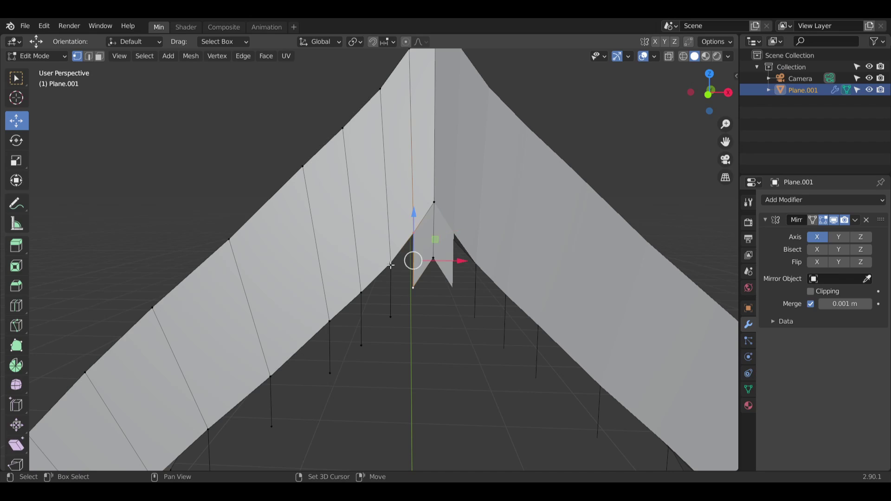
left_click(391, 263, "shift")
left_click(390, 316, "shift")
key("f")
key("alt+a")
Step: Fill the third border face down the arch between the next pair of edge vertices and their extrusions
left_click(392, 267)
left_click(360, 302, "shift")
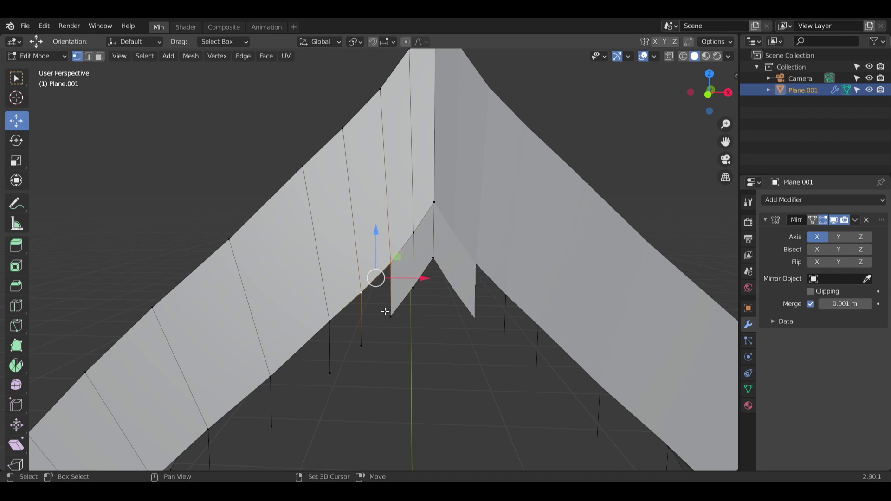
left_click(389, 316, "shift")
left_click(364, 347, "shift")
key("f")
key("alt+a")
Step: Fill the fourth border face, continuing the strip to the next extruded vertex down the arch
left_click(362, 299)
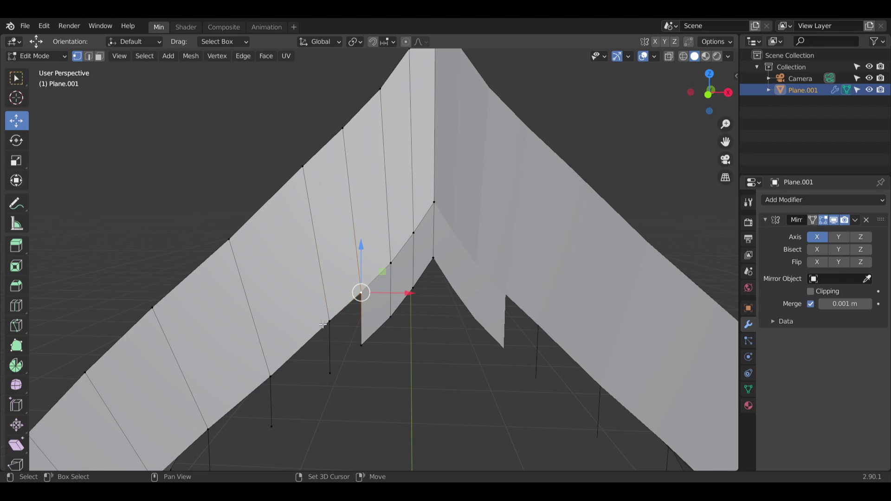
left_click(323, 326, "shift")
left_click(352, 354, "shift")
left_click(337, 367, "shift")
key("f")
key("alt+a")
Step: Fill the fifth border face between the end of the strip and the next extruded vertex pair
middle_click_drag(353, 402, 457, 221, "shift")
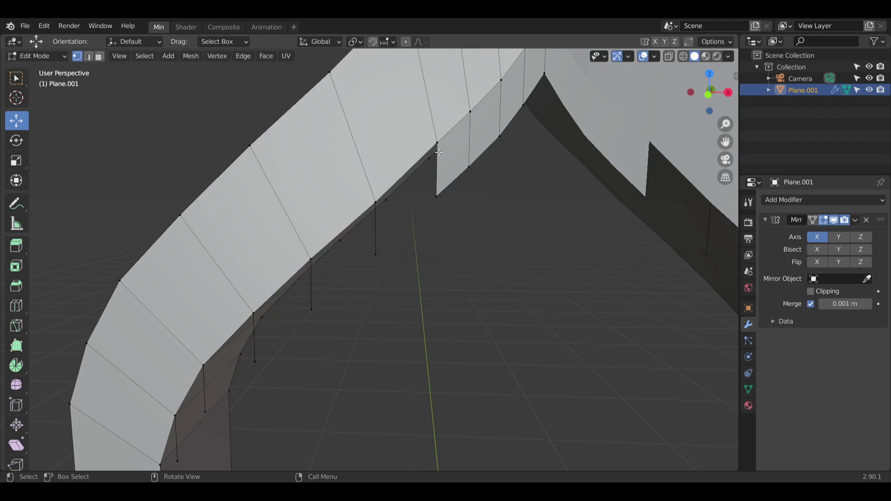
left_click(436, 146)
left_click(376, 203, "shift")
left_click(428, 205, "shift")
left_click(377, 257, "shift")
key("f")
key("alt+a")
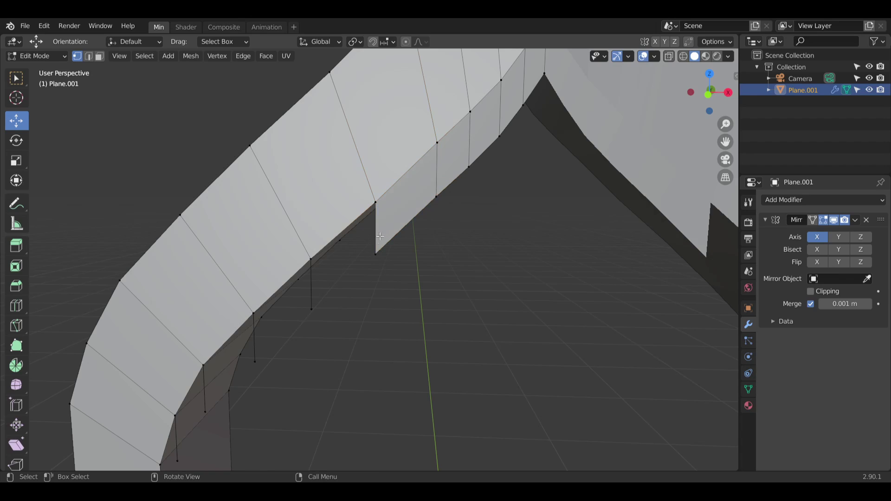
Step: Fill the sixth border face between the last filled segment and the next inner edge vertex with its extrusion
left_click(377, 209)
left_click(310, 258, "shift")
left_click(376, 254, "shift")
left_click(311, 309, "shift")
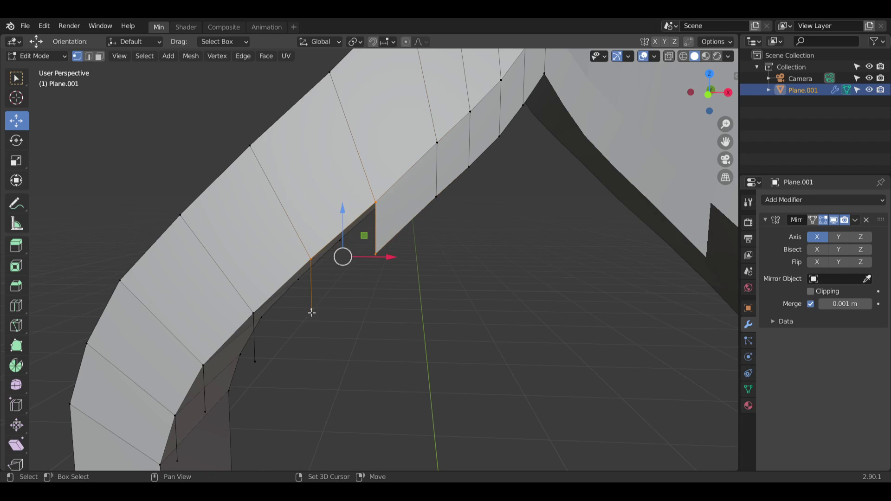
key("f")
Step: Fill the seventh border face along the arch's inner edge and clear the selection
left_click(313, 262)
left_click(315, 315, "shift")
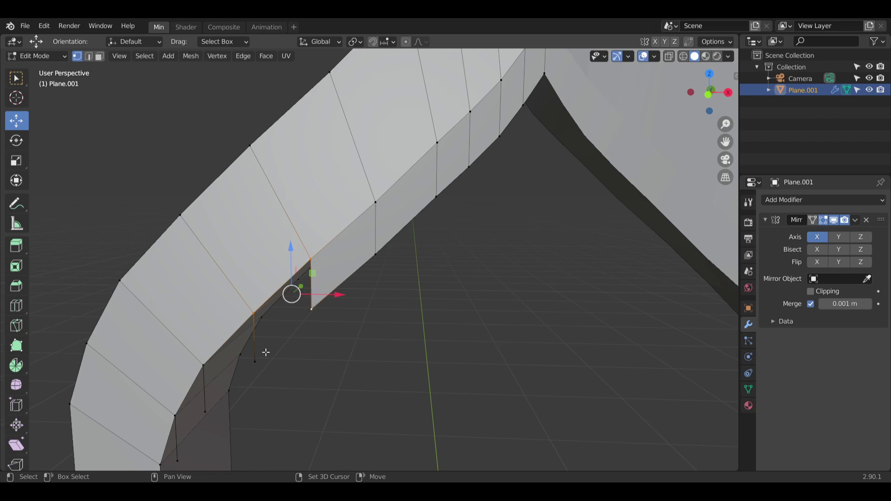
left_click(265, 354, "shift")
key("f")
left_click(292, 388)
Step: Try filling the eighth border face using a rear edge vertex as its lower corner, and undo it
middle_click_drag(292, 388, 451, 194, "shift")
left_click(412, 119)
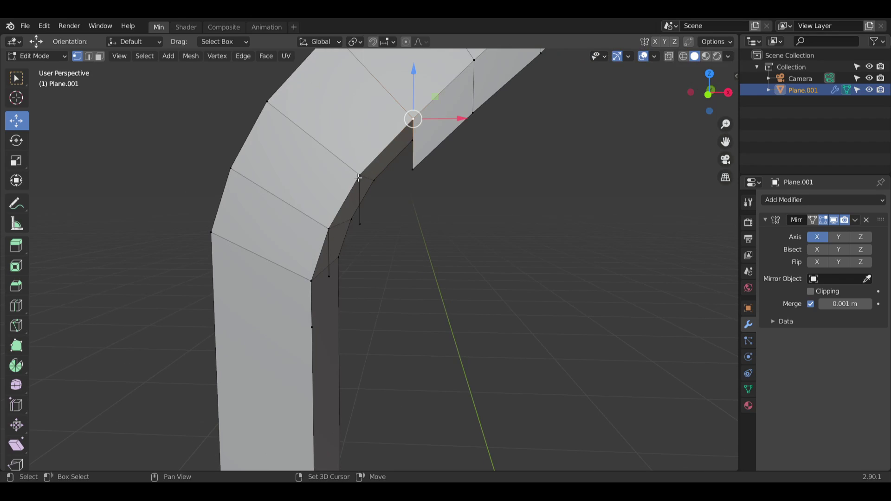
left_click(360, 175, "shift")
left_click(412, 170, "shift")
left_click(351, 220, "shift")
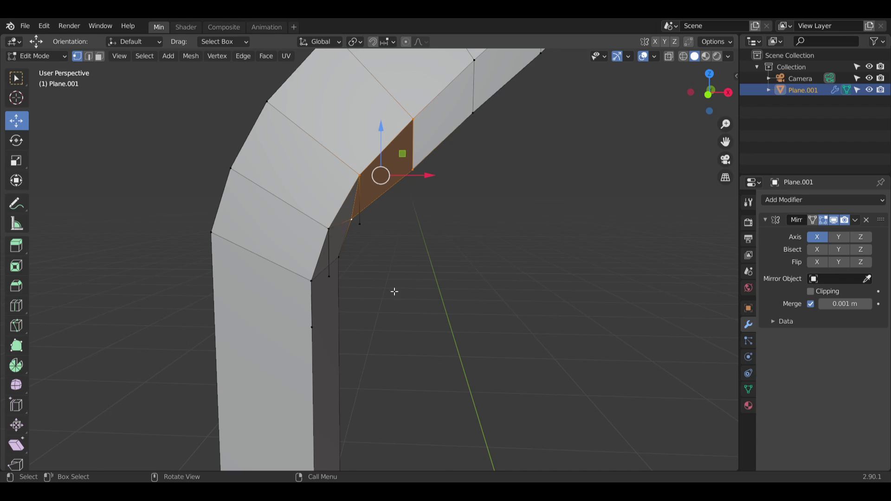
key("ctrl+z")
left_click(361, 225, "shift")
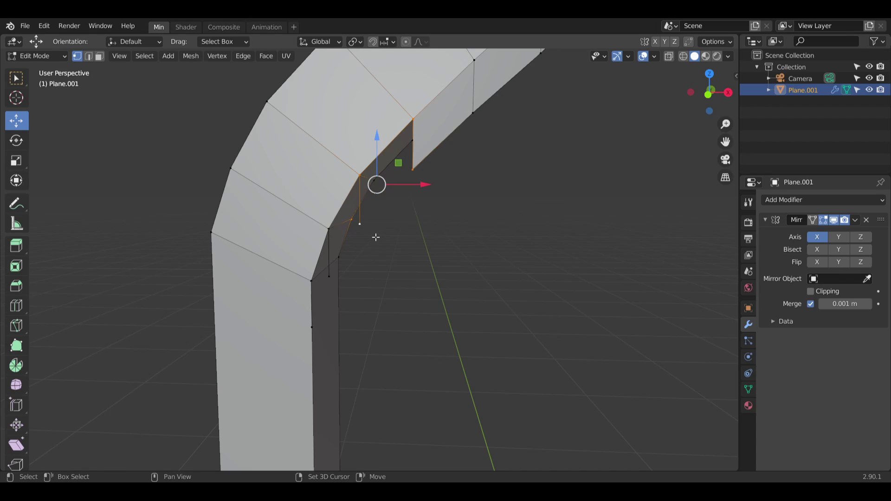
Step: Fill the eighth border face from two front inner edge vertices and their own extruded vertices near the arch's bend
left_click(364, 171)
left_click(404, 115, "shift")
left_click(414, 165, "shift")
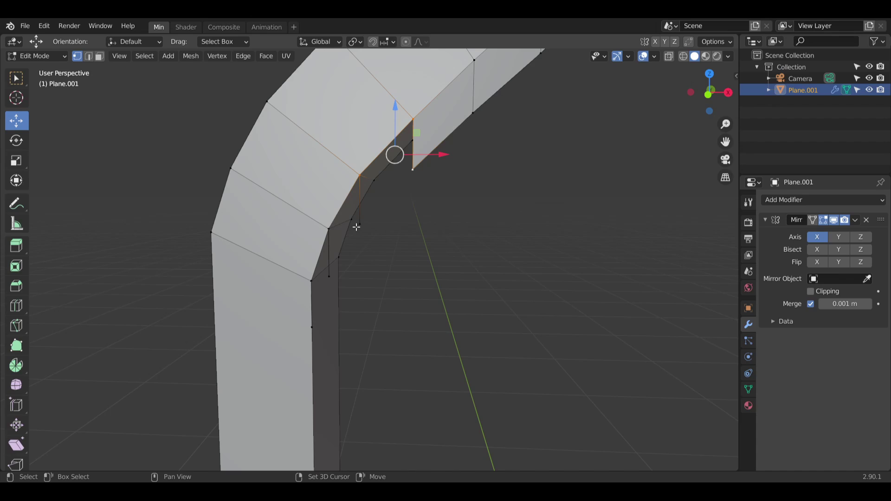
left_click(356, 226, "shift")
key("g")
left_click(369, 239)
key("f")
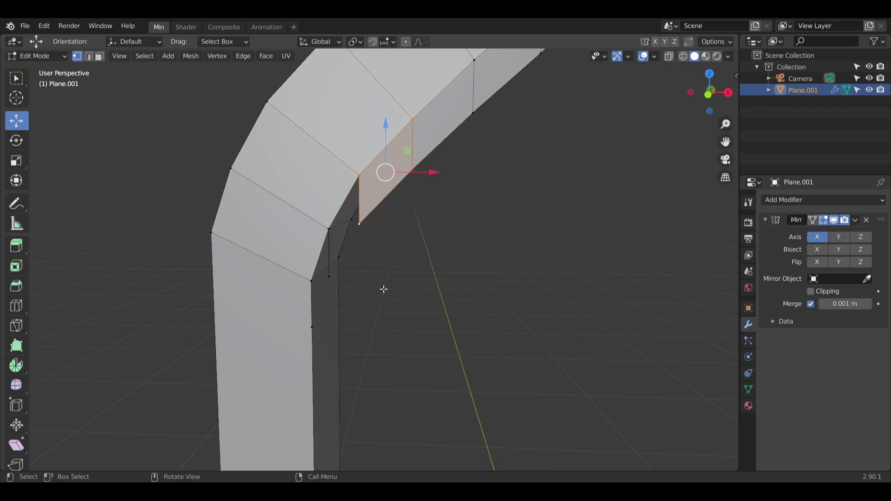
Step: Fill the ninth border face, ending the strip one vertex above the pillar's upper inner corner
key("alt+a")
left_click(334, 239, "shift")
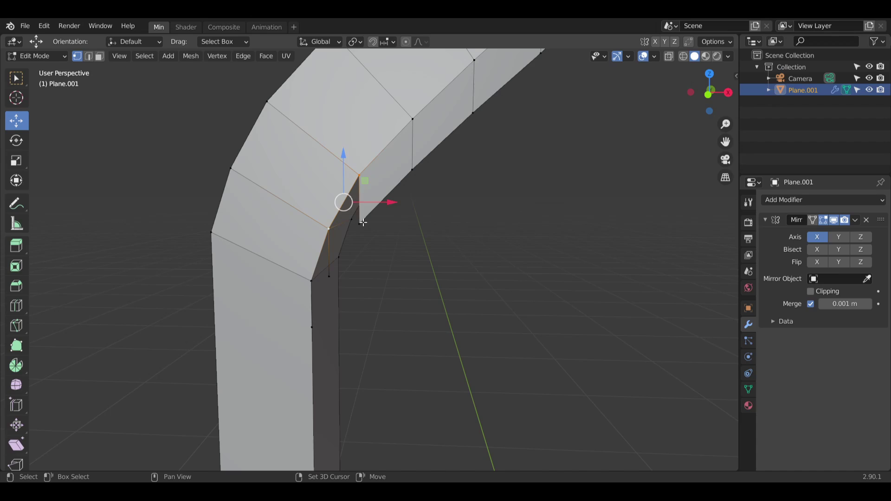
left_click(360, 224, "shift")
left_click(329, 277, "shift")
key("f")
key("alt+a")
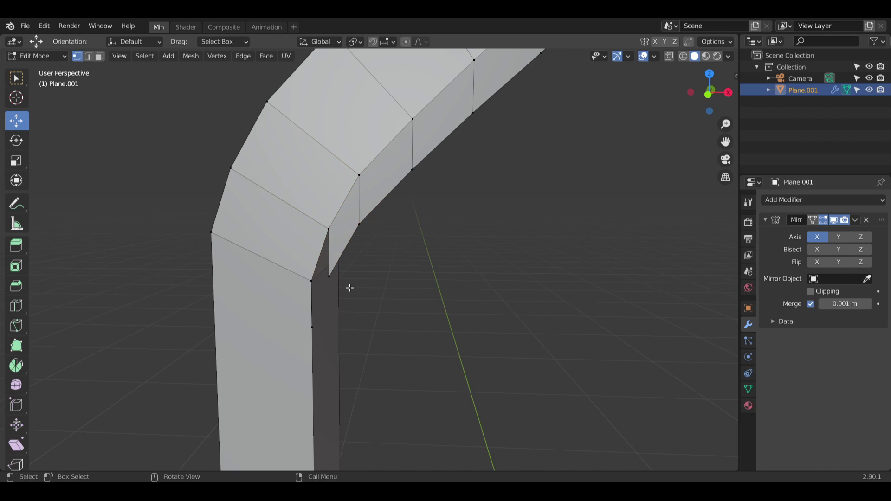
Step: Move the strip's end vertex about 0.06 m in X and slightly up, and the next lower-edge vertex about 0.04 m in X
left_click_drag(375, 278, 404, 279)
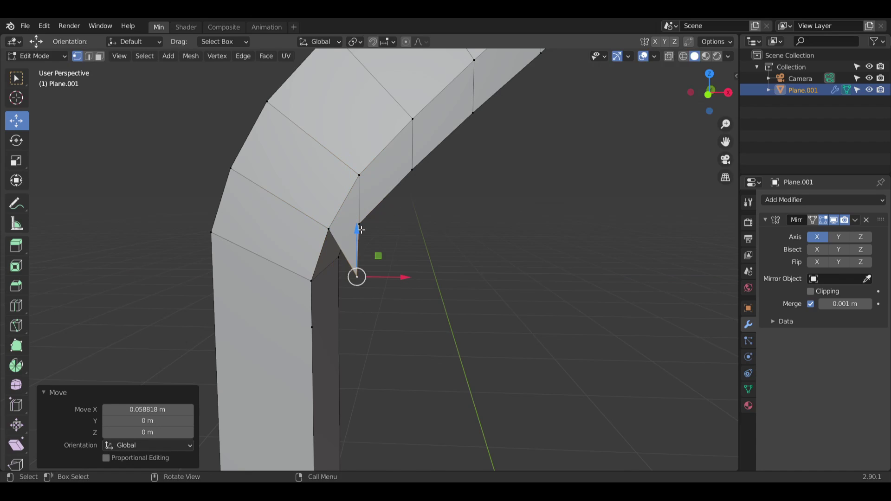
left_click_drag(360, 230, 360, 227)
left_click(369, 221)
key("g")
key("x")
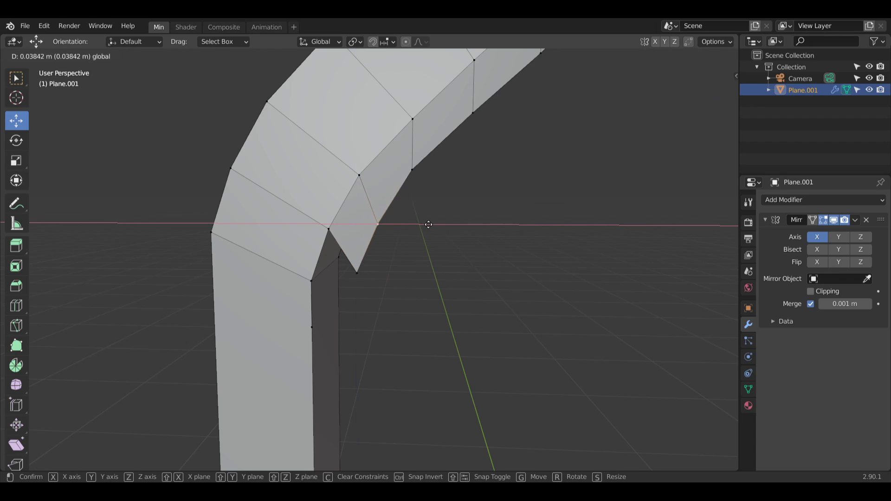
left_click(423, 223)
Step: Shift the next two lower-edge vertices up the arch about 0.022 m and 0.018 m in X
left_click(413, 170)
key("g")
key("x")
left_click_drag(474, 168, 476, 168)
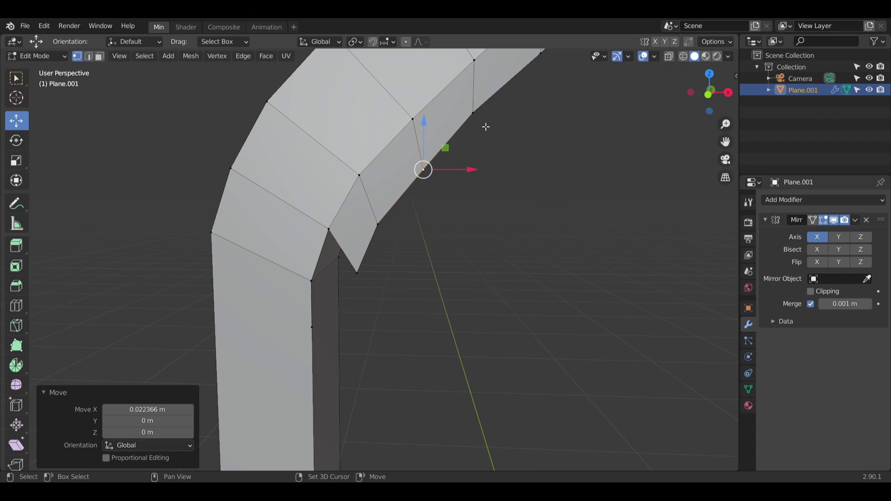
middle_click_drag(485, 119, 417, 198, "shift")
left_click(408, 193)
left_click_drag(458, 197, 458, 197)
left_click(466, 198)
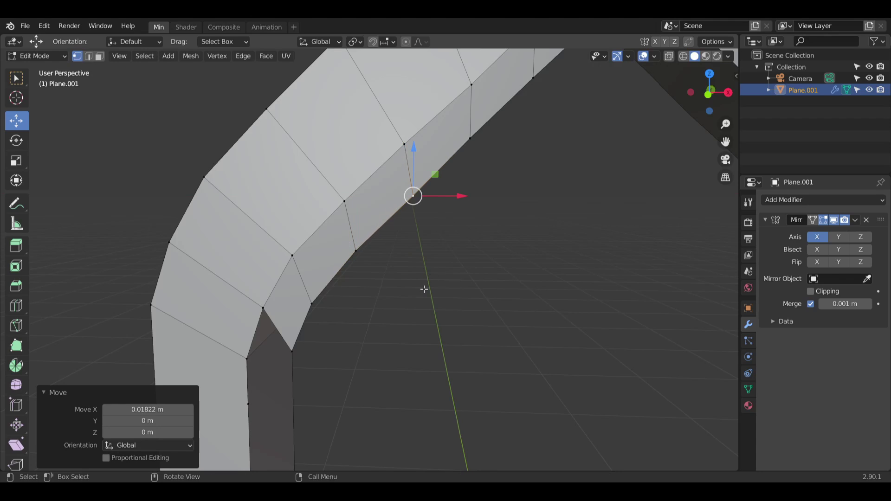
left_click(385, 337)
Step: Merge the extruded vertex on the pillar's inner edge into the upper inner corner vertex using At Last
middle_click_drag(384, 346, 437, 197, "shift")
scroll(342, 217, "up", 3)
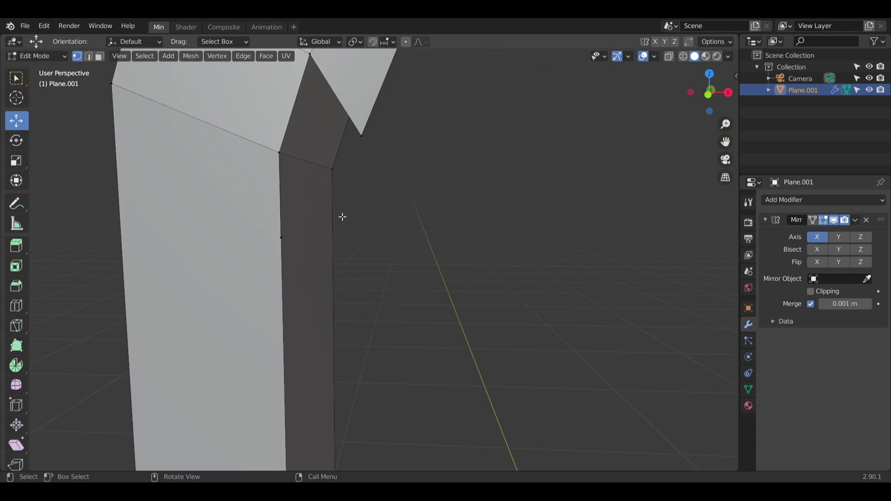
left_click(290, 150, "shift")
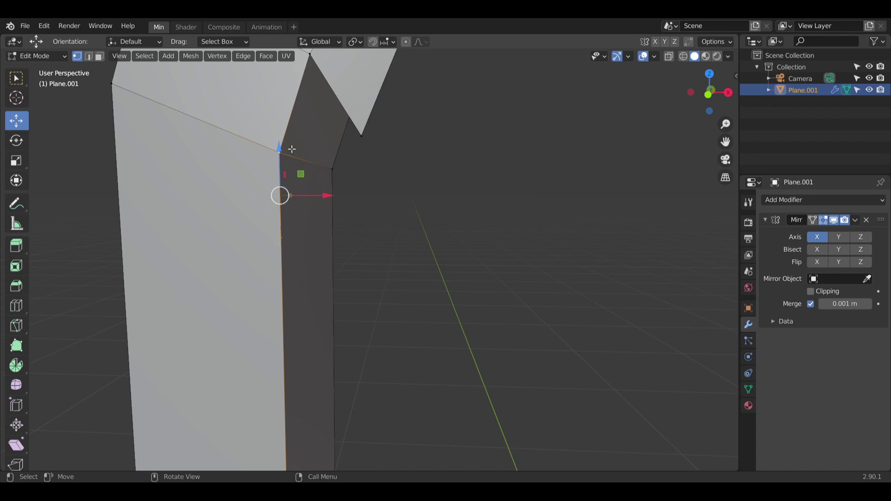
right_click(289, 149)
mouse_move(300, 288)
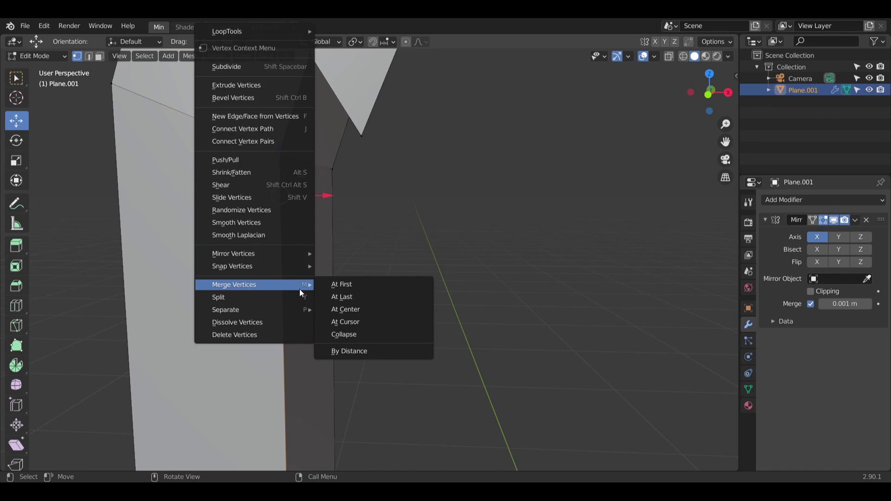
left_click(353, 295)
left_click(446, 239)
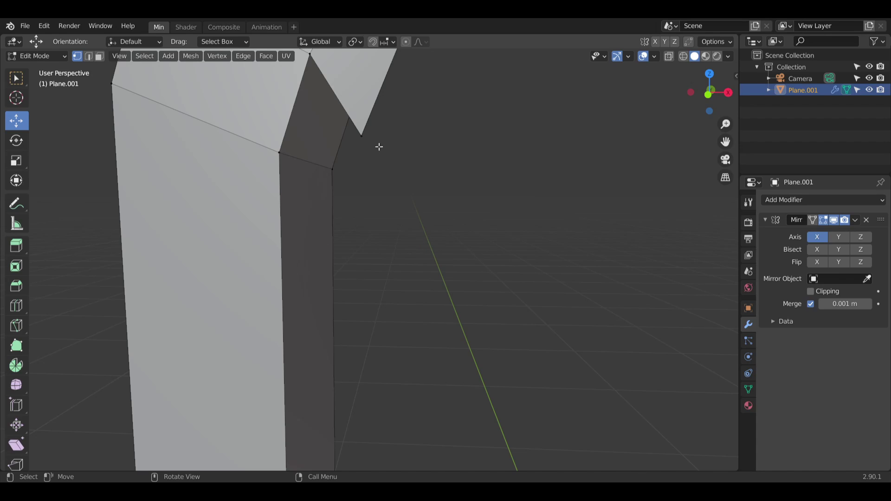
Step: Fill a triangular face between the pillar's upper inner corner, the strip's end vertex and the arch vertex above
scroll(379, 146, "down", 1)
scroll(315, 143, "up", 2)
left_click(291, 158)
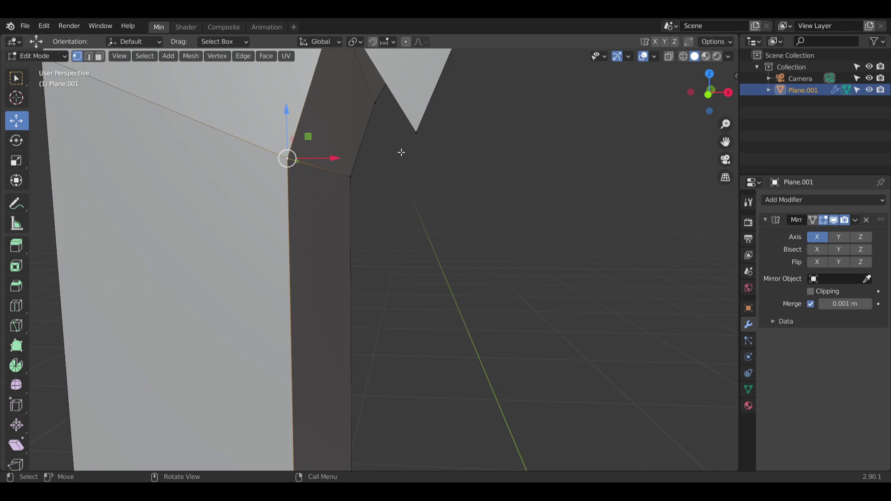
left_click(400, 137, "shift")
middle_click_drag(389, 137, 383, 178, "shift")
left_click(322, 69, "shift")
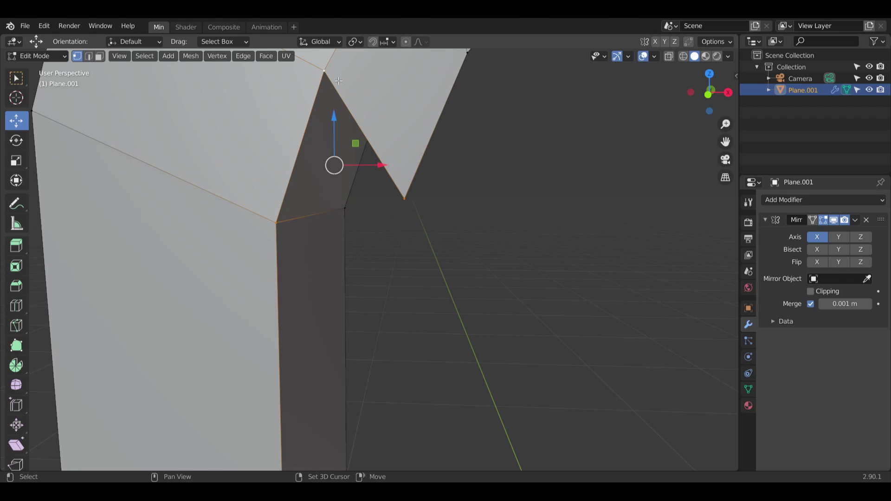
key("f")
left_click(499, 237)
Step: Fill the border face along the pillar's inner edge between the strip's upper end vertex and the vertices at the pillar's base
middle_click_drag(427, 254, 441, 258)
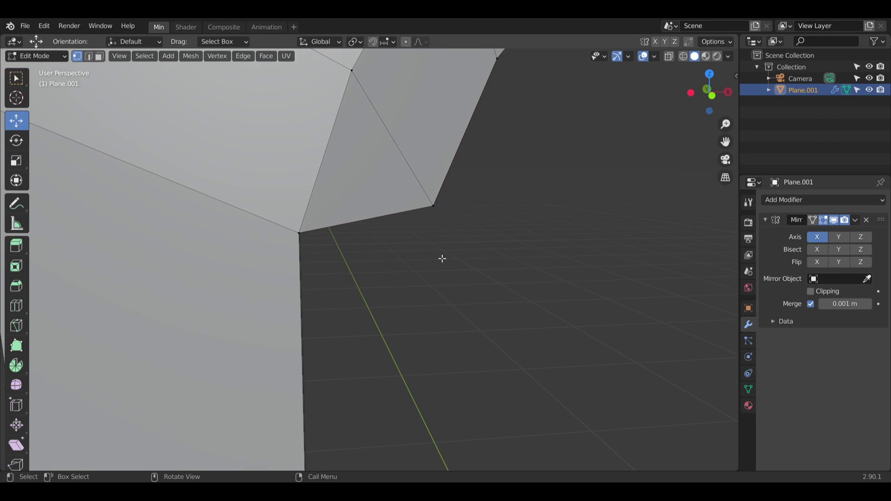
scroll(452, 249, "down", 5)
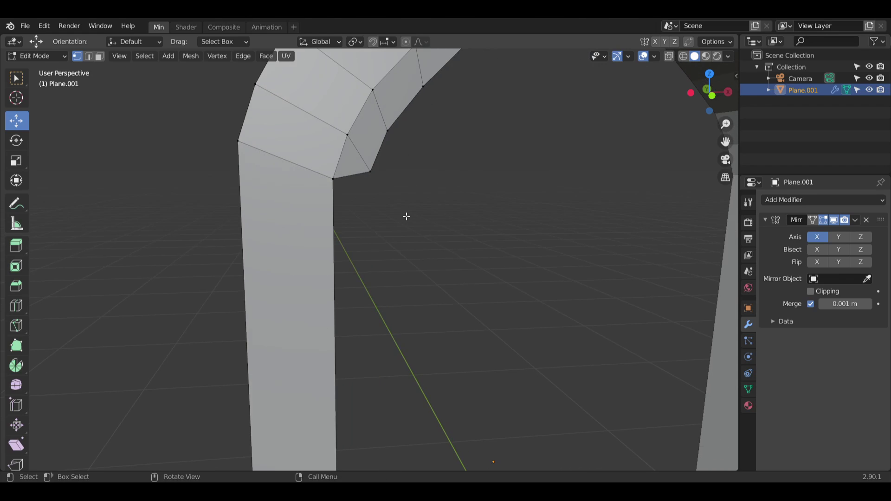
left_click(333, 178)
middle_click_drag(352, 175, 407, 85)
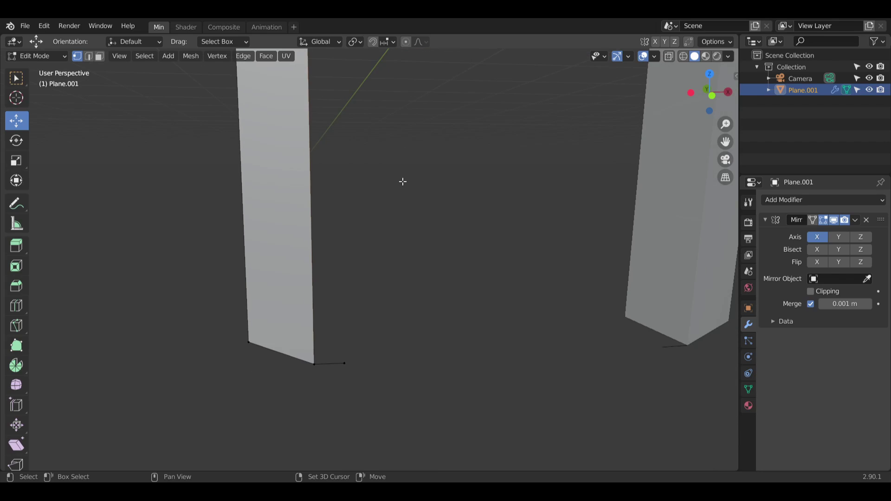
left_click(321, 369)
key("f")
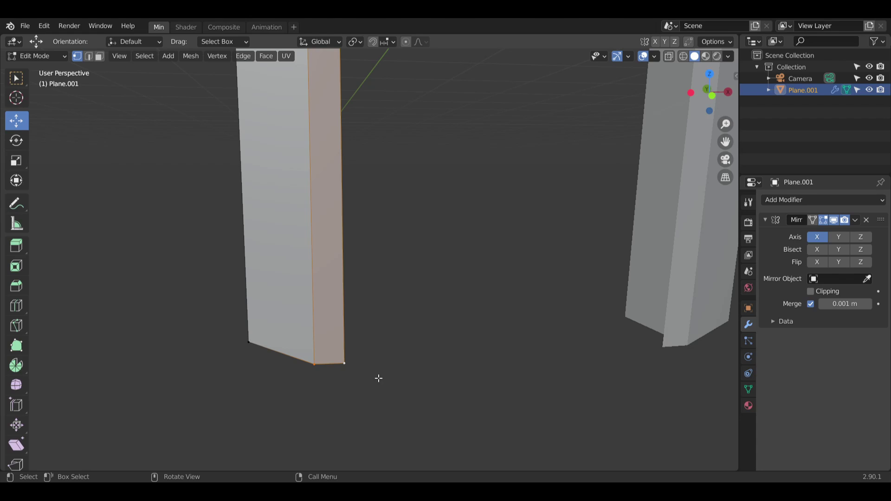
Step: Fill the depth face between the pillar border's inner edge and the frame's back inner edge, from base to upper corner
left_click(396, 251)
middle_click_drag(430, 191, 419, 365)
left_click(390, 370)
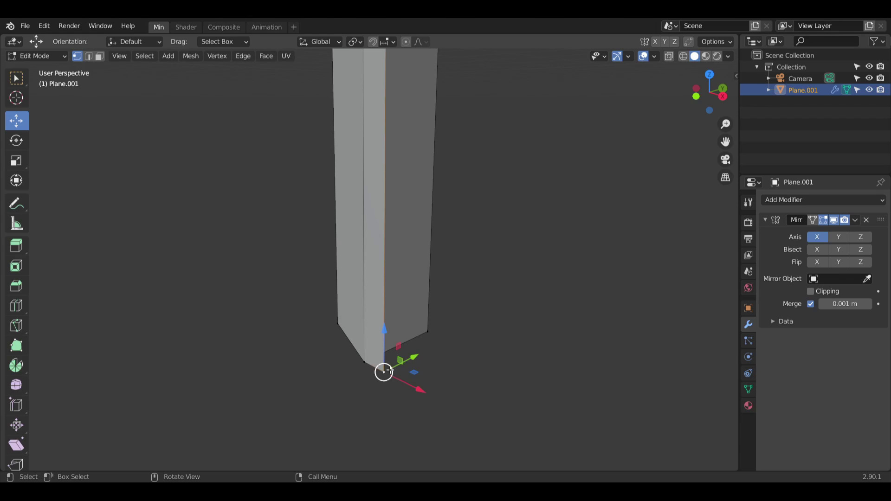
left_click(428, 329, "shift")
mouse_move(479, 159)
middle_mouse_down("shift")
mouse_move(479, 256)
mouse_move(459, 291)
middle_mouse_up("shift")
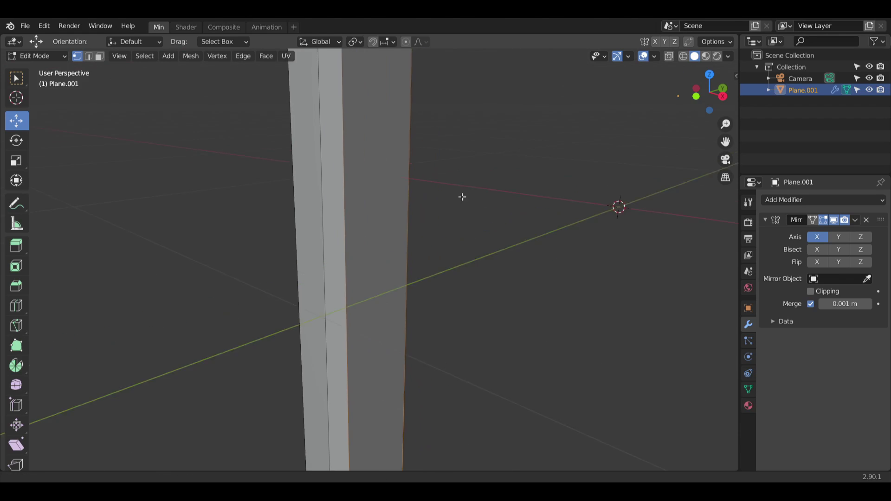
middle_click_drag(462, 197, 438, 352, "shift")
scroll(437, 353, "up", 1)
middle_click_drag(459, 202, 443, 298, "shift")
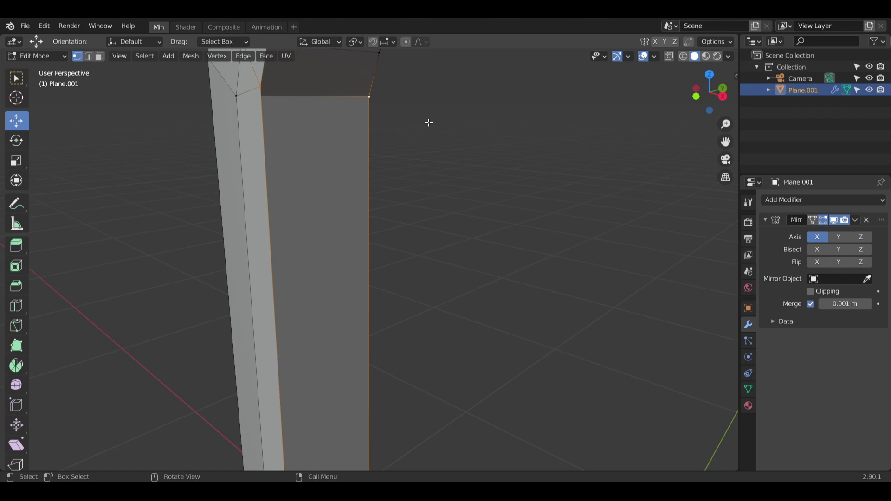
middle_click_drag(427, 121, 342, 210)
Step: Fill the first depth face above the pillar between the border's inner edge and the frame's back inner edge
left_click(342, 210)
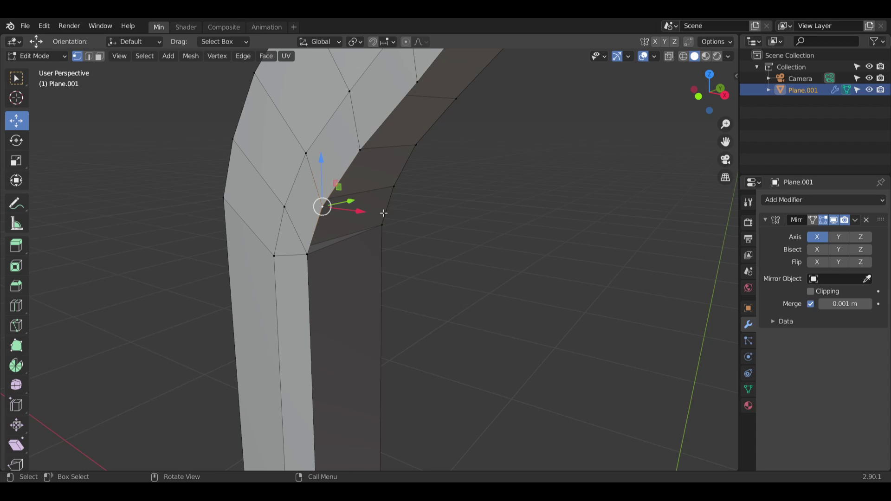
left_click(395, 188, "shift")
left_click(384, 225, "shift")
left_click(309, 254, "shift")
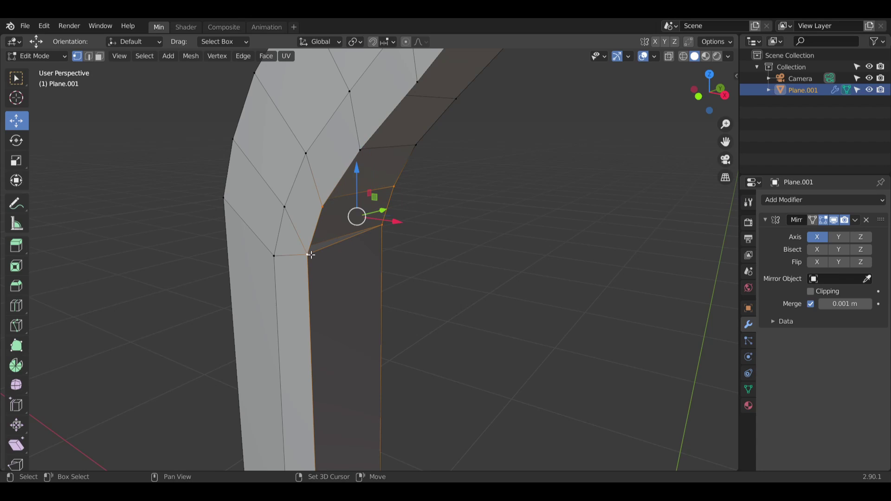
key("f")
left_click(435, 199)
Step: Fill the second depth face above the pillar, joining the border's next edge segment to the back inner edge
left_click(364, 150)
left_click(327, 205, "shift")
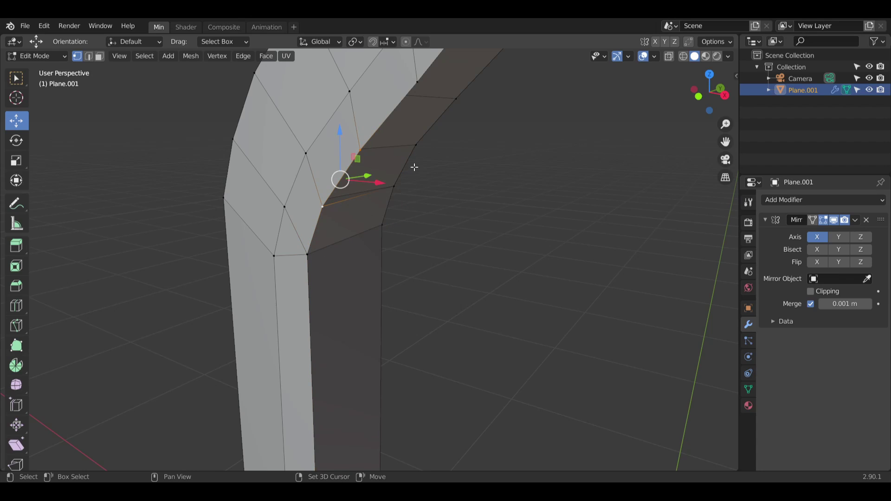
left_click(413, 149, "shift")
key("f")
key("alt+a")
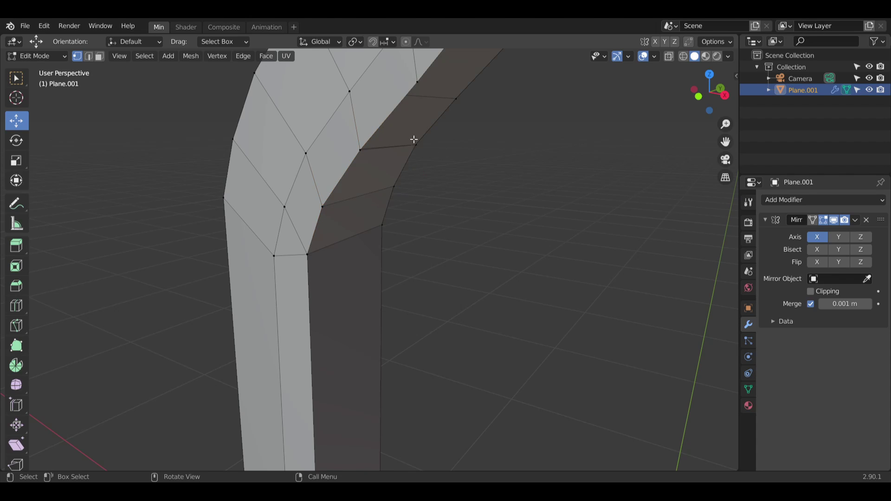
Step: Fill the third depth face up the arch curve between the border's inner edge and the back inner edge
mouse_move(411, 113)
middle_mouse_down()
mouse_move(445, 127)
mouse_move(439, 105)
mouse_move(370, 115)
mouse_move(391, 132)
mouse_move(390, 115)
mouse_move(499, 145)
mouse_move(414, 121)
middle_mouse_up()
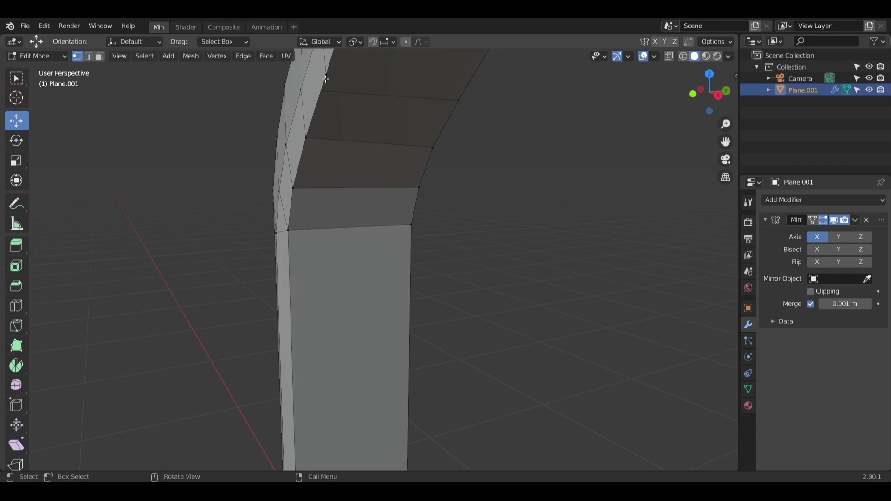
left_click(325, 78)
left_click(455, 103, "shift")
left_click(431, 145, "shift")
left_click(305, 138, "shift")
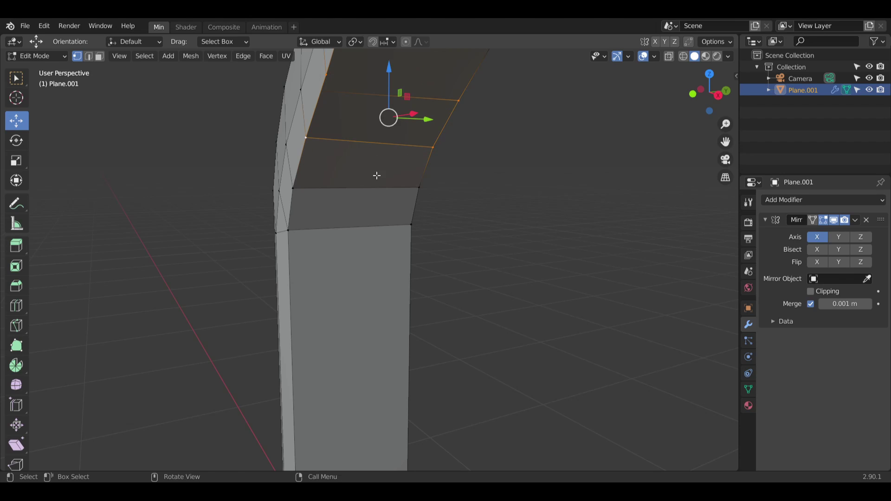
Step: Fill the fourth depth face, where the curve straightens, between the border's inner edge and the back inner edge
middle_click_drag(417, 159, 411, 196)
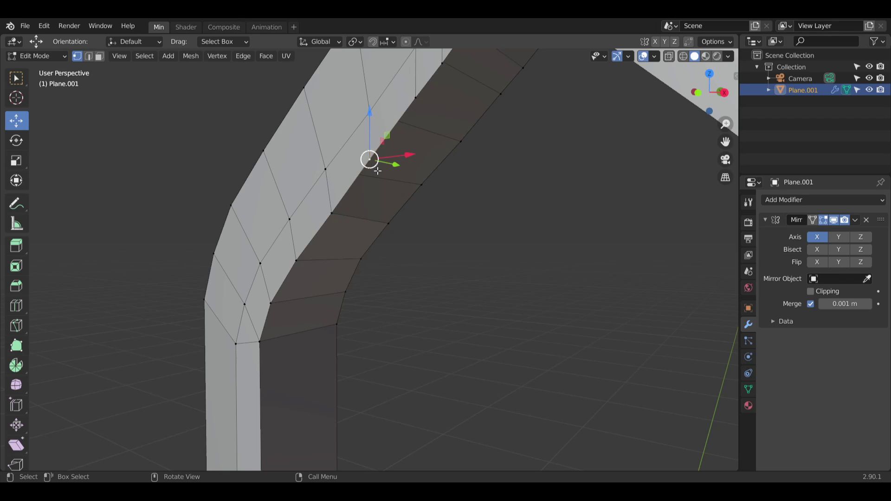
left_click(336, 215, "shift")
left_click(422, 185, "shift")
left_click(391, 222, "shift")
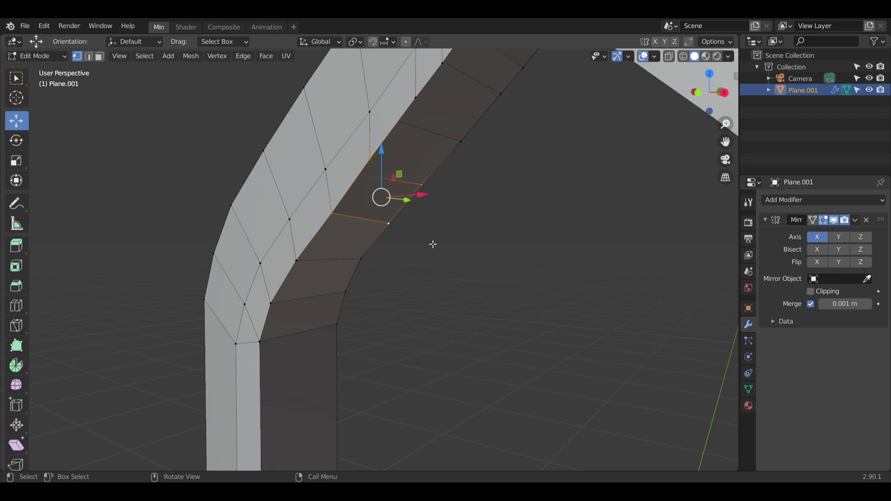
key("f")
left_click(434, 238)
Step: Fill the fifth depth face on the arch's straight slope from the border's two vertices and the two matching back vertices
left_click(373, 157, "shift")
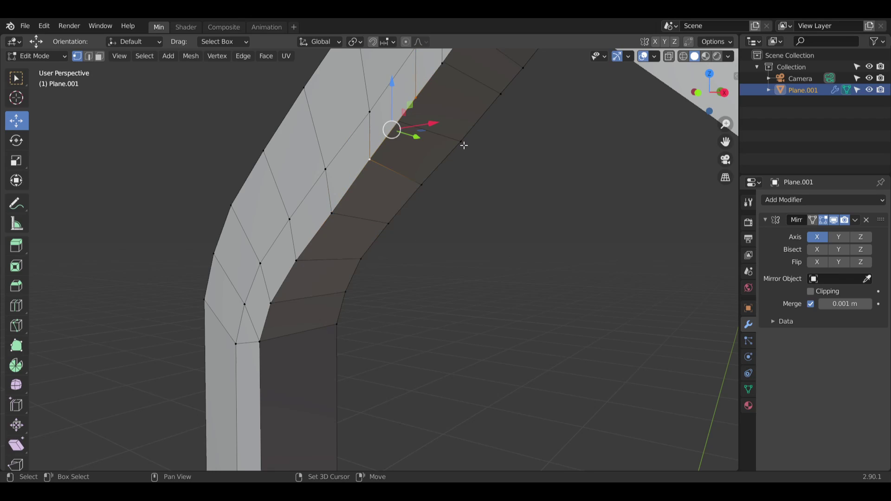
left_click(461, 142, "shift")
left_click(420, 184, "shift")
middle_click_drag(439, 125, 433, 151)
left_click(458, 146, "shift")
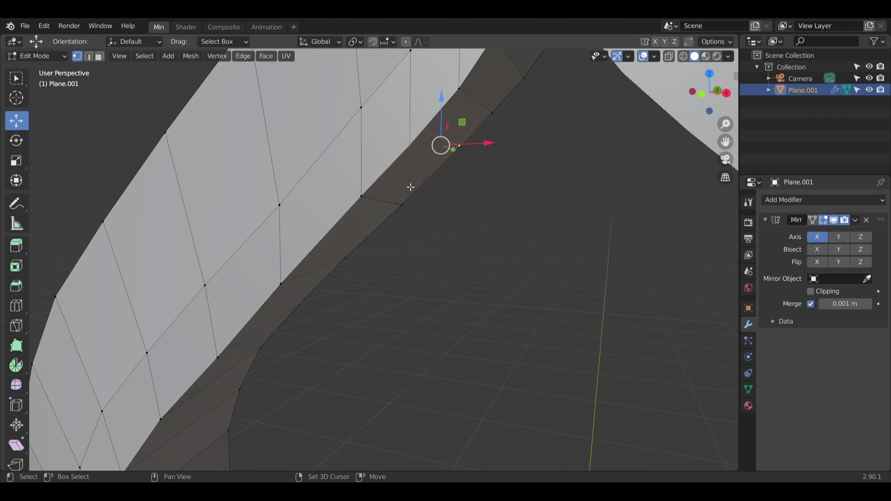
left_click(362, 196, "shift")
left_click(401, 204, "shift")
key("f")
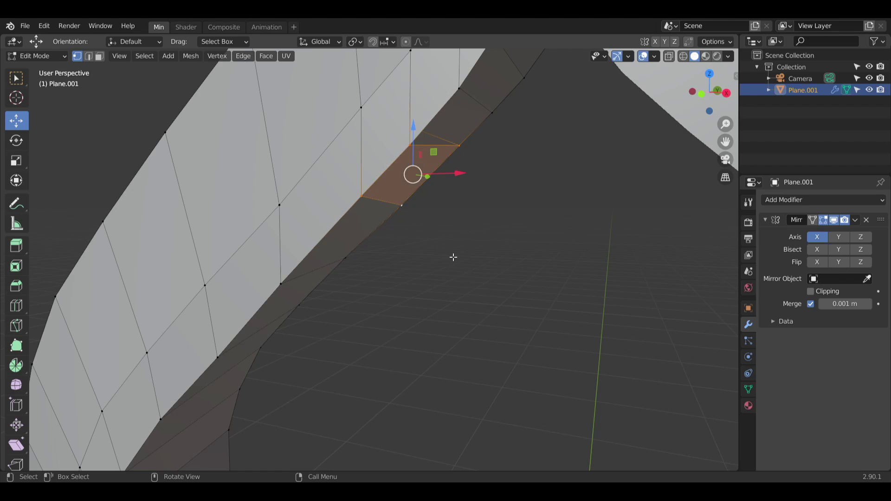
Step: Fill the sixth depth face further up the slope between the border's inner edge and the back inner edge
middle_click_drag(453, 254, 436, 188)
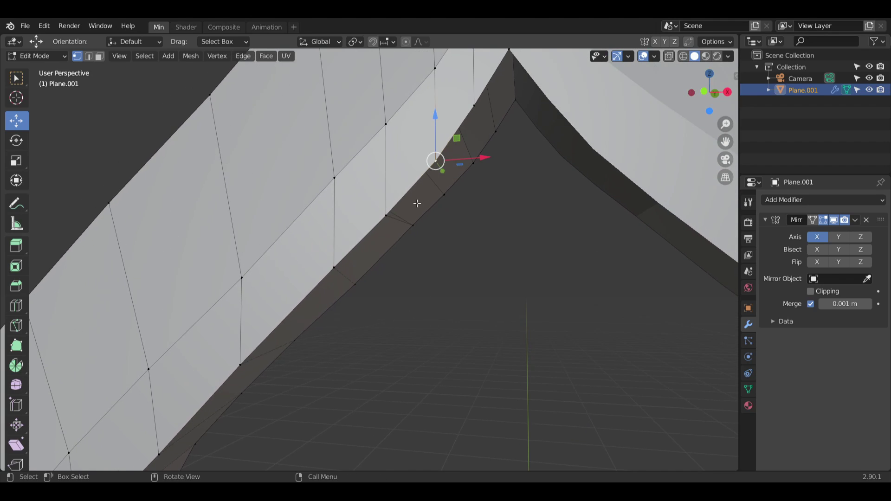
left_click(394, 208, "shift")
left_click(445, 194, "shift")
left_click(417, 227, "shift")
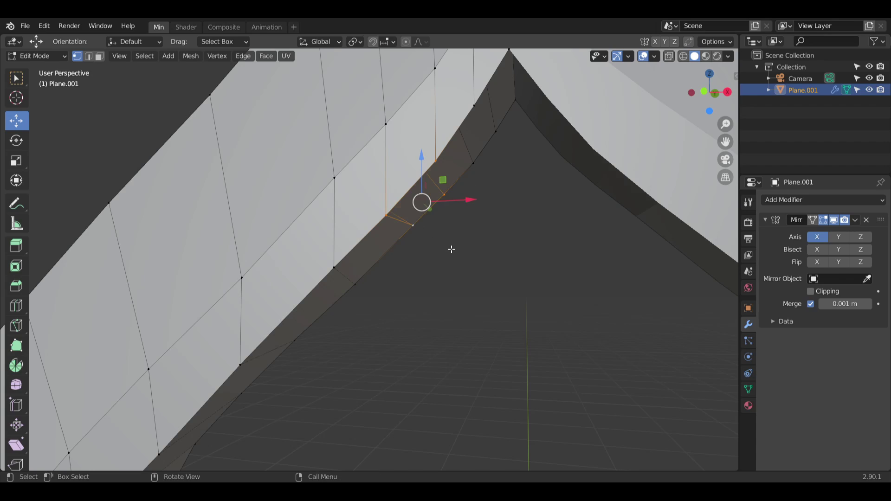
key("f")
left_click(453, 246)
Step: Fill the seventh depth face, one segment below the topmost quad, between the border's inner edge and the back inner edge
middle_click_drag(475, 199, 463, 192)
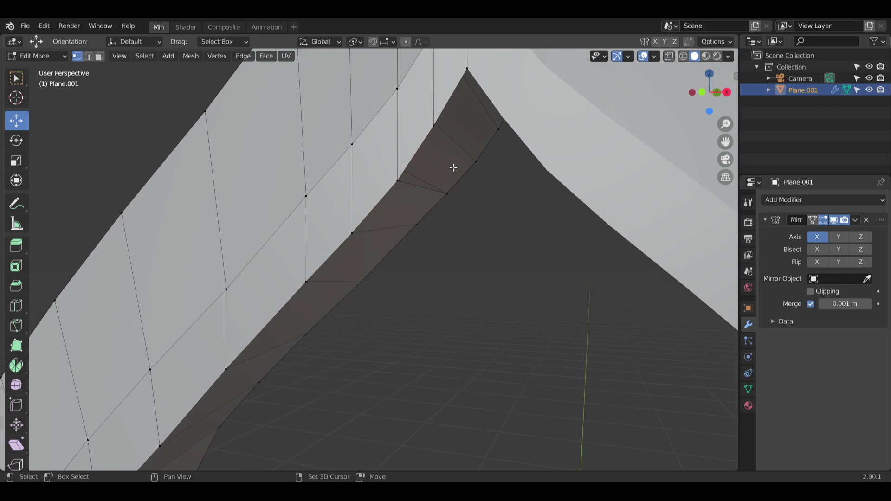
left_click(482, 162, "shift")
left_click(408, 182, "shift")
left_click(449, 193, "shift")
key("f")
left_click(484, 236)
middle_click_drag(485, 175, 465, 190)
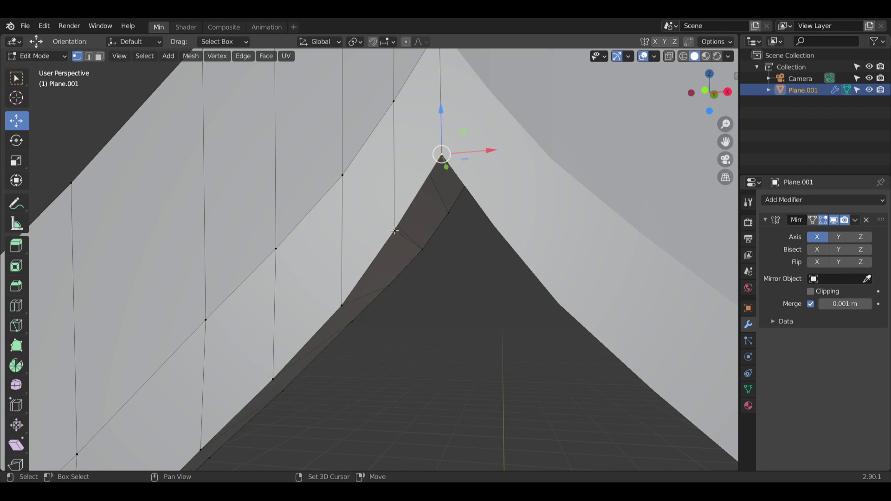
middle_click_drag(395, 231, 449, 213)
left_click(448, 215)
left_click(419, 254, "shift")
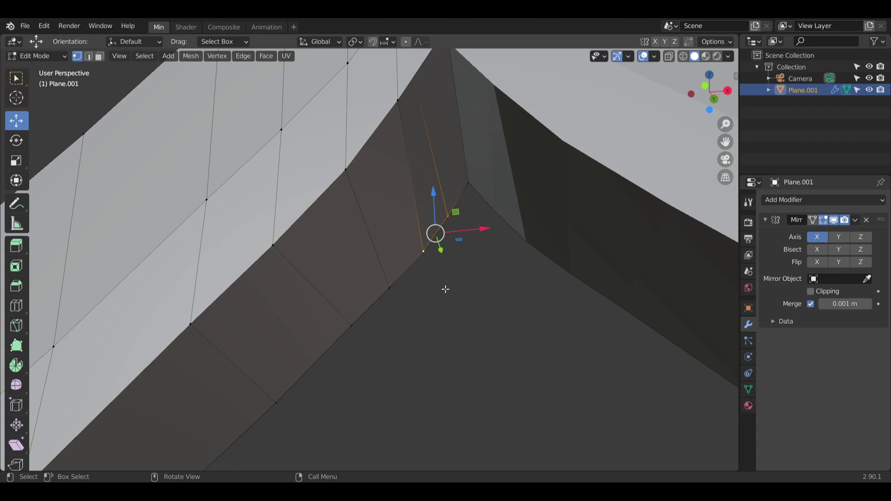
middle_click_drag(445, 289, 460, 118)
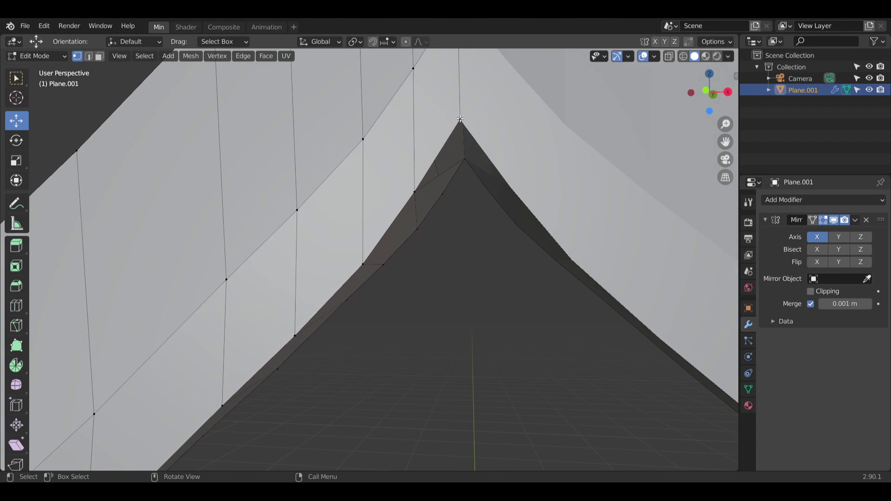
left_click(421, 188, "shift")
key("ctrl+z")
mouse_move(465, 237)
middle_mouse_down()
mouse_move(482, 256)
mouse_move(436, 237)
mouse_move(450, 258)
mouse_move(455, 245)
middle_mouse_up()
left_click(482, 256)
Step: Fill the topmost depth quad between the border's apex vertex, its neighbour below and the two adjacent back vertices
left_click(445, 203)
left_click(453, 91, "shift")
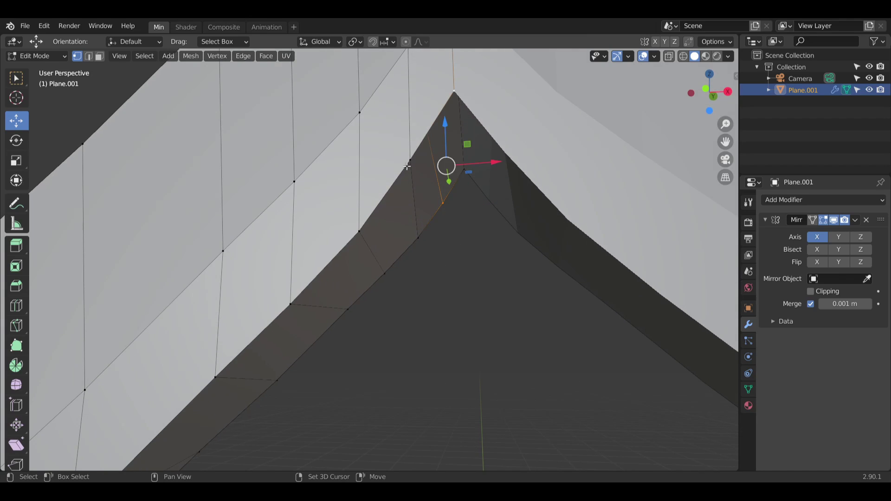
left_click(410, 160, "shift")
left_click(418, 238, "shift")
Step: Fill a triangular face at the arch tip between the border's apex vertex, the back apex vertex and the adjacent back vertex
left_click(453, 104)
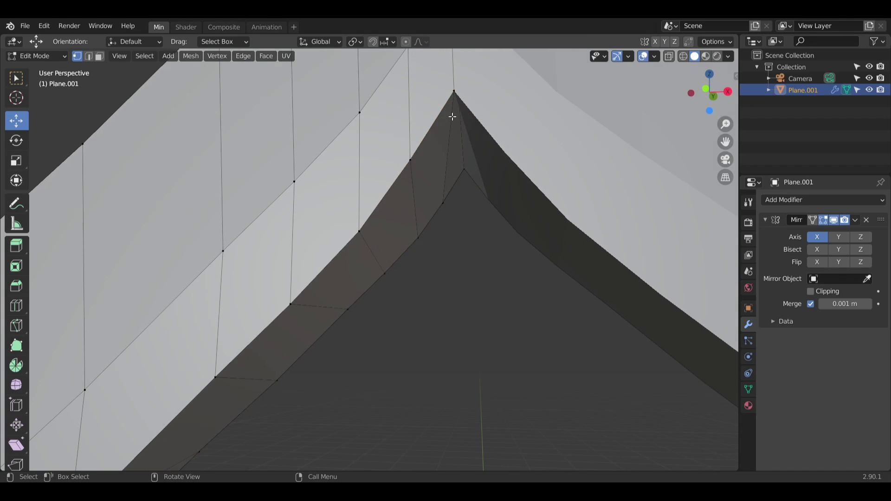
left_click(460, 170, "shift")
left_click(445, 201, "shift")
key("f")
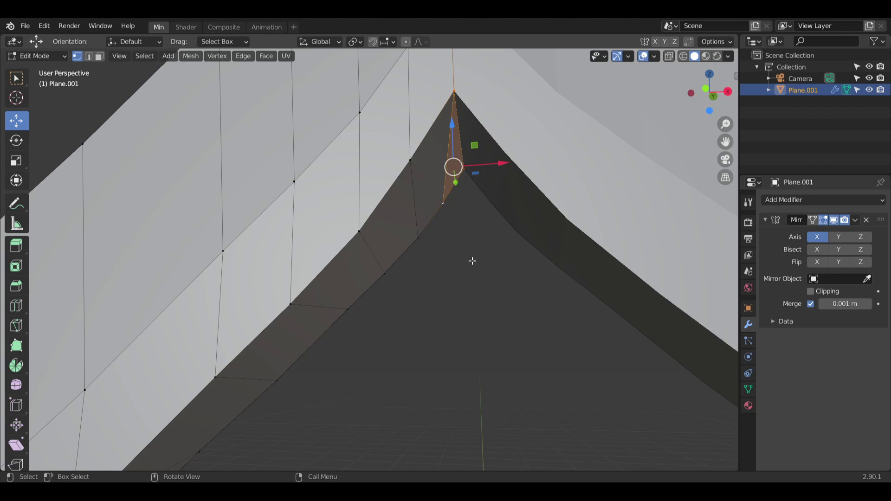
left_click(470, 262)
Step: Examine the filled depth faces along the inside of the arch from the tip down to the pillar
middle_click_drag(470, 264, 466, 305)
scroll(466, 309, "down", 6)
middle_click_drag(482, 375, 441, 187, "shift")
scroll(378, 169, "up", 4)
middle_click_drag(382, 176, 427, 297)
scroll(412, 269, "up", 3)
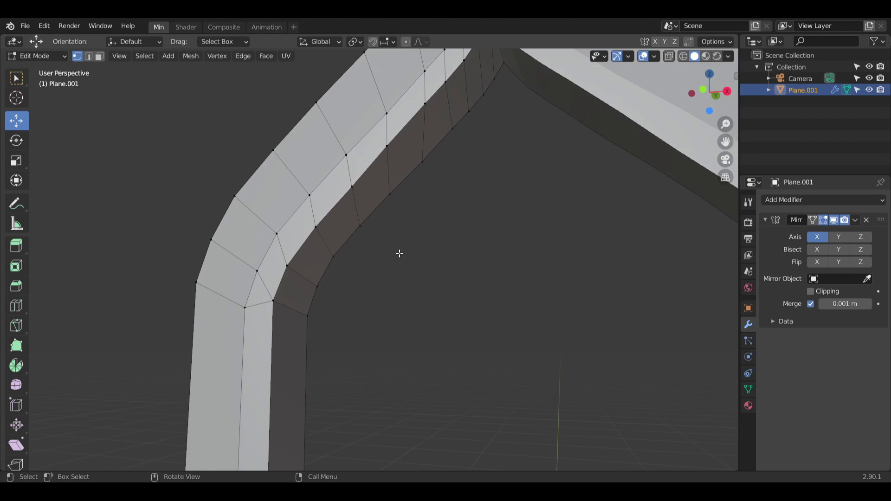
middle_click_drag(385, 275, 407, 298)
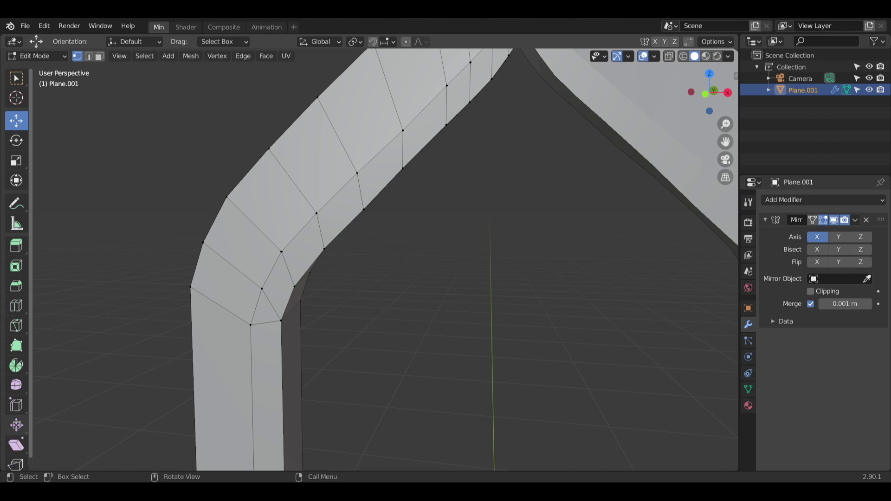
Step: Lower the border's inner vertex midway up the slope by about 0.116 m in Z and pull it inward along X
middle_click_drag(580, 148, 350, 182)
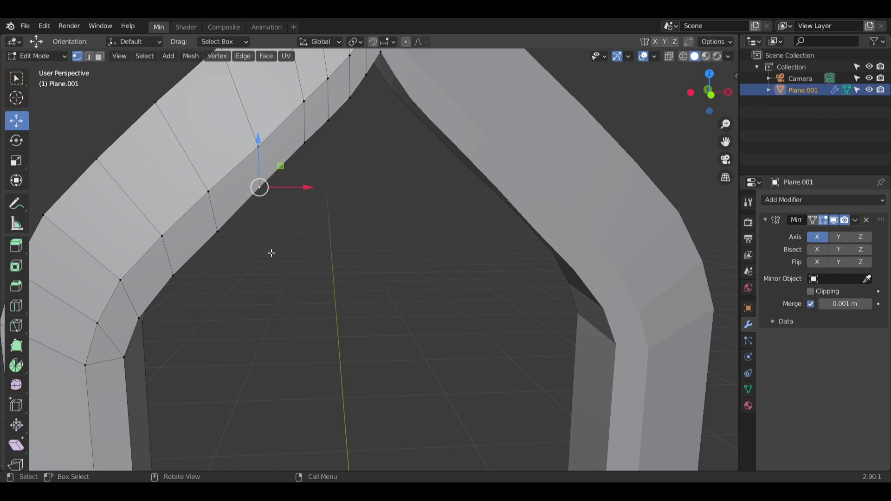
left_click_drag(305, 190, 315, 191)
left_click_drag(269, 141, 269, 188)
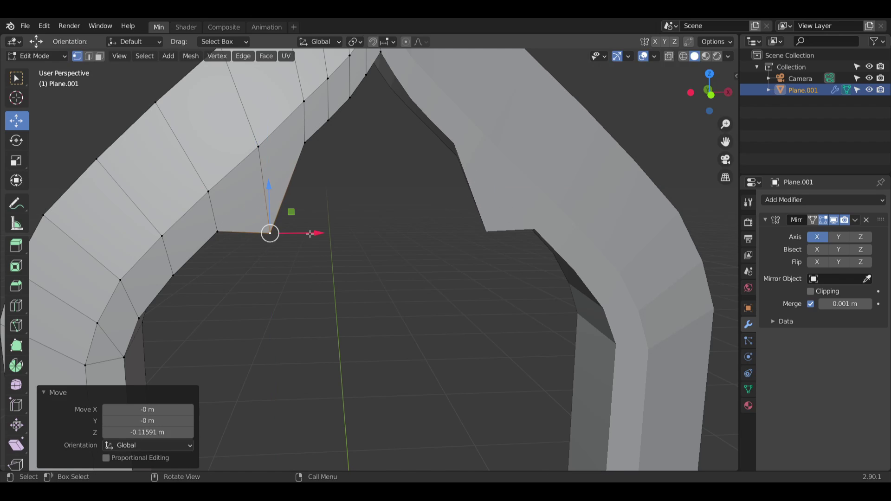
left_click_drag(310, 234, 343, 242)
Step: Shift the next inner vertex up the slope slightly inward in X and lower it a little in Z
left_click(309, 151)
mouse_move(351, 146)
left_mouse_down()
mouse_move(344, 149)
mouse_move(353, 147)
left_mouse_up()
left_click_drag(305, 92, 314, 110)
Step: Raise the protruding inner vertex slightly, then nudge the vertex above it up and about -0.002 m in X
left_click(295, 232)
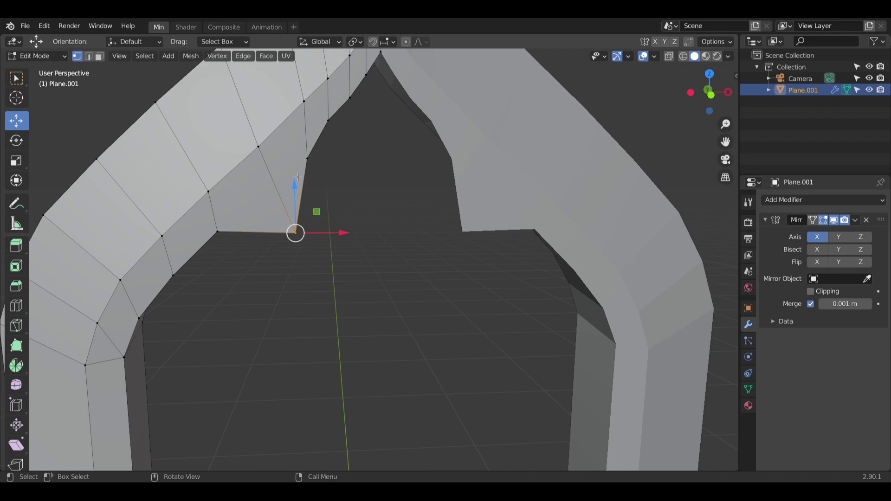
left_click_drag(294, 184, 296, 164)
left_click(307, 158)
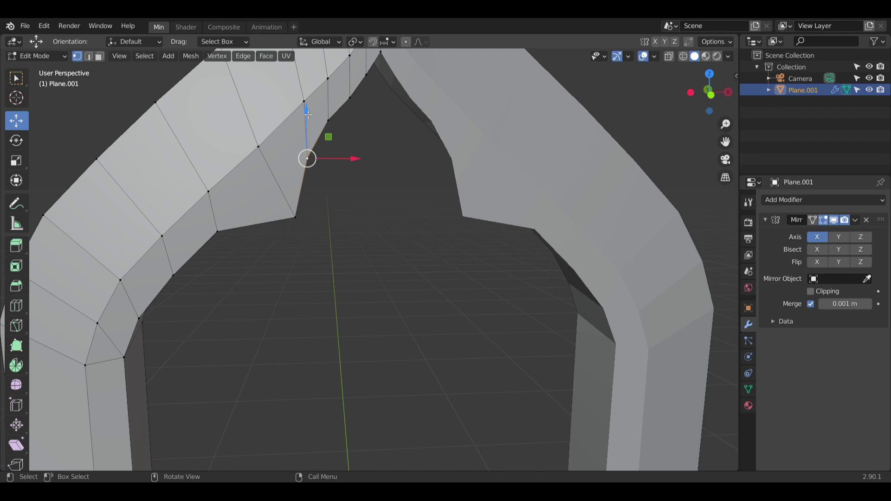
left_click_drag(308, 114, 308, 112)
left_click_drag(351, 159, 350, 157)
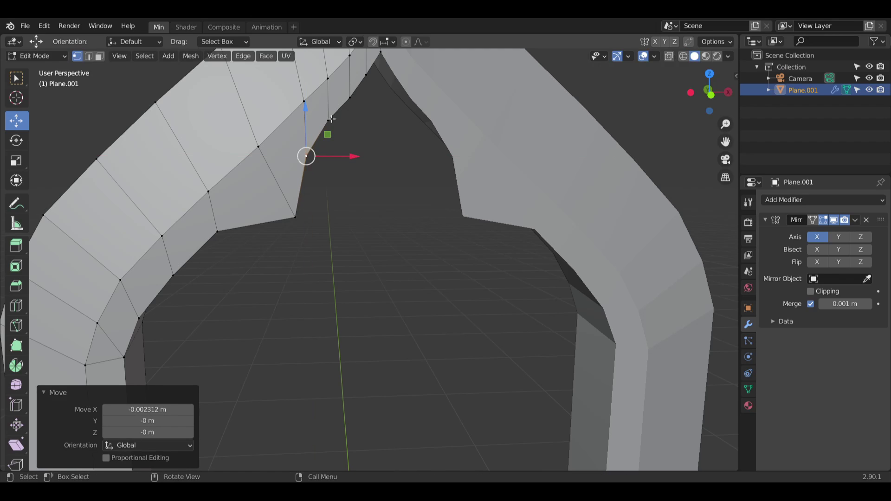
Step: Nudge the second inner vertex above the protruding point slightly outward in X, and the one below it about -0.002 m in X
left_click(330, 120)
key("g")
key("x")
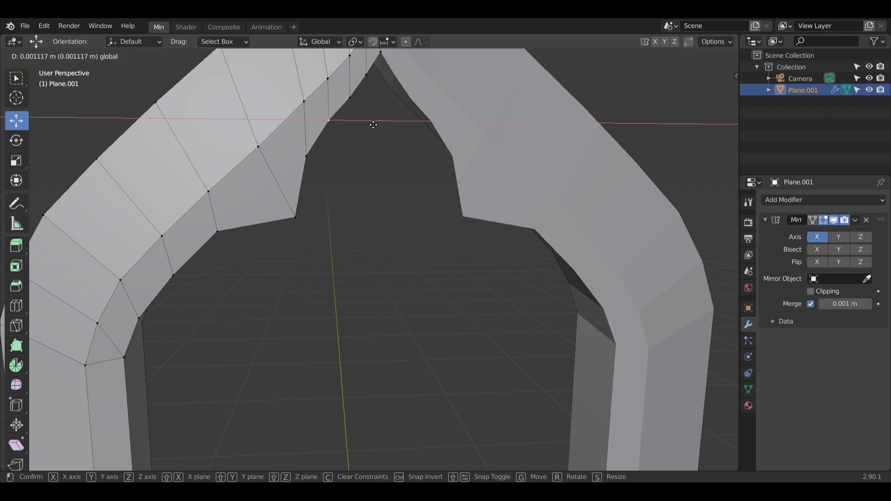
left_click(372, 124)
left_click(307, 156)
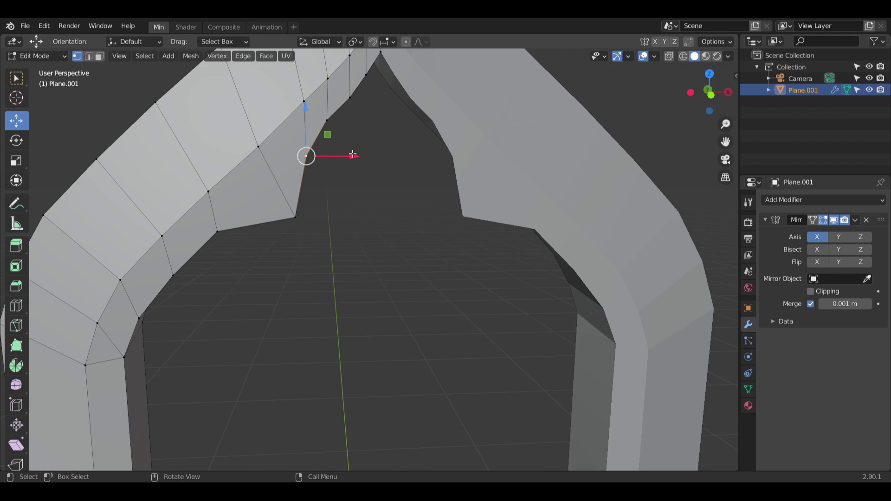
left_click_drag(351, 155, 350, 155)
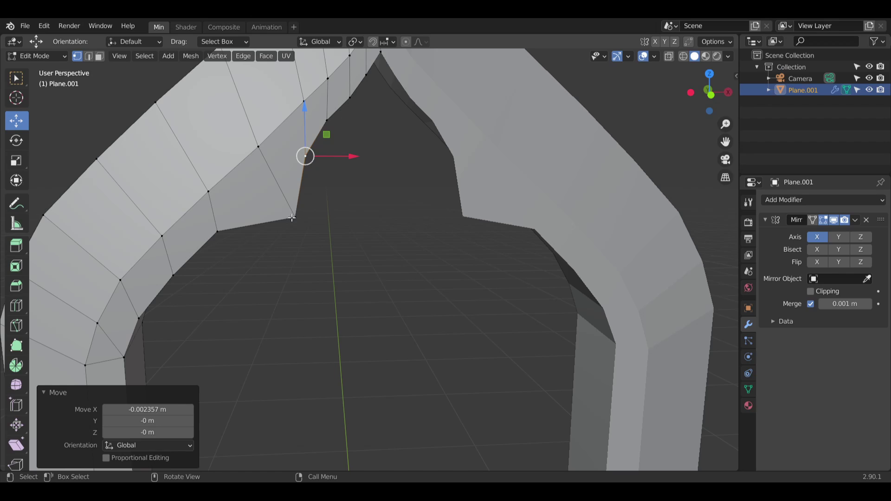
Step: Move the inner vertex just below the protruding point about 0.033 m inward in X and raise it about 0.021 m in Z, fine-tuning both
left_click(219, 228)
left_click_drag(280, 226, 292, 226)
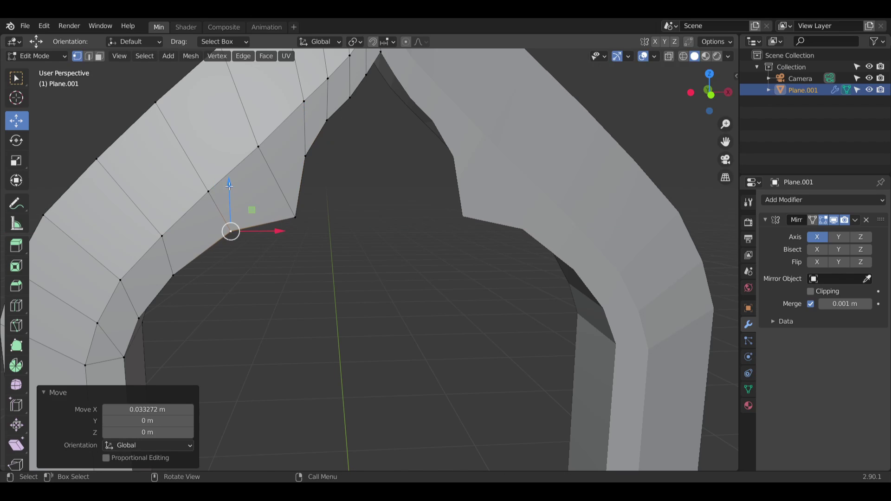
left_click_drag(229, 187, 227, 176)
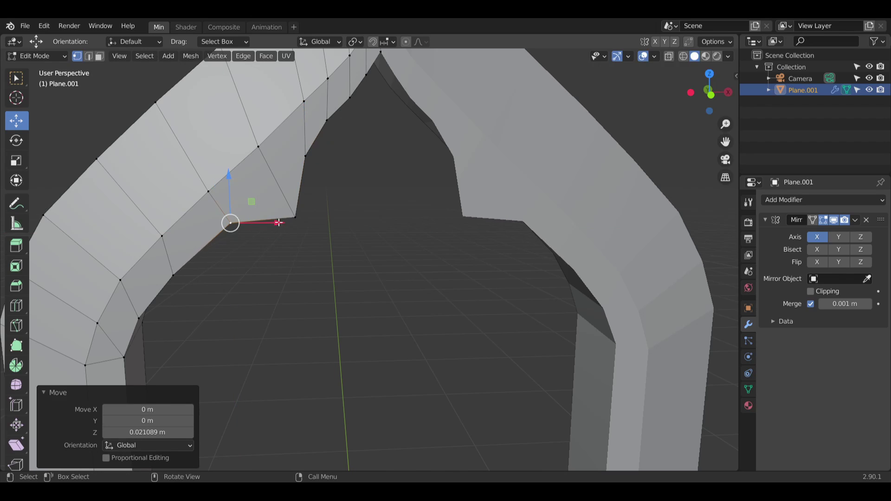
left_click_drag(280, 223, 281, 223)
left_click_drag(230, 173, 231, 170)
Step: Shift the second inner vertex below the protruding point slightly inward in X and raise it about 0.047 m in Z
middle_click_drag(250, 265, 297, 236, "shift")
left_click(256, 244)
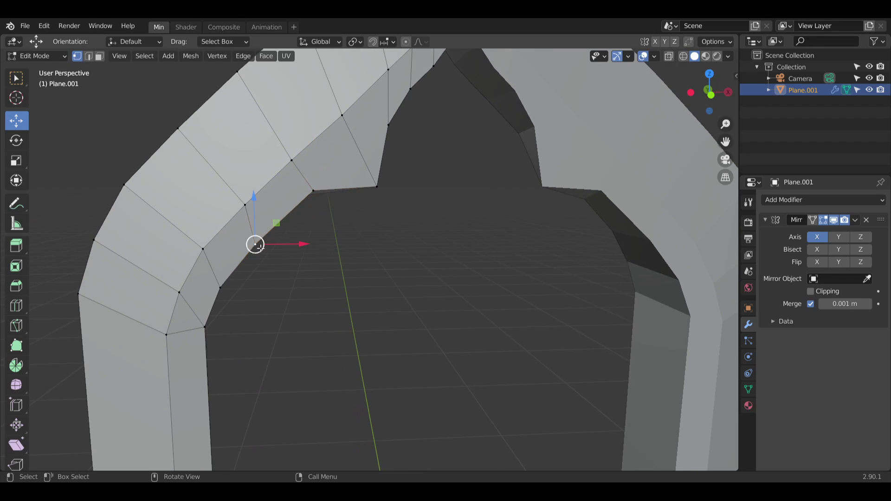
left_click_drag(292, 244, 299, 244)
left_click_drag(253, 201, 262, 176)
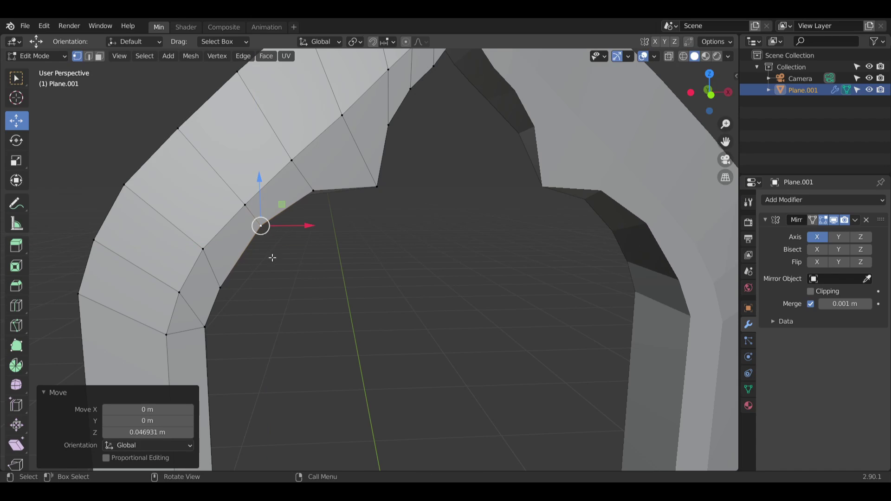
Step: Raise the inner vertex just above the pillar corner about 0.02 m in Z, fine-tune its height and X position, and deselect it
middle_click_drag(254, 300, 278, 235, "shift")
left_click(258, 214)
left_click_drag(239, 182, 245, 168)
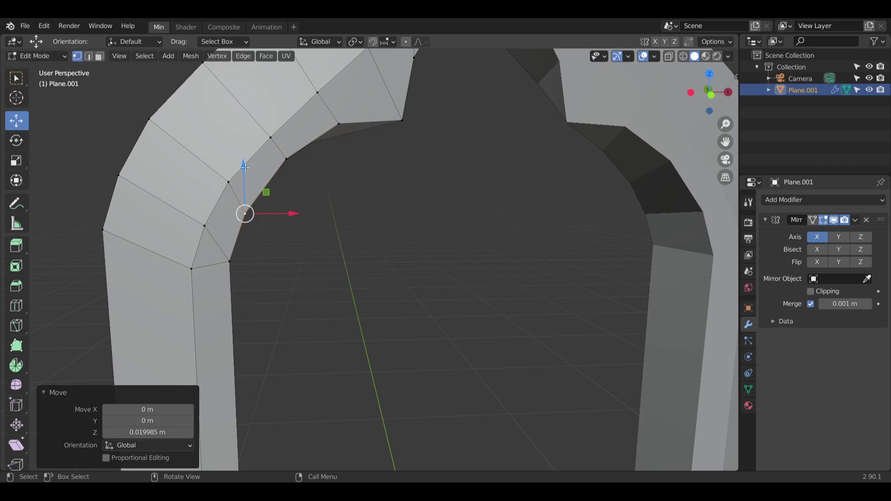
left_click_drag(290, 216, 289, 214)
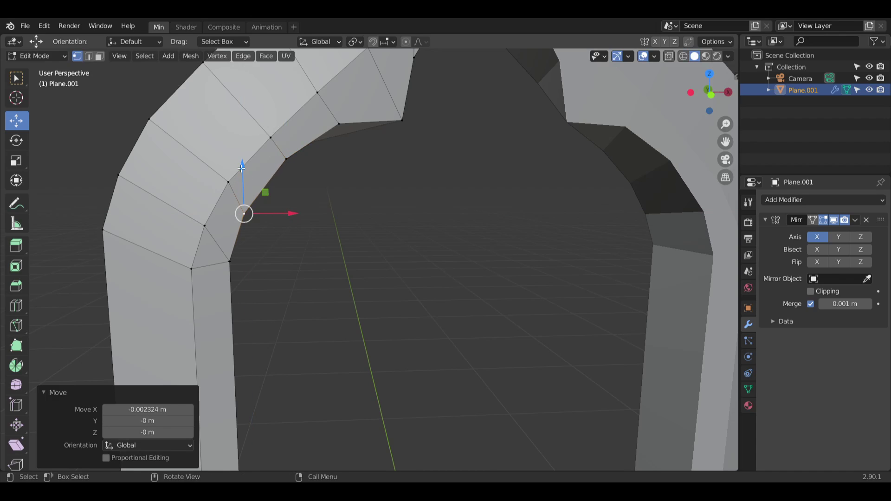
left_click_drag(242, 168, 242, 162)
left_click_drag(290, 209, 291, 209)
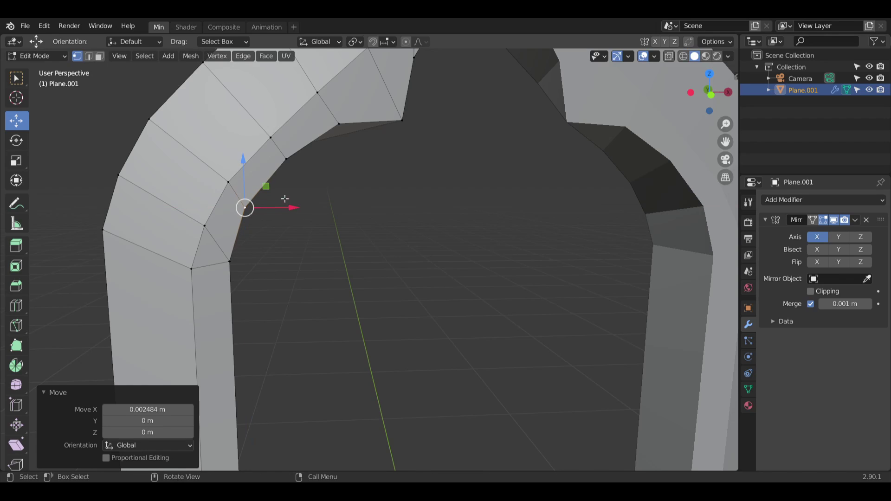
left_click_drag(244, 164, 244, 162)
left_click_drag(295, 208, 298, 208)
left_click(346, 177)
Step: Fill a triangular depth face between the protruding vertex and the two neighbouring back-edge vertices
middle_click_drag(341, 189, 381, 198)
scroll(348, 182, "down", 2)
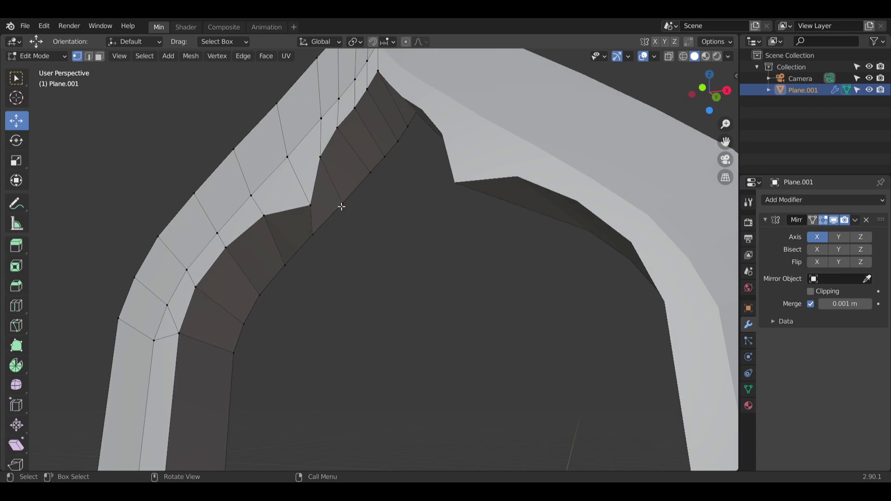
scroll(344, 201, "up", 5)
left_click(304, 108)
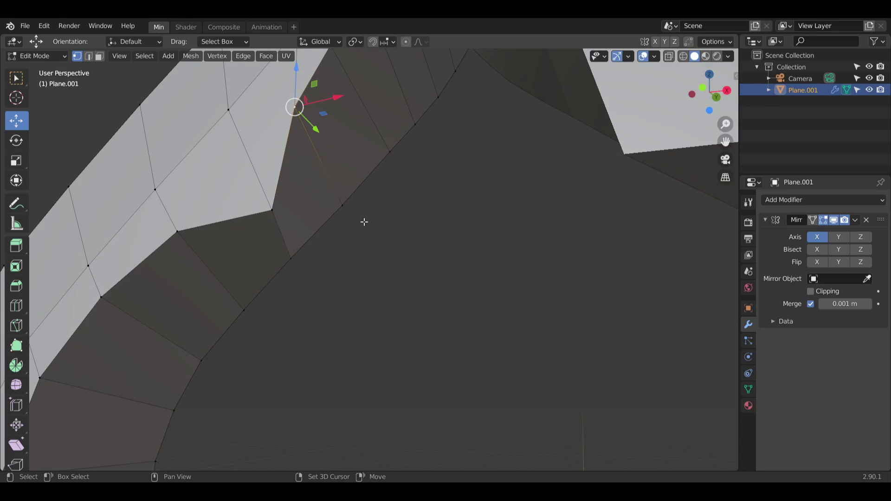
left_click(270, 209)
left_click(342, 204, "shift")
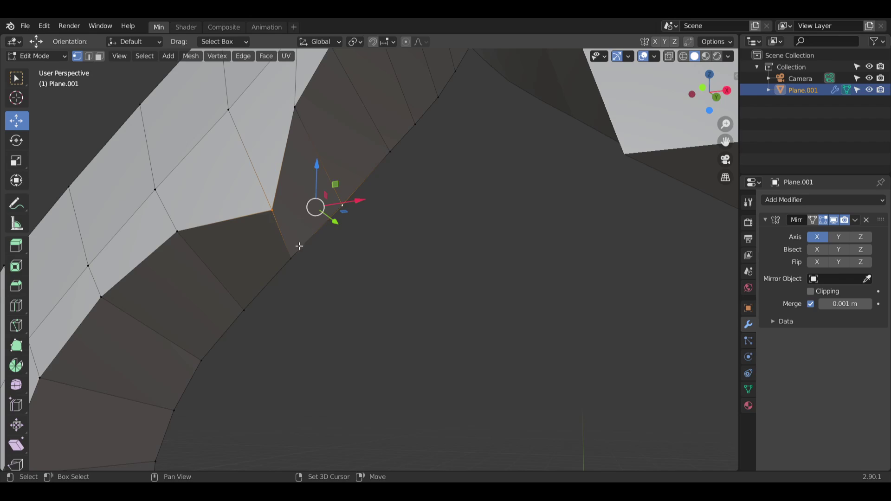
left_click(291, 257, "shift")
key("f")
key("alt+a")
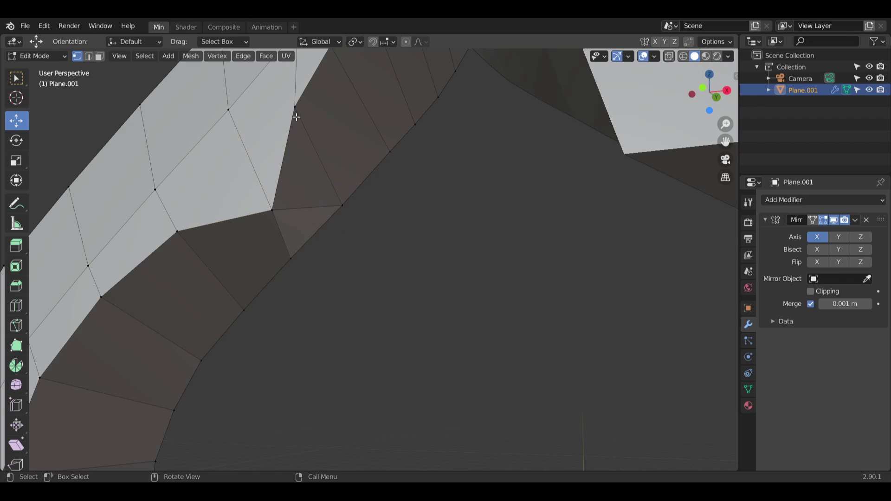
Step: Fill a triangular depth face between the protruding vertex, the inner vertex above it and their shared back-edge vertex
left_click(294, 109)
left_click(342, 204, "shift")
left_click(275, 205, "shift")
key("f")
key("alt+a")
middle_click_drag(343, 244, 376, 208)
scroll(385, 189, "down", 6)
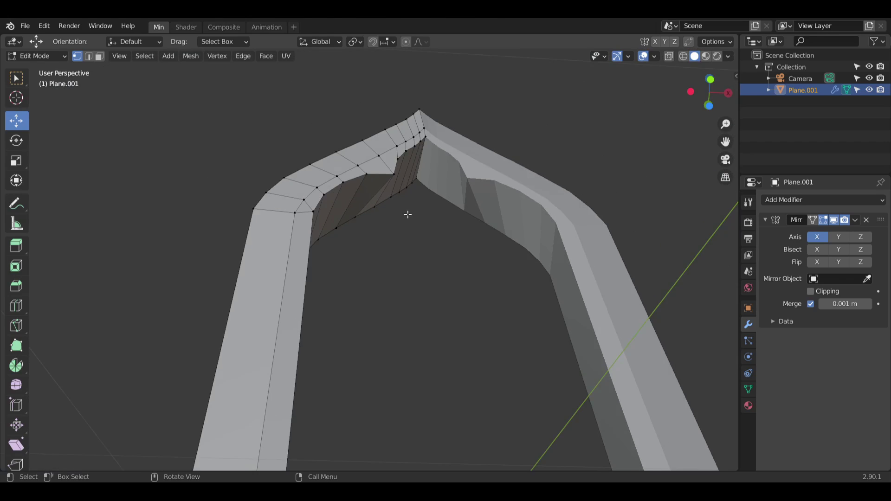
Step: Move the vertex at the cusp's tip on the arch's front inner edge slightly outward along X and up along Z
middle_click_drag(408, 215, 402, 280)
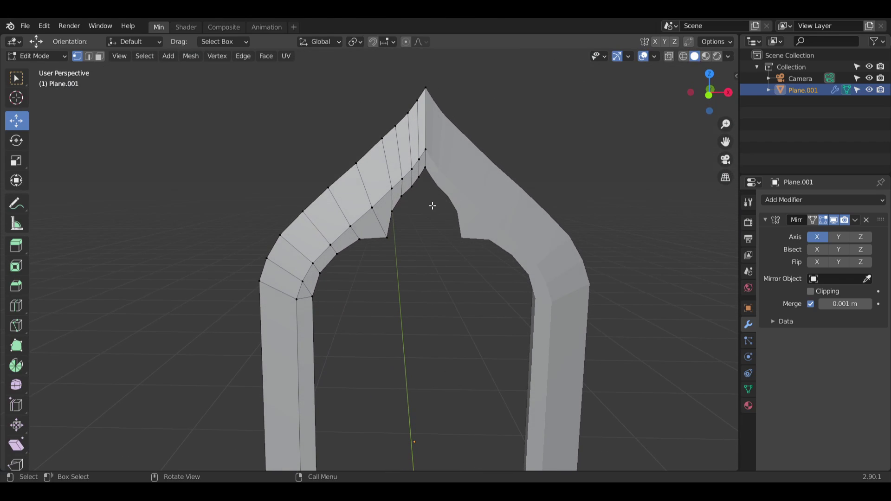
scroll(433, 204, "up", 5)
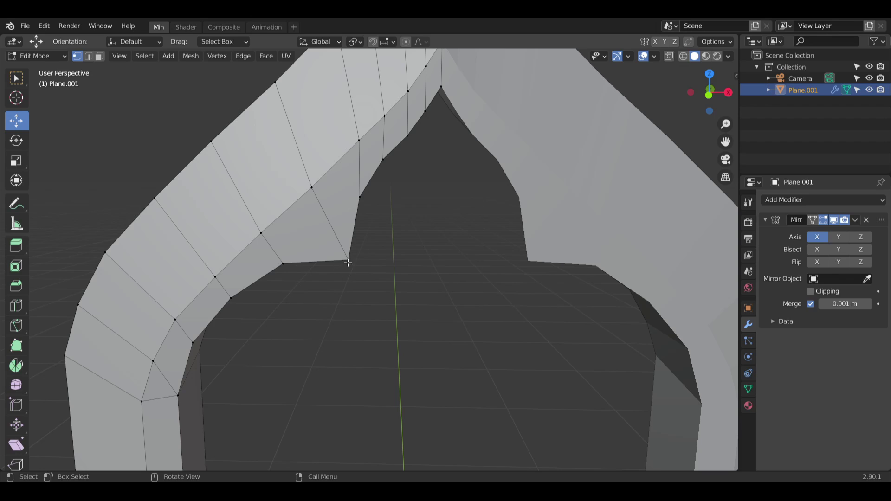
left_click_drag(399, 257, 384, 259)
left_click_drag(335, 213, 337, 208)
left_click_drag(379, 257, 385, 258)
Step: Lower the first vertex above the cusp tip slightly and move it about -0.029 m along X
left_click(359, 198)
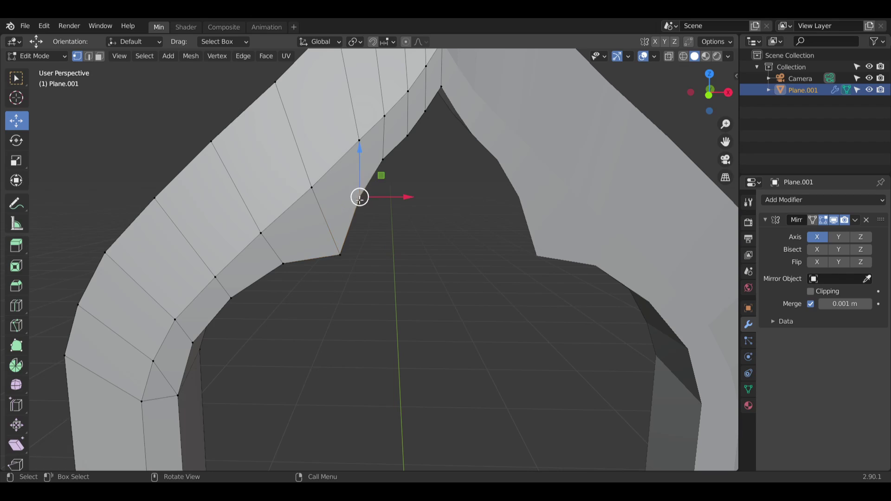
left_click_drag(360, 149, 360, 158)
left_click_drag(409, 204, 394, 210)
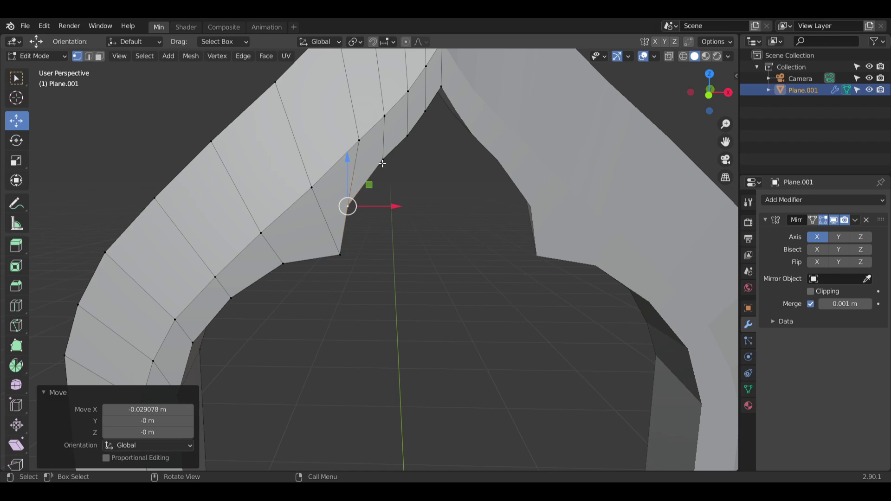
Step: Reposition the second vertex above the cusp tip slightly downward and outward to smooth the inner curve, and clear the selection
left_click(383, 159)
left_click_drag(384, 116, 386, 124)
left_click_drag(421, 165, 410, 168)
left_click_drag(374, 123, 372, 115)
left_click(426, 234)
Step: Move the rear vertex behind the cusp tip toward the arch's centre along X, finishing with an offset of about 0.048 m
scroll(459, 310, "down", 5)
middle_click_drag(459, 310, 368, 210, "shift")
scroll(360, 213, "up", 5)
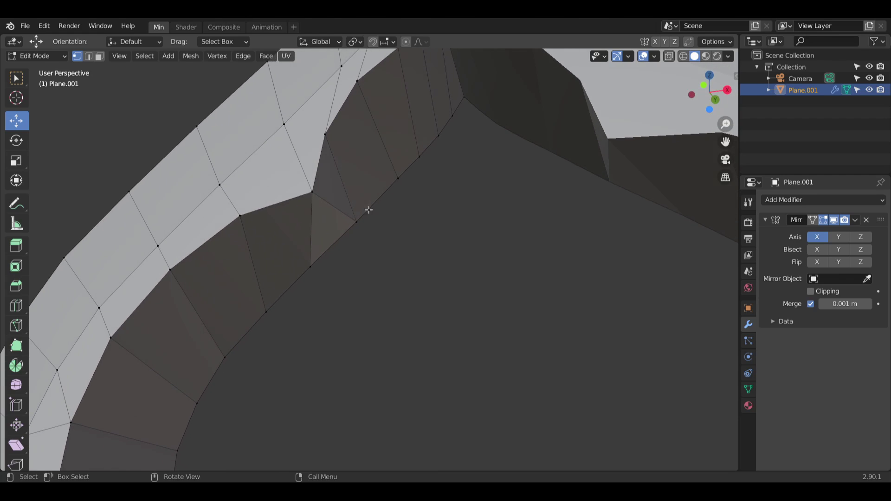
middle_click_drag(360, 263, 364, 294)
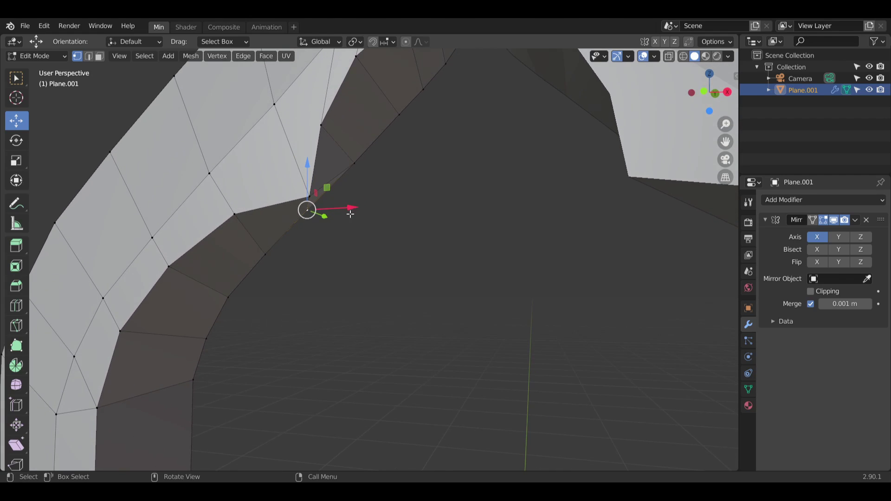
left_click_drag(348, 206, 371, 210)
mouse_move(371, 210)
middle_mouse_down()
mouse_move(364, 229)
mouse_move(319, 252)
mouse_move(327, 256)
mouse_move(366, 195)
middle_mouse_up()
left_click_drag(366, 194, 377, 193)
middle_click_drag(377, 193, 350, 236)
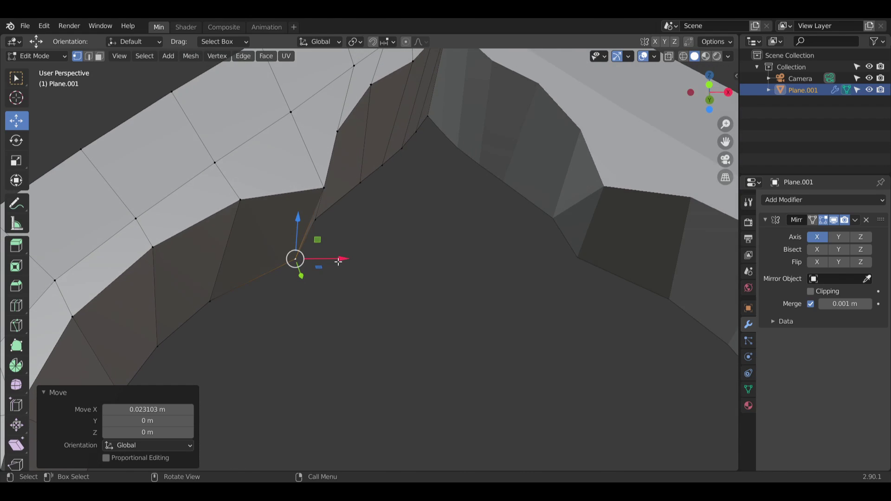
left_click_drag(338, 262, 359, 261)
middle_click_drag(379, 239, 342, 263)
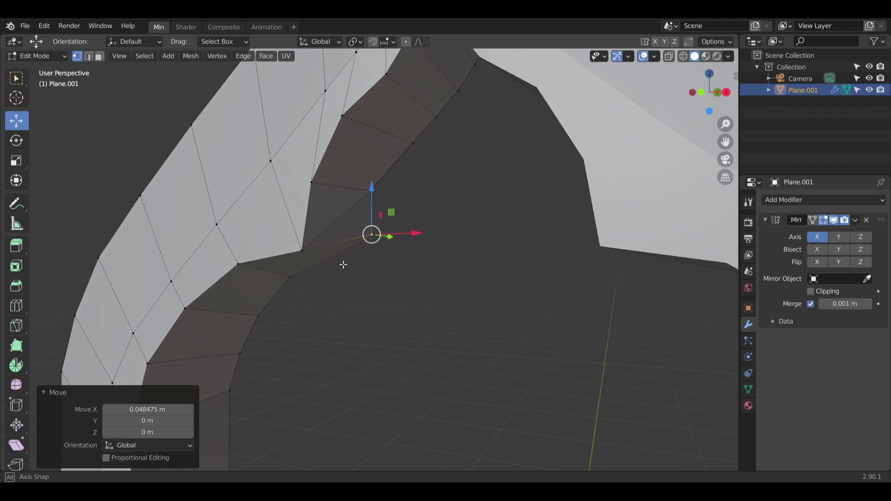
Step: Nudge the rear cusp vertex back by about 0.0105 m along X
left_click(374, 187)
left_click(376, 237)
left_click_drag(406, 240, 400, 235)
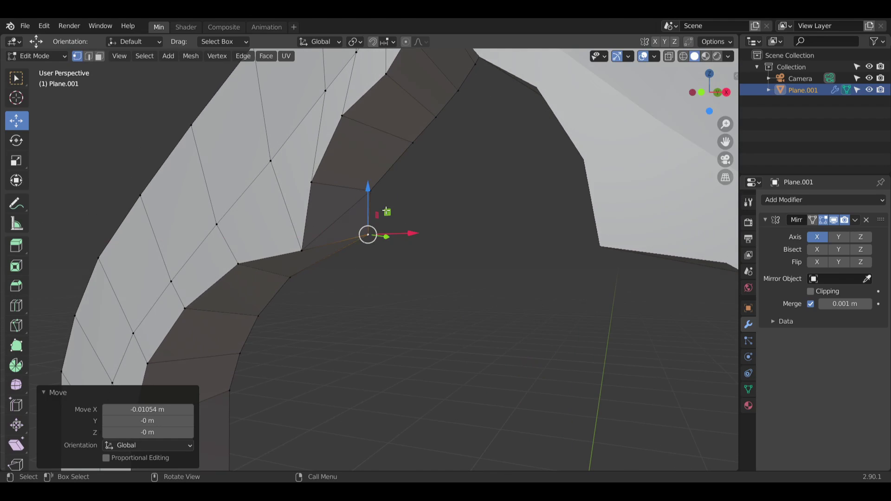
Step: Delete the two triangular faces on the arch's inner side just above the cusp tip
left_click(100, 57)
left_click(354, 199)
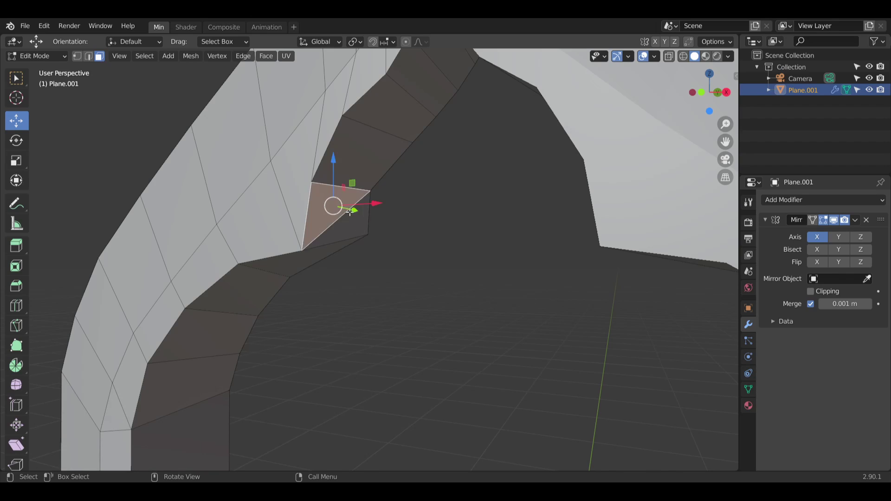
left_click(356, 215, "shift")
key("x")
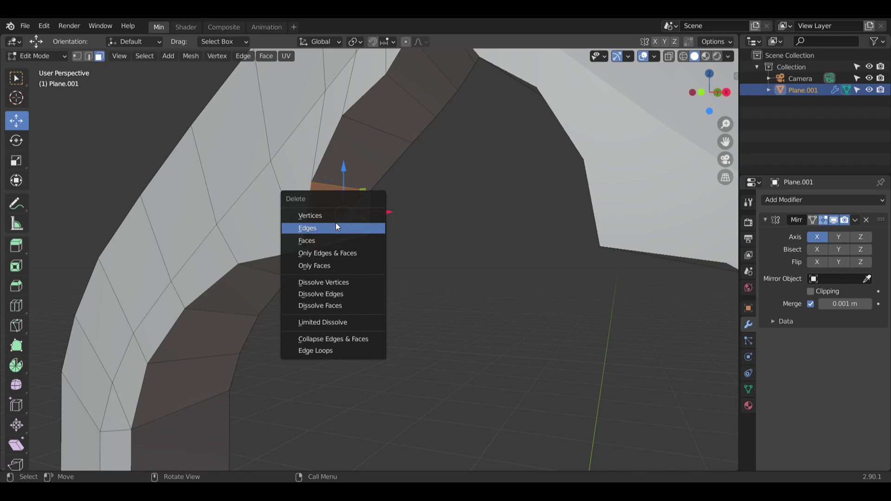
left_click(323, 239)
middle_click_drag(383, 271, 400, 284)
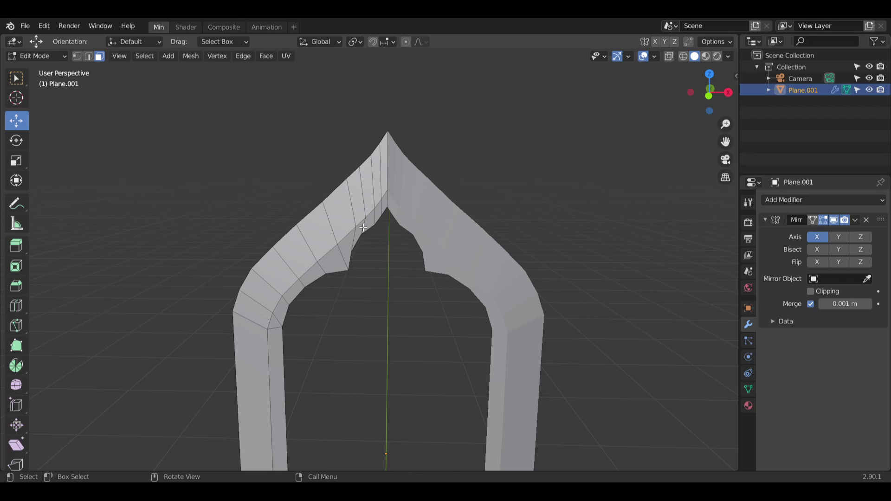
Step: Select the front face loop, the inner bevel faces and the pillar's inner strip, and move them about 0.164 m along Y
left_click(313, 234, "alt")
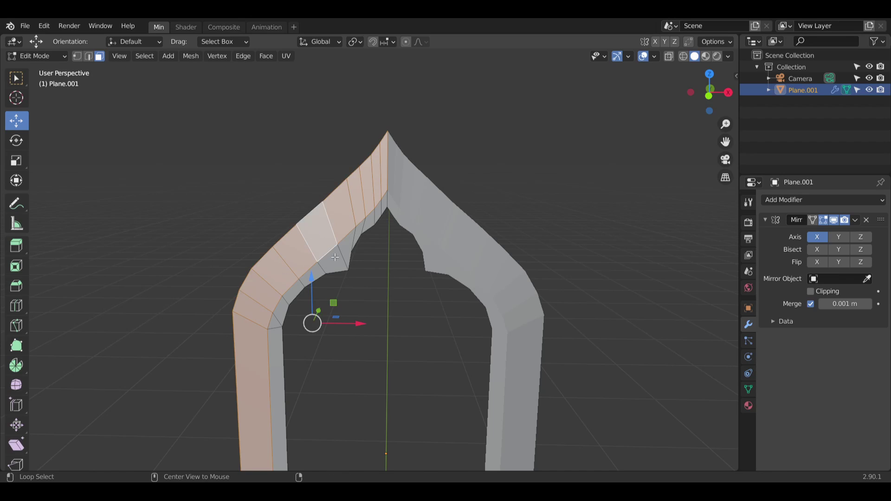
left_click(335, 258, "alt")
left_click(316, 233, "alt")
left_click(335, 263, "alt+shift")
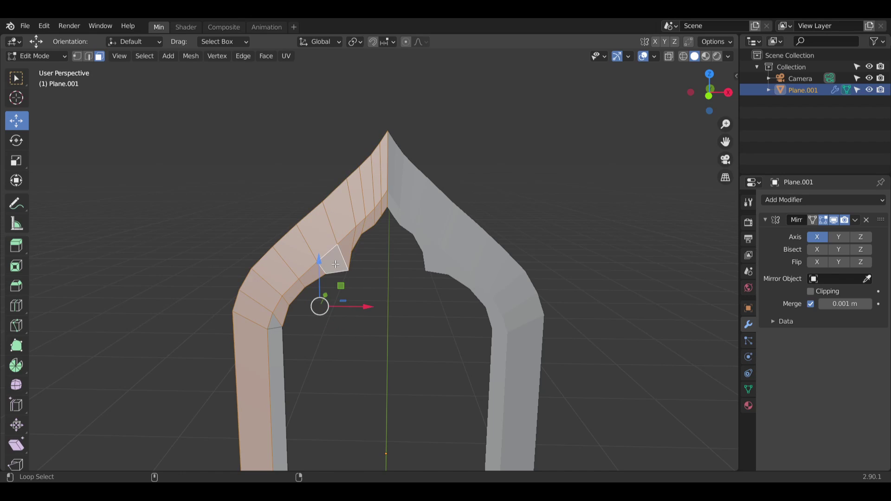
left_click(277, 349, "alt+shift")
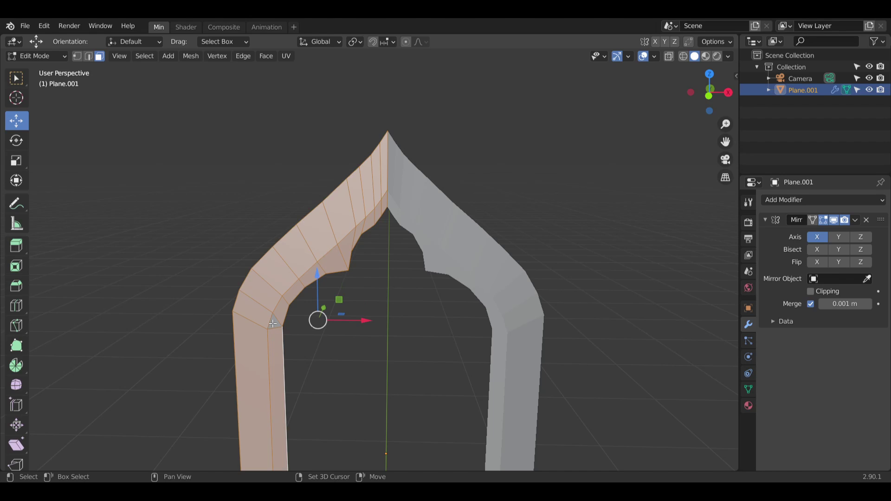
scroll(302, 342, "down", 4)
middle_click_drag(342, 377, 342, 211, "shift")
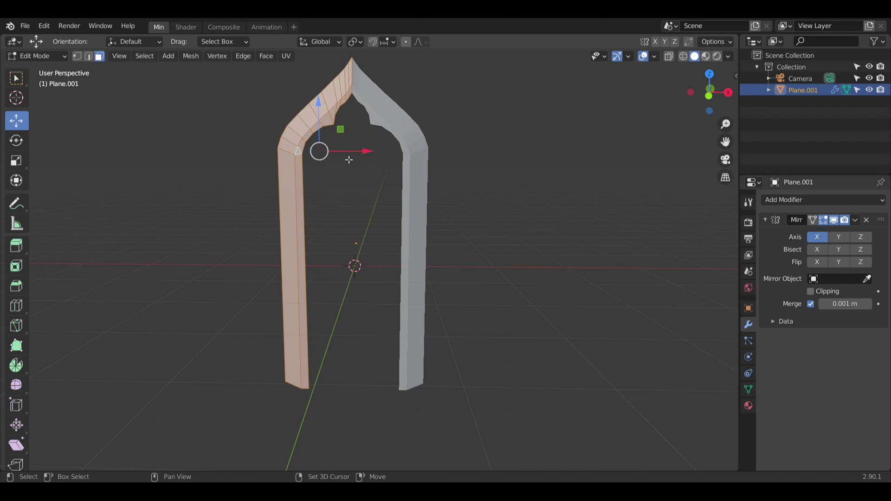
middle_click_drag(348, 160, 344, 248, "shift")
middle_click_drag(273, 213, 197, 227)
middle_click_drag(364, 240, 305, 246)
left_click_drag(394, 235, 408, 236)
middle_click_drag(419, 287, 473, 173)
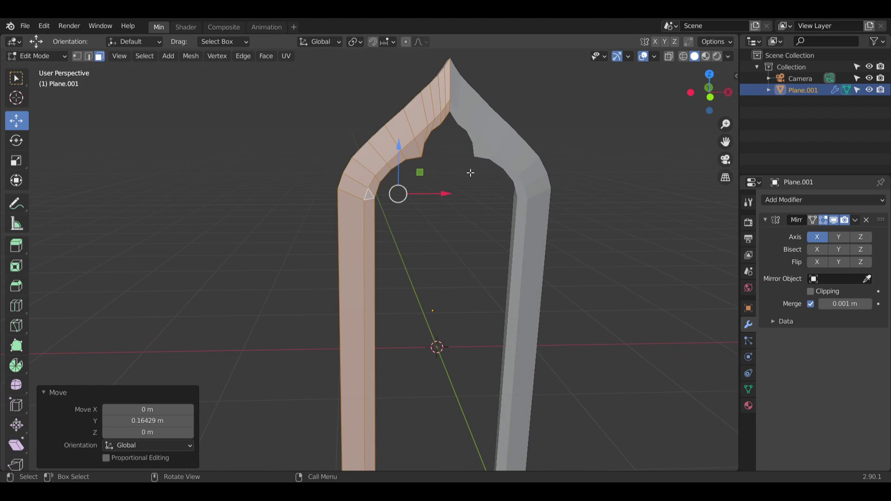
left_click(472, 172)
Step: Select the edge chain between the arch's front and inner bevel faces, including the pillar edge, and move it about -0.039 m along Y
key("2")
scroll(396, 171, "up", 2)
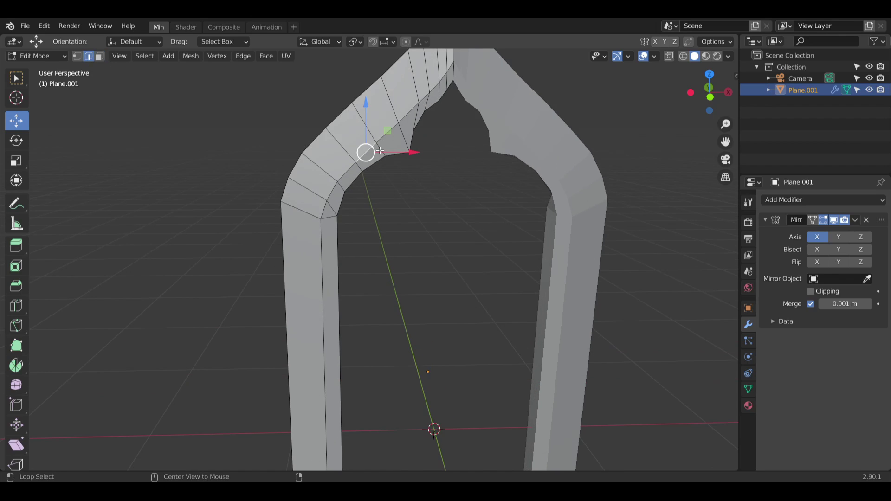
left_click(397, 125, "alt")
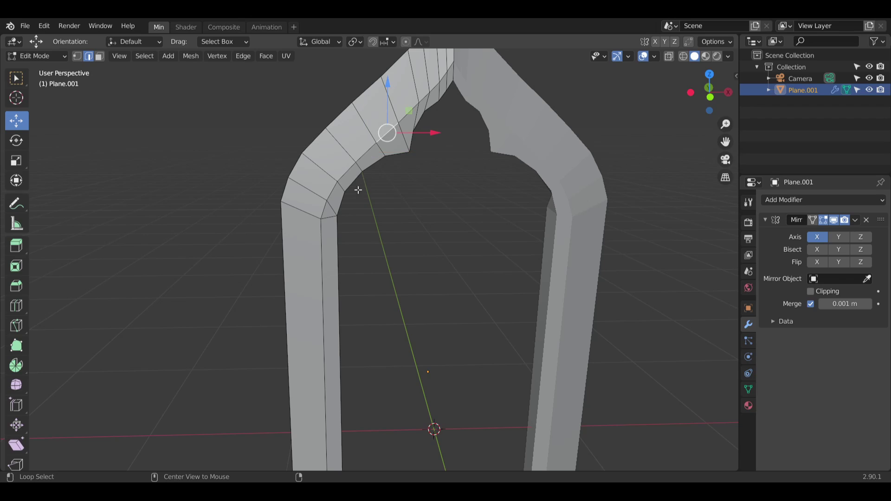
left_click(314, 241, "alt")
left_click(325, 202, "alt")
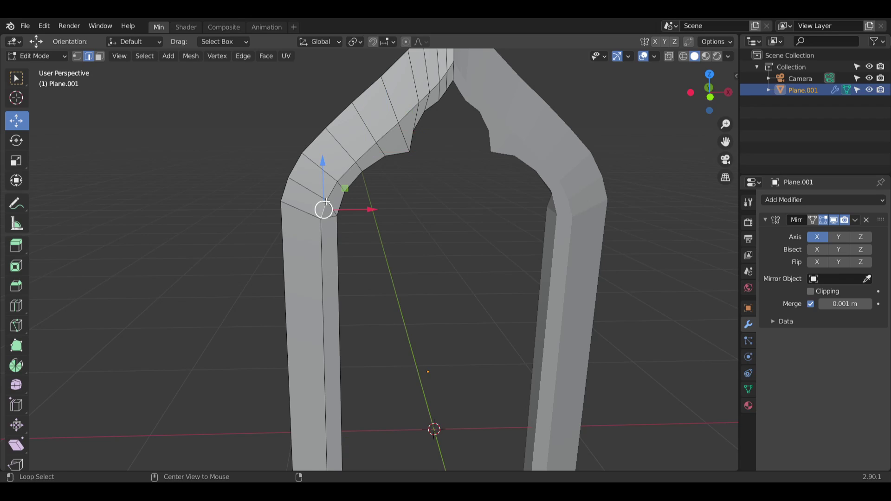
left_click(350, 171, "alt")
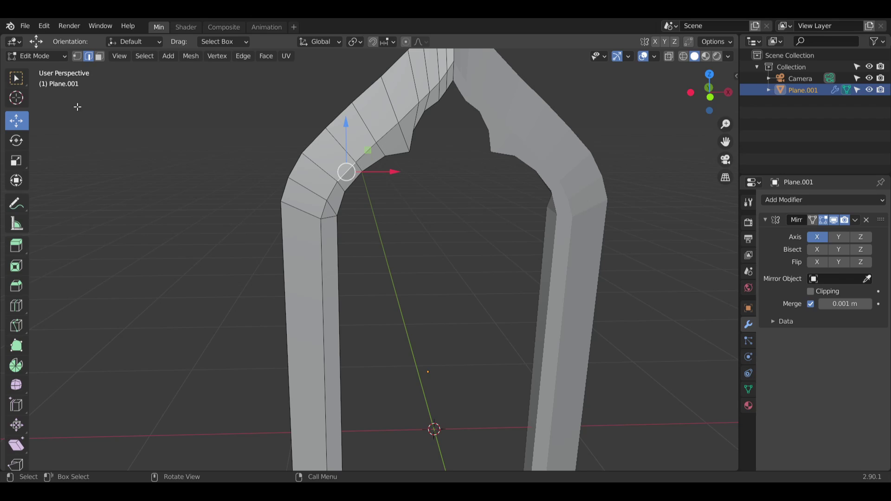
middle_click_drag(394, 138, 411, 127)
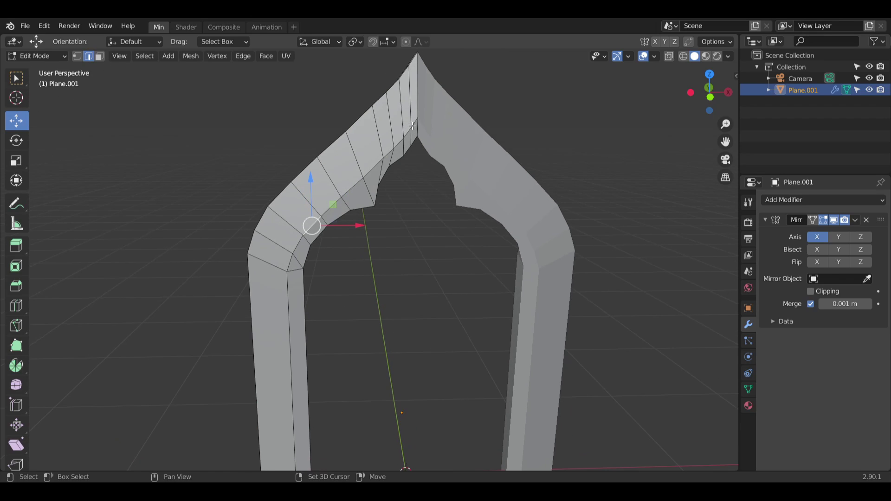
left_click(406, 134, "alt")
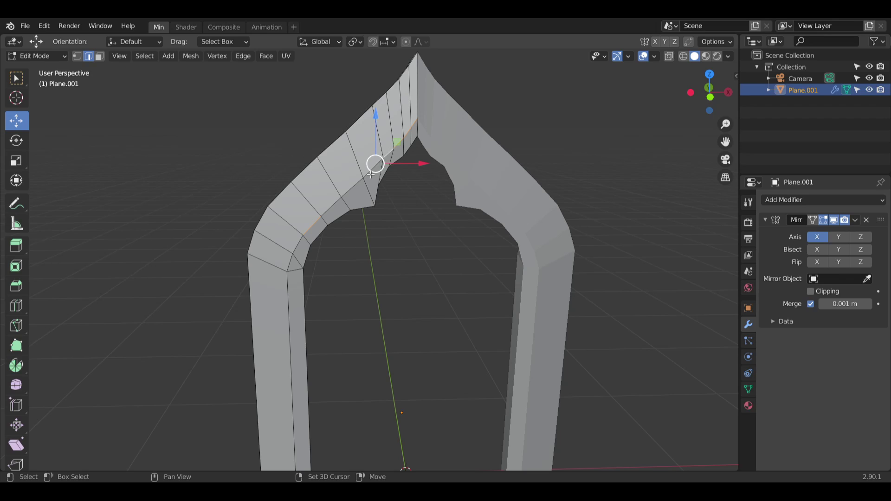
left_click(341, 200, "alt+shift")
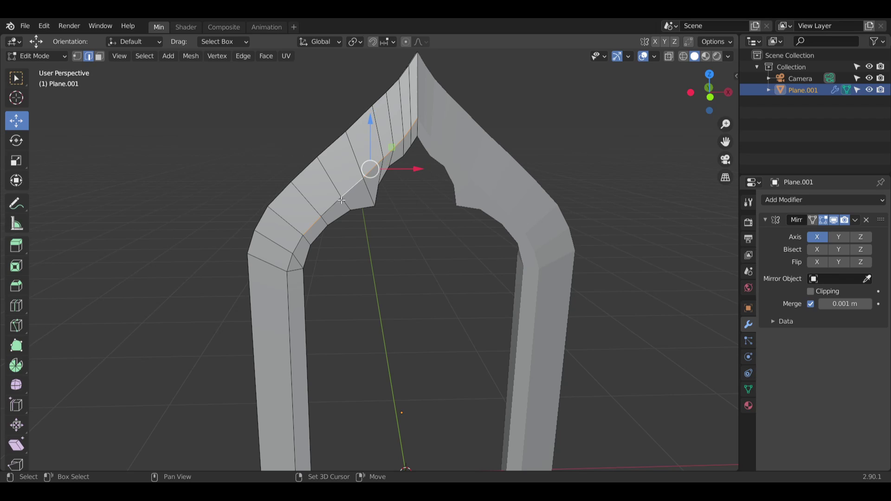
left_click(281, 260, "alt+shift")
left_click(291, 300, "alt+shift")
middle_click_drag(291, 299, 294, 279)
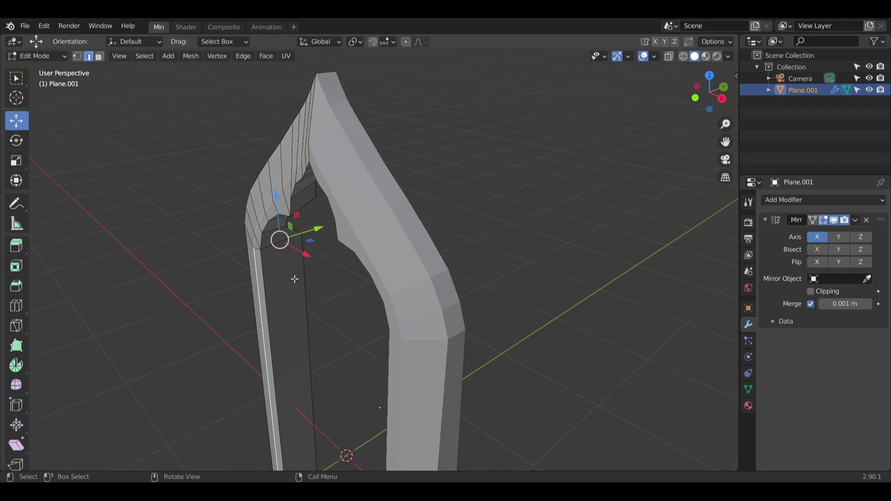
left_click_drag(316, 230, 308, 228)
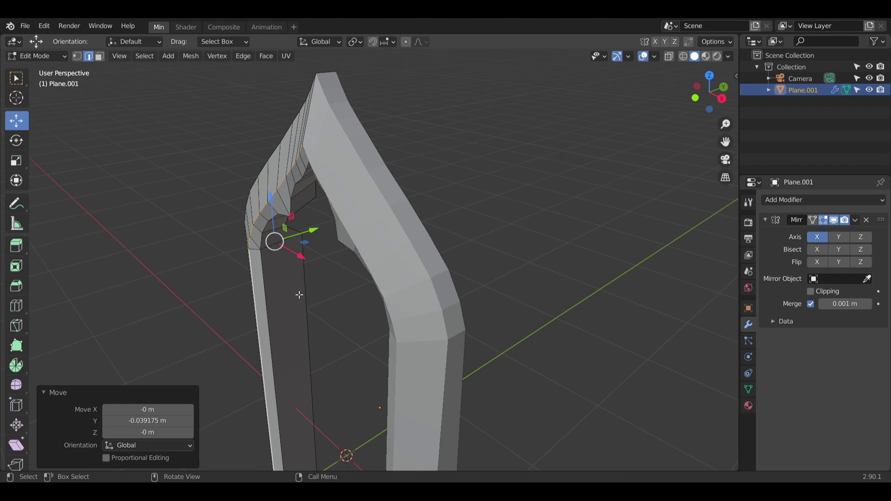
Step: Move the pillar's protruding rear inner edge about -0.153 m along Y
middle_click_drag(299, 293, 401, 269)
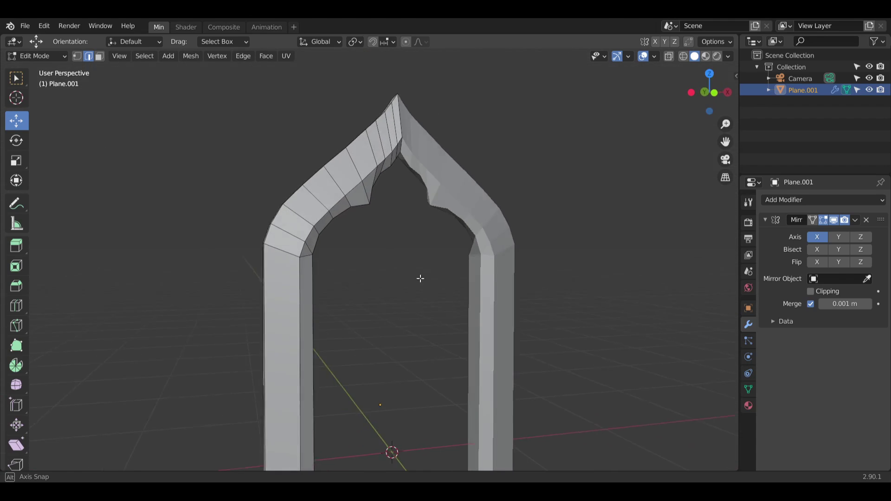
scroll(431, 163, "up", 5)
middle_click_drag(432, 164, 378, 228)
scroll(391, 277, "down", 4)
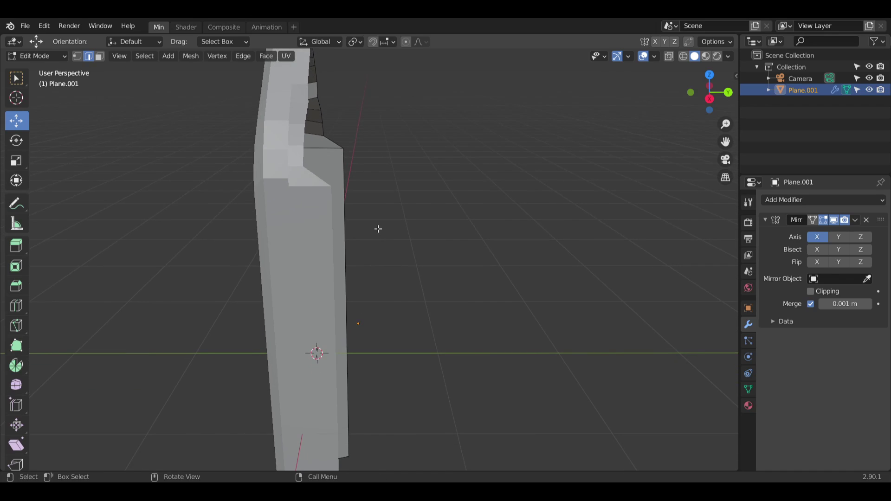
left_click(343, 181)
left_click_drag(401, 325, 383, 324)
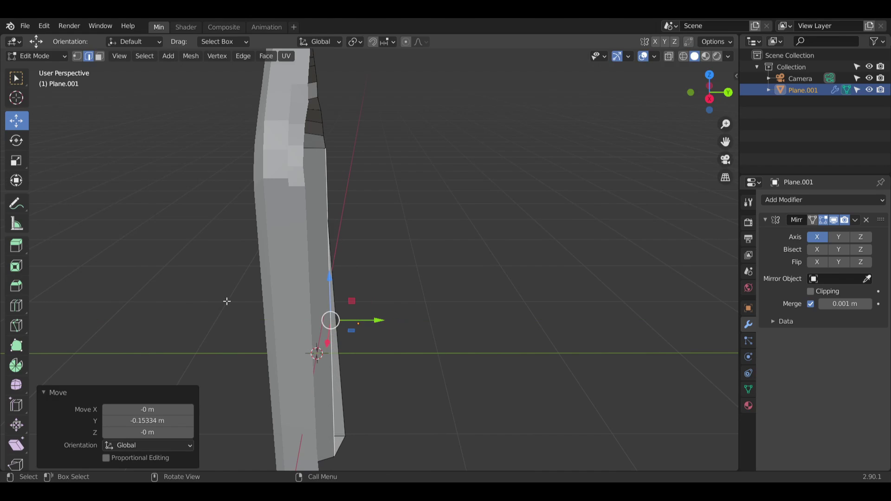
Step: Switch to vertex selection and examine the mirrored arch, cusps and pillars from several angles
middle_click_drag(226, 302, 382, 181)
scroll(398, 241, "down", 5)
mouse_move(398, 241)
middle_mouse_down()
mouse_move(412, 218)
mouse_move(392, 247)
middle_mouse_up()
scroll(390, 245, "up", 4)
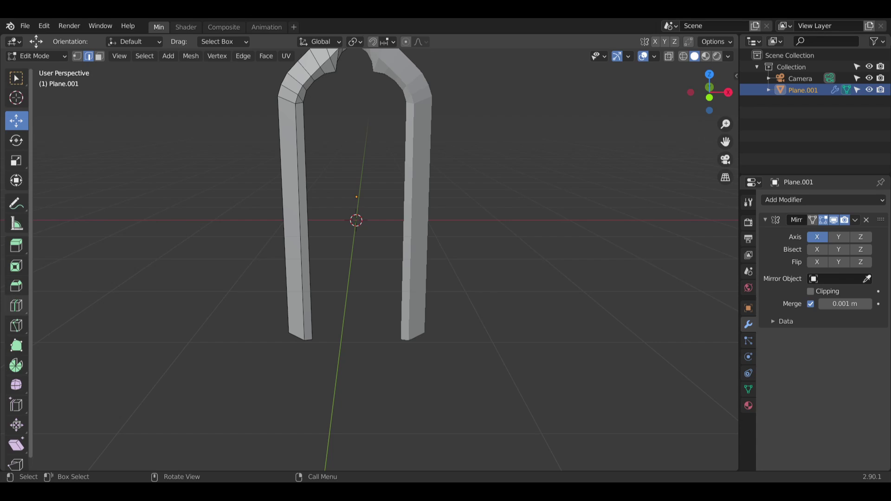
middle_click_drag(371, 208, 381, 168)
scroll(381, 165, "up", 2)
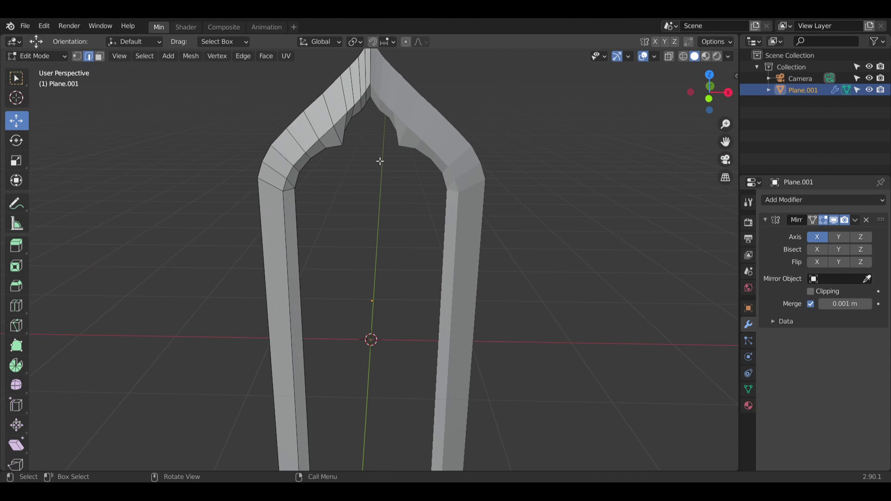
left_click(77, 55)
middle_click_drag(345, 160, 500, 164)
middle_click_drag(422, 125, 410, 198, "shift")
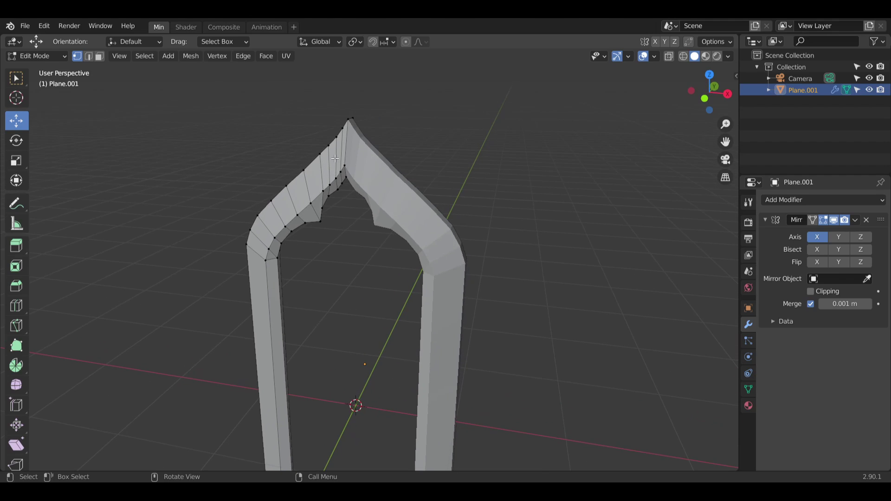
scroll(362, 213, "down", 4)
middle_click_drag(360, 250, 391, 189, "shift")
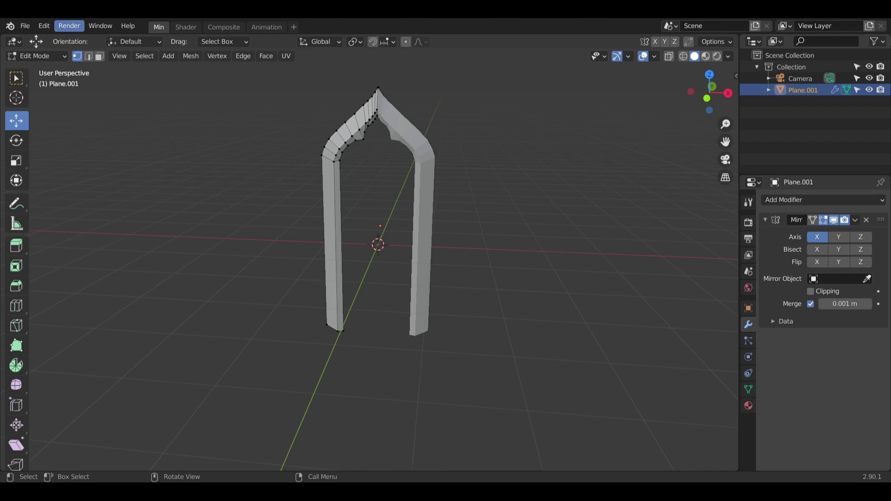
middle_click_drag(343, 180, 370, 151)
scroll(363, 155, "up", 5)
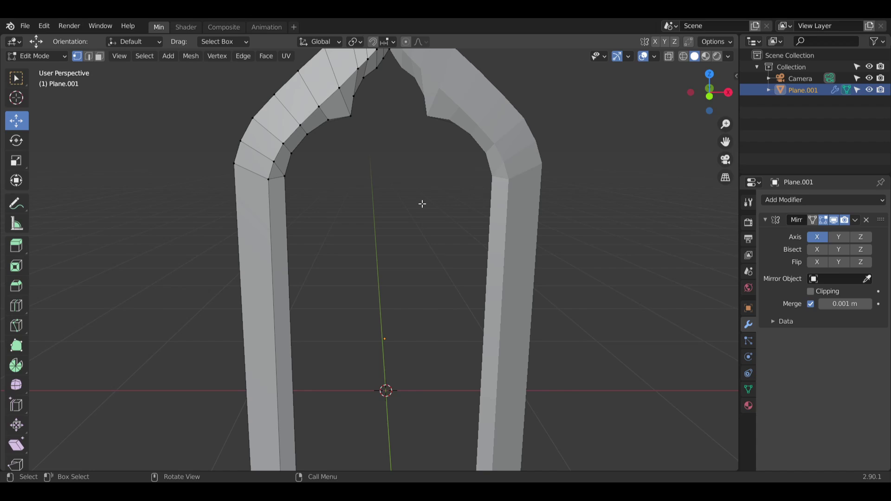
middle_click_drag(353, 213, 352, 203, "shift")
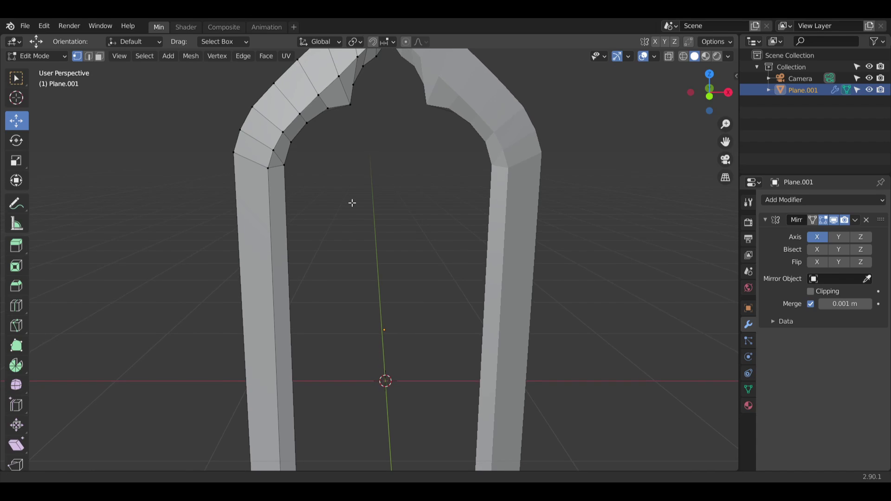
Step: Switch to Object Mode, deselect the arch and add a mesh circle to the scene
middle_click_drag(159, 133, 159, 159, "shift")
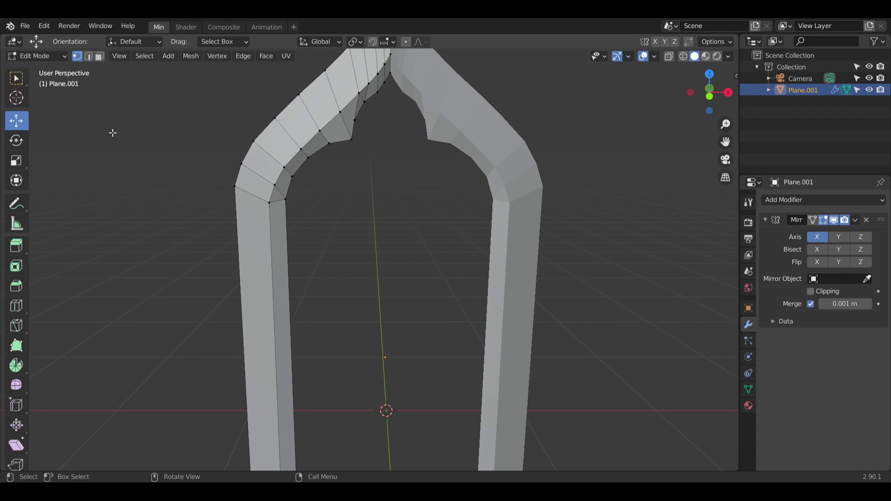
left_click(50, 56)
left_click(49, 68)
key("alt+a")
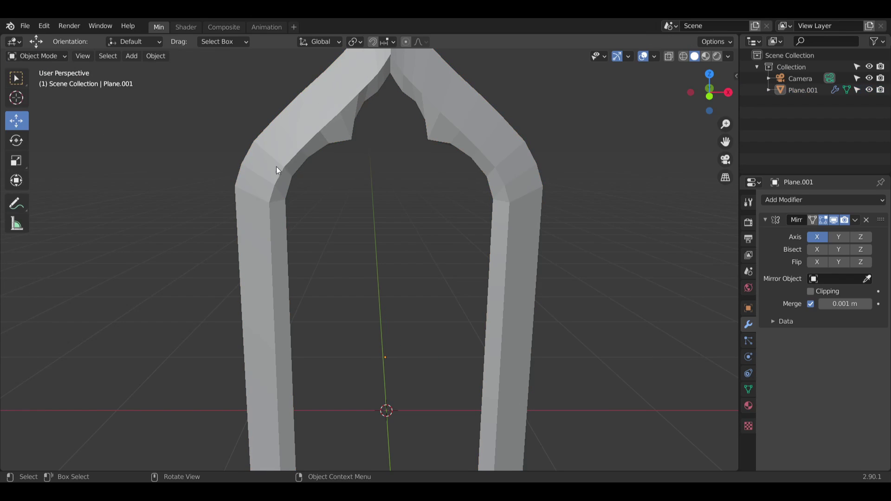
left_click(131, 56)
mouse_move(151, 66)
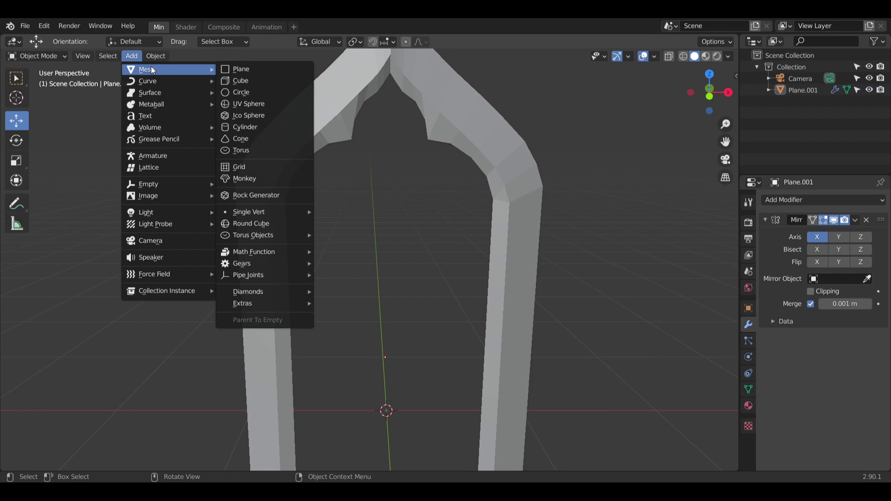
left_click(255, 86)
Step: Set the new circle's X rotation to 90° so that it stands upright between the pillars
middle_click_drag(405, 253, 401, 151, "shift")
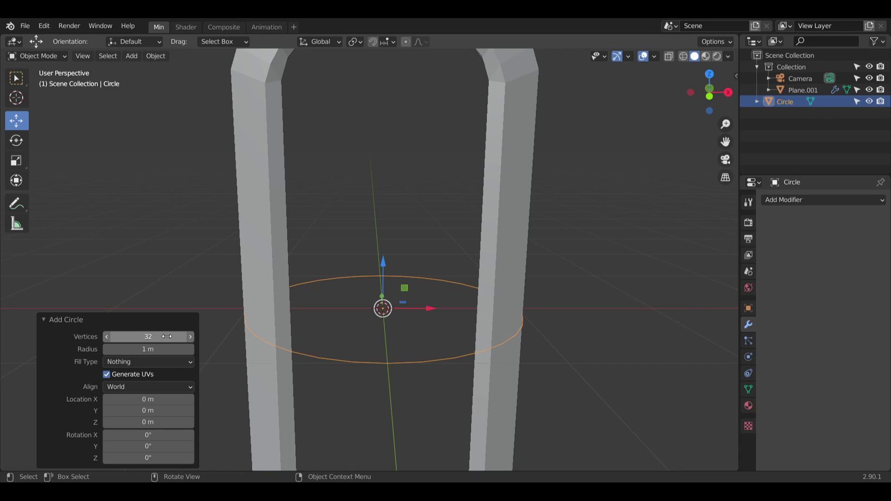
left_click(148, 434)
type("0d")
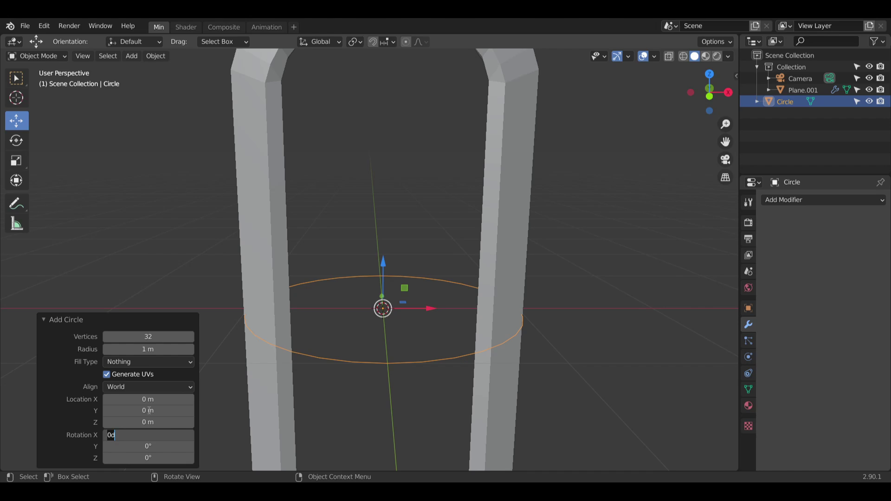
key("Return")
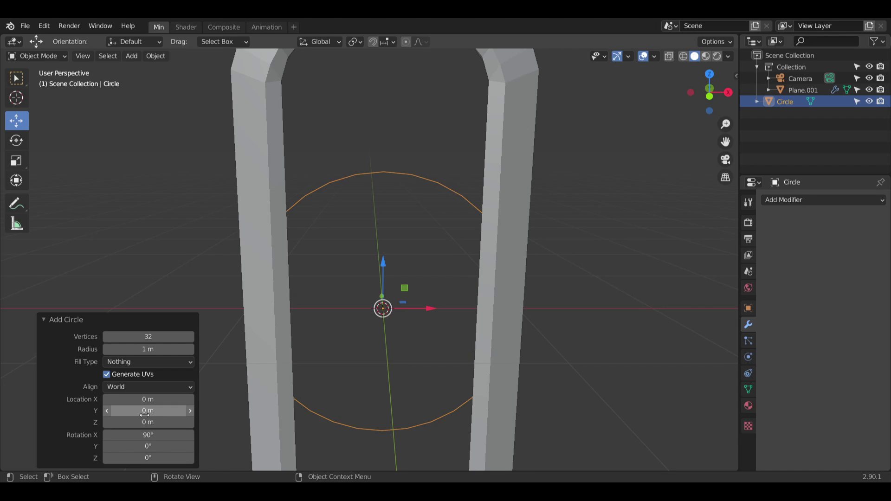
Step: Move the circle about 1.42 m up along Z and about -0.181 m along Y
left_click_drag(378, 262, 388, 60)
middle_click_drag(439, 91, 408, 344)
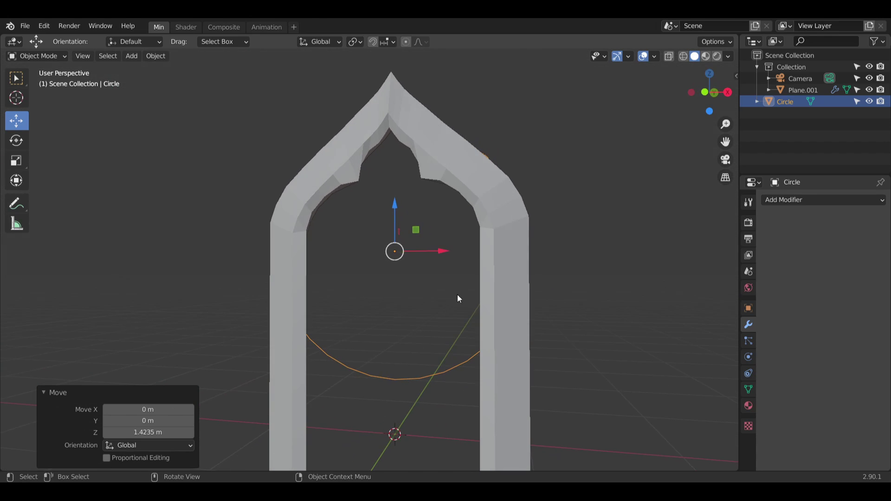
middle_click_drag(481, 271, 552, 245)
key("g")
key("y")
left_click(471, 251)
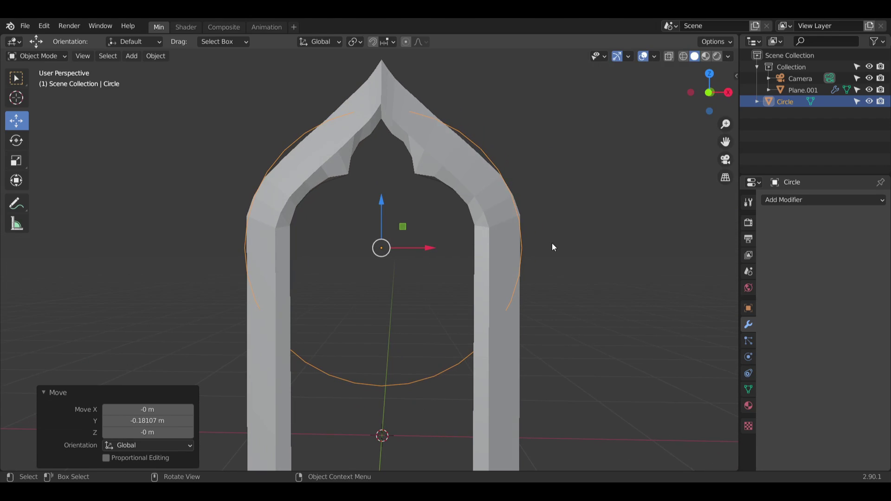
Step: Try an X scale of 0.5 on the circle, and settle on 0.7
left_click(748, 308)
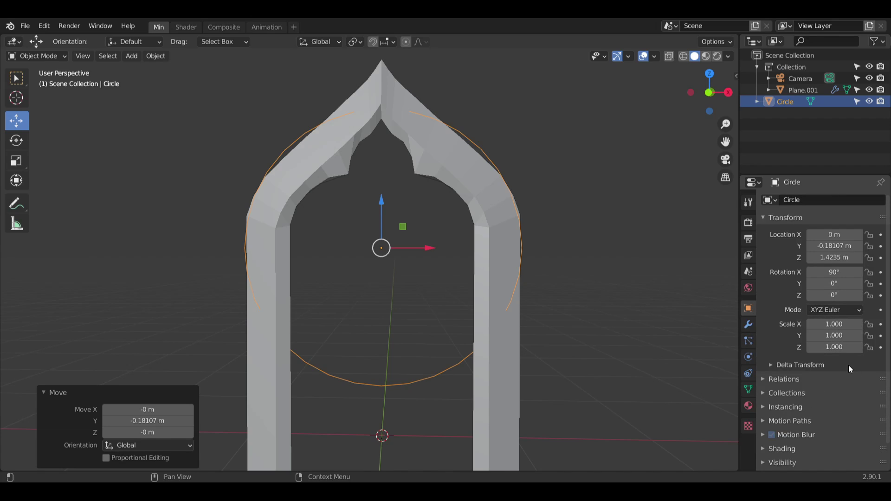
left_click(855, 323)
type("0.5")
key("Return")
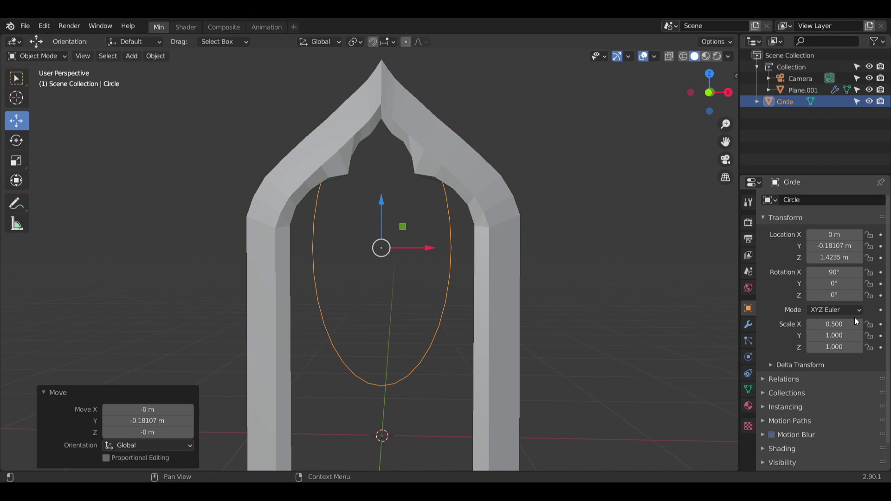
left_click(831, 324)
type(".")
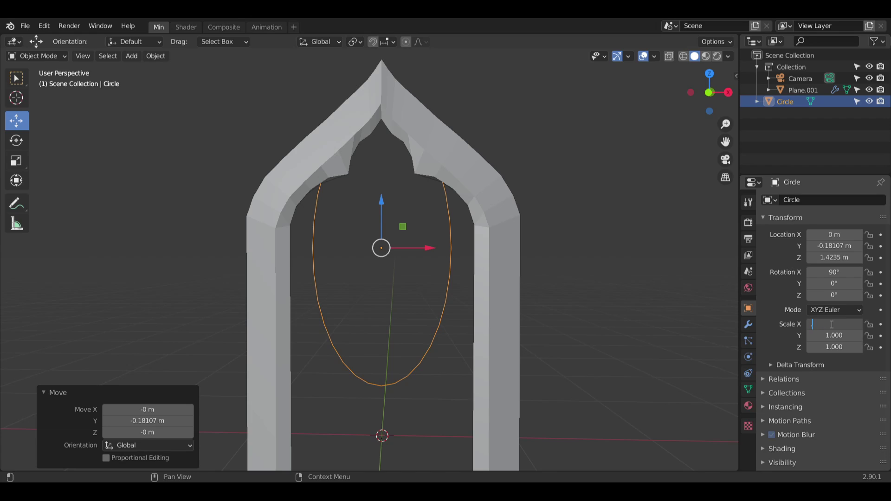
type("7")
key("Return")
Step: Set the circle's Y and Z scale to 0.7
left_click(834, 339)
type(".")
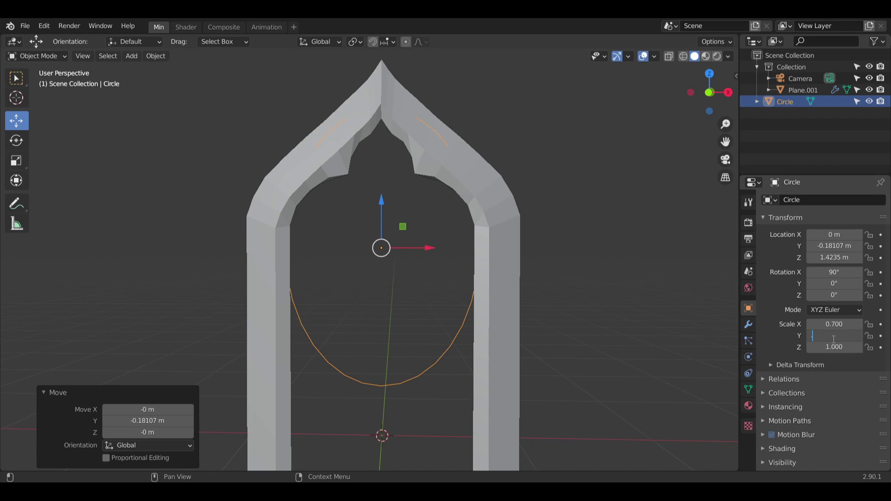
type("7")
key("Return")
left_click(841, 348)
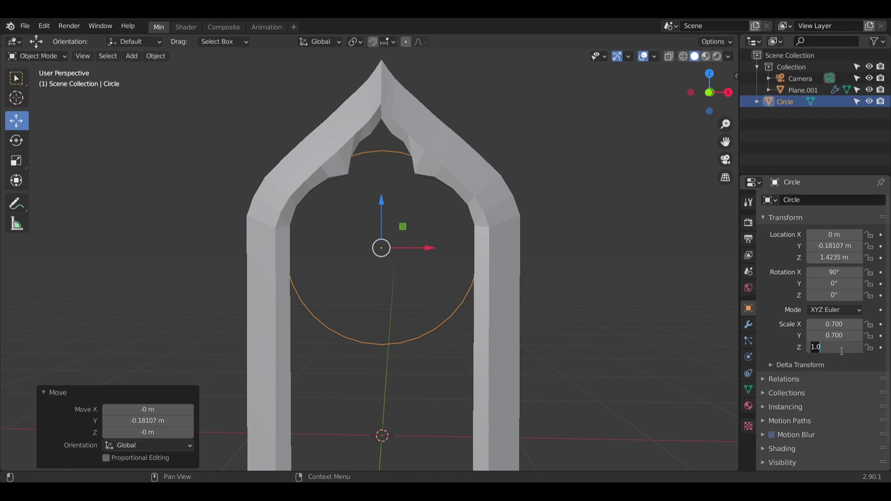
type(".7")
key("Return")
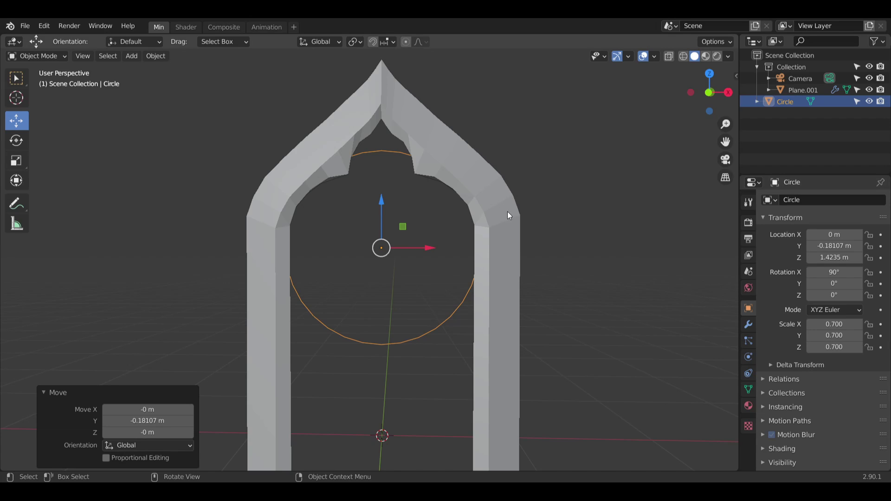
Step: Move the circle about 0.237 m up along Z and about 0.122 m along Y into the arch opening
left_click_drag(377, 203, 396, 167)
mouse_move(450, 172)
middle_mouse_down()
mouse_move(369, 208)
mouse_move(481, 168)
mouse_move(462, 176)
middle_mouse_up()
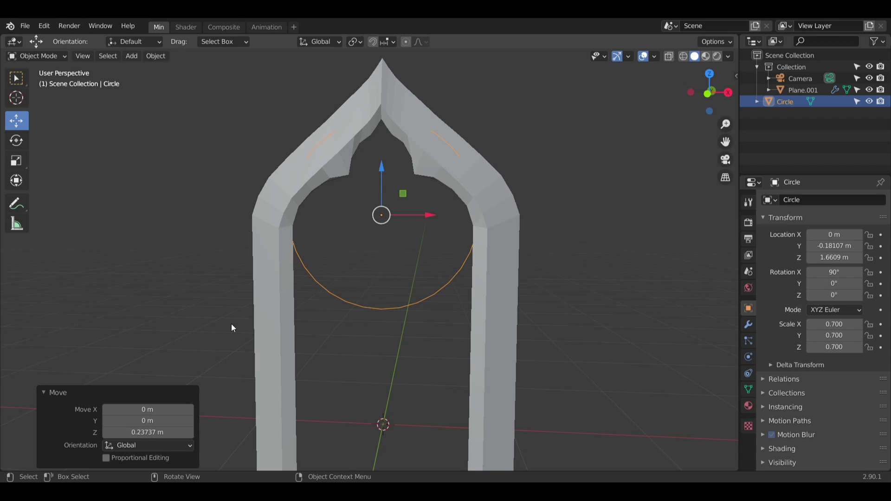
middle_click_drag(380, 215, 447, 208)
left_click_drag(439, 214, 457, 208)
middle_click_drag(457, 207, 586, 213)
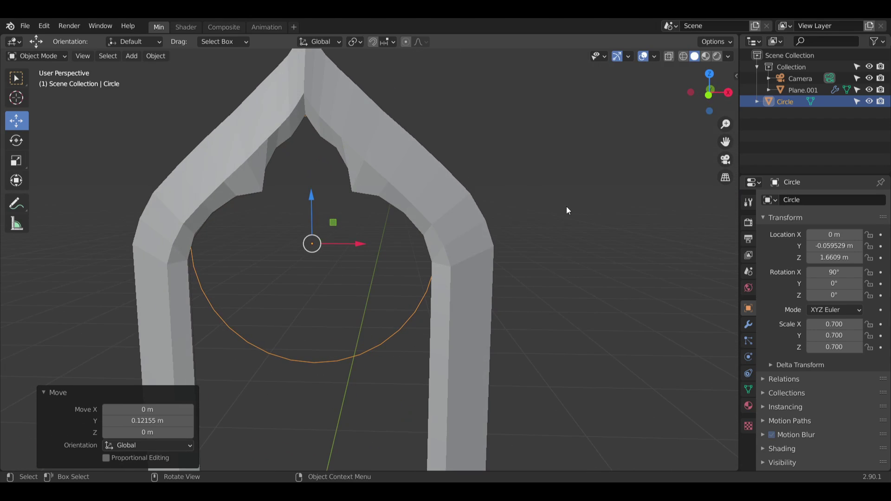
Step: Enter Edit Mode on the circle, fill its outline with a face and deselect it
key("ctrl")
left_click(261, 330)
left_click(302, 363)
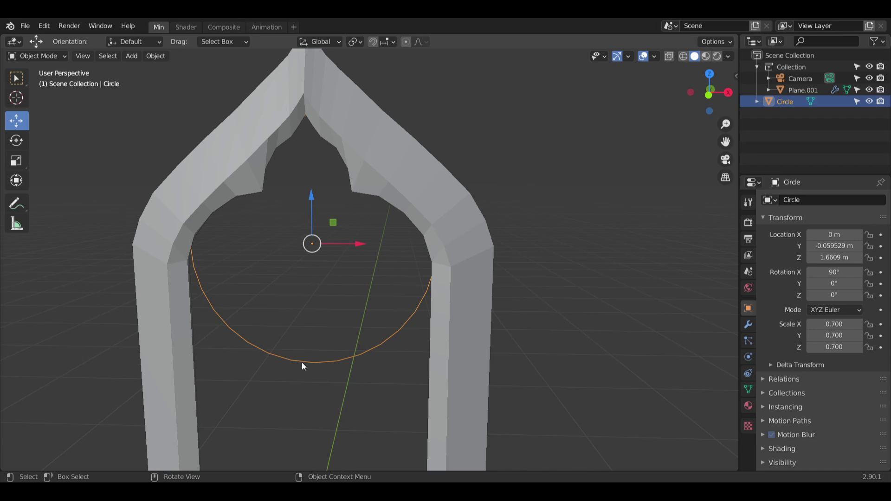
left_click(46, 57)
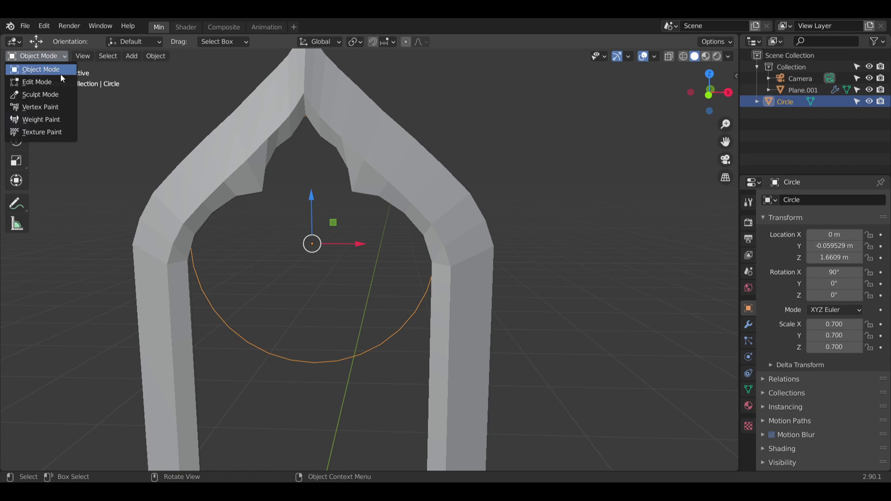
left_click(60, 83)
key("f")
left_click(355, 404)
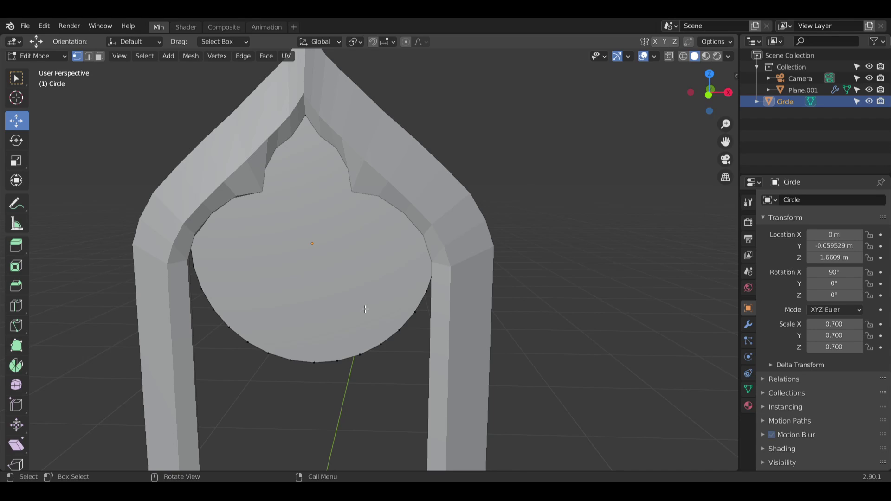
Step: Switch to face selection, select the circle's filled face and activate the Inset Faces tool
middle_click_drag(367, 382, 436, 334, "shift")
left_click(89, 58)
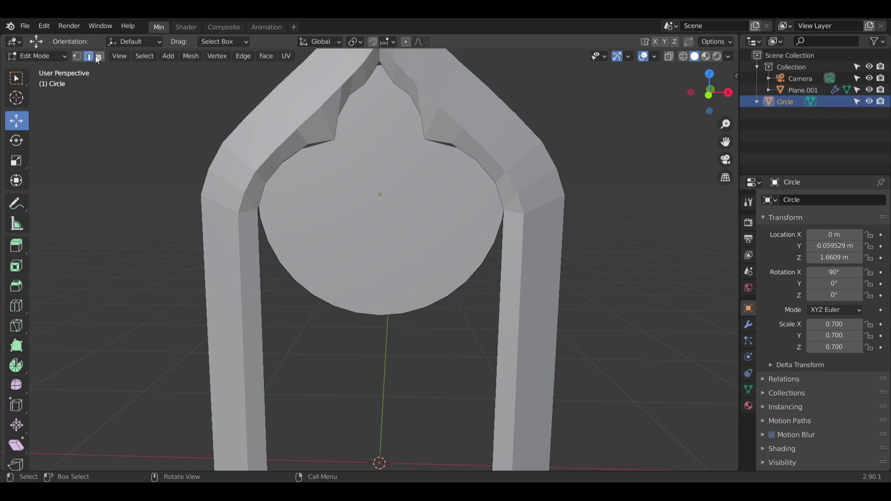
left_click(98, 56)
left_click(390, 205)
middle_click_drag(390, 205, 385, 249)
scroll(384, 249, "up", 2)
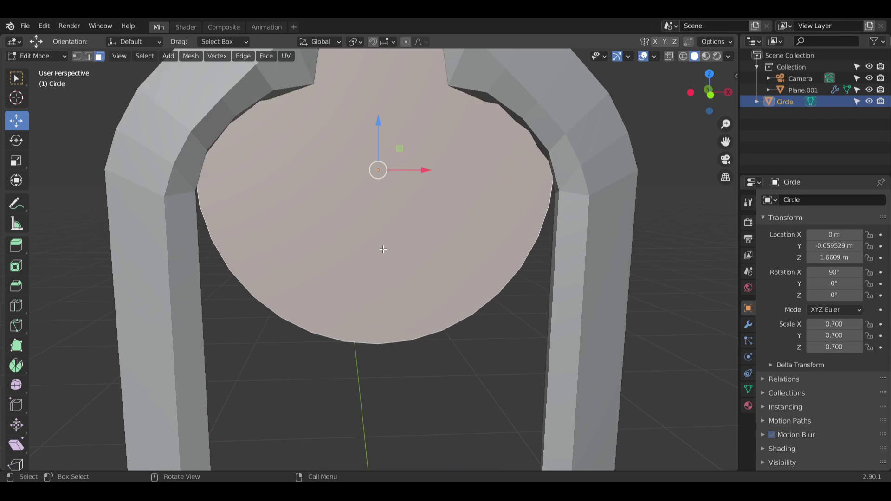
left_click(16, 265)
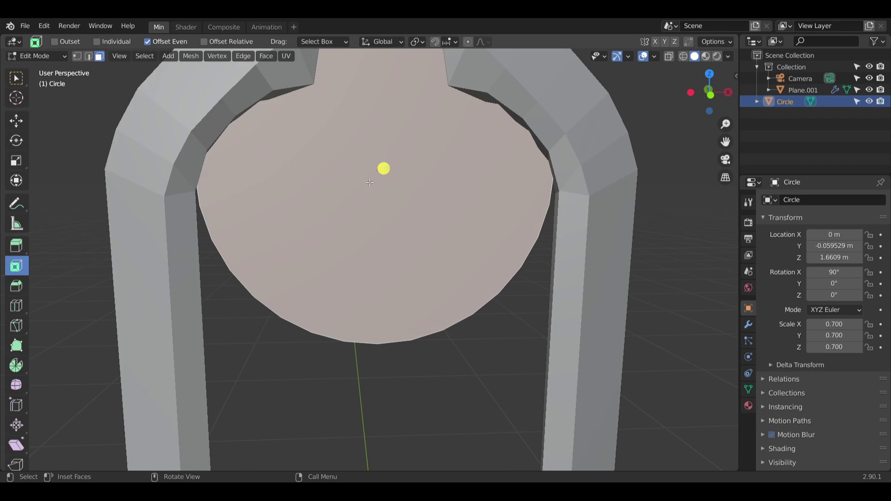
Step: Try insetting the circle's face with a depth of 1 m, and undo that inset
mouse_move(384, 169)
left_mouse_down()
mouse_move(406, 185)
mouse_move(374, 294)
mouse_move(384, 108)
mouse_move(385, 168)
left_mouse_up()
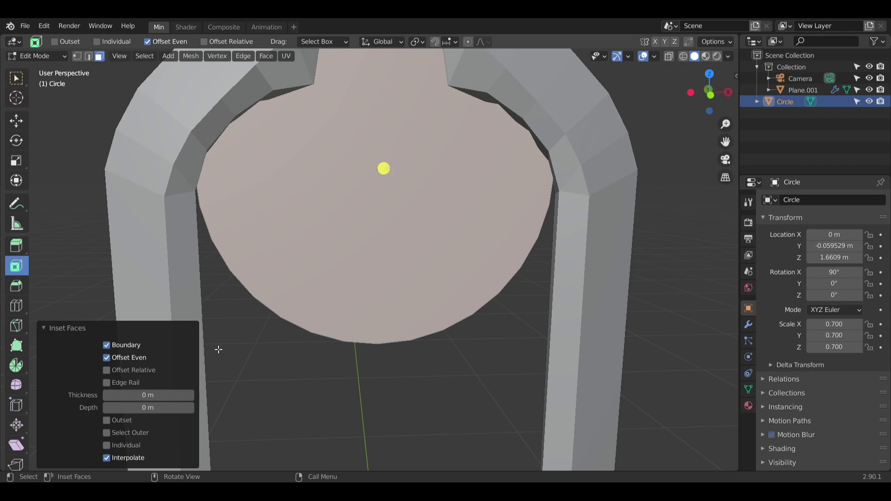
left_click(106, 358)
left_click(107, 345)
mouse_move(384, 168)
left_mouse_down()
mouse_move(354, 163)
mouse_move(384, 168)
left_mouse_up()
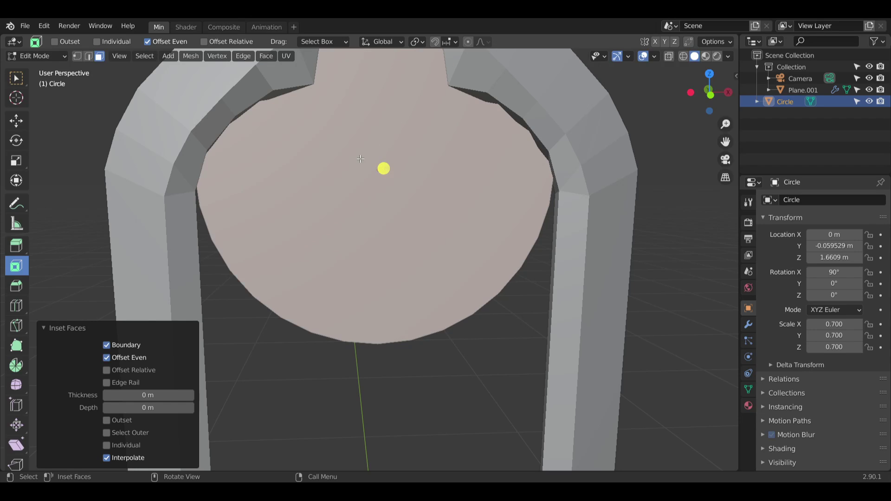
left_click(108, 421)
left_click(107, 421)
left_click(144, 407)
type("1")
key("Return")
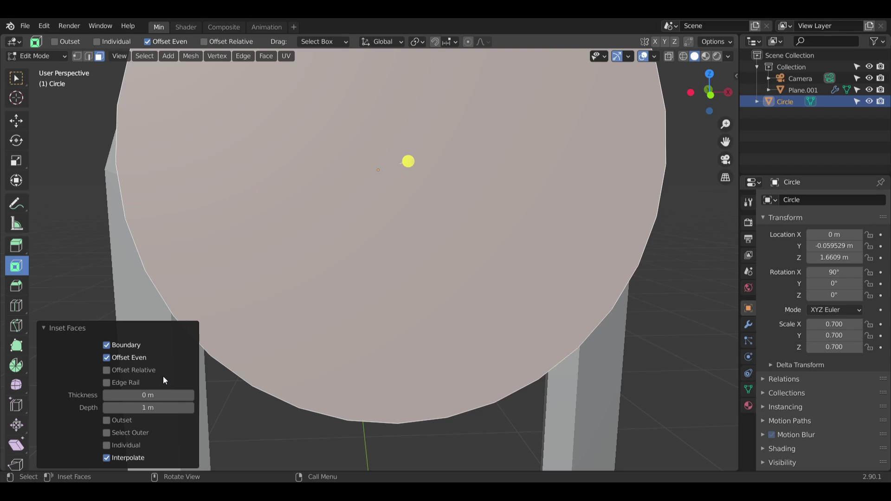
key("ctrl+z")
Step: Inset the circle's face, trying a thickness of 1 m and settling on 0.1 m
left_click_drag(383, 170, 398, 180)
left_click(165, 395)
type("1")
key("Return")
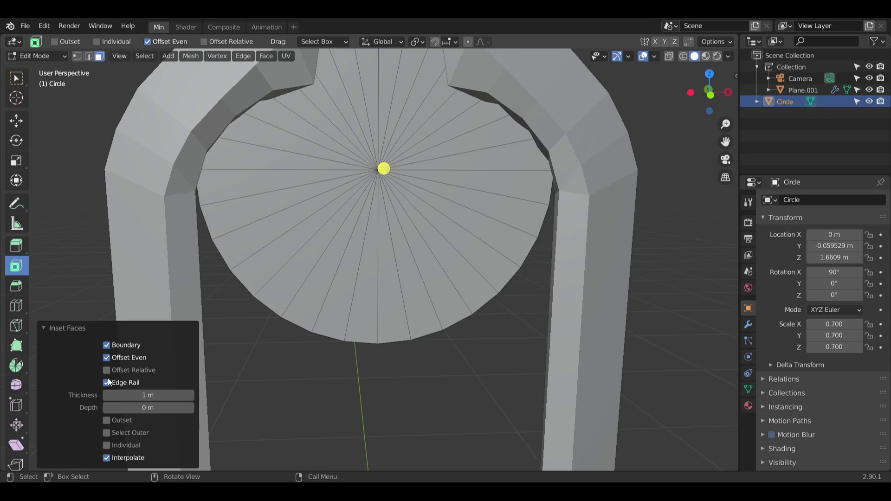
left_click(155, 396)
key("ctrl+a")
type("0.1")
key("Return")
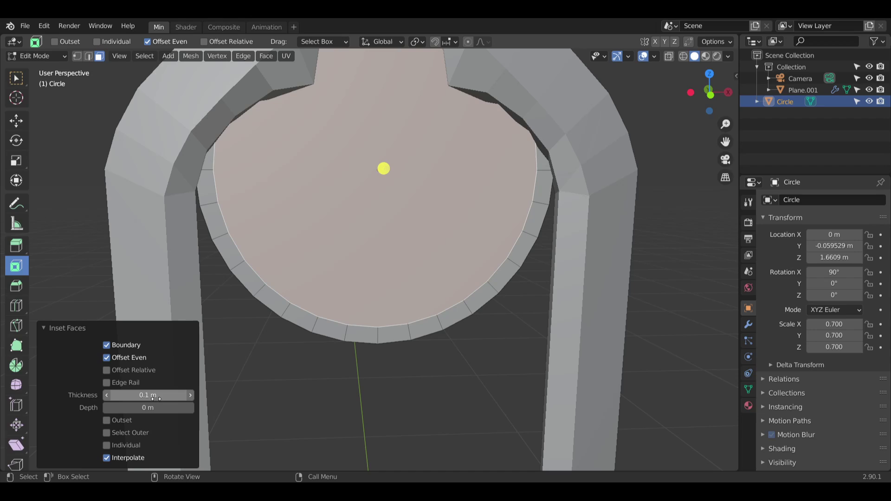
Step: Set the face inset's thickness to 0.05 m
left_click(163, 395)
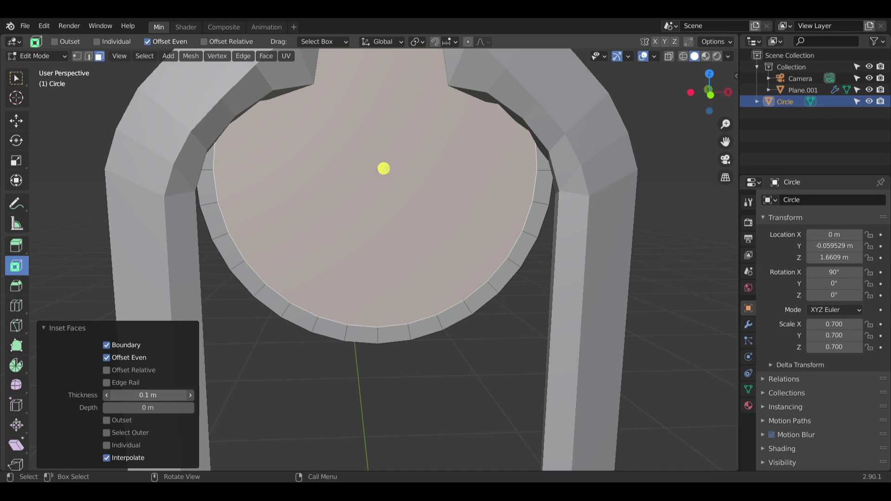
key("ctrl+a")
key("BackSpace")
type("0.05")
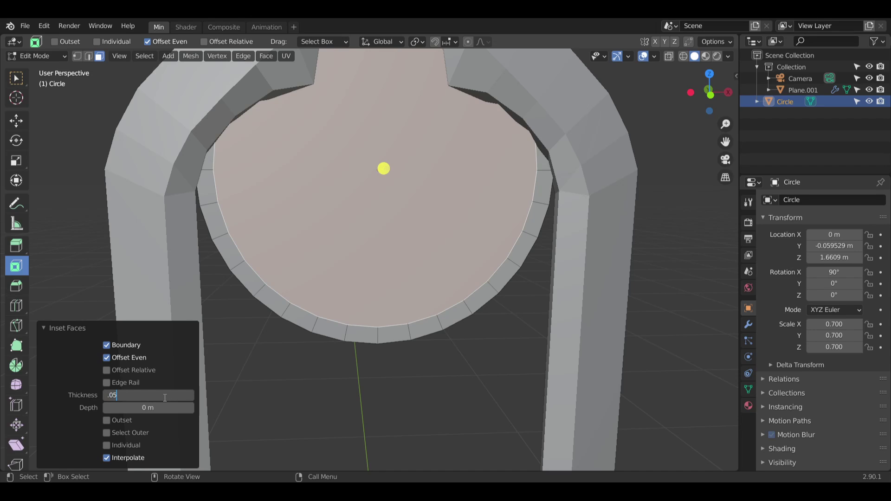
key("Return")
Step: Examine the circle's inset rim where it meets the arch and pillars, selecting and deselecting the inner face
middle_click_drag(391, 352, 380, 376)
left_click(379, 376)
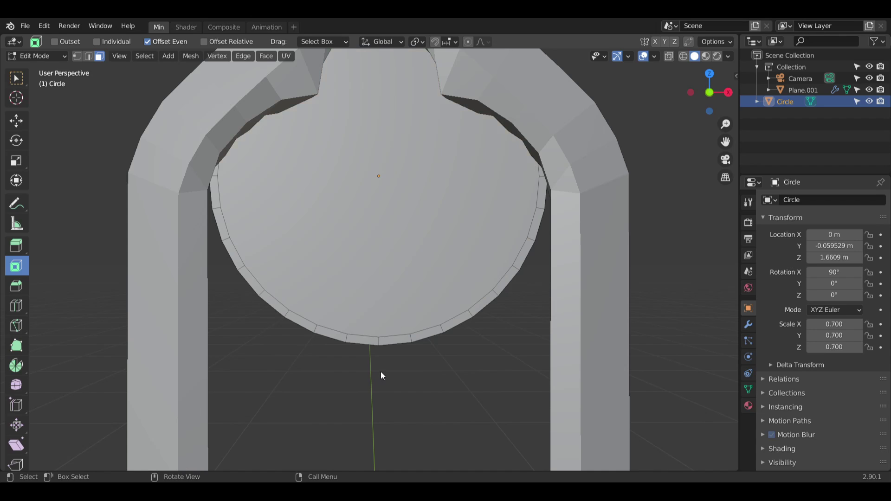
left_click(375, 196)
scroll(234, 243, "up", 4)
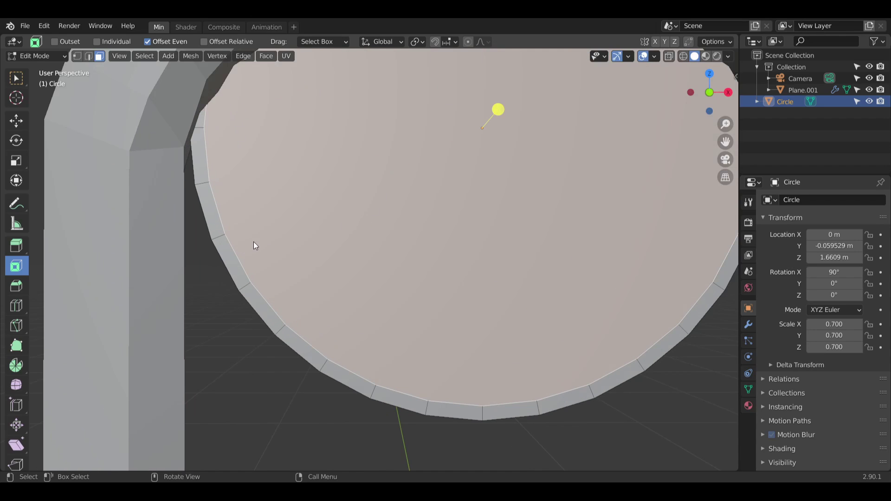
middle_click_drag(254, 243, 313, 274)
scroll(314, 275, "down", 3)
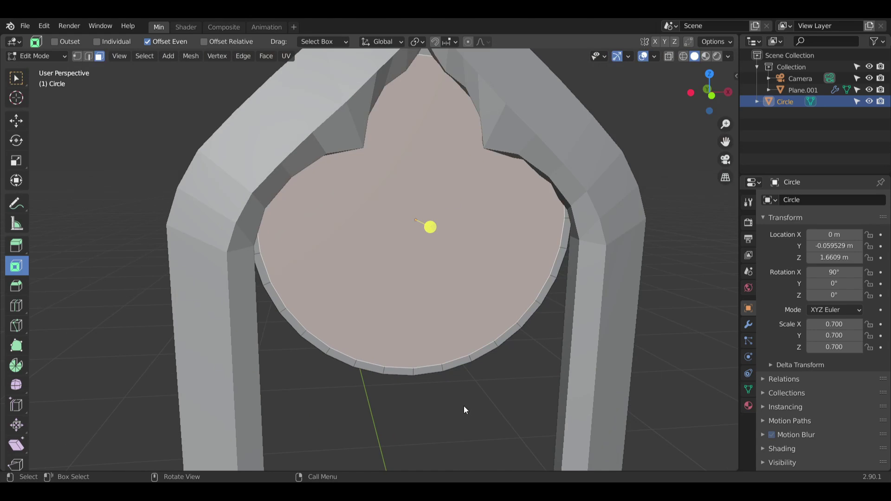
left_click(464, 406)
middle_click_drag(499, 364, 491, 342)
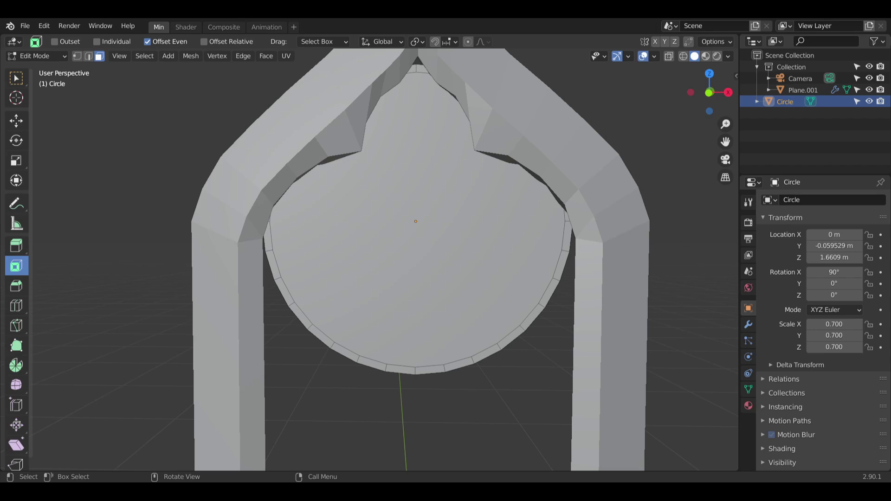
Step: Undo the 0.05 m inset and return to the selected circle face
key("ctrl+z")
key("ctrl+z")
key("ctrl+z")
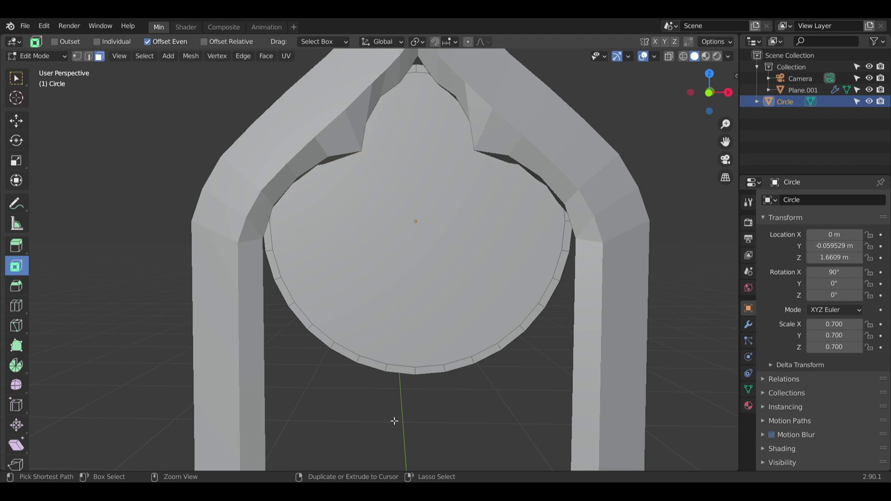
key("ctrl+z")
Step: Inset the circle's face with a thickness of 0.1 m and deselect it
left_click_drag(423, 224, 433, 230)
left_click(172, 397)
type("0.1")
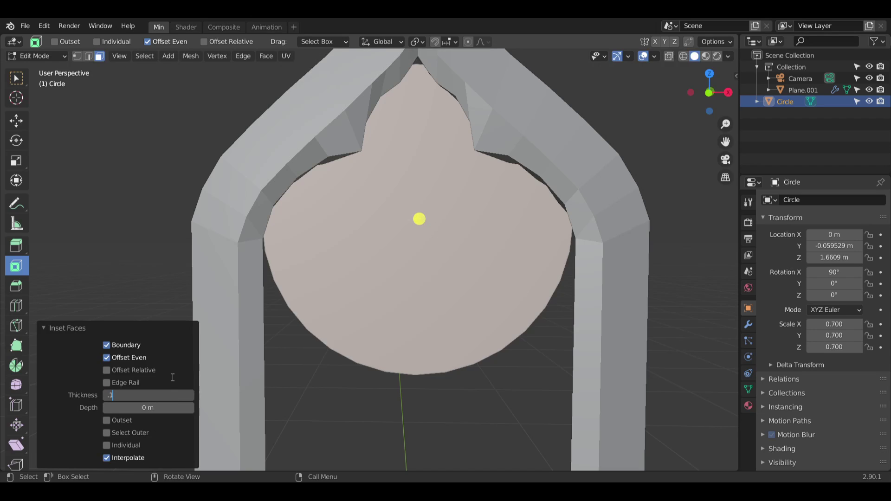
key("Return")
left_click(346, 412)
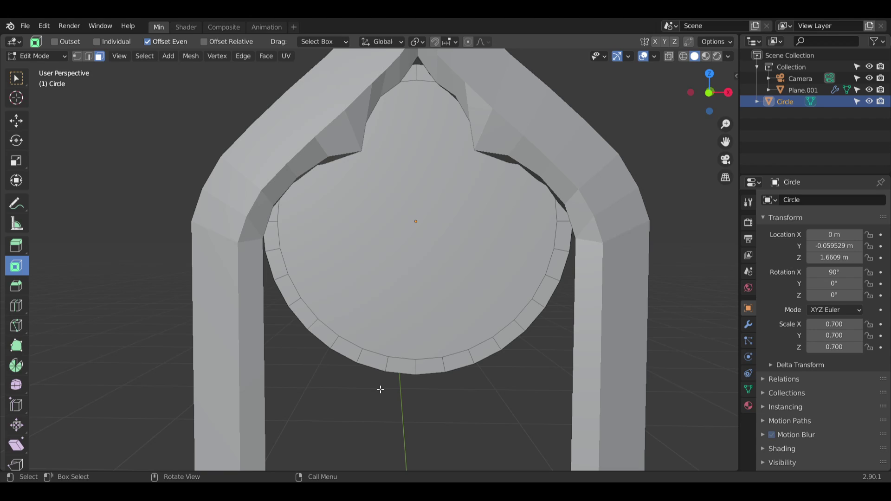
Step: Select the circle's inner face together with its surrounding inset rim
middle_click_drag(379, 389, 391, 320)
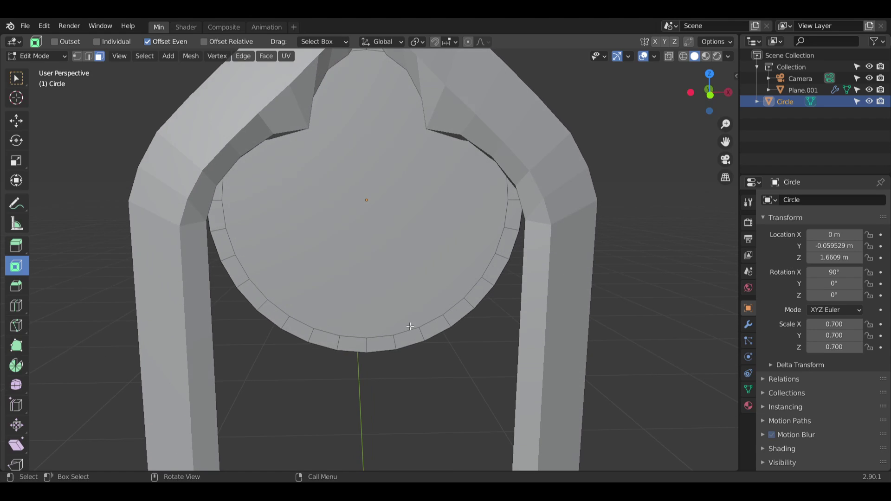
scroll(409, 326, "up", 4)
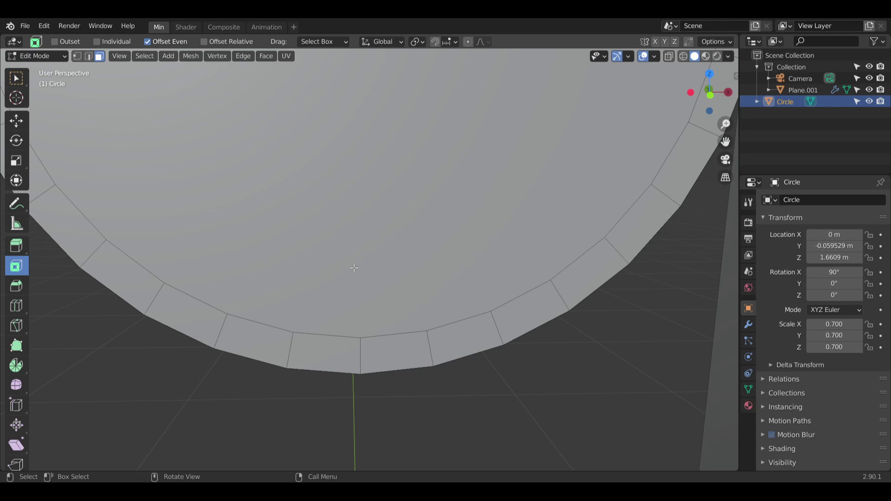
scroll(327, 238, "down", 4)
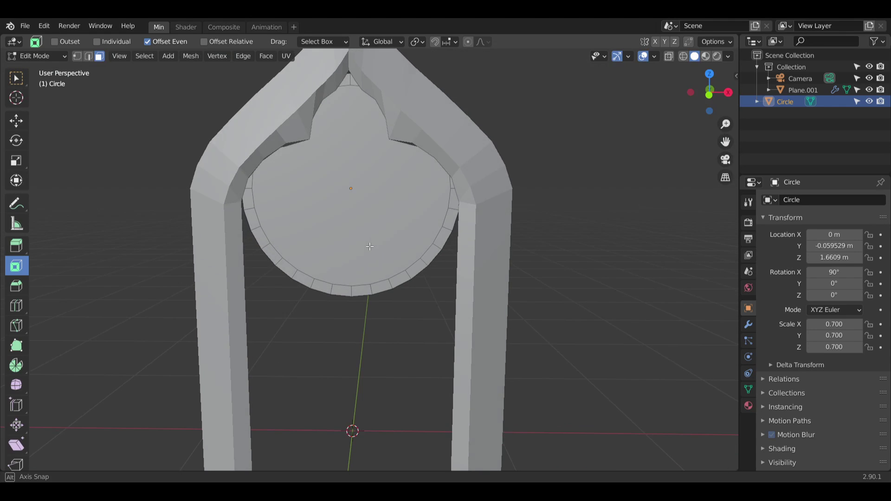
middle_click_drag(338, 281, 366, 247, "shift")
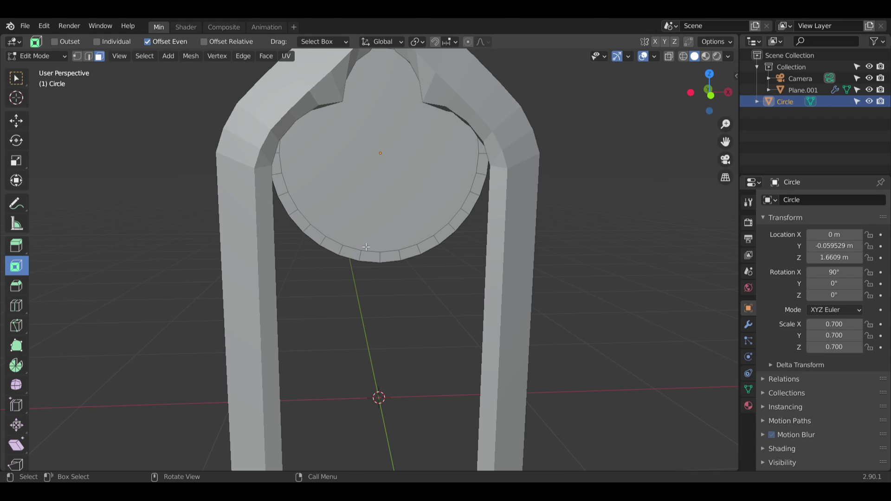
middle_click_drag(366, 247, 388, 201)
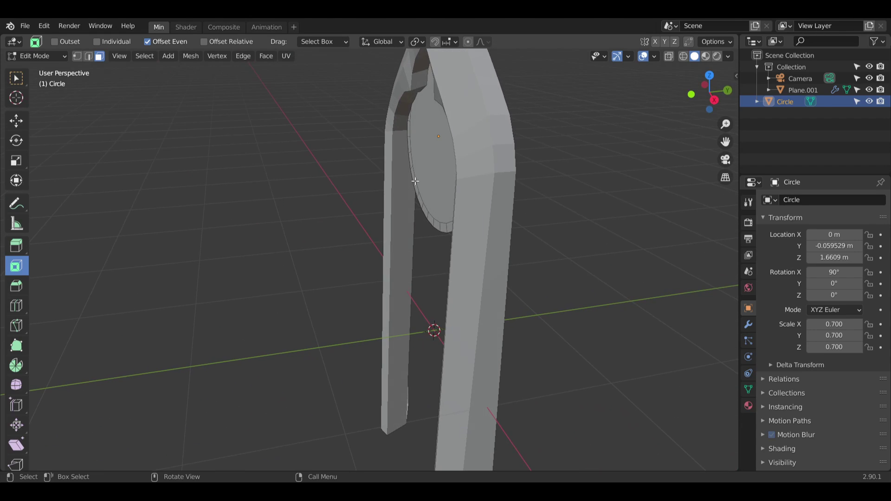
left_click(439, 174)
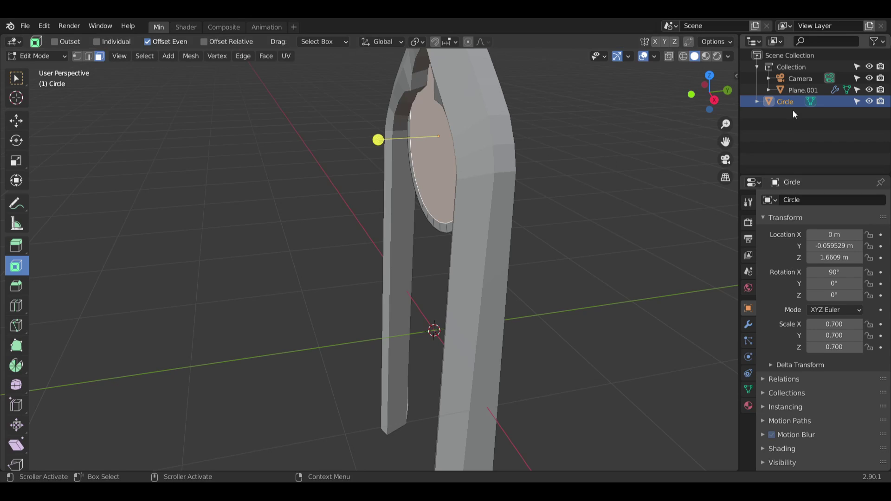
Step: Try scaling the circle along the Y axis in Object Mode, undo it, and return to Edit Mode
left_click(46, 55)
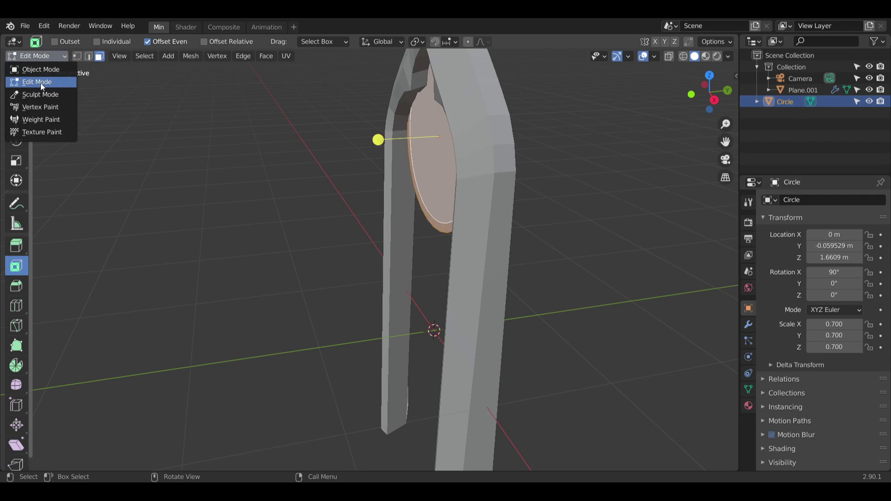
left_click(42, 70)
left_click(16, 160)
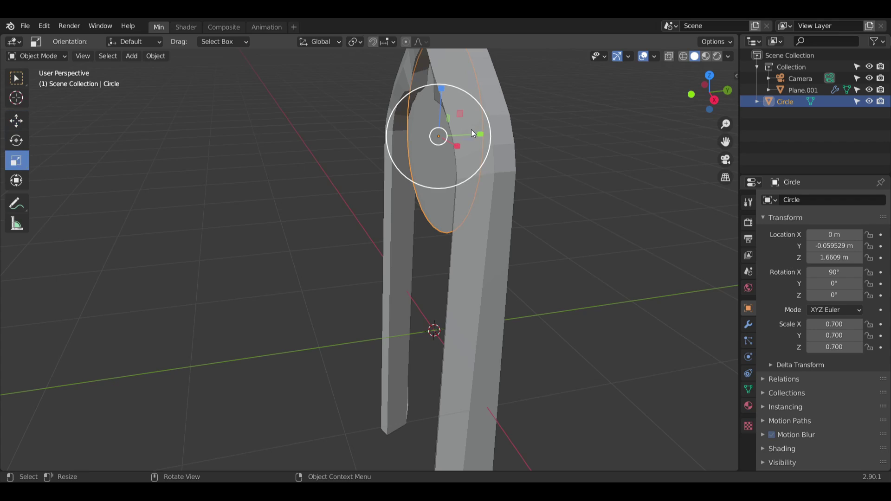
left_click_drag(480, 133, 489, 133)
key("ctrl+z")
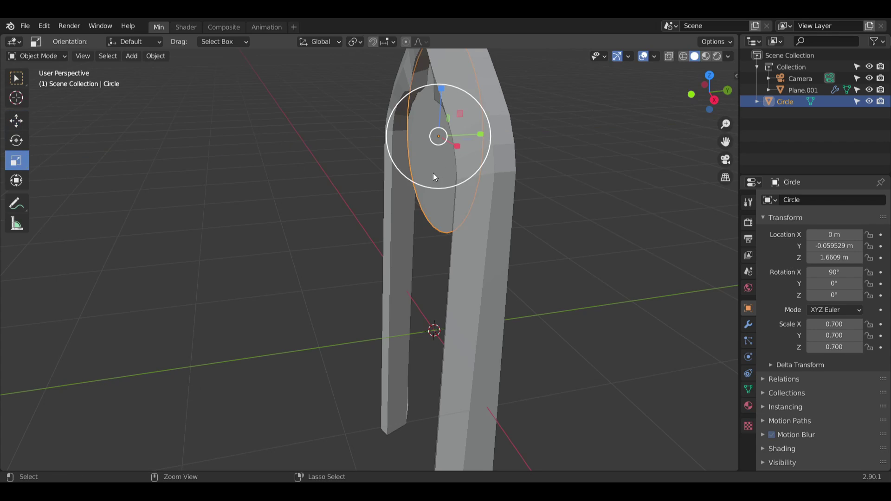
middle_click_drag(292, 185, 316, 182)
left_click(47, 54)
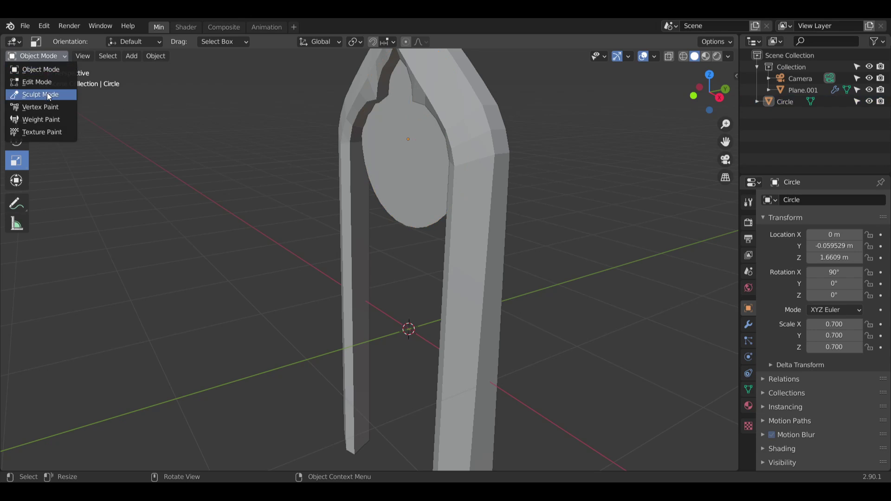
left_click(46, 82)
Step: Extrude the selected circle faces about 0.085 m along their normal and clear the selection
left_click(22, 286)
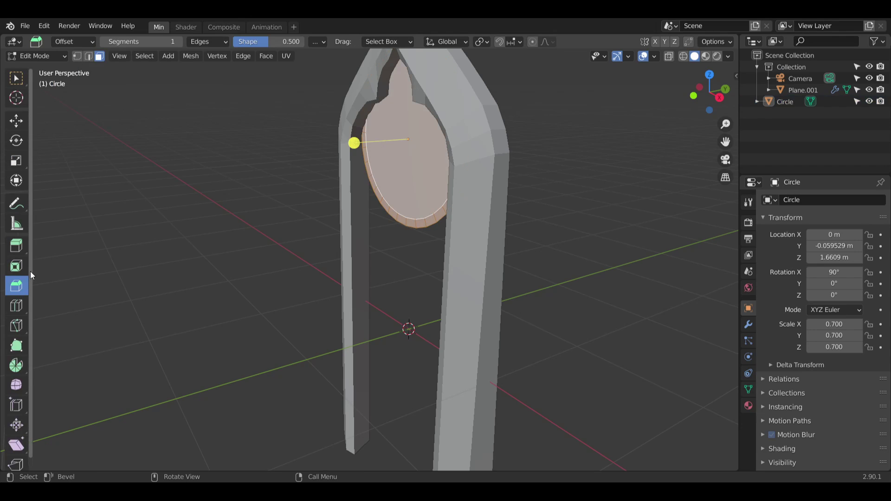
left_click(21, 248)
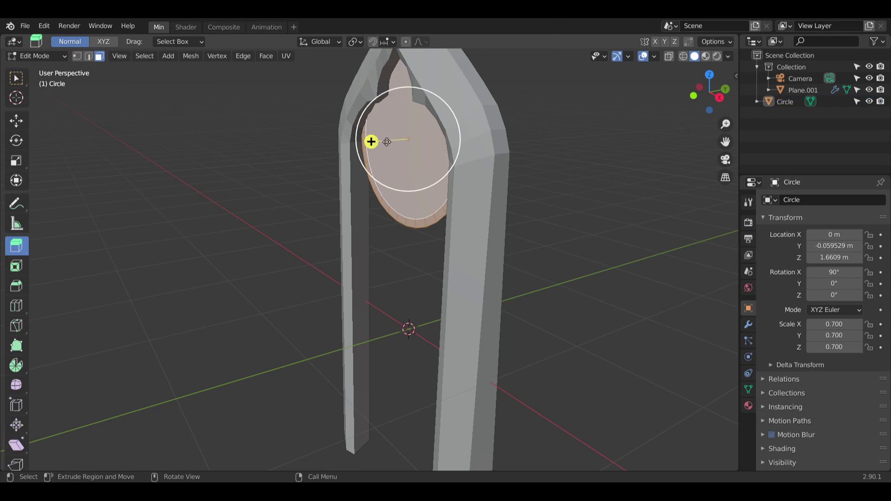
left_click(362, 146)
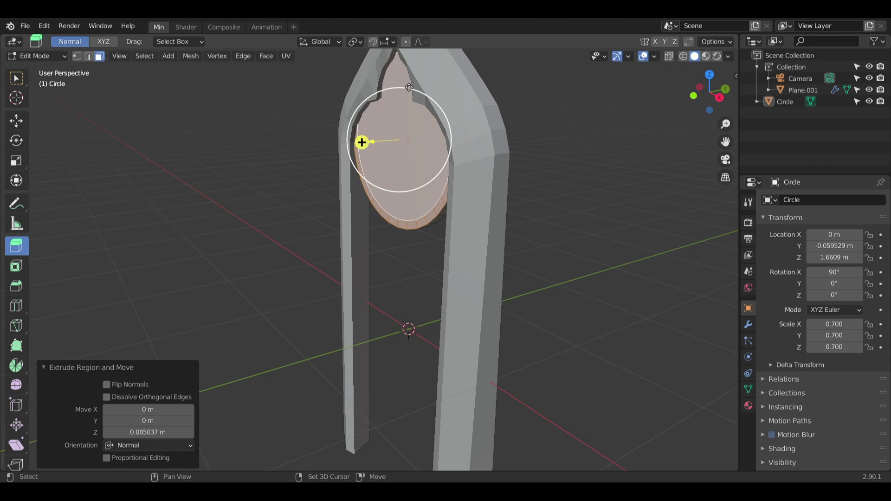
middle_click_drag(362, 141, 359, 238)
middle_click_drag(391, 185, 427, 176)
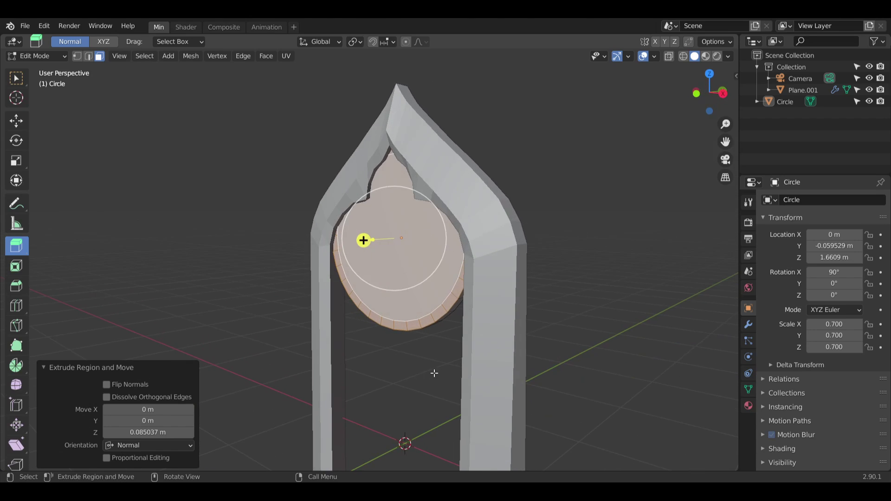
left_click(406, 376)
Step: Inset the extruded circle's inner face, trying a thickness of 0.05 m and settling on 0.025 m
scroll(440, 296, "up", 5)
middle_click_drag(440, 296, 473, 298)
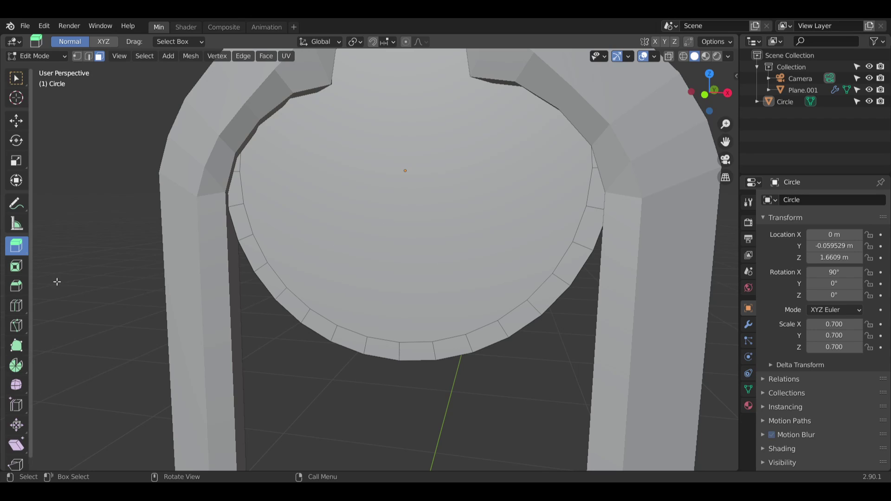
left_click(16, 265)
left_click(372, 212)
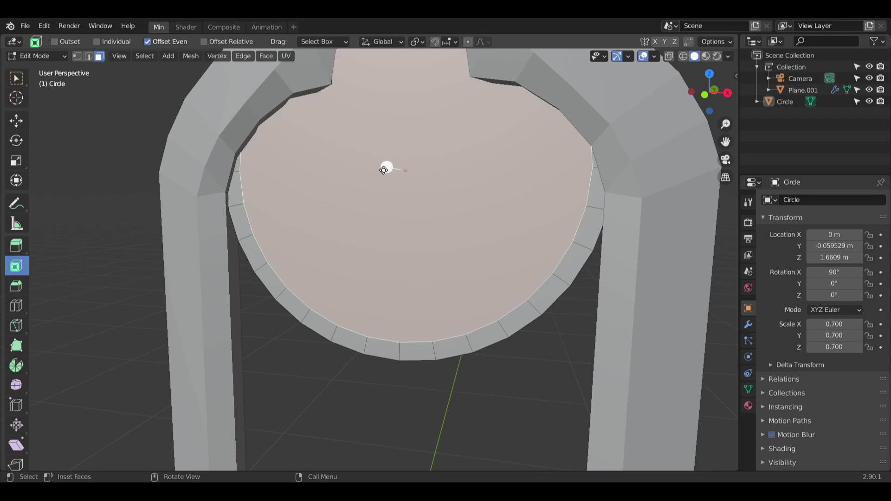
mouse_move(384, 165)
left_mouse_down()
mouse_move(366, 173)
mouse_move(346, 158)
mouse_move(439, 149)
mouse_move(390, 265)
mouse_move(427, 146)
mouse_move(386, 167)
left_mouse_up()
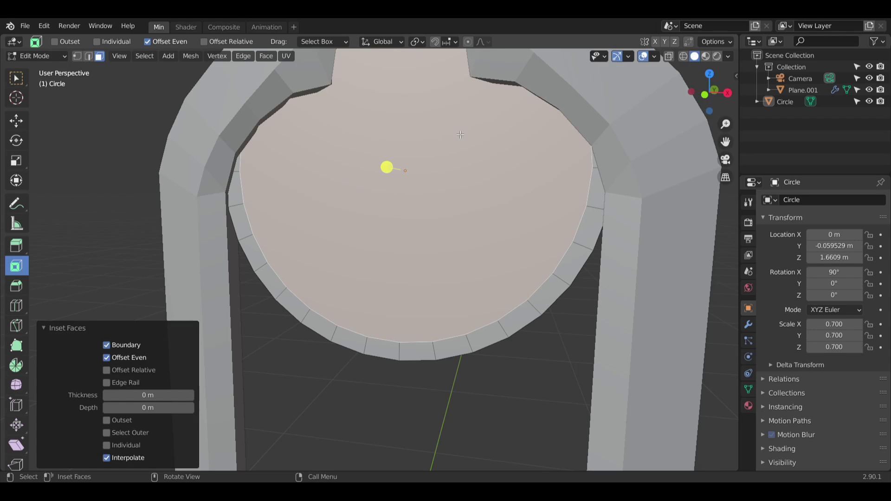
left_click(148, 395)
type(".05")
key("Return")
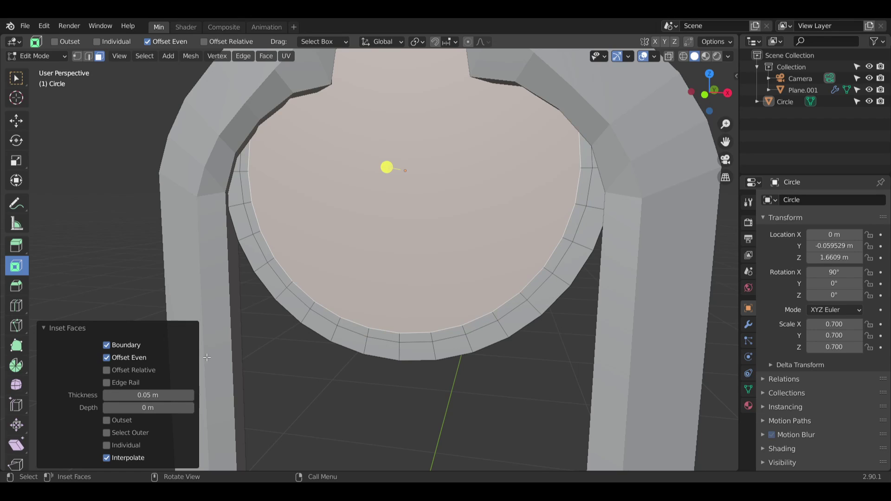
left_click(173, 394)
key("BackSpace")
key("Return")
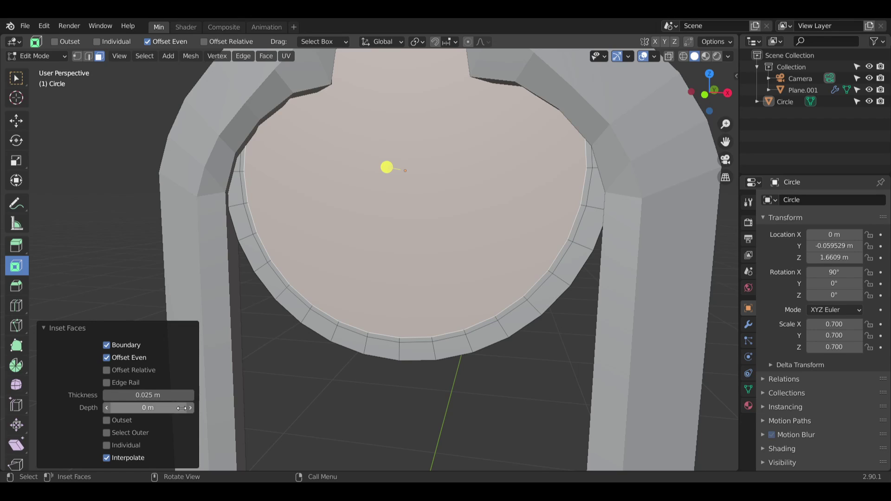
Step: Try a depth of -0.1 m for the inner face inset and switch Outset on and off again
left_click(132, 403)
key("BackSpace")
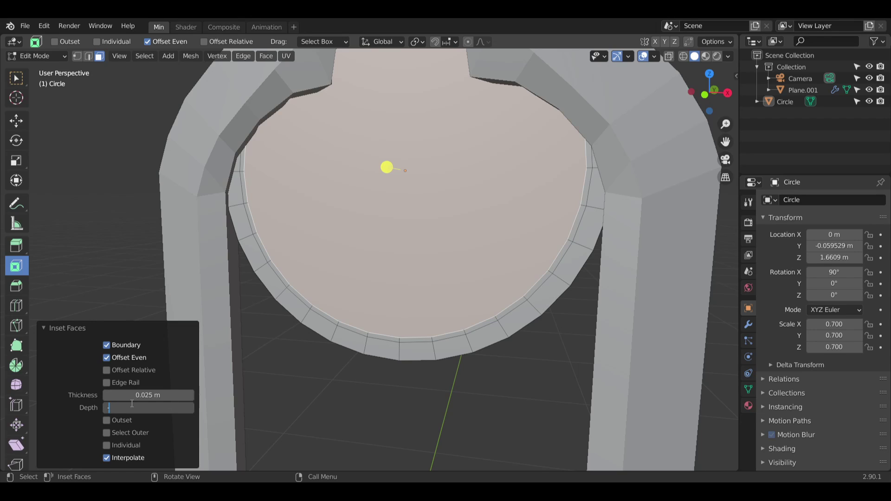
type("-.1")
key("Return")
middle_click_drag(331, 355, 283, 360)
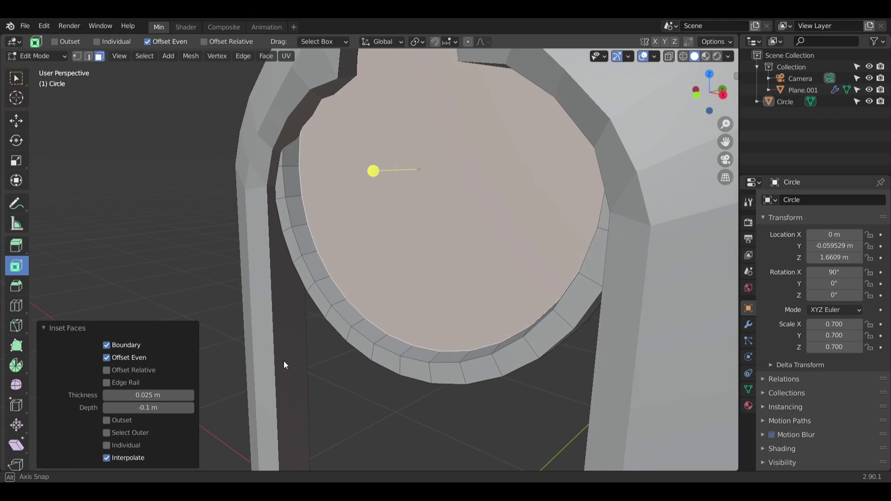
scroll(371, 313, "up", 5)
left_click(121, 420)
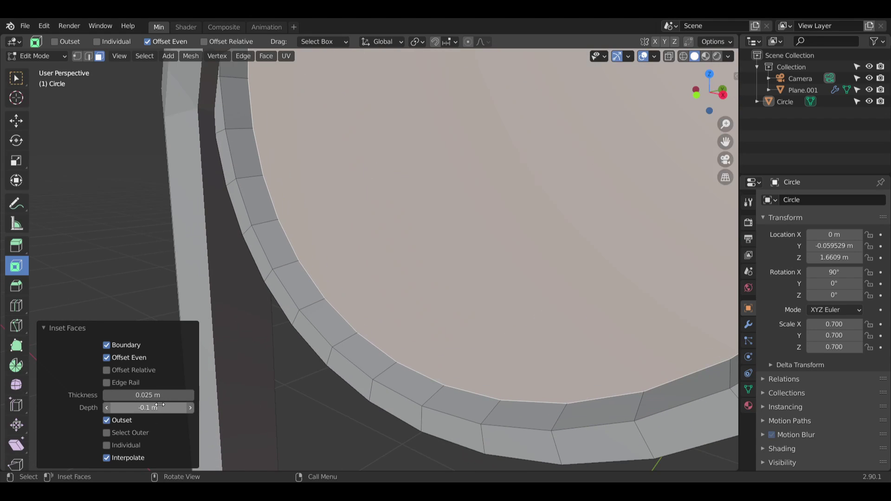
left_click(117, 420)
Step: Set the inner face inset's depth to -0.01 m
left_click(153, 408)
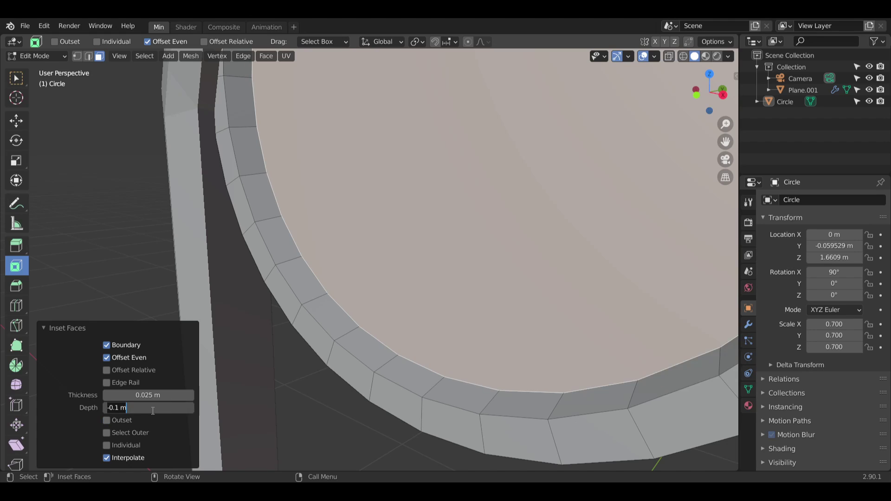
key("BackSpace")
type("-0.01")
key("Return")
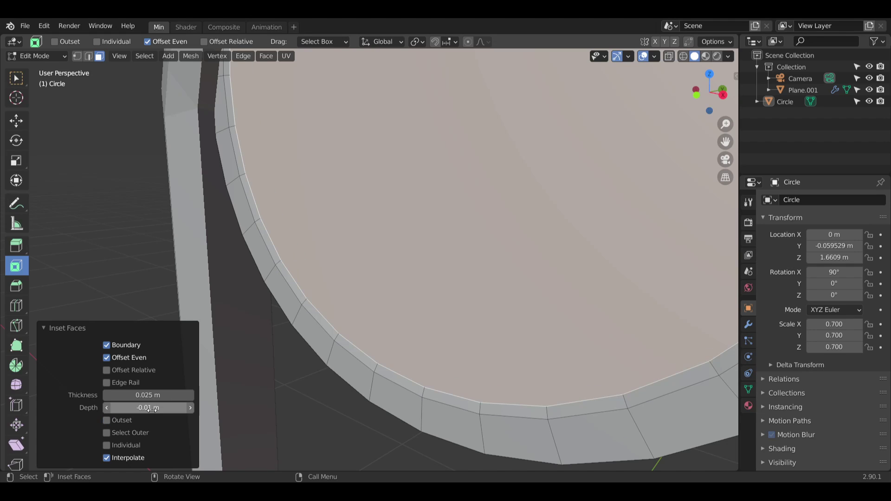
middle_click_drag(466, 249, 536, 252)
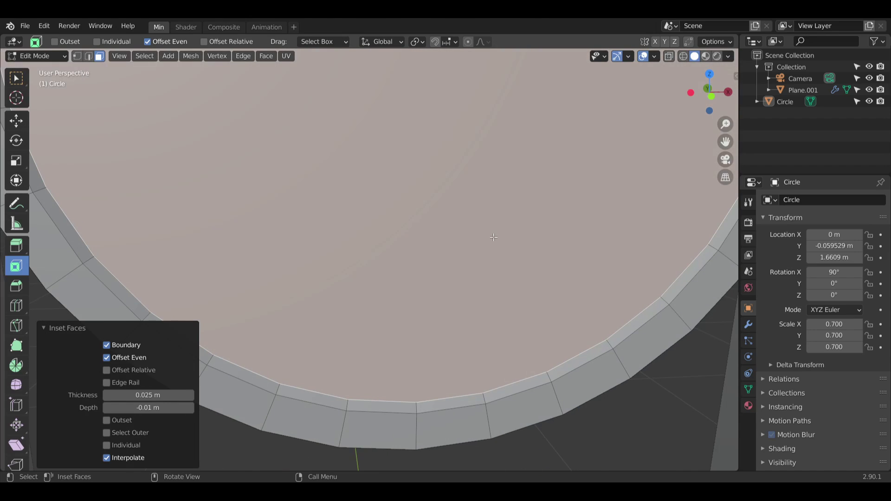
scroll(494, 234, "down", 5)
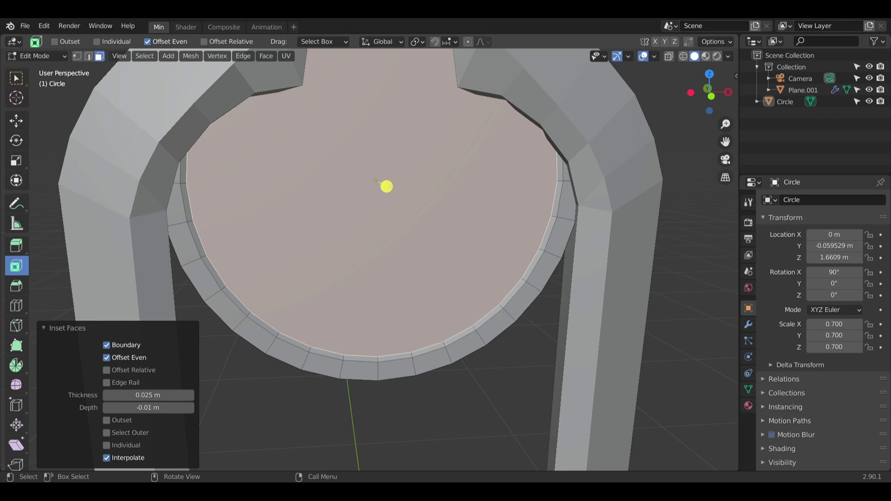
Step: Select the loop of faces around the circle's front rim and inset it with a thickness of 0.025 m
left_click(466, 344, "alt")
left_click(429, 369, "alt")
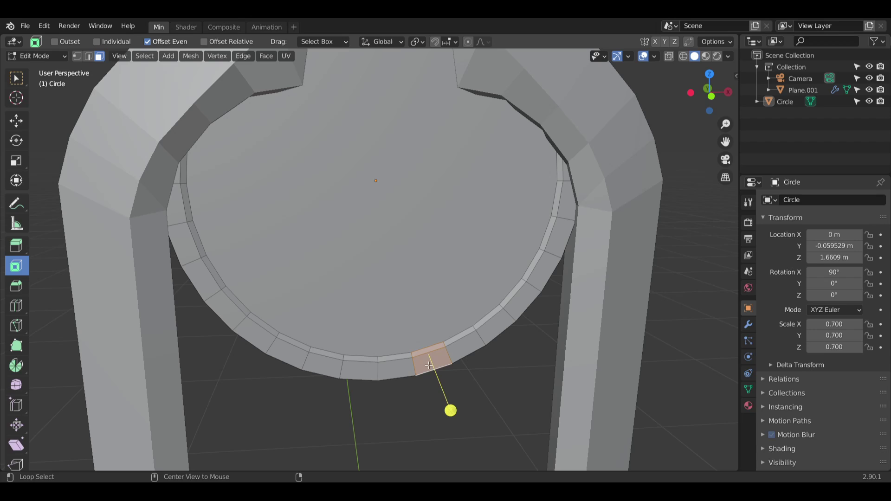
left_click(450, 357, "alt")
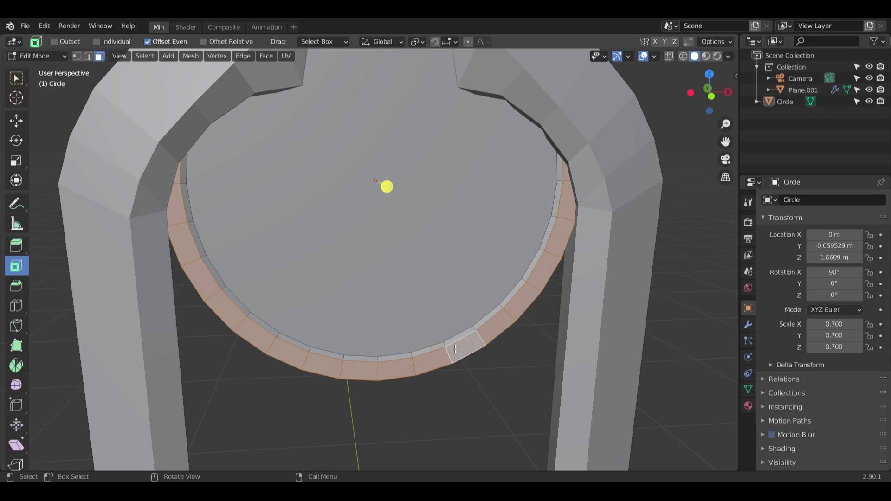
key("i")
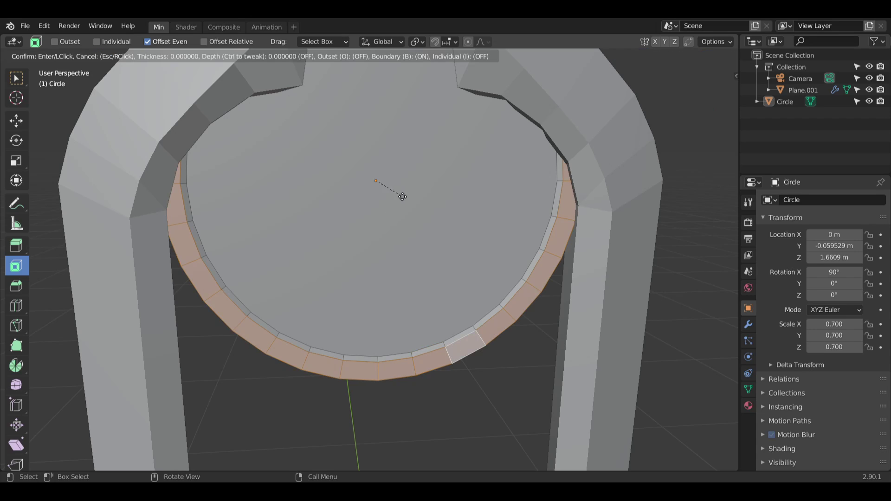
left_click(392, 199)
double_click(168, 395)
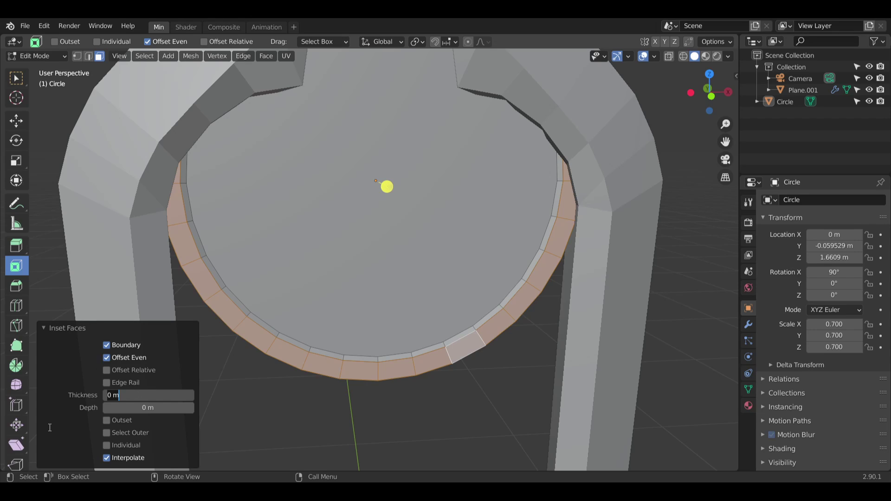
type(".025")
key("Return")
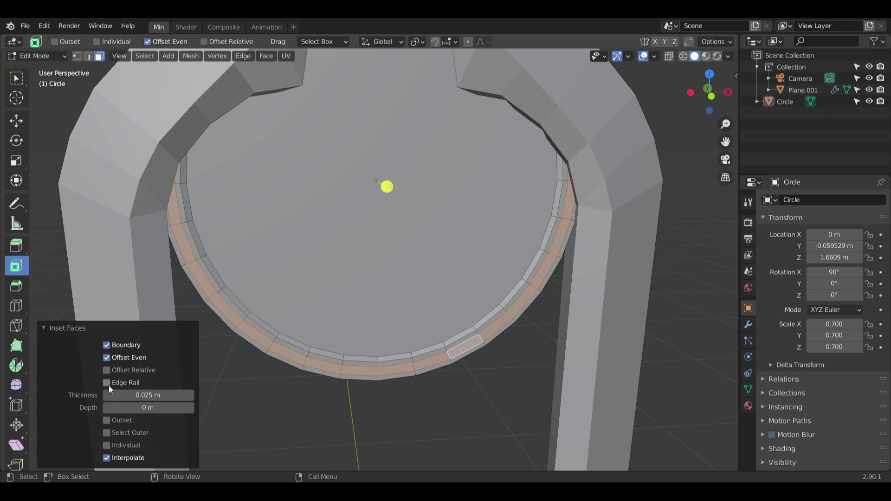
Step: Set the rim inset's depth to -0.01 m with Outset off, inspect the profile, and clear the selection
left_click(144, 419)
left_click(106, 420)
left_click(161, 408)
type("-.01")
key("Return")
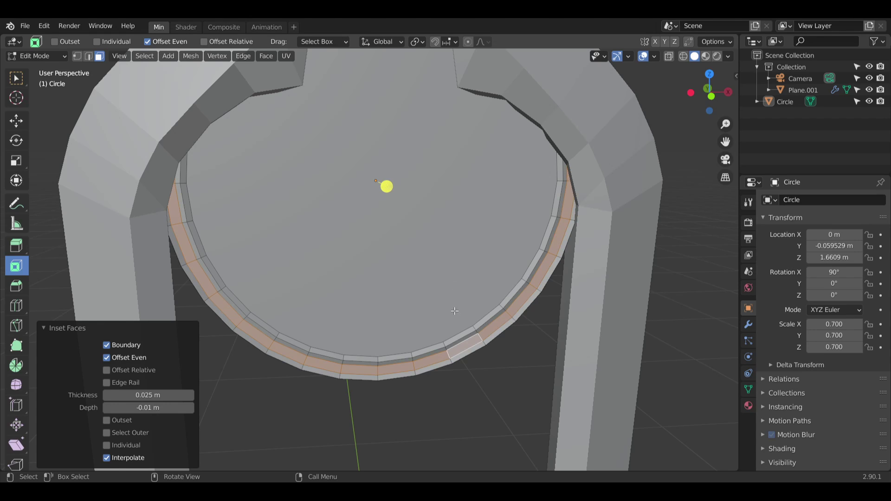
scroll(501, 293, "up", 4)
middle_click_drag(492, 356, 421, 325)
scroll(437, 348, "down", 4)
scroll(384, 324, "down", 4)
left_click(364, 416)
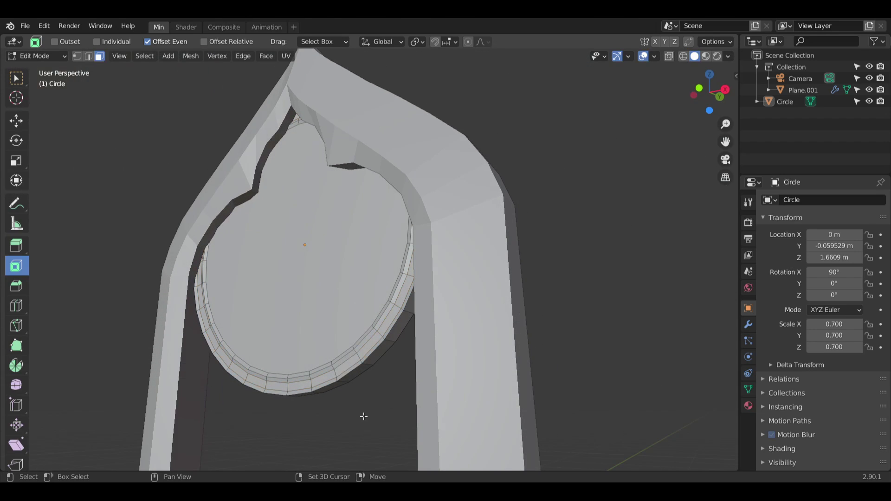
Step: Return the circle from Edit Mode to Object Mode and inspect its stepped rim within the arch
middle_click_drag(364, 416, 479, 362)
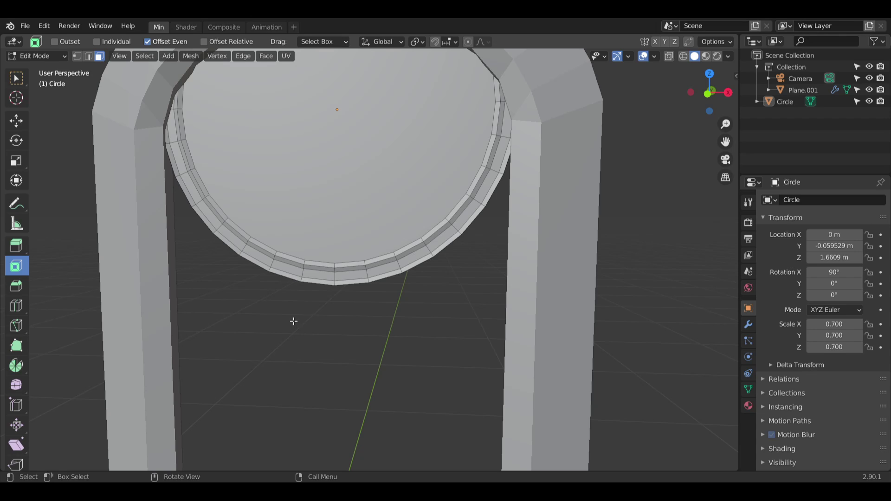
middle_click_drag(375, 300, 447, 360)
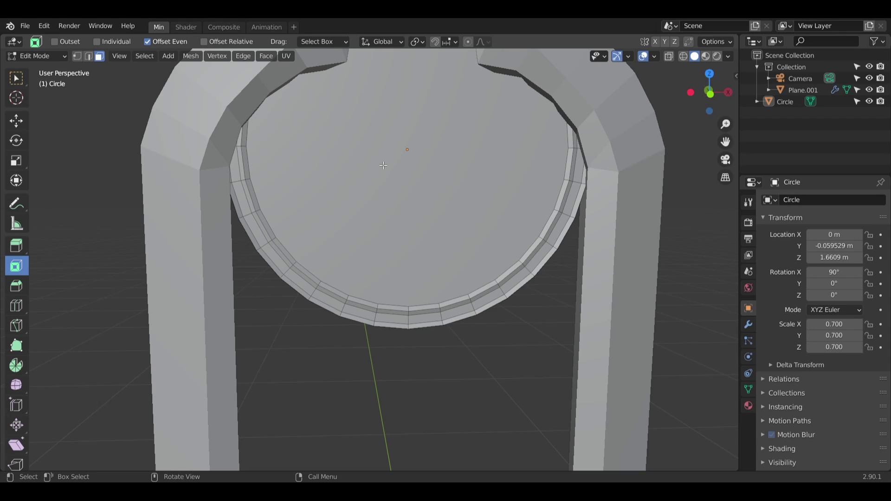
scroll(67, 103, "down", 4)
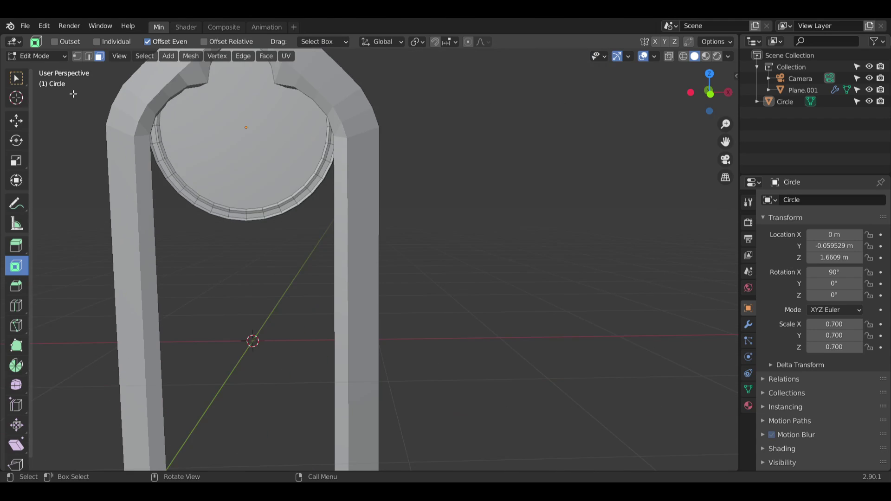
left_click(59, 58)
left_click(48, 71)
scroll(261, 161, "up", 6)
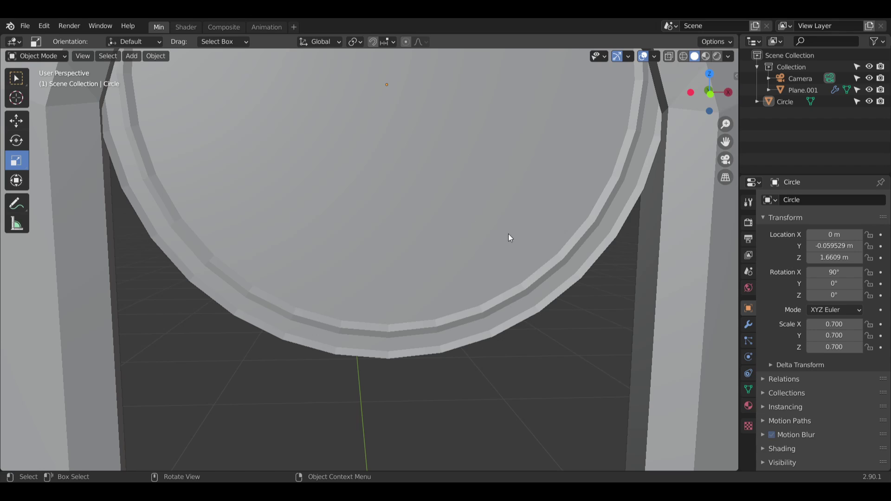
right_click(652, 299)
left_click(649, 292)
scroll(645, 246, "down", 5)
middle_click_drag(667, 205, 524, 268)
scroll(467, 258, "up", 5)
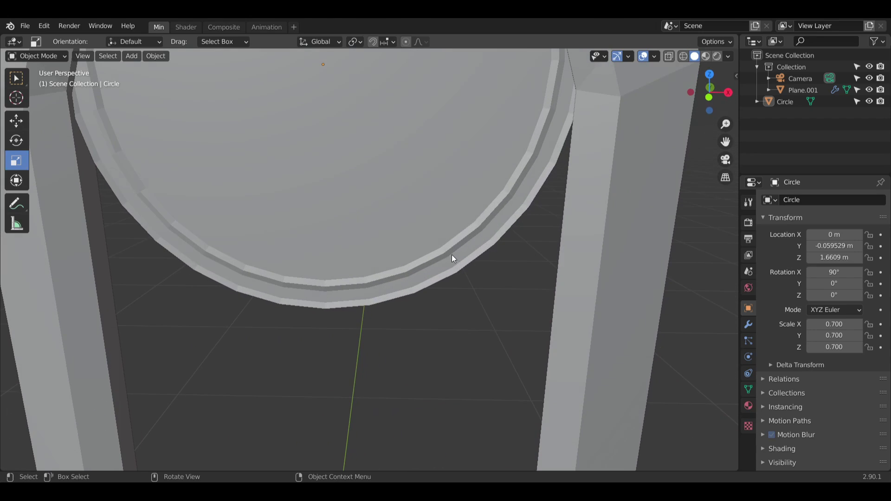
Step: Add a plane mesh and rotate it 90° about X so it stands upright between the pillars
left_click(132, 56)
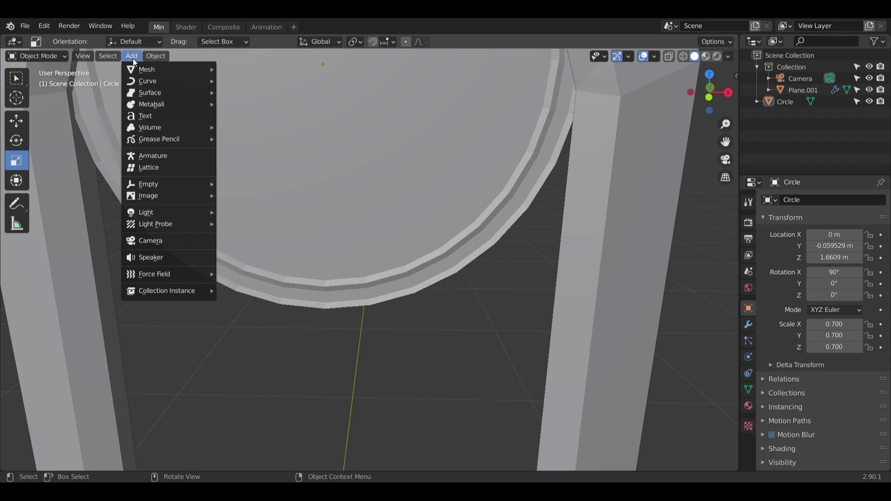
left_click(247, 68)
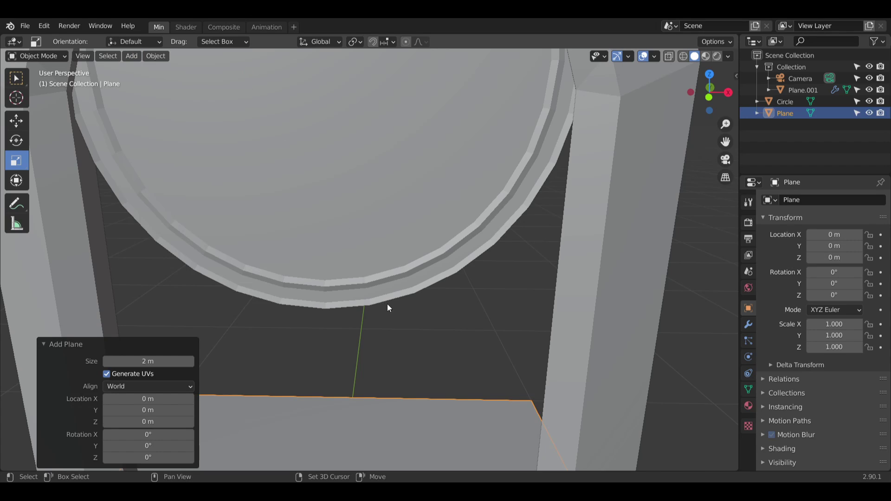
middle_click_drag(387, 304, 391, 258)
left_click(153, 433)
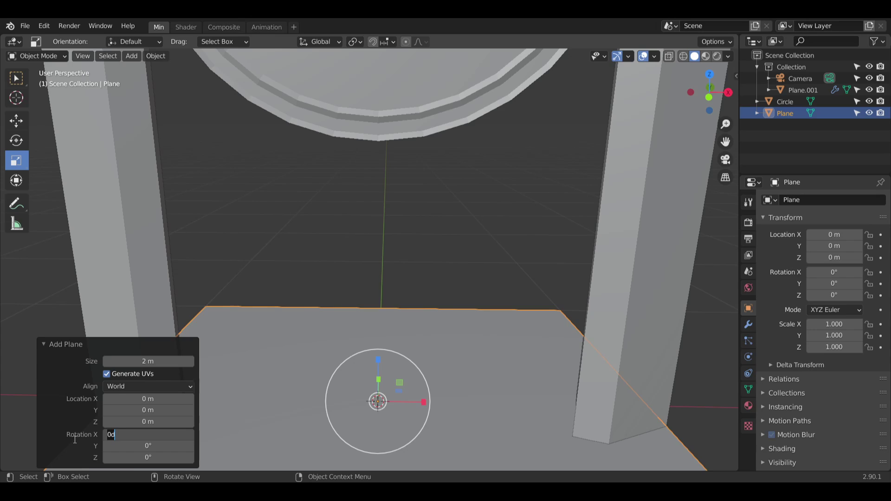
type("90")
key("Return")
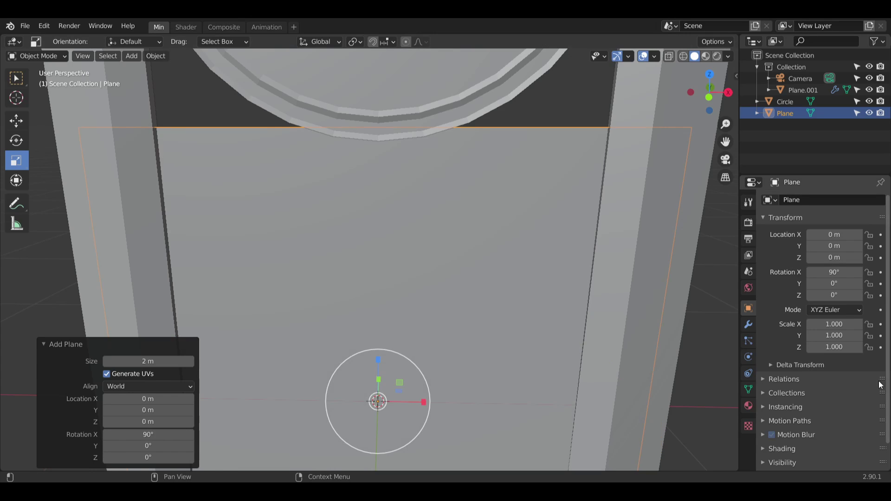
Step: Set the upright plane's X and Y scale to 0.7
left_click(833, 325)
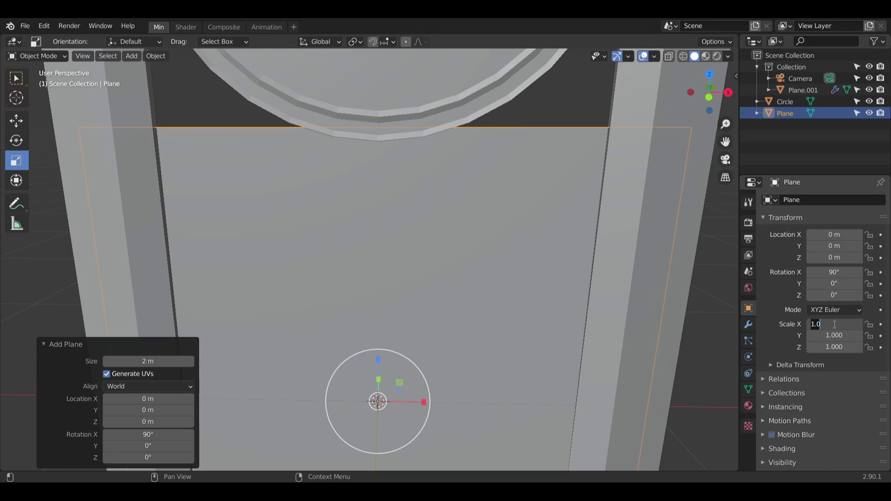
type("0.7")
key("Return")
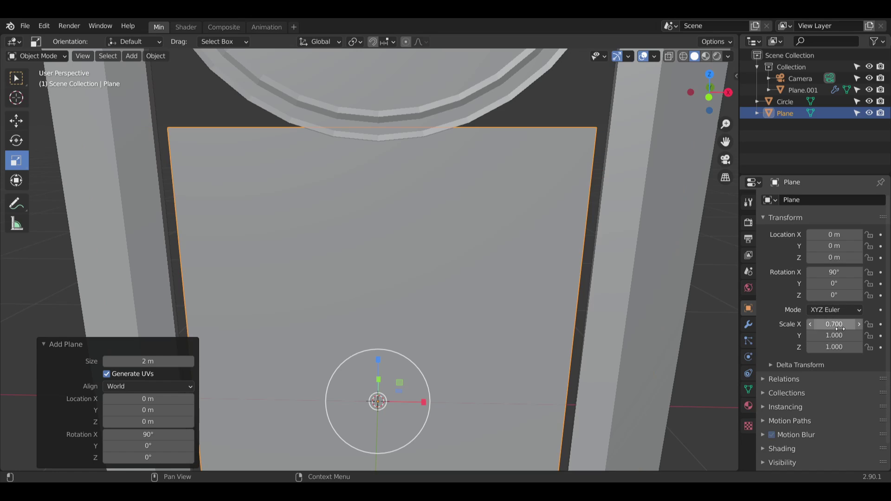
left_click(834, 335)
type("0.7")
key("Return")
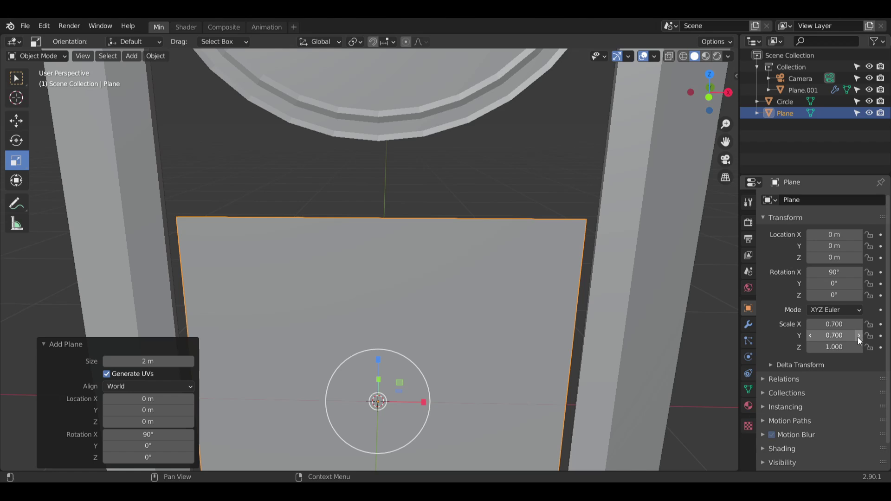
Step: Move the plane about -0.125 m along the Y axis, toward the front of the arch
scroll(433, 257, "down", 6)
scroll(450, 316, "up", 5)
middle_click_drag(411, 302, 326, 310)
middle_click_drag(211, 258, 274, 261, "shift")
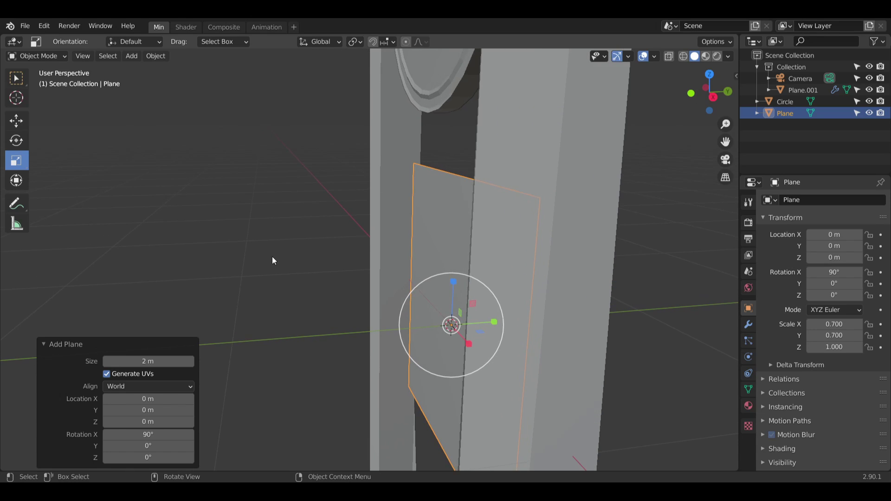
left_click(16, 121)
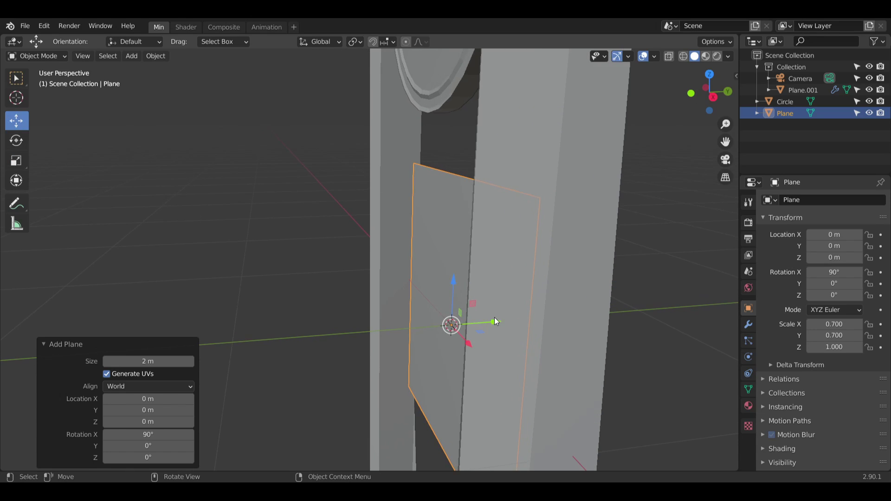
left_click_drag(493, 322, 466, 325)
middle_click_drag(451, 319, 533, 259)
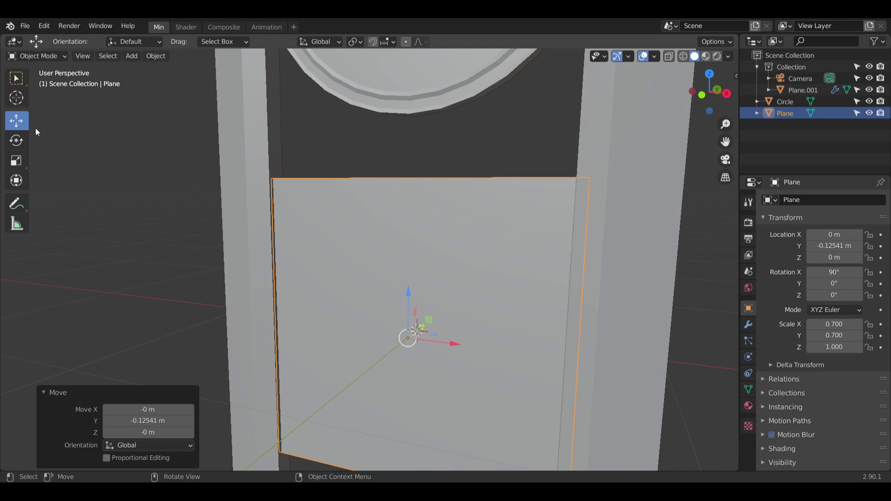
Step: Stretch the plane vertically between the pillars to a Y scale of about 1.712
left_click(16, 160)
left_click_drag(403, 299, 412, 240)
key("ctrl+z")
scroll(415, 240, "down", 4)
mouse_move(450, 239)
middle_mouse_down()
mouse_move(427, 234)
mouse_move(451, 240)
middle_mouse_up()
left_click_drag(418, 236, 420, 226)
middle_click_drag(420, 225, 360, 215)
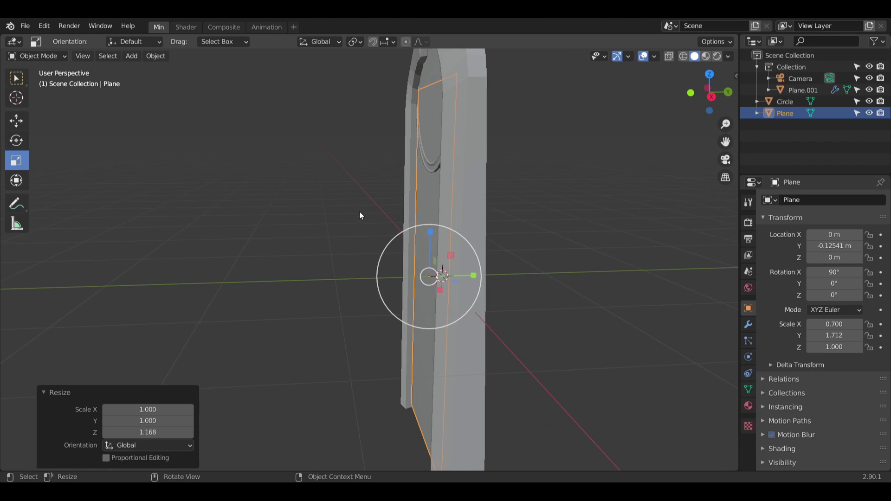
Step: Enter Edit Mode on the plane and extrude its face about 0.018 m along its normal
left_click(56, 55)
left_click(46, 81)
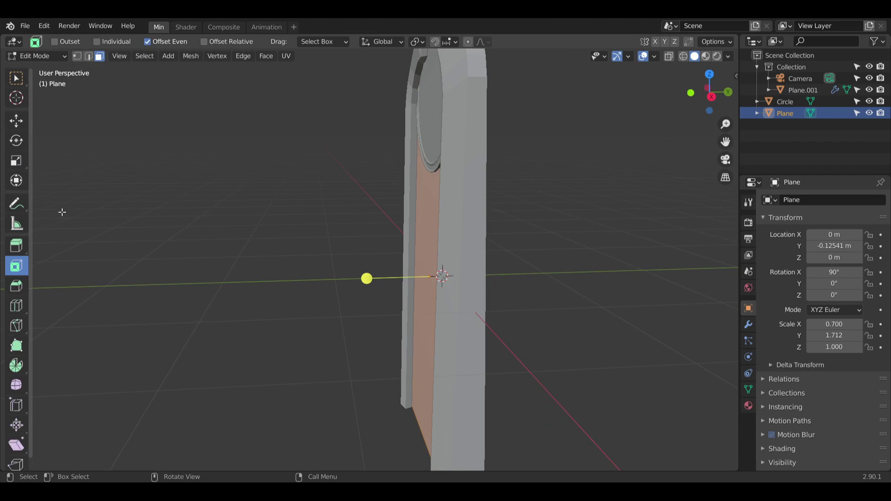
left_click(16, 245)
left_click_drag(385, 276, 384, 283)
middle_click_drag(383, 279, 511, 210)
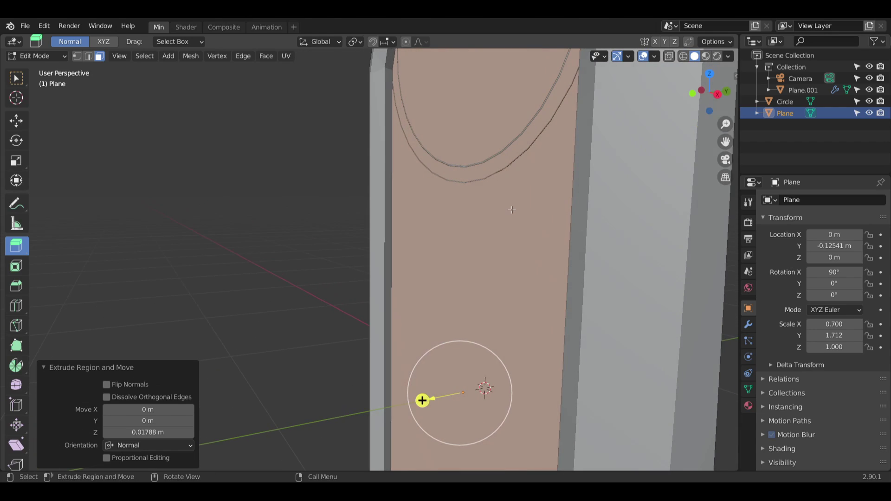
Step: Select the panel's front face, shift it about -0.0018 m along Y, and check its fit within the arch
left_click(229, 243)
left_click(449, 267)
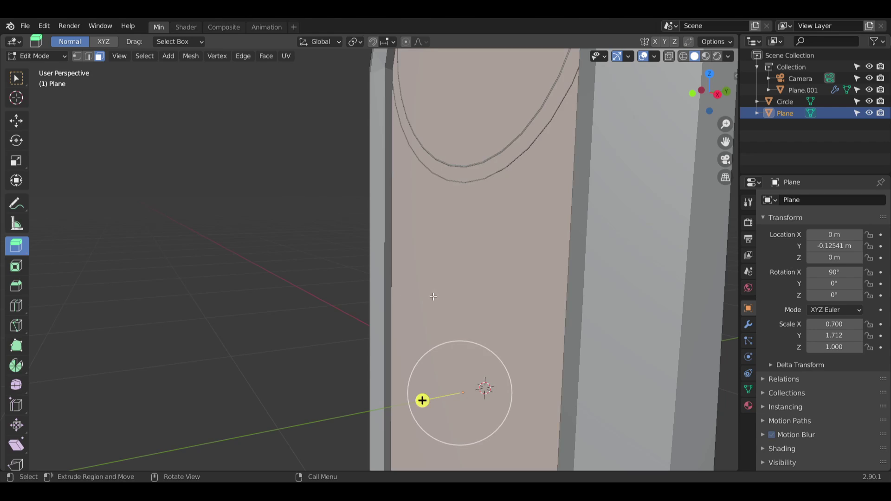
mouse_move(449, 267)
middle_mouse_down()
mouse_move(479, 370)
mouse_move(436, 336)
mouse_move(453, 314)
mouse_move(418, 196)
mouse_move(466, 263)
middle_mouse_up()
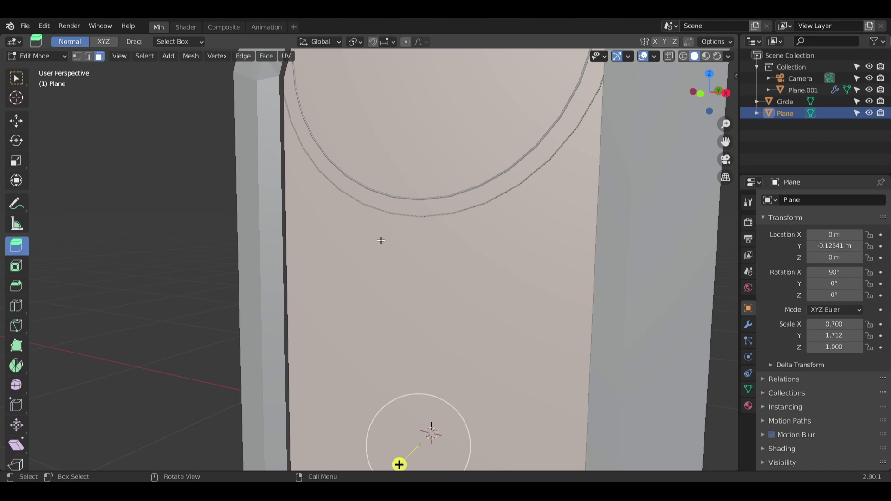
left_click(19, 124)
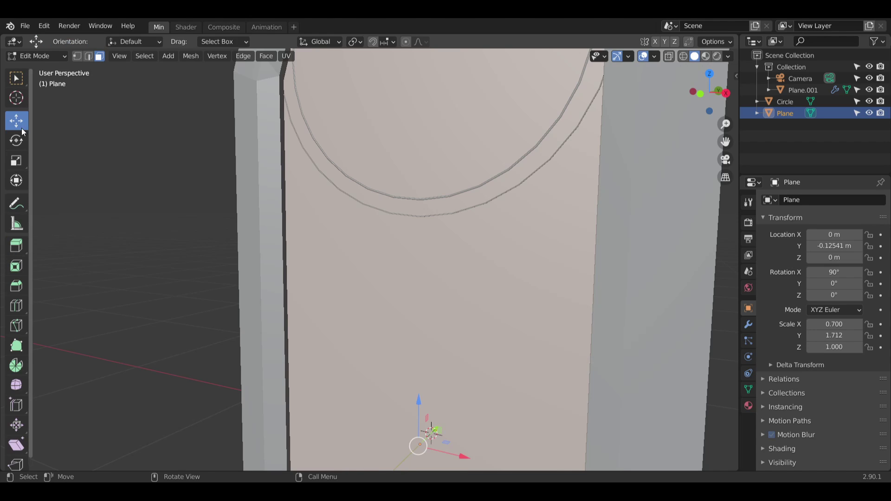
middle_click_drag(492, 413, 370, 350)
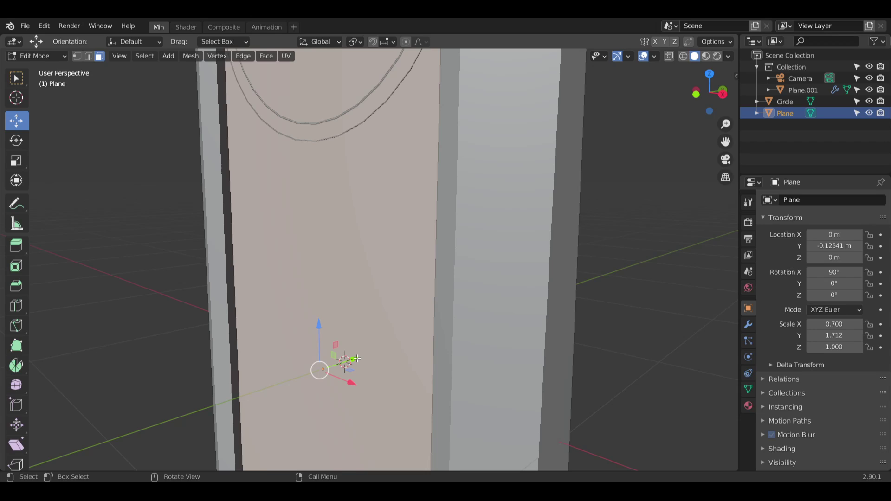
key("g")
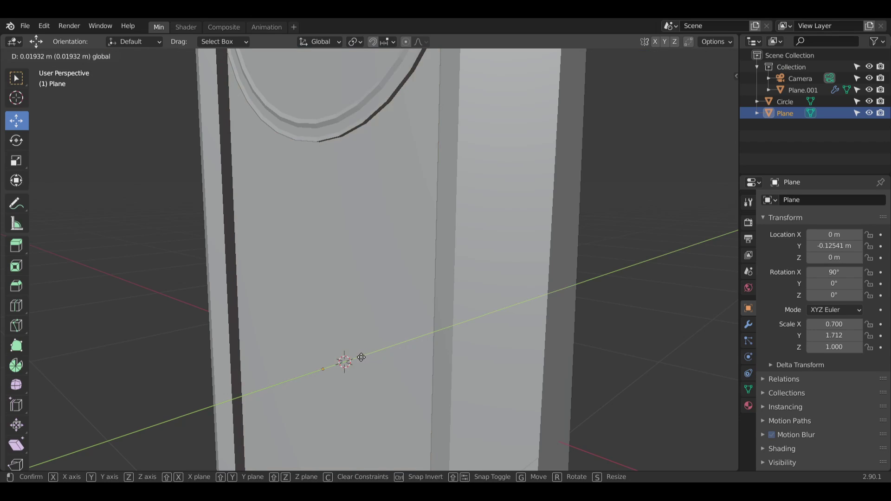
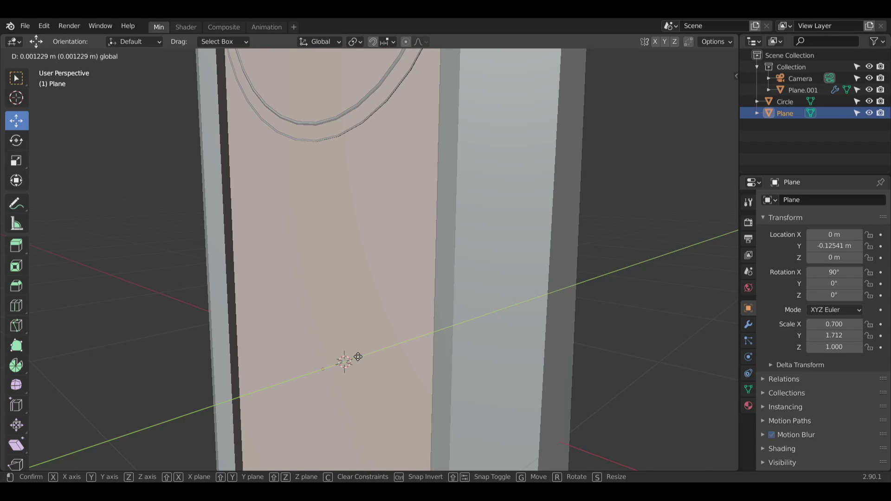
left_click(347, 357)
scroll(220, 210, "down", 4)
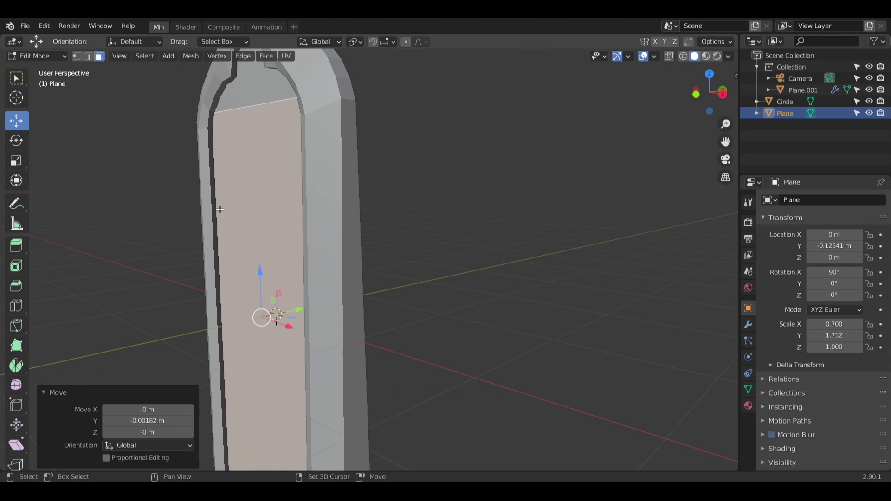
middle_click_drag(220, 210, 303, 142)
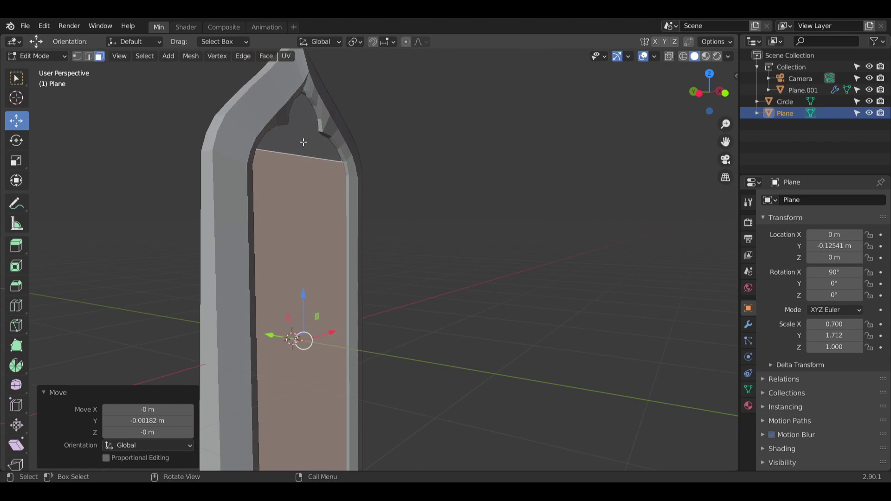
scroll(303, 142, "up", 6)
middle_click_drag(348, 209, 309, 227)
scroll(309, 232, "down", 6)
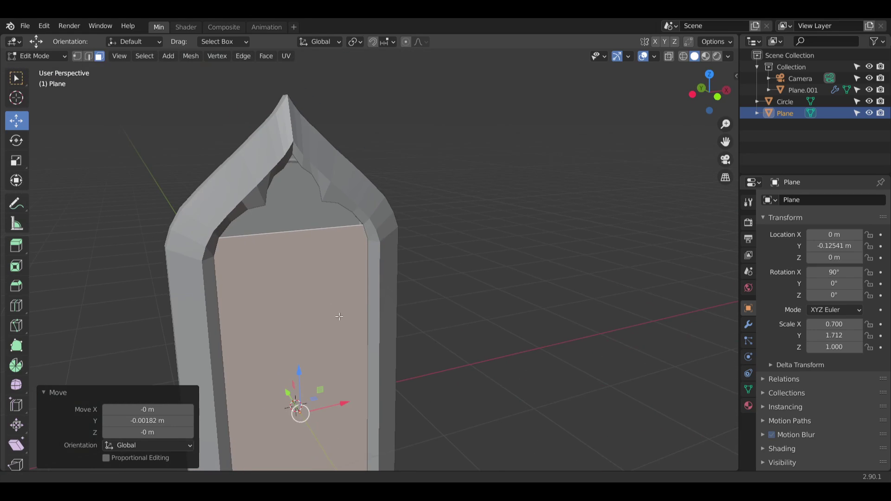
middle_click_drag(339, 316, 328, 250, "shift")
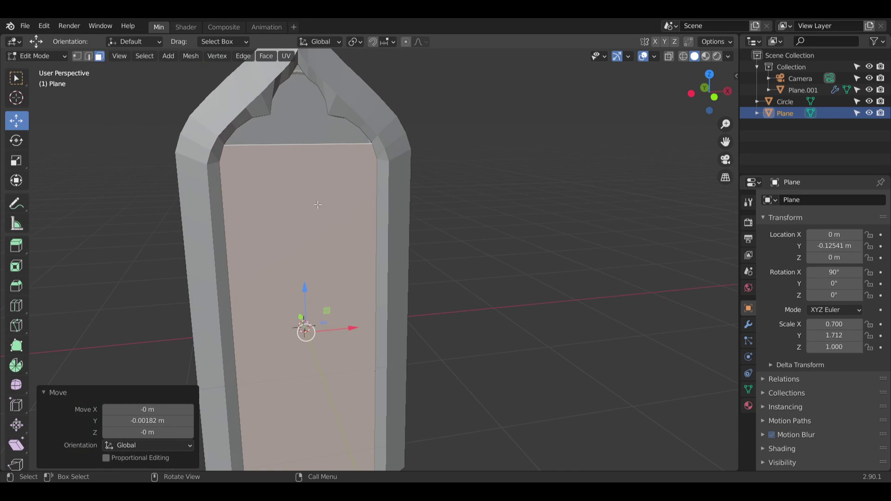
Step: Reselect the panel's front face, inset it with a thickness of 0.1 m, and inspect the resulting border
left_click(110, 228)
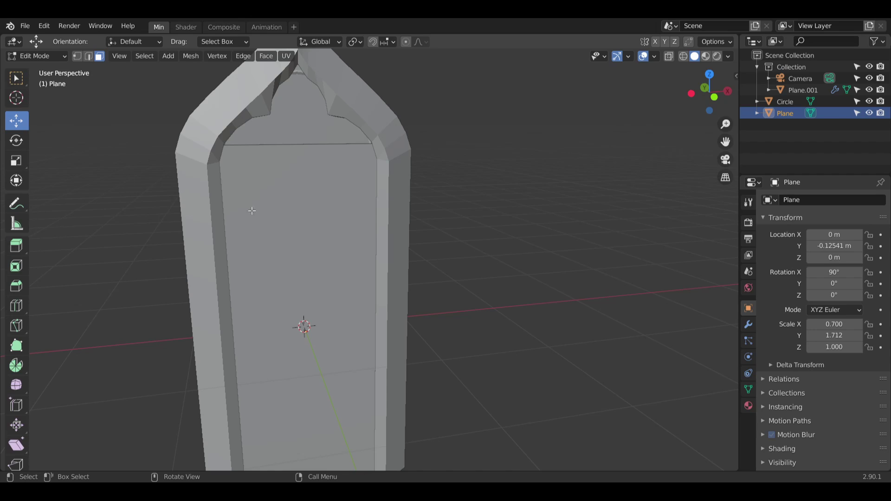
left_click(224, 179)
left_click(15, 266)
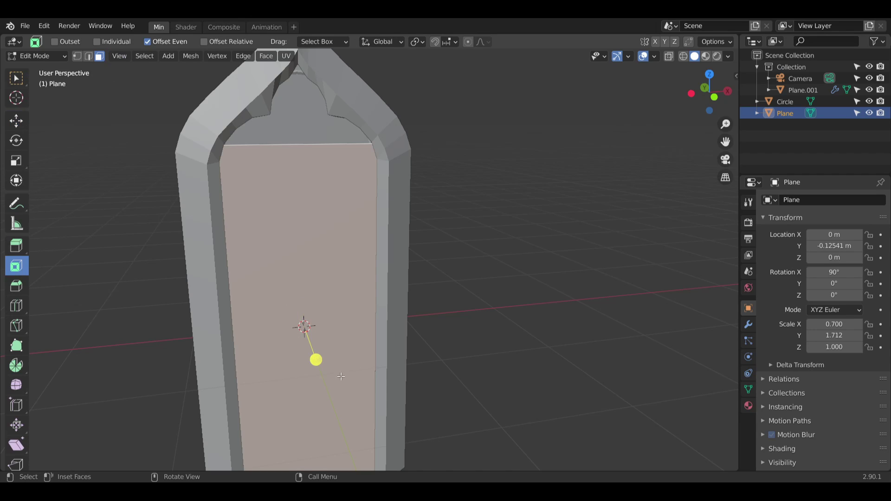
left_click(318, 365)
middle_click_drag(337, 367, 316, 310)
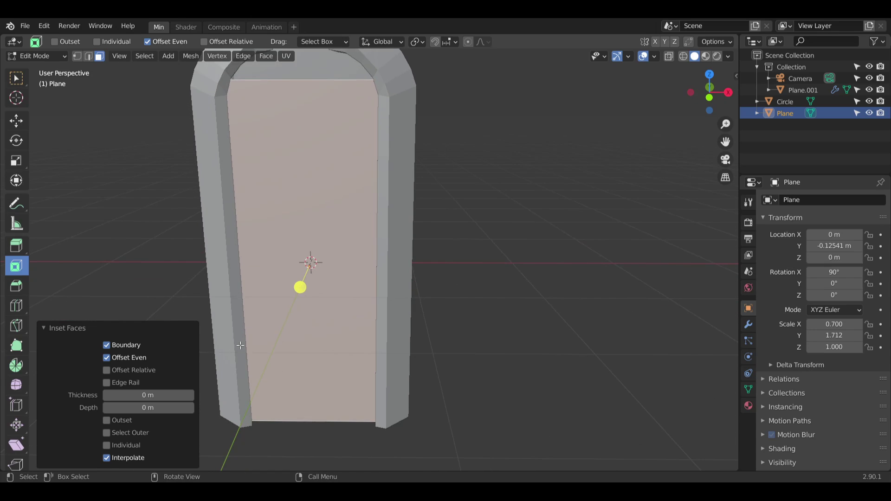
left_click(149, 393)
key("BackSpace")
key("BackSpace")
key("BackSpace")
type(".1")
key("Return")
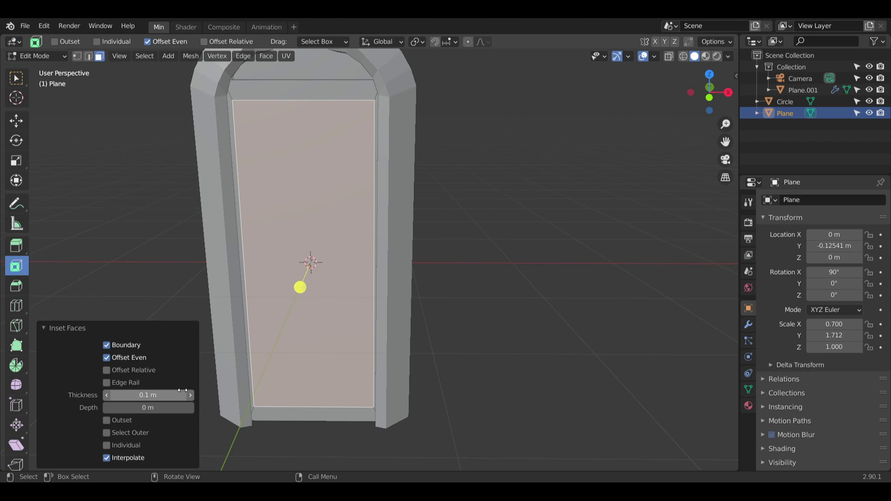
middle_click_drag(453, 157, 386, 184)
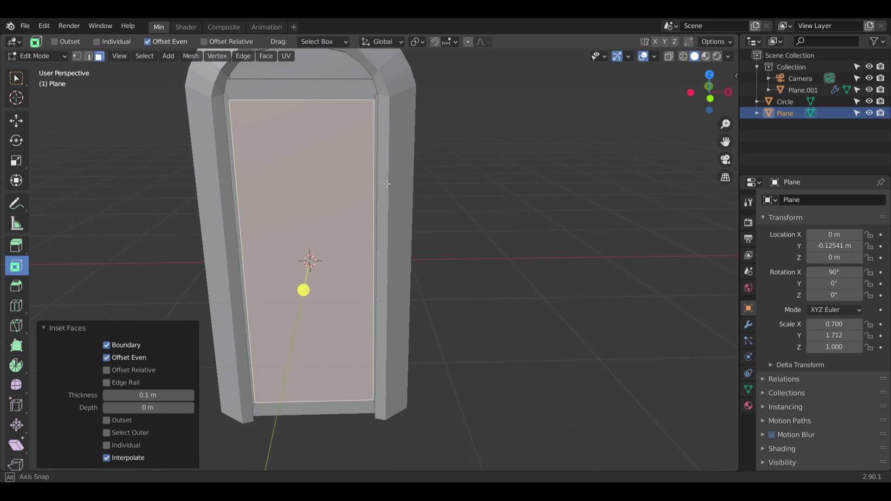
scroll(378, 188, "up", 4)
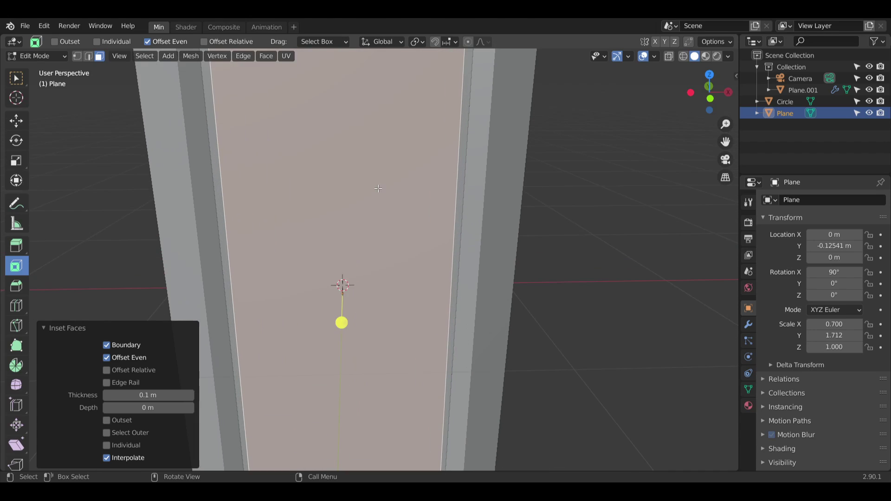
middle_click_drag(381, 178, 433, 204)
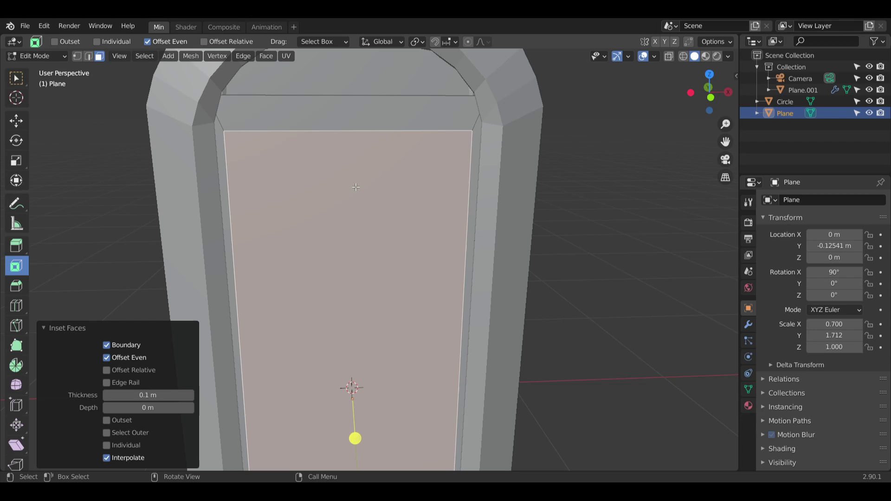
Step: Delete the upper border face of the panel's inset
left_click(135, 223)
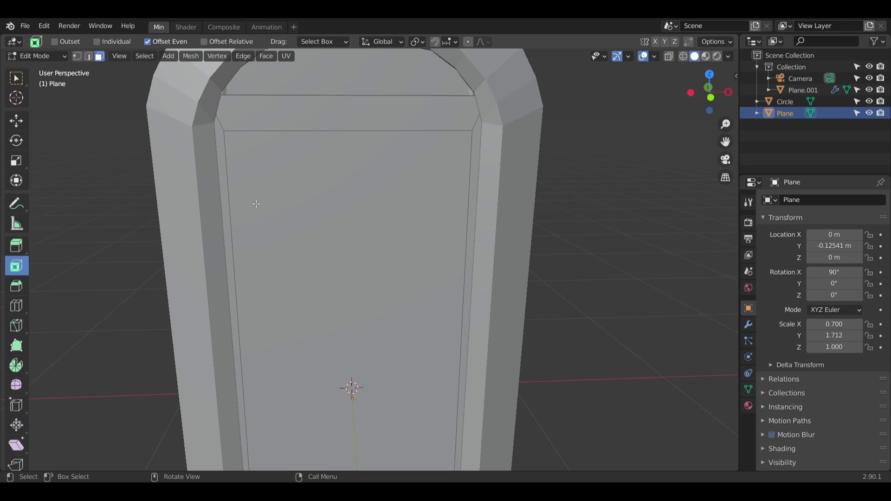
left_click(282, 110)
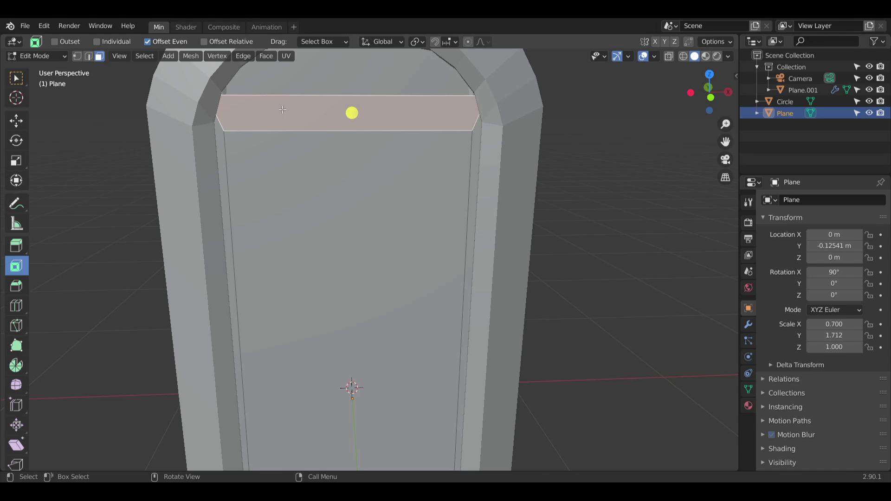
key("x")
left_click(282, 110)
middle_click_drag(390, 177, 371, 180)
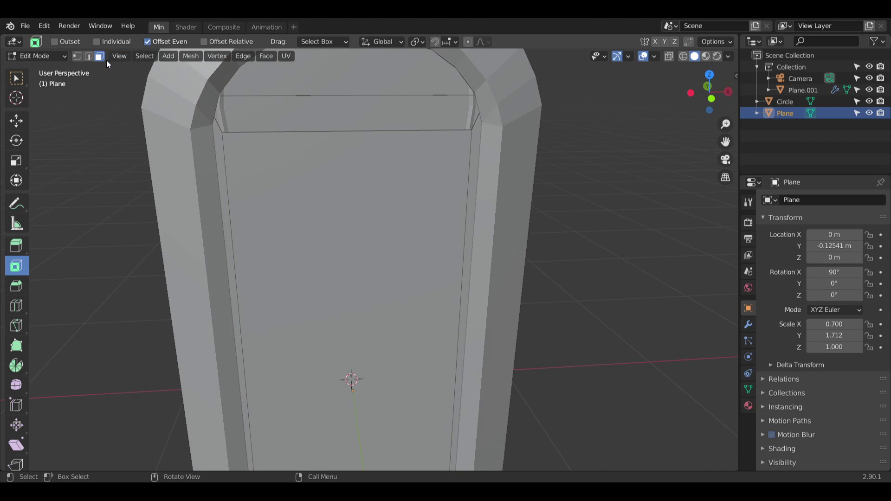
Step: Switch to edge selection and delete the leftover outer edge along the top of the panel
left_click(90, 56)
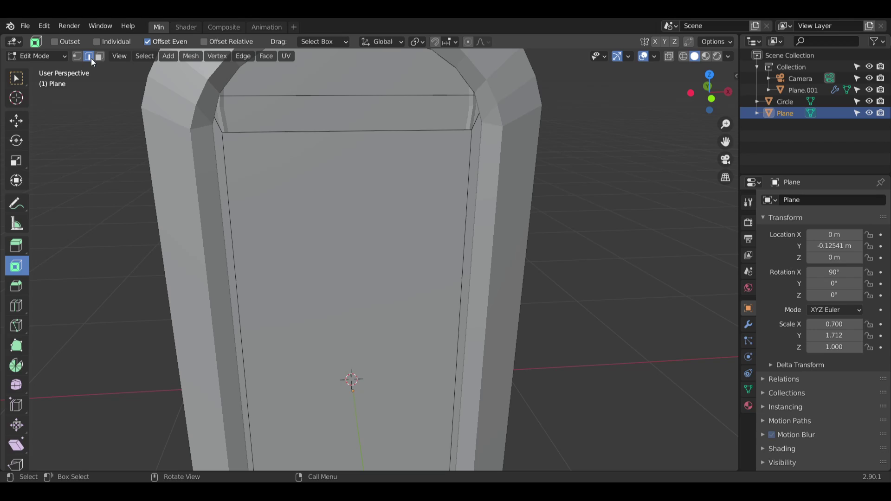
left_click(295, 130, "alt")
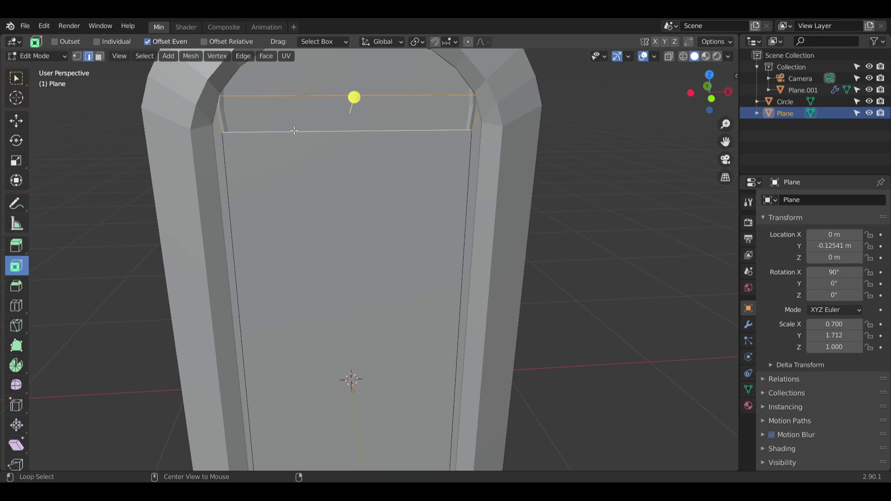
left_click(355, 148)
middle_click_drag(355, 137, 390, 126)
left_click(355, 94)
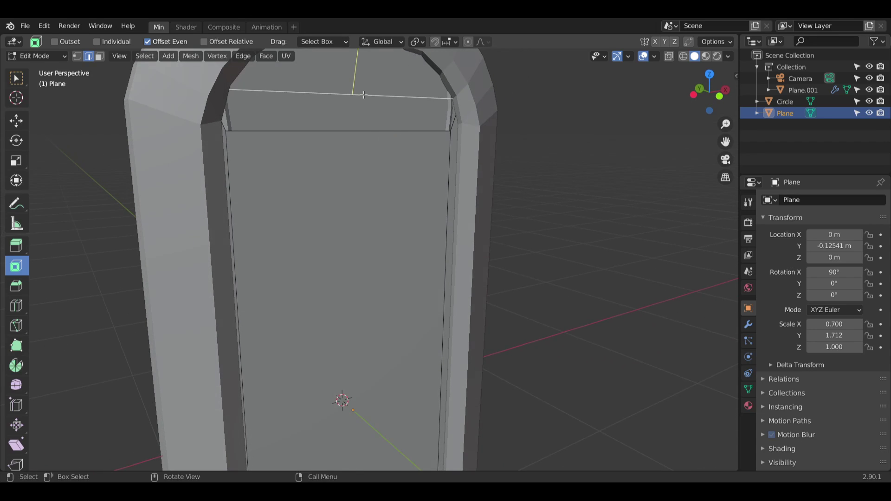
key("x")
left_click(350, 95)
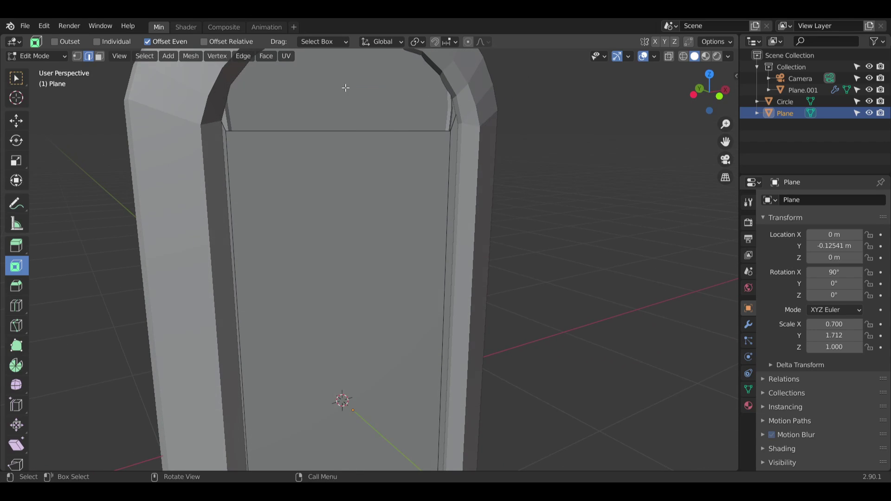
Step: Try to lower the inset's top edge along Z, and undo the move
left_click(334, 131, "alt")
middle_click_drag(334, 130, 332, 144)
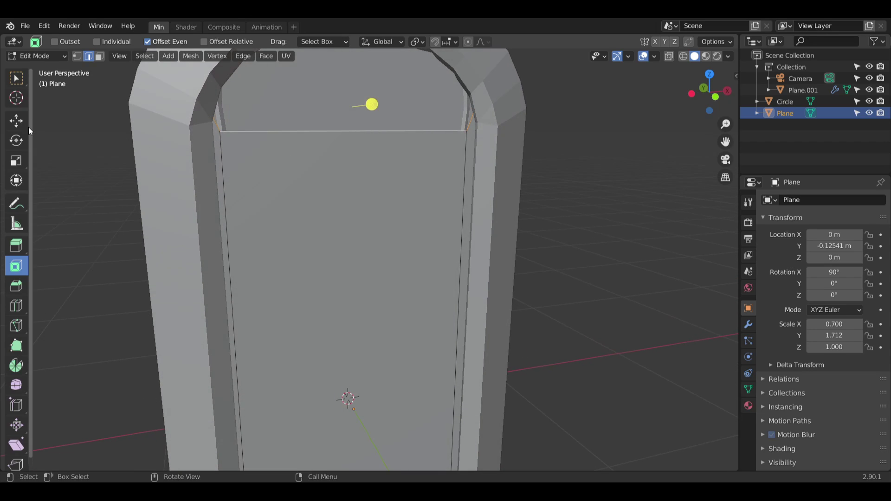
left_click(21, 123)
mouse_move(356, 60)
left_mouse_down()
mouse_move(350, 149)
mouse_move(350, 67)
left_mouse_up()
middle_click_drag(521, 166, 497, 166)
left_click(372, 138)
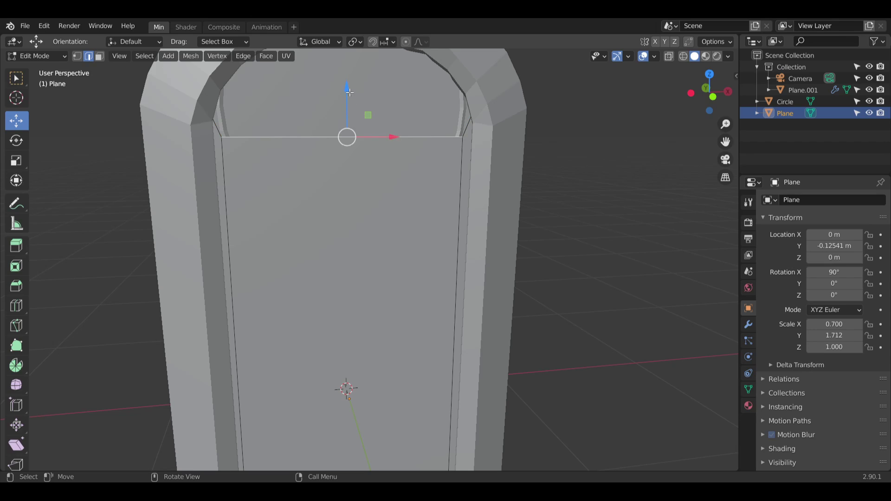
left_click_drag(349, 92, 330, 205)
middle_click_drag(329, 205, 430, 276)
key("ctrl+z")
middle_click_drag(166, 212, 372, 185, "shift")
scroll(373, 185, "up", 2)
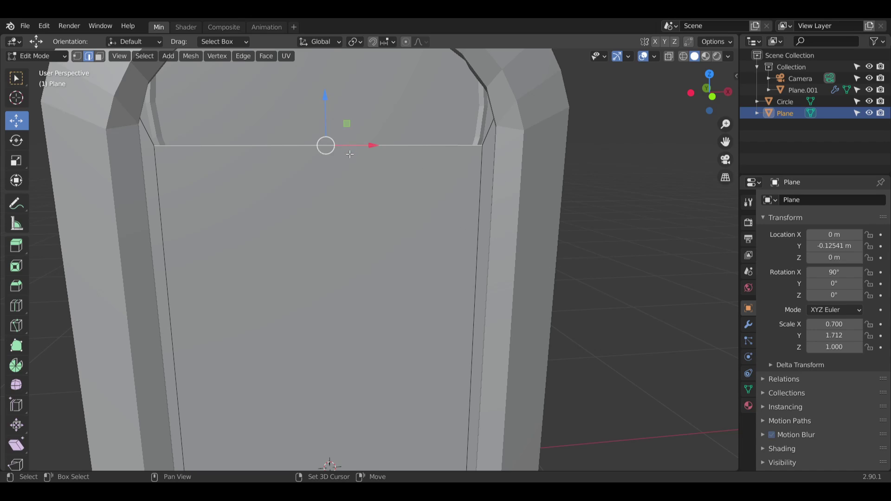
Step: Subdivide the inset's top edge repeatedly and lower it about 0.549 m along Z
key("shift+r")
key("shift+r")
key("shift+r")
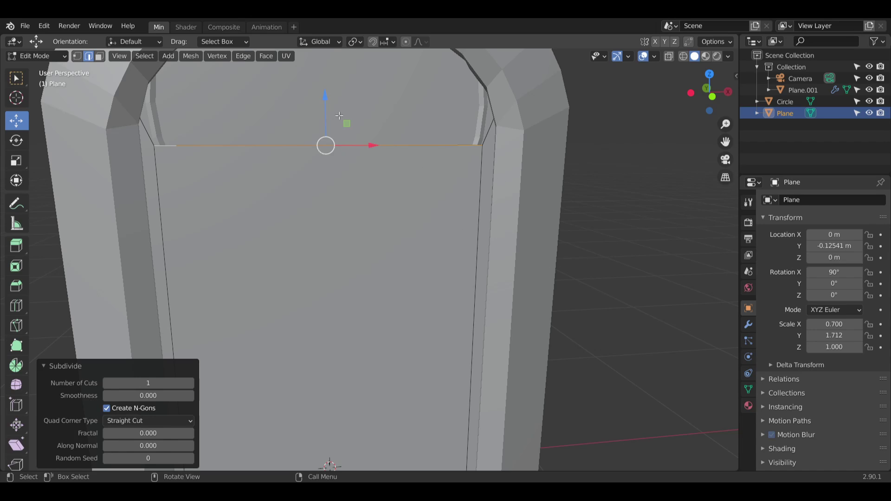
left_click_drag(325, 96, 327, 236)
Step: Try to curve the lowered top edge with negative vertex smoothing of about -0.68, and undo it
left_click(16, 384)
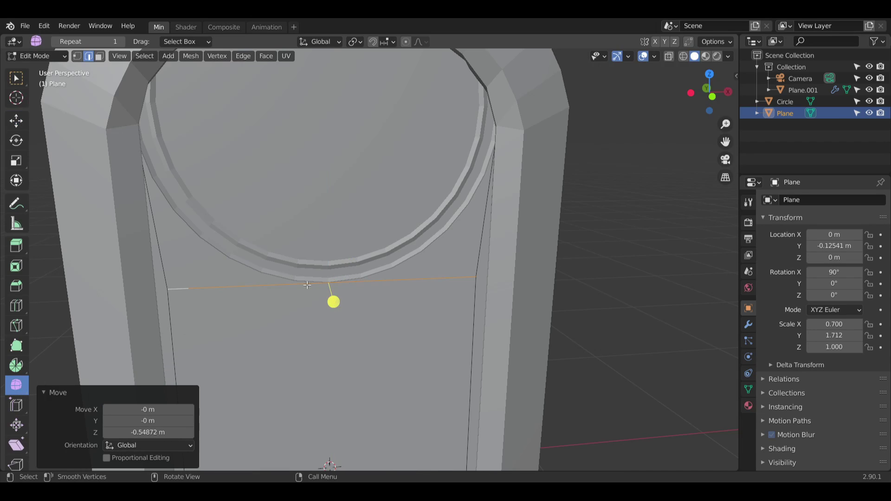
left_click_drag(334, 302, 241, 470)
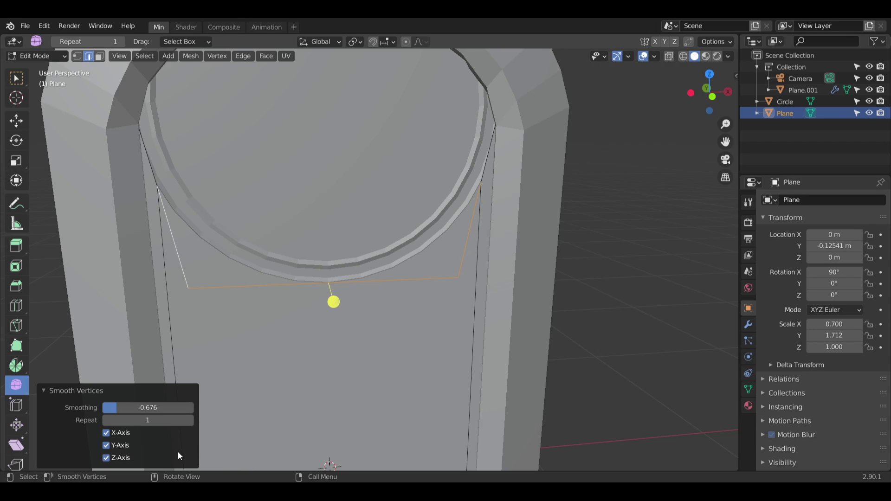
left_click(190, 421)
key("ctrl+z")
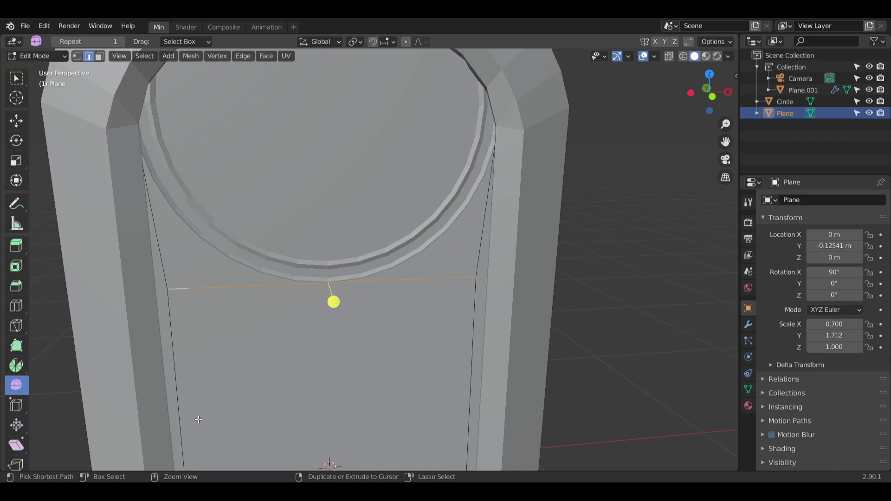
left_click_drag(333, 300, 212, 251)
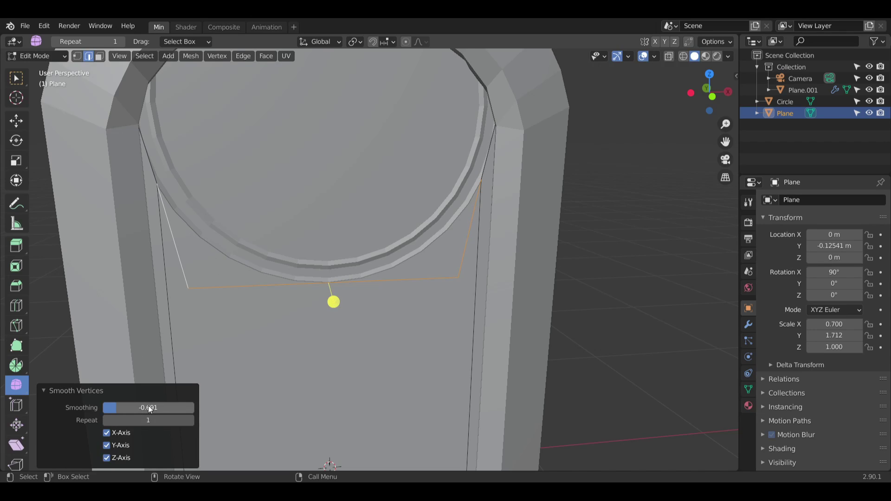
left_click_drag(148, 405, 138, 408)
key("ctrl+z")
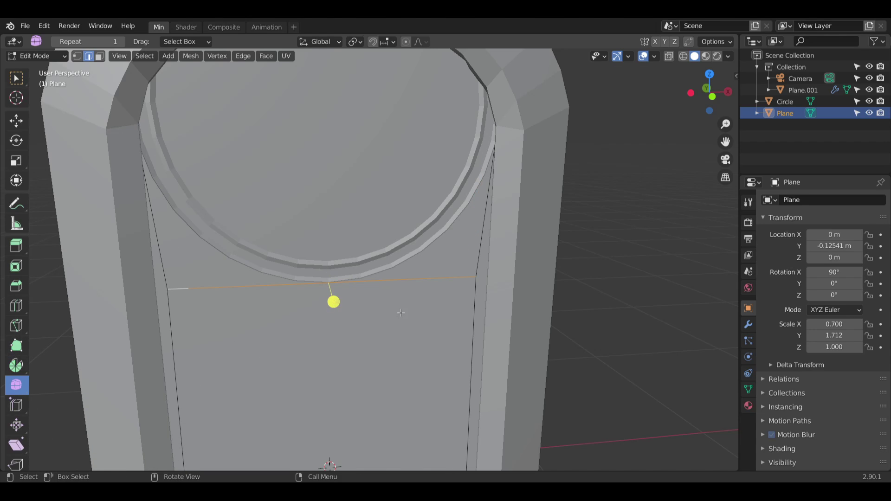
Step: Undo the lowering and the subdivisions of the inset's top edge
middle_click_drag(371, 278, 393, 305)
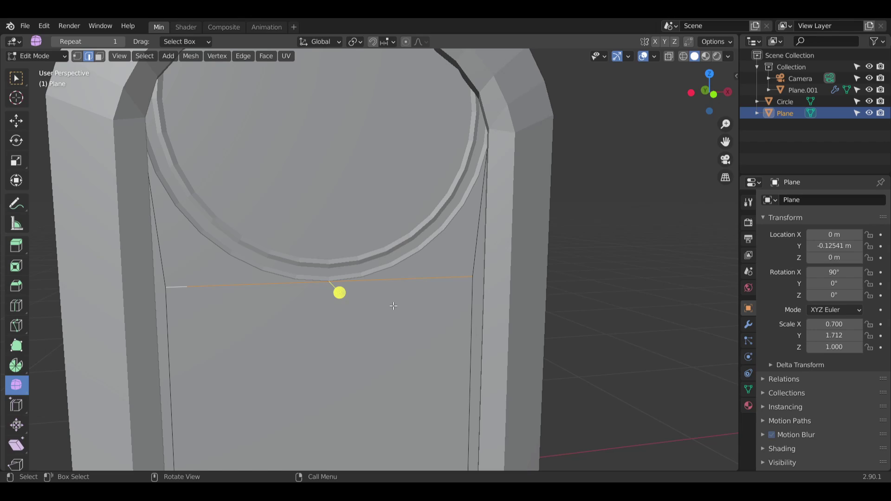
key("ctrl+z")
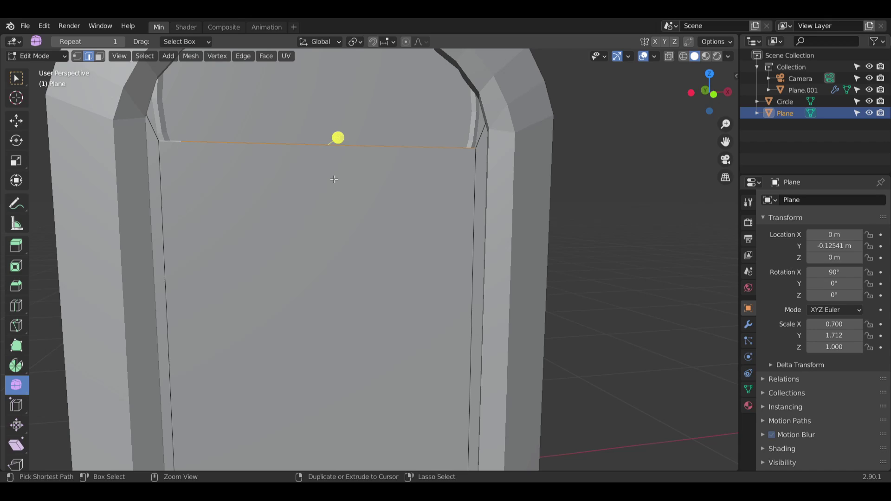
key("ctrl+z")
key("ctrl+z")
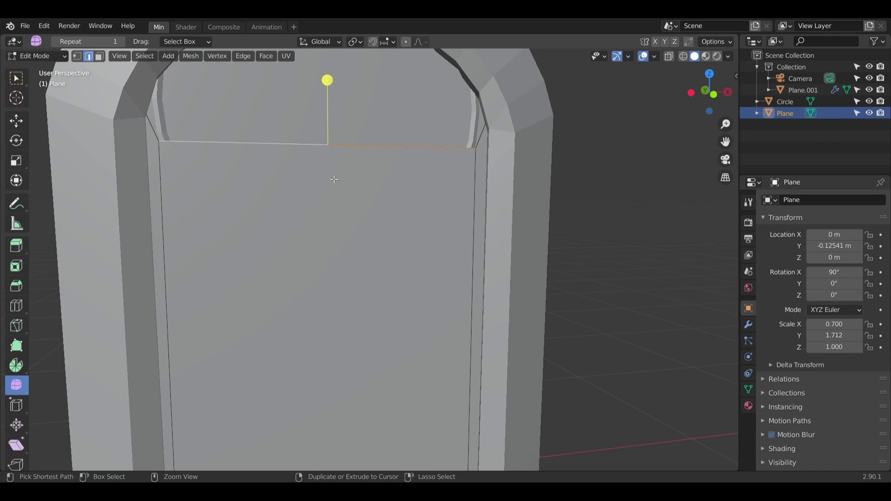
Step: Raise the inset's top edge about 0.17 m along Z and deselect it
left_click(16, 121)
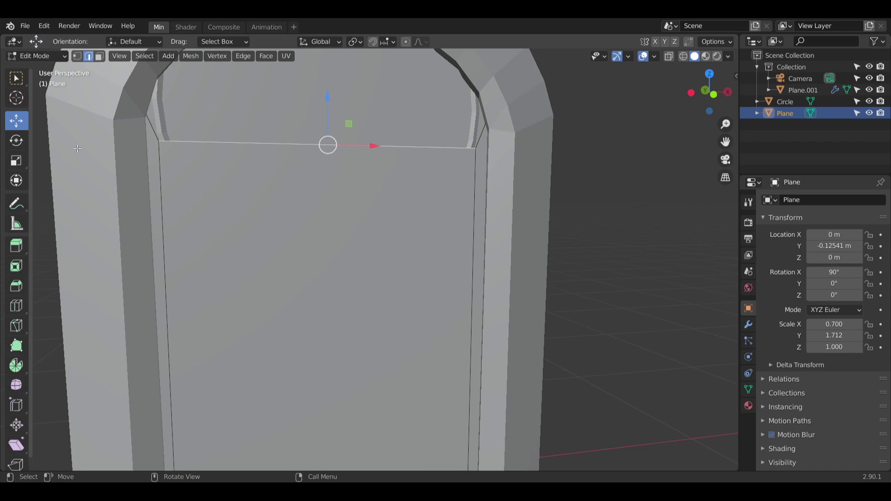
left_click_drag(327, 103, 333, 55)
middle_click_drag(390, 174, 374, 205)
scroll(599, 188, "down", 3)
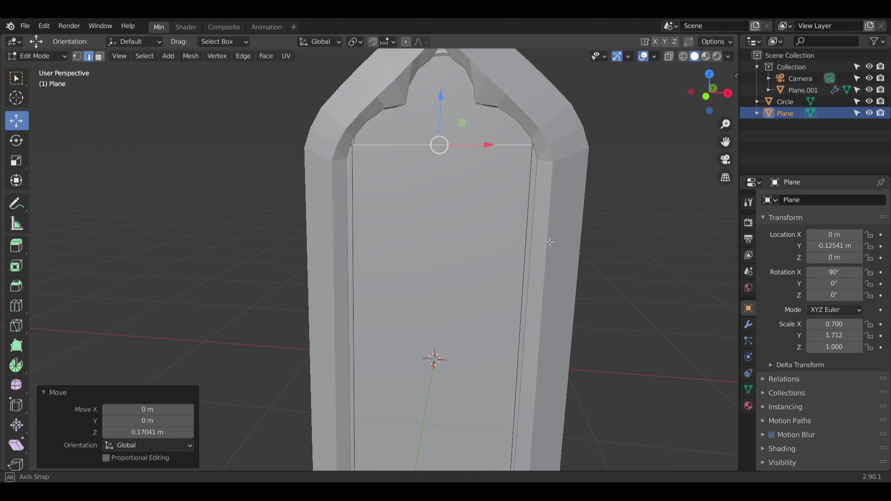
middle_click_drag(549, 241, 470, 193)
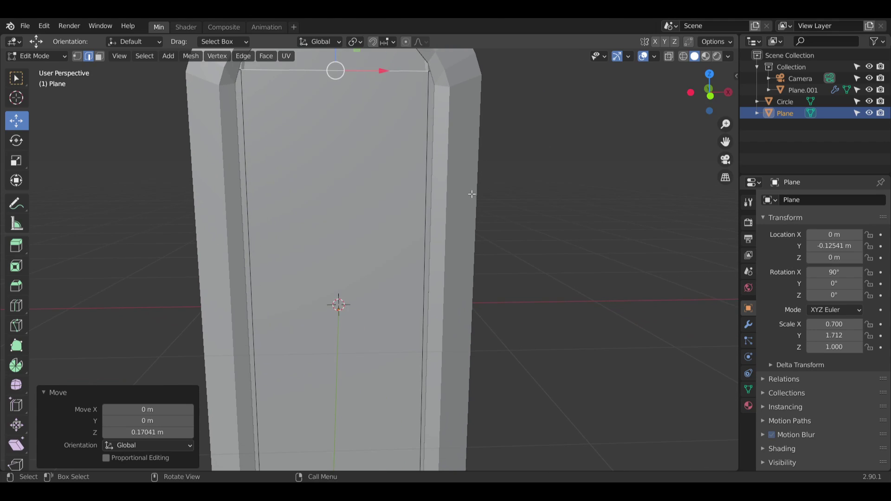
left_click(334, 153)
middle_click_drag(462, 114, 455, 189, "shift")
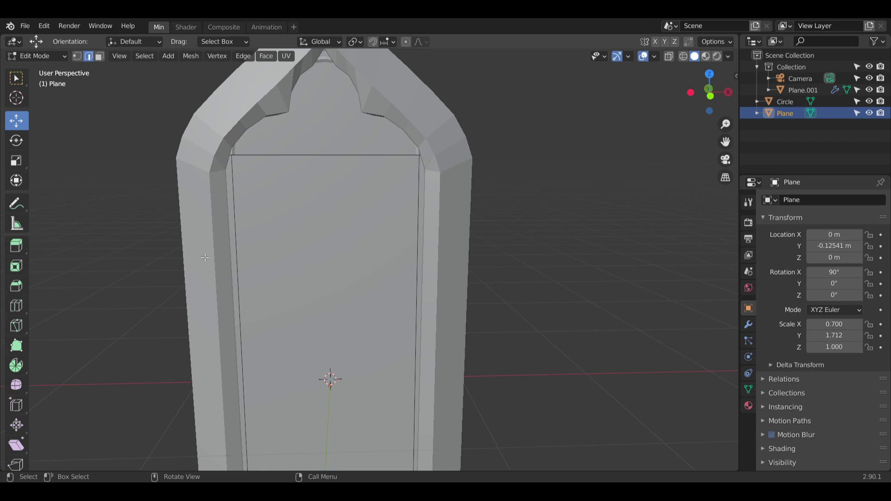
Step: Add a horizontal loop cut across the panel and set its number of cuts to 18
left_click(19, 306)
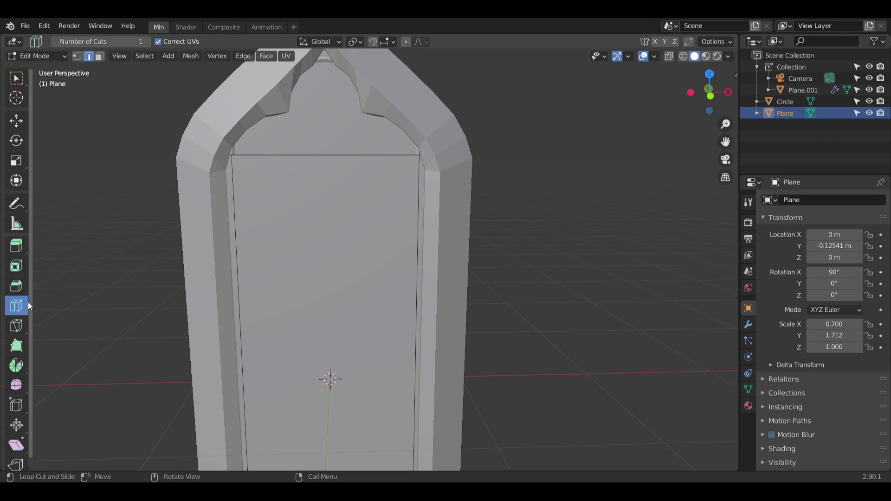
left_click(243, 381)
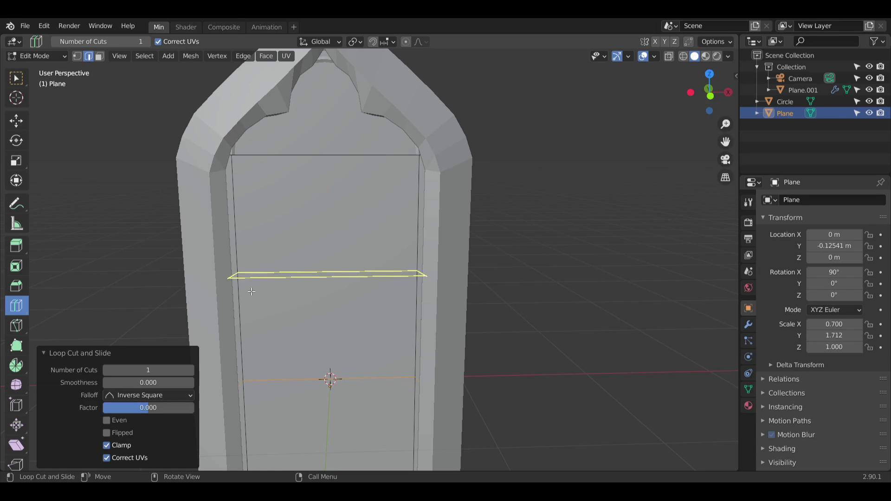
left_click(191, 369)
left_click(191, 370)
left_click(190, 370)
left_click(191, 370)
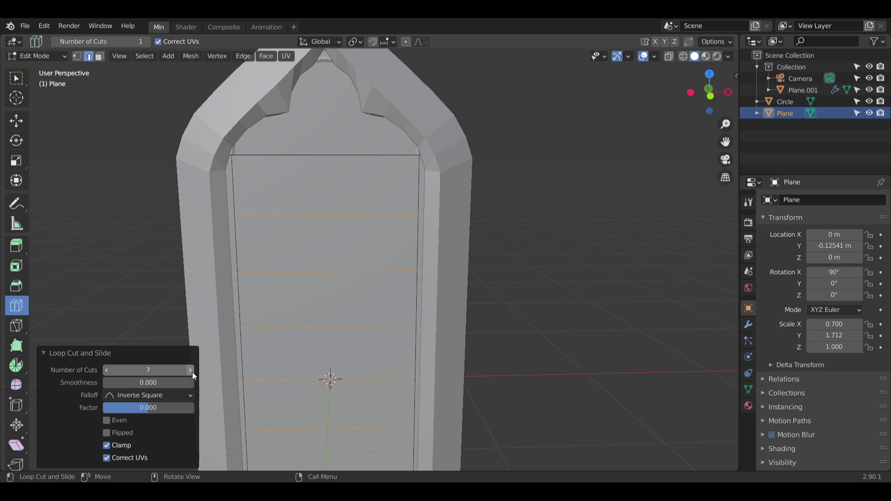
left_click(192, 372)
left_click(192, 372)
left_click(192, 373)
left_click(192, 372)
left_click(192, 372)
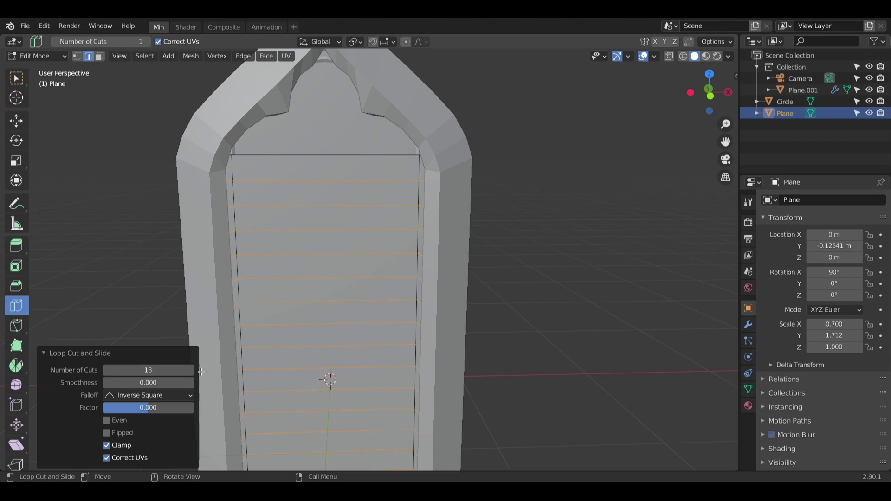
Step: Check the loop cuts' spacing down to the panel's base and undo them
scroll(267, 358, "down", 3)
middle_click_drag(322, 378, 487, 160, "shift")
scroll(310, 241, "up", 6)
scroll(425, 255, "up", 6)
scroll(437, 250, "down", 4)
middle_click_drag(459, 413, 426, 269, "shift")
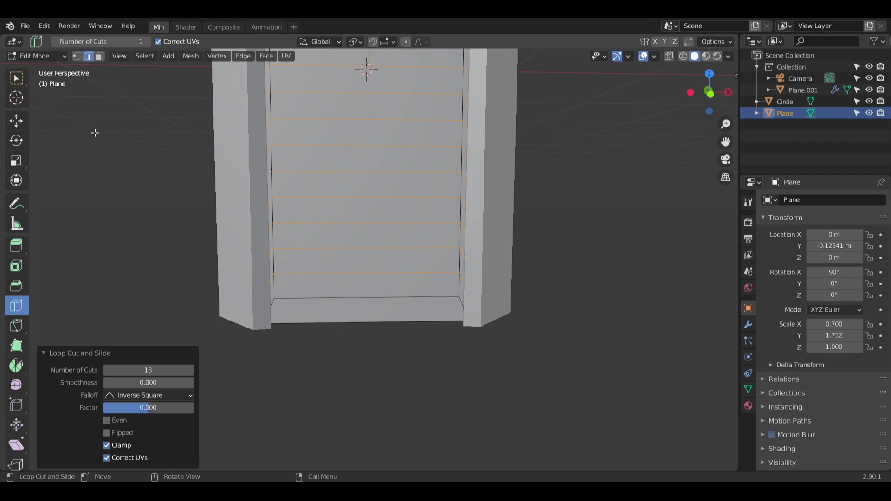
key("ctrl+z")
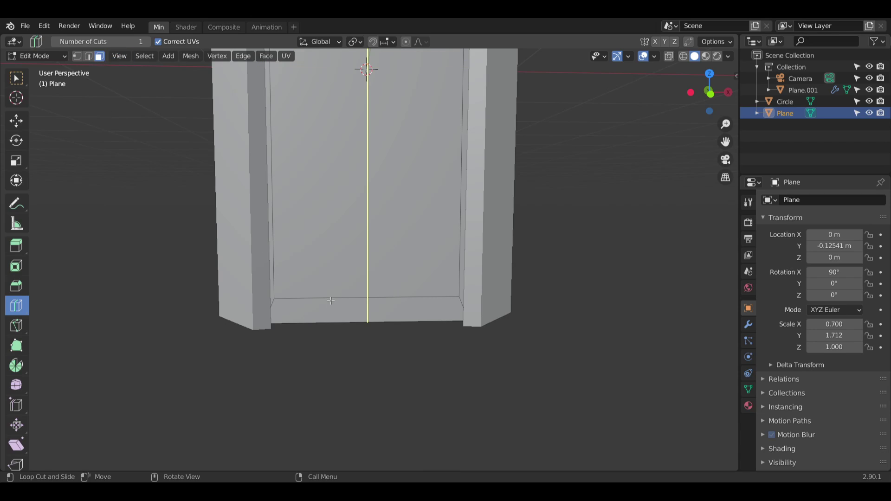
Step: Switch to face selection and delete the lower border face of the panel's inset
left_click(333, 298)
key("3")
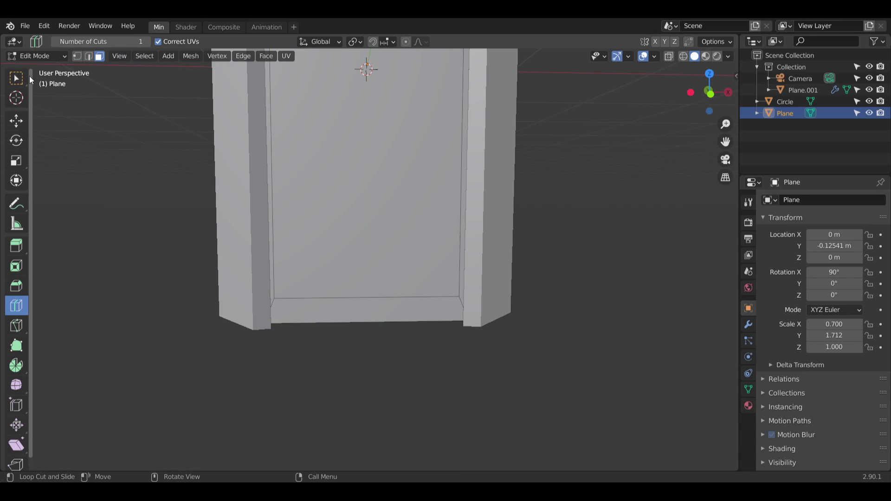
left_click(16, 78)
left_click(378, 314)
key("x")
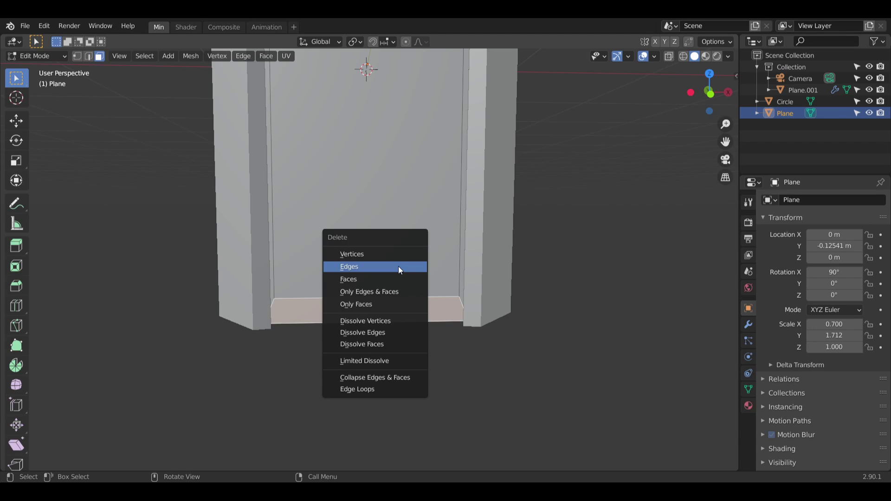
key("Escape")
key("x")
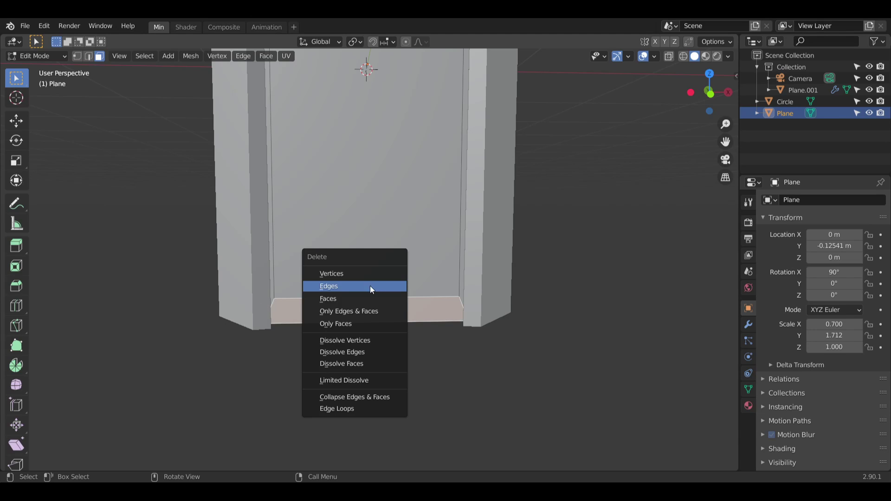
left_click(338, 297)
Step: Switch to edge selection and delete the leftover outer edge along the bottom of the panel
middle_click_drag(392, 319, 308, 366)
scroll(360, 307, "up", 4)
left_click(368, 303)
left_click(88, 57)
left_click(348, 346)
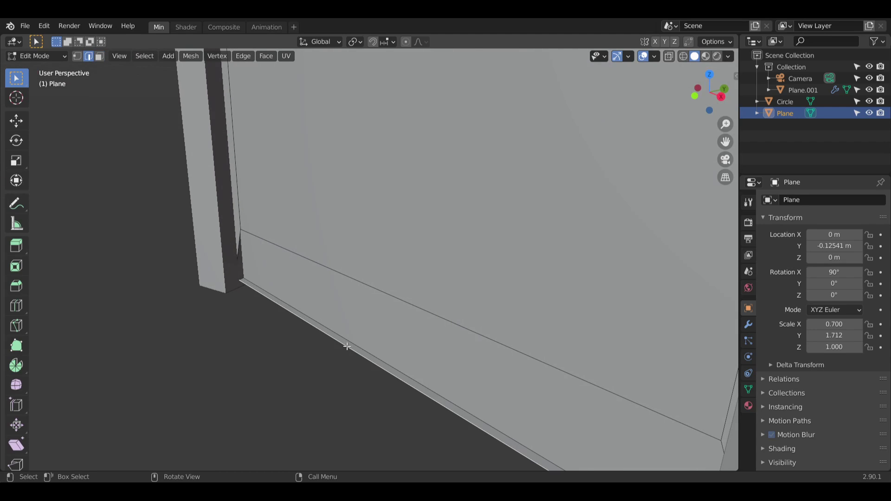
key("x")
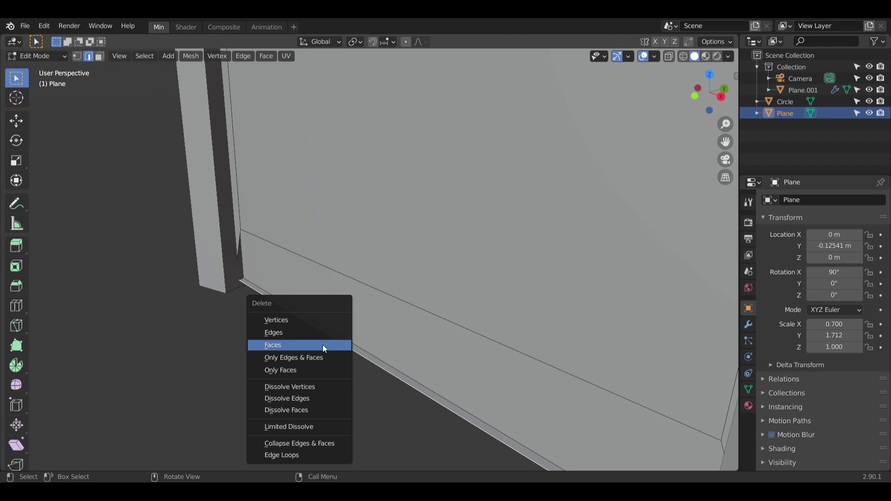
left_click(345, 332)
middle_click_drag(346, 333, 328, 367)
Step: Select the panel's lower horizontal edge and move it straight down along Z to the base of the pillars
left_click(388, 284)
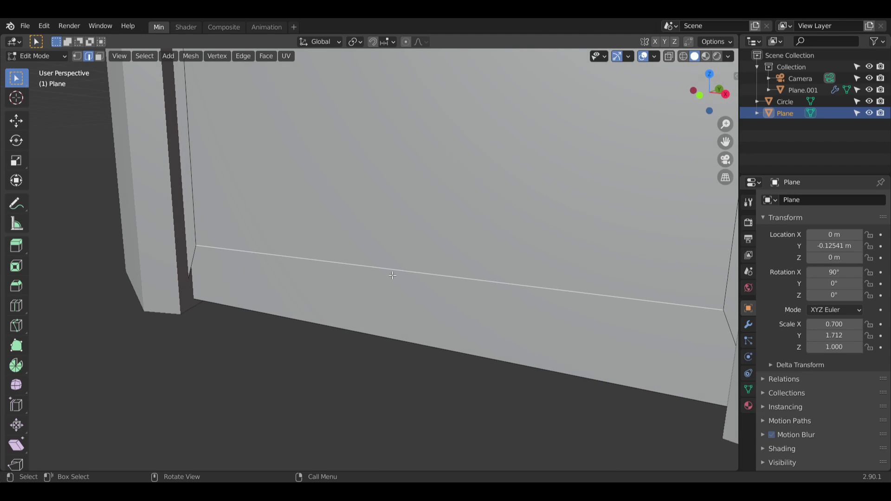
left_click(16, 121)
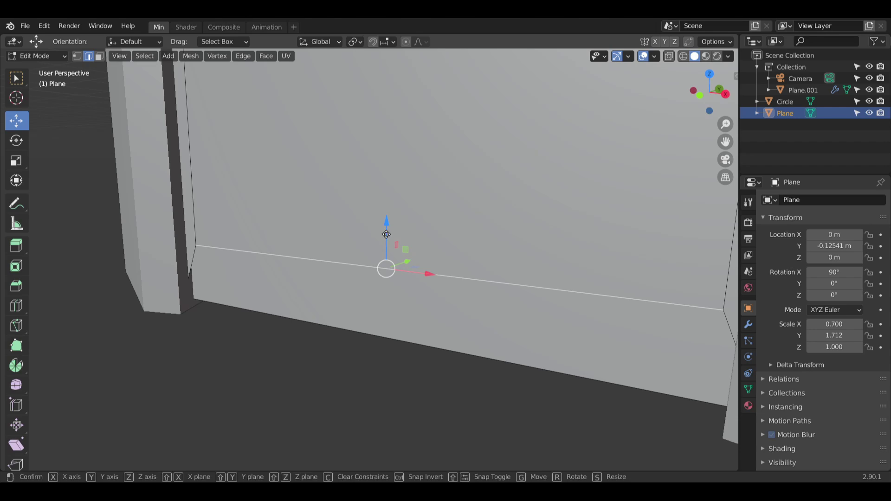
left_click_drag(385, 230, 375, 302)
mouse_move(375, 302)
middle_mouse_down()
mouse_move(357, 315)
mouse_move(371, 316)
middle_mouse_up()
left_click(366, 397)
scroll(360, 310, "down", 3)
middle_click_drag(415, 169, 389, 206, "shift")
middle_click_drag(389, 206, 390, 263)
scroll(387, 250, "down", 4)
mouse_move(379, 177)
middle_mouse_down("shift")
mouse_move(376, 197)
mouse_move(374, 187)
middle_mouse_up("shift")
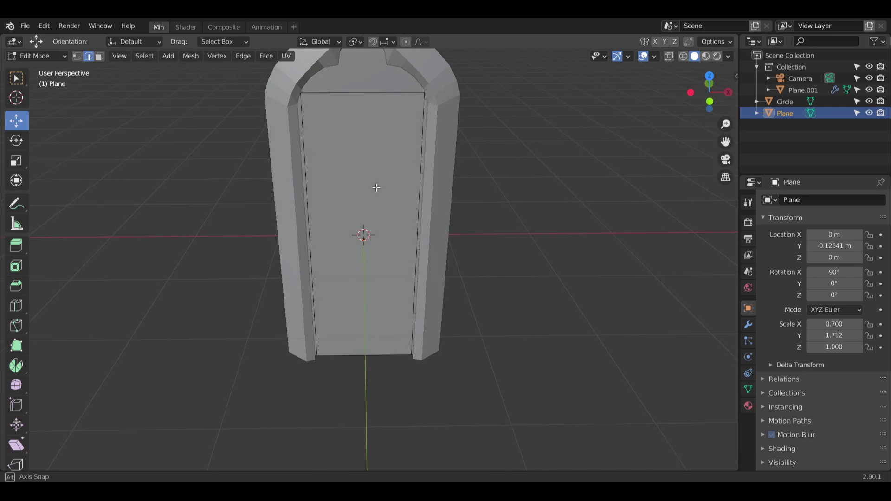
Step: Add a horizontal loop cut across the full panel and set its number of cuts to 14
left_click(17, 305)
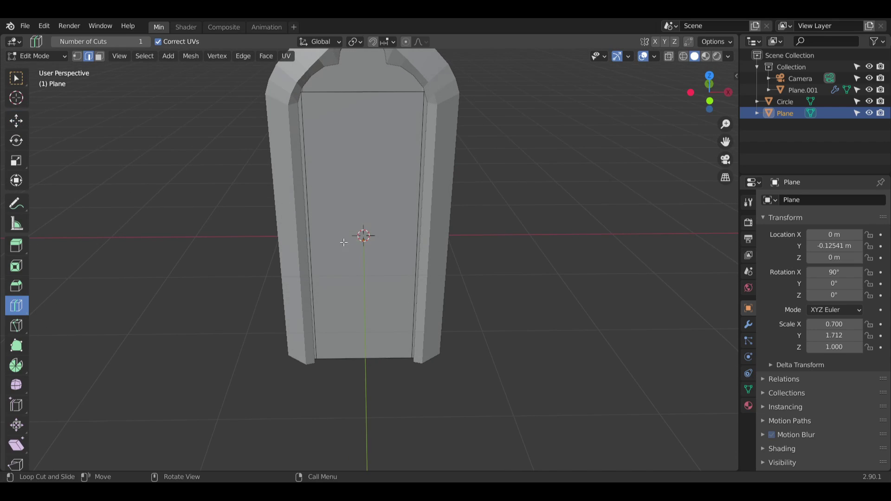
left_click(308, 243)
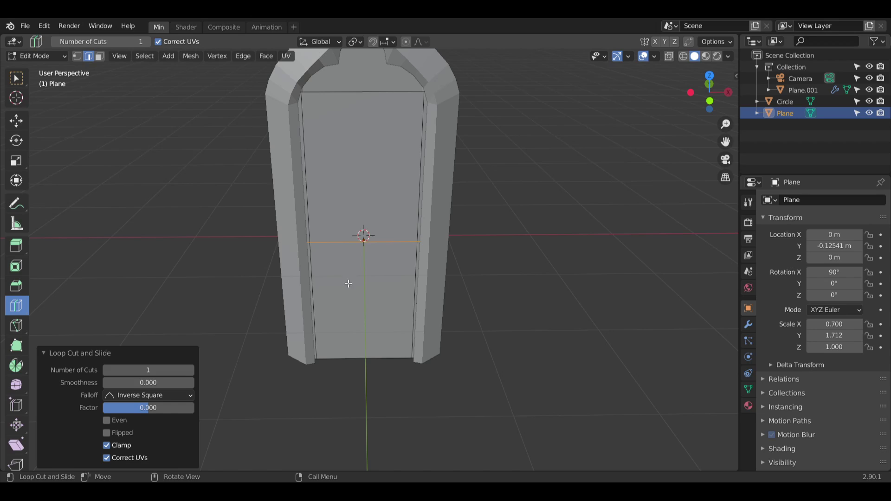
double_click(190, 366)
type("12")
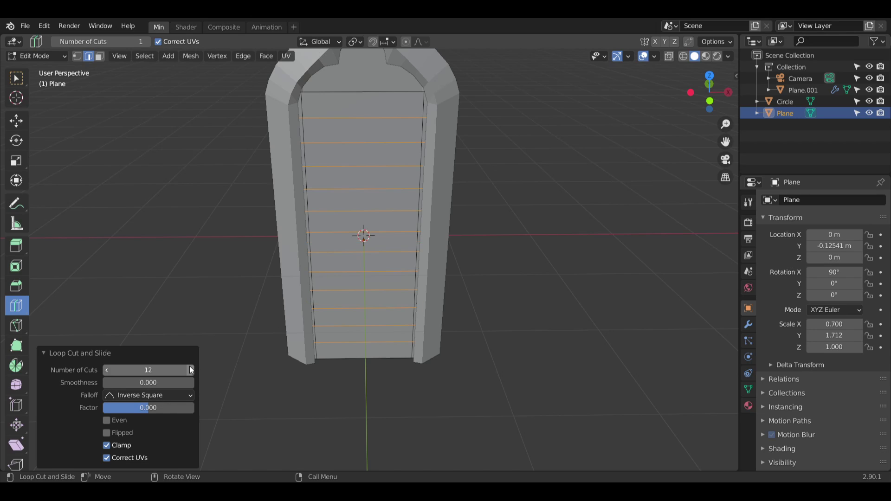
key("Return")
scroll(182, 311, "up", 3)
left_click(148, 370)
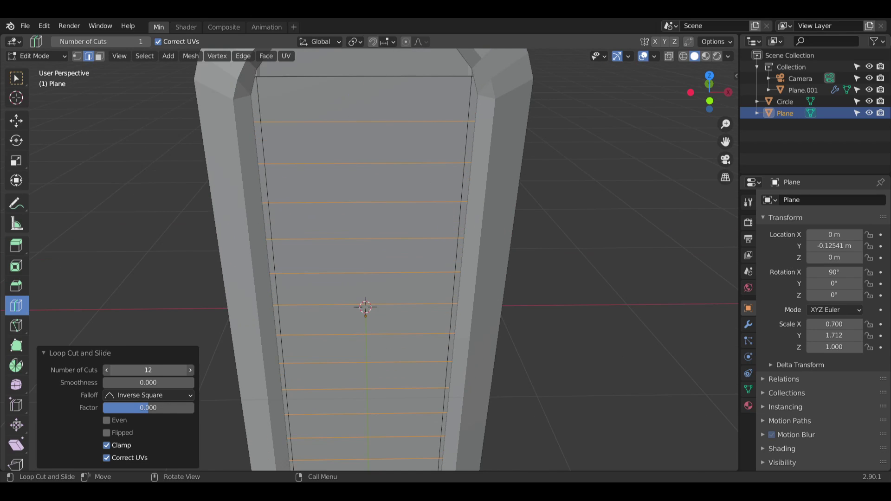
key("Return")
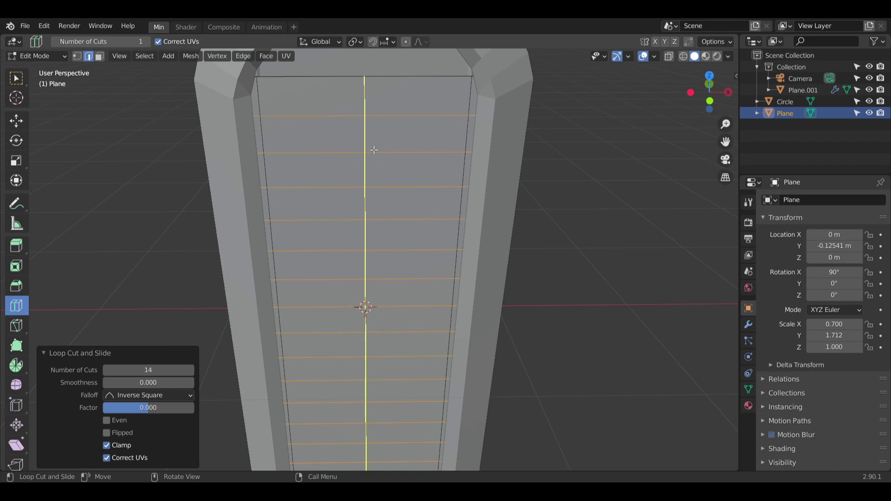
middle_click_drag(371, 149, 370, 131)
middle_click_drag(561, 116, 530, 152)
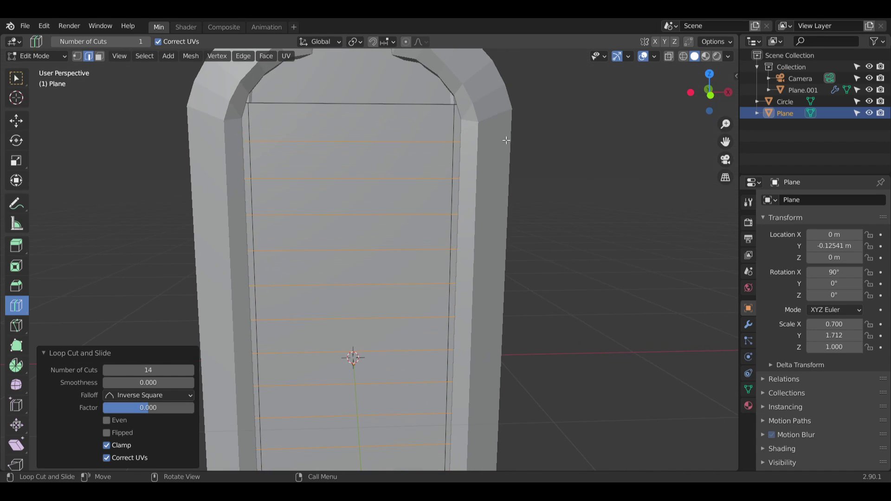
Step: Select the narrow face loops along both sides of the panel and inset them with 0.025 m thickness and a negative depth
left_click(17, 79)
left_click(99, 148)
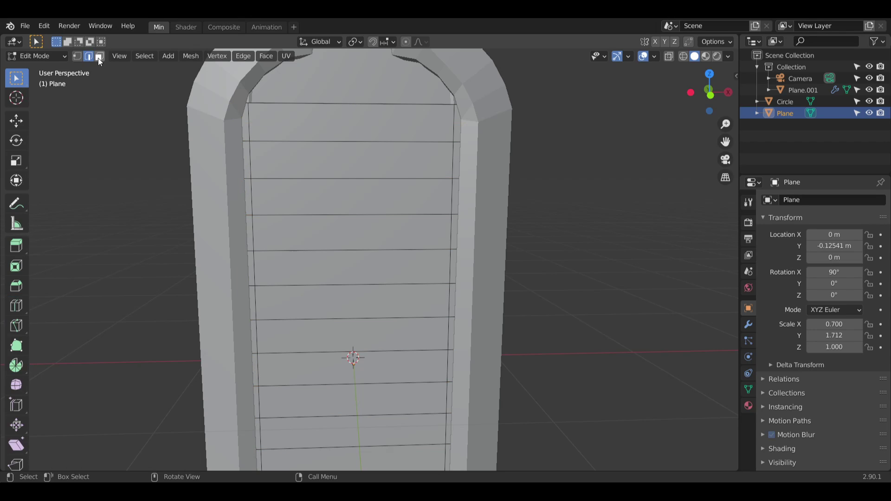
left_click(99, 56)
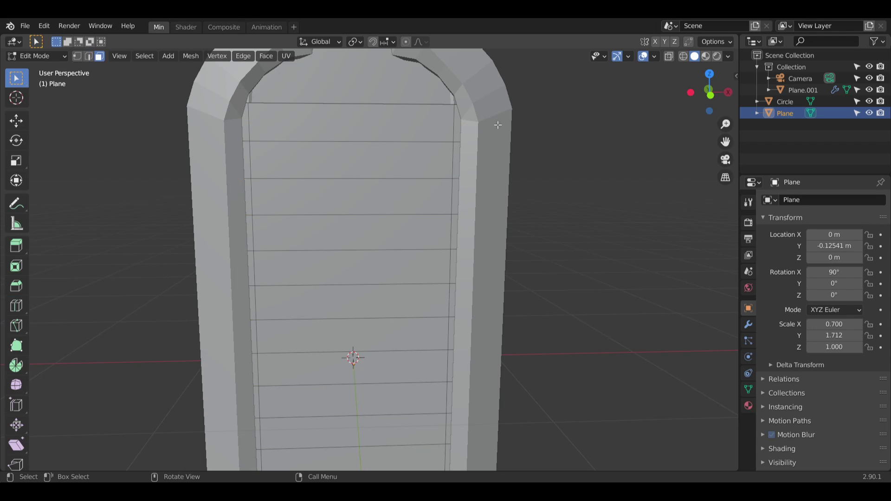
left_click(458, 136)
left_click(456, 144, "alt")
left_click(458, 143, "alt")
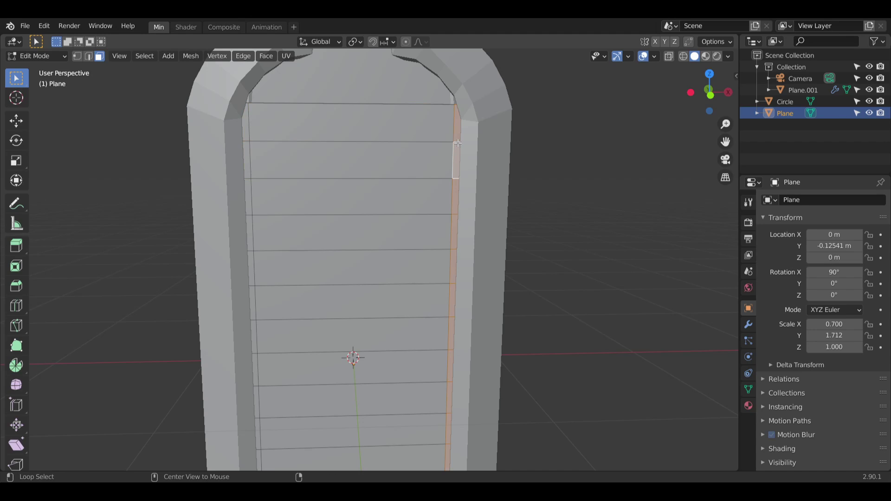
left_click(248, 142, "alt+shift")
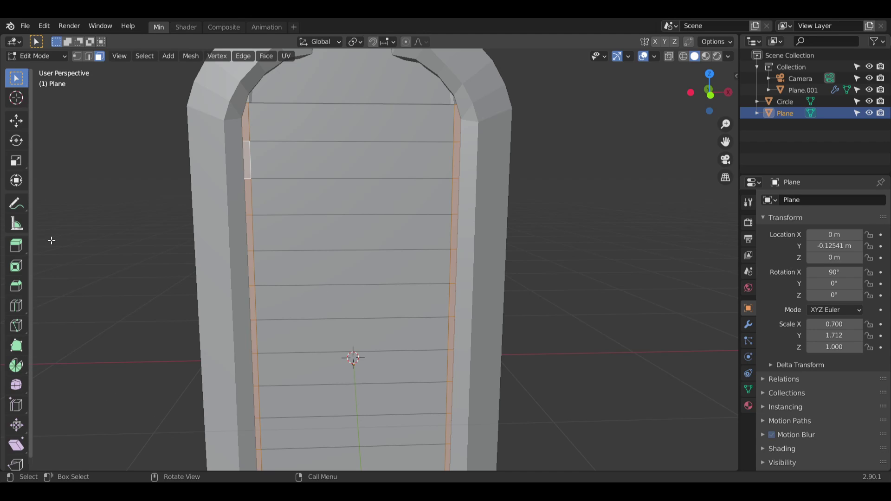
left_click(18, 264)
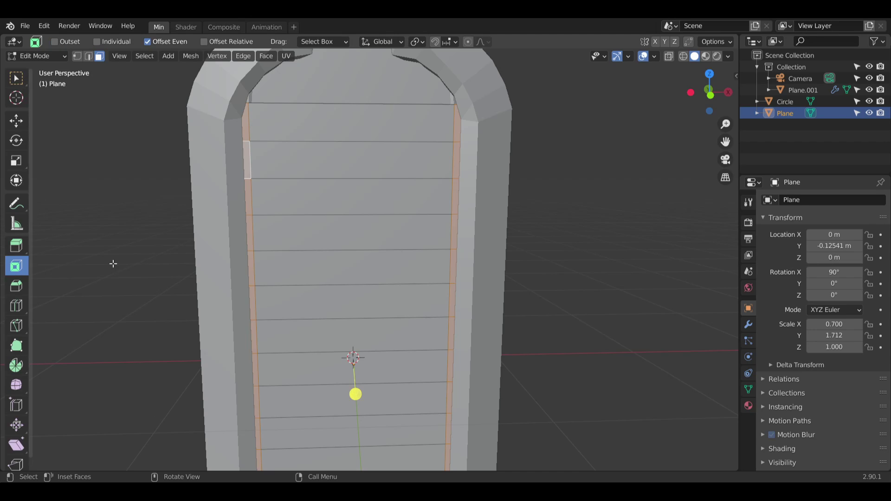
mouse_move(352, 397)
left_mouse_down()
mouse_move(353, 410)
mouse_move(354, 396)
left_mouse_up()
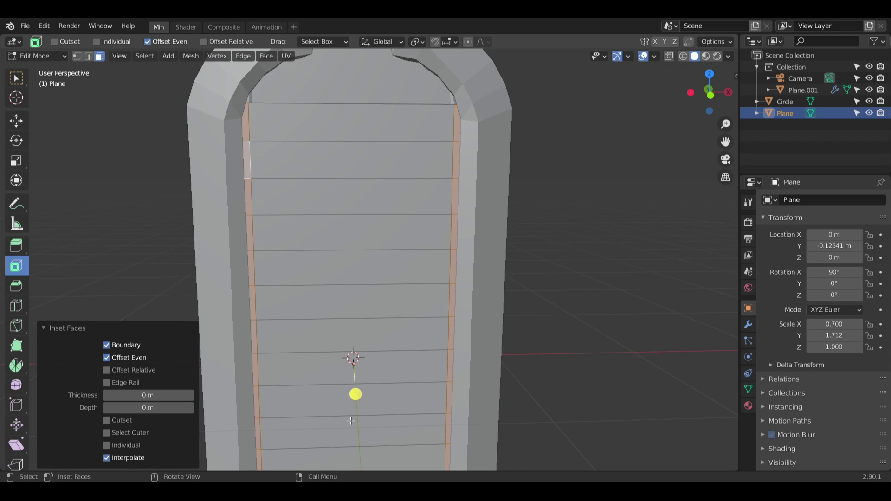
left_click(165, 395)
key("Return")
left_click(148, 408)
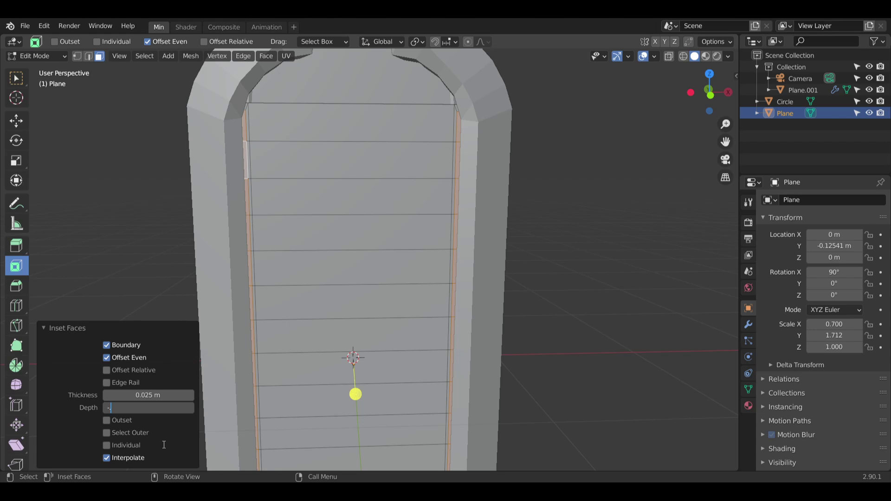
key("Return")
middle_click_drag(164, 260, 48, 265)
key("alt+a")
Step: Select the topmost horizontal row of the panel's faces, including the inset side borders, and delete those faces
middle_click_drag(77, 232, 252, 159)
scroll(253, 159, "up", 7)
middle_click_drag(381, 130, 352, 157)
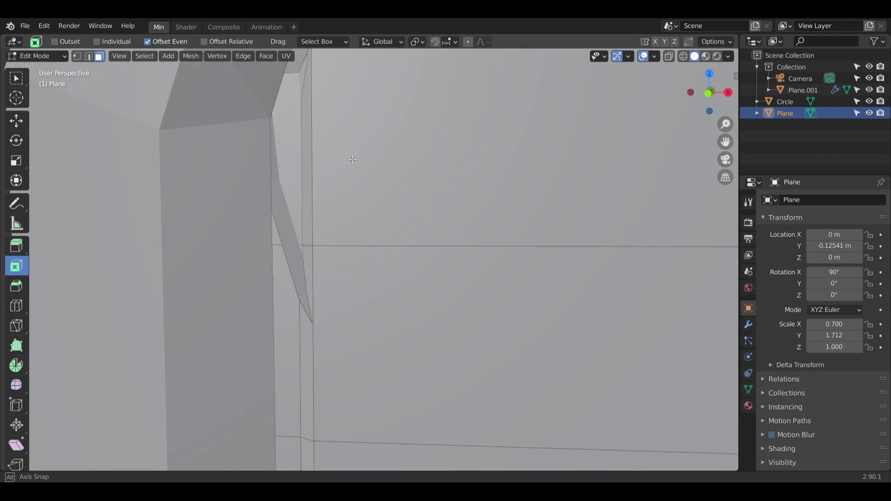
middle_click_drag(359, 245, 315, 202, "shift")
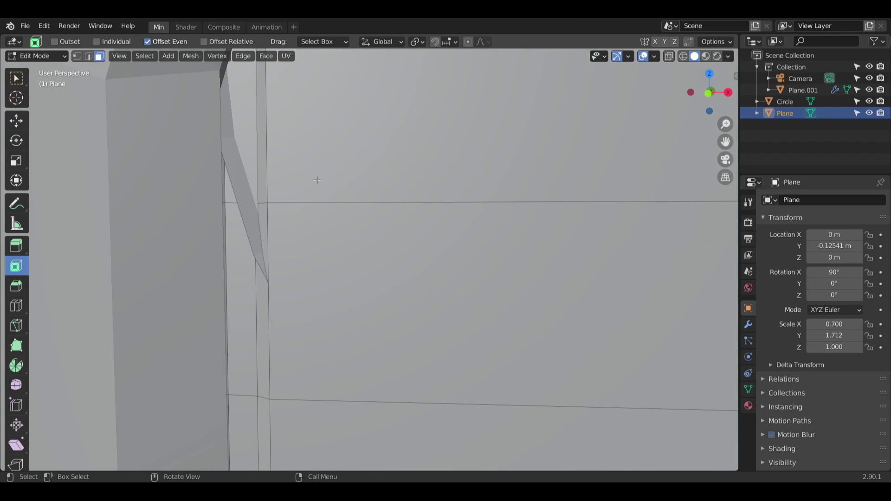
scroll(344, 201, "down", 4)
middle_click_drag(391, 234, 307, 197)
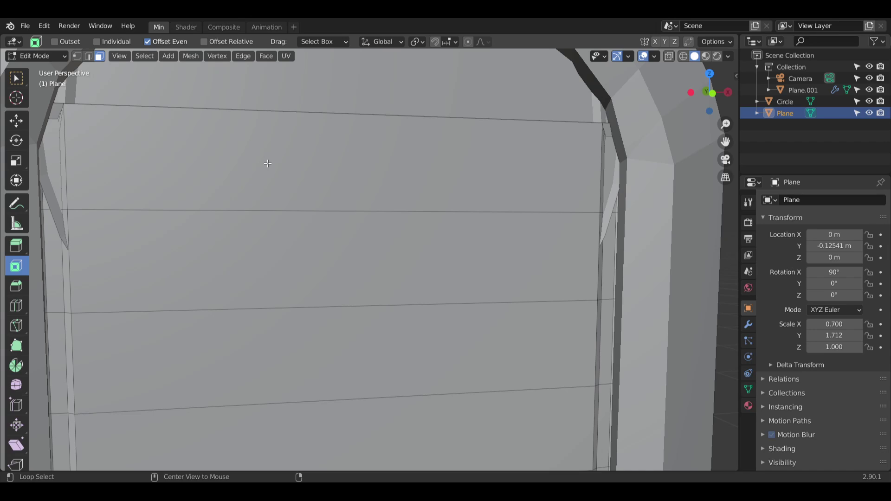
left_click(74, 165, "alt")
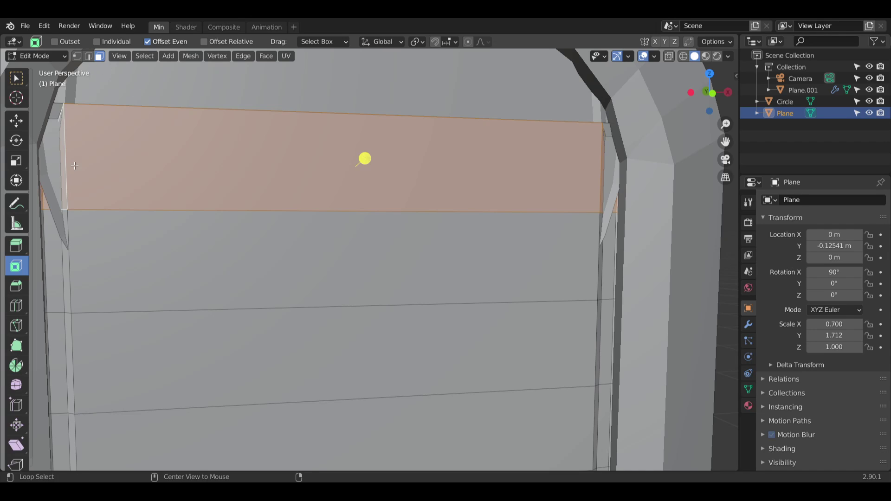
key("x")
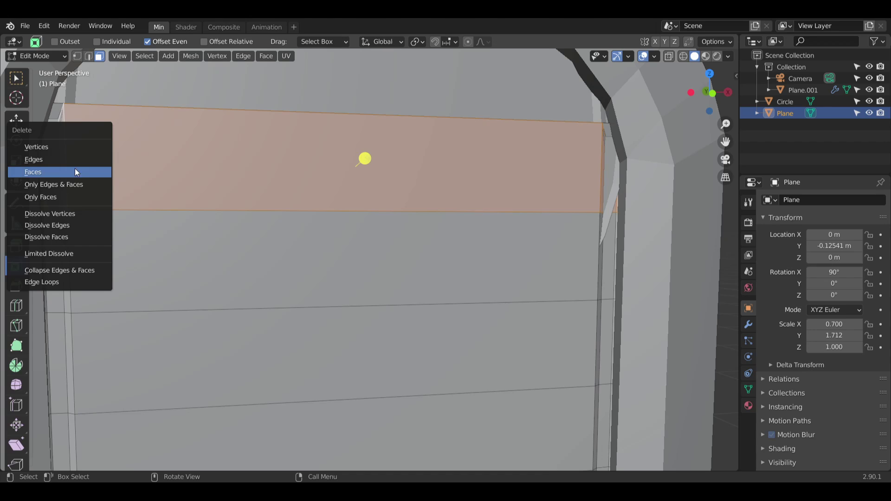
left_click(74, 171)
middle_click_drag(259, 149, 142, 146)
scroll(142, 146, "down", 3)
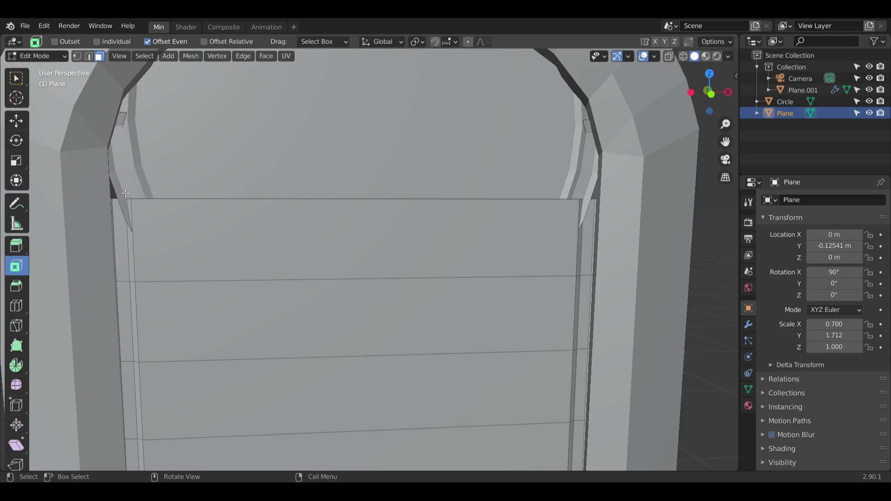
Step: Switch to edge selection and lower the panel's open top edge along Z to meet the tips of the arch moulding
scroll(142, 189, "up", 6)
middle_click_drag(129, 204, 204, 170, "shift")
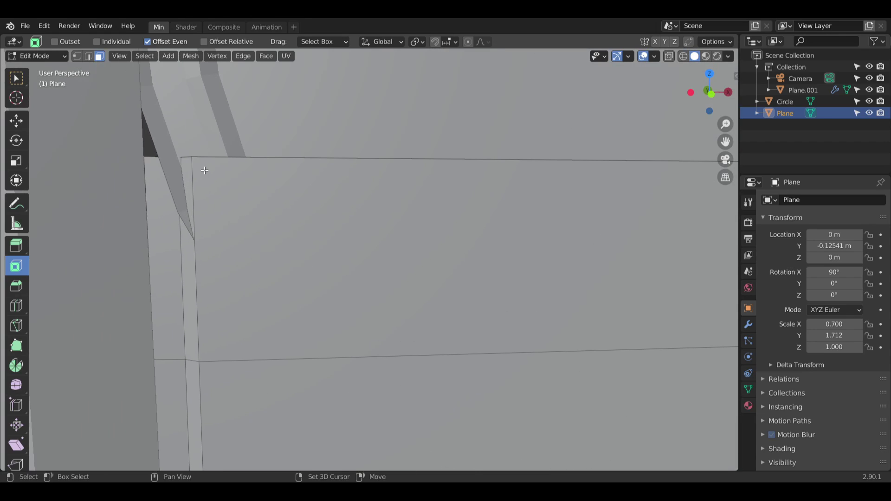
scroll(302, 174, "down", 3)
middle_click_drag(505, 170, 350, 159, "shift")
key("2")
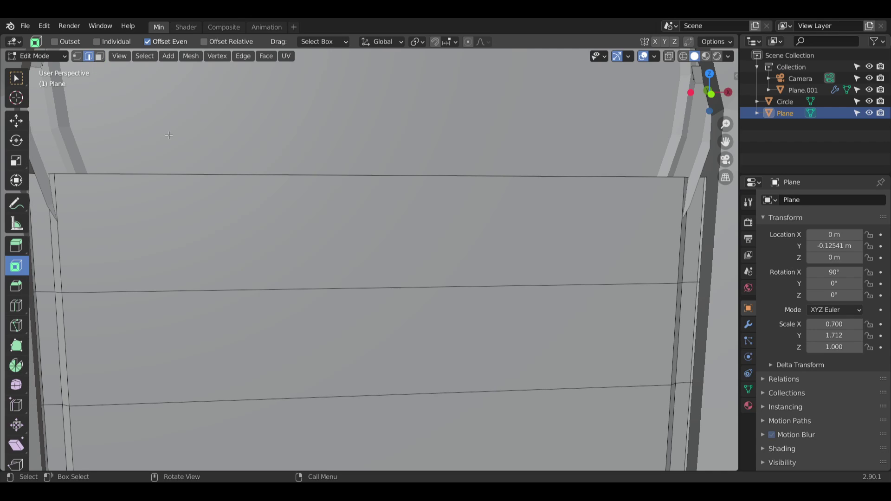
left_click(286, 175)
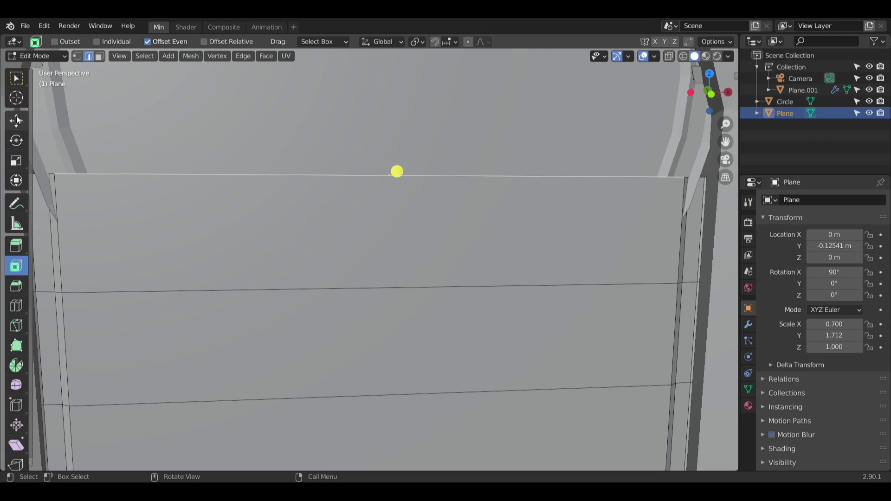
left_click(16, 121)
left_click_drag(388, 134, 386, 179)
left_click(234, 161)
Step: In wireframe shading with vertex selection, lower the vertex beside the panel's upper left corner along Z towards the moulding tip
middle_click_drag(235, 161, 361, 157, "shift")
scroll(228, 173, "up", 5)
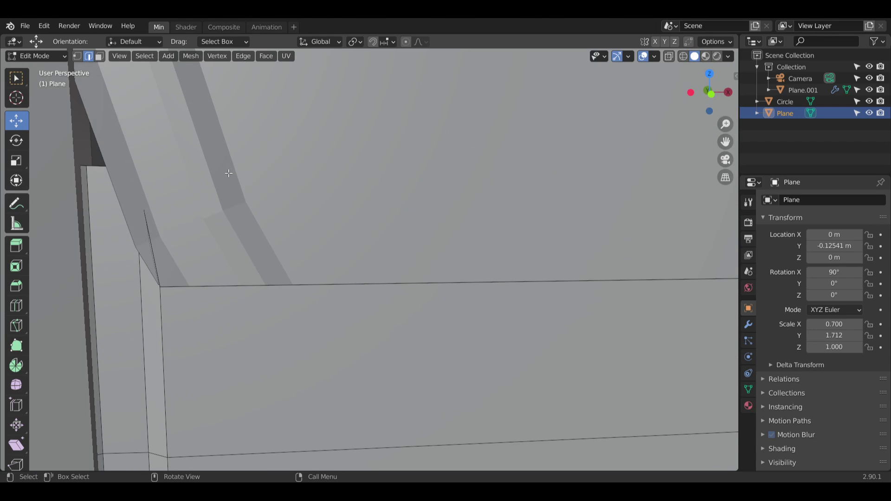
middle_click_drag(193, 188, 214, 173)
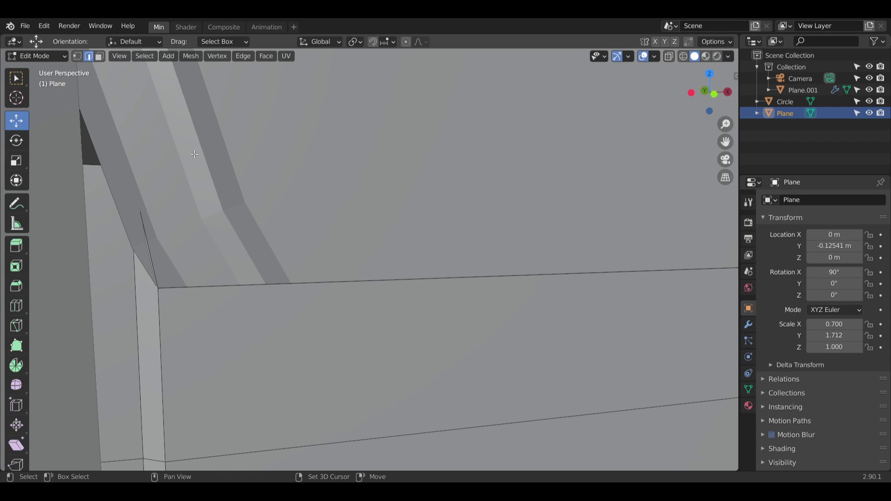
left_click(99, 56)
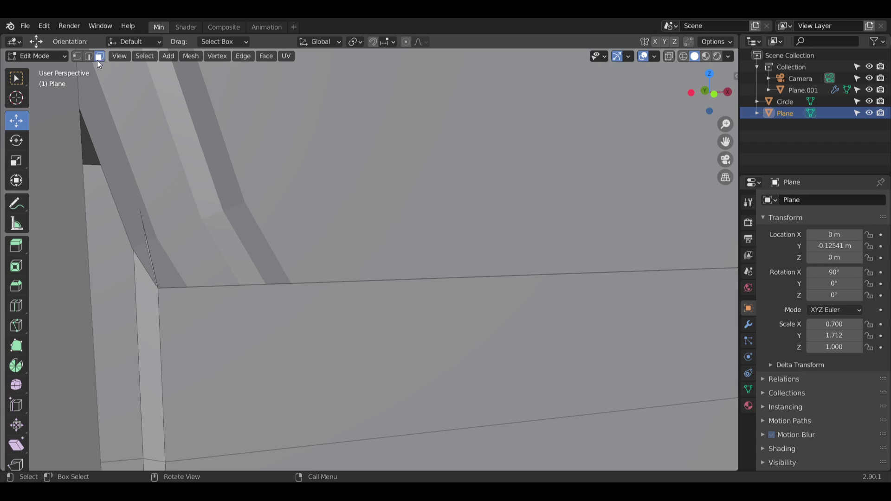
middle_click_drag(139, 184, 152, 184)
middle_click_drag(148, 241, 118, 236)
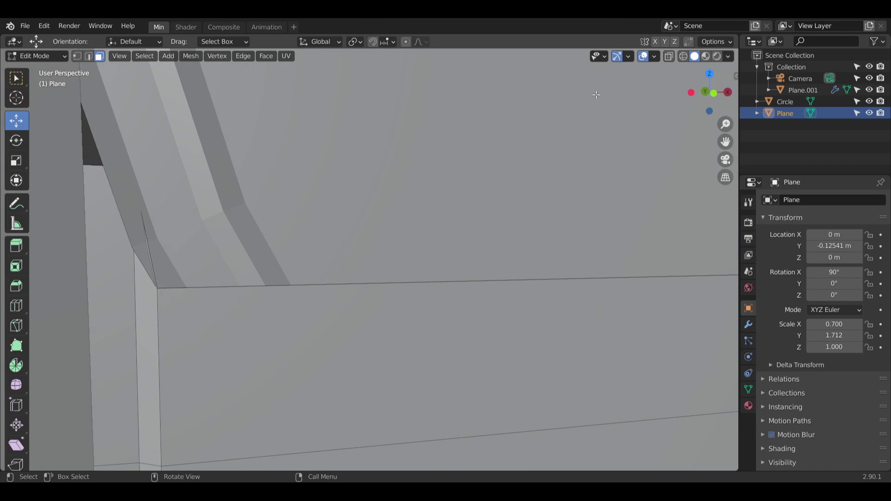
left_click(683, 56)
mouse_move(170, 189)
middle_mouse_down()
mouse_move(183, 191)
mouse_move(147, 198)
mouse_move(168, 194)
mouse_move(144, 165)
mouse_move(156, 167)
middle_mouse_up()
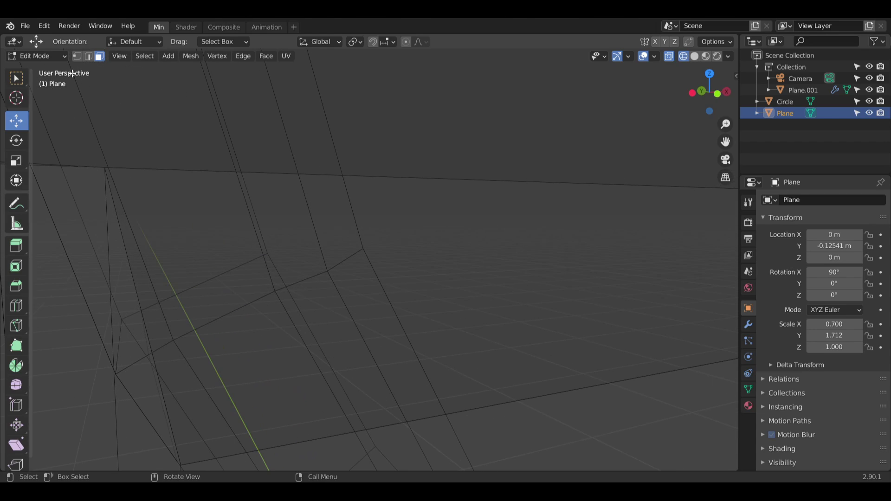
left_click(76, 58)
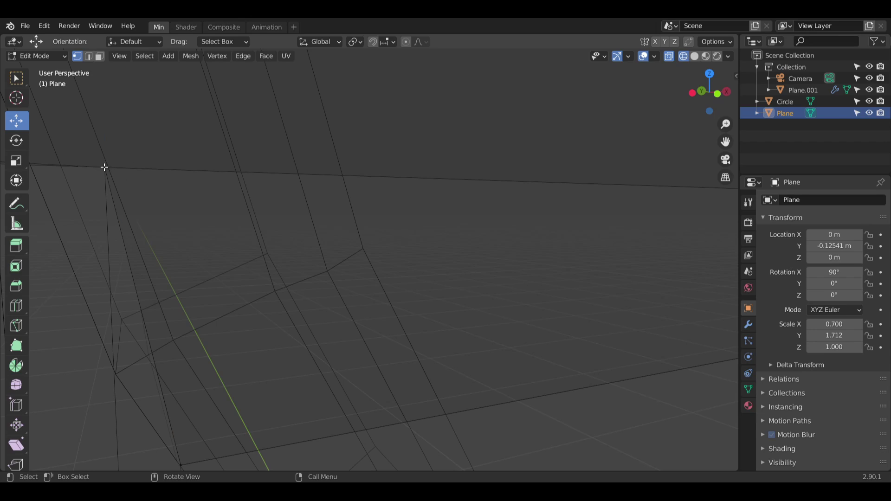
left_click(105, 167)
left_click_drag(103, 125, 125, 337)
left_click_drag(165, 370, 167, 374)
middle_click_drag(144, 277, 111, 235)
middle_click_drag(112, 236, 248, 240, "shift")
middle_click_drag(176, 171, 151, 166)
Step: Select the upper vertex of the left inset border and, back in solid shading, move it about 0.0112 m along X
left_click(122, 205)
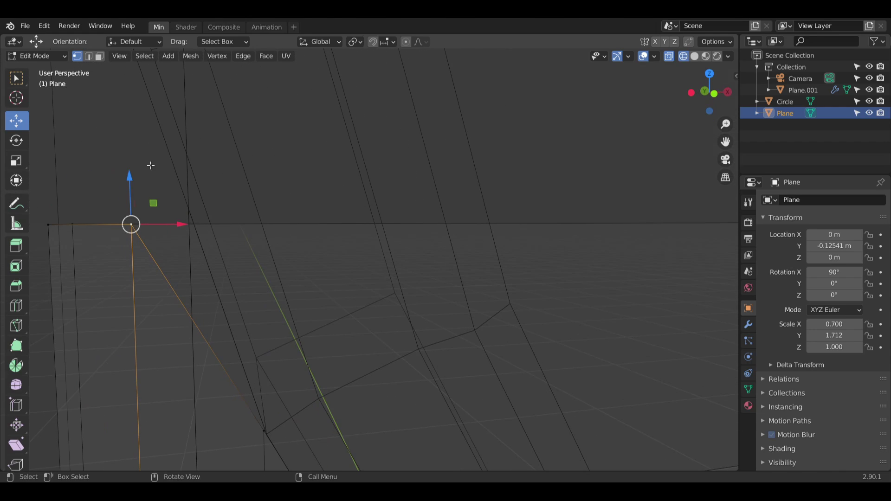
left_click(695, 58)
middle_click_drag(279, 218, 263, 228)
left_click_drag(225, 224, 255, 225)
middle_click_drag(255, 224, 216, 260)
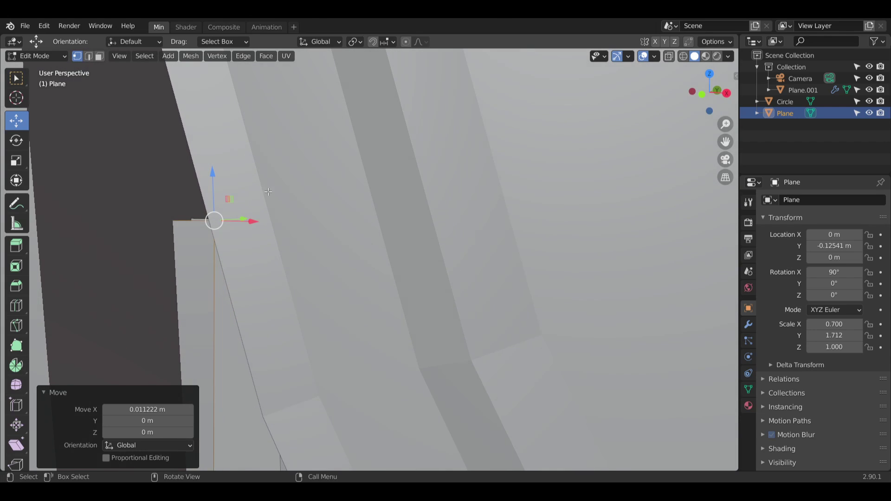
Step: Adjust the left inset border's upper vertex about -0.0118 m along Y, 0.0063 m along X, and 0.0035 m along Y
middle_click_drag(268, 191, 246, 204)
left_click_drag(257, 197, 242, 224)
middle_click_drag(234, 228, 256, 223)
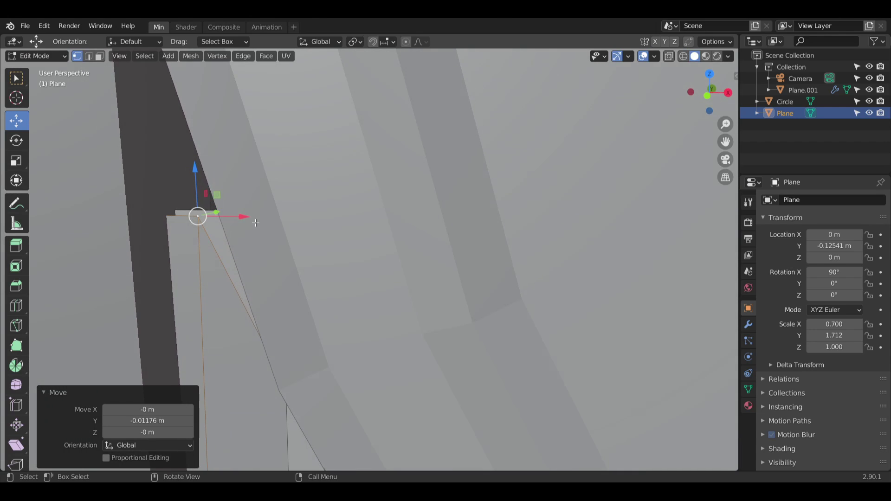
key("g")
key("x")
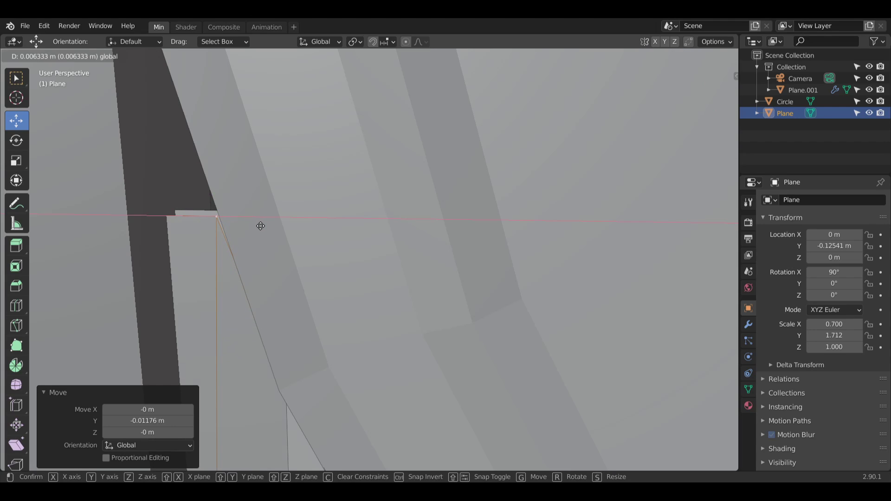
left_click(262, 227)
middle_click_drag(262, 226, 335, 252)
key("g")
key("y")
left_click(254, 206)
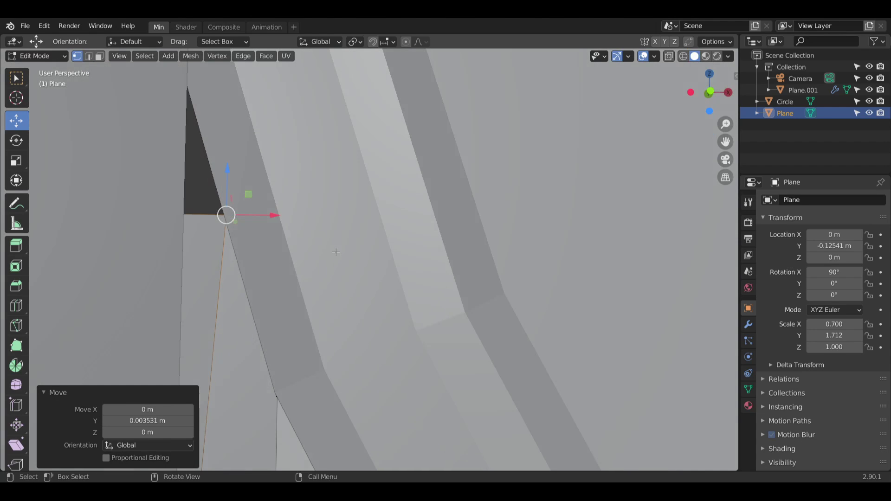
Step: In wireframe shading, select the outer vertices of the panel's upper left corner and raise them along Z, finally by about 0.0511 m
mouse_move(219, 237)
middle_mouse_down()
mouse_move(183, 238)
mouse_move(230, 260)
mouse_move(149, 233)
middle_mouse_up()
left_click(197, 203)
left_click(683, 58)
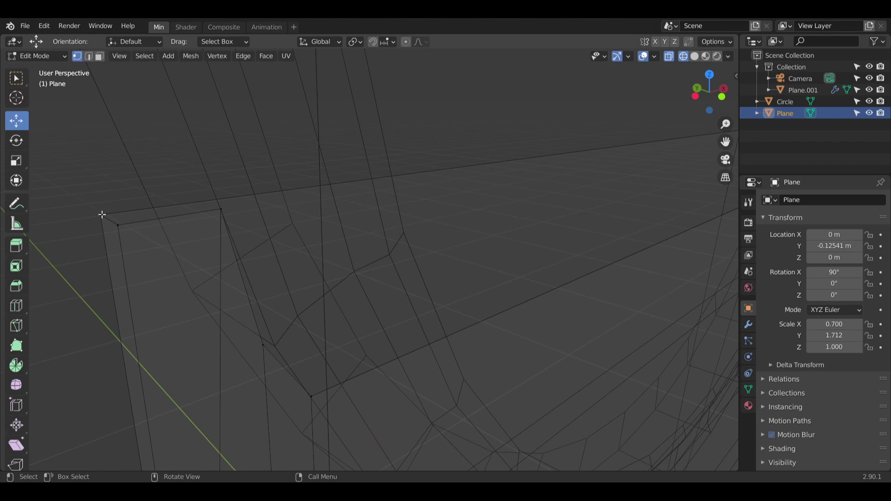
left_click(108, 219)
left_click_drag(103, 179, 109, 126)
middle_click_drag(124, 112, 179, 358, "shift")
key("g")
key("z")
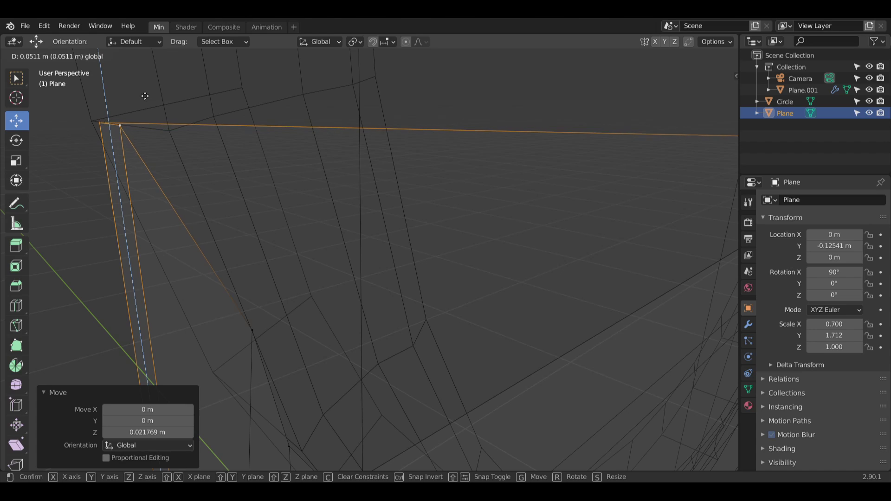
left_click(144, 95)
Step: Return to solid shading and undo the recent vertex moves at the panel's upper left corner, then clear the selection
middle_click_drag(144, 96, 618, 141)
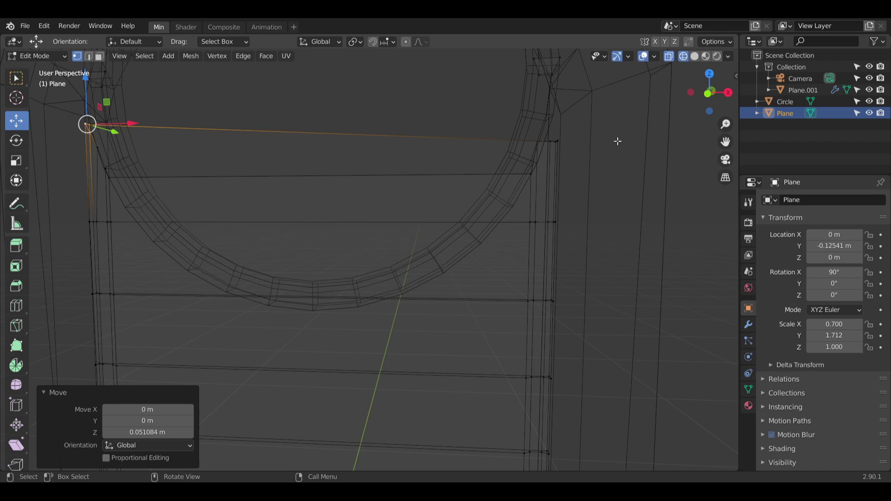
left_click(695, 57)
left_click(367, 120)
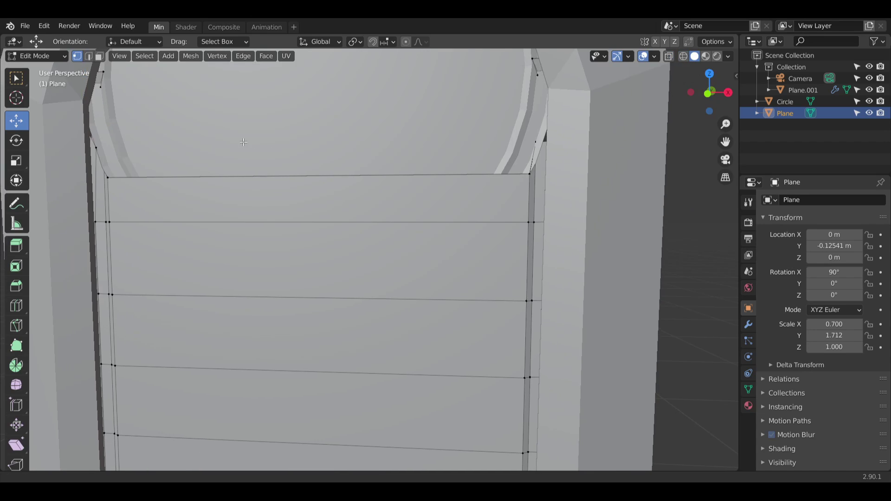
scroll(447, 235, "up", 5)
scroll(639, 181, "down", 5)
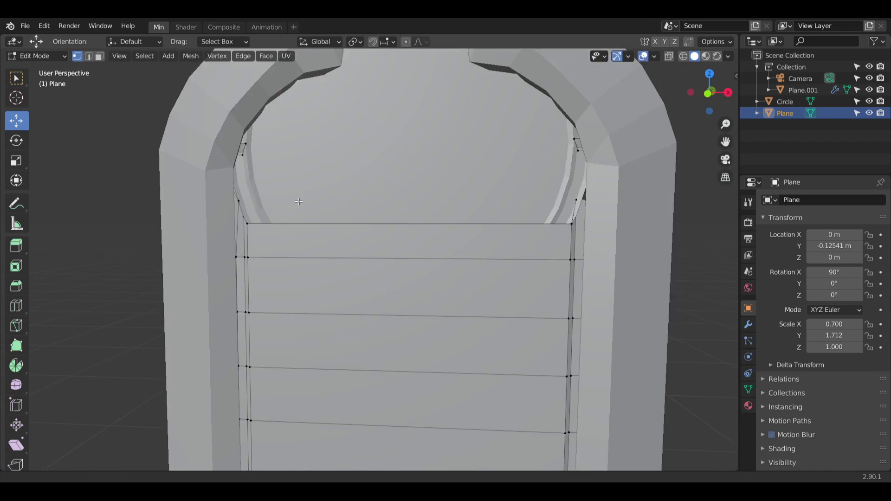
scroll(382, 189, "up", 7)
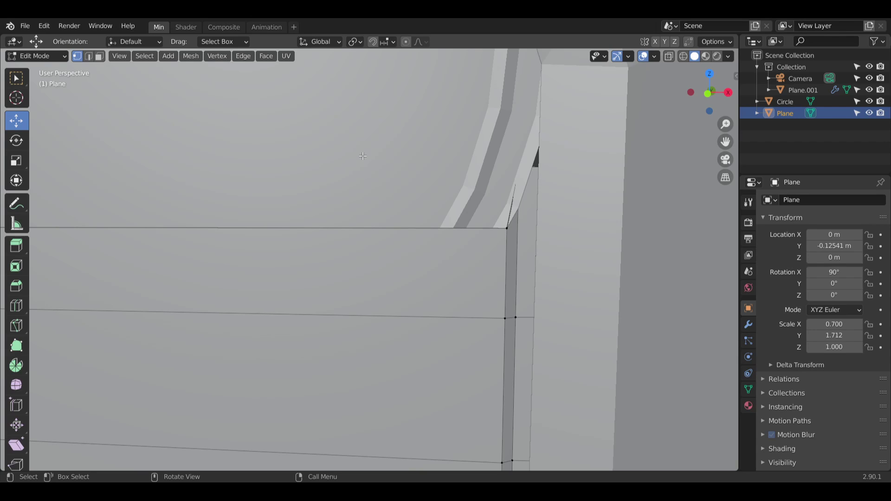
key("ctrl")
scroll(171, 172, "down", 5)
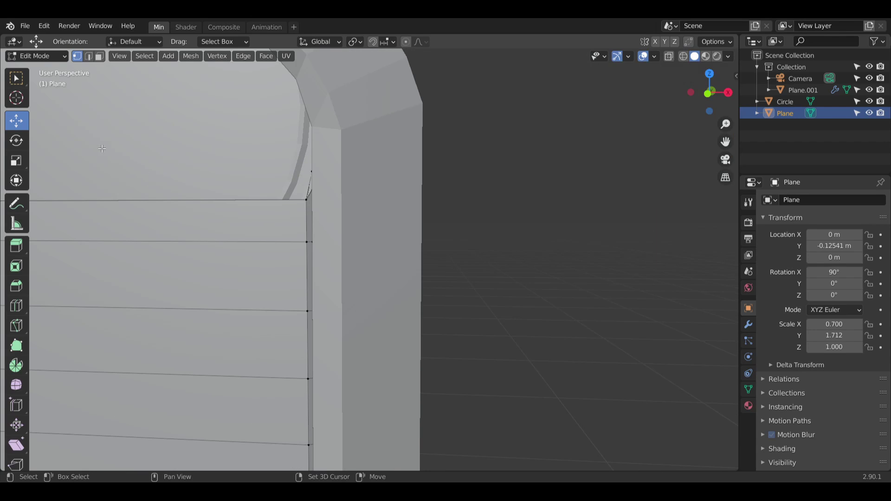
middle_click_drag(171, 172, 342, 191, "shift")
scroll(325, 192, "up", 3)
key("ctrl")
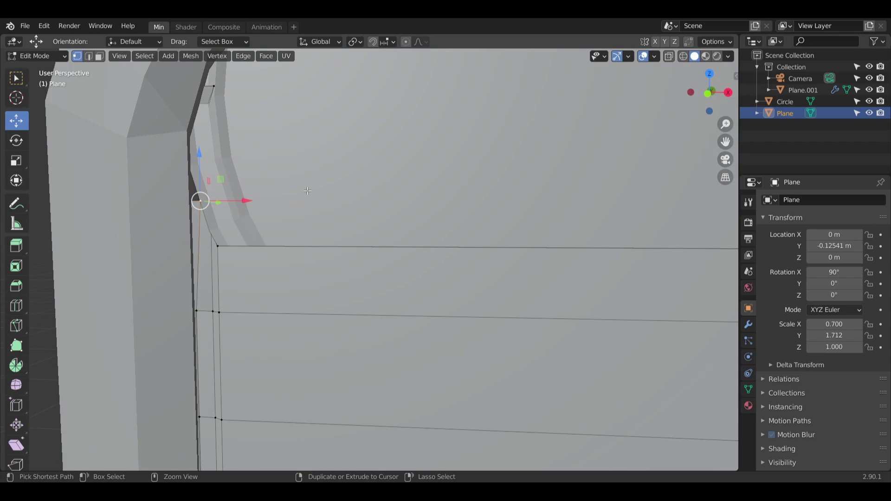
key("ctrl+z")
key("ctrl+z")
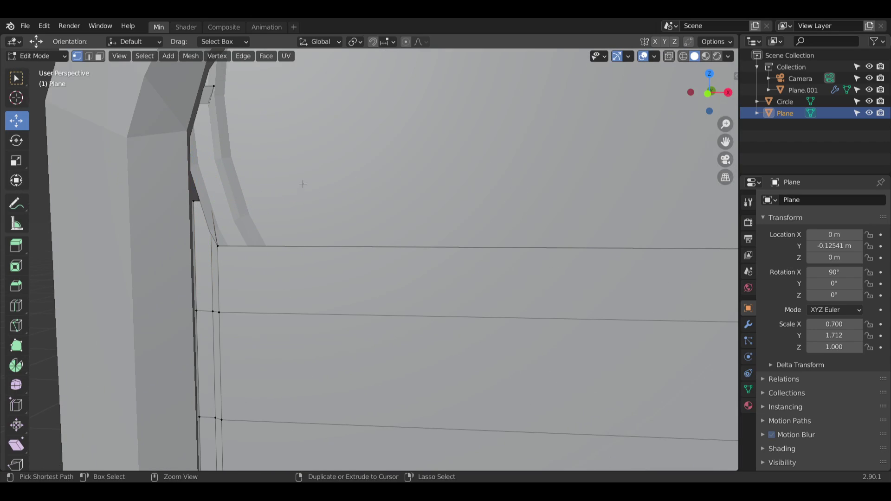
key("ctrl+z")
key("ctrl+z")
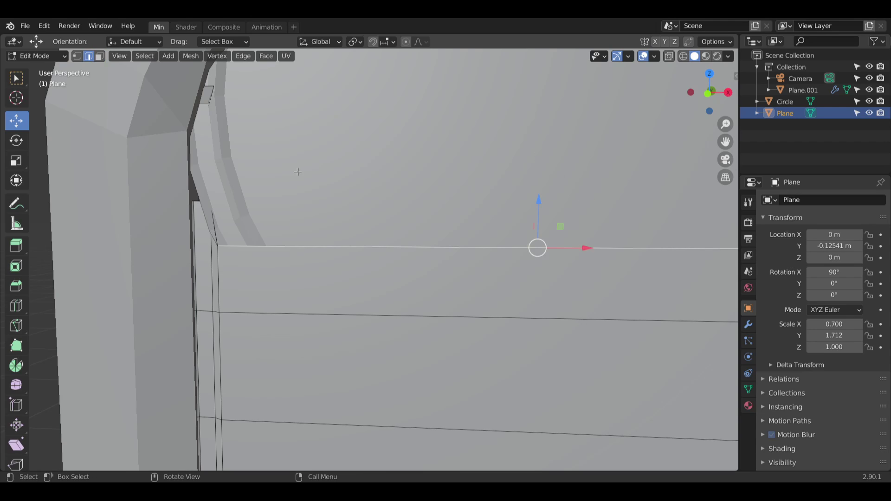
left_click(285, 183)
Step: Examine where the panel's upper corners meet the circle's rim and the pillars
scroll(339, 181, "down", 4)
middle_click_drag(423, 226, 366, 209, "shift")
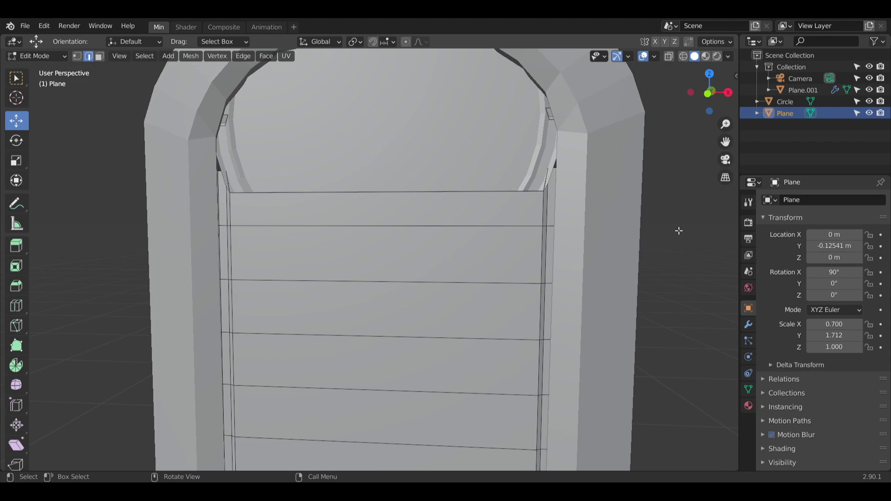
scroll(409, 267, "down", 2)
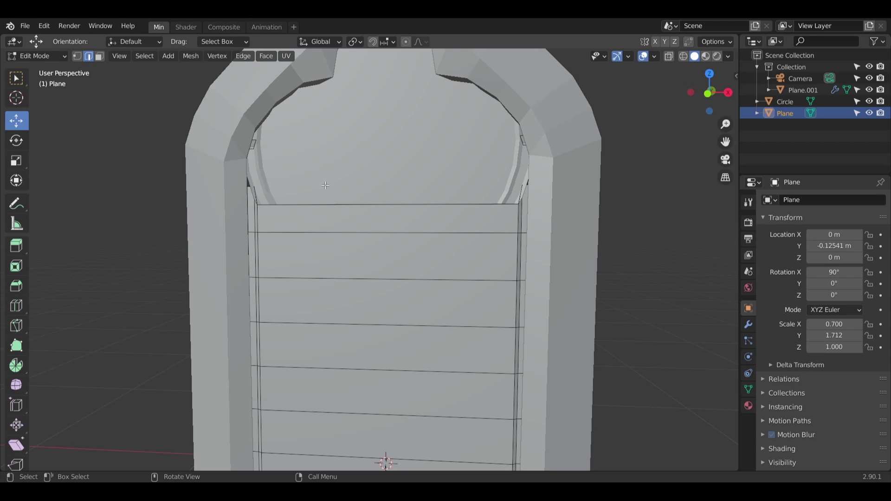
scroll(222, 168, "up", 4)
middle_click_drag(509, 360, 349, 217, "shift")
scroll(350, 216, "down", 4)
scroll(338, 140, "up", 3)
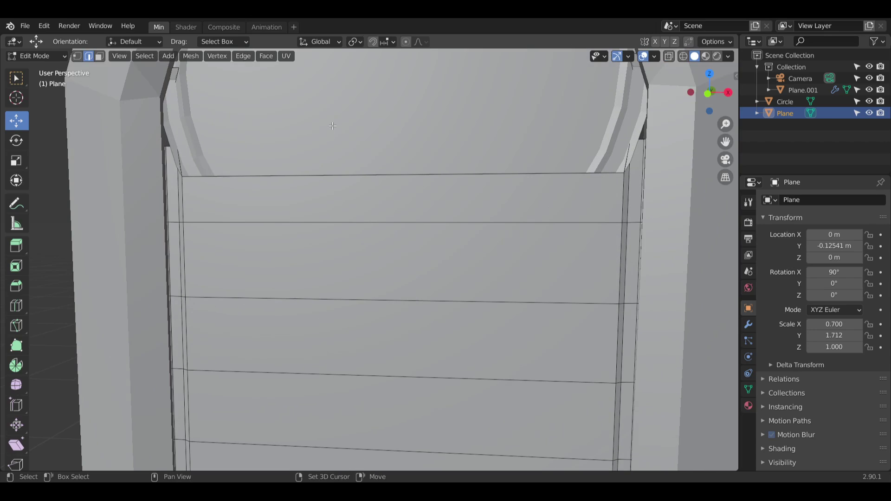
middle_click_drag(332, 126, 297, 166, "shift")
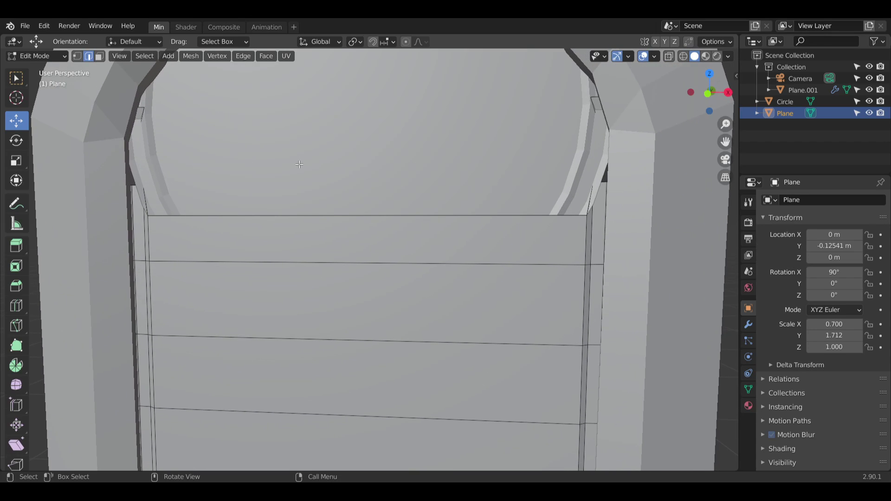
Step: In Object Mode, select the circle and the panel and join them into one object
left_click(40, 57)
left_click(38, 70)
left_click(227, 128)
left_click(198, 333, "shift")
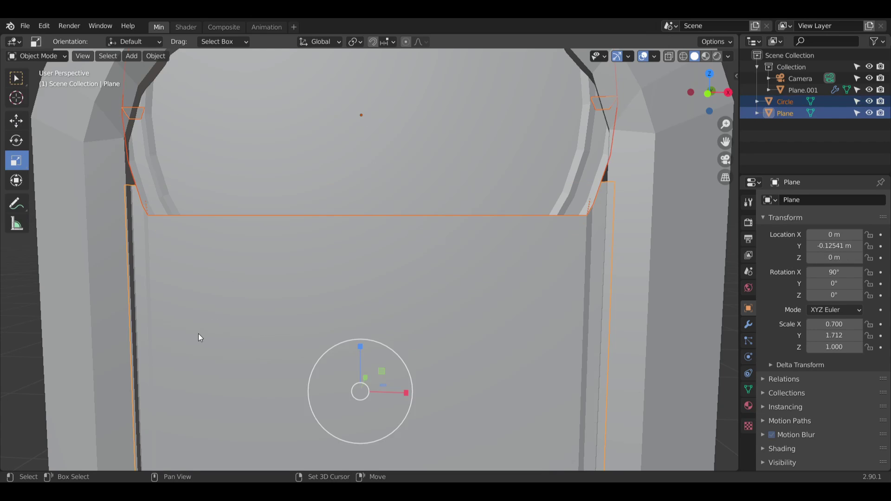
right_click(202, 319)
left_click(175, 312)
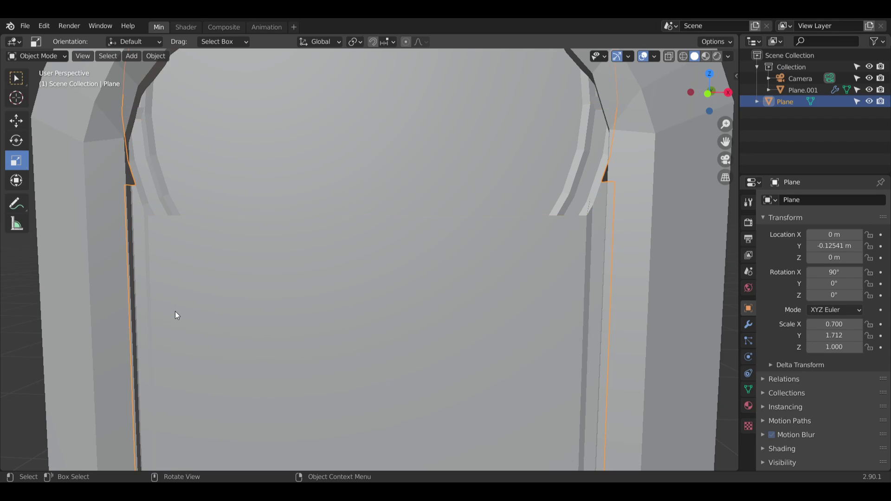
Step: Return to Edit Mode on the joined object and hide the arch object Plane.001
left_click(36, 59)
left_click(37, 82)
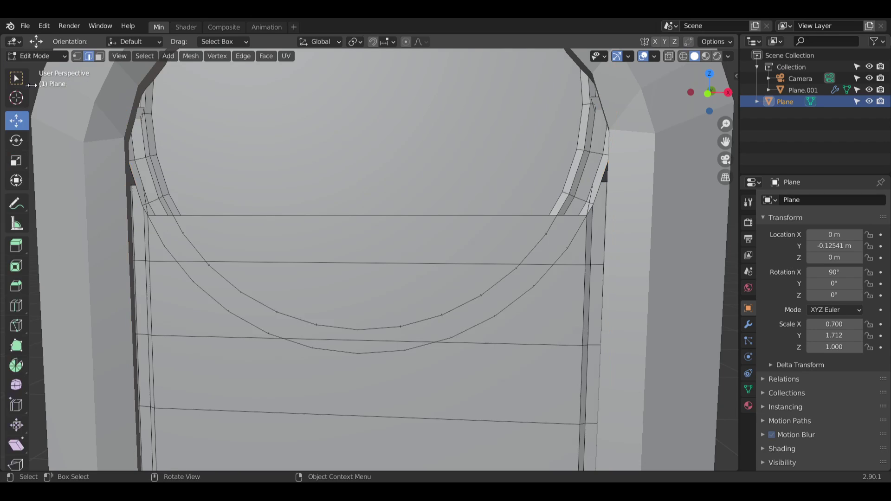
left_click(869, 92)
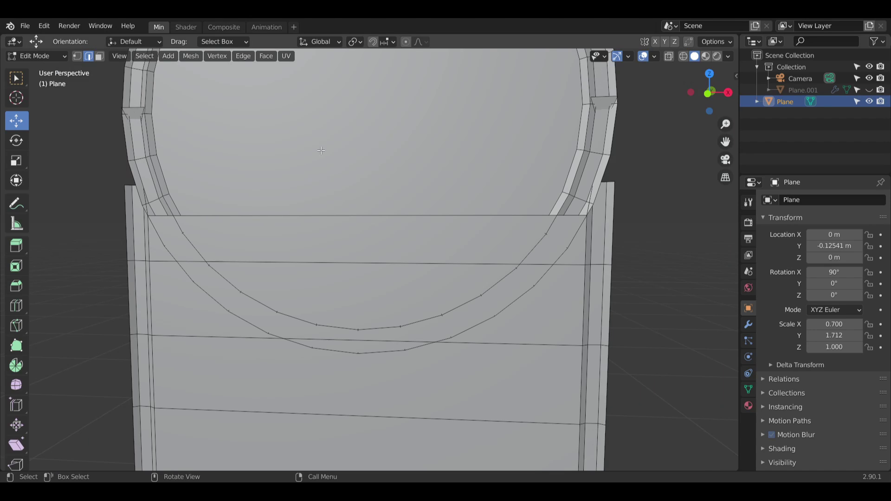
Step: With vertex selection, merge the left border's outer upper vertex into the circle rim's outer vertex above it, using At Last
middle_click_drag(487, 205, 469, 229)
scroll(405, 287, "up", 2)
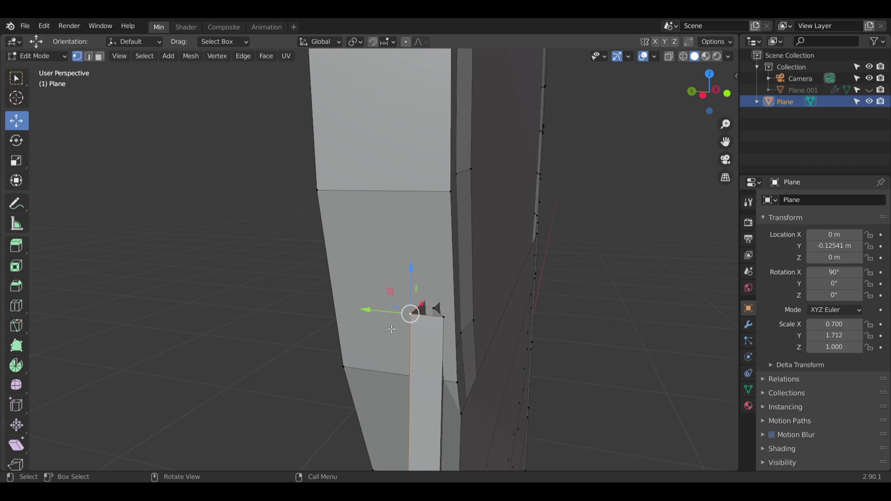
left_click(316, 191, "shift")
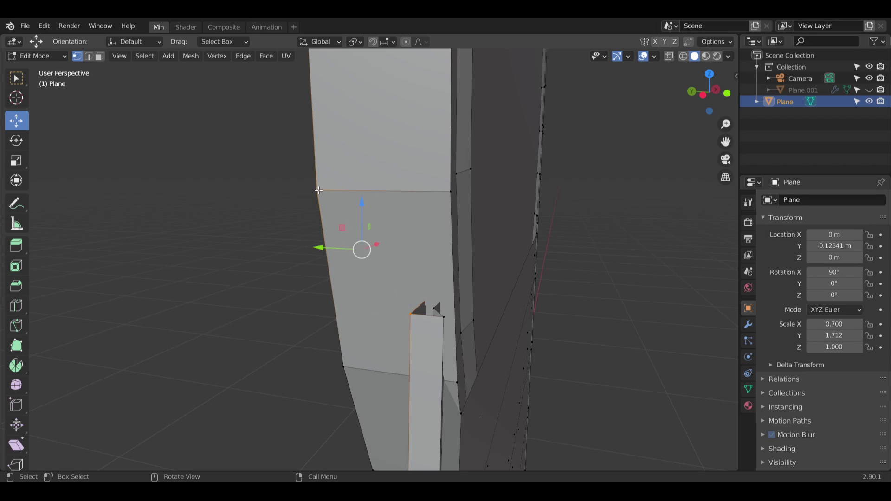
right_click(321, 193)
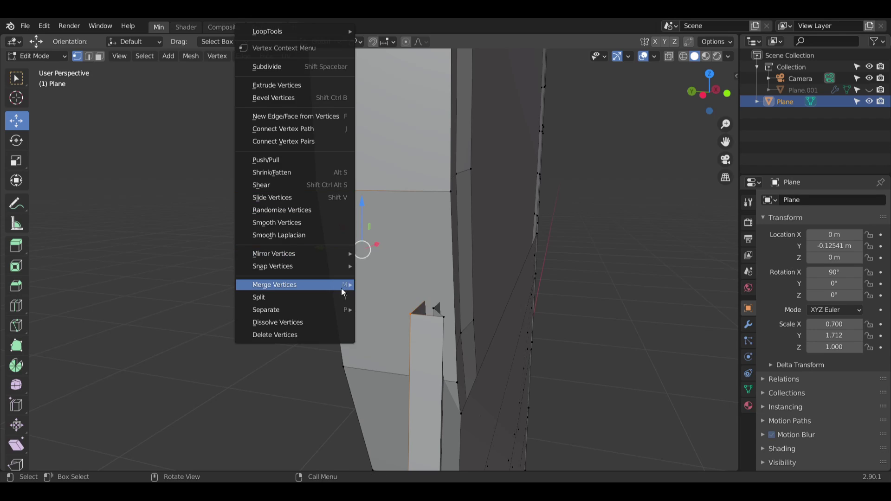
mouse_move(342, 288)
left_click(389, 299)
middle_click_drag(446, 301, 408, 241)
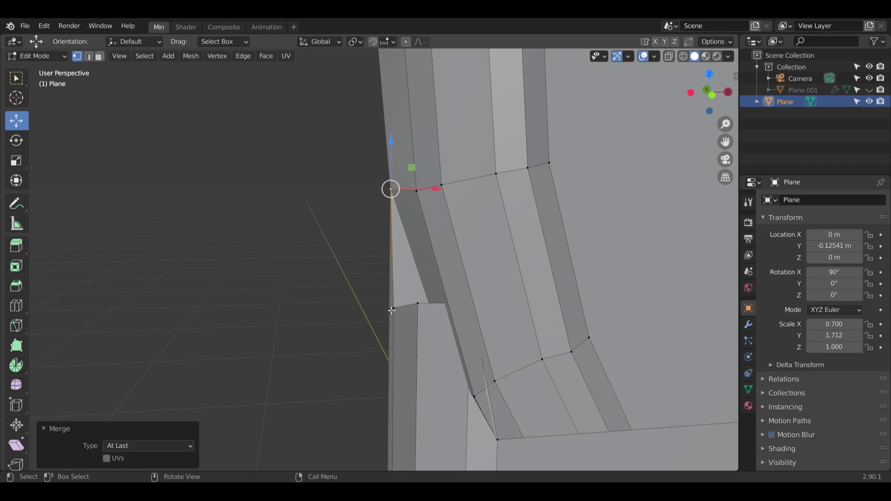
key("ctrl+z")
right_click(415, 193)
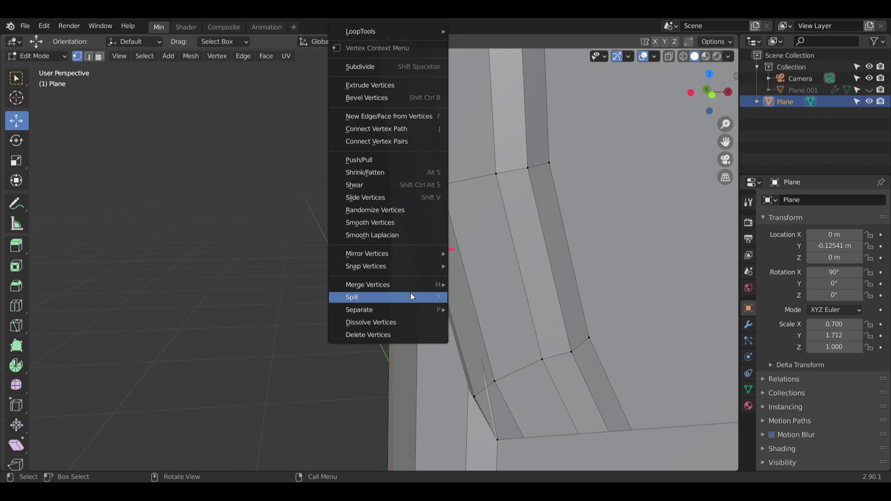
mouse_move(427, 284)
left_click(462, 297)
Step: Merge the panel's inner upper left corner vertex into the adjacent lower rim vertex of the circle, using At Last
middle_click_drag(456, 303, 398, 297)
left_click(400, 300)
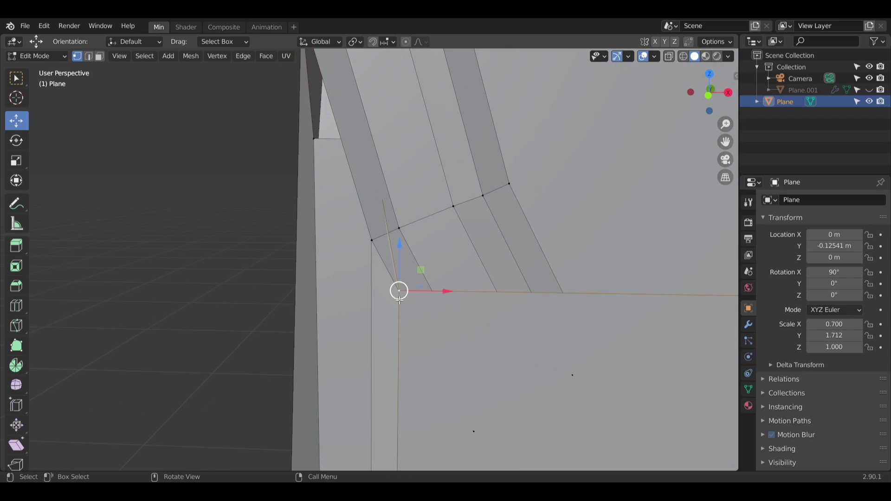
right_click(372, 239)
mouse_move(381, 280)
left_click(435, 299)
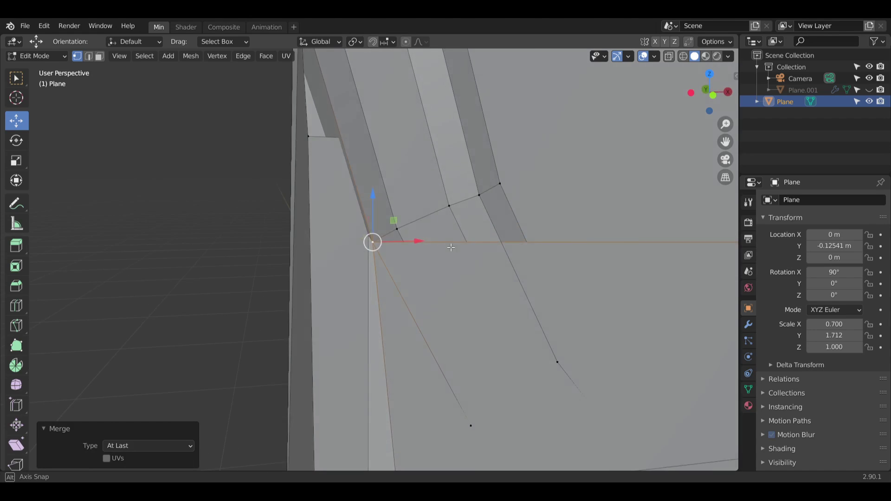
Step: Raise the remaining upper vertex of the left border about 0.0591 m along Z towards the circle's rim
middle_click_drag(450, 247, 395, 204)
middle_click_drag(446, 446, 403, 198, "shift")
scroll(340, 255, "down", 7)
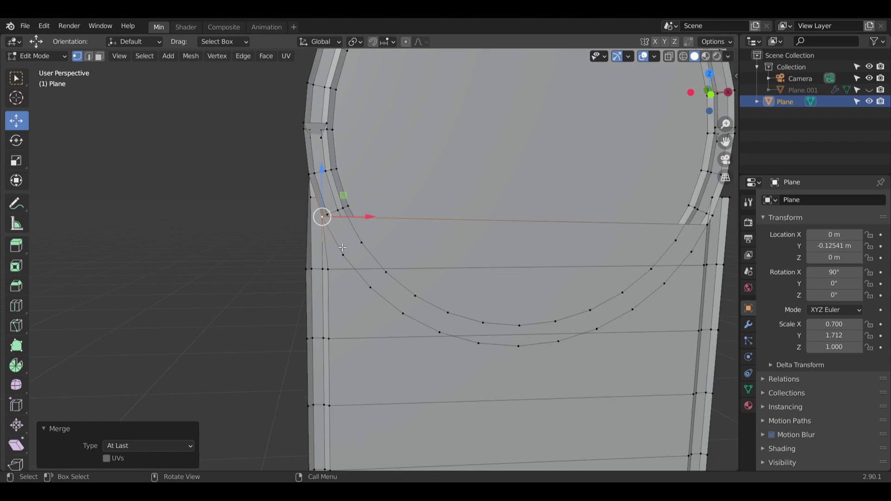
scroll(342, 248, "down", 1)
middle_click_drag(426, 249, 291, 208, "shift")
scroll(192, 136, "up", 8)
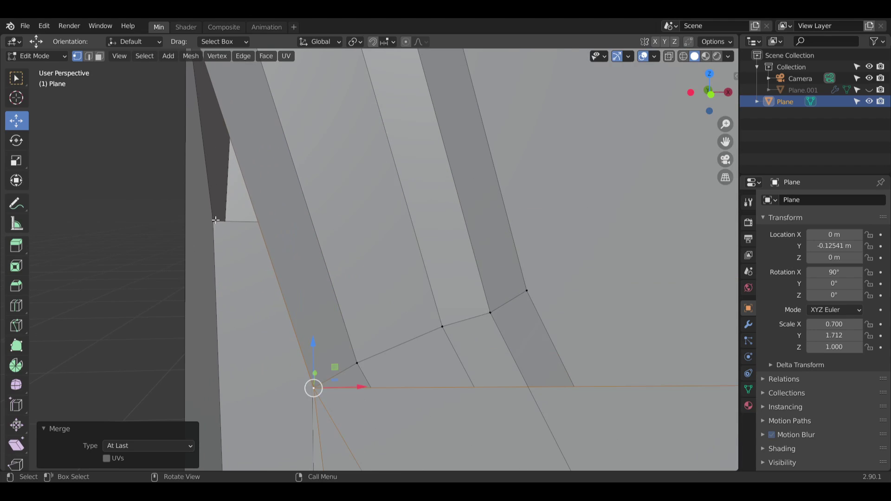
middle_click_drag(216, 220, 239, 296)
left_click(223, 218)
left_click_drag(239, 244, 245, 220)
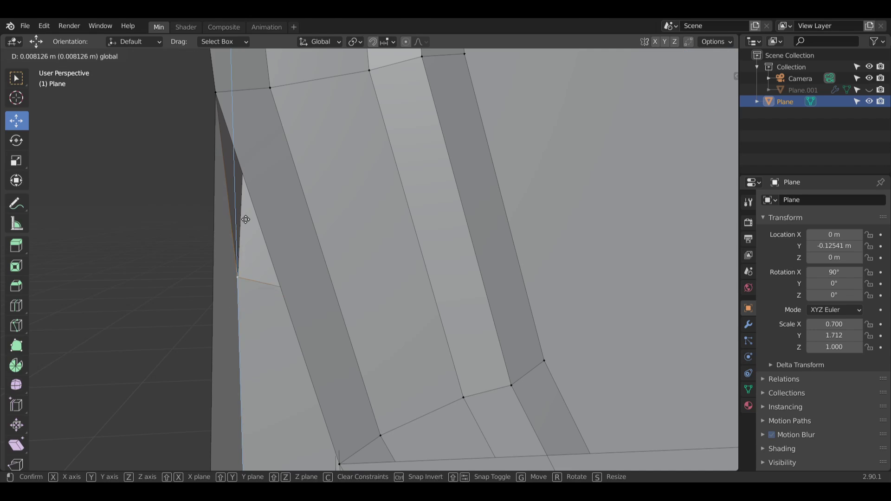
left_click_drag(275, 88, 276, 88)
scroll(284, 238, "down", 3)
mouse_move(318, 292)
middle_mouse_down()
mouse_move(348, 268)
mouse_move(321, 293)
middle_mouse_up()
middle_click_drag(351, 400, 355, 307, "shift")
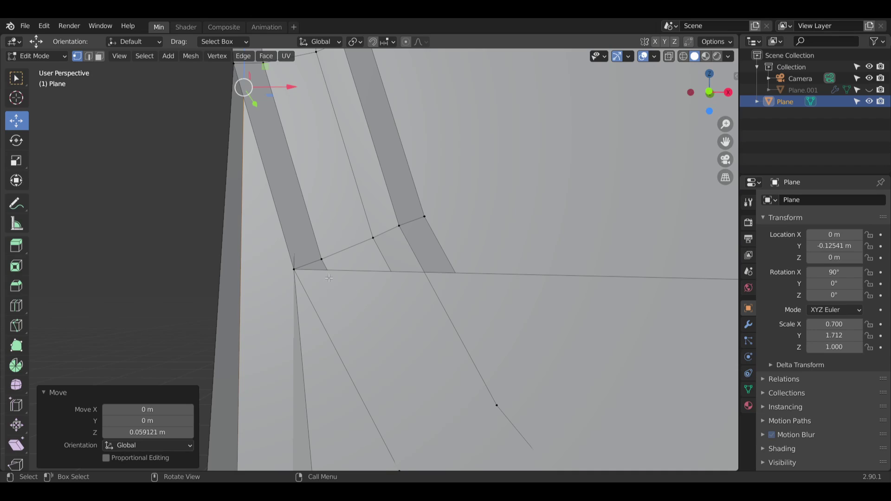
scroll(329, 278, "up", 5)
left_click(92, 57)
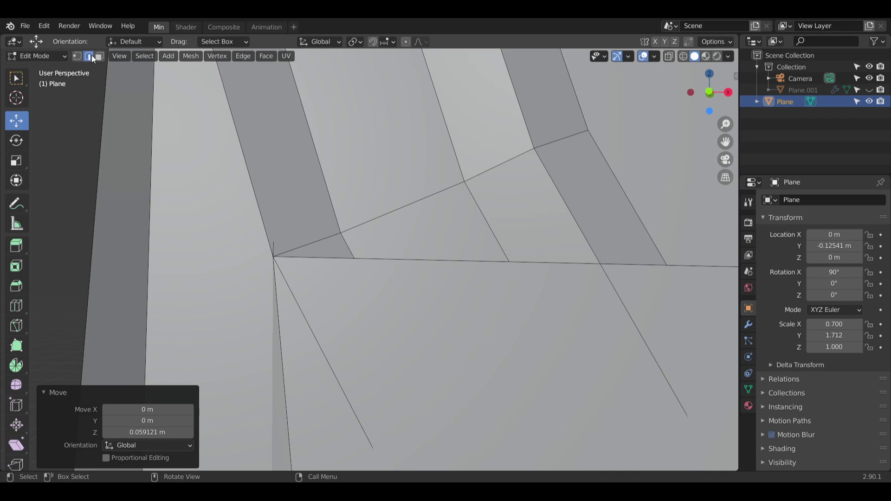
left_click(275, 245)
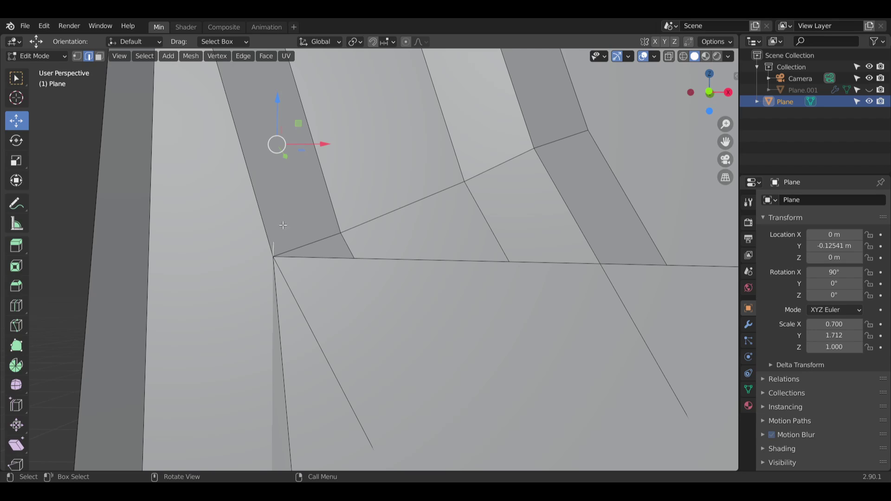
left_click(77, 56)
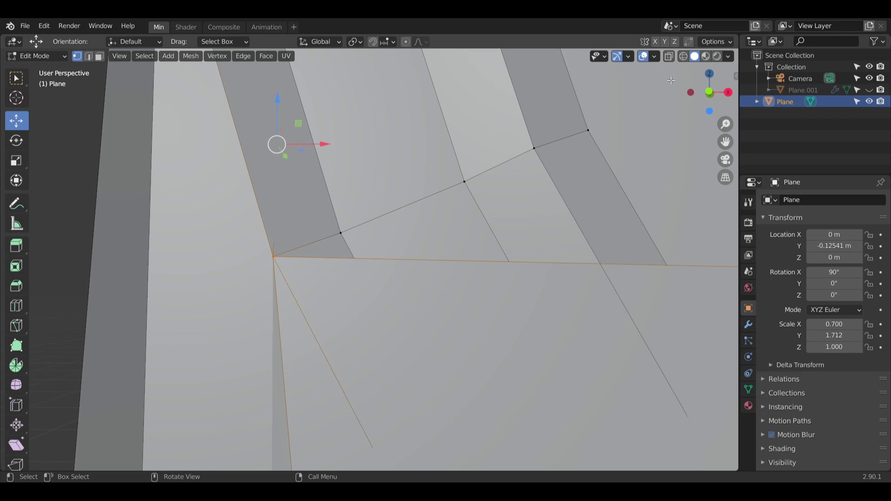
Step: In wireframe shading, move the left border's hidden inner vertex behind the circle rim about -0.0193 m along X, returning to solid shading
left_click(684, 56)
middle_click_drag(347, 110, 366, 196, "shift")
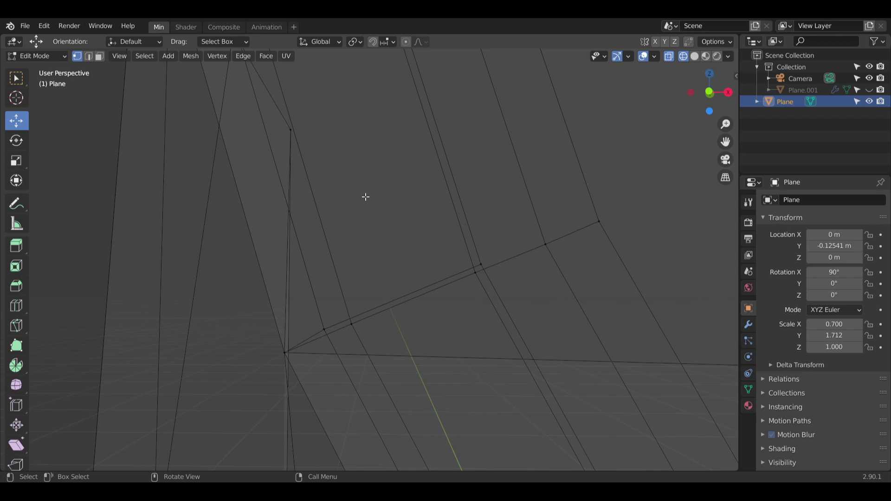
left_click(293, 131)
middle_click_drag(323, 123, 371, 254, "shift")
left_click_drag(382, 263, 319, 270)
left_click(317, 269)
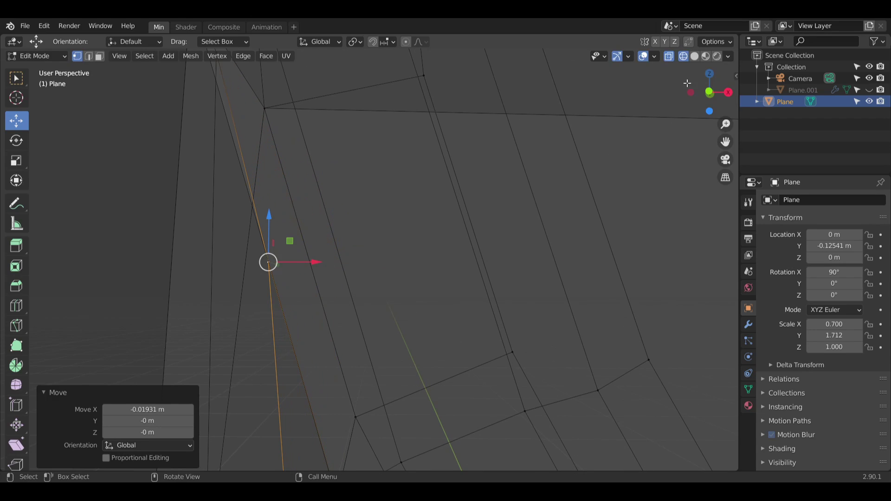
left_click(694, 56)
Step: Shift the left border's inner vertex about -0.003 m along Y so it sits closer to the rim
left_click(418, 265)
mouse_move(368, 295)
middle_mouse_down()
mouse_move(378, 308)
mouse_move(416, 307)
mouse_move(248, 268)
middle_mouse_up()
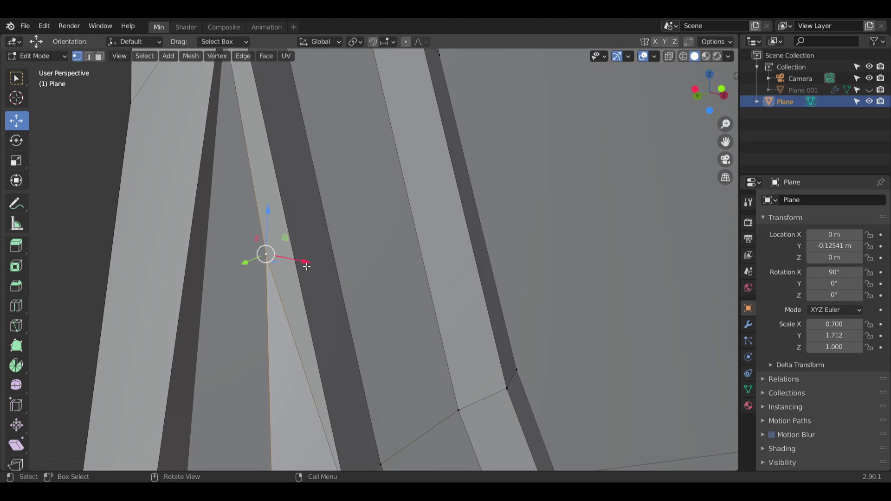
mouse_move(244, 267)
left_mouse_down()
mouse_move(278, 264)
mouse_move(257, 278)
left_mouse_up()
middle_click_drag(392, 235, 358, 249)
scroll(267, 161, "down", 2)
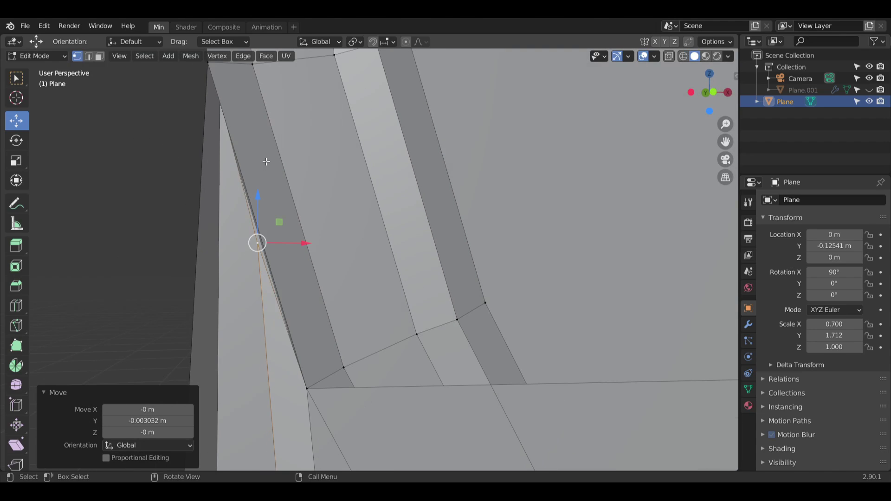
Step: Subdivide the circle rim's lower left outer edge to add a vertex beside the border's inner vertex, and return to vertex selection
middle_click_drag(266, 161, 299, 161)
key("2")
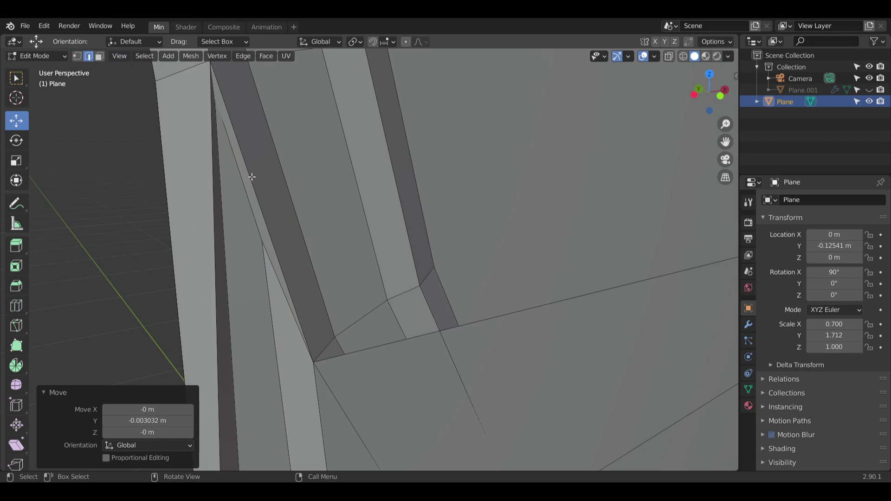
left_click(252, 177)
key("shift+s")
left_click(332, 156)
middle_click_drag(309, 202, 340, 177)
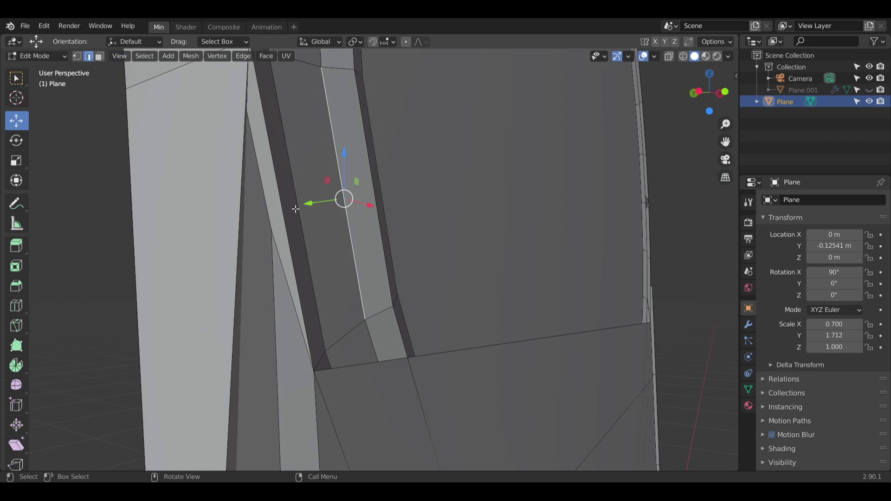
left_click(78, 58)
Step: Merge the left border's inner vertex into the new midpoint vertex on the rim's outer edge, using At Last
left_click(330, 215)
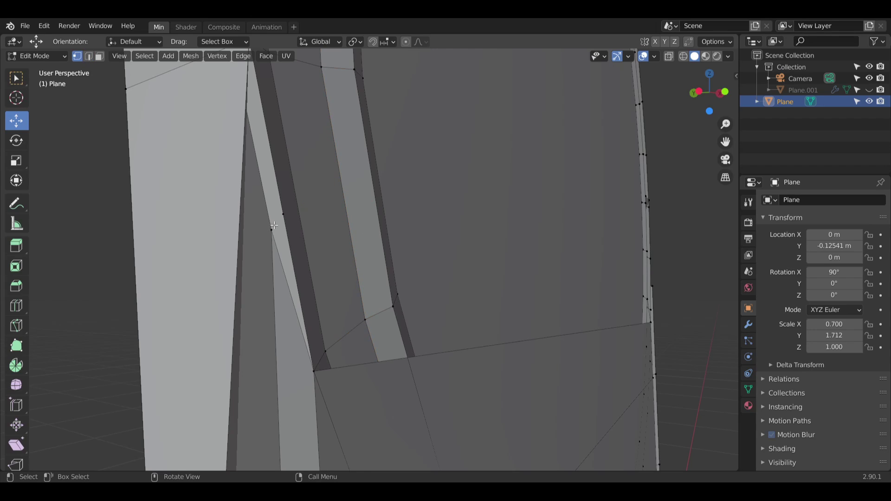
right_click(284, 213)
mouse_move(293, 285)
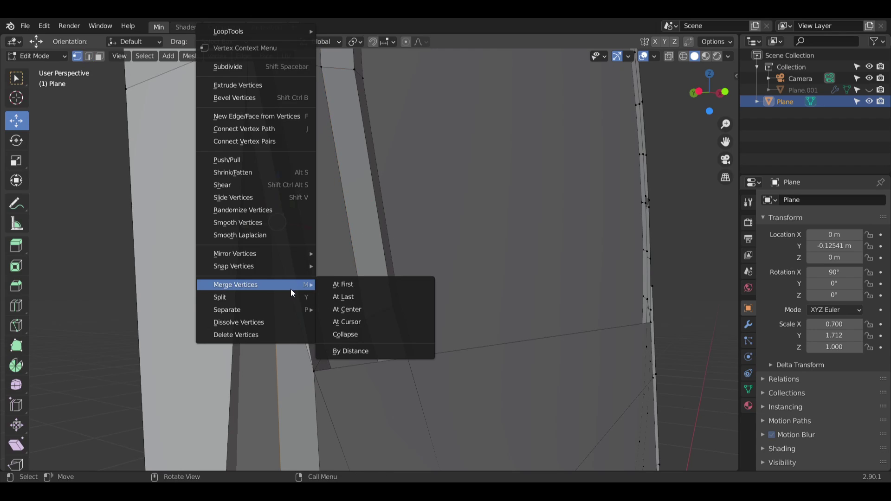
left_click(343, 297)
left_click(342, 294)
Step: Merge the outer corner vertex of the stray face across the circle's left rim into the rim's outer vertex below, using At Last
middle_click_drag(342, 294, 260, 242)
scroll(220, 175, "up", 5)
mouse_move(277, 187)
middle_mouse_down()
mouse_move(343, 195)
mouse_move(267, 199)
middle_mouse_up()
scroll(286, 273, "down", 5)
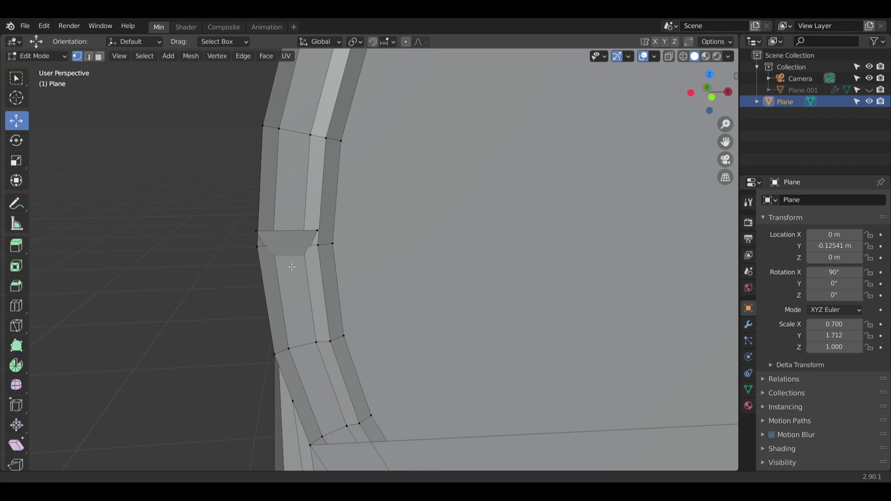
scroll(291, 266, "up", 8)
left_click(247, 346, "shift")
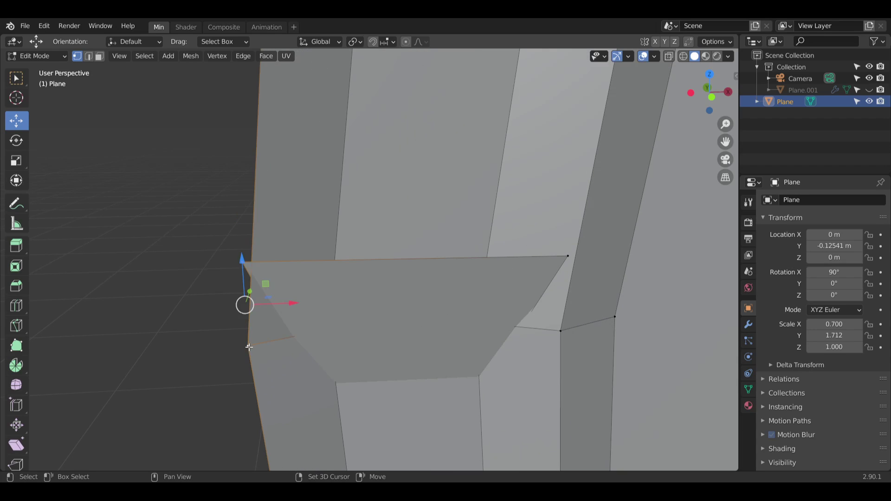
right_click(249, 349)
mouse_move(249, 349)
left_click(302, 358)
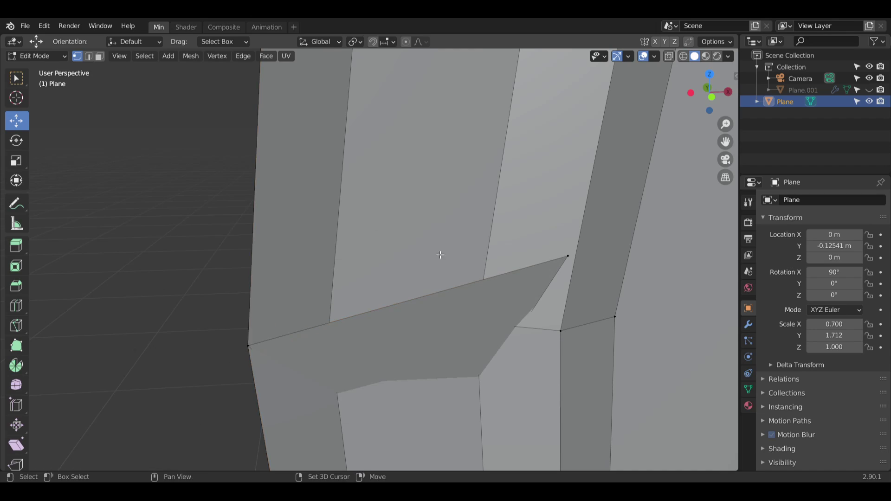
Step: Merge the stray face's inner corner vertex into the adjacent inner vertex of the left rim, using At Last
left_click(465, 276, "shift")
right_click(469, 272)
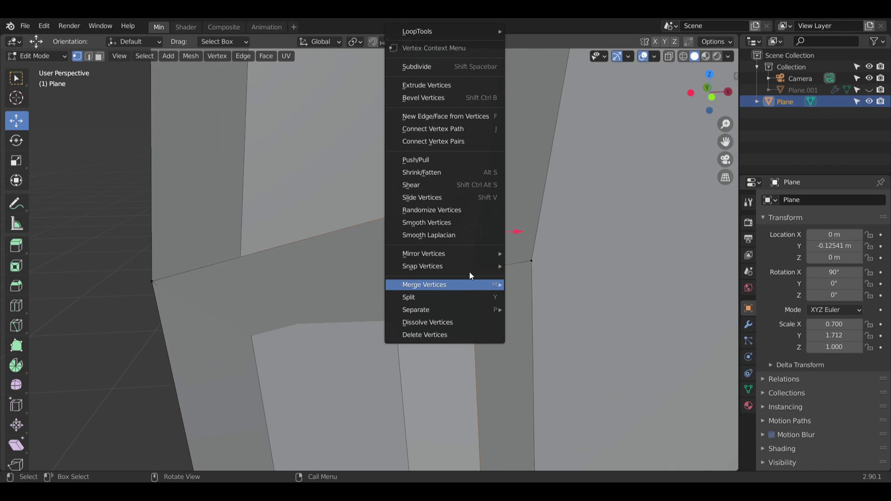
mouse_move(466, 285)
left_click(532, 298)
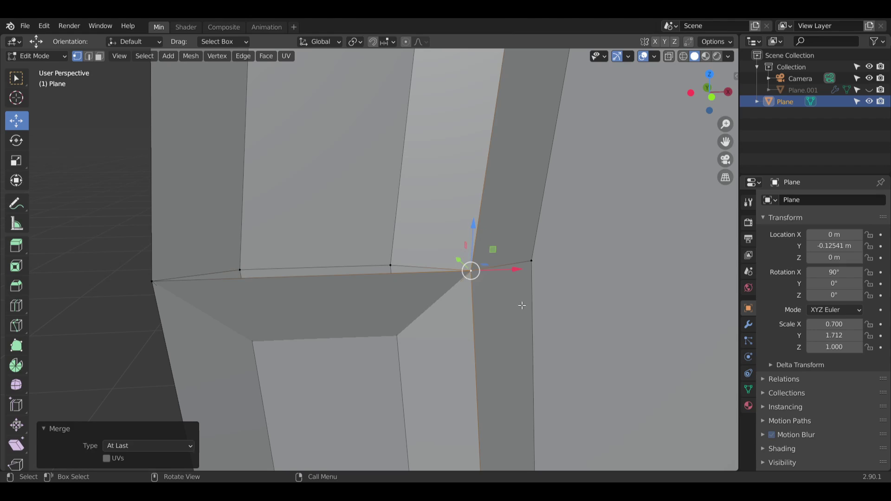
left_click(571, 320)
Step: With face selection, delete the stray face spanning the circle's left rim
middle_click_drag(362, 336, 380, 135, "shift")
scroll(407, 252, "down", 7)
mouse_move(407, 252)
middle_mouse_down()
mouse_move(358, 183)
mouse_move(297, 153)
mouse_move(180, 67)
middle_mouse_up()
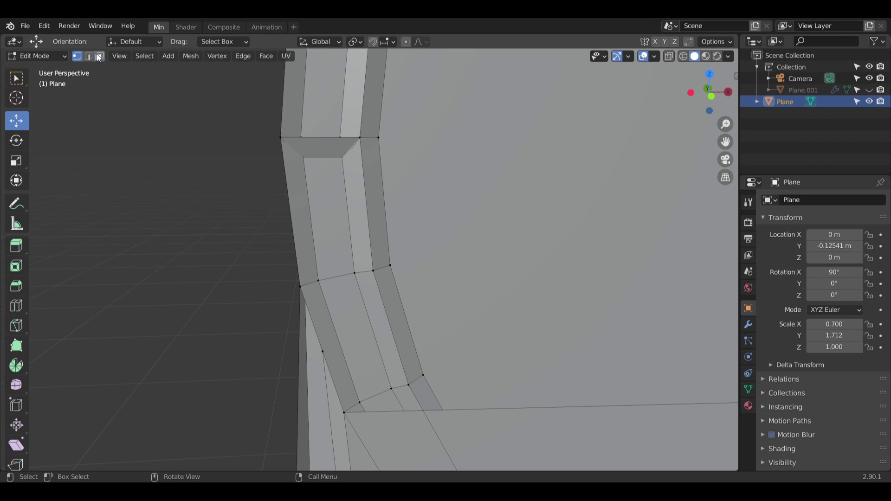
left_click(323, 152)
key("x")
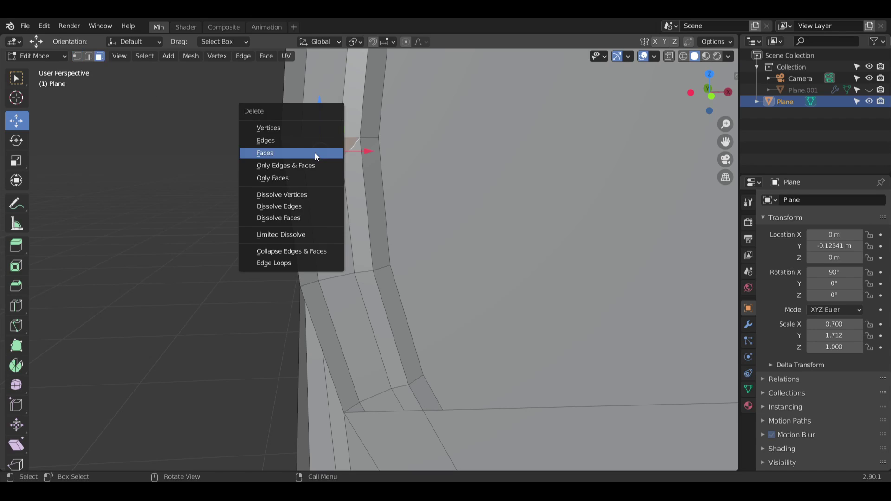
left_click(282, 166)
Step: With vertex selection, merge the right border's rear outer upper vertex into the circle's rear outer vertex above it, using At Last
mouse_move(303, 148)
middle_mouse_down()
mouse_move(329, 113)
mouse_move(326, 160)
mouse_move(288, 227)
mouse_move(407, 175)
mouse_move(410, 193)
middle_mouse_up()
middle_click_drag(301, 121, 397, 230, "shift")
scroll(368, 202, "up", 3)
mouse_move(379, 271)
middle_mouse_down()
mouse_move(402, 287)
mouse_move(392, 254)
mouse_move(465, 255)
mouse_move(407, 294)
middle_mouse_up()
scroll(424, 294, "down", 4)
middle_click_drag(543, 301, 321, 179, "shift")
scroll(450, 183, "up", 5)
mouse_move(258, 185)
middle_mouse_down("shift")
mouse_move(544, 205)
mouse_move(253, 175)
middle_mouse_up("shift")
scroll(408, 177, "up", 2)
middle_click_drag(429, 229, 325, 181)
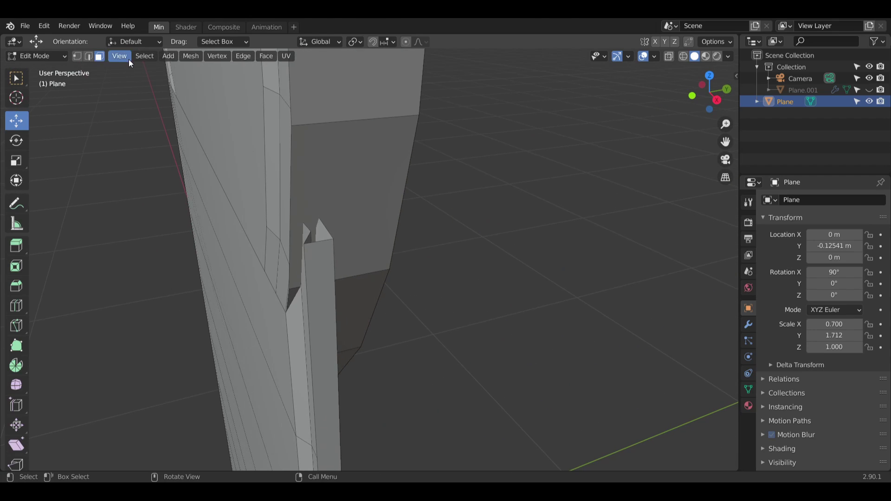
left_click(333, 242)
right_click(420, 116)
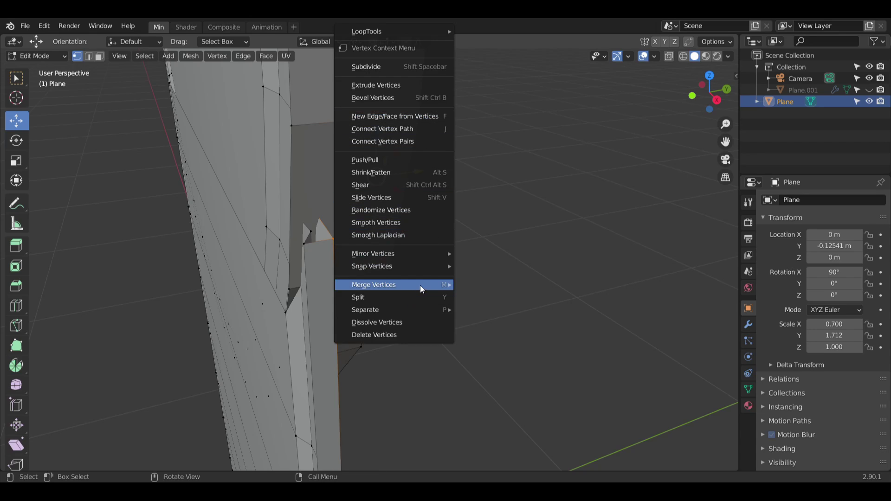
mouse_move(420, 285)
left_click(497, 299)
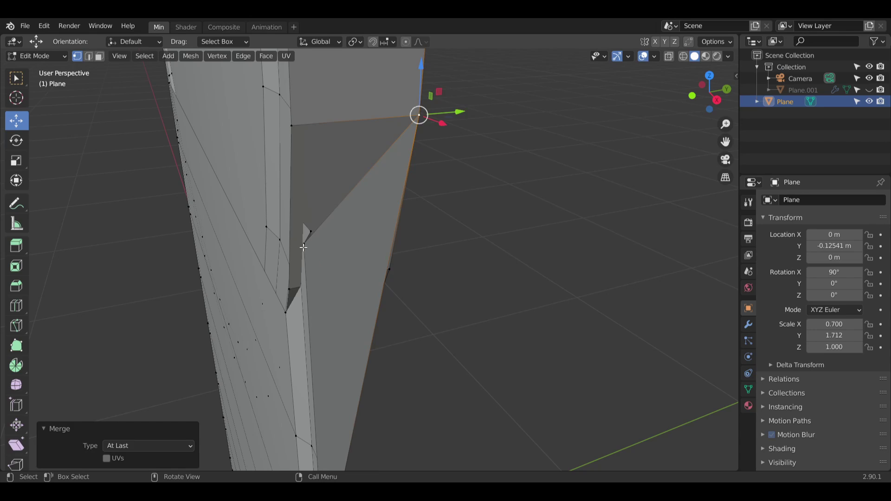
Step: Merge the right border's front outer upper vertex into the circle rim's front outer vertex above it, using At Last
left_click(303, 247)
left_click(291, 126, "shift")
right_click(292, 127)
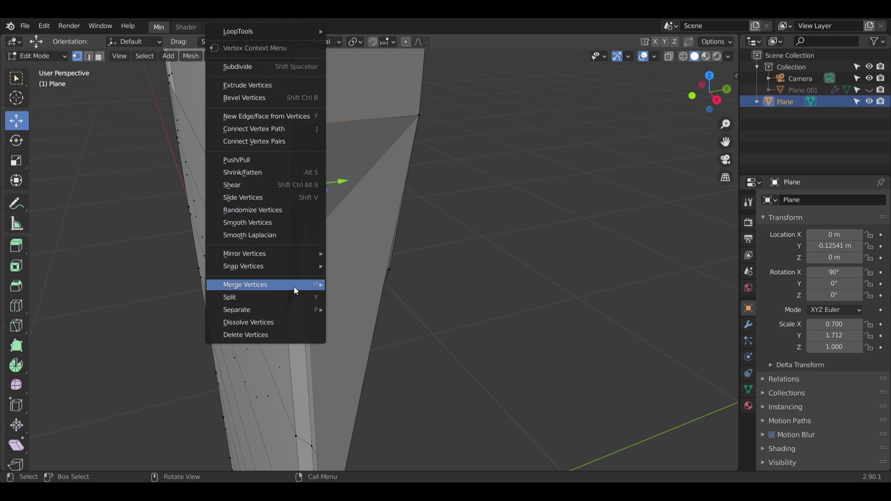
mouse_move(294, 287)
left_click(355, 297)
left_click(325, 214)
Step: Merge the panel's inner upper right corner vertex into the adjacent lower rim vertex of the circle, using At Last
middle_click_drag(324, 217, 412, 211)
middle_click_drag(412, 211, 460, 164, "shift")
scroll(303, 308, "up", 5)
middle_click_drag(305, 310, 328, 318)
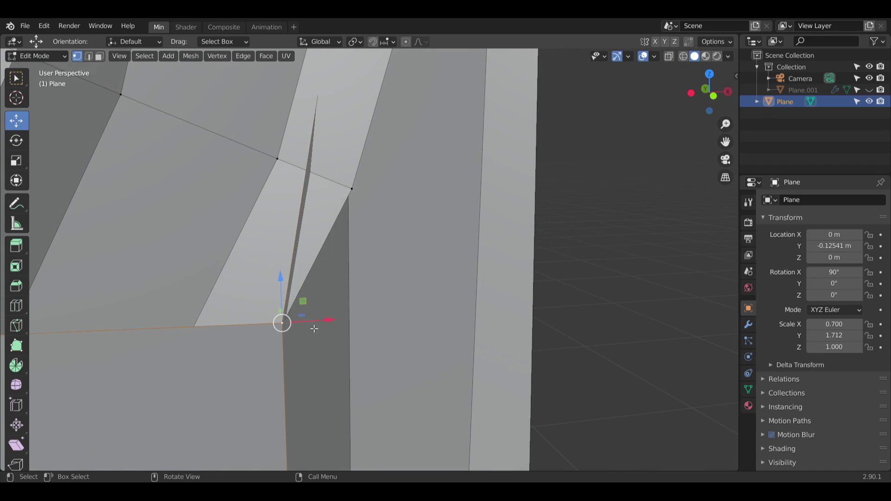
right_click(351, 191)
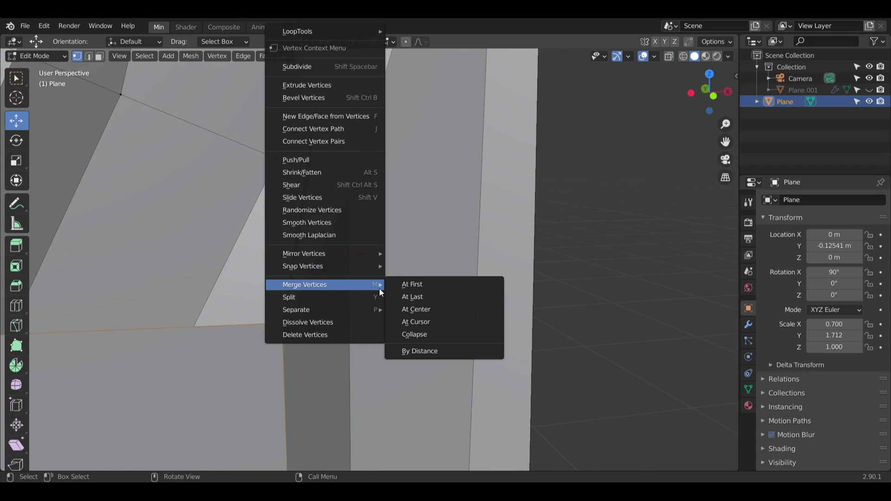
left_click(423, 304)
left_click(430, 192)
Step: Raise the remaining upper vertex of the right border about 0.0582 m along Z towards the circle's rim
scroll(436, 200, "down", 9)
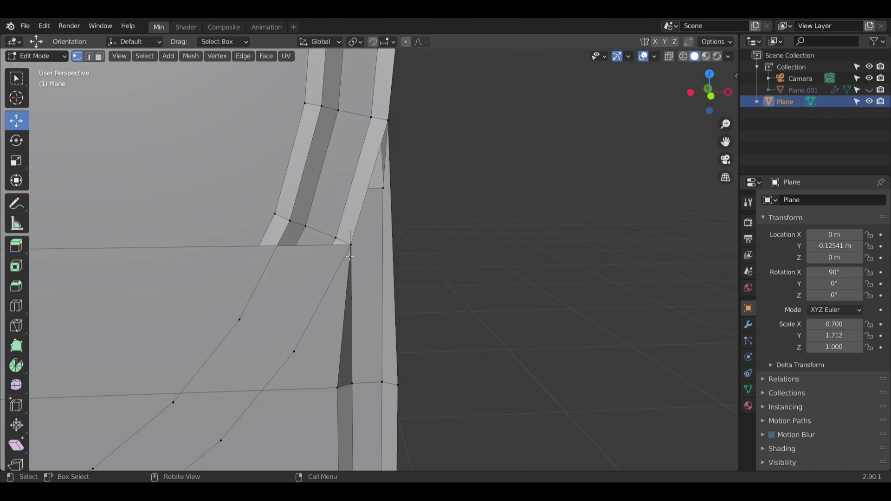
mouse_move(254, 222)
middle_mouse_down()
mouse_move(245, 222)
mouse_move(374, 196)
middle_mouse_up()
middle_click_drag(496, 197, 430, 191, "shift")
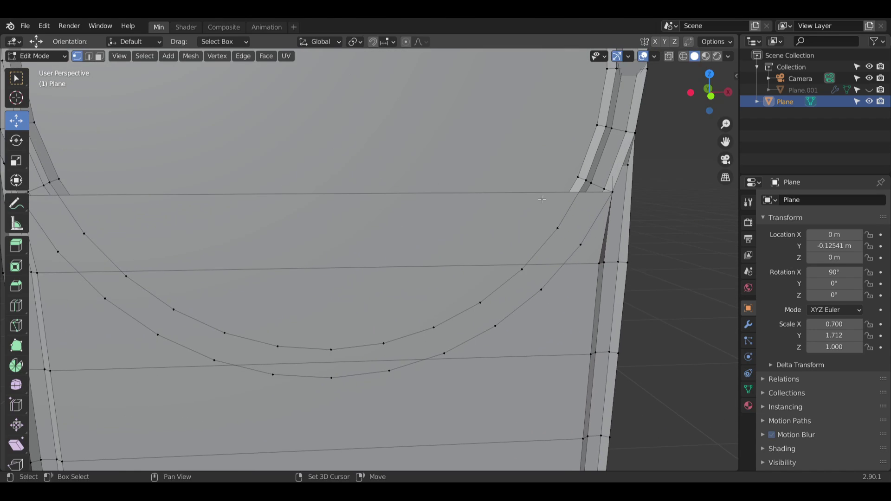
middle_click_drag(643, 203, 506, 201, "shift")
middle_click_drag(506, 201, 481, 200)
middle_click_drag(504, 181, 469, 202, "shift")
scroll(468, 203, "up", 5)
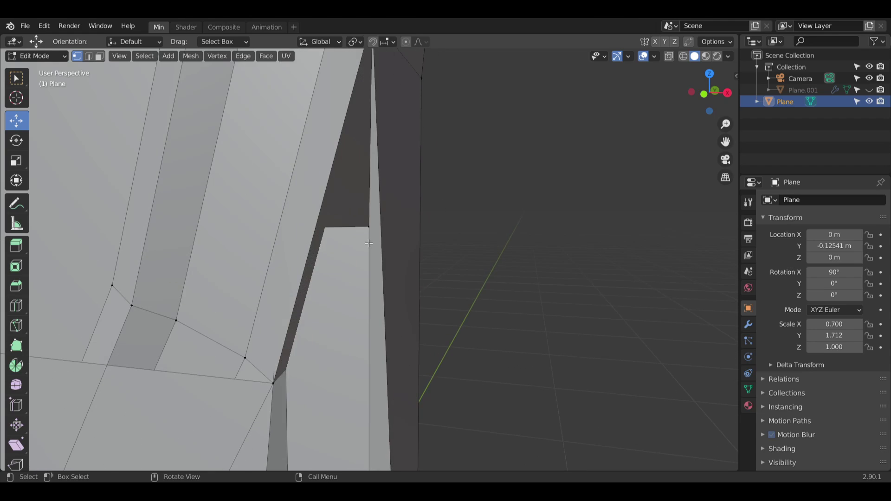
left_click_drag(373, 178, 361, 464)
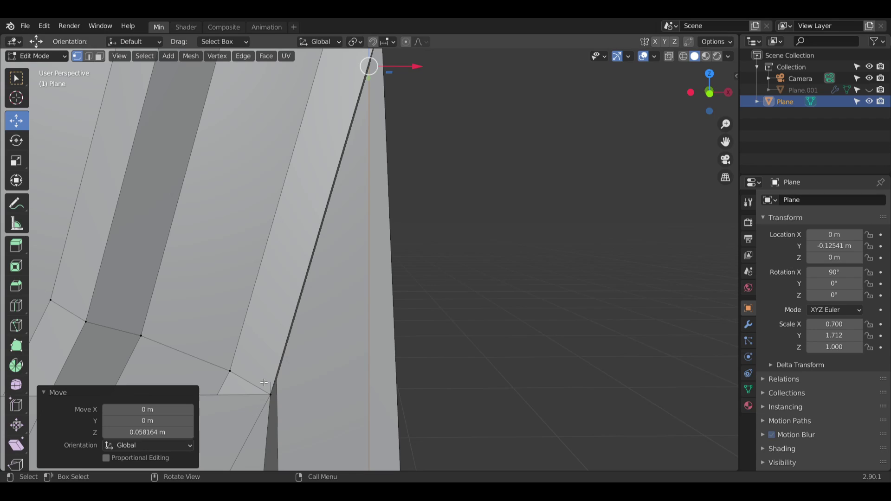
Step: Select the two end vertices of the rim's lower right outer edge and subdivide it to add a midpoint vertex
left_click(274, 396)
middle_click_drag(425, 100, 425, 208, "shift")
left_click(384, 139, "shift")
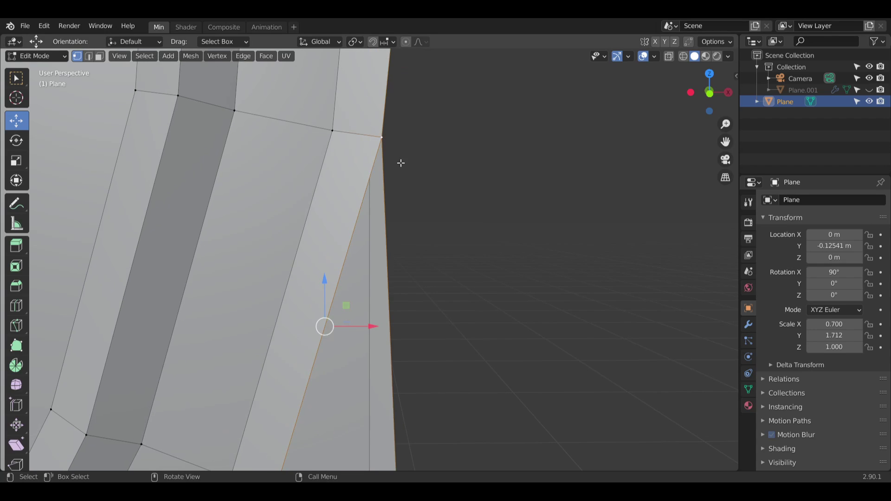
right_click(400, 163)
left_click(401, 164)
left_click(436, 255)
Step: In wireframe shading, merge the right border's hidden inner vertex into the rim edge's new midpoint vertex using At Last, returning to solid shading
middle_click_drag(477, 293, 505, 206, "shift")
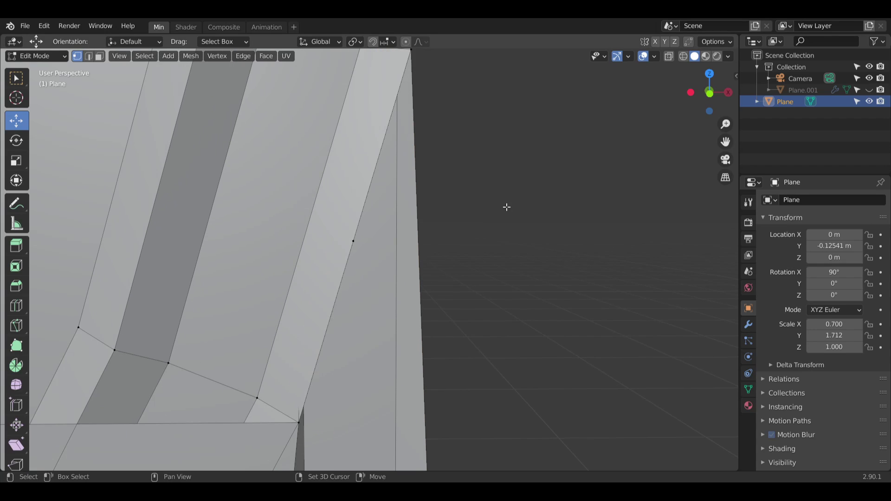
left_click(683, 57)
left_click(334, 268)
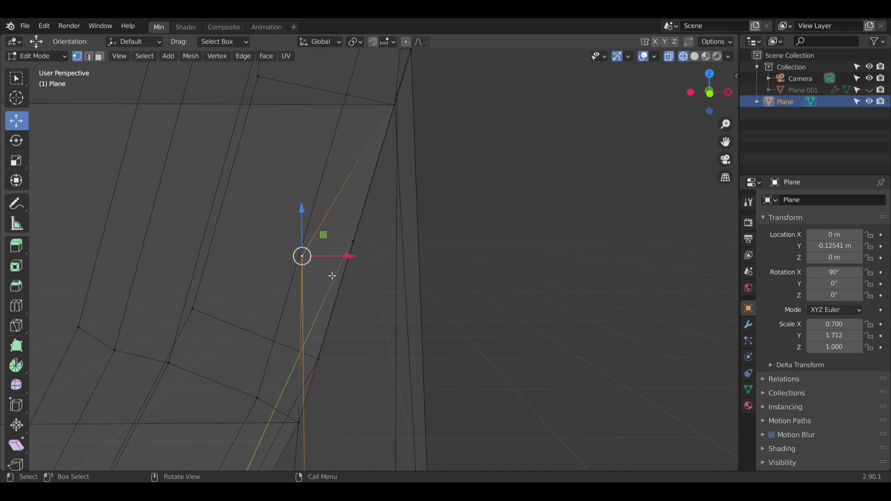
left_click(350, 242, "shift")
right_click(354, 287)
mouse_move(353, 287)
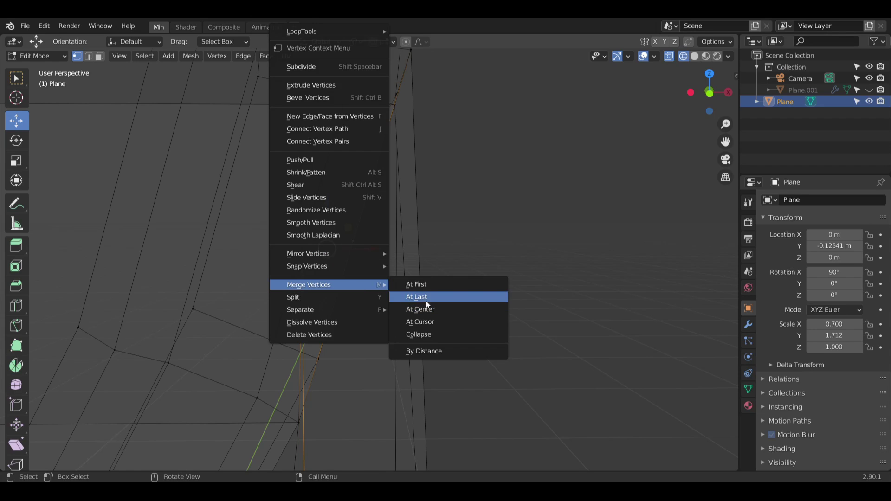
left_click(426, 297)
left_click(479, 259)
left_click(695, 56)
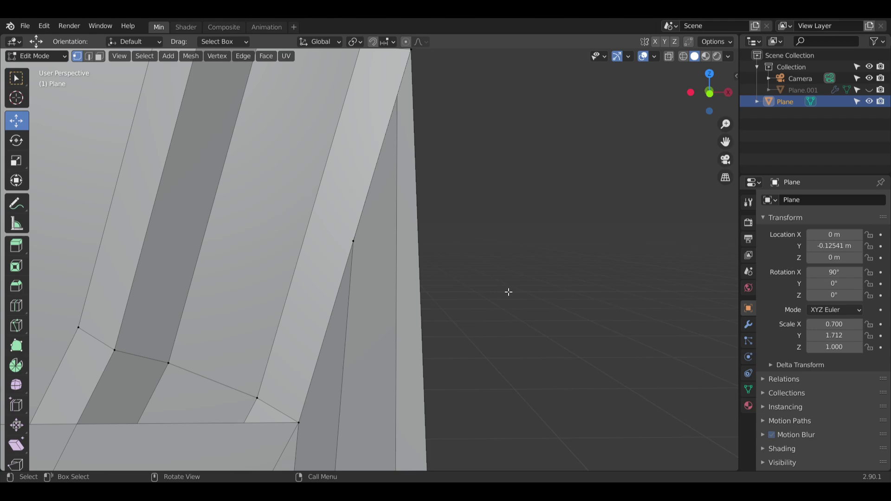
scroll(508, 292, "down", 5)
scroll(513, 148, "down", 2)
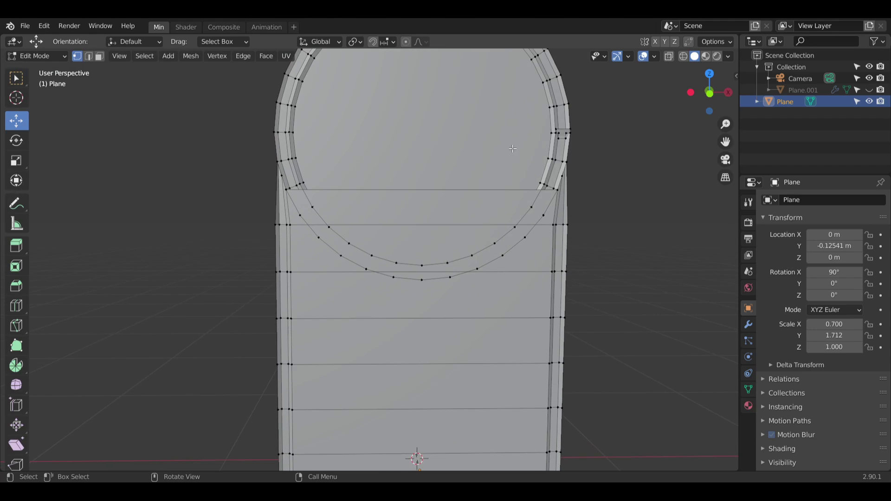
Step: Delete the stray face at the right side of the circle's rim
scroll(595, 153, "up", 5)
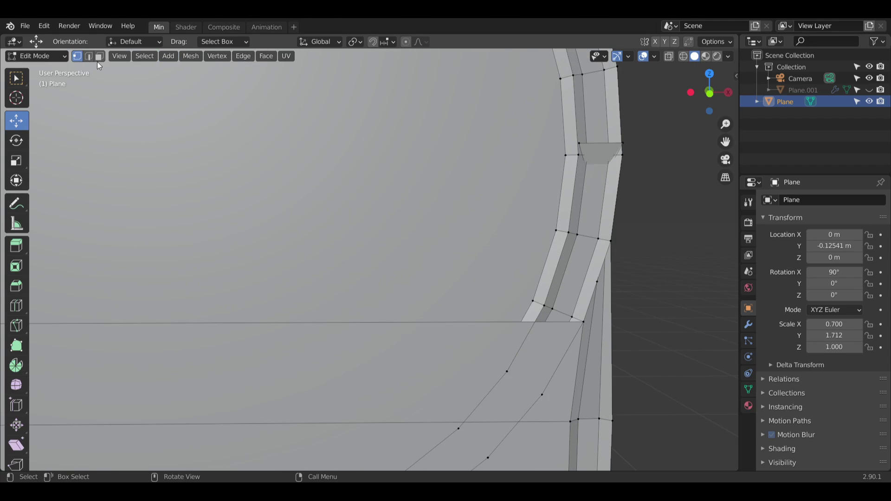
left_click(610, 149)
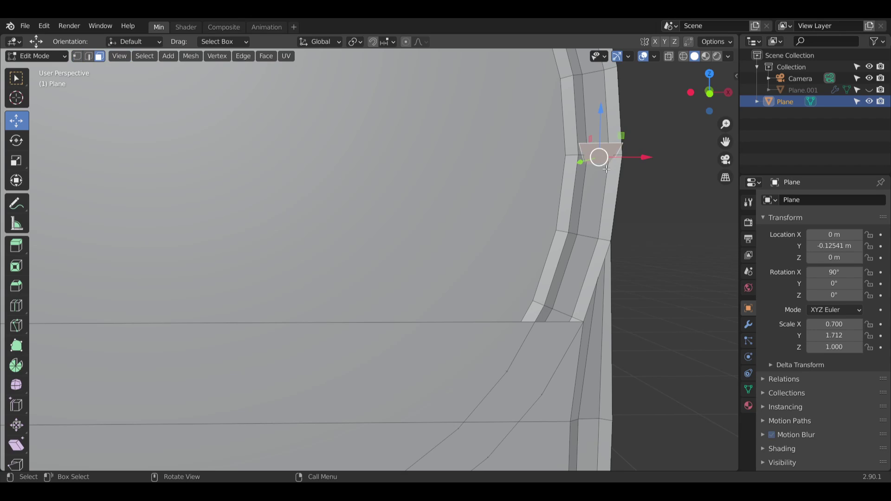
key("x")
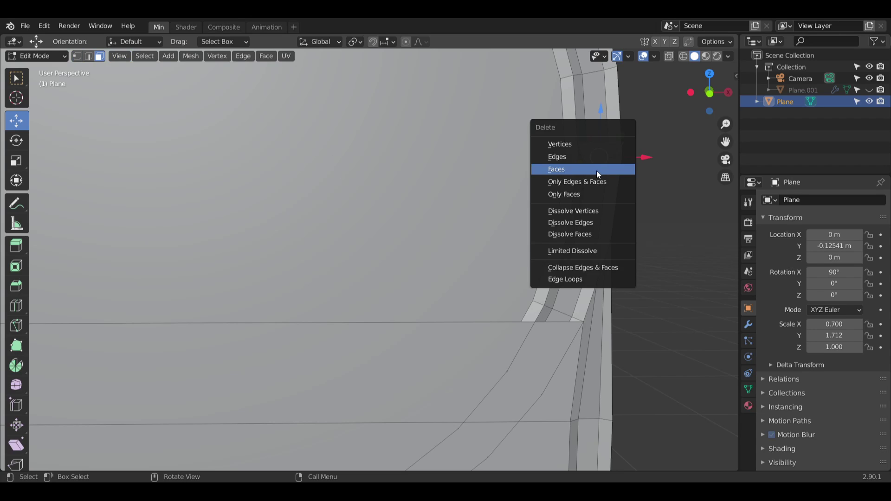
left_click(598, 172)
Step: Examine the circle's rim and the panel's upper left corner from several angles
left_click(435, 240)
scroll(443, 275, "down", 5)
middle_click_drag(442, 274, 497, 217, "shift")
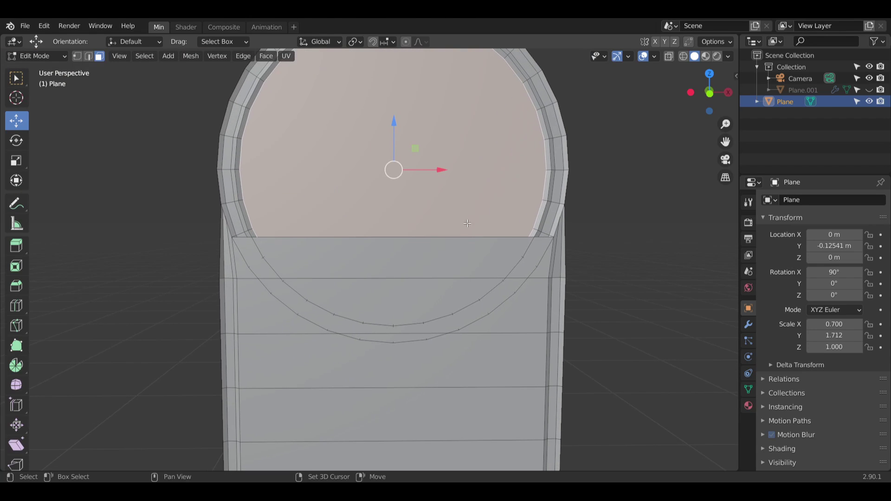
left_click(77, 57)
left_click(102, 182)
middle_click_drag(102, 182, 390, 277)
key("3")
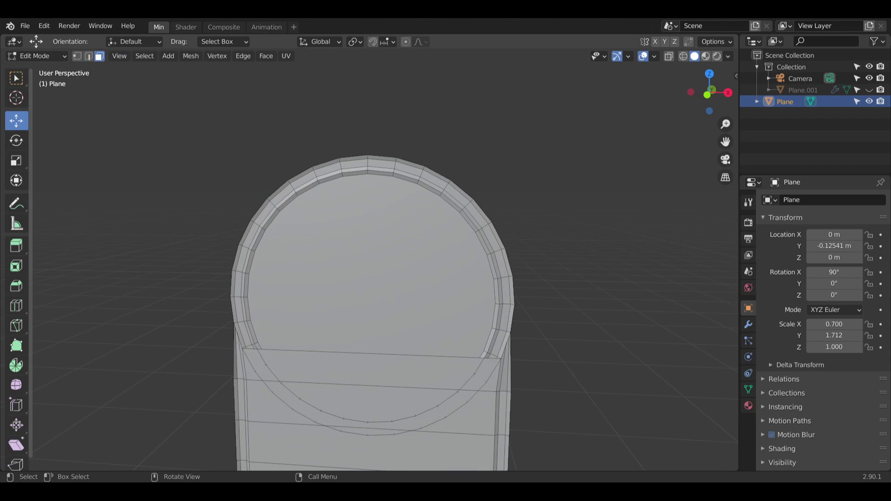
scroll(263, 386, "up", 3)
middle_click_drag(353, 324, 366, 213)
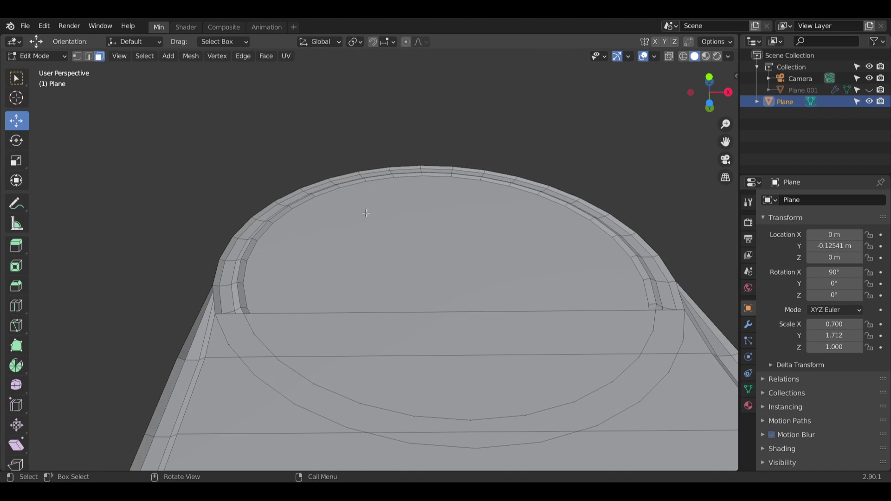
middle_click_drag(352, 294, 346, 402)
middle_click_drag(345, 402, 292, 231, "shift")
scroll(247, 208, "up", 2)
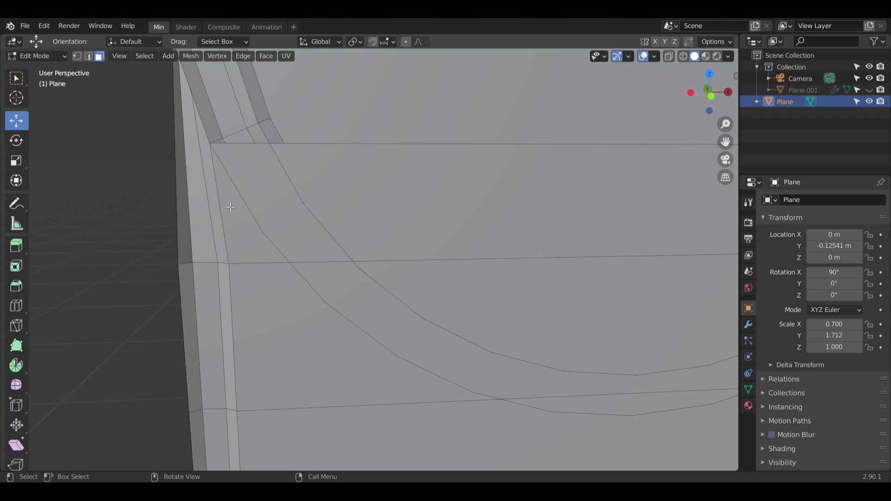
middle_click_drag(231, 207, 251, 245)
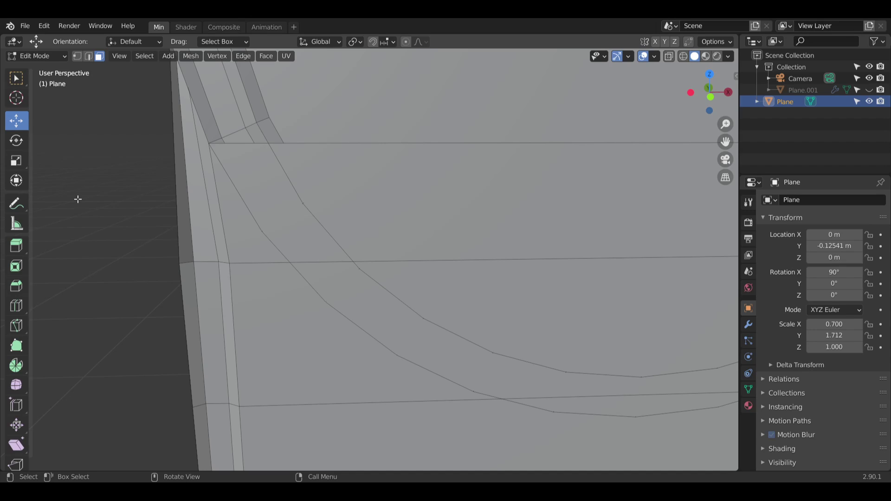
Step: Delete the three upper panel faces that cover the lower half of the circle
left_click(467, 191)
left_click(532, 293, "shift")
middle_click_drag(581, 373, 377, 150, "shift")
left_click(354, 227, "shift")
key("x")
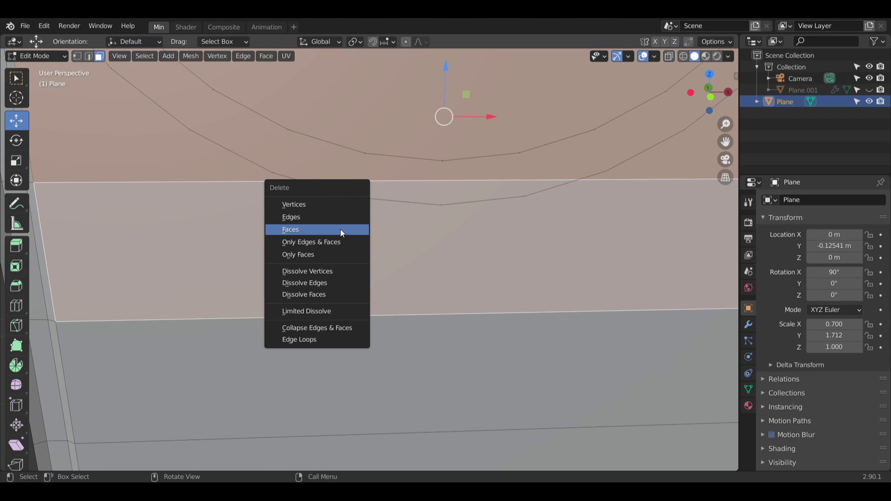
left_click(341, 229)
Step: Fill a face between the left border's inner edge and the circle's lower left rim from two border vertices and two rim vertices
scroll(512, 238, "up", 3)
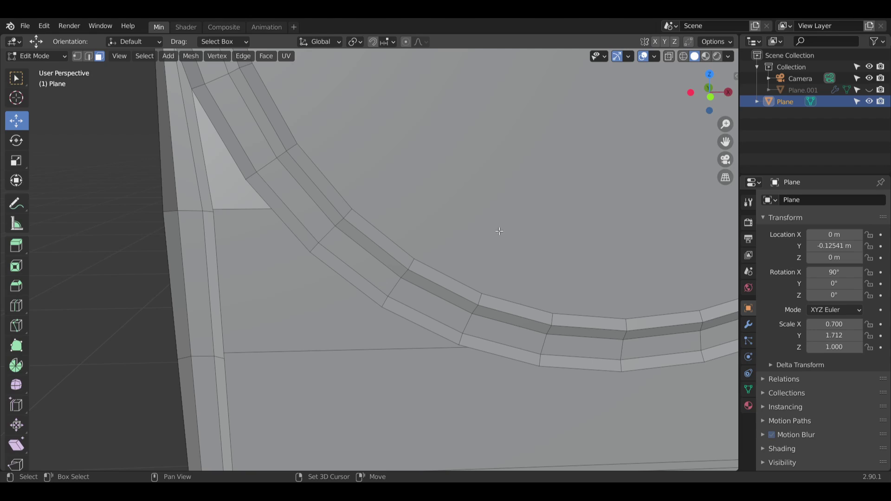
middle_click_drag(259, 168, 354, 175, "shift")
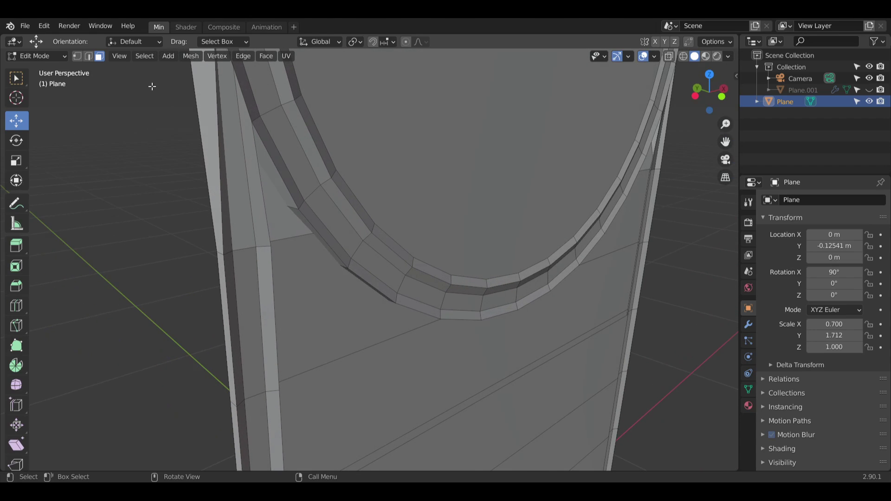
left_click(77, 56)
left_click(251, 122)
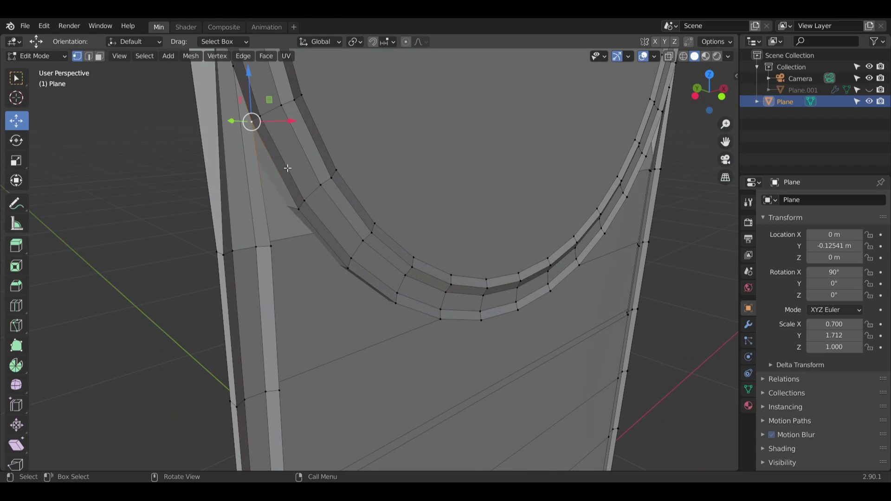
left_click(302, 210, "shift")
middle_click_drag(300, 241, 285, 236)
scroll(285, 237, "up", 3)
left_click(249, 248, "shift")
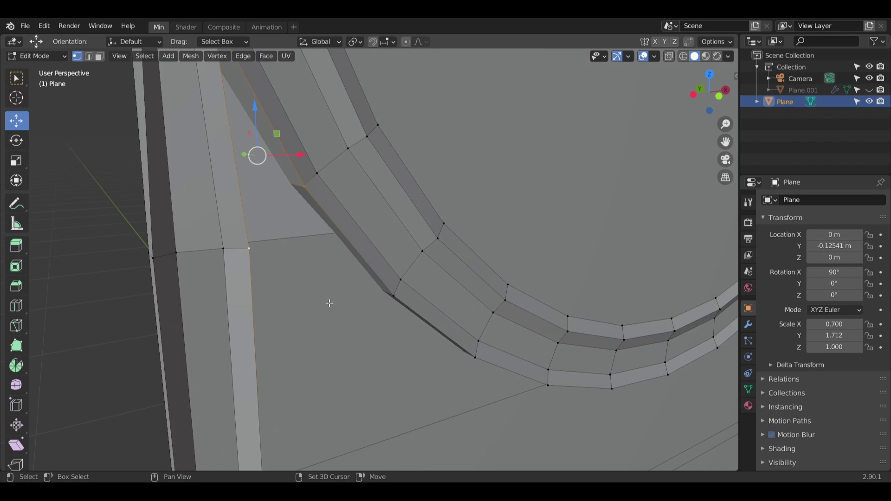
left_click(401, 299, "shift")
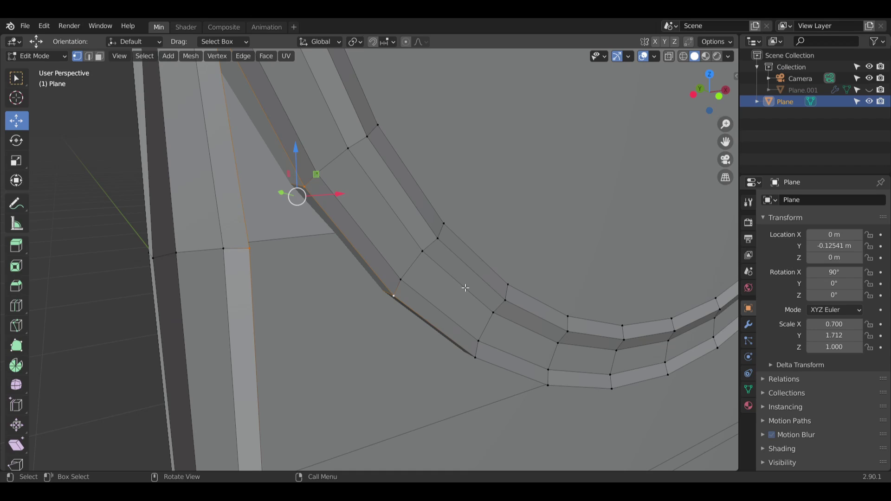
key("f")
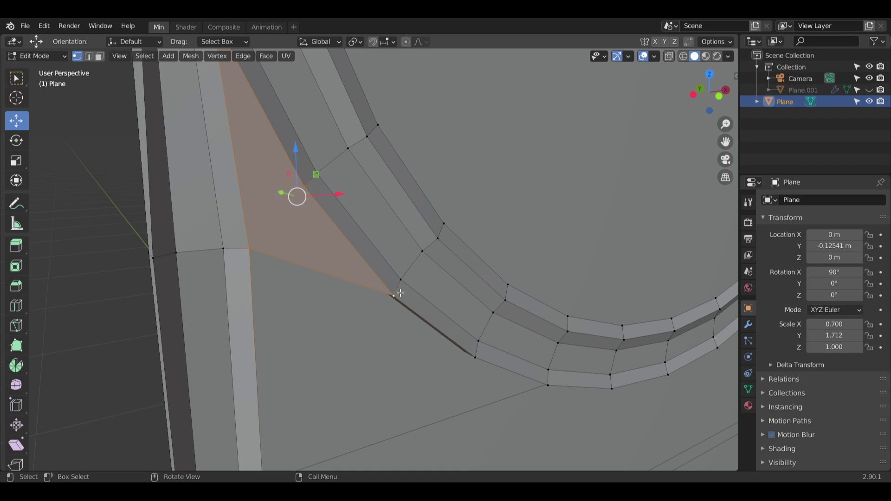
Step: Fill the four-sided gap below the first left face, using the next inner border vertex and the next outer rim vertex
left_click(399, 295)
left_click(252, 251, "shift")
middle_click_drag(386, 363, 315, 280, "shift")
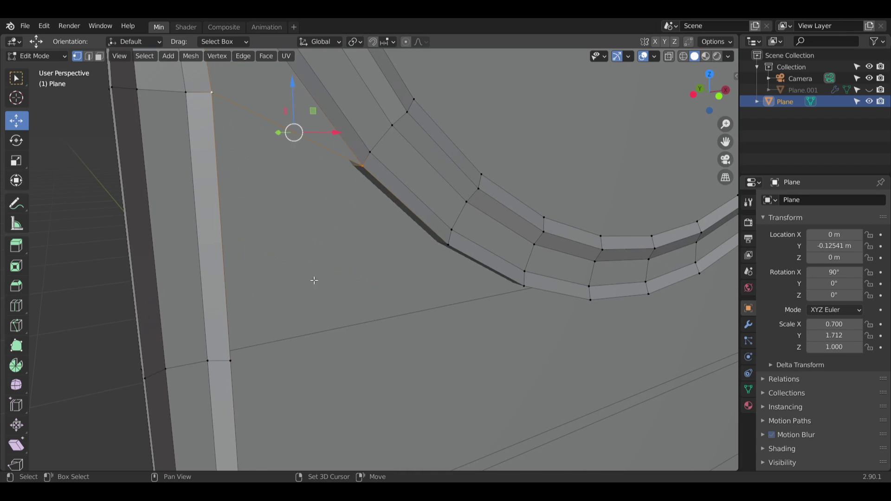
left_click(230, 360, "shift")
left_click(450, 247, "shift")
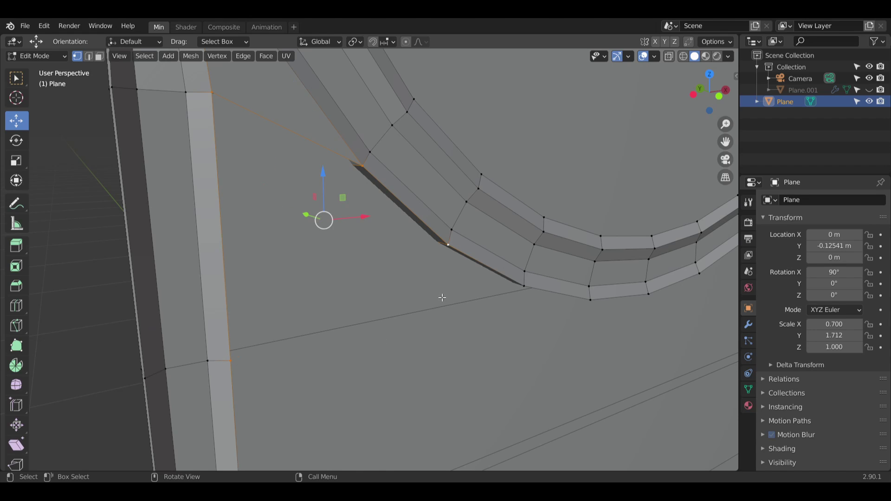
key("f")
left_click(441, 296)
middle_click_drag(441, 296, 388, 272)
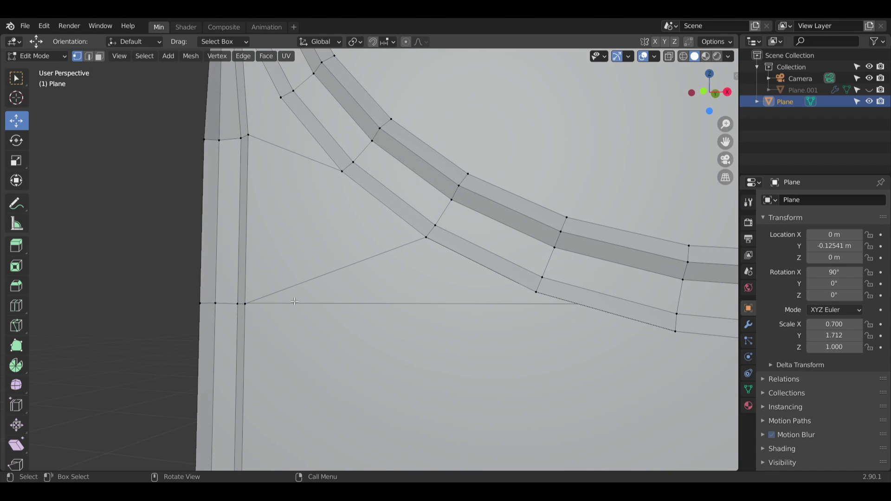
Step: Fill a triangular face from the left border's lower vertex to the next outer rim edge
middle_click_drag(295, 302, 261, 311)
left_click(249, 308)
left_click(424, 243, "shift")
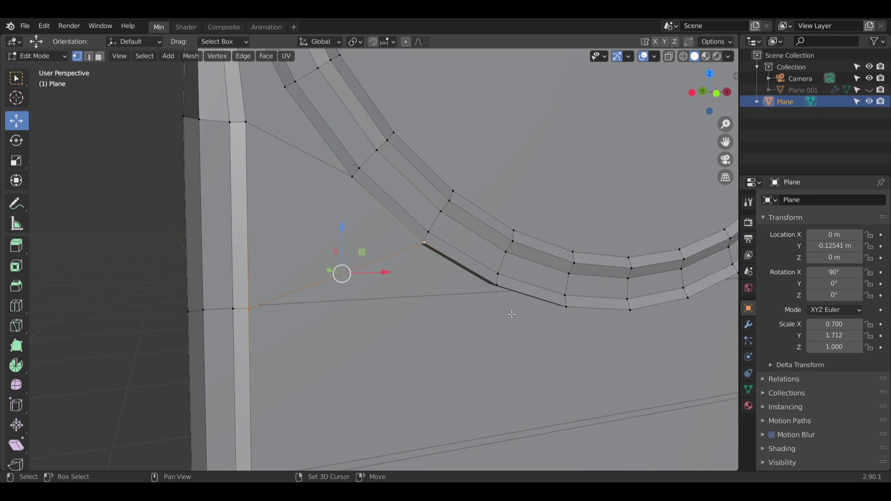
middle_click_drag(425, 351, 351, 320)
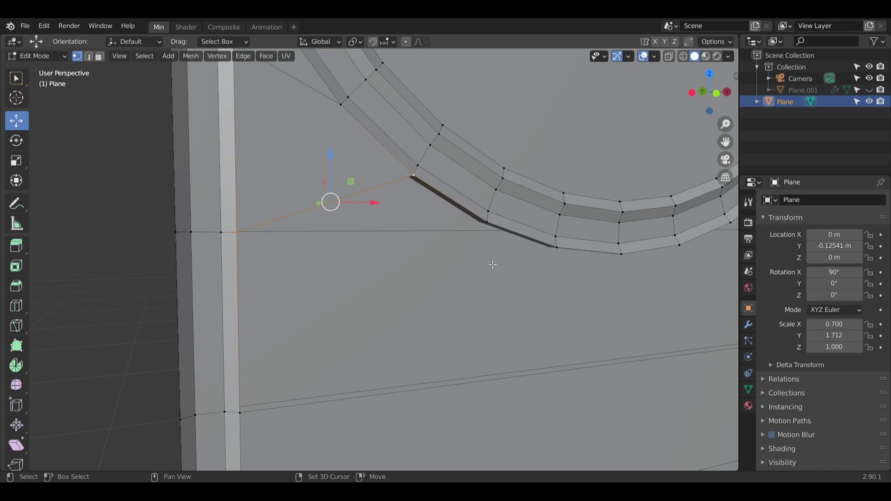
left_click(489, 222, "shift")
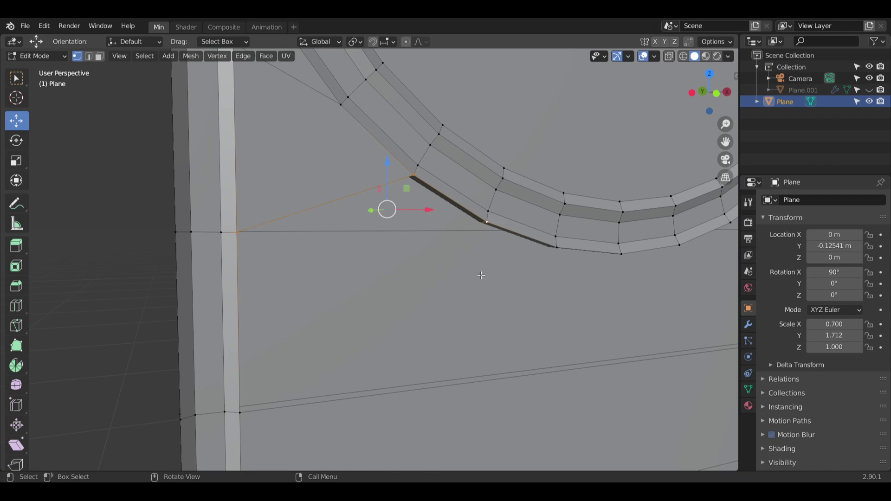
key("f")
left_click(365, 373)
Step: Fill a four-sided face joining the next left border segment to the following outer rim edge, and clear the selection
left_click(240, 412)
left_click(237, 232, "shift")
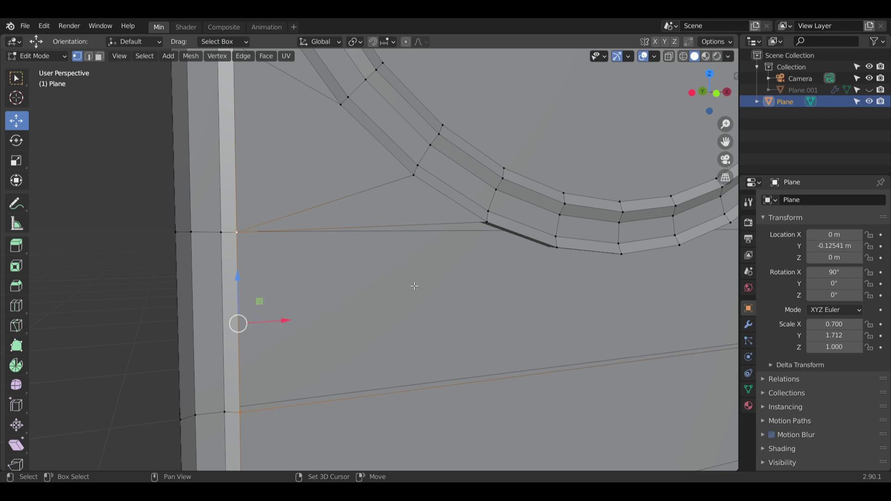
left_click(487, 228, "shift")
left_click(557, 247, "shift")
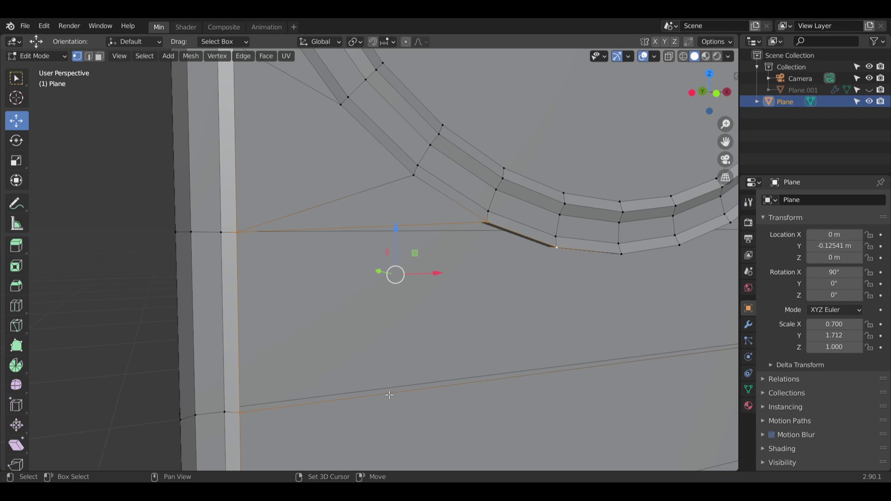
key("f")
key("alt+a")
Step: Fill a triangular face between the circle's lower right rim edge and the right border's uppermost inner vertex
middle_click_drag(568, 320, 520, 195)
left_click(509, 231)
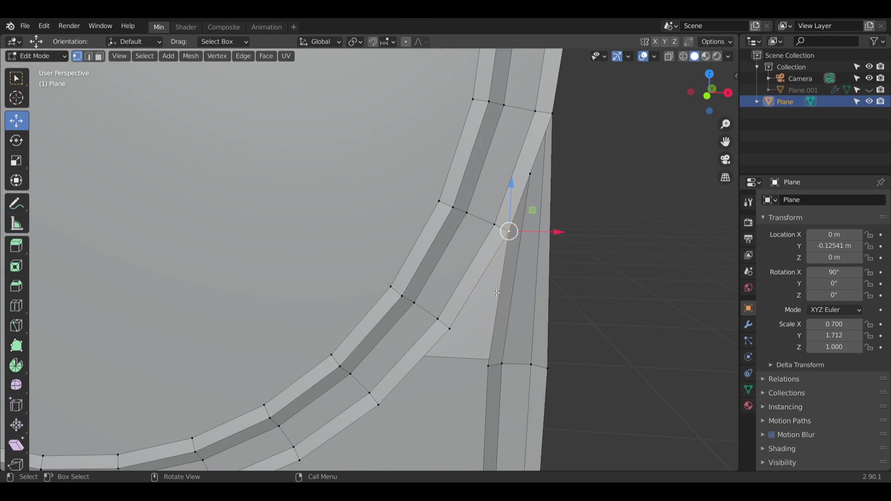
left_click(448, 327, "shift")
left_click(487, 360, "shift")
scroll(448, 346, "down", 6)
middle_click_drag(338, 294, 389, 249, "shift")
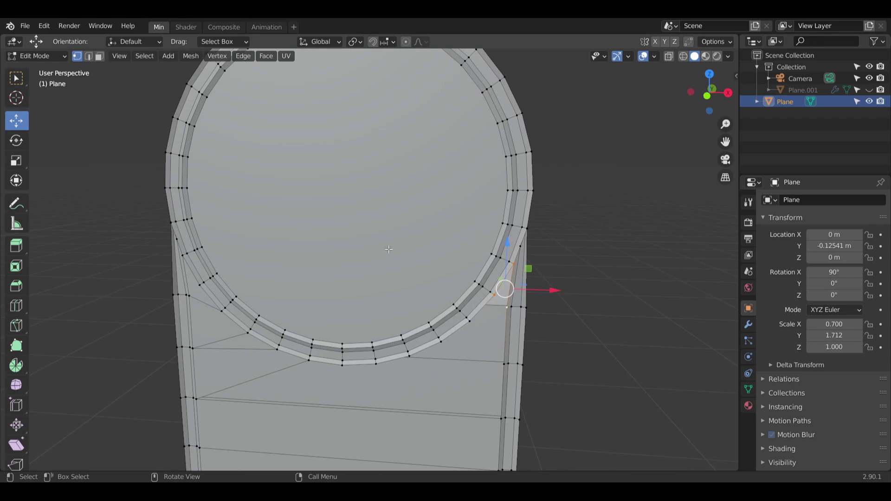
key("f")
Step: Fill a four-sided face between the next lower right rim edge and the right border segment beside it
left_click(495, 296)
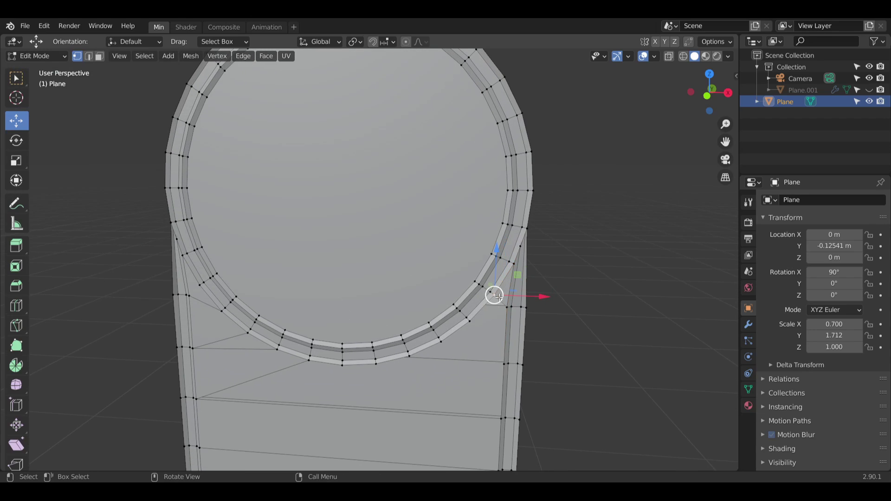
left_click(511, 314, "shift")
left_click(469, 321, "shift")
left_click(504, 364, "shift")
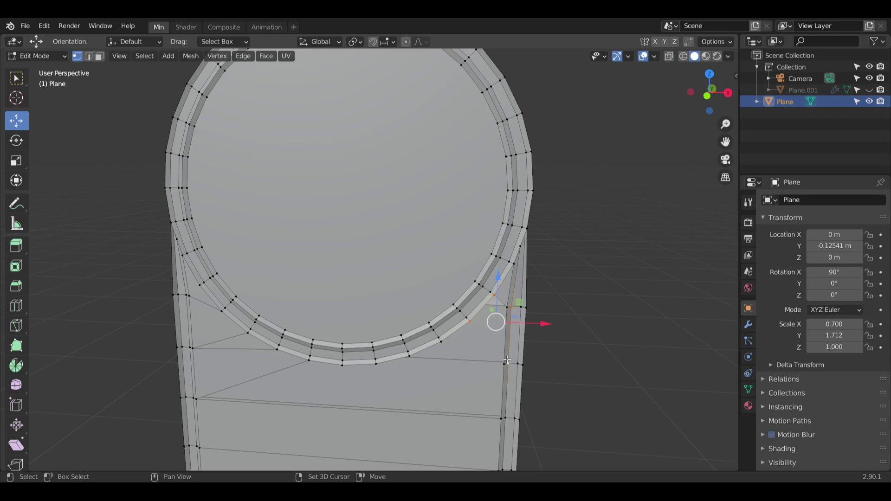
key("f")
Step: Fill a triangular face from the following lower right rim edge to the right border's second inner vertex
left_click(577, 329)
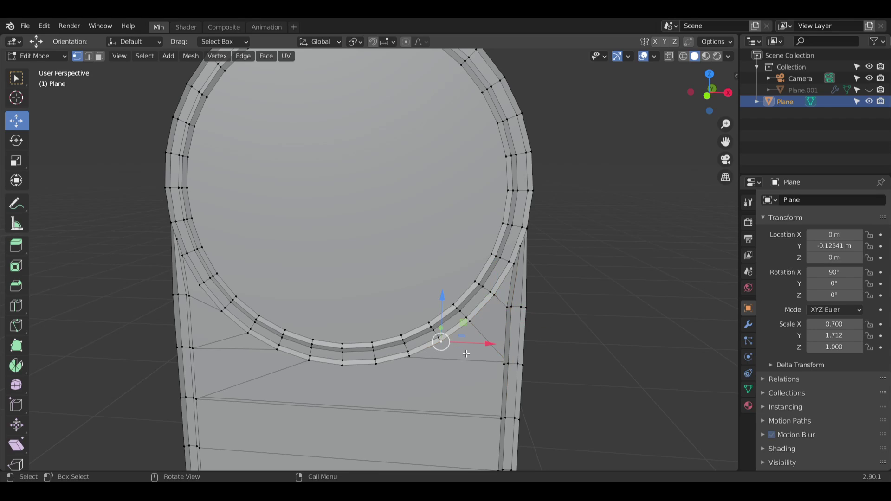
left_click(473, 322, "shift")
left_click(504, 363, "shift")
key("f")
Step: Fill a four-sided face joining the next bottom rim edge to the right border segment beneath the triangle
left_click(571, 334)
left_click(407, 356, "shift")
left_click(441, 342, "shift")
left_click(505, 364, "shift")
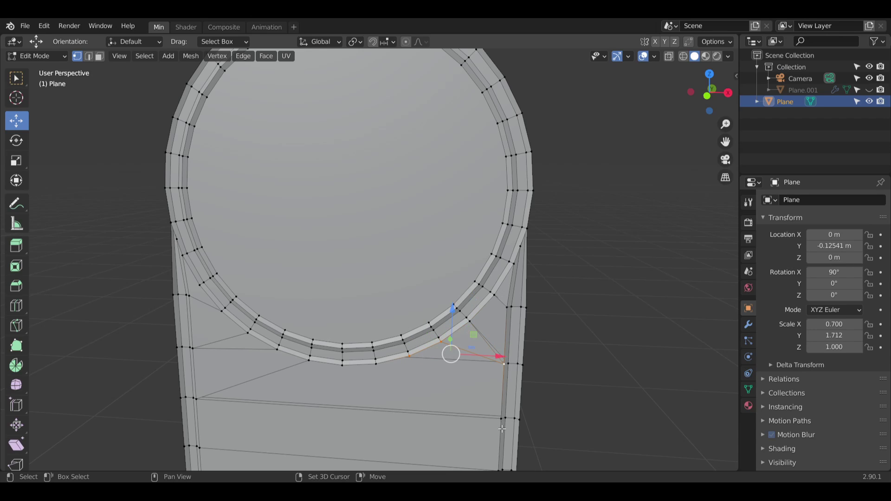
left_click(502, 419, "shift")
key("f")
Step: Subdivide the top horizontal edge of the remaining panel, below the circle, into four equal segments
left_click(572, 385)
middle_click_drag(315, 402, 362, 324, "shift")
middle_click_drag(362, 323, 372, 316)
middle_click_drag(267, 314, 273, 364)
scroll(298, 328, "up", 5)
left_click(88, 56)
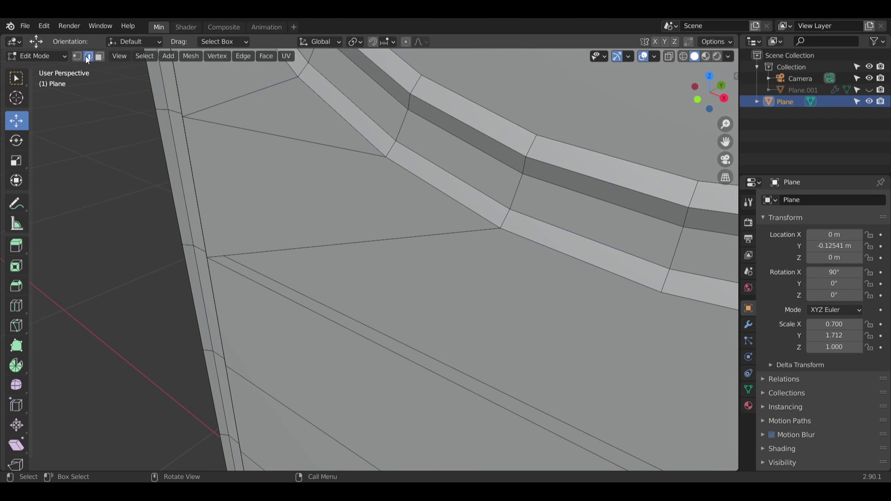
left_click(393, 366)
middle_click_drag(393, 366, 549, 232)
middle_click_drag(549, 232, 476, 236, "shift")
key("shift+r")
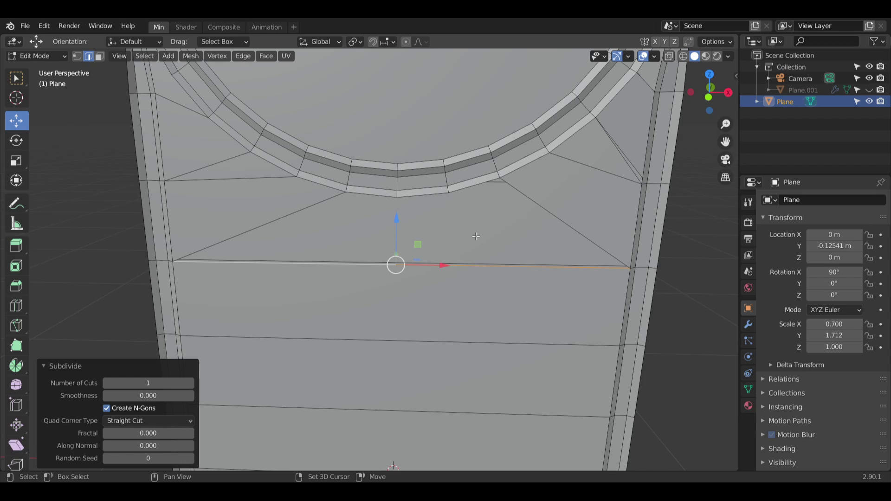
Step: Fill a face between the subdivided edge's leftmost segment and the outer rim edge just left of the circle's bottom
left_click(99, 56)
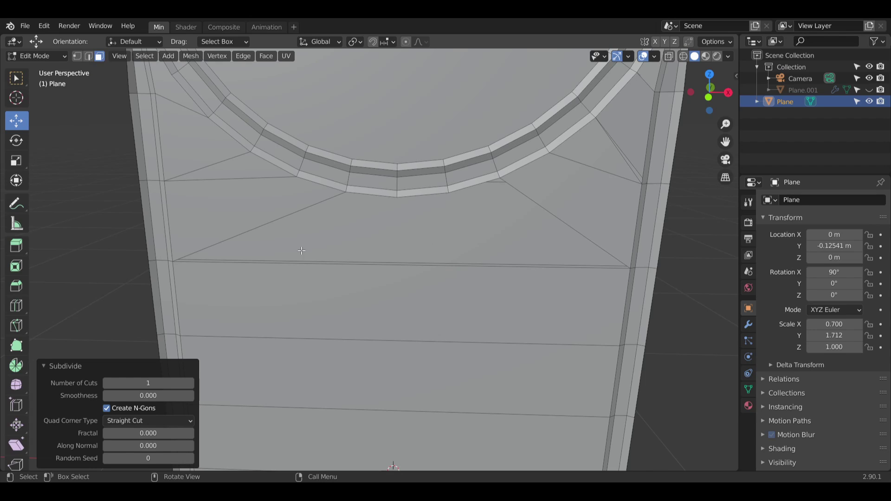
left_click(77, 57)
scroll(253, 252, "up", 3)
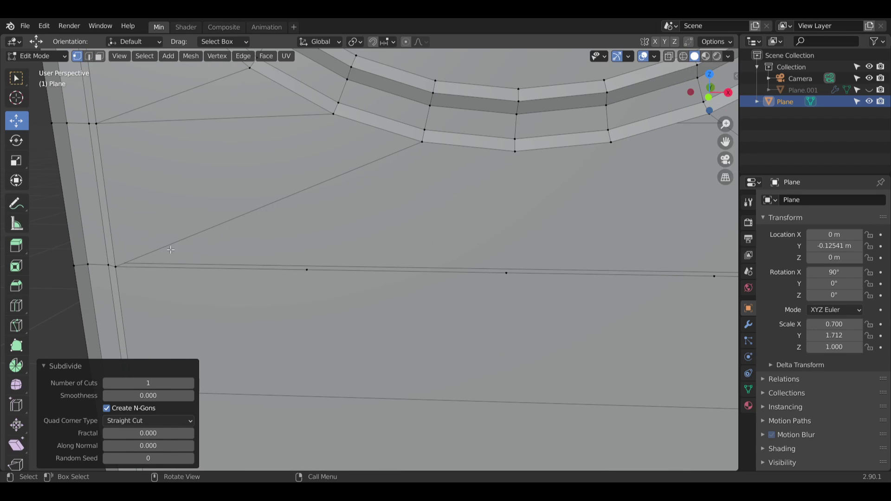
left_click(116, 266)
left_click(307, 269, "shift")
left_click(429, 139, "shift")
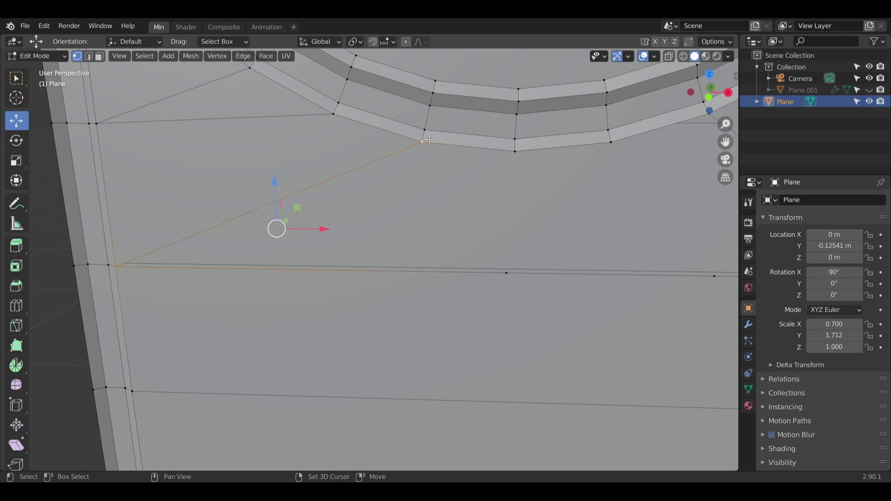
left_click(512, 152, "shift")
key("f")
Step: Fill a four-sided face joining the subdivided edge's rightmost segment to the second outer rim edge right of the circle's bottom
left_click(531, 228)
middle_click_drag(541, 216, 385, 209, "shift")
left_click(423, 135)
left_click(518, 100, "shift")
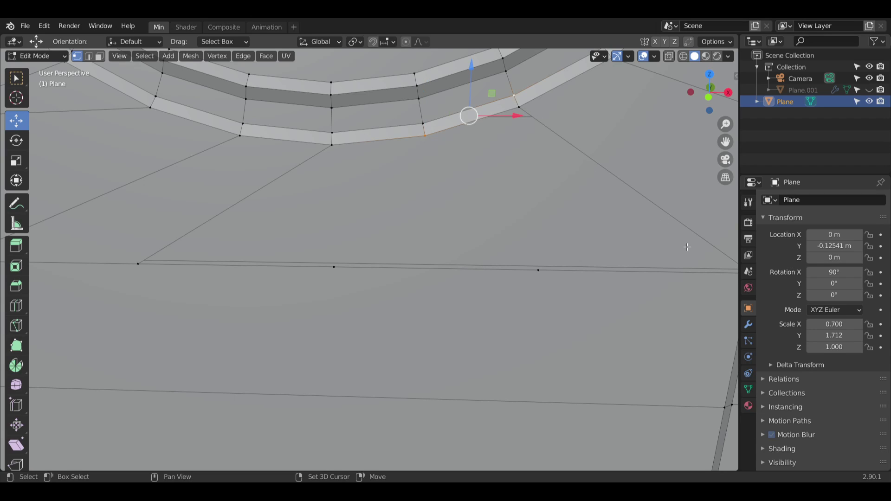
left_click(520, 108)
left_click(431, 141, "shift")
left_click(539, 272, "shift")
middle_click_drag(602, 304, 526, 292, "shift")
left_click(671, 265, "shift")
key("f")
left_click(389, 206)
middle_click_drag(389, 206, 551, 220, "shift")
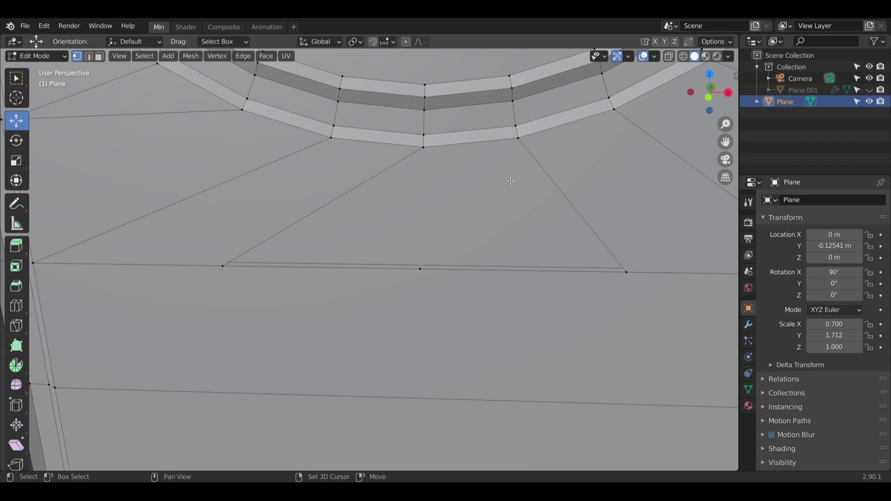
Step: Fill a four-sided face joining the rim edge just right of the circle's bottom to the subdivided edge's third segment
left_click(424, 147, "shift")
left_click(518, 138, "shift")
left_click(627, 274, "shift")
left_click(421, 273, "shift")
key("f")
key("alt+a")
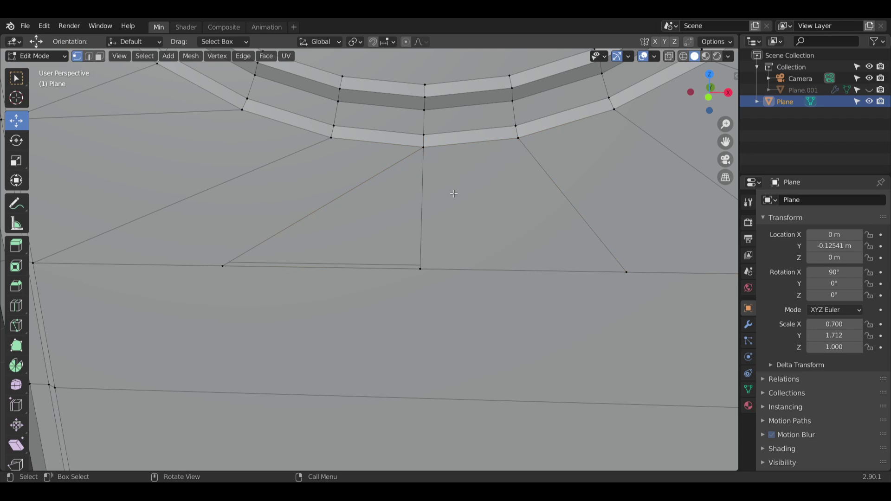
scroll(452, 192, "down", 4)
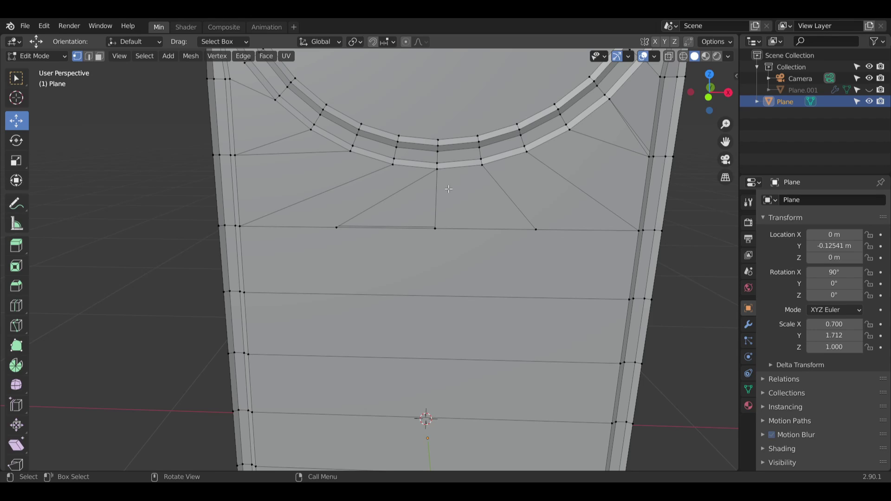
scroll(449, 189, "up", 3)
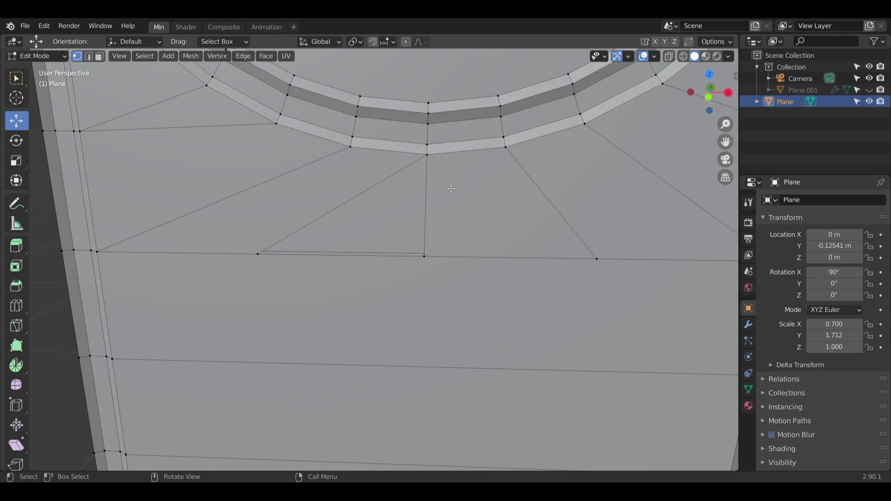
scroll(451, 188, "up", 1)
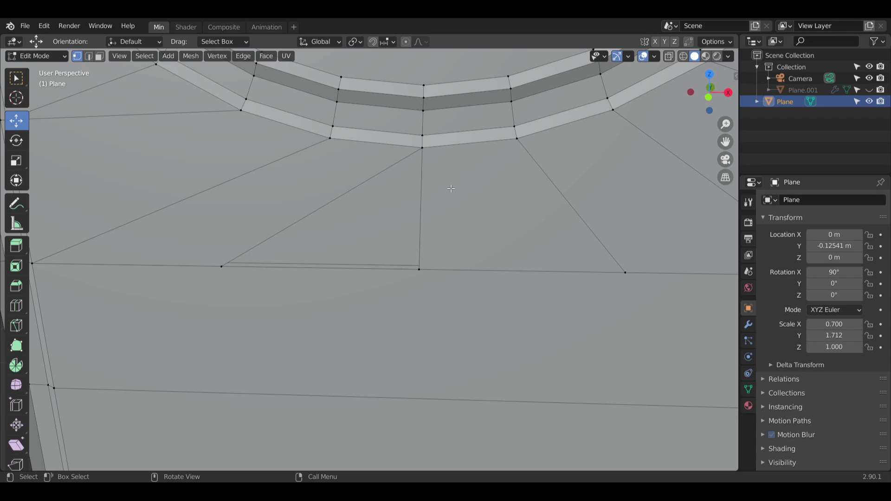
scroll(450, 188, "down", 3)
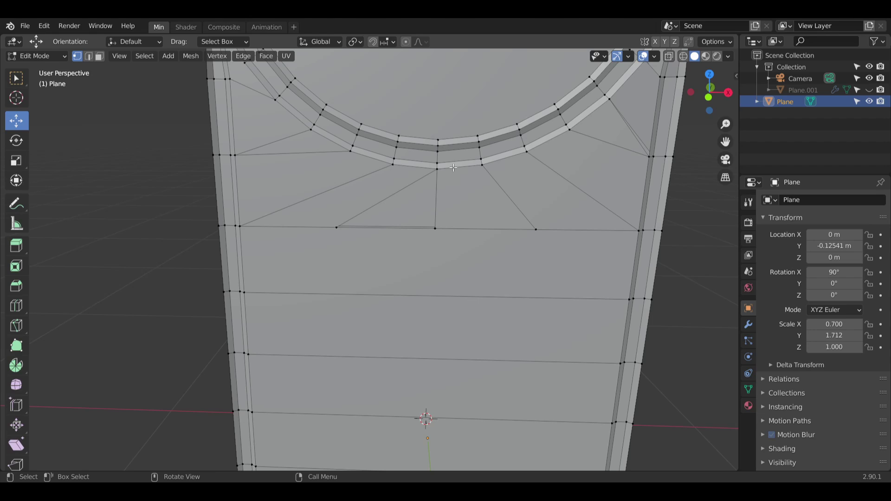
Step: Fill a four-sided face between the circle's lower right outer rim edge and the adjacent right border segment
middle_click_drag(344, 133, 329, 104)
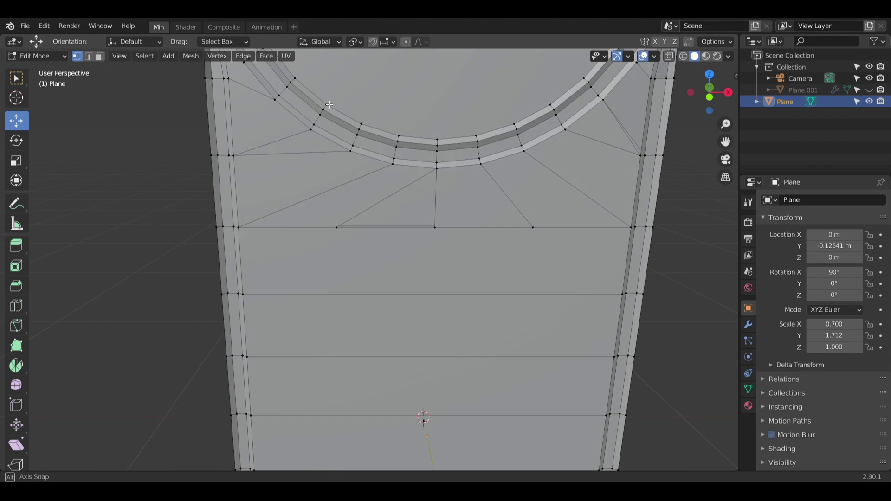
middle_click_drag(558, 135, 510, 152, "shift")
scroll(506, 186, "down", 2)
scroll(478, 201, "up", 5)
left_click(517, 128)
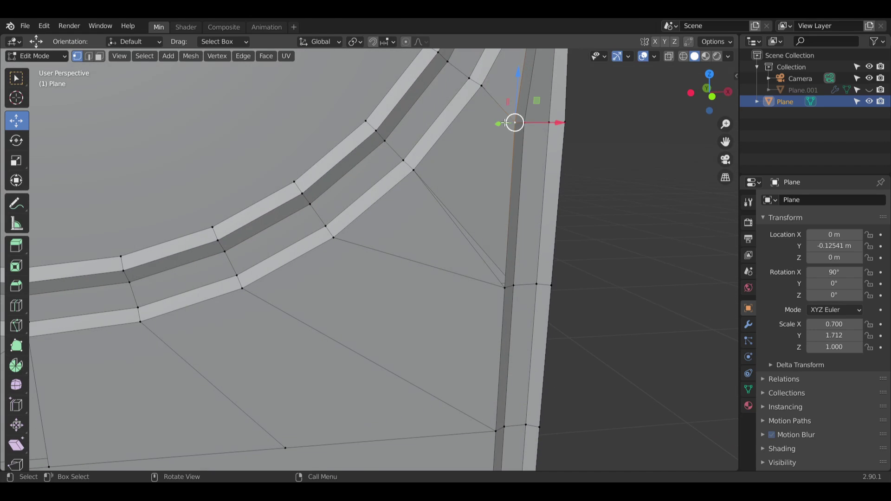
left_click(482, 87, "shift")
left_click(503, 291, "shift")
left_click(415, 172, "shift")
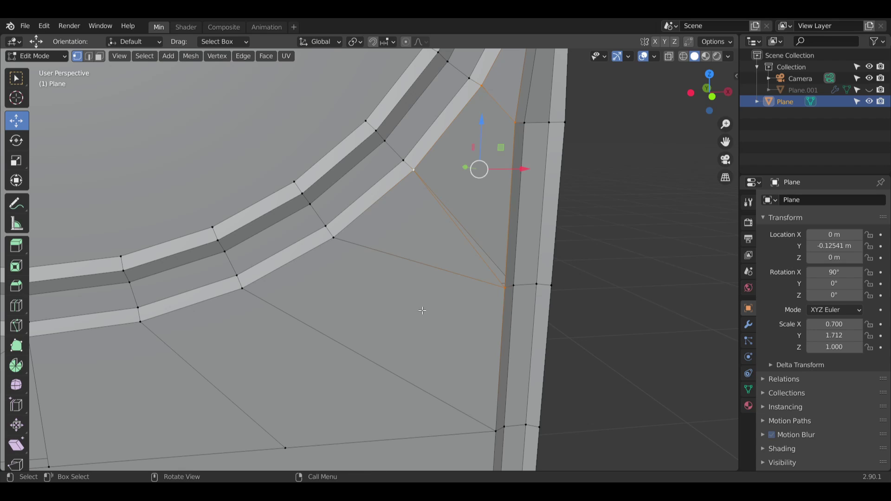
key("f")
left_click(421, 295)
middle_click_drag(422, 295, 391, 265)
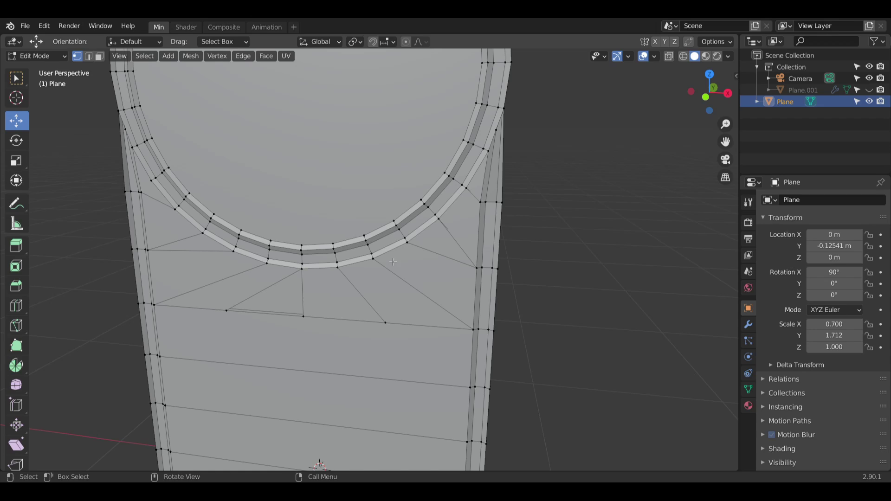
Step: Delete the two adjoining faces between the circle's lower right rim and the right border
scroll(463, 209, "up", 3)
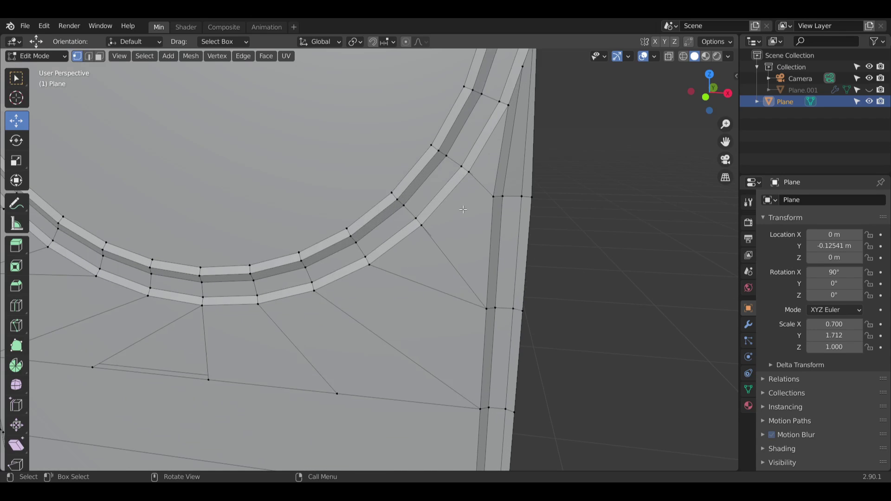
left_click(99, 56)
scroll(440, 200, "down", 3)
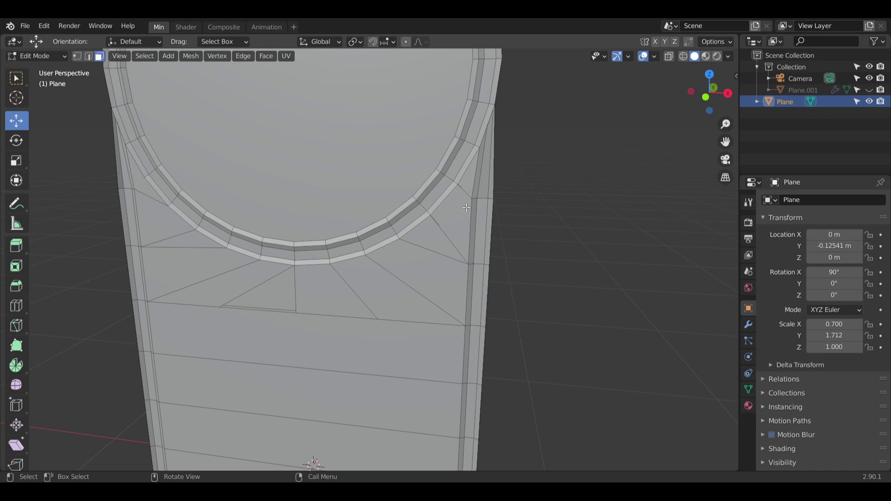
left_click(468, 179)
left_click(452, 218, "shift")
key("x")
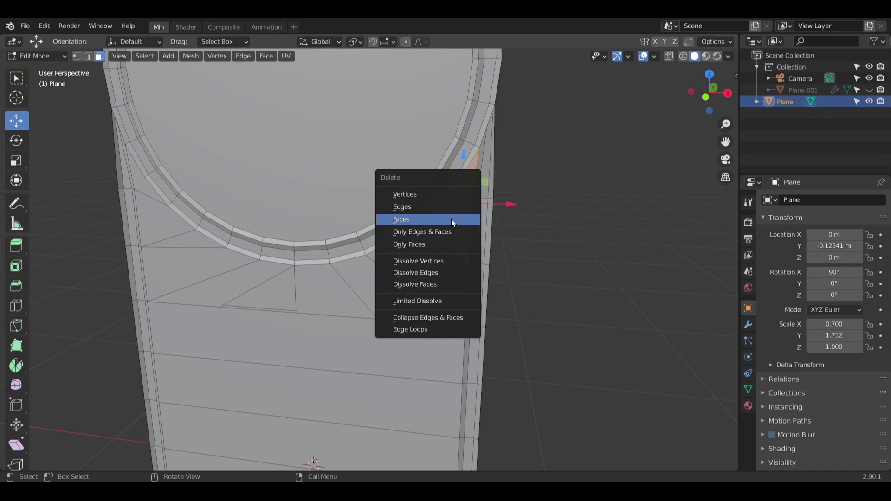
Step: Delete the faces between the lower right of the circular ring, the right side strip and the horizontal edge below
left_click(439, 220)
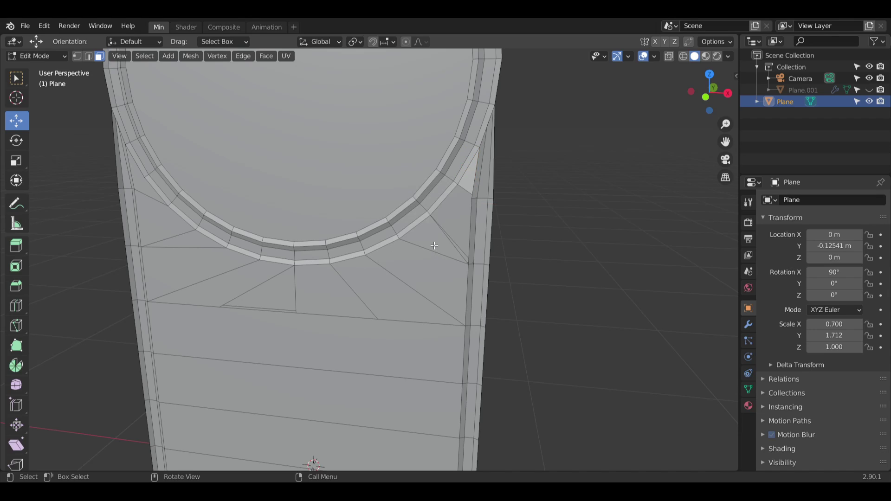
left_click(434, 245)
left_click(427, 275, "shift")
left_click(394, 297, "shift")
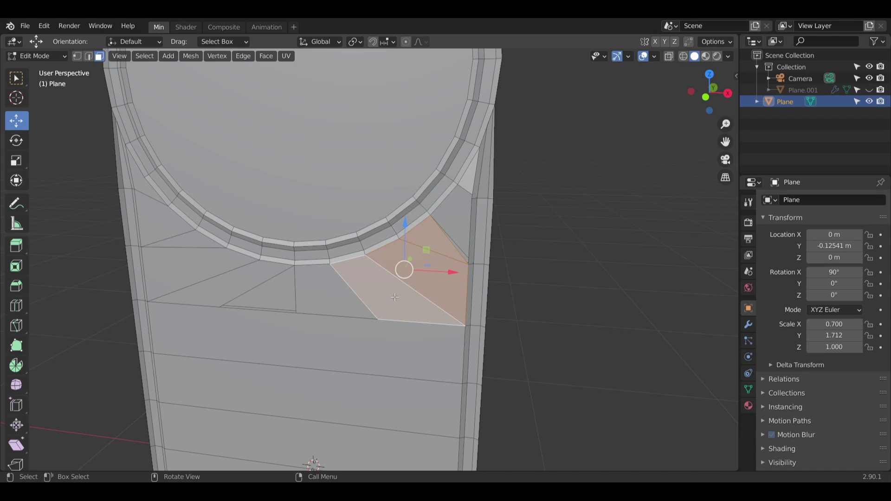
left_click(324, 291, "shift")
key("x")
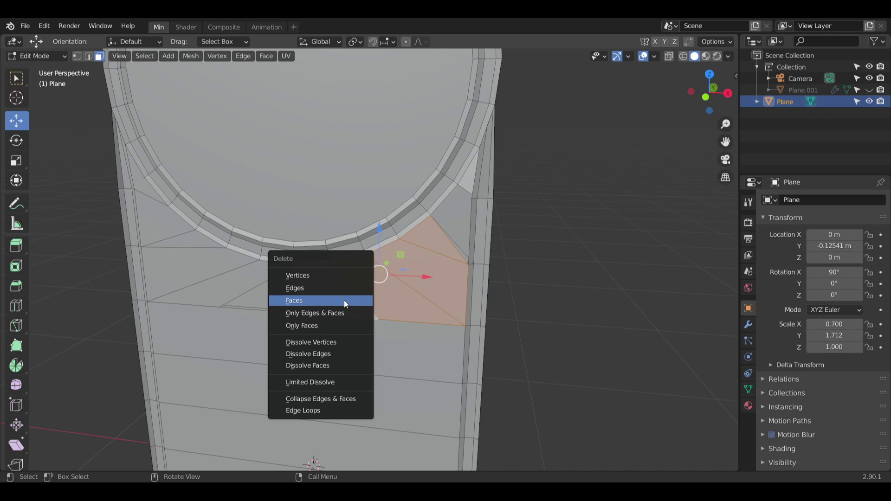
left_click(344, 299)
Step: Fill a face in the upper right corner between three neighbouring ring vertices and the nearest inner vertex of the side strip
left_click(77, 56)
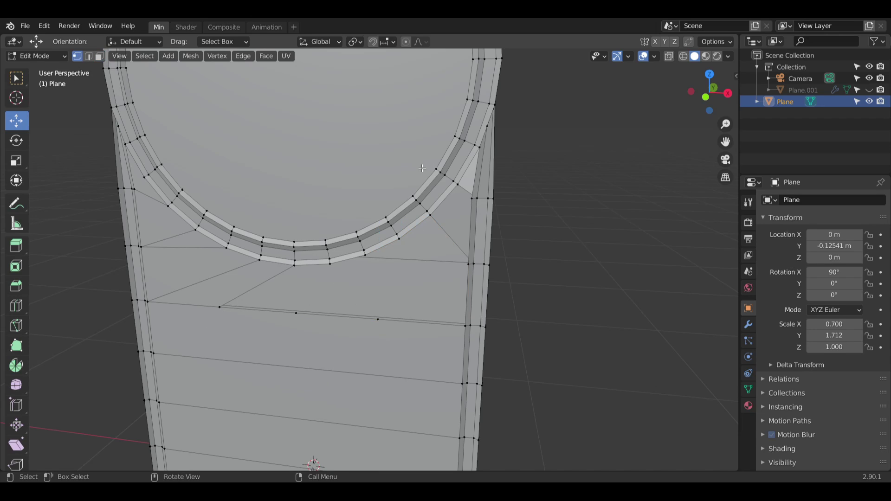
scroll(550, 209, "up", 5)
left_click(554, 89)
left_click(494, 185, "shift")
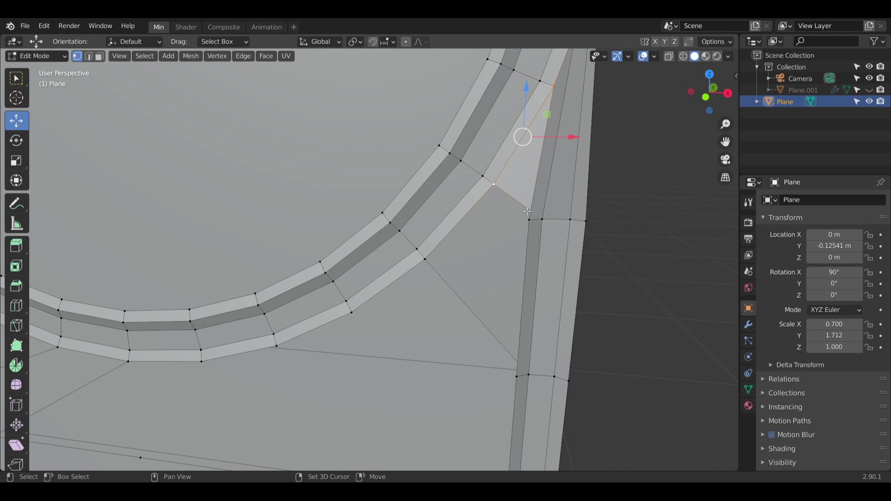
left_click(528, 225, "shift")
left_click(427, 261, "shift")
key("f")
left_click(475, 280)
Step: Fill the adjoining face below it from two ring vertices and two consecutive inner vertices of the right side strip
mouse_move(474, 288)
middle_mouse_down()
mouse_move(387, 314)
mouse_move(473, 293)
middle_mouse_up()
left_click(425, 258)
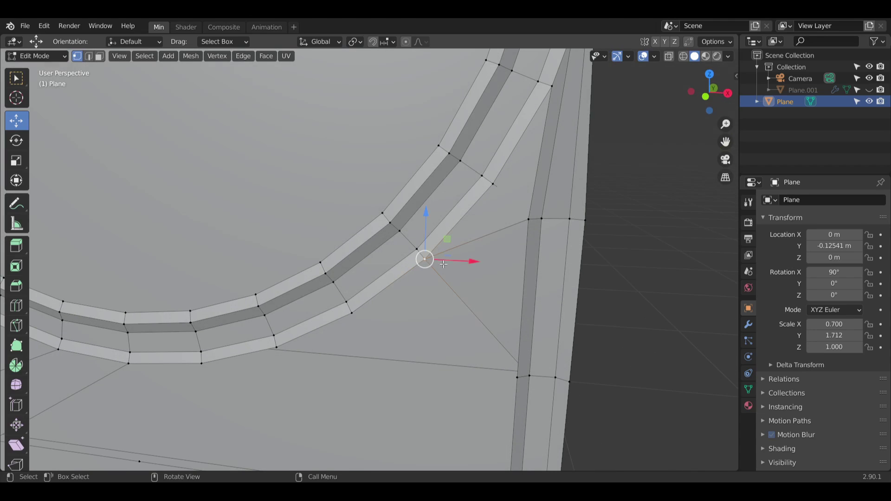
left_click(528, 219, "shift")
left_click(514, 374, "shift")
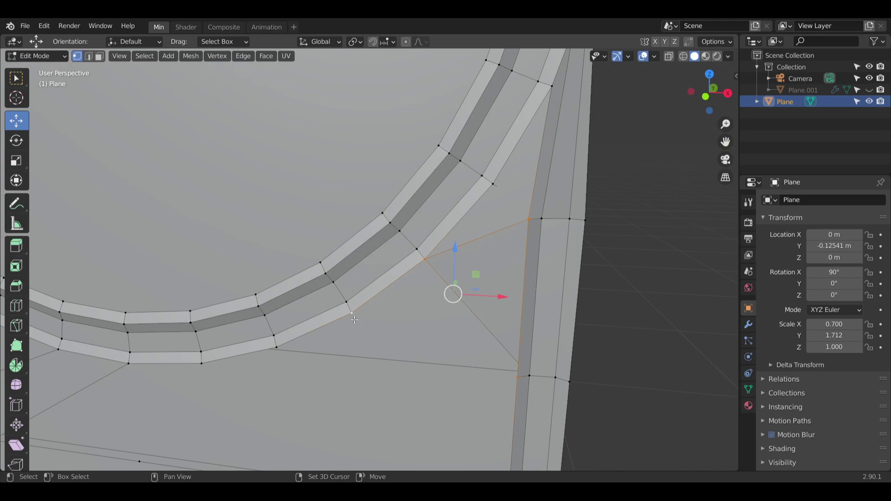
scroll(371, 324, "down", 6)
middle_click_drag(395, 323, 433, 327)
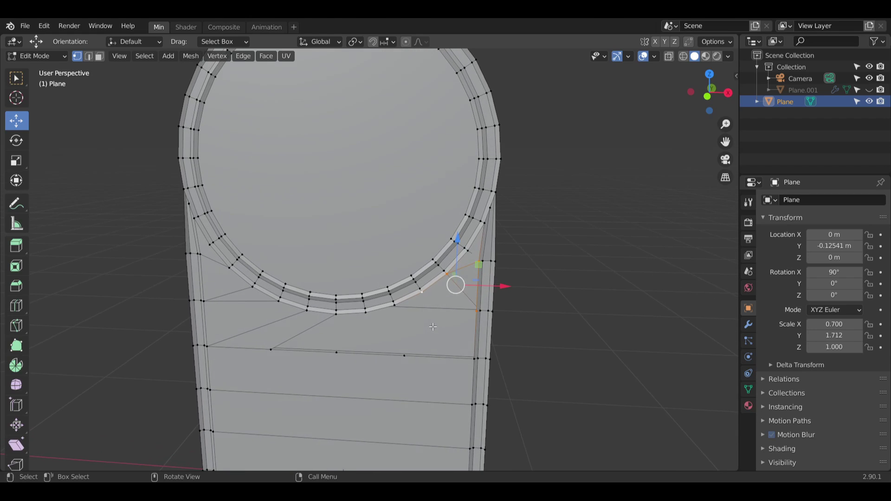
scroll(454, 290, "up", 8)
left_click(491, 243)
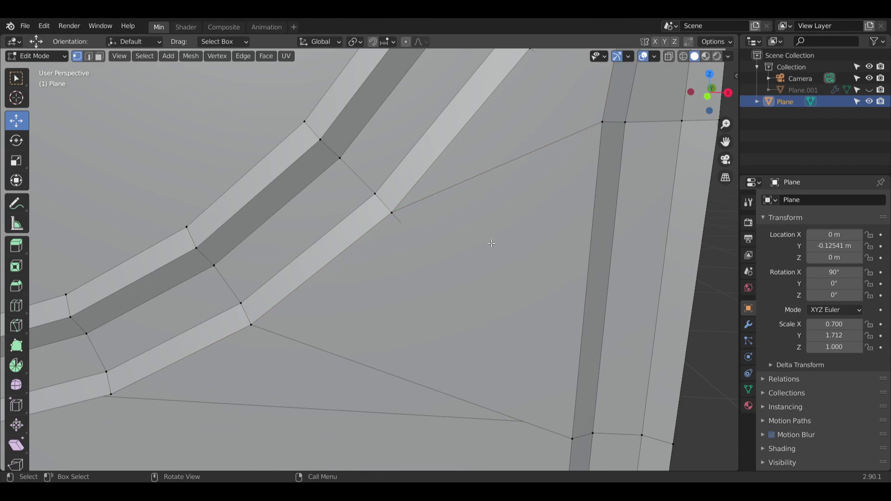
Step: Delete the leftover edge running from the lower right ring vertex behind the newly filled face
middle_click_drag(491, 243, 446, 244)
left_click(89, 56)
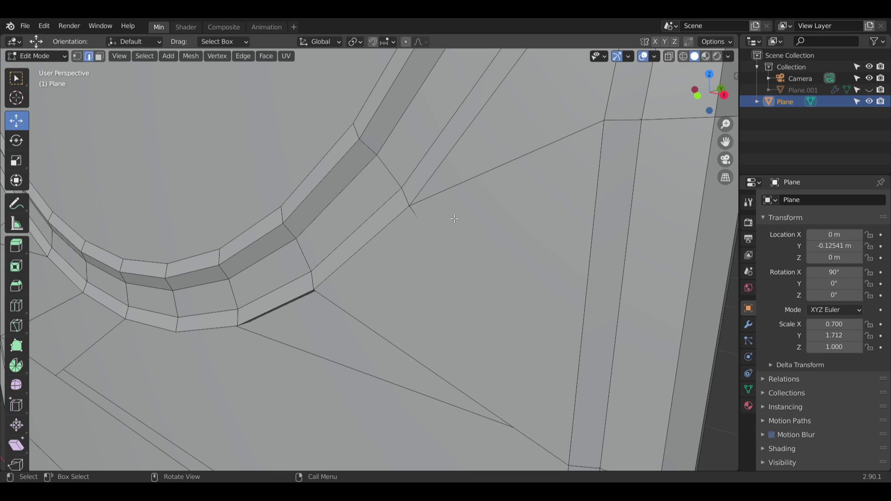
left_click(412, 214)
key("x")
key("Escape")
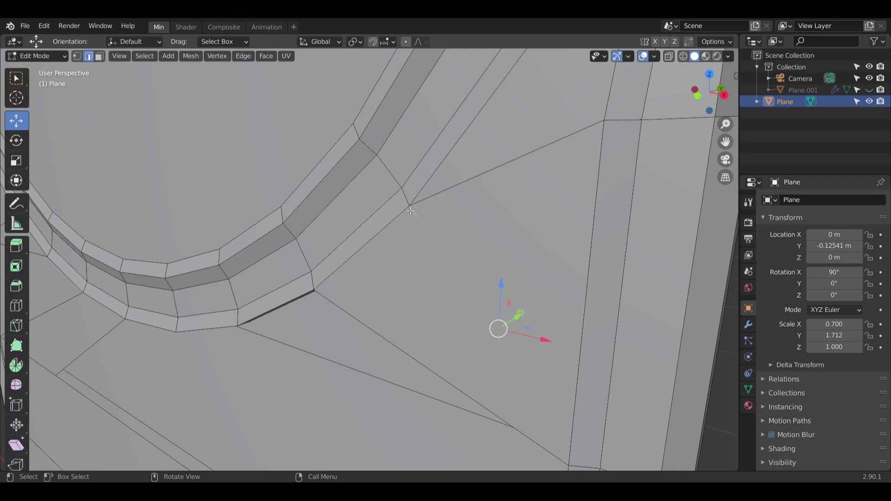
key("x")
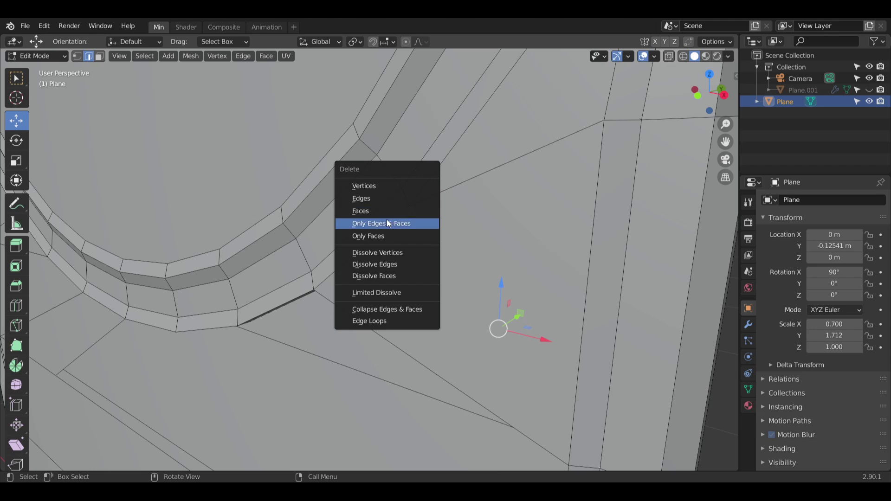
left_click(380, 199)
Step: Delete the second leftover edge, starting one ring vertex higher on the right
middle_click_drag(485, 227, 500, 225)
scroll(523, 226, "down", 4)
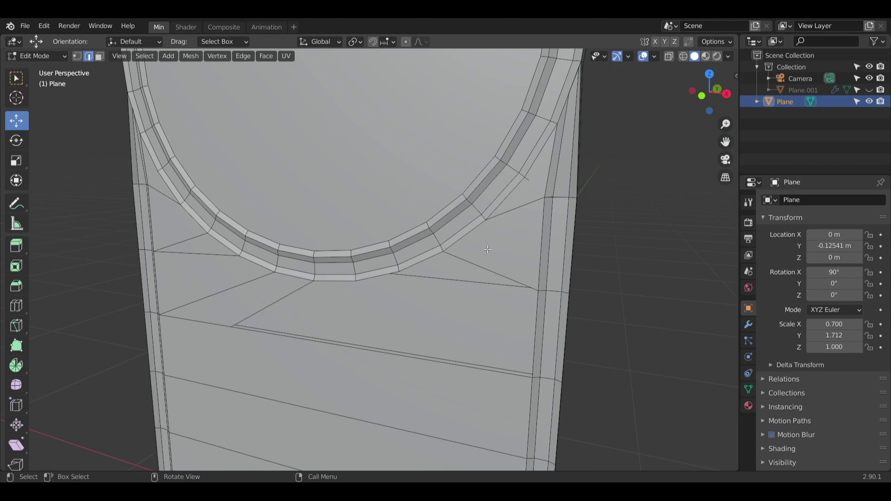
scroll(563, 171, "up", 4)
left_click(513, 181)
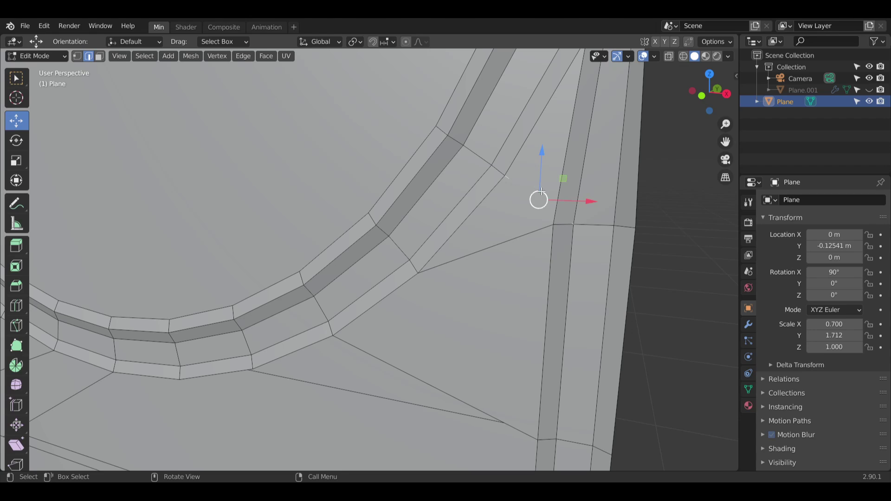
key("x")
left_click(541, 192)
scroll(430, 238, "down", 5)
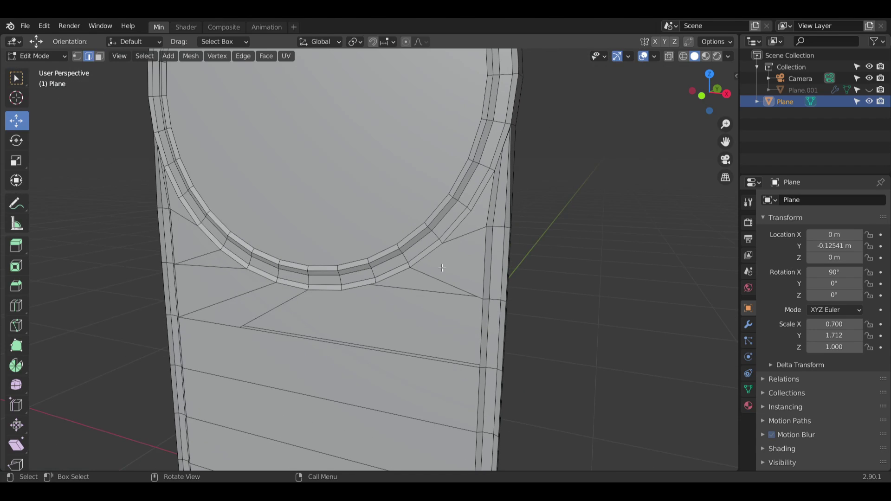
middle_click_drag(442, 268, 466, 260)
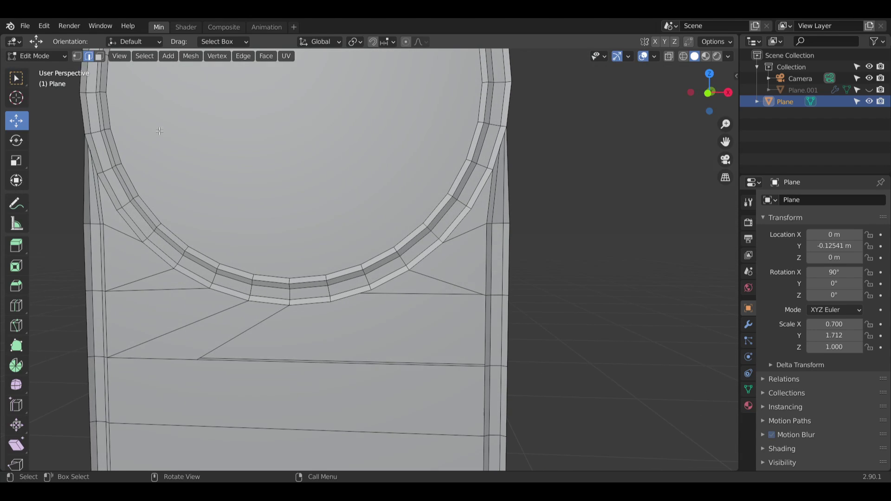
Step: Fill a triangular face between two adjacent lower right ring vertices and the inner vertex of the right side strip
left_click(99, 56)
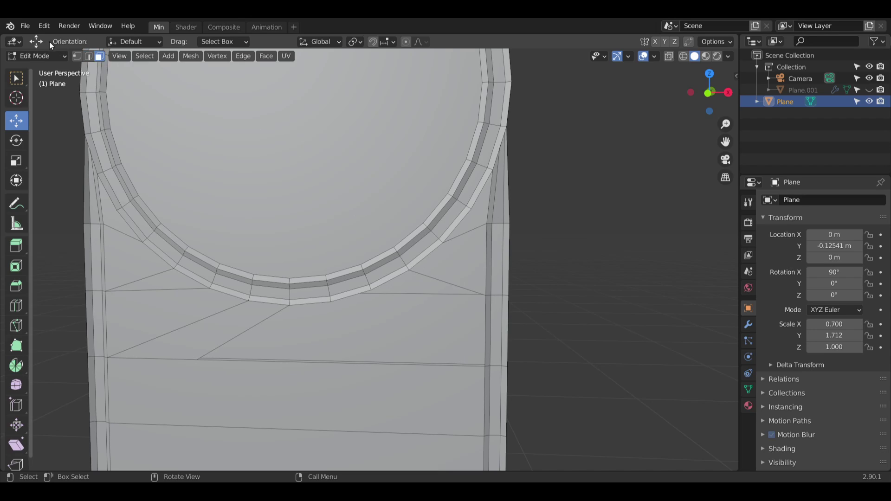
left_click(77, 55)
left_click(405, 270)
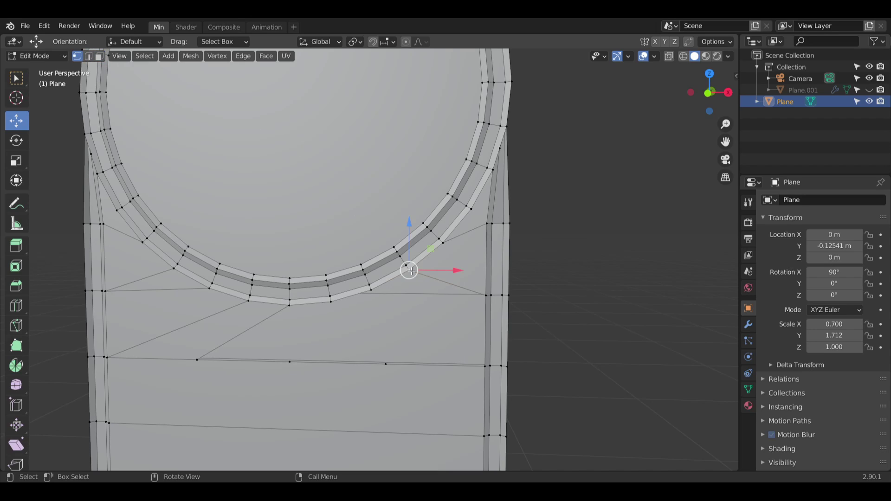
left_click(491, 296, "shift")
left_click(488, 297)
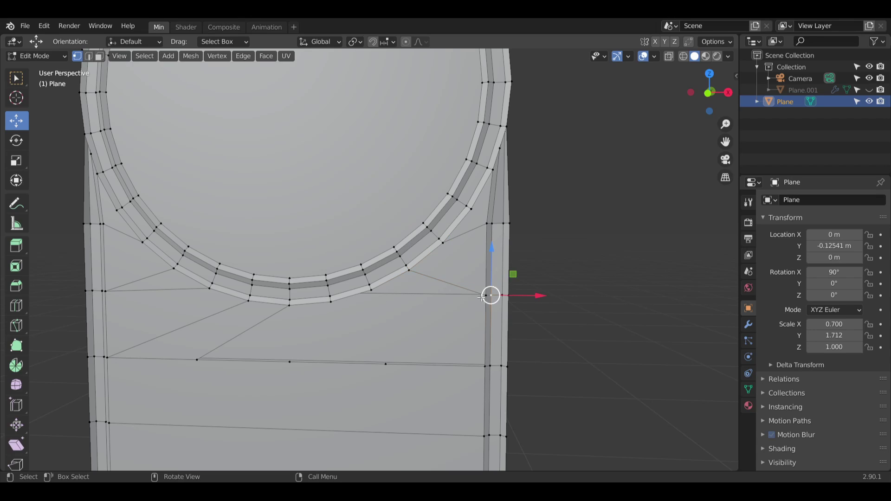
left_click(483, 297)
left_click(413, 273, "shift")
key("f")
left_click(402, 329)
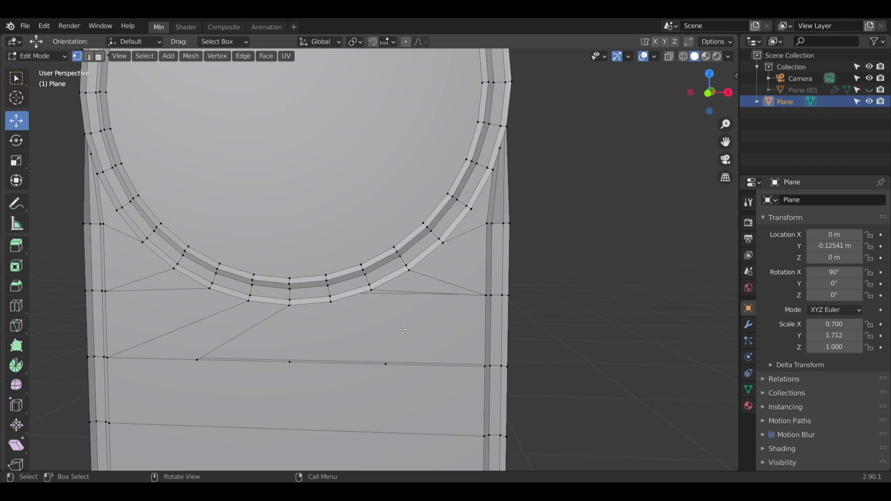
Step: Try to fill a face from one ring vertex, two side strip vertices and the right intermediate vertex of the horizontal edge
left_click(372, 292)
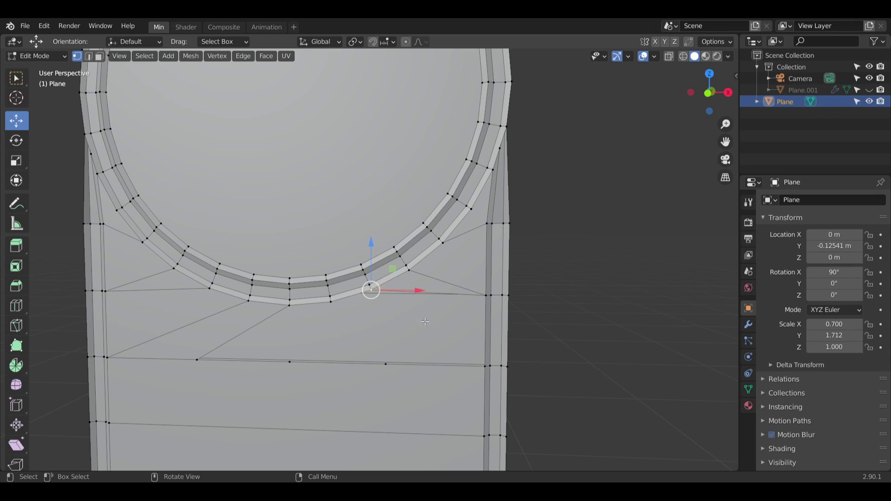
left_click(486, 295, "shift")
left_click(485, 366, "shift")
left_click(388, 366, "shift")
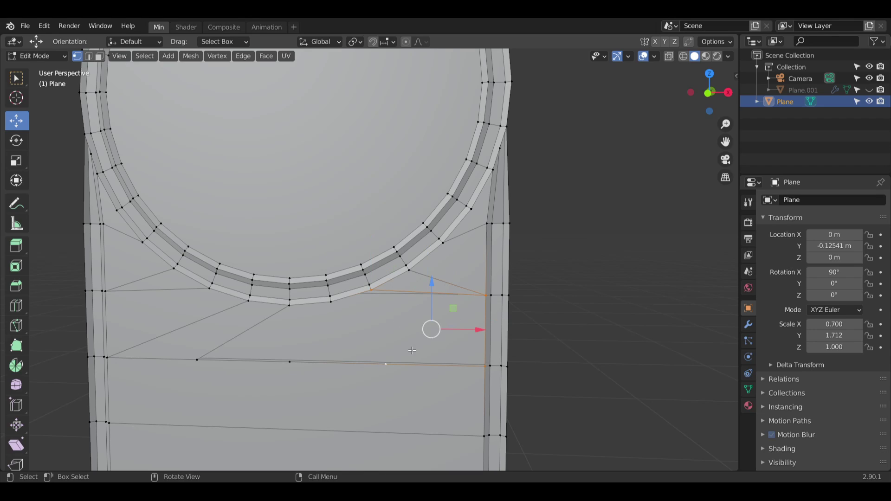
middle_click_drag(388, 366, 391, 320)
key("f")
key("ctrl+z")
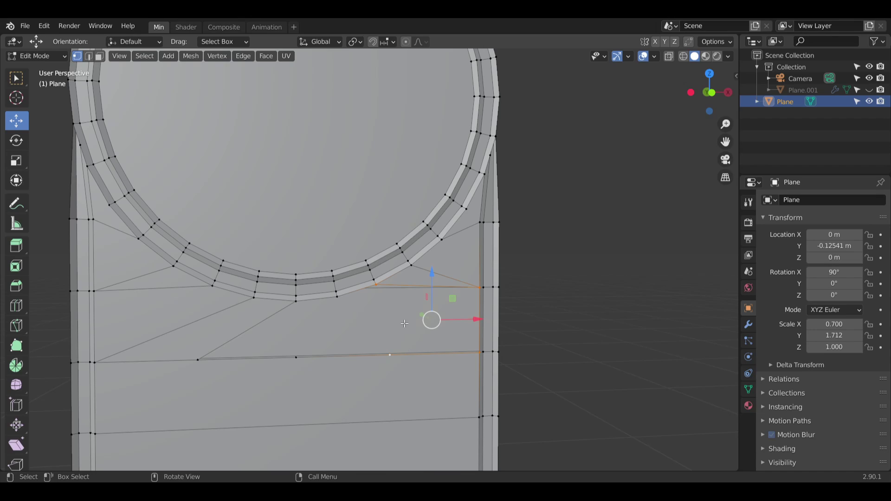
Step: Fill a four-sided face from two adjacent lower right ring vertices and two consecutive inner vertices of the side strip
left_click(382, 287)
left_click(480, 288, "shift")
left_click(476, 354, "shift")
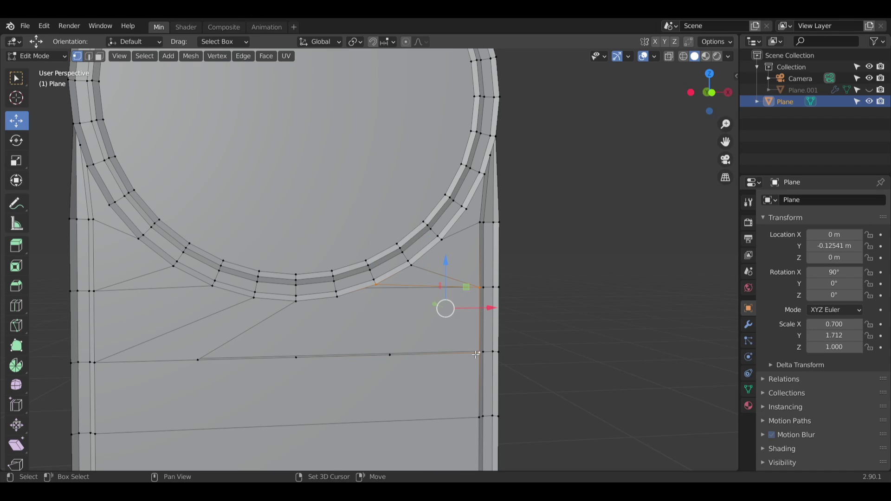
left_click(344, 299, "shift")
key("f")
left_click(360, 327)
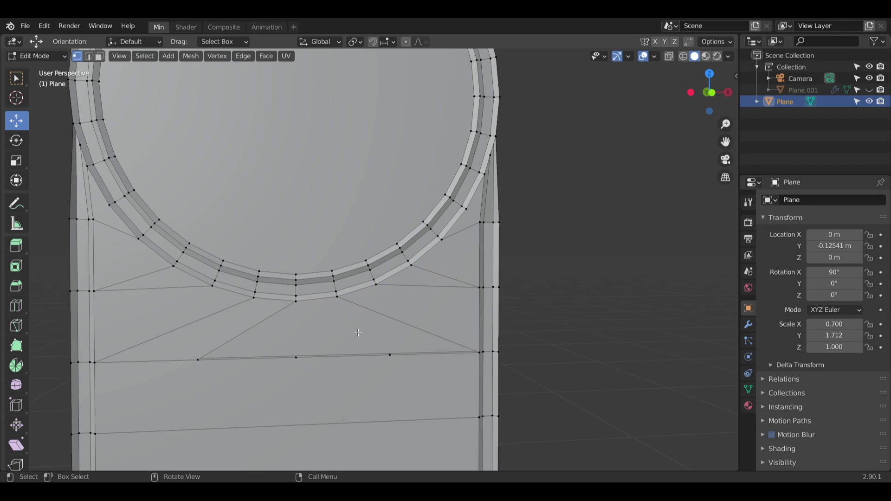
Step: Fill the next face between the ring's bottom vertex, its right neighbour and the right end section of the horizontal edge
left_click(340, 303)
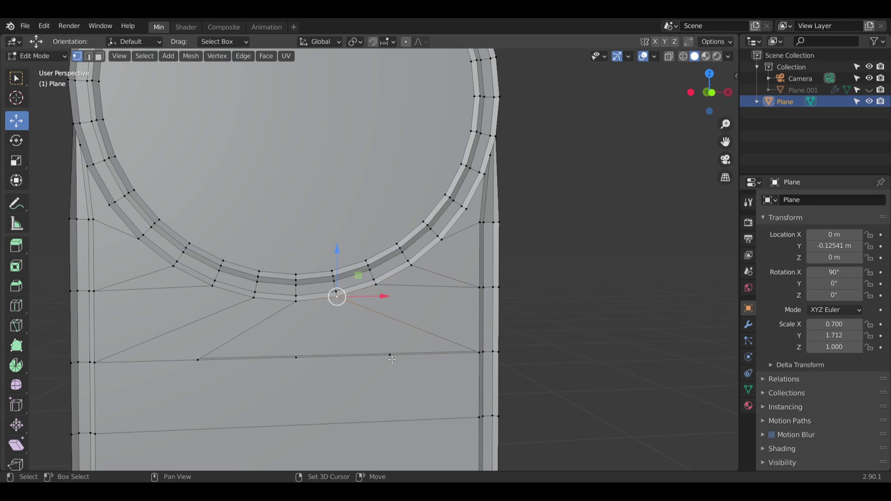
left_click(467, 362, "shift")
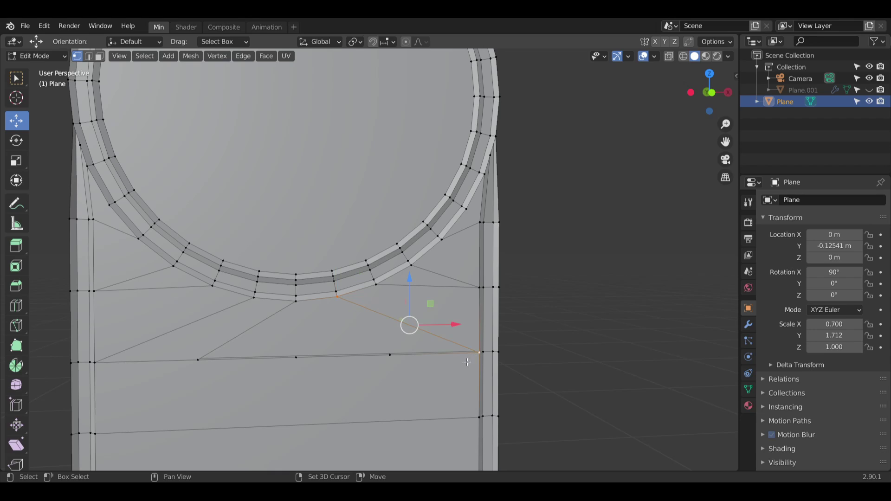
left_click(386, 362, "shift")
left_click(302, 315, "shift")
key("f")
left_click(298, 341)
Step: Fill the central triangle between the ring's bottom vertex and the three intermediate vertices of the horizontal edge
left_click(297, 317)
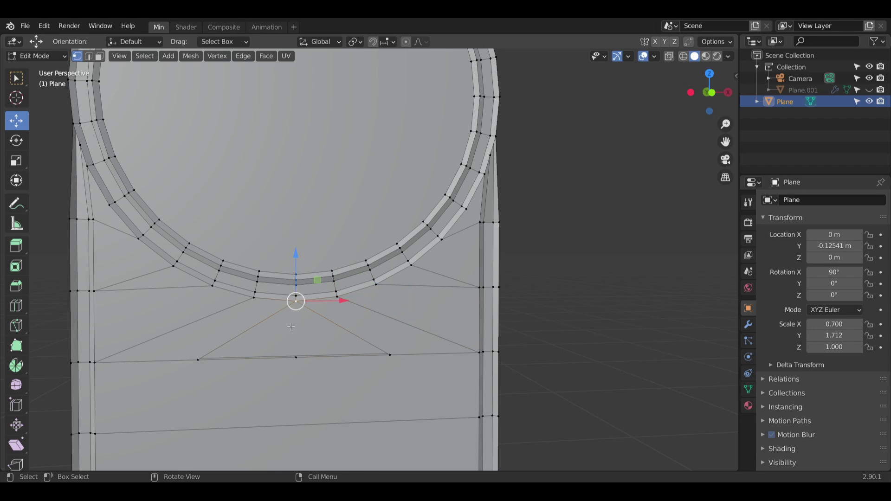
left_click(222, 359, "shift")
left_click(290, 361, "shift")
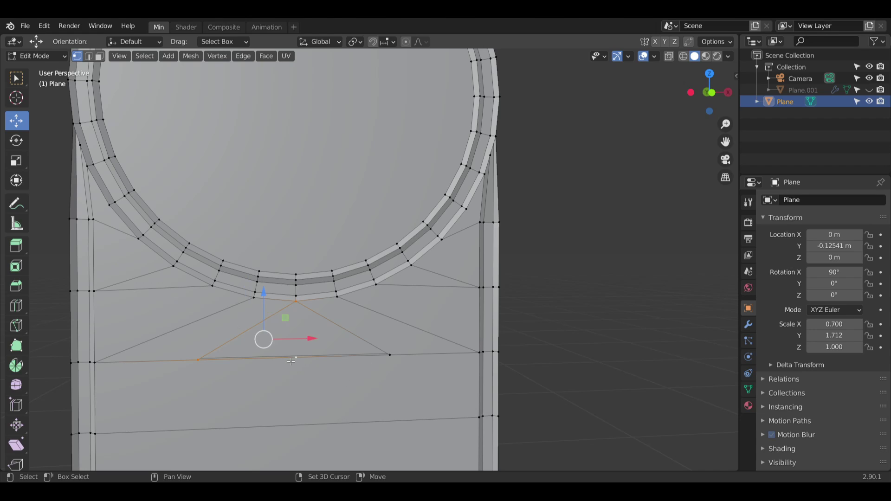
left_click(390, 361, "shift")
key("f")
key("alt+a")
middle_click_drag(389, 368, 385, 227)
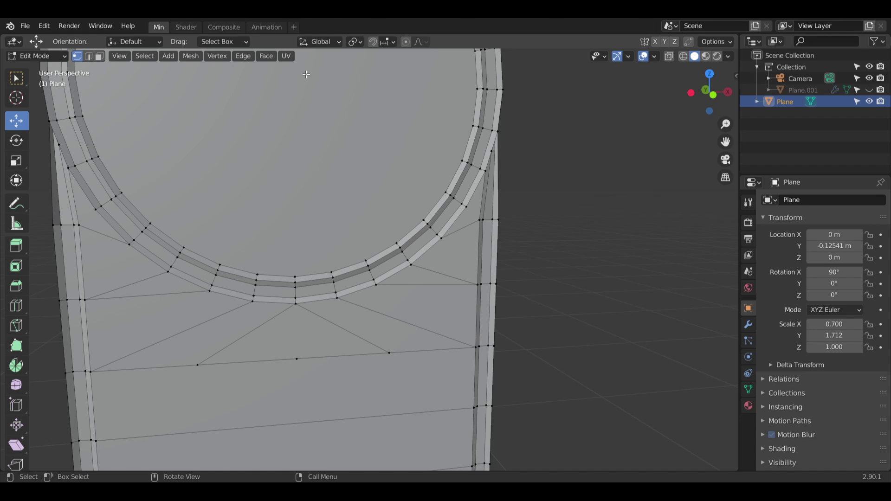
Step: Delete all faces on both sides between the underside of the ring, the side strips and the first horizontal edge below
middle_click_drag(188, 182, 318, 155)
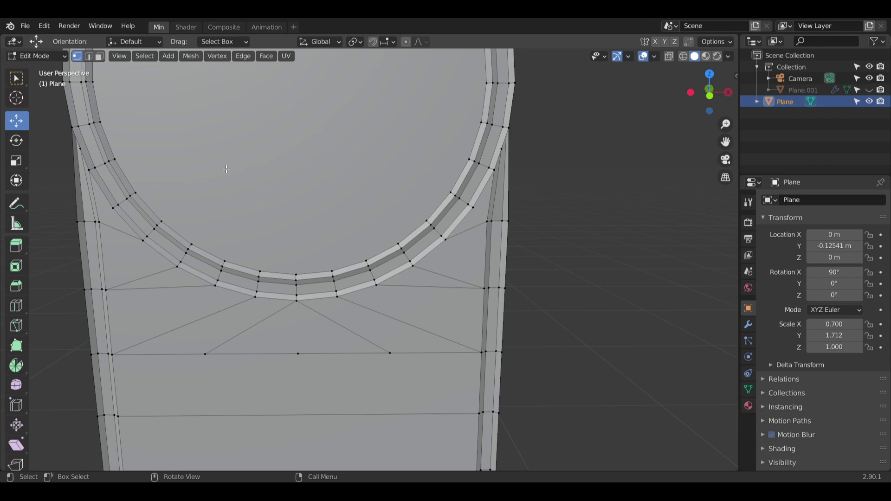
key("3")
left_click(112, 216)
left_click(116, 262, "shift")
left_click(178, 284, "shift")
left_click(158, 313, "shift")
left_click(217, 326, "shift")
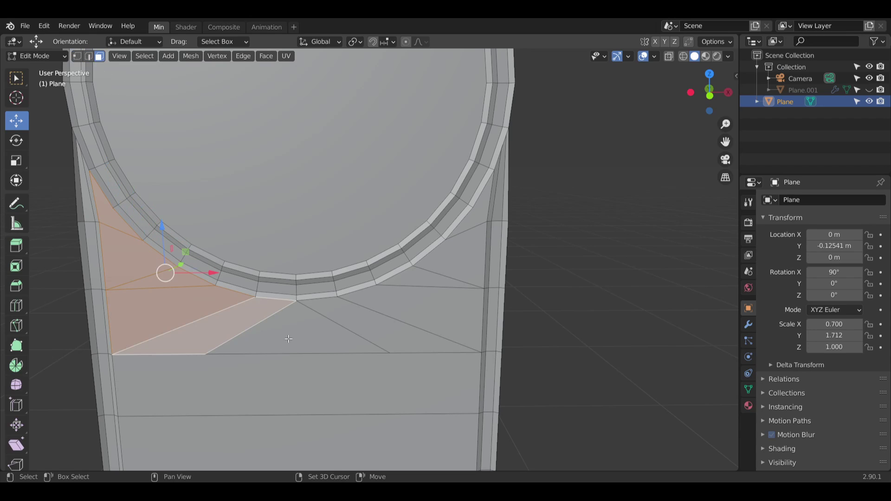
left_click(297, 335, "shift")
left_click(425, 307, "shift")
left_click(377, 323, "shift")
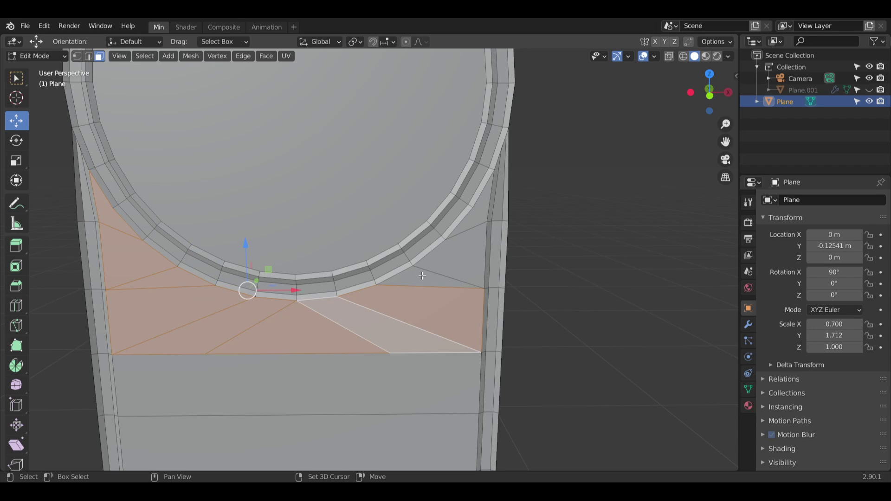
left_click(422, 276, "shift")
left_click(459, 249, "shift")
left_click(480, 207, "shift")
key("x")
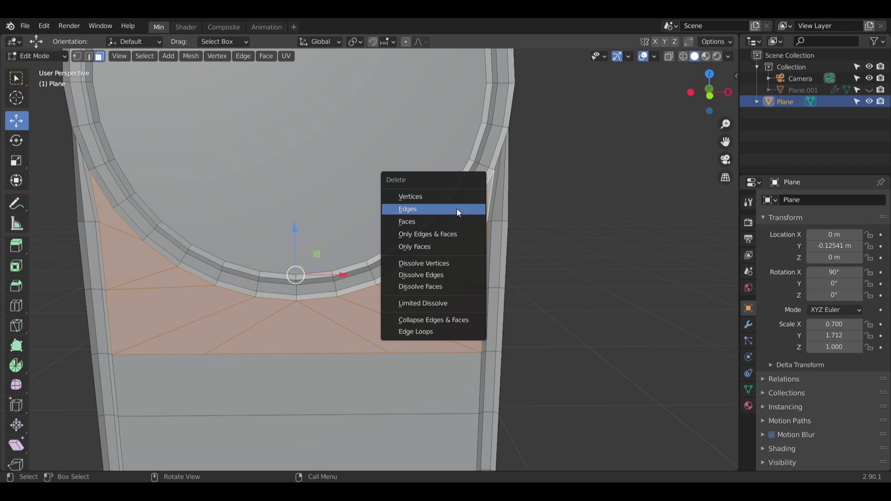
left_click(429, 221)
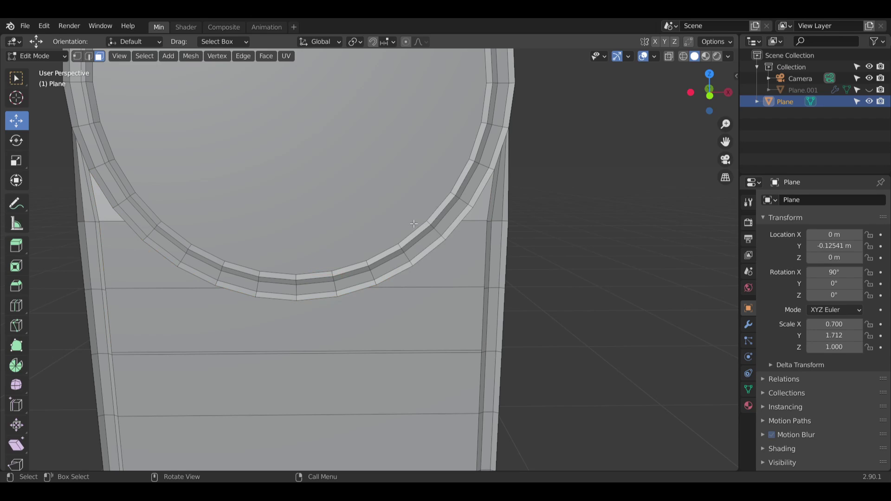
Step: Fill the small triangular gap between two adjacent upper-left ring vertices and the neighbouring inner vertex of the left side strip
middle_click_drag(224, 193, 303, 202, "shift")
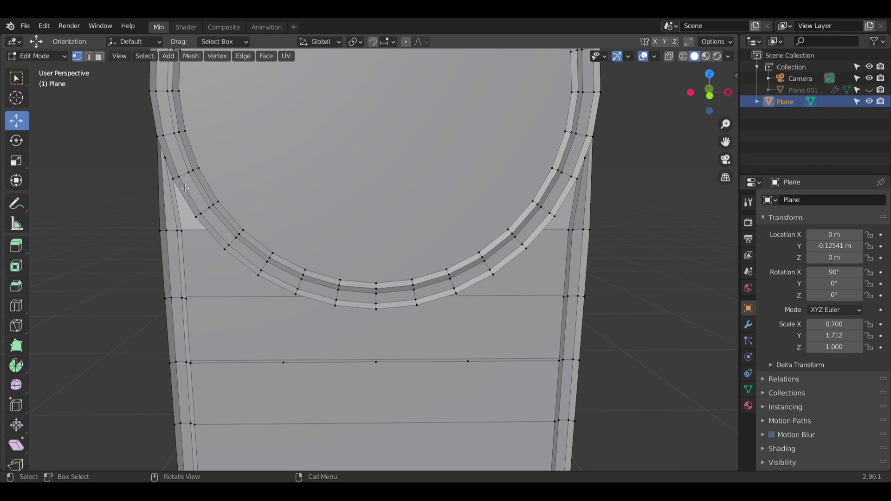
left_click(172, 178)
left_click(200, 214, "shift")
key("alt+a")
left_click(175, 180)
left_click(196, 218, "shift")
left_click(183, 233, "shift")
left_click(241, 214)
Step: Fill a four-sided face between the next two ring vertices down and two consecutive inner vertices of the left side strip
left_click(195, 217)
left_click(222, 247, "shift")
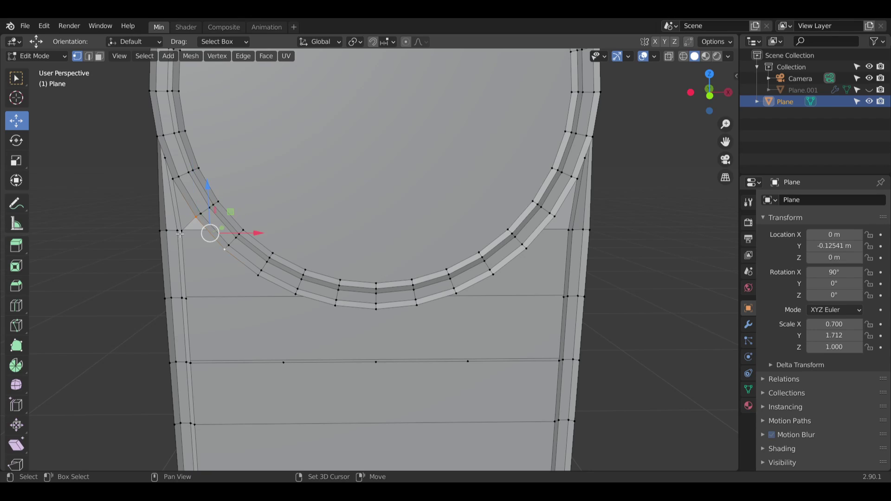
left_click(185, 236, "shift")
left_click(187, 299, "shift")
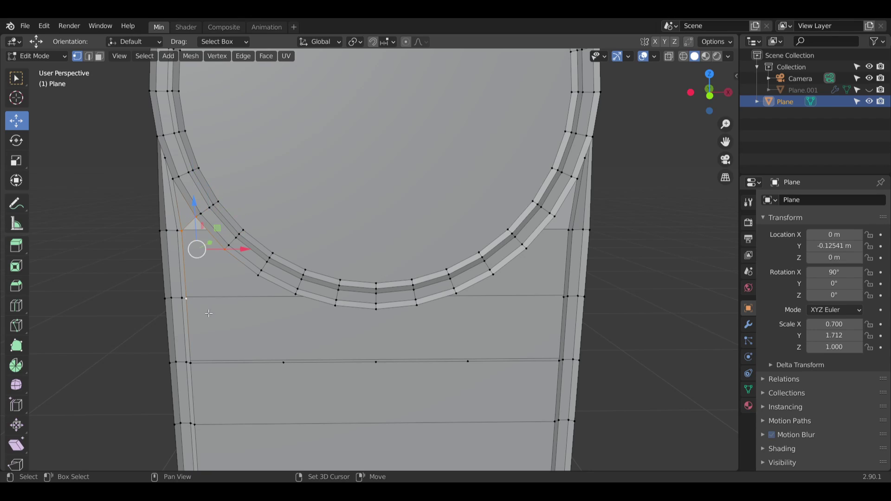
key("f")
key("alt+a")
Step: Fill the following quad on the lower left of the ring, reaching down to the left end of the vertex-divided horizontal edge
left_click(225, 249)
left_click(258, 275, "shift")
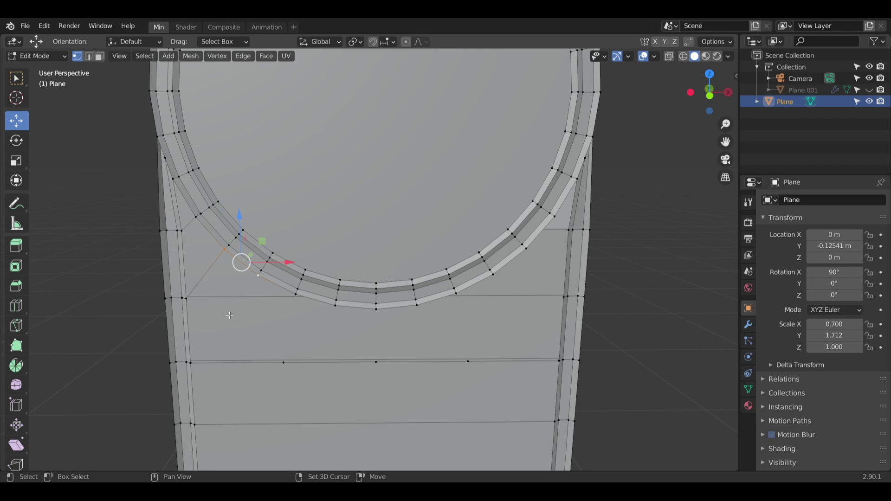
left_click(189, 301, "shift")
left_click(193, 363, "shift")
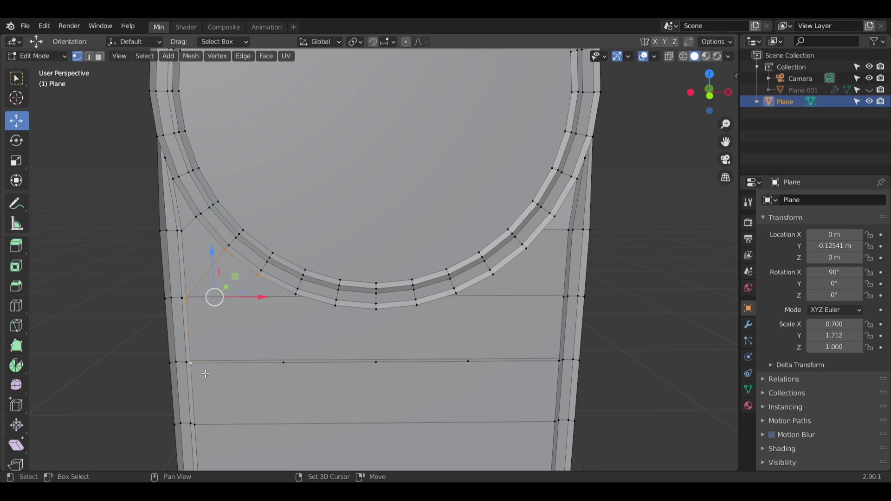
key("f")
key("alt+a")
Step: Try to fill a quad between two lower-left ring vertices, the horizontal edge's left end and its first intermediate vertex
middle_click_drag(241, 336, 241, 255, "shift")
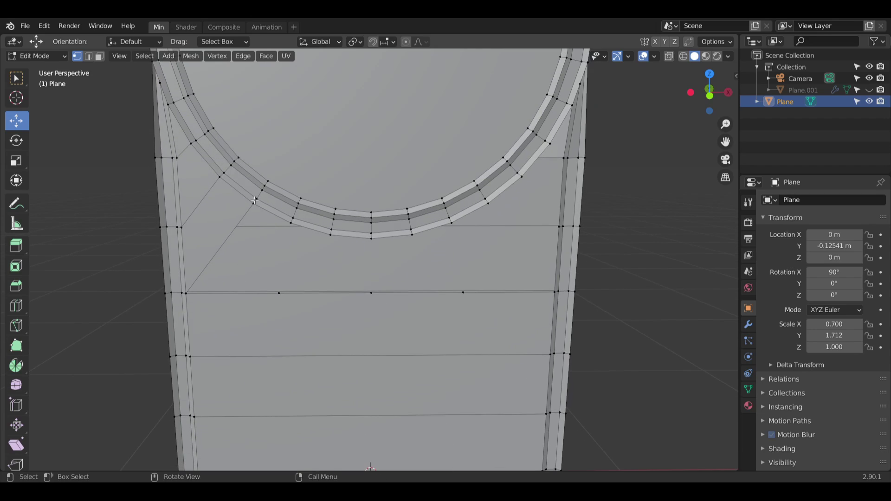
left_click(254, 203)
left_click(286, 226, "shift")
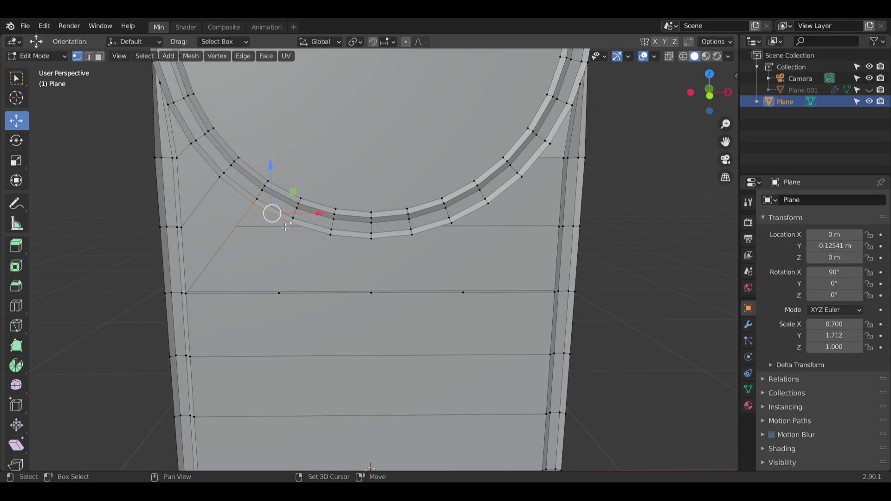
left_click(187, 293, "shift")
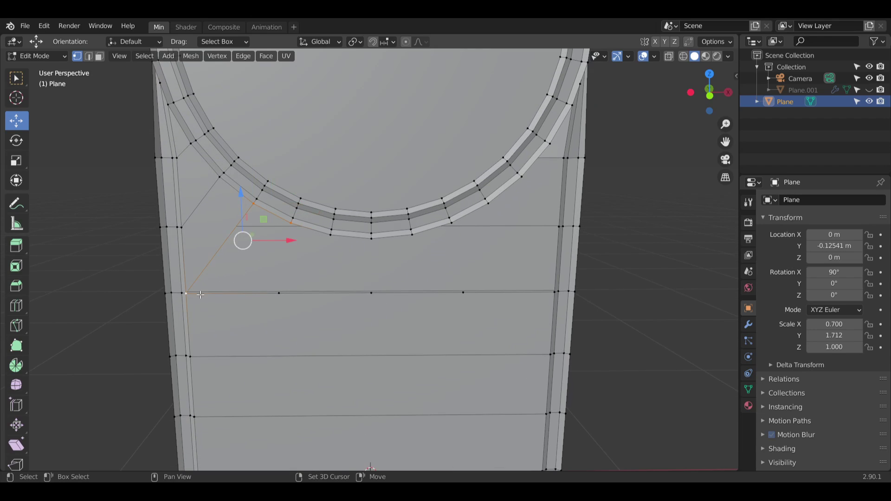
left_click(279, 293, "shift")
key("f")
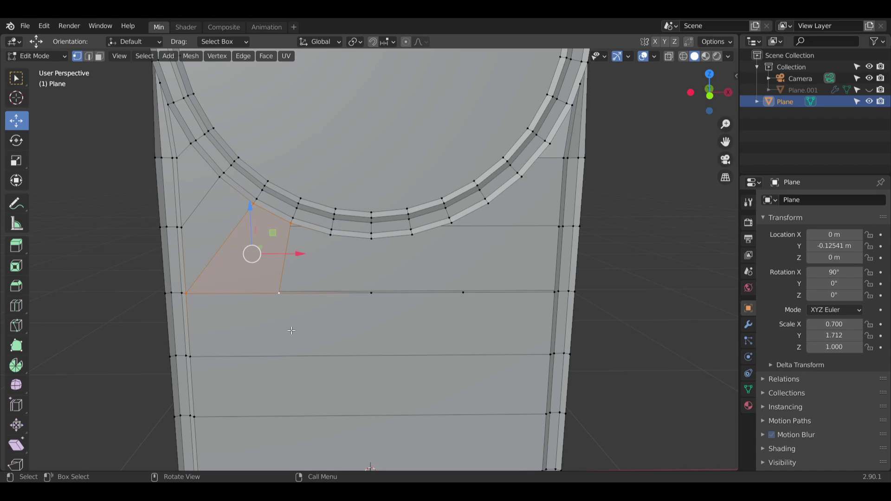
key("ctrl+z")
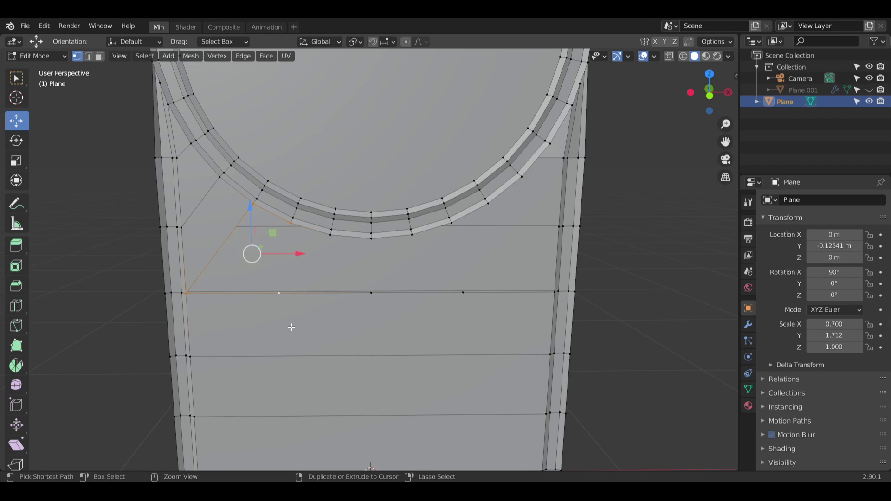
left_click(291, 327)
Step: Merge the three intermediate vertices of the horizontal edge into its right end vertex using At Last
left_click(276, 297)
left_click(372, 300, "shift")
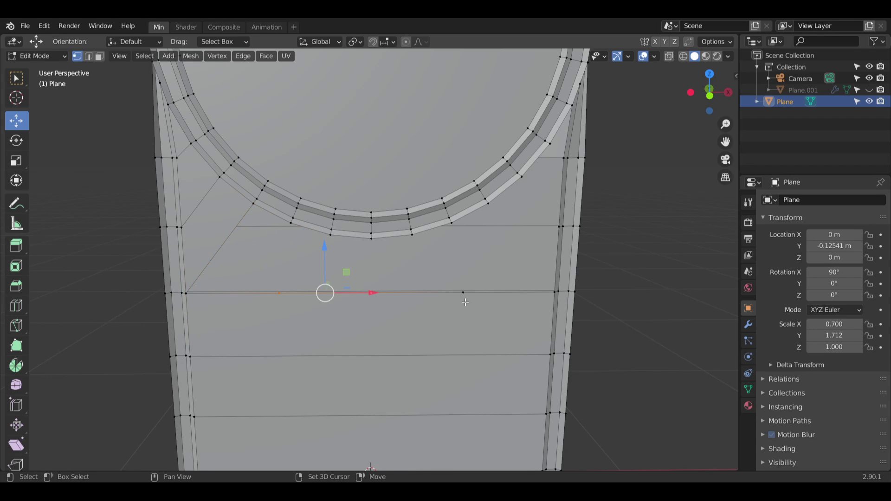
left_click(465, 302, "shift")
left_click(551, 296, "shift")
right_click(551, 294)
mouse_move(550, 294)
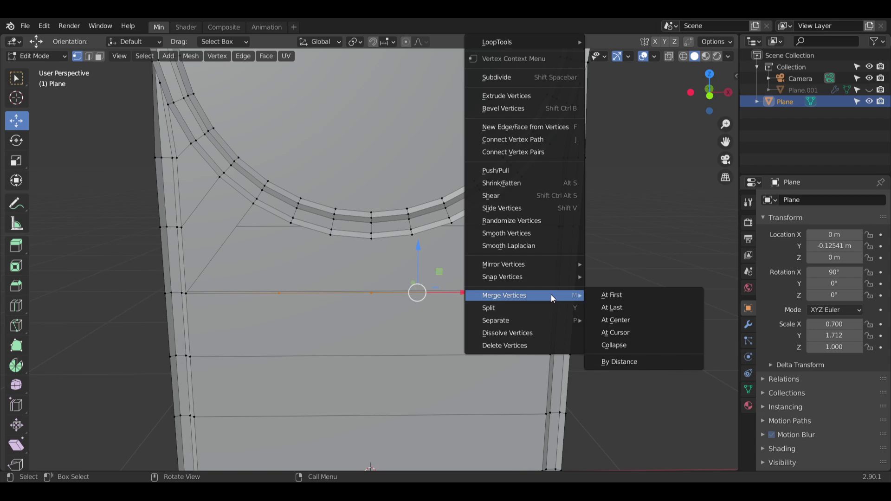
left_click(617, 307)
left_click(429, 328)
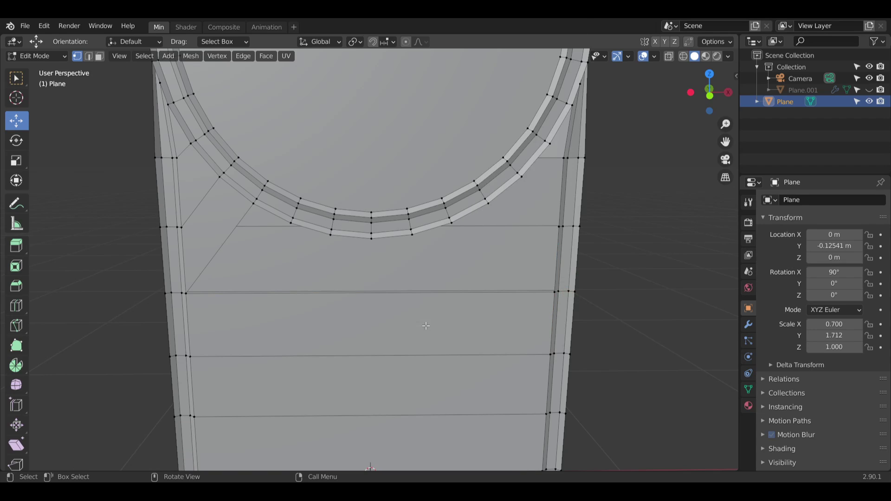
Step: Subdivide the first full horizontal edge below the ring with 5 cuts
left_click(88, 58)
left_click(332, 300)
middle_click_drag(340, 314, 340, 326)
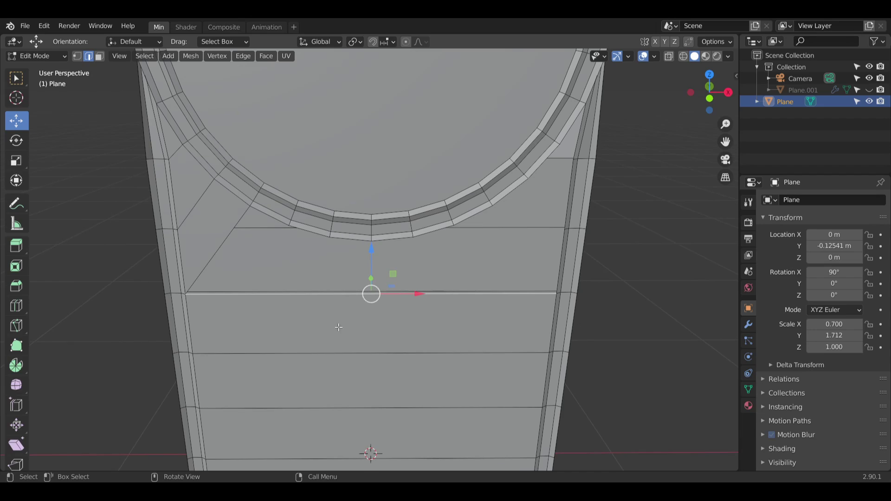
right_click(340, 327)
left_click(340, 326)
left_click(192, 384)
left_click(192, 384)
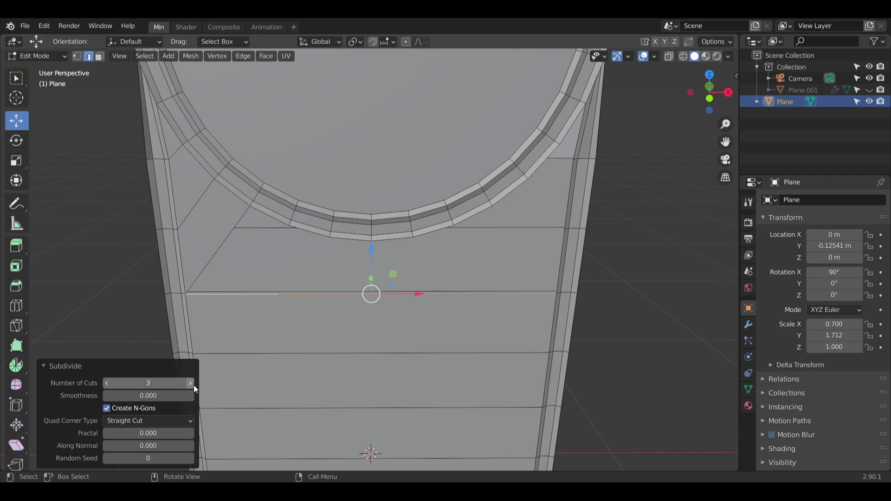
left_click(193, 384)
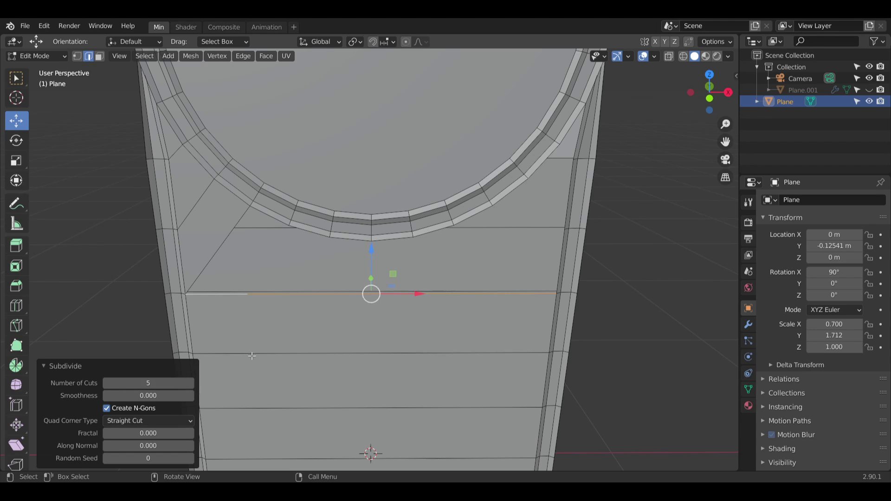
Step: Fill a quad between two lower-left ring vertices, the left end of the subdivided edge and its first intermediate vertex
mouse_move(293, 330)
middle_mouse_down()
mouse_move(300, 310)
mouse_move(279, 324)
middle_mouse_up()
left_click(77, 61)
key("alt+a")
left_click(255, 207)
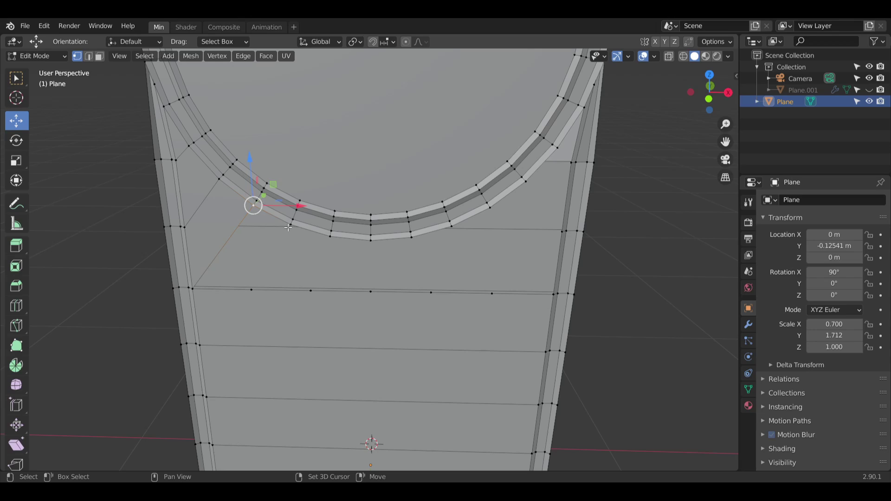
left_click(251, 290, "shift")
left_click(192, 295, "shift")
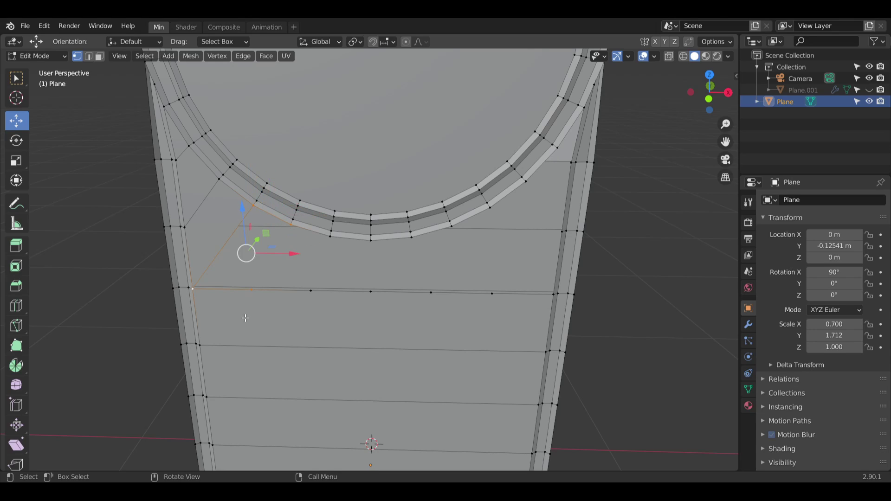
key("f")
left_click(252, 292)
Step: Fill the next quad between two ring vertices and the first and second intermediate vertices of the subdivided edge
left_click(292, 226)
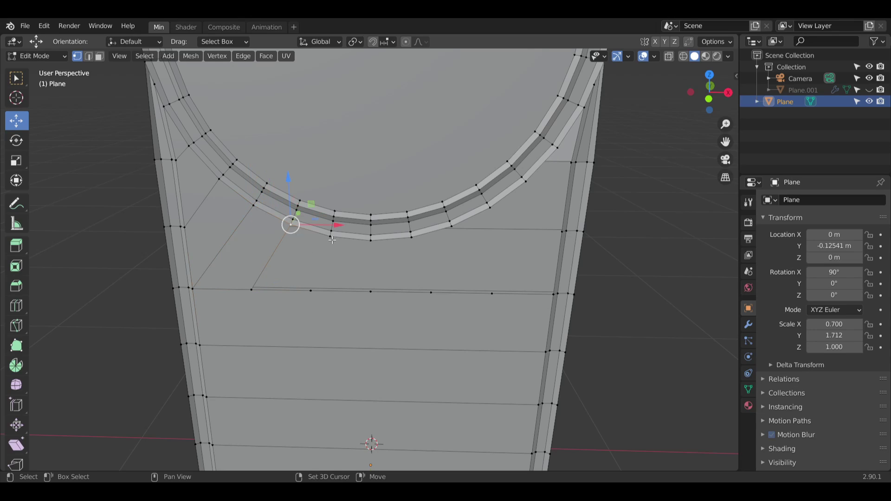
left_click(330, 238, "shift")
left_click(310, 296, "shift")
left_click(252, 296, "shift")
key("f")
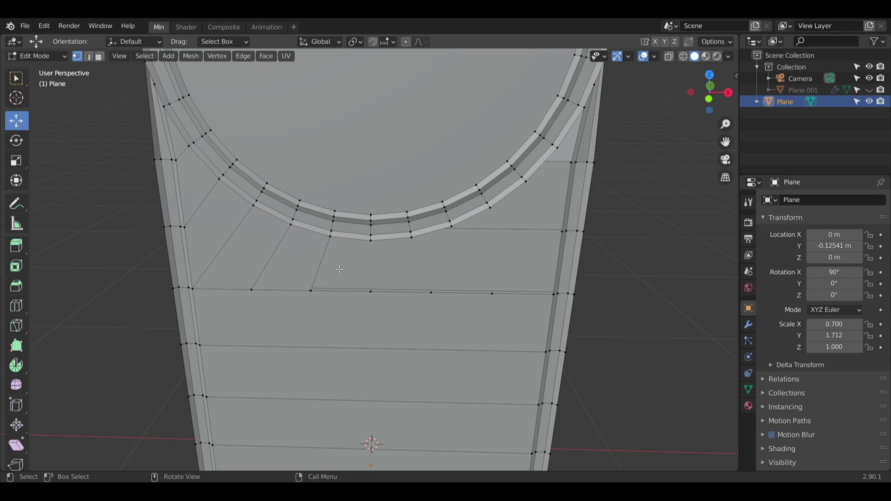
Step: Fill the quad between the ring's bottom vertex, its left neighbour and the second and middle vertices of the subdivided edge
left_click(330, 238)
left_click(370, 242, "shift")
left_click(370, 292, "shift")
left_click(311, 292, "shift")
key("f")
left_click(389, 264)
Step: Fill the quad between the ring's bottom vertex, its right neighbour and the middle and fourth vertices of the subdivided edge
left_click(370, 240)
left_click(412, 237, "shift")
left_click(431, 292, "shift")
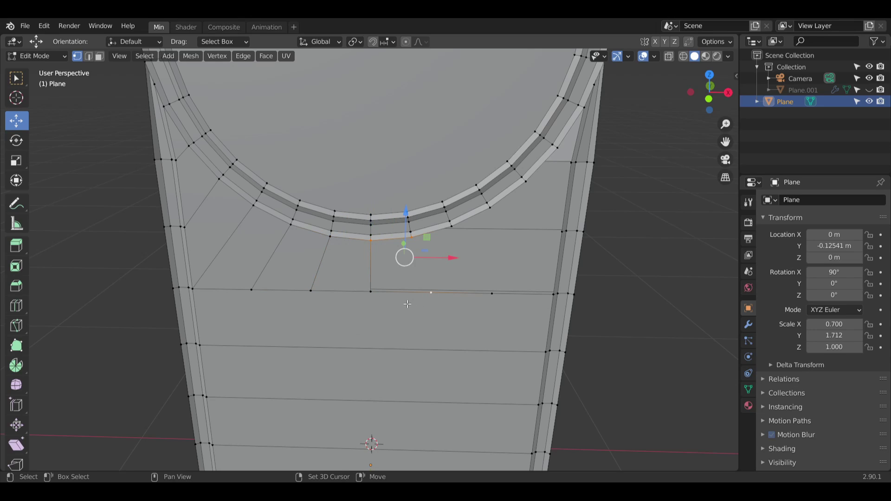
left_click(370, 292, "shift")
key("f")
left_click(396, 321)
Step: Fill the next quad to the right between two ring vertices and the fourth and fifth vertices of the subdivided edge
left_click(411, 237)
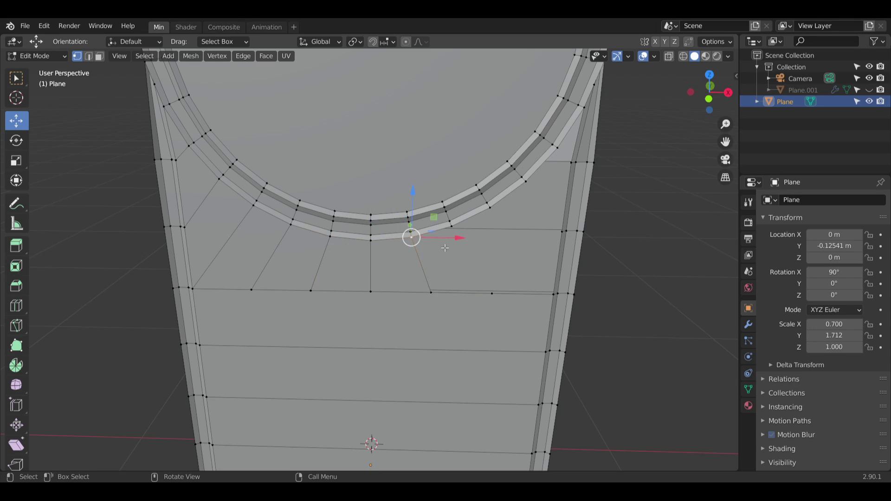
left_click(449, 222, "shift")
left_click(490, 297, "shift")
left_click(432, 294, "shift")
key("f")
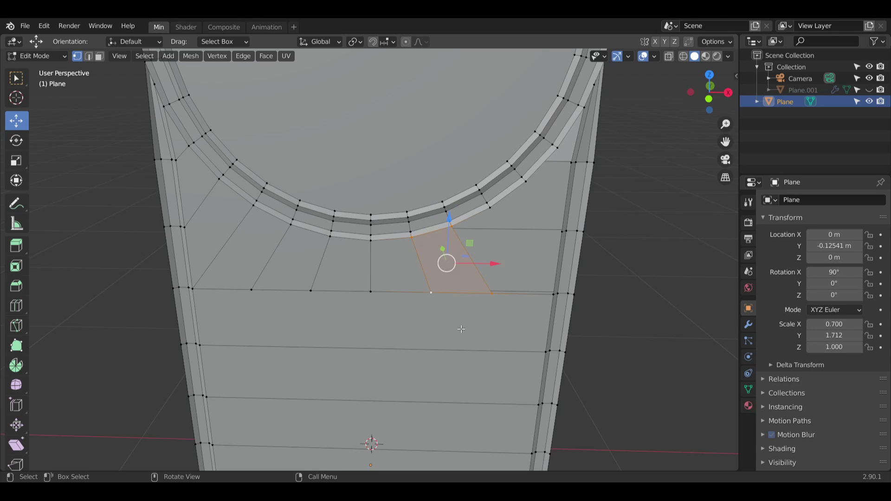
left_click(460, 329)
Step: Fill the quad between two lower-right ring vertices, the fifth vertex of the subdivided edge and its right end
left_click(452, 230)
left_click(490, 207, "shift")
left_click(553, 294, "shift")
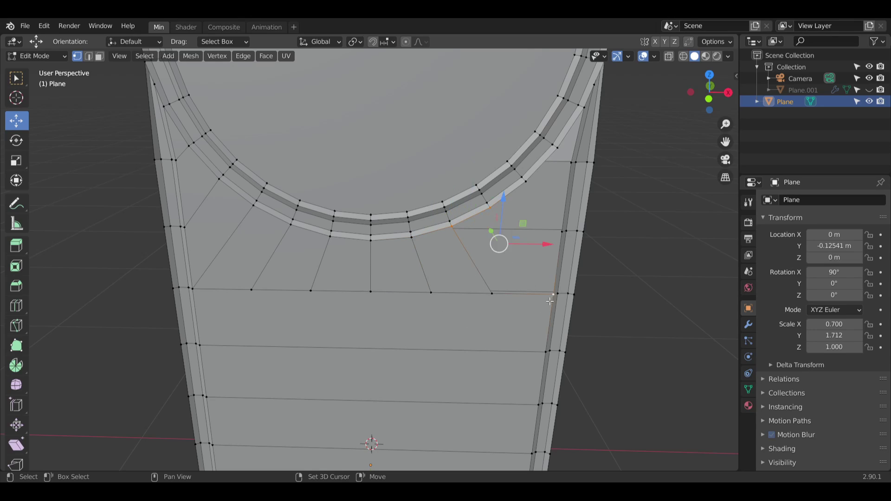
left_click(492, 294, "shift")
key("f")
Step: Fill the quad between the next two ring vertices, the subdivided edge's right end and the right side-strip vertex above it
left_click(490, 207)
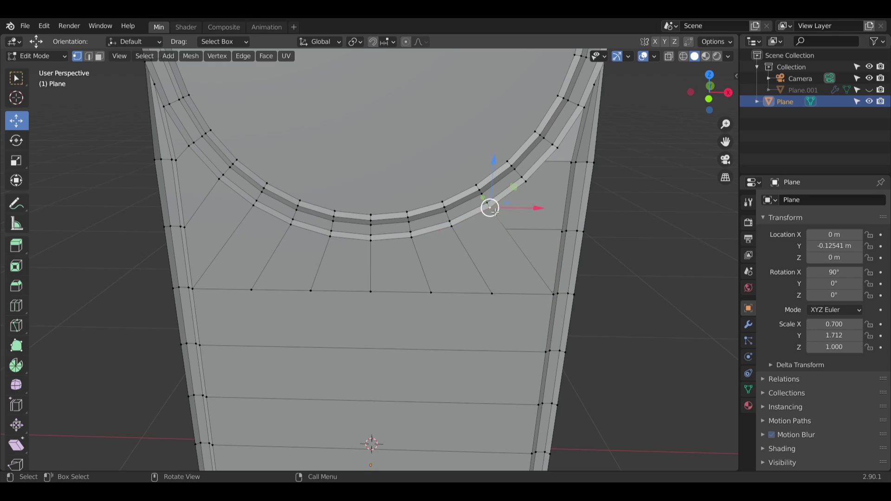
left_click(525, 181, "shift")
left_click(562, 231, "shift")
left_click(554, 294, "shift")
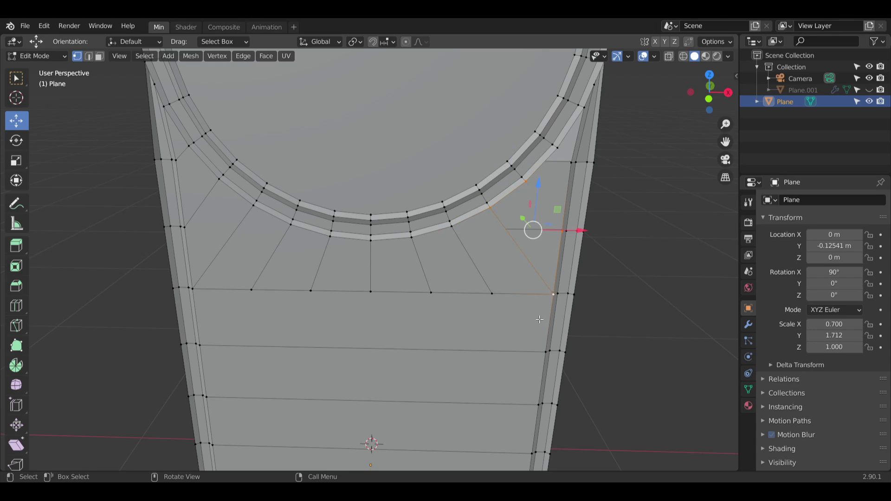
key("f")
left_click(550, 221)
Step: Fill the next quad up the right side between two ring vertices and two consecutive inner vertices of the side strip
left_click(527, 185)
left_click(557, 148, "shift")
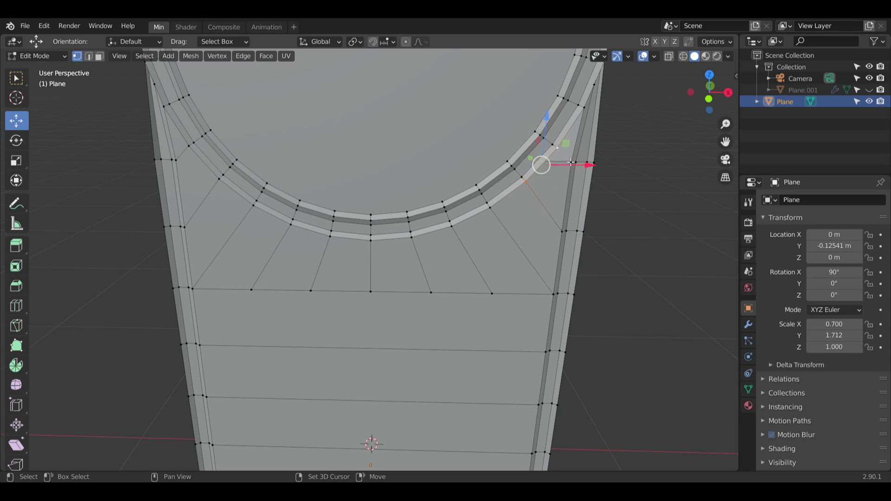
left_click(572, 163, "shift")
left_click(567, 234, "shift")
scroll(567, 234, "up", 3)
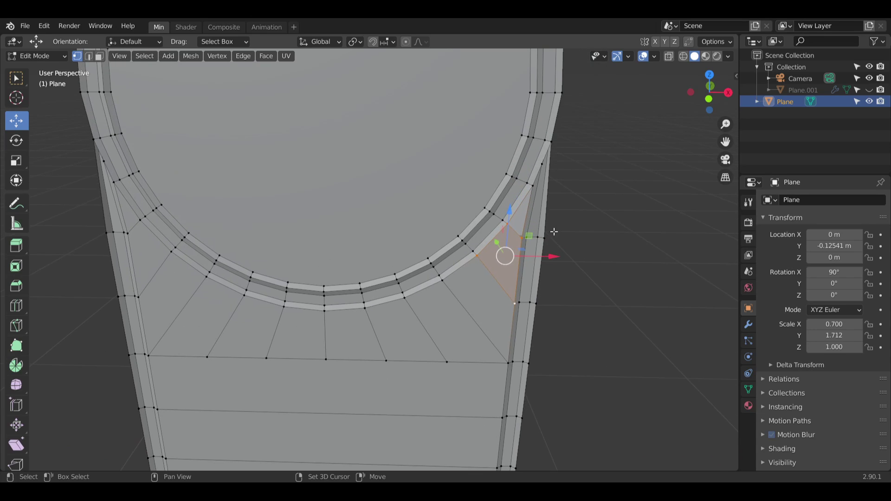
Step: Fill the remaining small triangle between two upper-right ring vertices and the neighbouring inner vertex of the right side strip
left_click(498, 244, "shift")
left_click(512, 268, "shift")
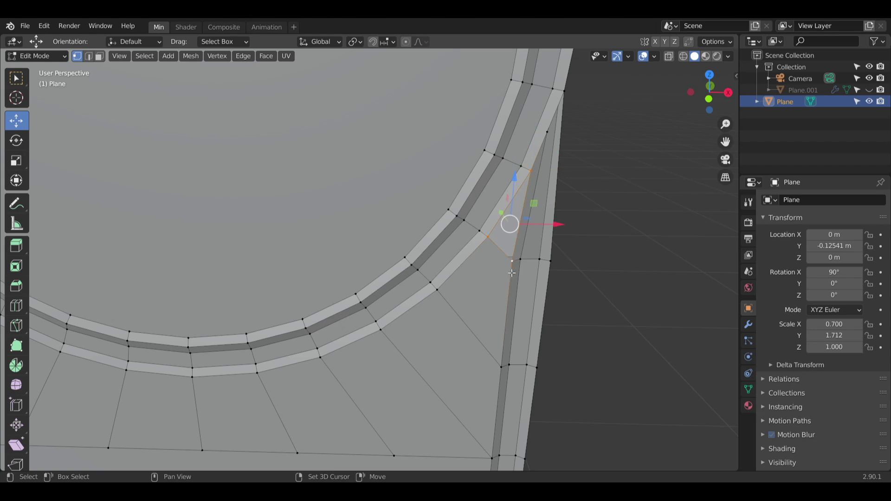
key("f")
left_click(503, 295)
Step: Delete every second wide horizontal face of the panel, from the one directly below the new fan of faces to the bottom edge
scroll(418, 316, "down", 2)
scroll(428, 283, "down", 5)
middle_click_drag(428, 283, 445, 239)
scroll(408, 298, "up", 3)
middle_click_drag(405, 297, 399, 263, "shift")
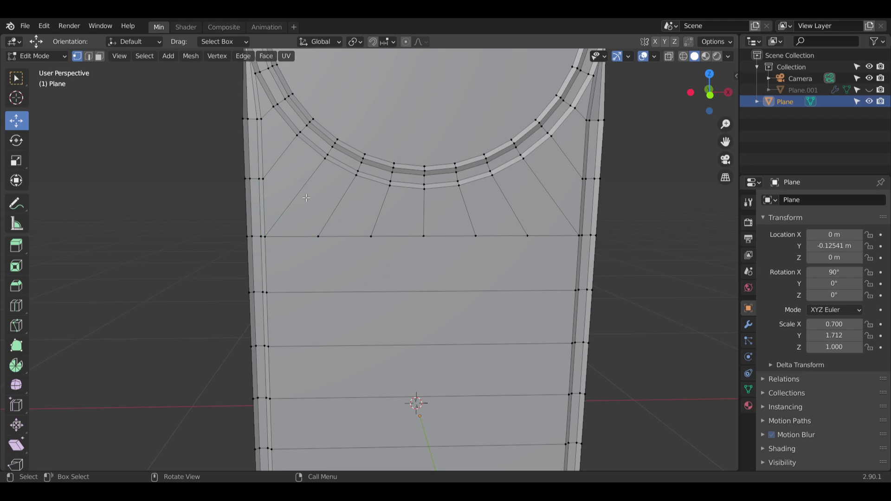
left_click(99, 56)
left_click(436, 288)
middle_click_drag(412, 297, 380, 239, "shift")
left_click(390, 311, "shift")
left_click(366, 409, "shift")
middle_click_drag(367, 403, 393, 232)
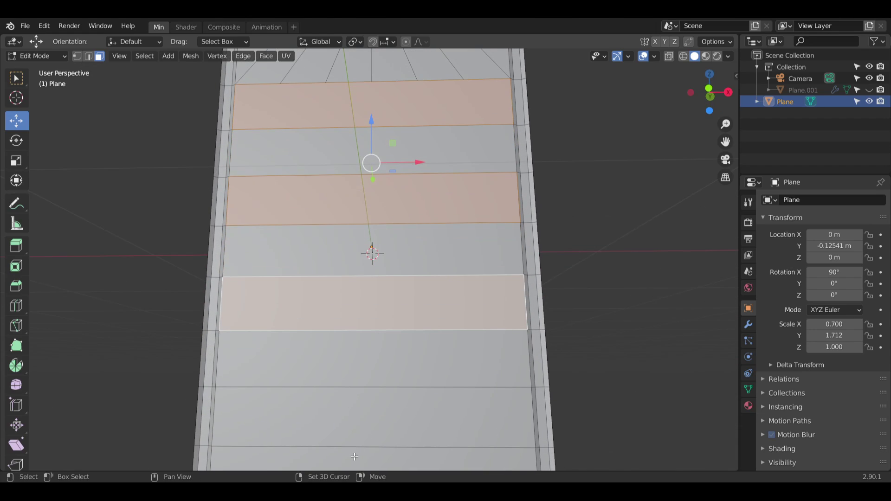
left_click(366, 430, "shift")
middle_click_drag(366, 430, 367, 251, "shift")
key("x")
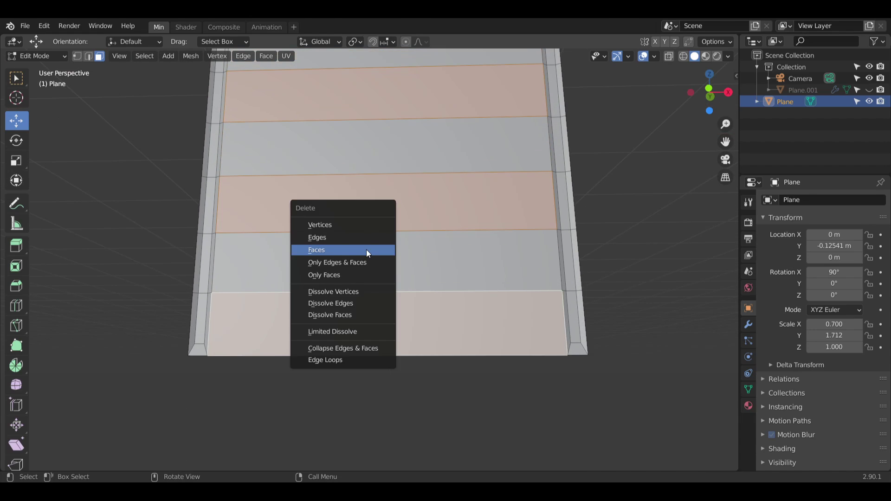
left_click(366, 249)
Step: Fill a triangle between the left end of the fan's lower edge, its first subdivision vertex and the left side-strip vertex below
scroll(366, 250, "down", 3)
scroll(341, 261, "up", 4)
middle_click_drag(341, 260, 343, 287)
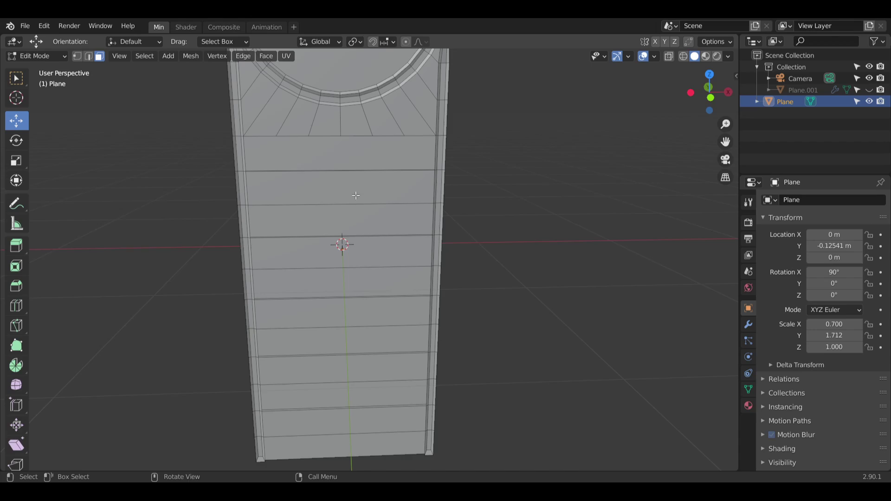
middle_click_drag(319, 140, 340, 212, "shift")
scroll(340, 216, "up", 5)
middle_click_drag(362, 258, 358, 277)
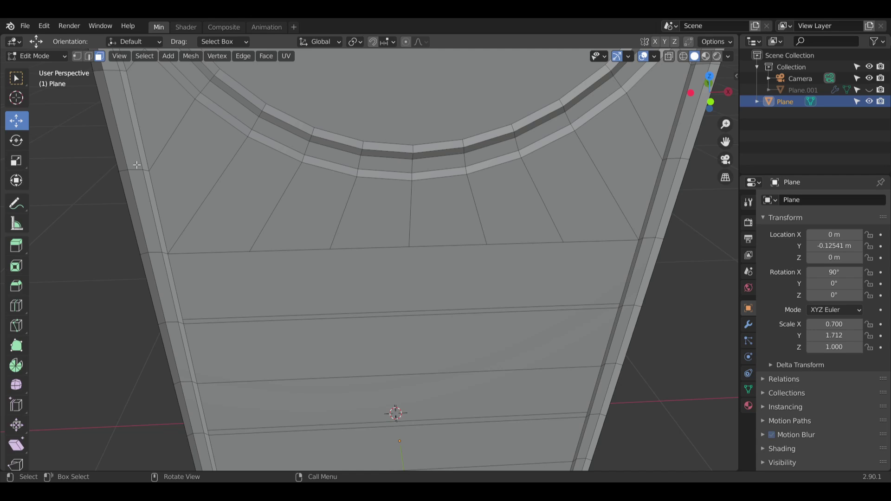
left_click(77, 56)
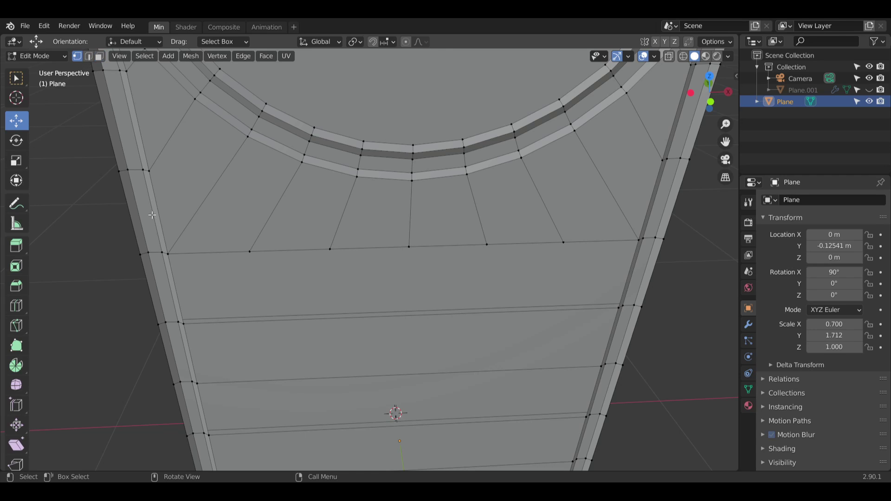
left_click(167, 253)
left_click(249, 251, "shift")
left_click(185, 324, "shift")
key("f")
left_click(235, 322)
middle_click_drag(234, 322, 240, 251)
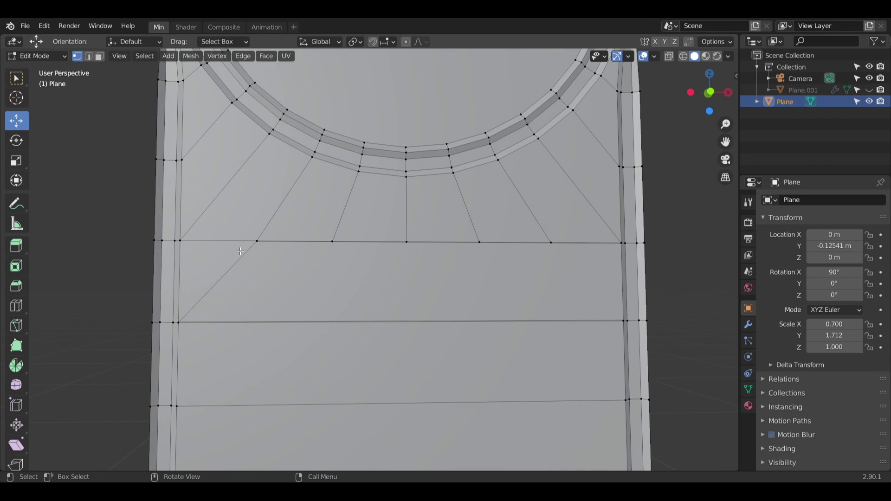
Step: Fill the mirrored triangle between the last subdivision vertex, the right end of the fan's lower edge and the right side-strip vertex below
left_click(551, 242)
left_click(623, 242, "shift")
left_click(623, 320, "shift")
key("f")
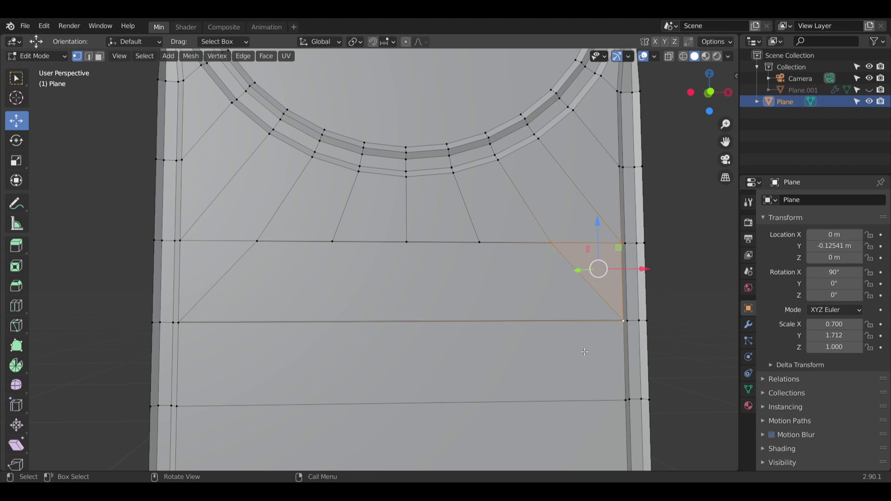
left_click(530, 289)
middle_click_drag(528, 285, 519, 297)
Step: Subdivide the horizontal edge joining the lower tips of the two new triangles with 3 cuts
left_click(618, 331)
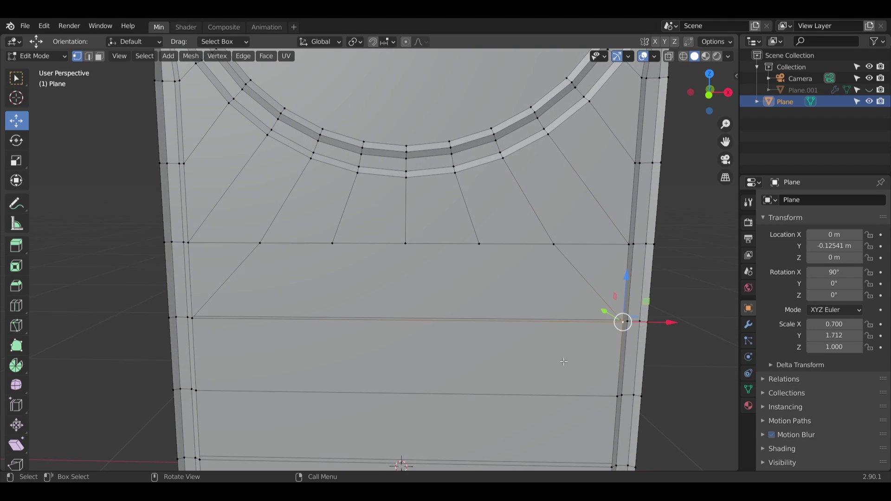
left_click(204, 327, "shift")
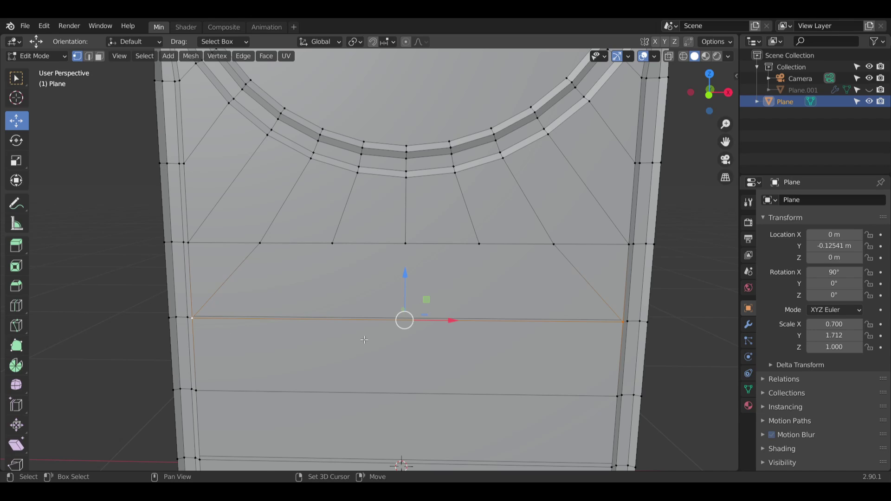
key("shift+r")
left_click(190, 383)
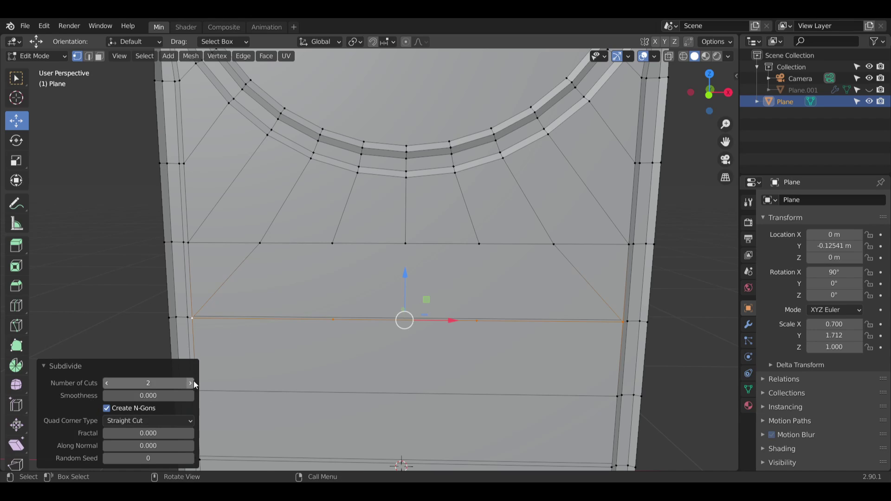
left_click(195, 381)
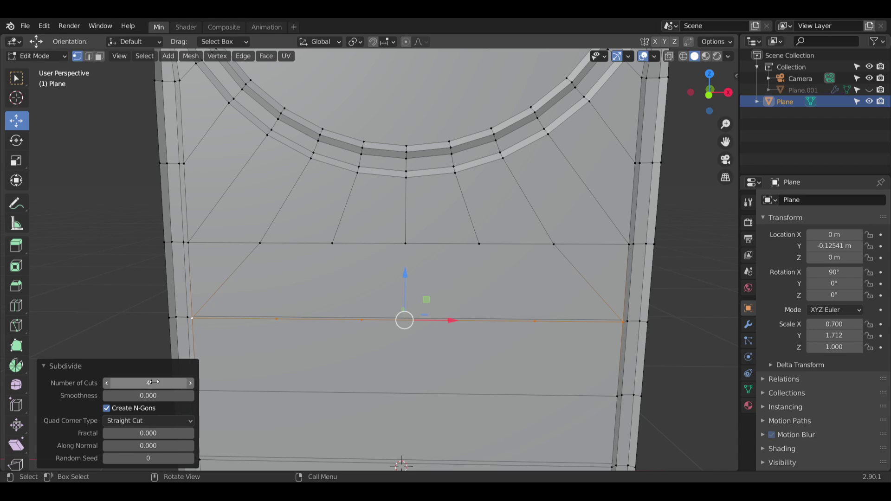
left_click(106, 385)
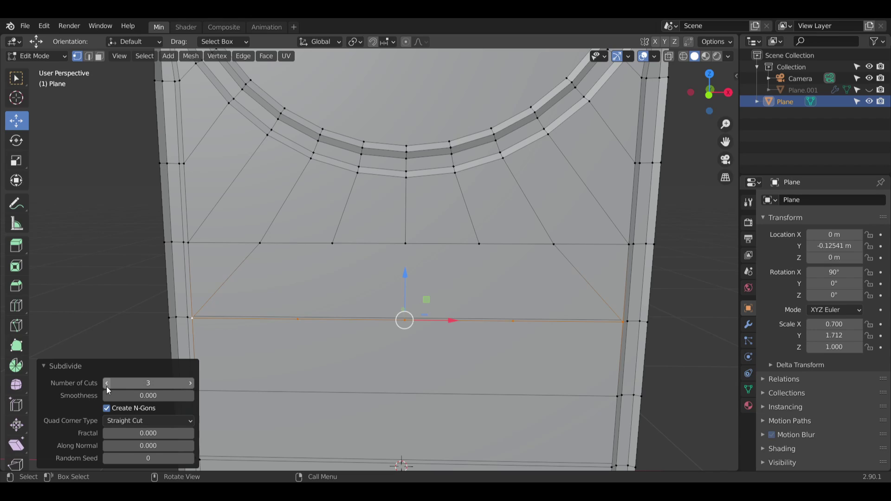
left_click(345, 365)
Step: Fill the leftmost quad between the fan's lower edge and the newly subdivided edge, beside the left triangle
left_click(260, 242)
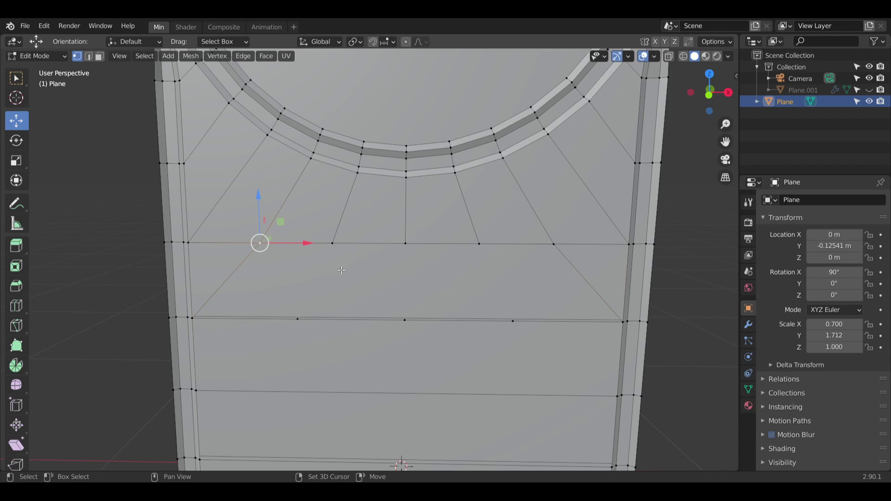
left_click(332, 242, "shift")
left_click(298, 319, "shift")
left_click(195, 321, "shift")
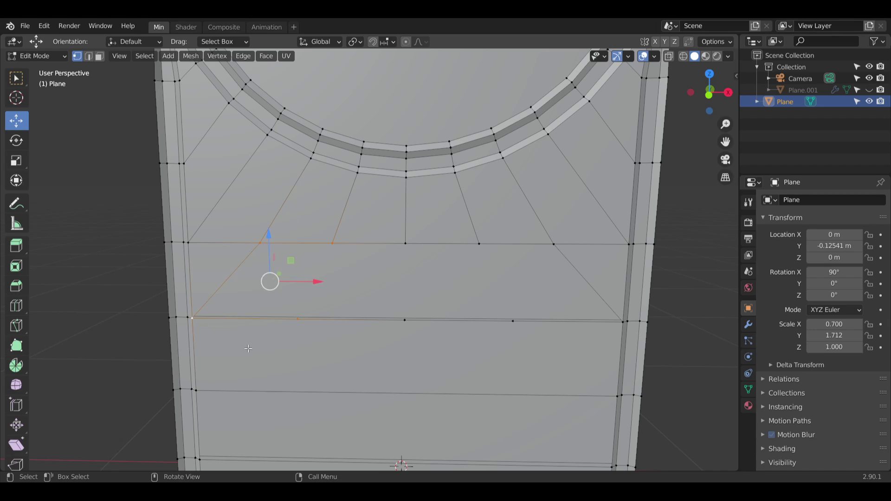
key("f")
left_click(247, 349)
Step: Fill the quad immediately left of the centre line between the two subdivided edges
left_click(335, 244)
left_click(406, 244, "shift")
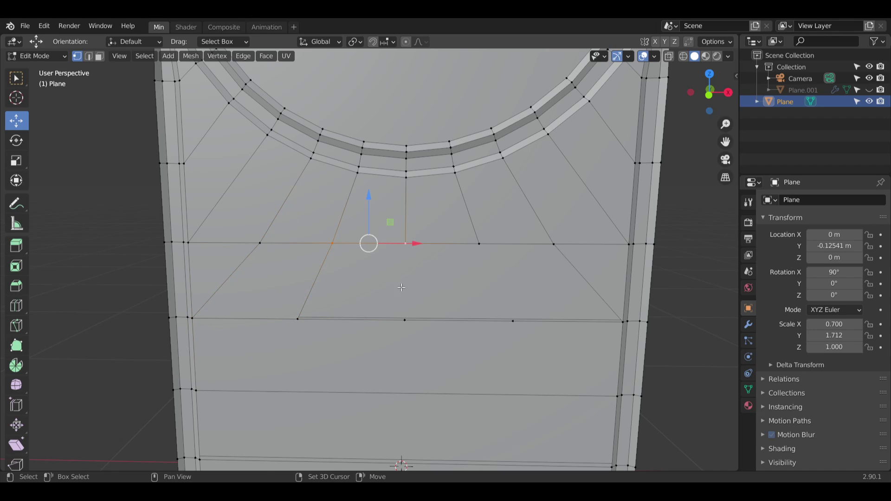
left_click(403, 322, "shift")
key("alt+a")
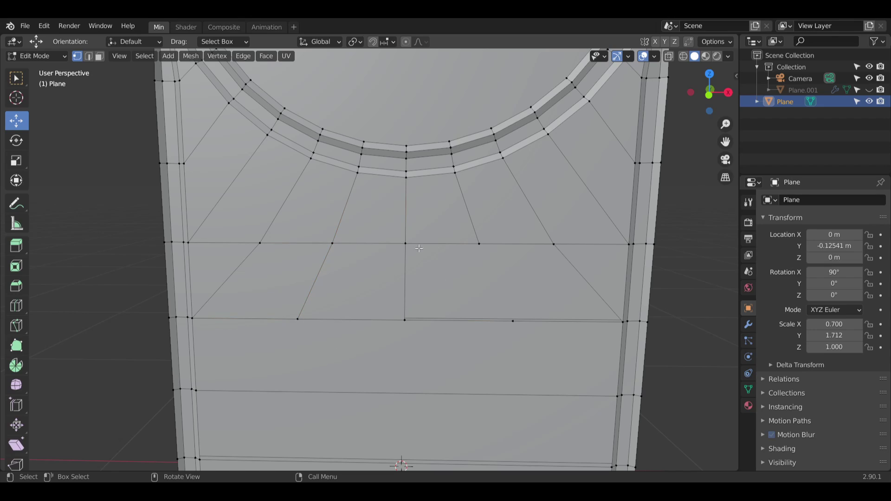
Step: Fill the quad immediately right of the centre line between the two subdivided edges
left_click(478, 246, "shift")
left_click(511, 326, "shift")
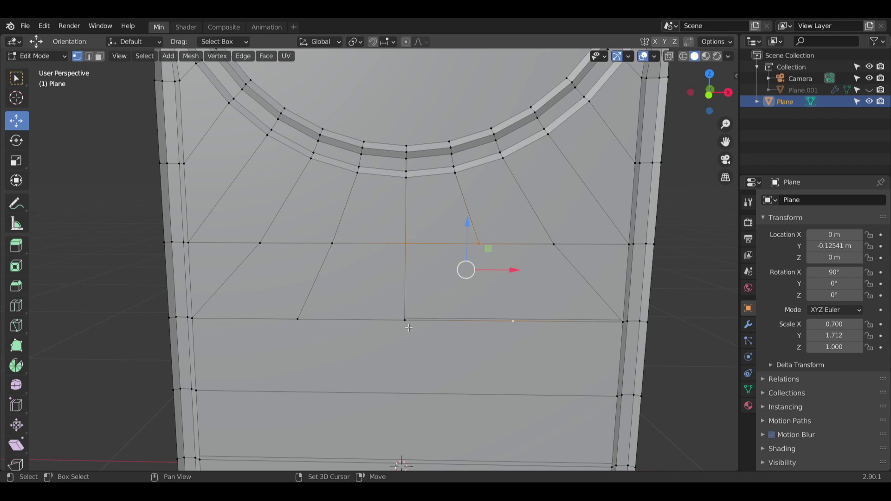
key("j")
key("alt+a")
Step: Fill the last quad of the row, beside the right triangle, between the two subdivided edges
left_click(553, 255, "shift")
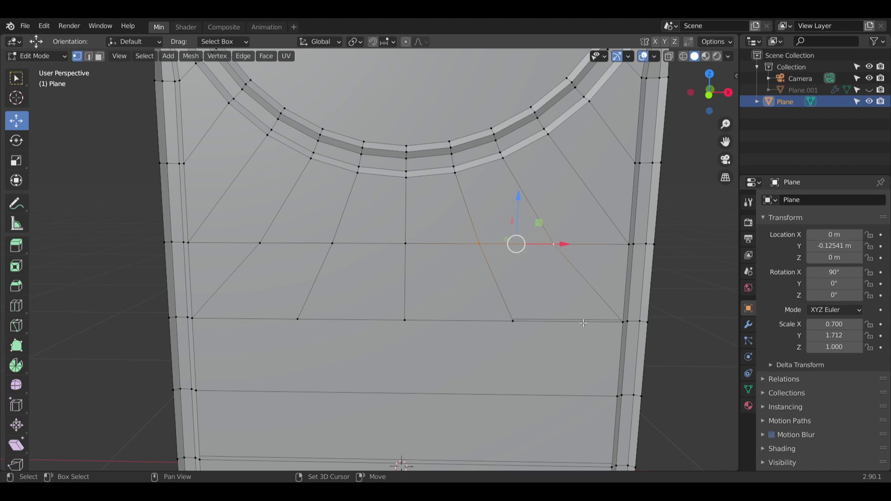
left_click(620, 327, "shift")
left_click(516, 334, "shift")
key("f")
key("alt+a")
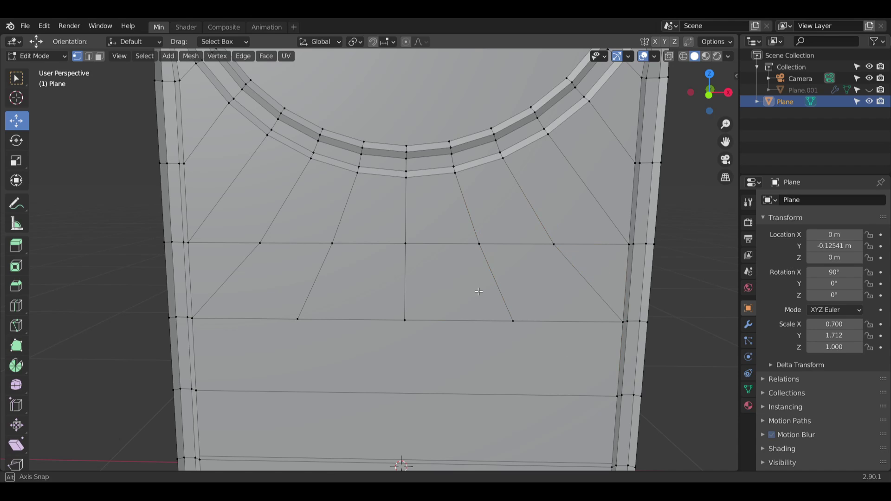
Step: Try to fill a triangle in the gap below the new quads, joining its upper-left corner, the first cut vertex and the left side-strip vertex below
middle_click_drag(478, 293, 414, 228)
scroll(493, 281, "down", 4)
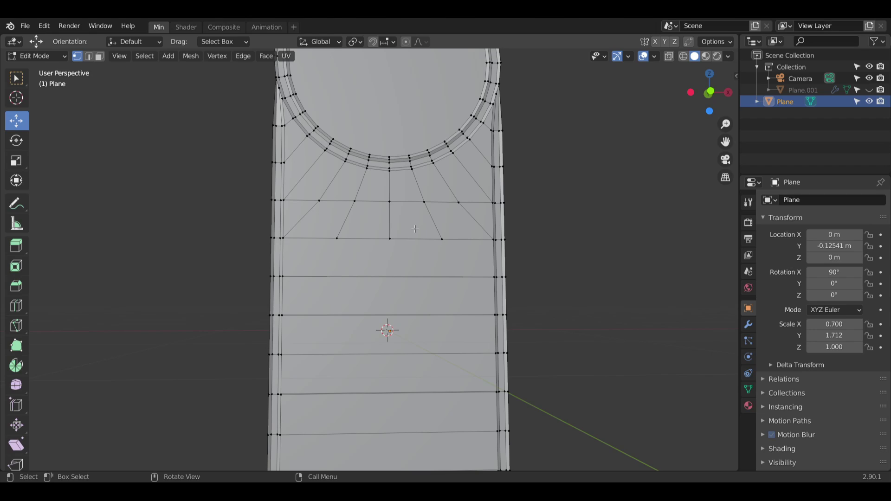
scroll(317, 245, "up", 4)
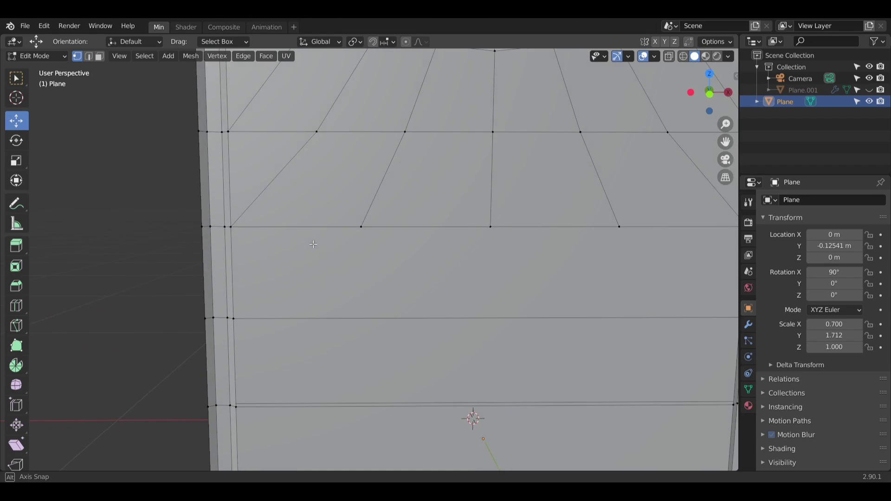
scroll(317, 245, "down", 3)
scroll(297, 253, "up", 2)
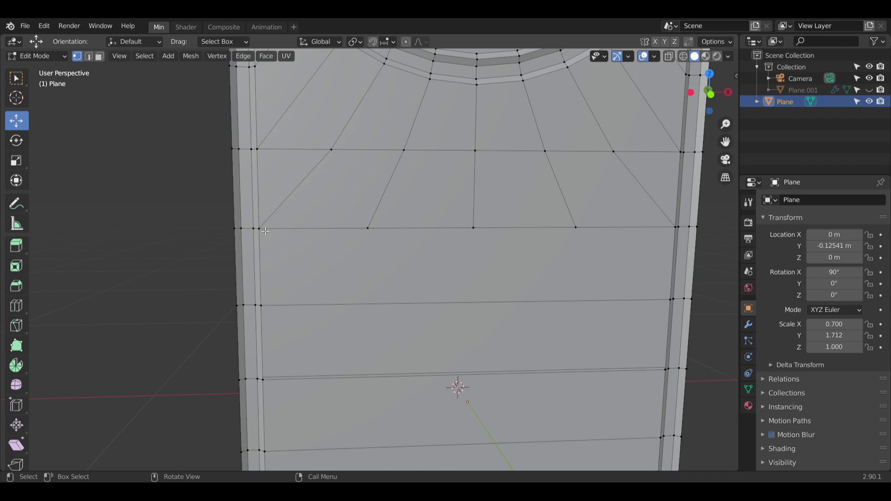
left_click(259, 228)
left_click(368, 228, "shift")
left_click(261, 305, "shift")
scroll(430, 227, "down", 4)
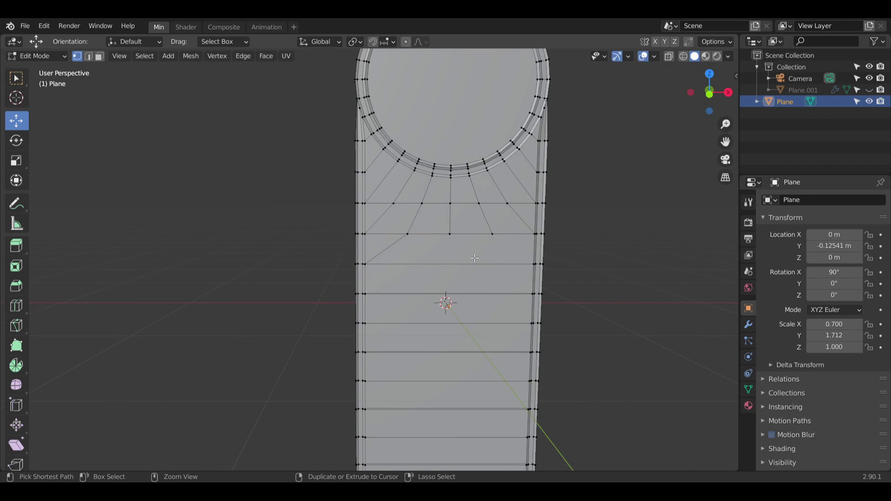
scroll(421, 261, "up", 3)
key("alt+a")
Step: Try to subdivide the next horizontal edge below the new quad row with 3 cuts, then undo the subdivision
middle_click_drag(441, 248, 408, 235, "shift")
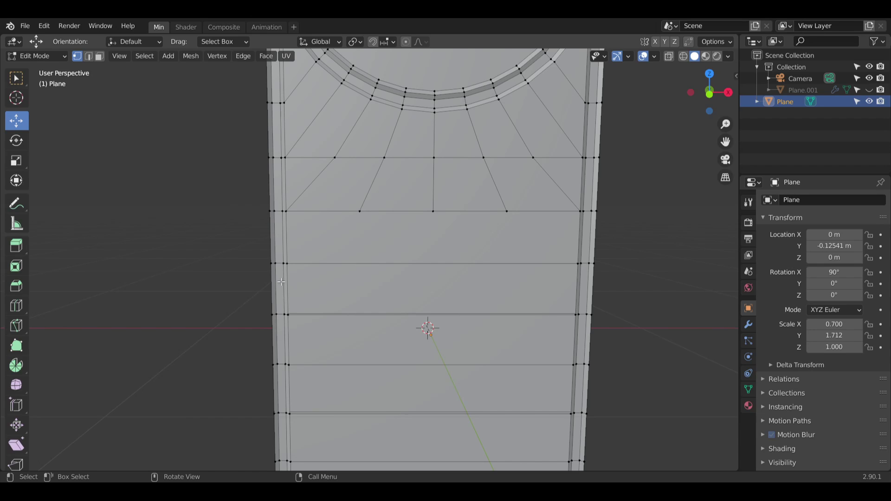
left_click(89, 56)
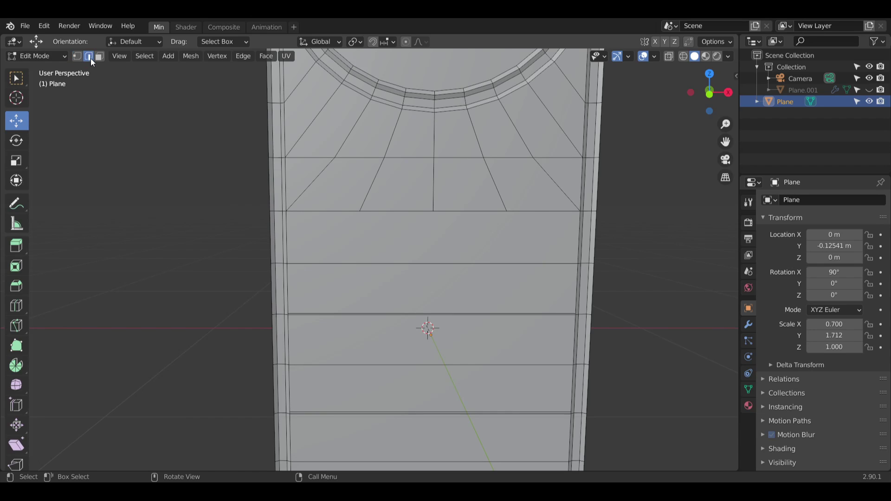
middle_click_drag(420, 267, 452, 286)
left_click(434, 267)
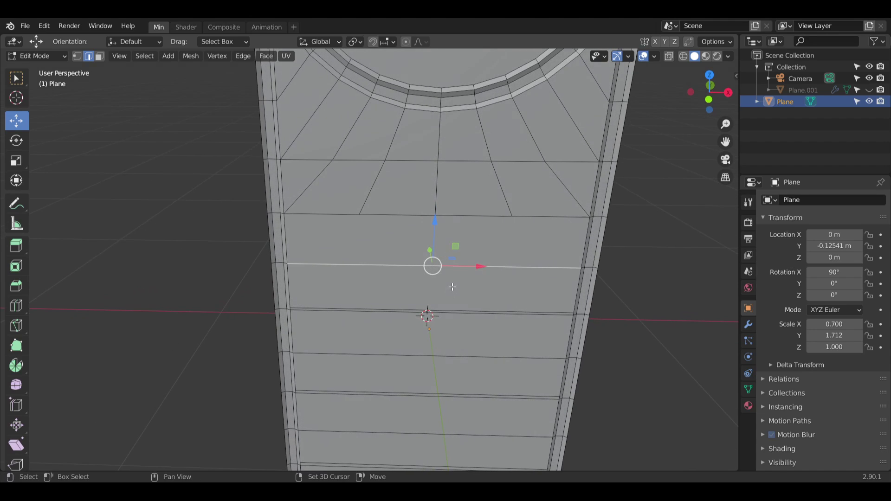
key("shift+r")
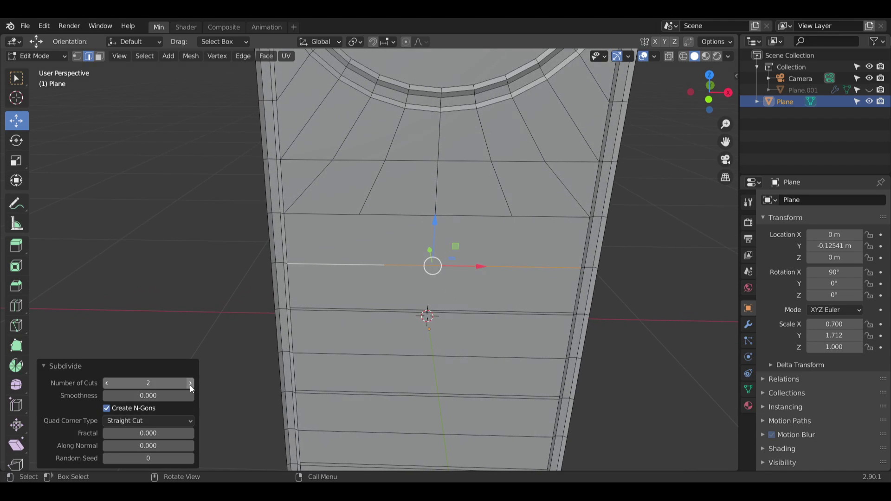
left_click(190, 385)
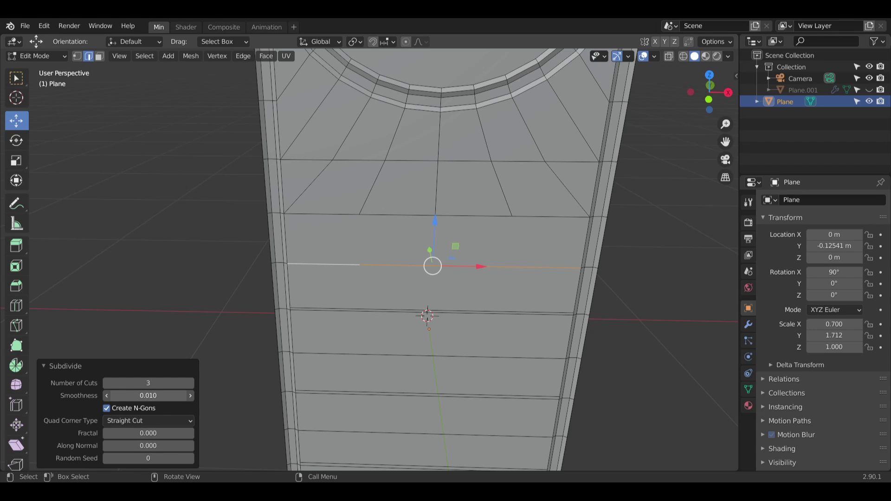
key("ctrl+z")
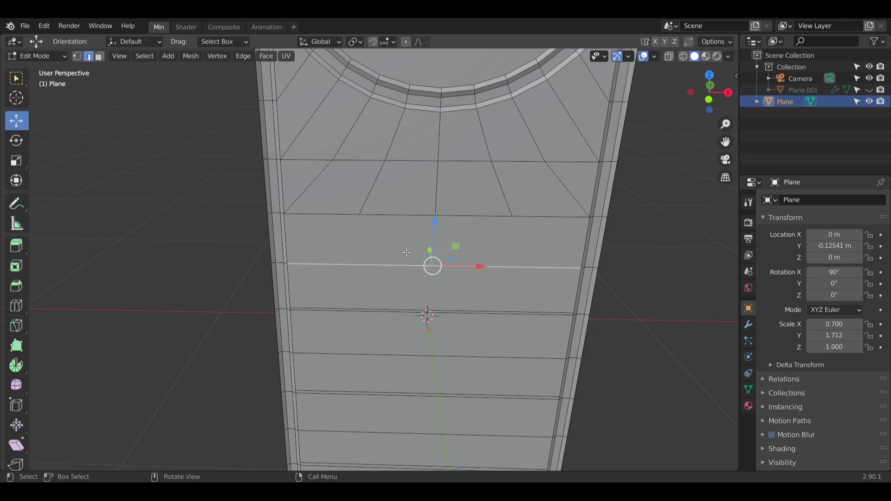
Step: Subdivide the first undivided horizontal edge below the new quad row and set the subdivision's smoothness to 0
key("a")
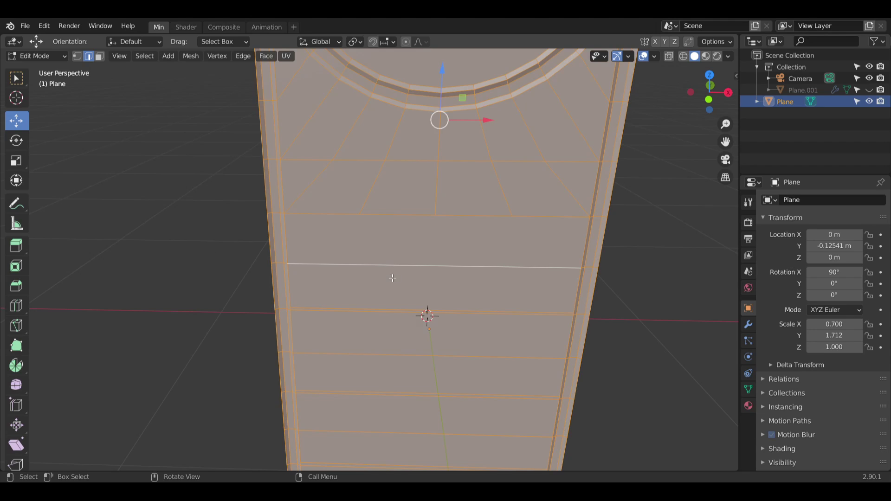
left_click(410, 266)
mouse_move(418, 294)
middle_mouse_down()
mouse_move(418, 325)
mouse_move(415, 303)
middle_mouse_up()
right_click(415, 305)
left_click(415, 305)
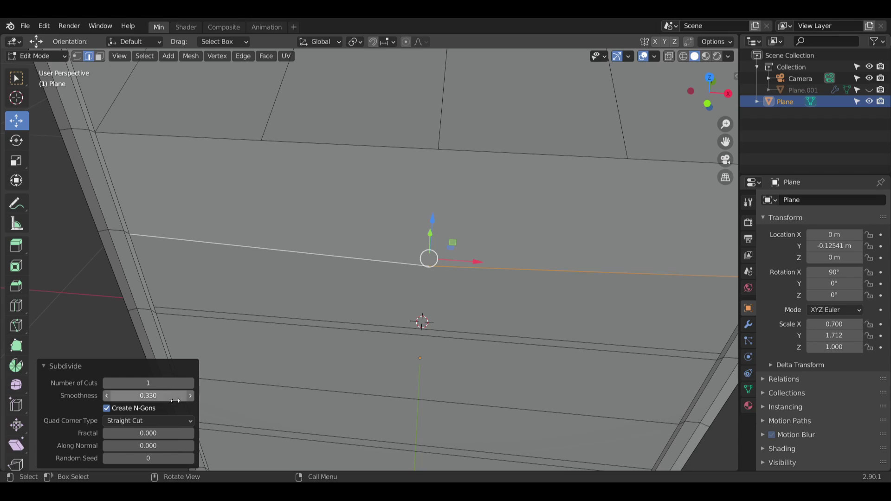
left_click(107, 395)
left_click(107, 396)
left_click(107, 396)
left_click(107, 396)
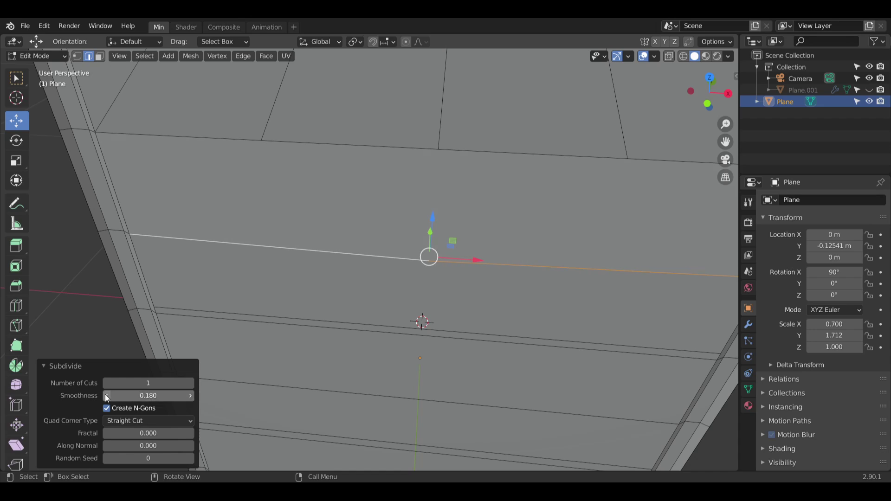
left_click(106, 395)
left_click(106, 396)
left_click(106, 396)
left_click(106, 395)
left_click(106, 395)
left_click(105, 396)
left_click(105, 395)
left_click(105, 396)
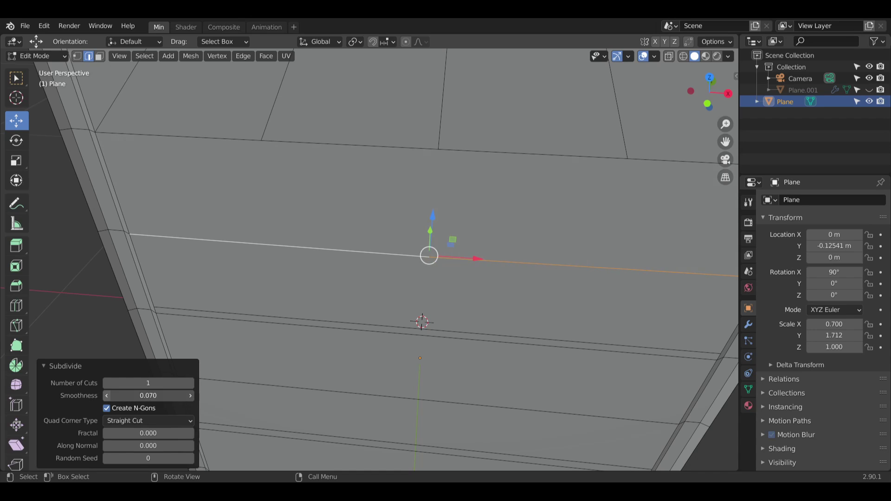
left_click_drag(101, 396, 96, 396)
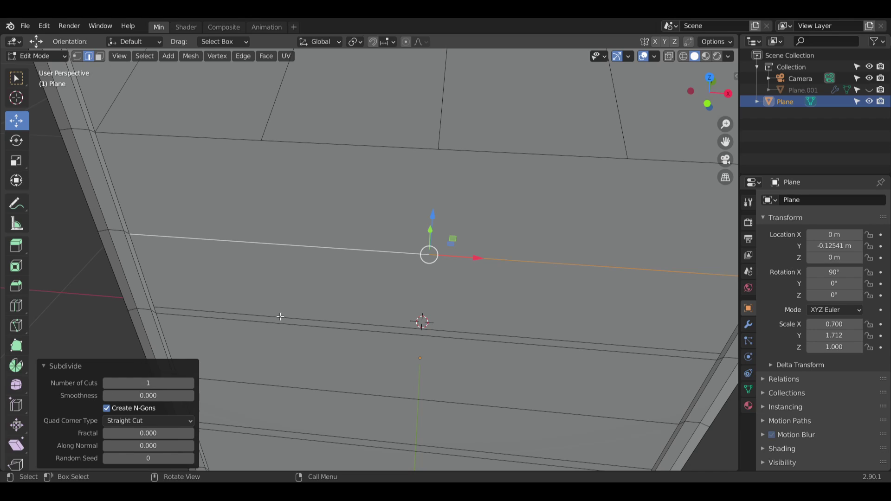
Step: Set the subdivision to 2 cuts with a Fractal value of 0
mouse_move(150, 433)
left_mouse_down()
mouse_move(123, 431)
mouse_move(163, 450)
mouse_move(146, 450)
left_mouse_up()
left_click(123, 431)
type("0.11")
key("Return")
left_click_drag(148, 433, 153, 433)
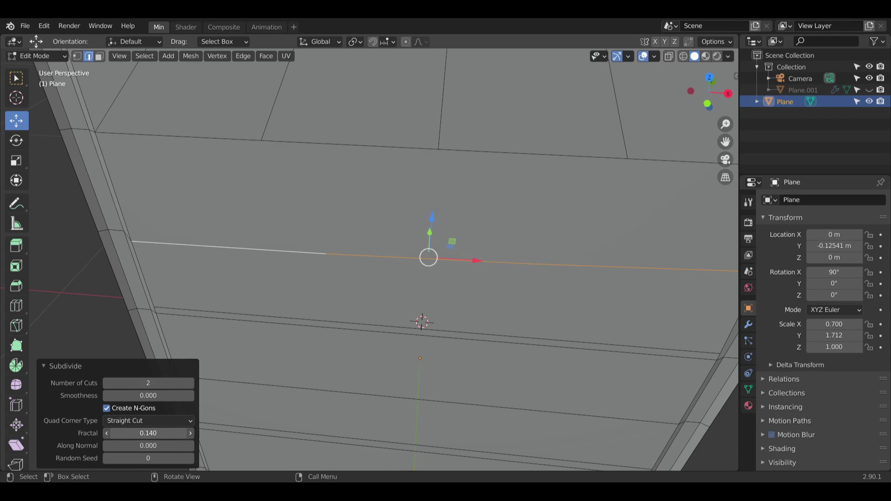
left_click(153, 433)
type("0")
Step: Set the subdivision's Along Normal value to 0.44 and its Random Seed to 0
left_click_drag(157, 443, 160, 443)
left_click(165, 445)
type("0.44")
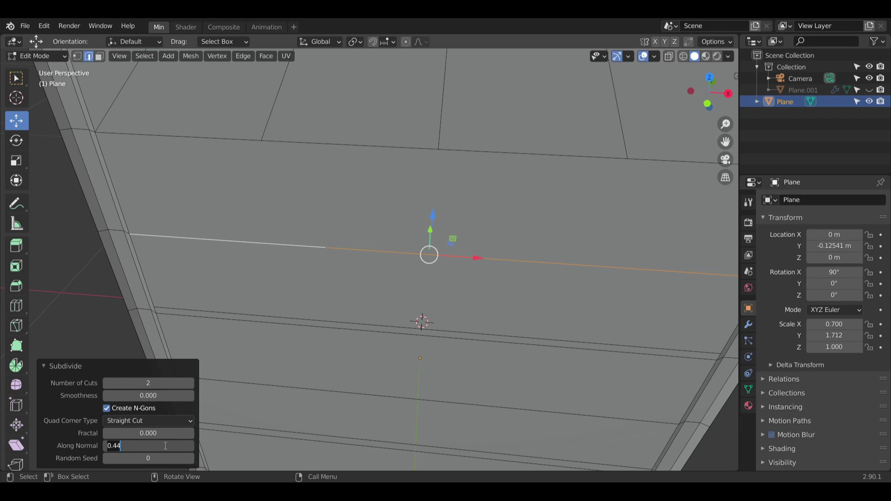
key("Return")
left_click_drag(168, 459, 171, 459)
left_click(171, 460)
type("0")
key("Return")
middle_click_drag(309, 304, 334, 259)
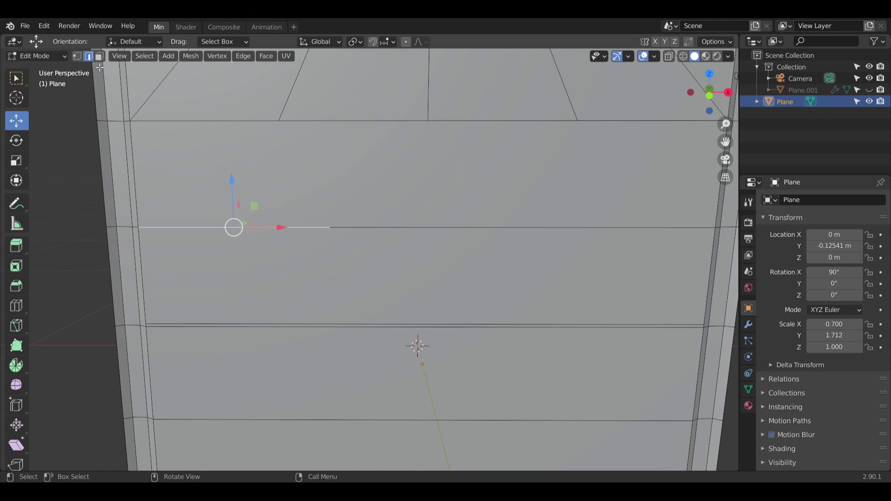
Step: Undo the last two-cut subdivision and redo it with 3 cuts on the horizontal edge below the new quad row
key("1")
key("alt+a")
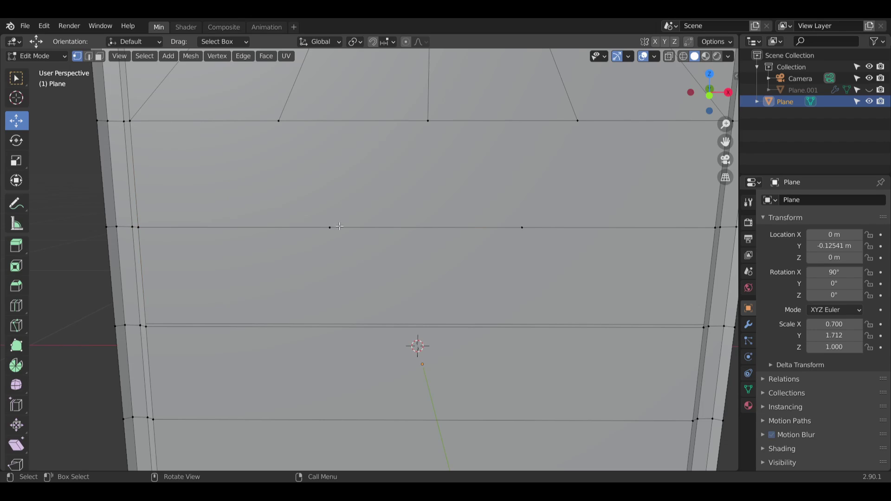
key("ctrl+z")
key("ctrl+z")
key("ctrl+z")
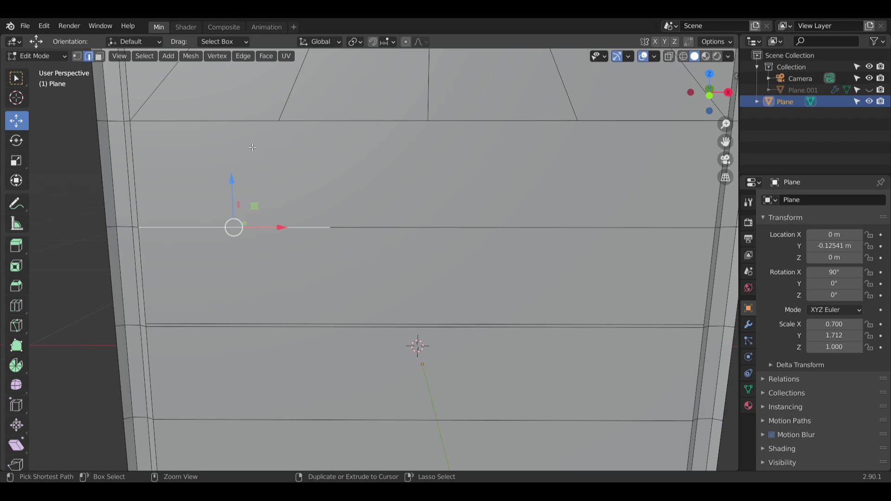
key("ctrl+z")
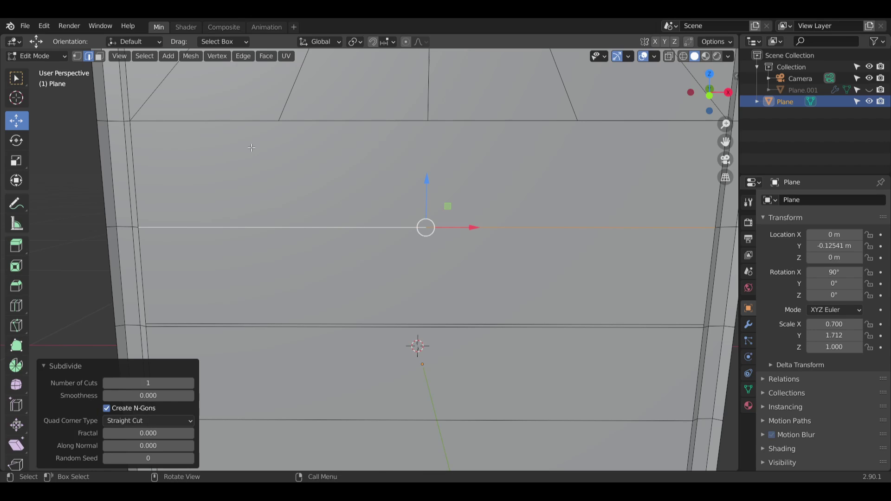
left_click(193, 382)
left_click(193, 382)
Step: Move the left and right new vertices of the subdivided edge outward along X, towards the side borders
left_click(279, 234)
left_click(286, 230)
left_click(77, 57)
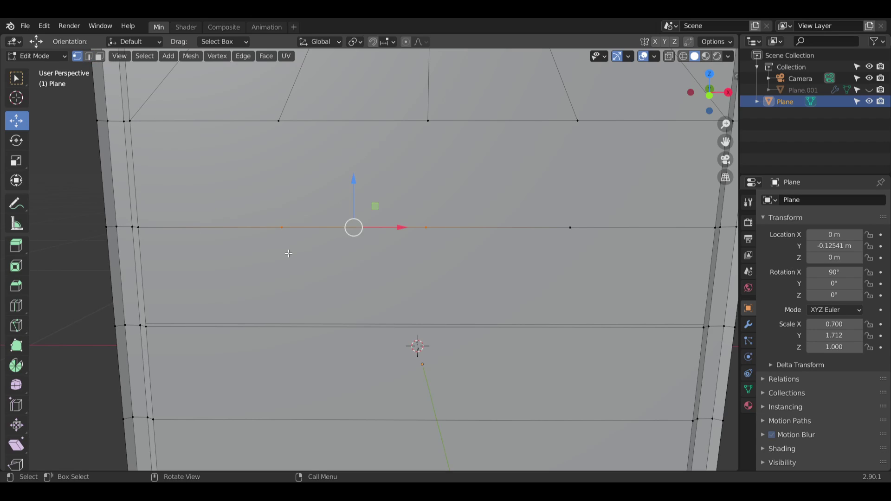
left_click(279, 227)
left_click_drag(328, 231, 298, 231)
left_click(563, 239)
left_click_drag(616, 227, 657, 233)
left_click(623, 268)
mouse_move(416, 166)
middle_mouse_down()
mouse_move(406, 160)
mouse_move(427, 159)
middle_mouse_up()
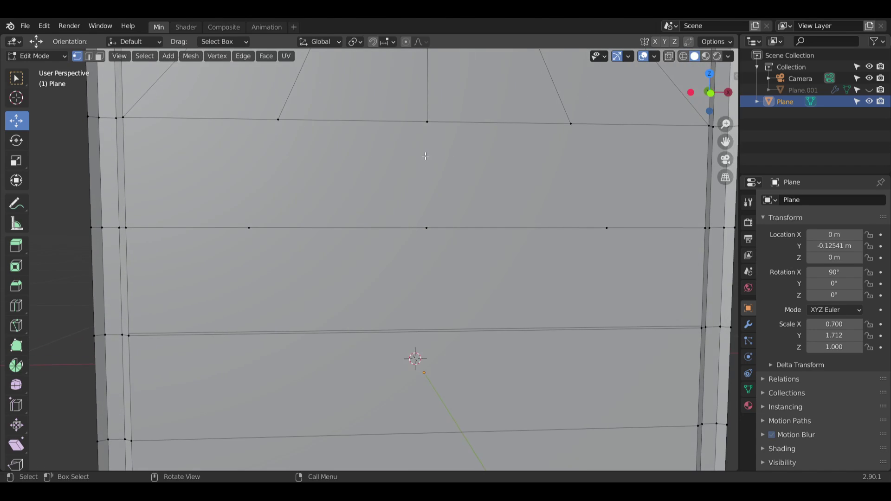
Step: Fill a quad between the left border and the leftmost vertices of the last quad row and the subdivided edge
scroll(427, 159, "down", 3)
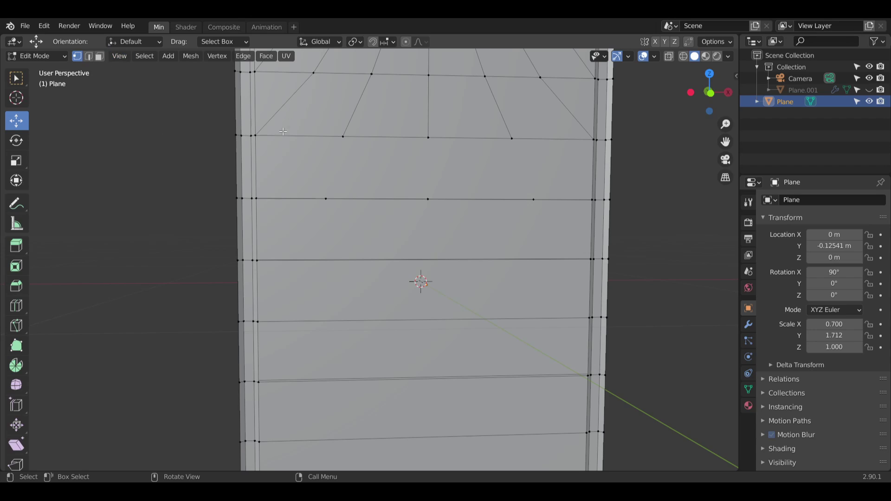
left_click(346, 137, "shift")
left_click(326, 200, "shift")
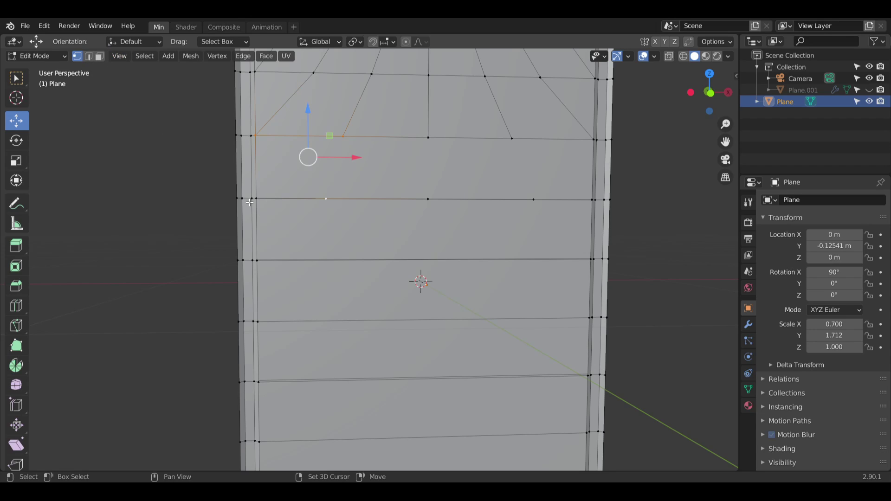
left_click(252, 201, "shift")
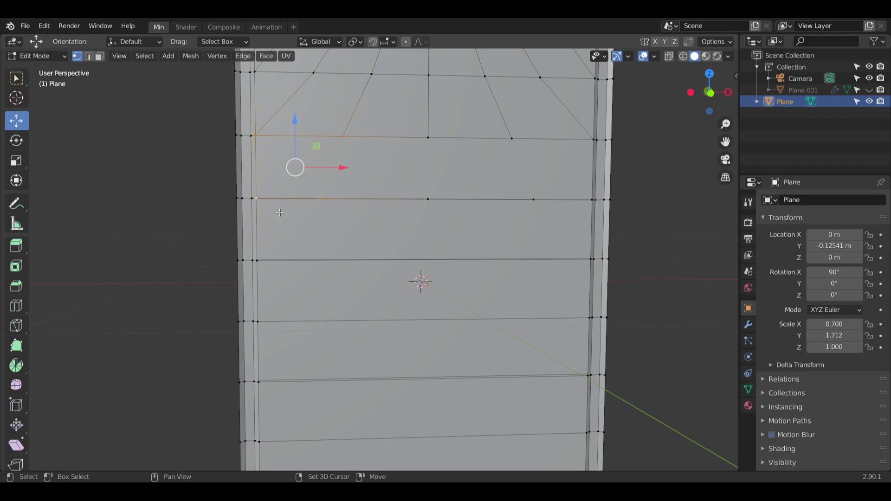
left_click(326, 199)
Step: Fill the second quad from the left, between the left and centre vertices of the two rows
left_click(343, 136)
left_click(428, 137, "shift")
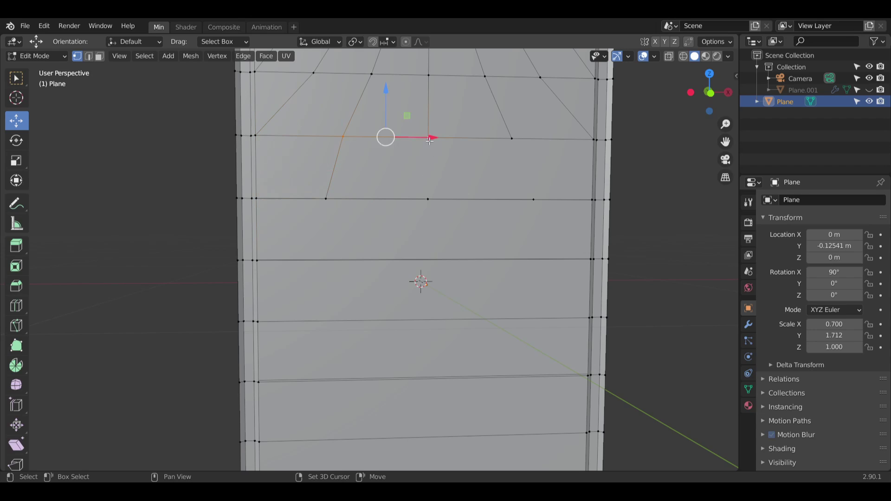
left_click(424, 203, "shift")
left_click(327, 203, "shift")
key("f")
left_click(451, 160)
middle_click_drag(455, 165, 441, 189)
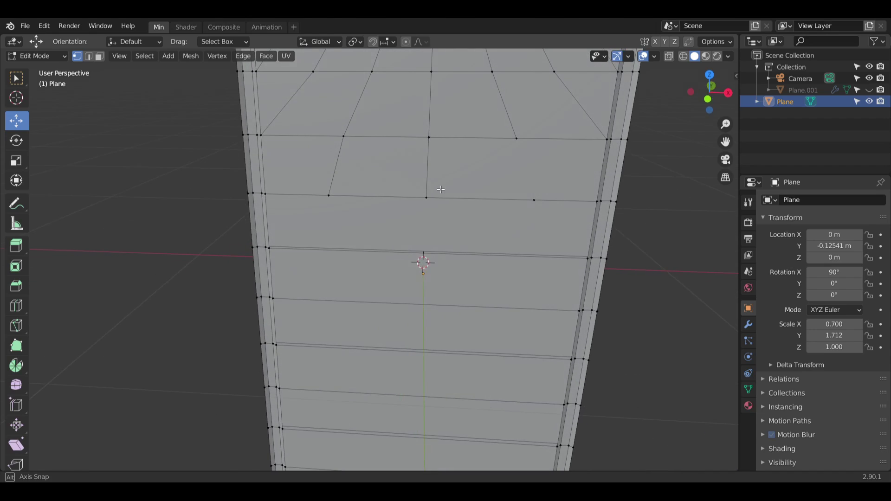
Step: Fill the third quad of the row, between the centre and right vertices of the two edges
scroll(443, 159, "up", 5)
middle_click_drag(444, 159, 424, 145)
scroll(425, 128, "down", 3)
left_click(409, 121)
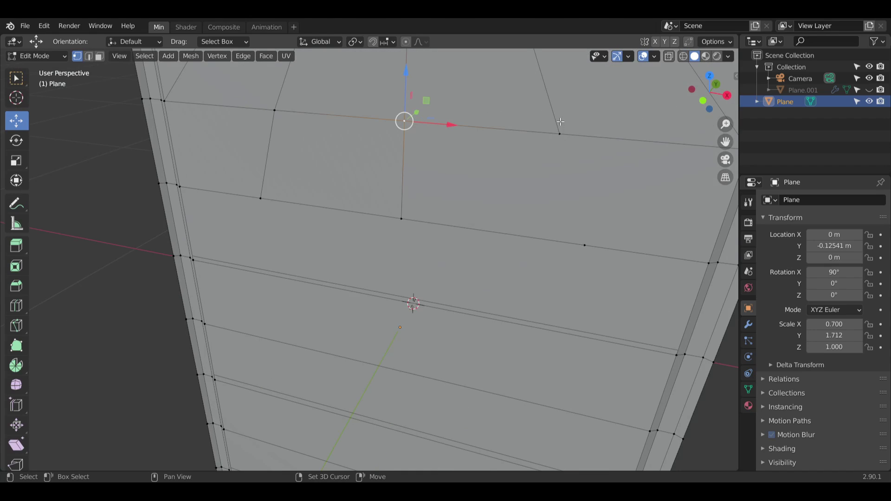
left_click(560, 134, "shift")
left_click(584, 245, "shift")
left_click(401, 219, "shift")
key("f")
key("alt+a")
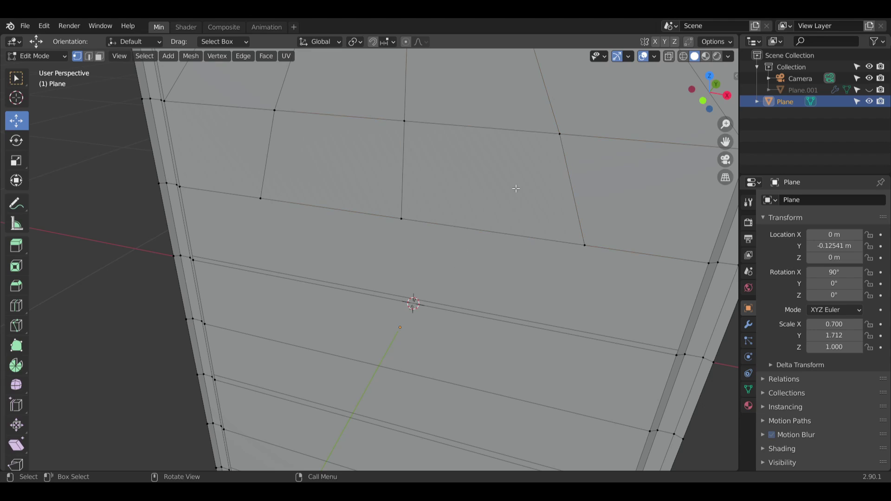
Step: Fill the last quad of the row, between its right vertices and the right border
middle_click_drag(516, 189, 530, 167)
left_click(487, 147)
left_click(621, 148, "shift")
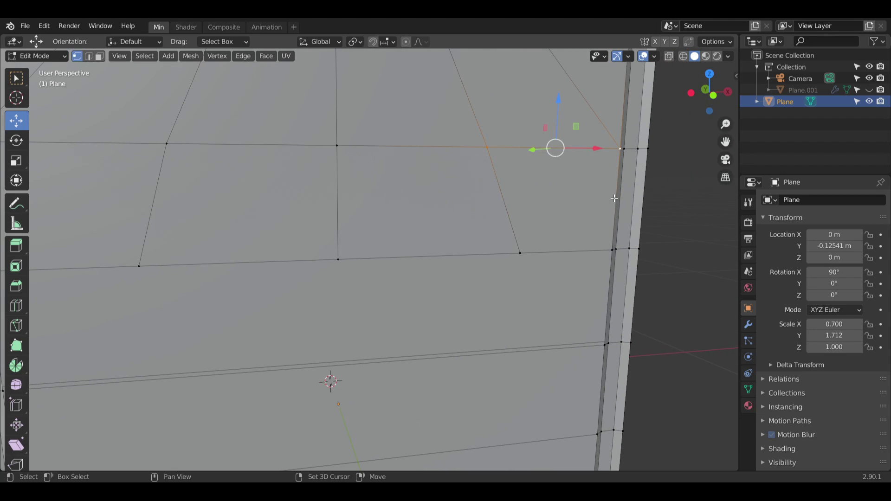
left_click(589, 258, "shift")
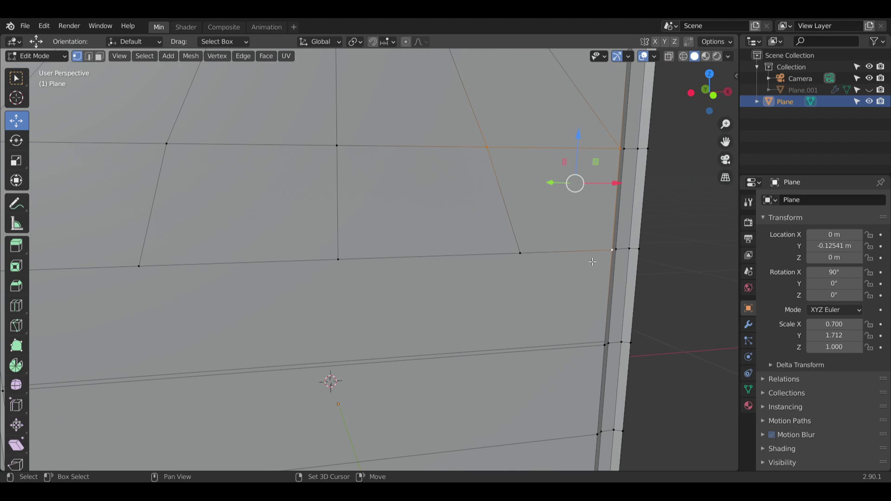
left_click(521, 254, "shift")
key("f")
key("alt+a")
Step: Spread the lower edge's left and right vertices further outward along X, moving the right one by about 0.037 m
middle_click_drag(492, 288, 454, 259)
scroll(448, 258, "down", 5)
middle_click_drag(364, 237, 372, 214, "shift")
scroll(367, 232, "up", 4)
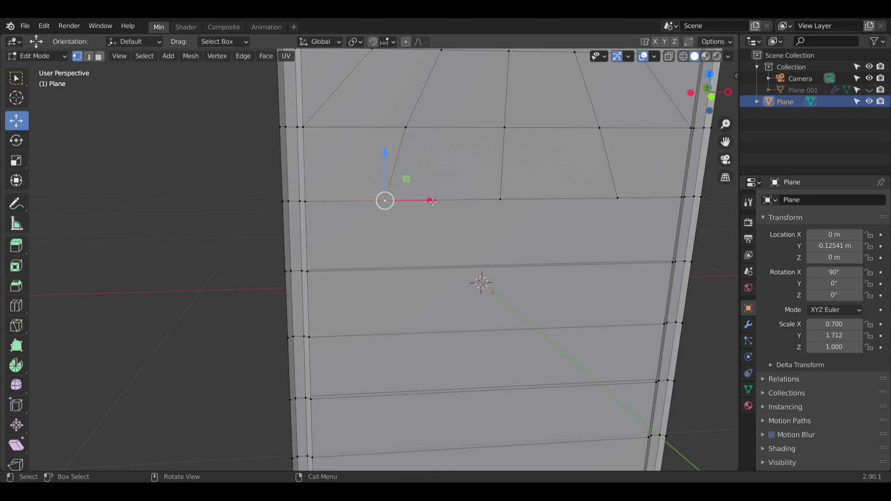
left_click_drag(432, 202, 413, 200)
middle_click_drag(461, 238, 420, 238)
left_click(513, 210)
left_click_drag(548, 207, 561, 207)
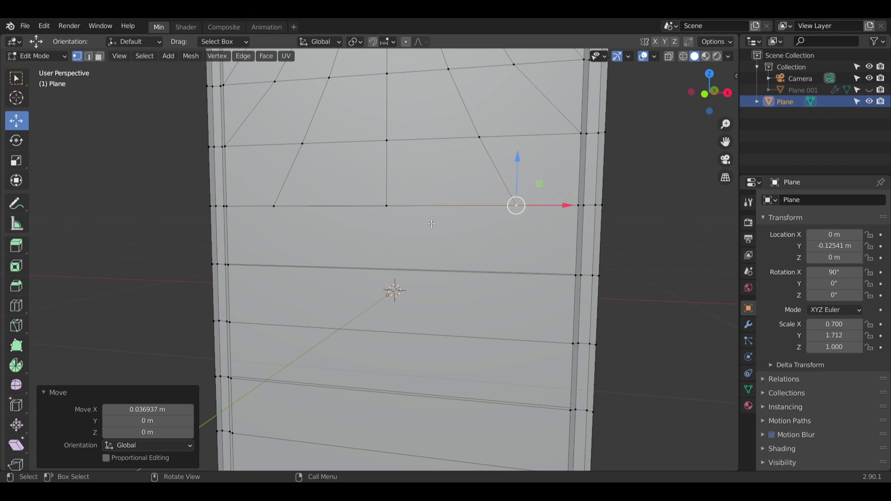
middle_click_drag(402, 243, 439, 244)
left_click(440, 244)
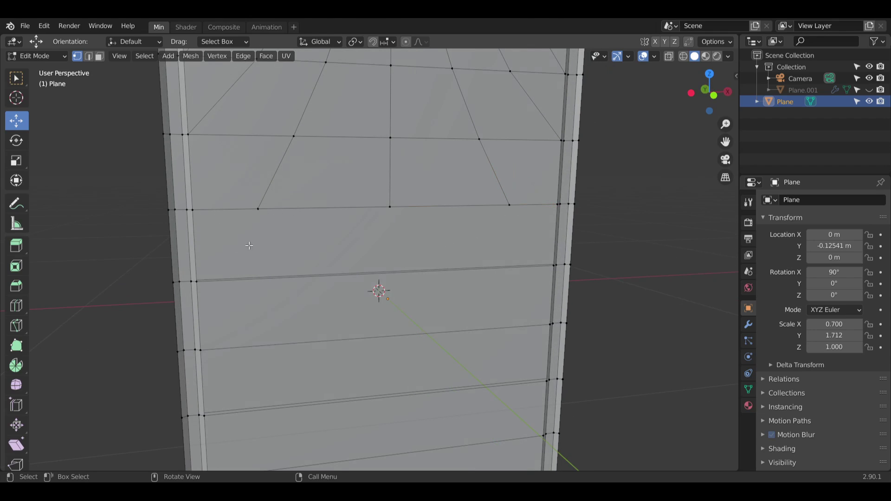
Step: Fill triangular faces at both ends of the next strip, joining its outer upper vertices to the lower border corners
middle_click_drag(250, 246, 217, 225)
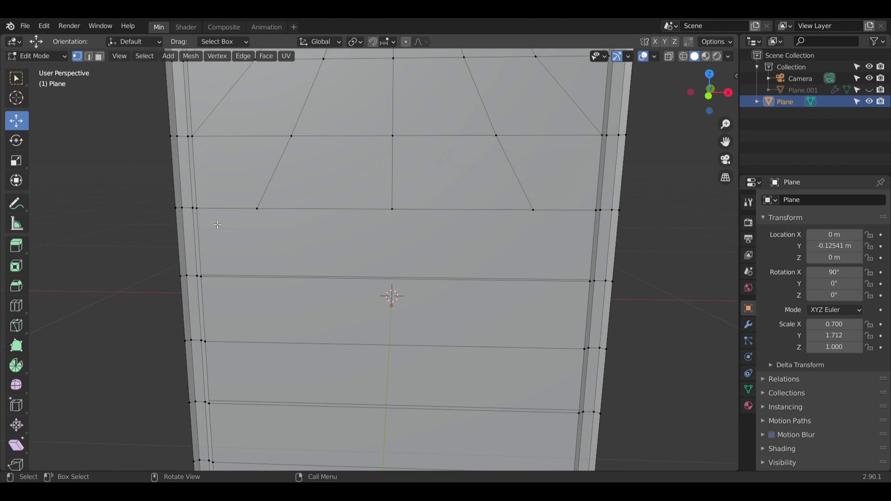
left_click(257, 209, "shift")
left_click(201, 283, "shift")
key("f")
left_click(428, 244)
left_click(591, 219, "shift")
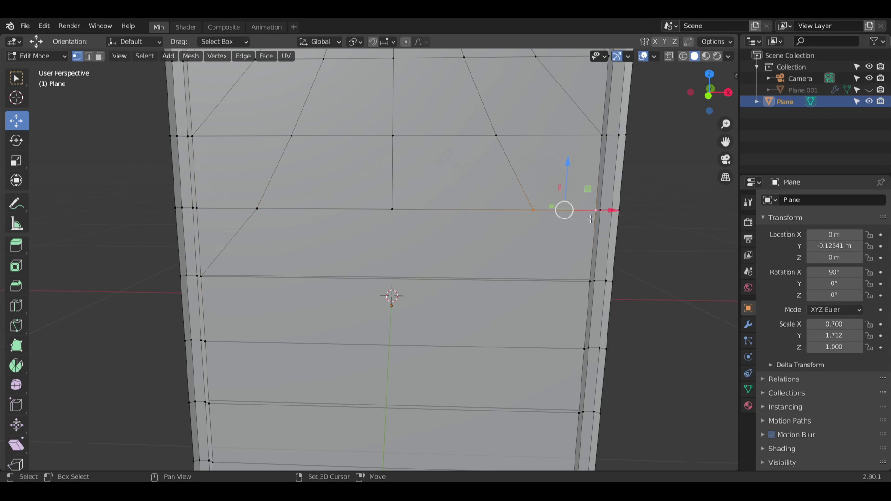
left_click(583, 284, "shift")
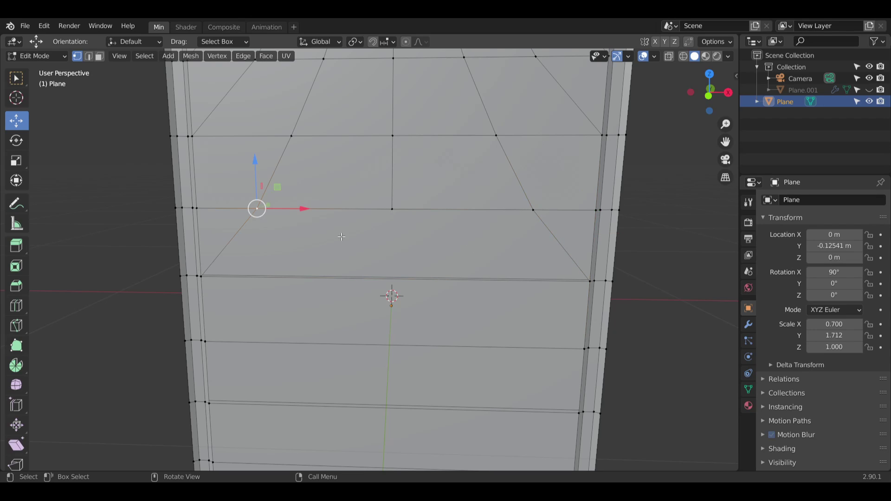
Step: Subdivide the horizontal edge beneath the two triangles once to add a vertex at its middle
left_click(395, 237, "shift")
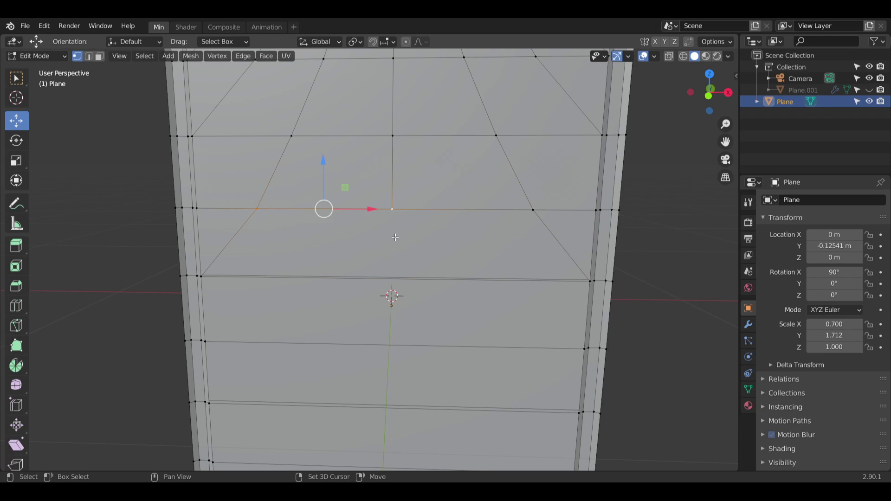
left_click(193, 278)
left_click(212, 279)
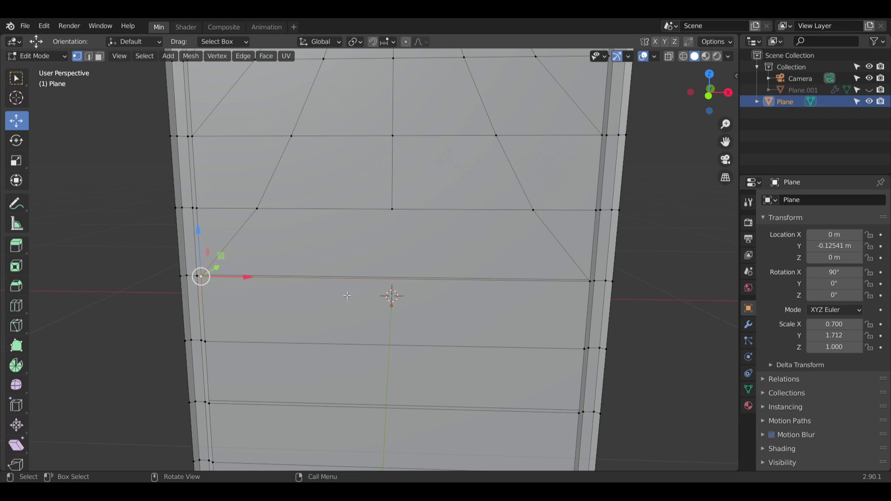
left_click(579, 289, "shift")
right_click(575, 299)
left_click(571, 301)
left_click(494, 306)
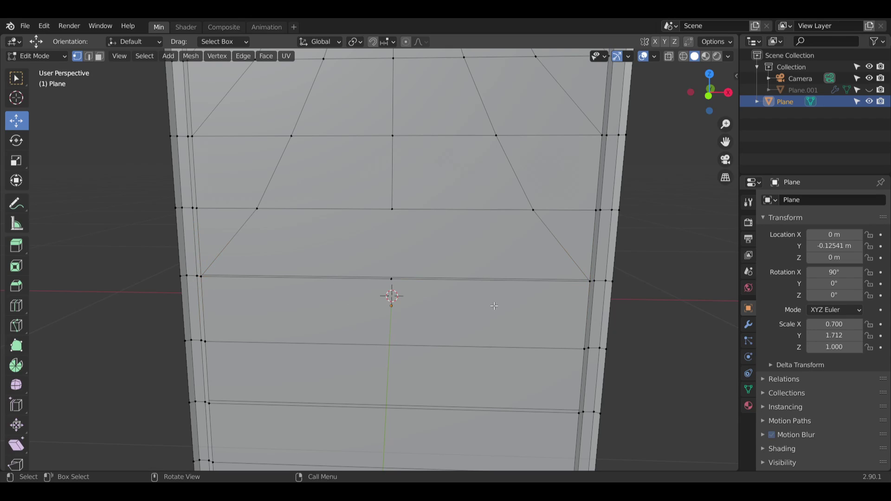
Step: Fill the strip's left quad from the upper centre and left vertices to the lower midpoint and left corner
left_click(386, 281, "shift")
left_click(257, 222, "shift")
left_click(205, 283, "shift")
key("f")
Step: Fill the strip's right quad from the upper centre and right vertices to the lower right corner and midpoint
left_click(431, 226)
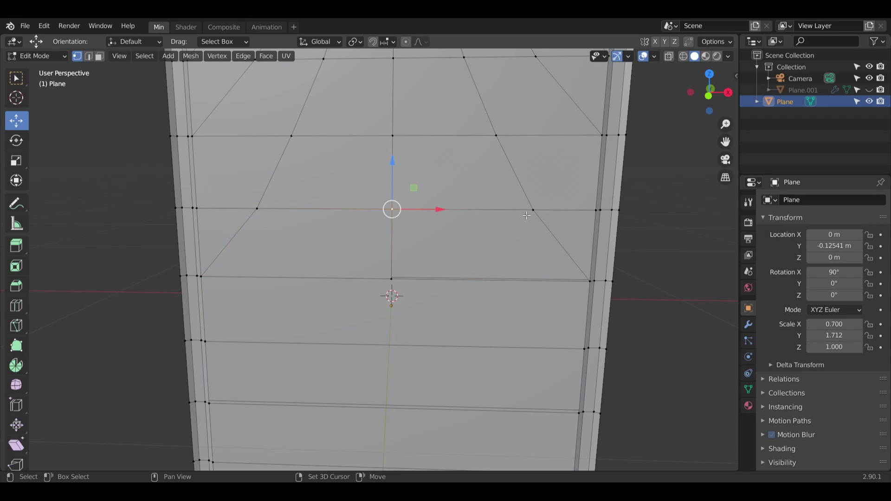
left_click(528, 212, "shift")
left_click(586, 292, "shift")
left_click(394, 285, "shift")
key("f")
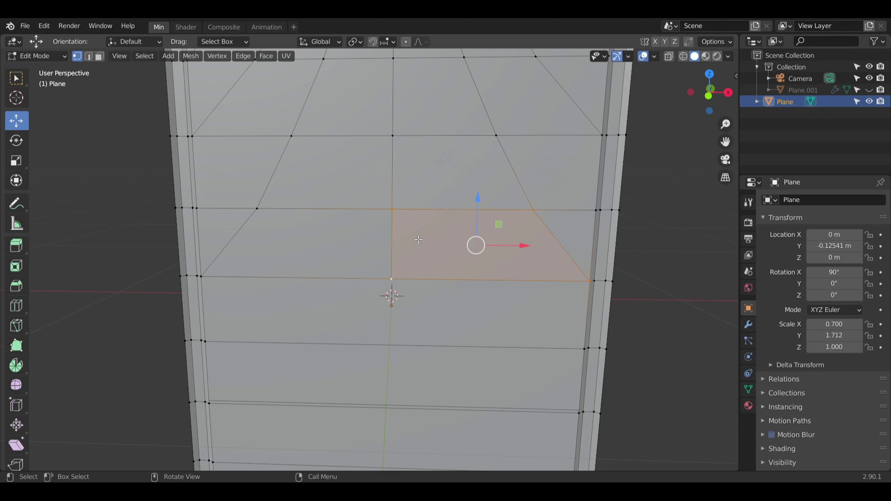
left_click(420, 240)
Step: Examine the rebuilt topology beneath the circular ring from several angles, from the whole mesh to the newest rows
middle_click_drag(417, 302, 400, 289)
scroll(434, 241, "down", 7)
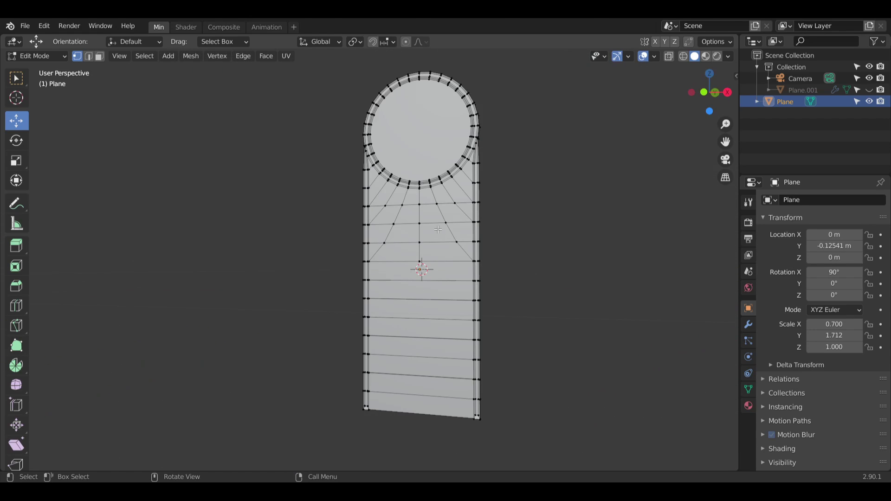
middle_click_drag(437, 229, 334, 210)
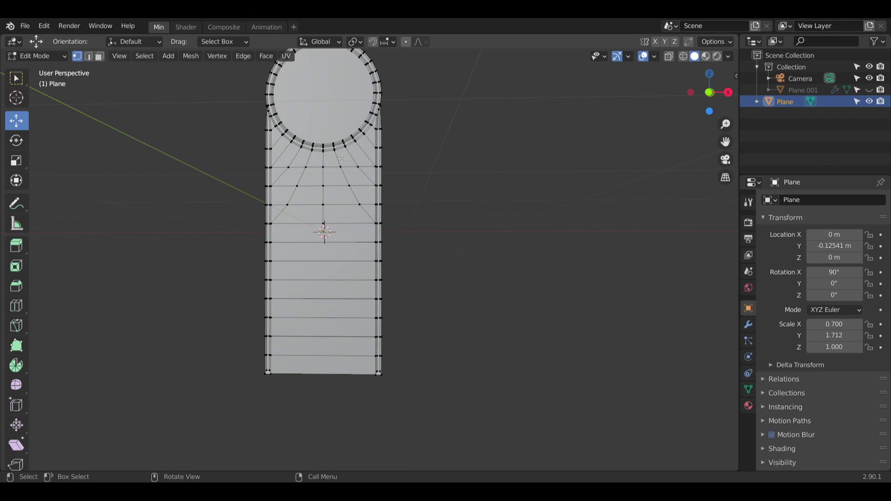
middle_click_drag(348, 158, 390, 161, "shift")
scroll(381, 235, "up", 5)
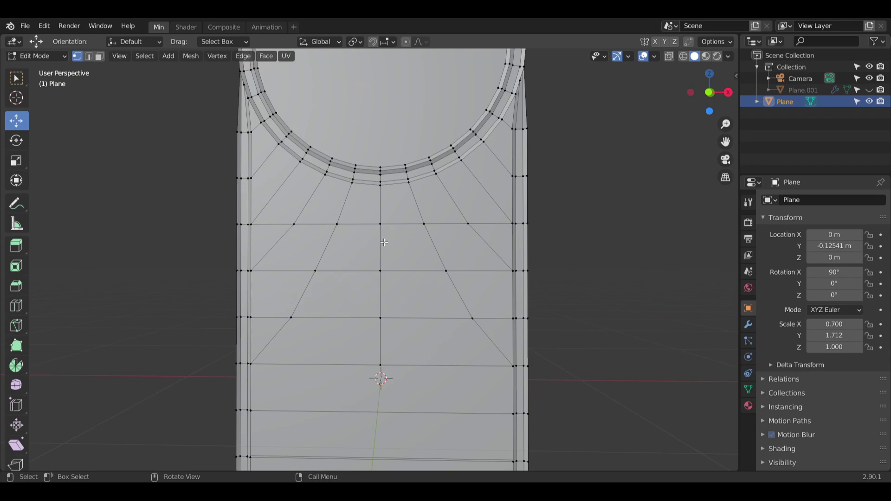
middle_click_drag(380, 236, 367, 186)
middle_click_drag(392, 239, 383, 248)
scroll(355, 284, "up", 4)
middle_click_drag(355, 284, 246, 208)
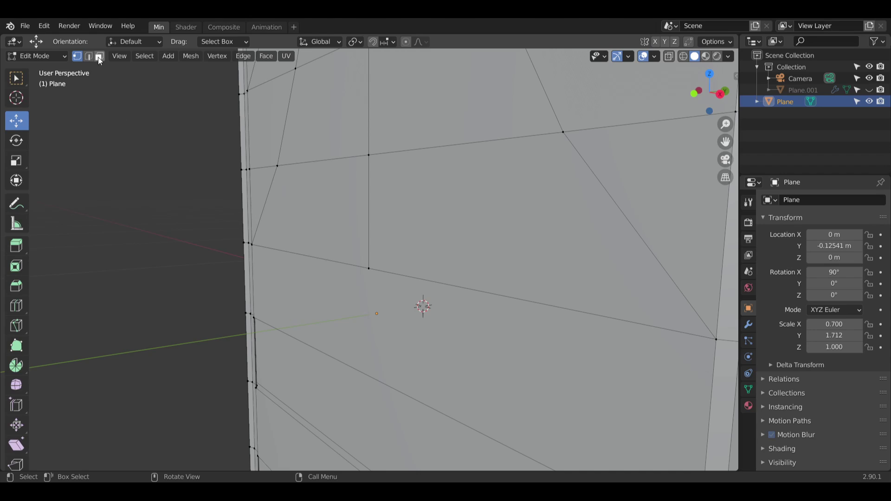
Step: Delete the leftover full-width face overlapping the quad row directly above the strip with the triangular ends
left_click(339, 136)
middle_click_drag(341, 137, 502, 164)
left_click(524, 220)
left_click(540, 201)
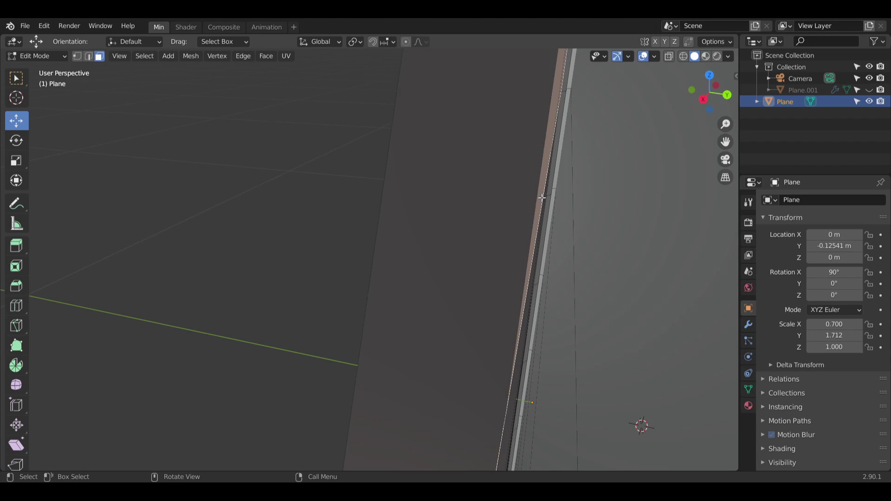
middle_click_drag(540, 201, 589, 194)
key("x")
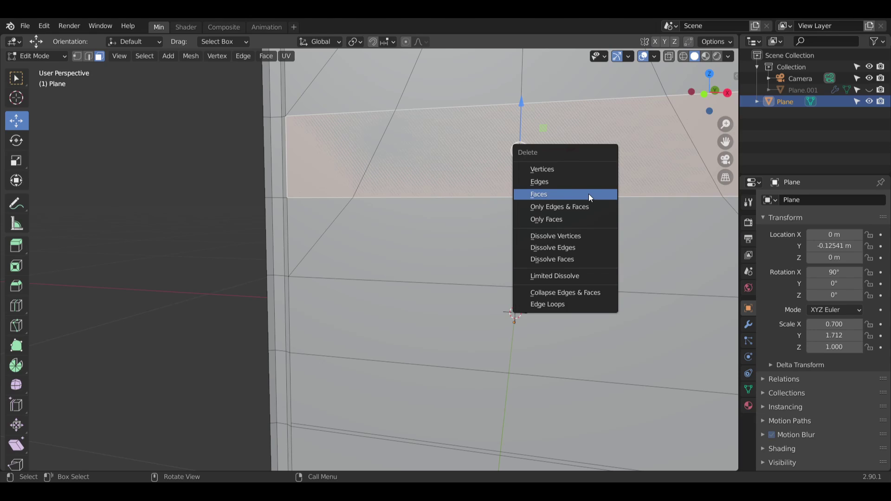
left_click(588, 194)
Step: Inspect the rebuilt rows and the individual full-width strip faces below them
middle_click_drag(644, 193, 400, 237)
scroll(478, 187, "down", 2)
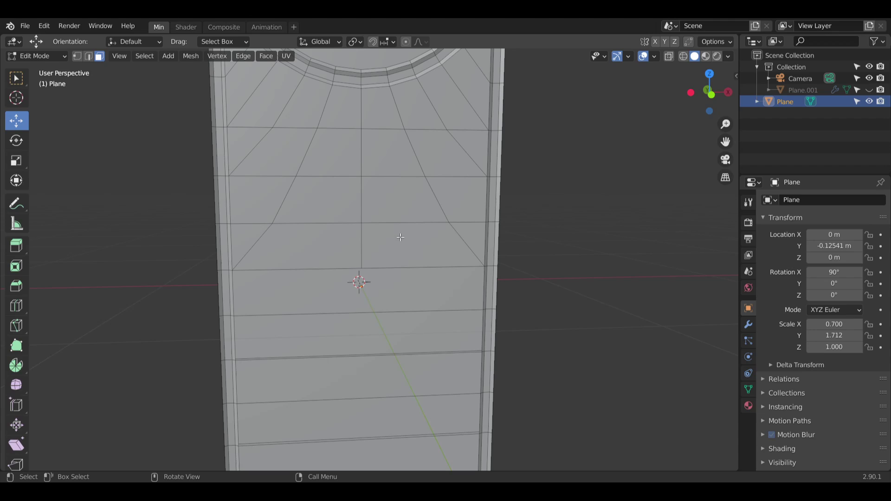
middle_click_drag(387, 171, 386, 210)
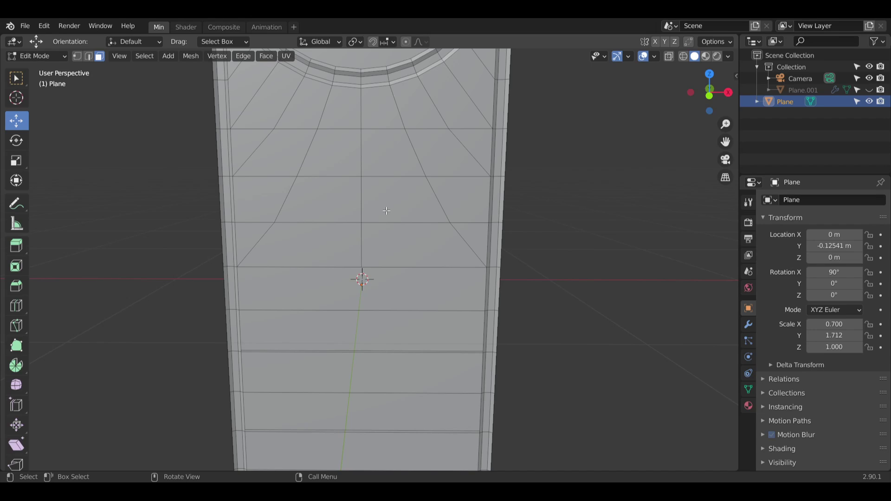
middle_click_drag(360, 279, 374, 163, "shift")
left_click(374, 165)
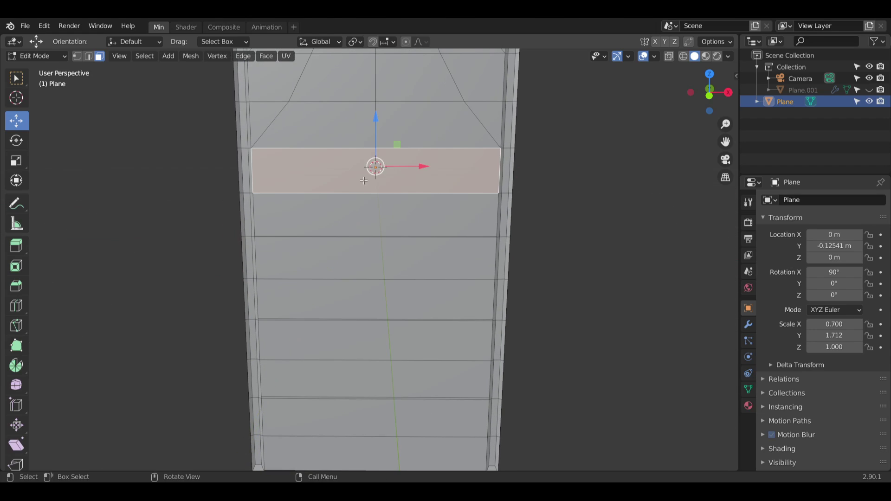
left_click(365, 228)
left_click(364, 266)
mouse_move(364, 265)
middle_mouse_down()
mouse_move(346, 276)
mouse_move(362, 268)
middle_mouse_up()
Step: Fill the second full-width row below the strip with the triangular ends using a quad from its four corner vertices
left_click(81, 61)
middle_click_drag(360, 209, 169, 233)
scroll(328, 210, "up", 4)
left_click(170, 223)
middle_click_drag(244, 166, 259, 170)
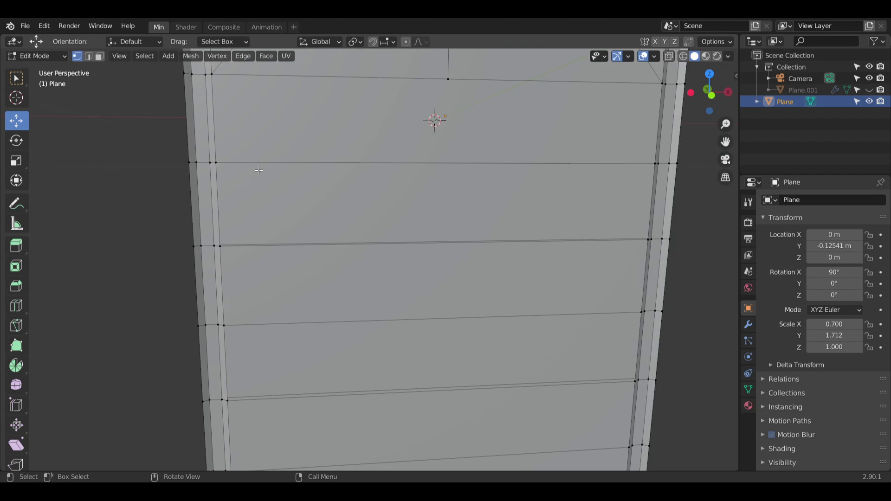
left_click(220, 246, "shift")
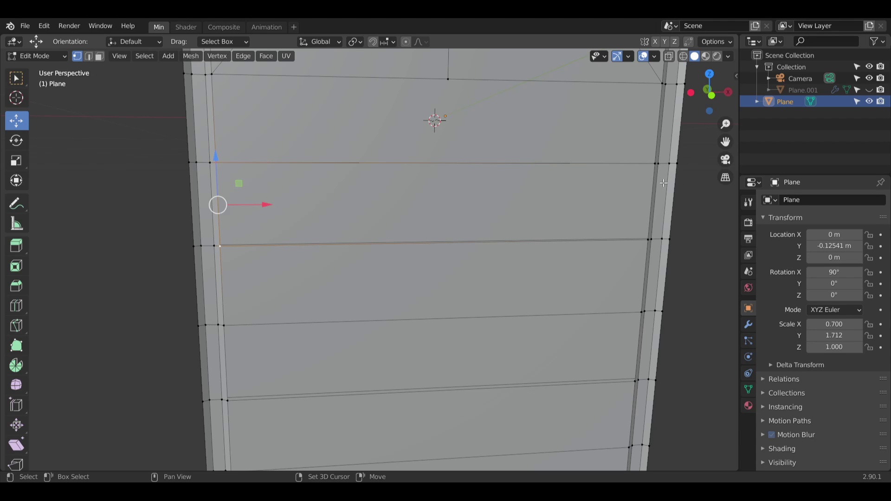
middle_click_drag(664, 183, 652, 167)
left_click(652, 163, "shift")
left_click(642, 238, "shift")
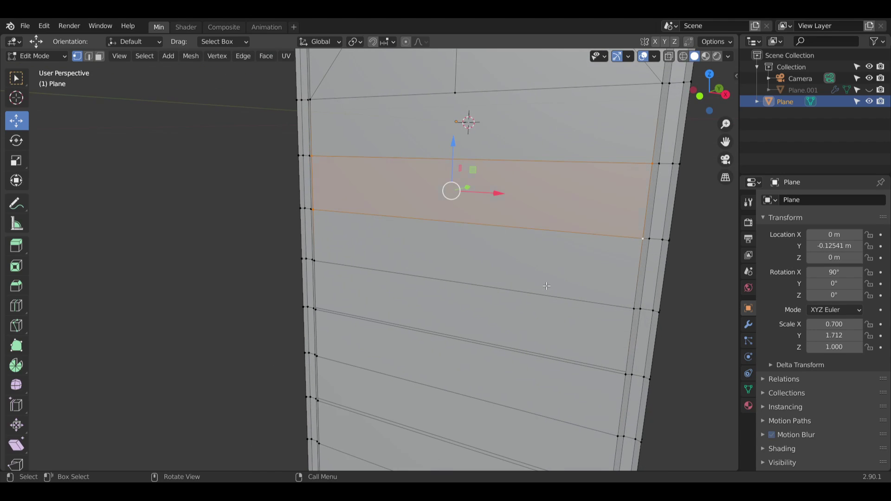
Step: Fill the fourth full-width row below the triangular-ended strip with a quad from its four corner vertices
left_click(421, 320)
scroll(309, 270, "up", 4)
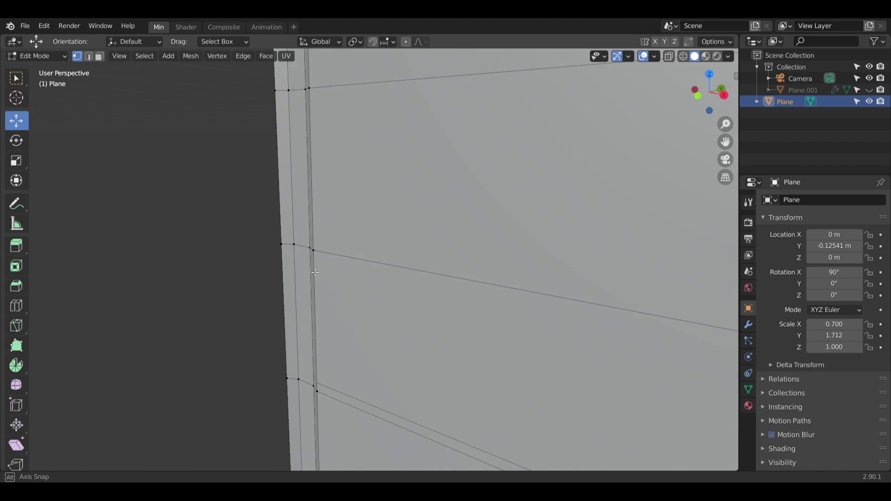
left_click(334, 264)
middle_click_drag(387, 297, 456, 335)
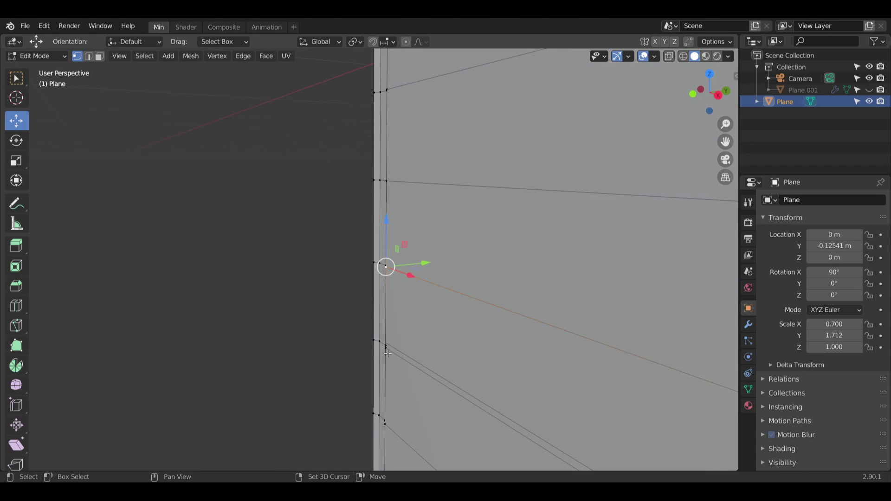
left_click(386, 347, "shift")
middle_click_drag(395, 349, 491, 362)
middle_click_drag(652, 338, 473, 278)
left_click(475, 423, "shift")
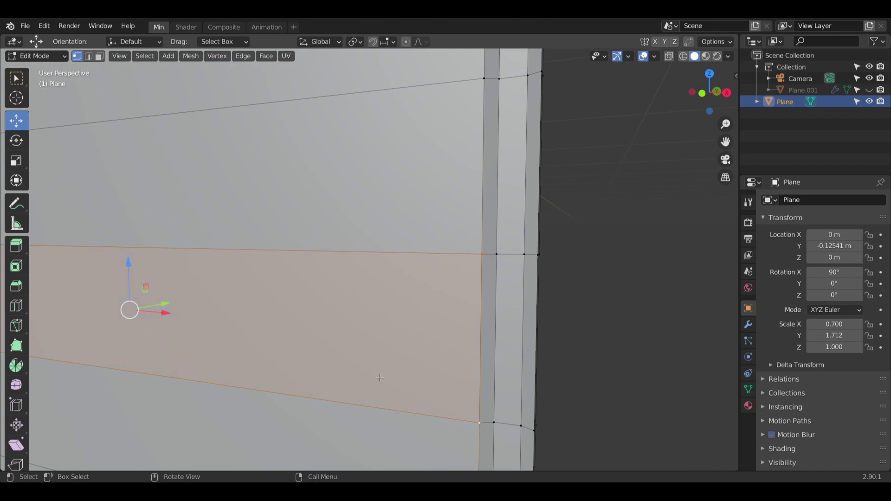
Step: Fill the third full-width row from the bottom edge with a quad spanning its left and right corner vertices
scroll(369, 350, "down", 6)
middle_click_drag(232, 371, 209, 261, "shift")
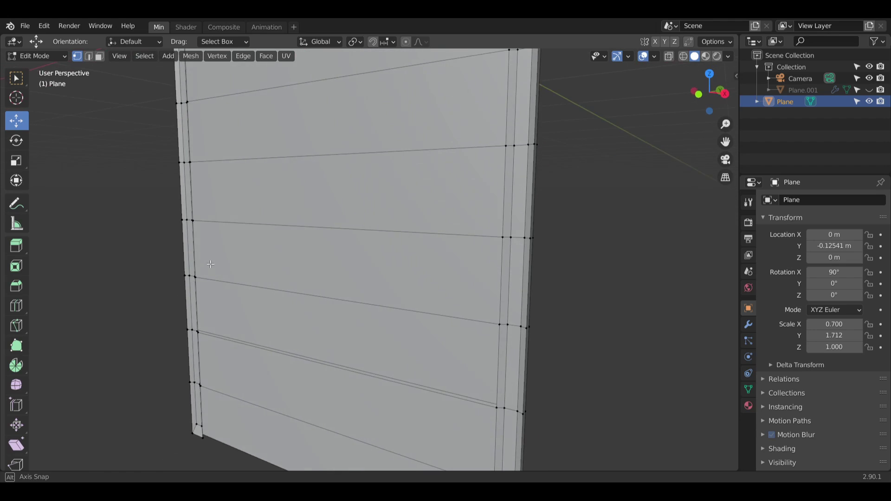
scroll(207, 261, "up", 6)
middle_click_drag(177, 309, 233, 290)
left_click(186, 432, "shift")
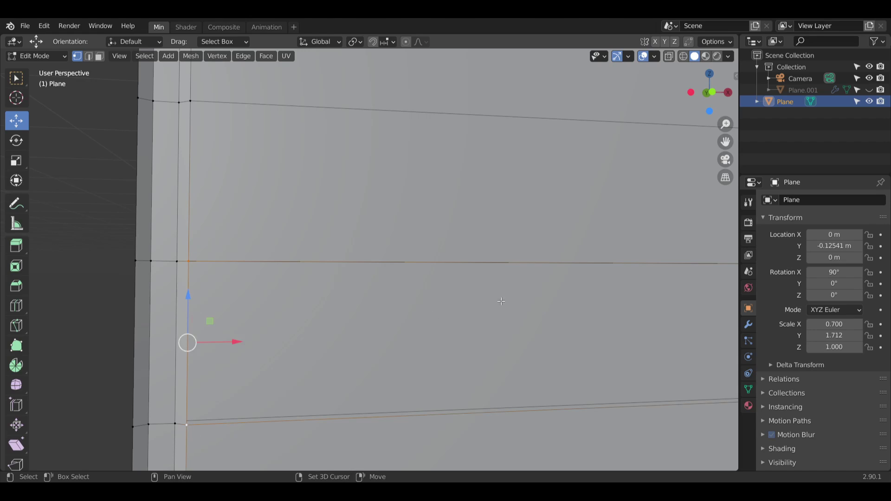
middle_click_drag(502, 300, 409, 312, "shift")
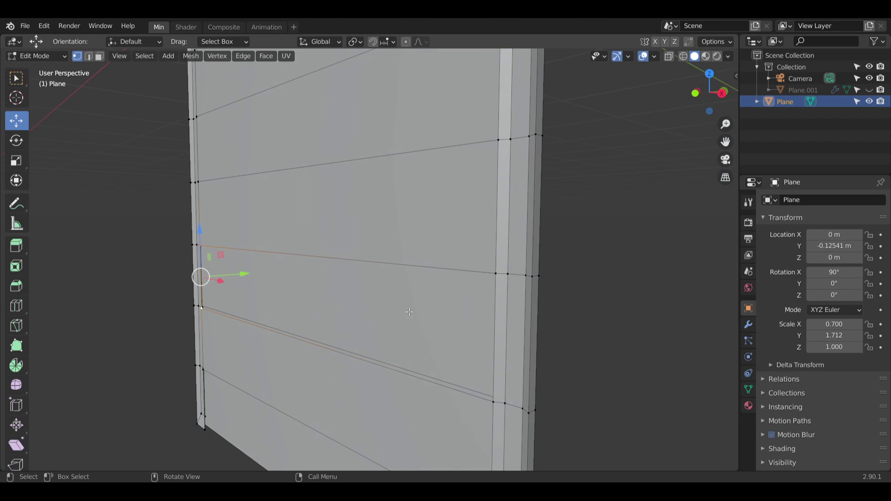
left_click(496, 274, "shift")
left_click(493, 403, "shift")
Step: Fill the bottommost full-width row with a quad from its four corner vertices, and clear the selection
middle_click_drag(355, 407, 195, 358)
left_click(179, 323, "shift")
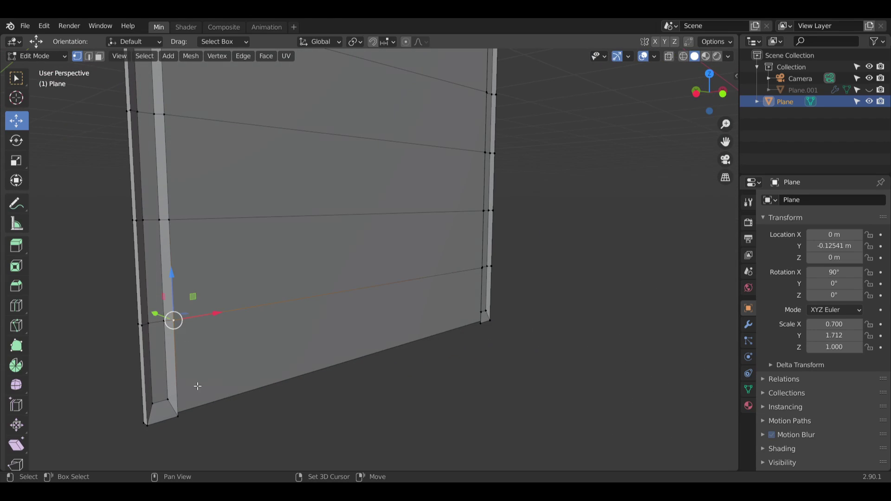
left_click(185, 420, "shift")
middle_click_drag(649, 336, 596, 340)
middle_click_drag(597, 340, 433, 337, "shift")
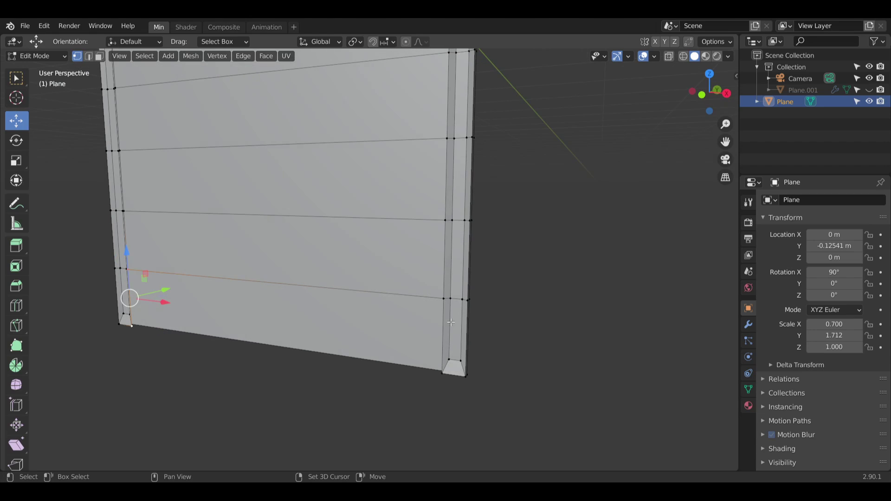
left_click(443, 305, "shift")
left_click(436, 376, "shift")
key("f")
middle_click_drag(320, 295, 355, 284)
key("alt+a")
Step: Select the eight full-width faces below the triangular-ended strip and add a single vertical loop cut down their middle
middle_click_drag(342, 225, 406, 370, "shift")
scroll(366, 178, "down", 6)
middle_click_drag(367, 177, 335, 184)
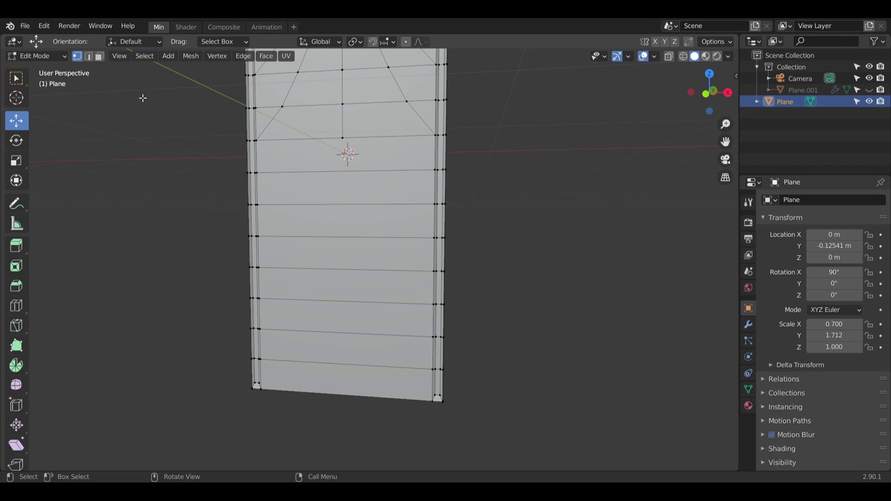
left_click(341, 155, "shift")
left_click(343, 190, "shift")
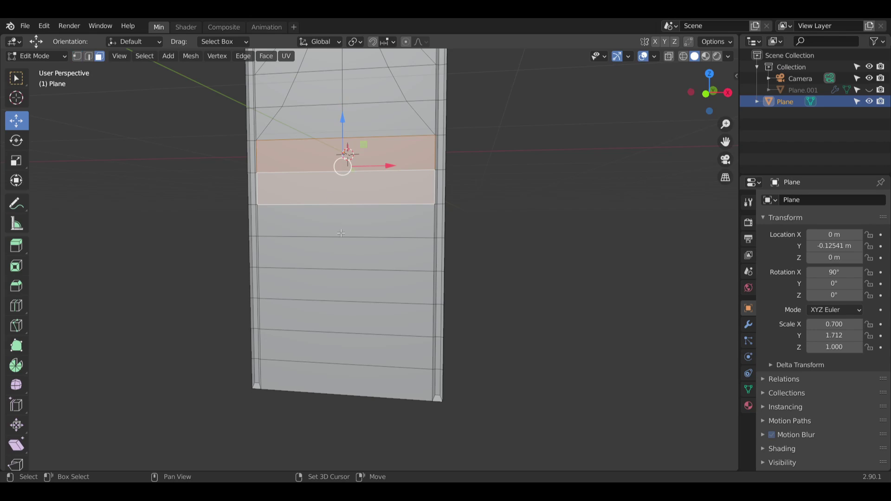
left_click(344, 225, "shift")
left_click(345, 260, "shift")
left_click(351, 290, "shift")
left_click(351, 316, "shift")
left_click(349, 345, "shift")
left_click(347, 380, "shift")
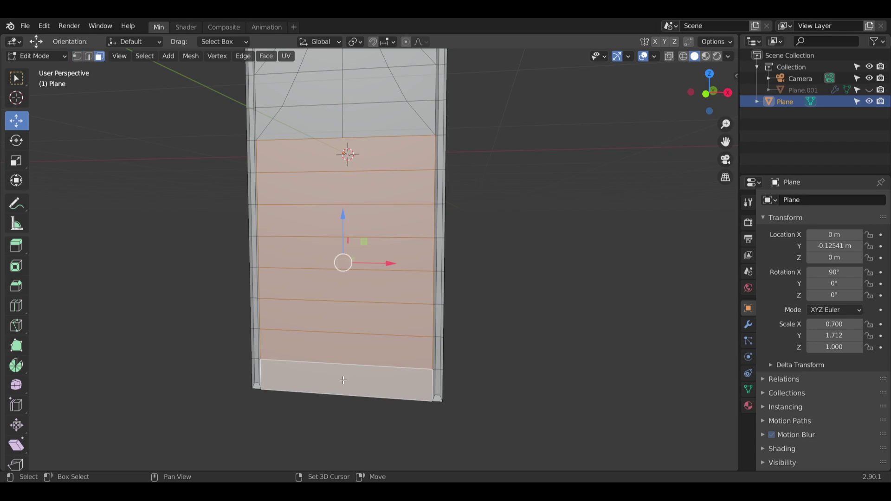
left_click(17, 305)
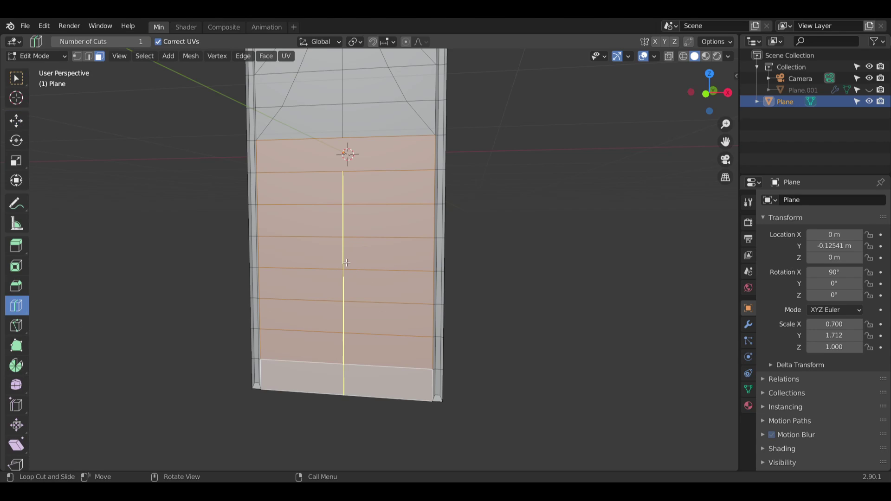
left_click(346, 263)
scroll(351, 212, "up", 5)
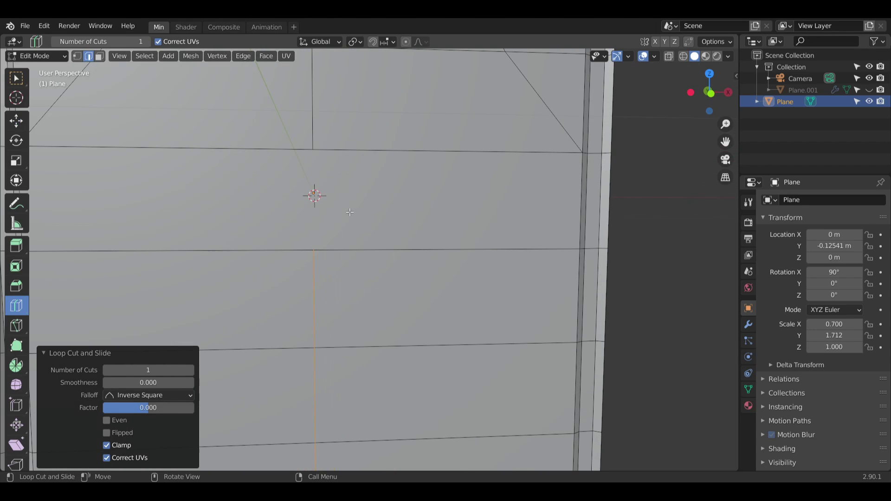
middle_click_drag(350, 212, 342, 195)
Step: Delete the uncut full-width face between the triangular-ended strip and the rows split by the centre loop cut
key("3")
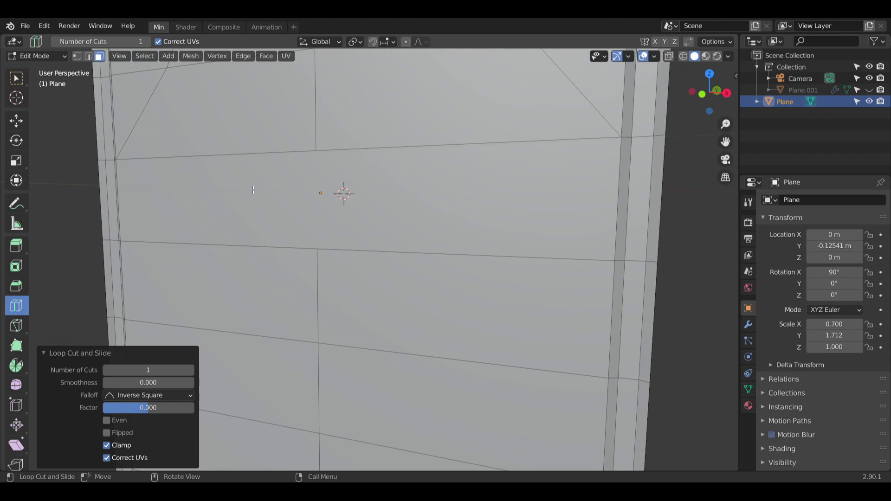
left_click(16, 78)
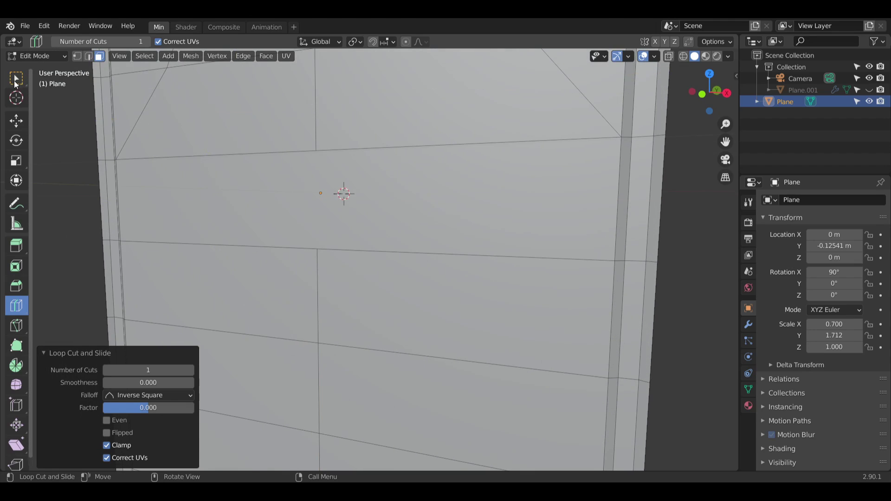
left_click(294, 210)
left_click(294, 210, "shift")
left_click(294, 210)
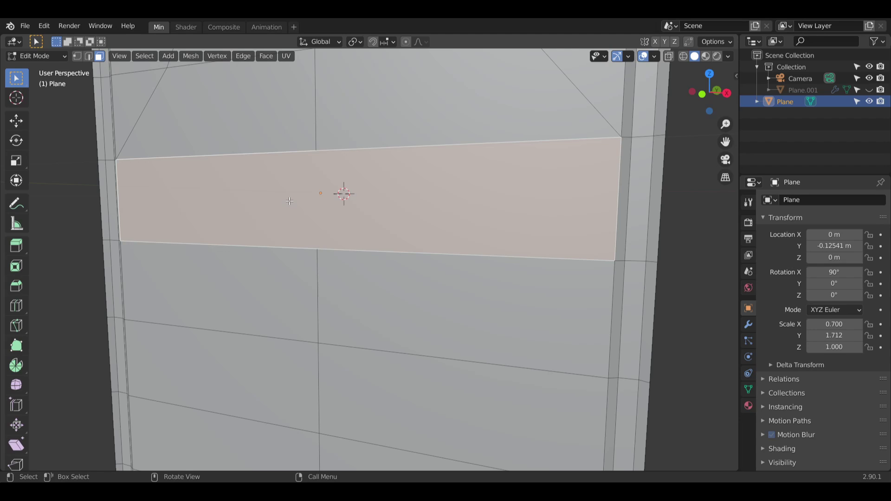
key("x")
left_click(289, 201)
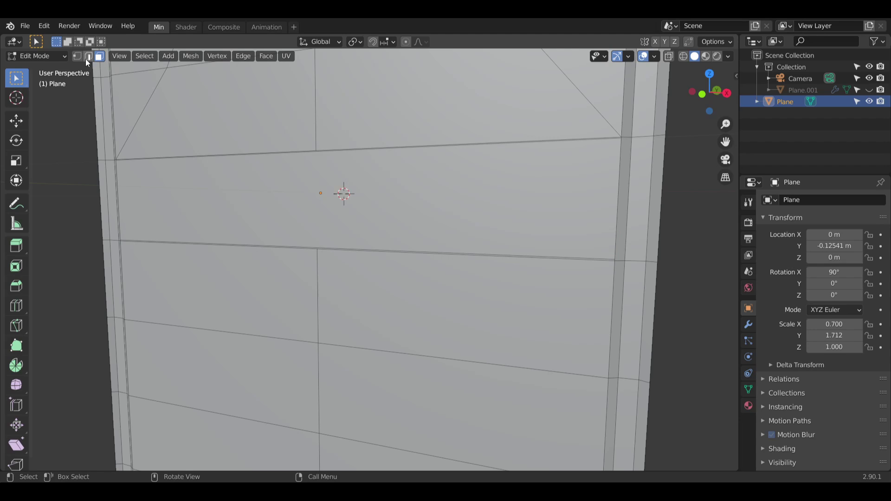
Step: Fill the opened row with a left and a right quad that meet between its upper and lower centre vertices
mouse_move(159, 157)
middle_mouse_down()
mouse_move(188, 157)
mouse_move(176, 158)
middle_mouse_up()
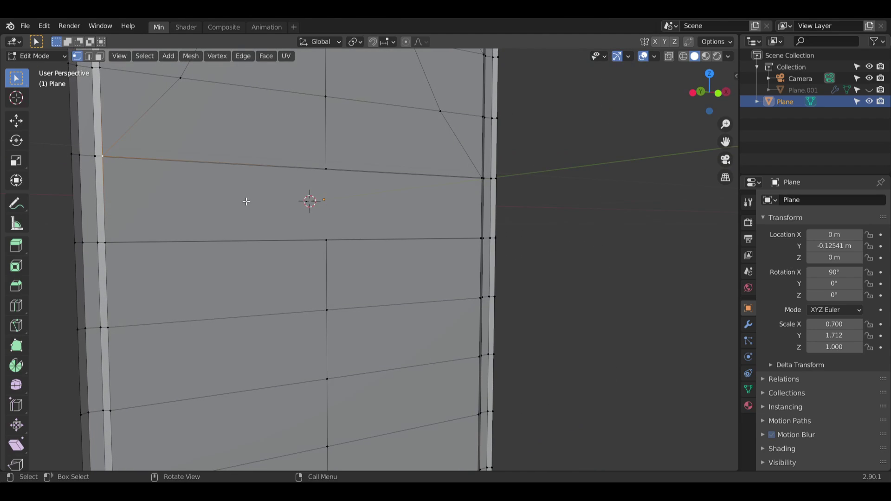
left_click(318, 173, "shift")
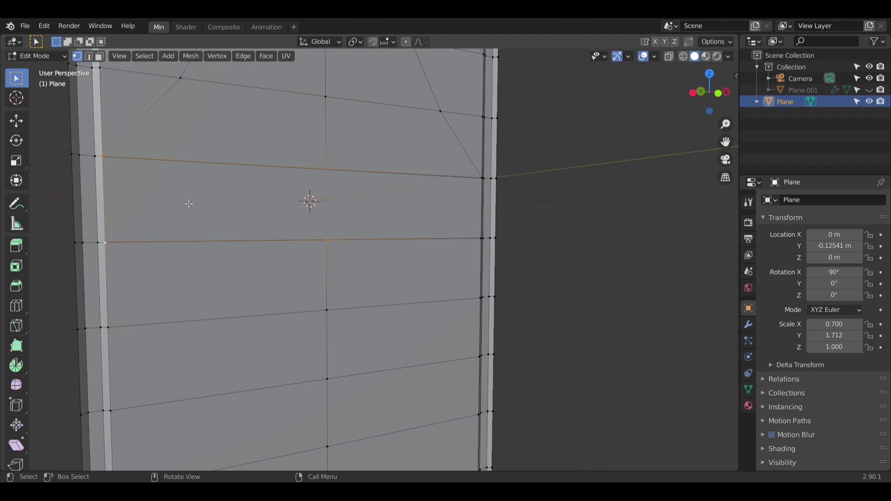
key("alt+a")
middle_click_drag(482, 188, 473, 177)
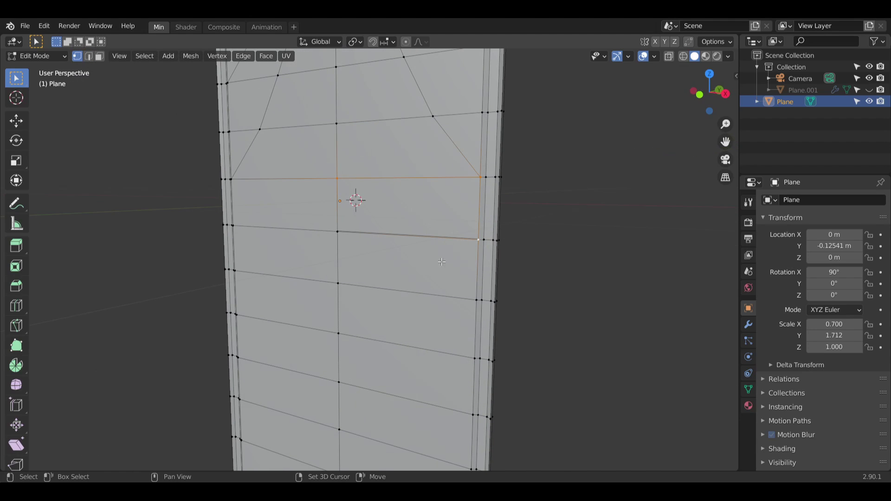
left_click(335, 241, "shift")
middle_click_drag(370, 237, 397, 208)
scroll(399, 213, "down", 5)
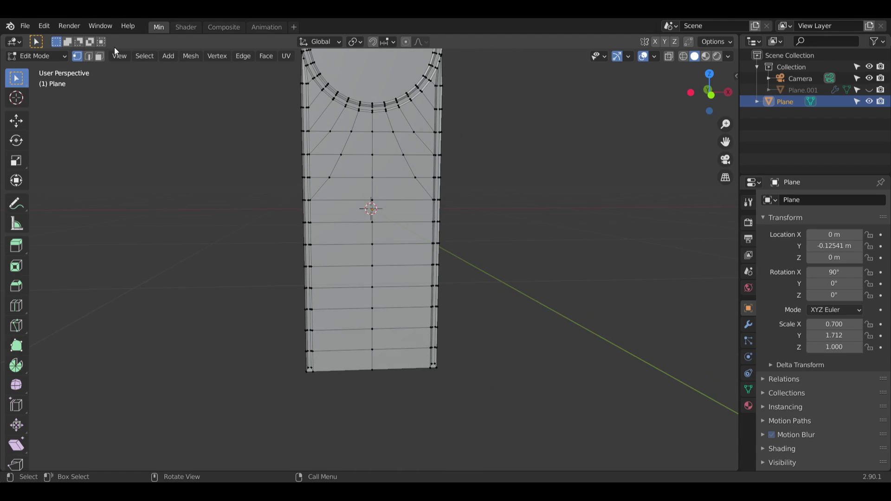
Step: Select the column of faces just left of the centre line from the ring to the bottom edge and add a vertical loop cut through it
left_click(99, 57)
left_click(366, 126, "shift")
left_click(354, 176, "shift")
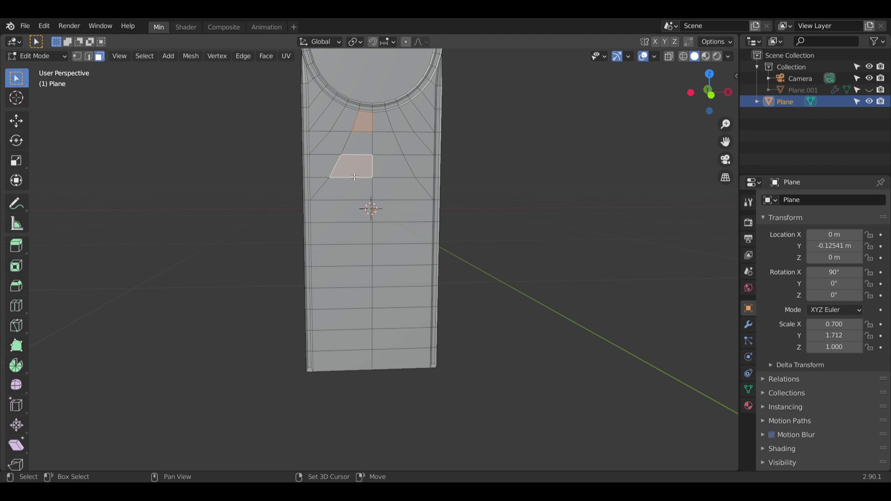
left_click(343, 190, "ctrl")
left_click(344, 223, "ctrl")
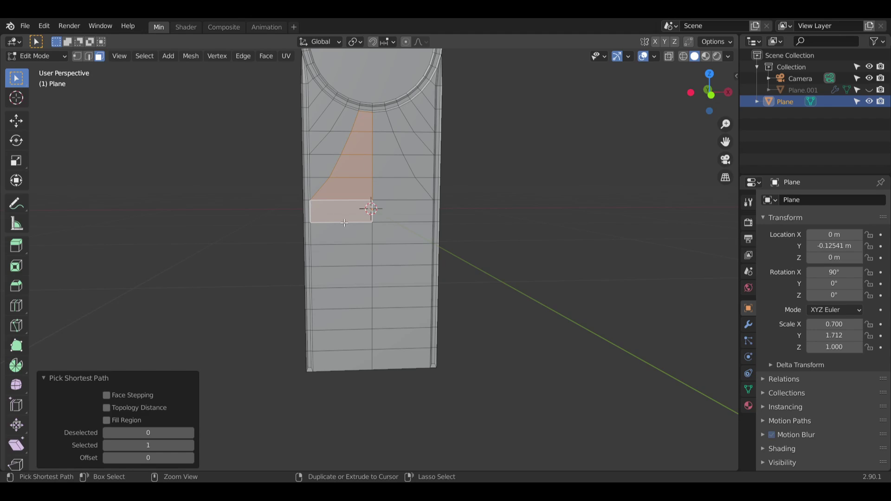
left_click(347, 234, "ctrl")
left_click(349, 259, "ctrl")
left_click(349, 272, "ctrl")
left_click(352, 301, "ctrl")
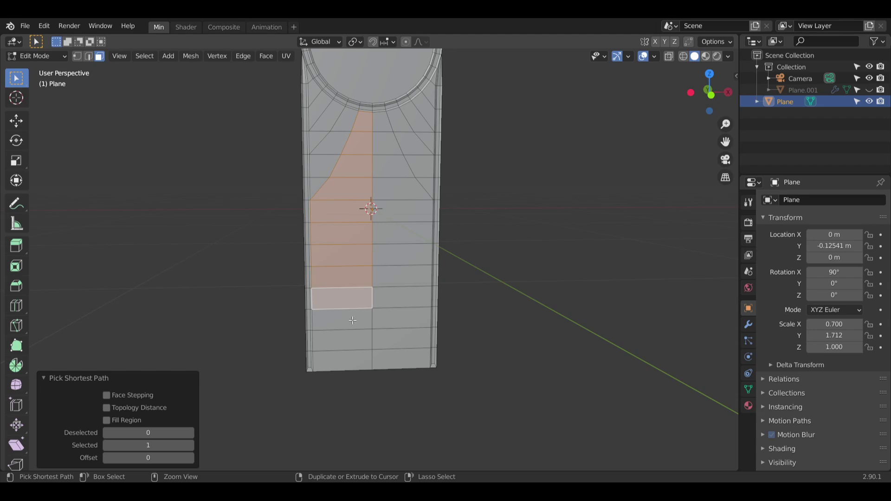
left_click(353, 320, "ctrl")
left_click(352, 341, "ctrl")
left_click(350, 343, "ctrl")
left_click(348, 363, "ctrl")
left_click(357, 343, "ctrl")
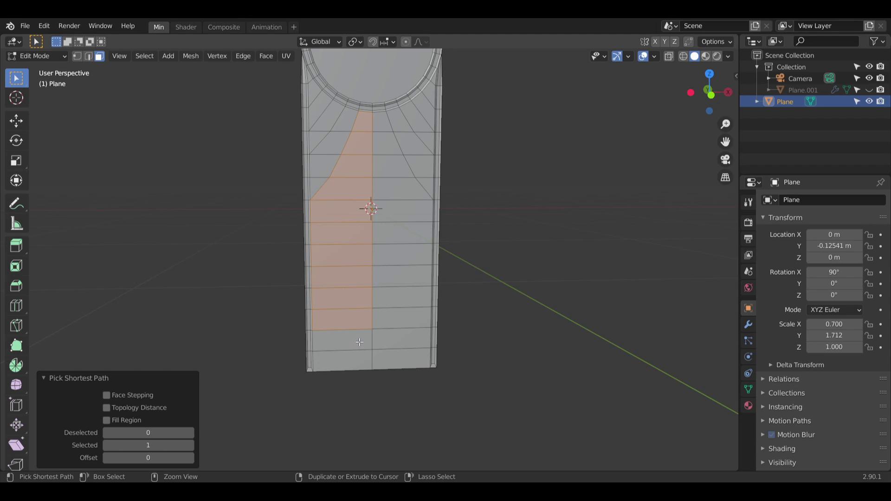
left_click(358, 342, "ctrl")
left_click(361, 358, "ctrl")
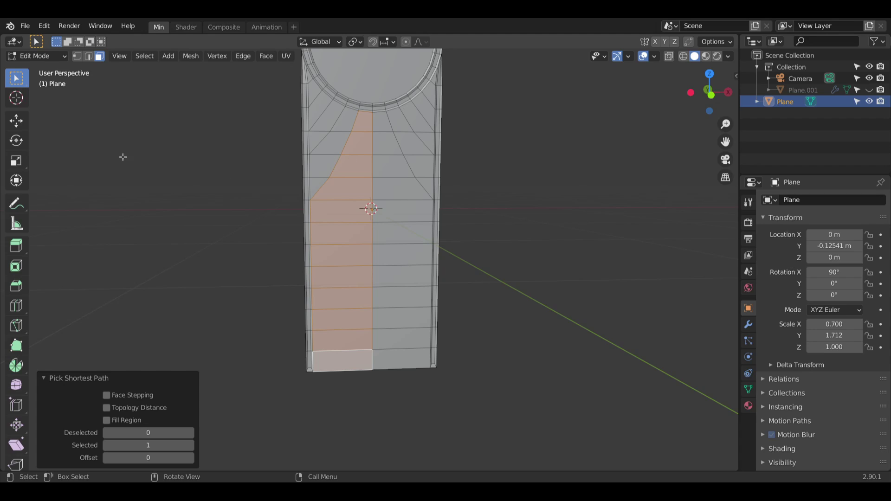
left_click(17, 306)
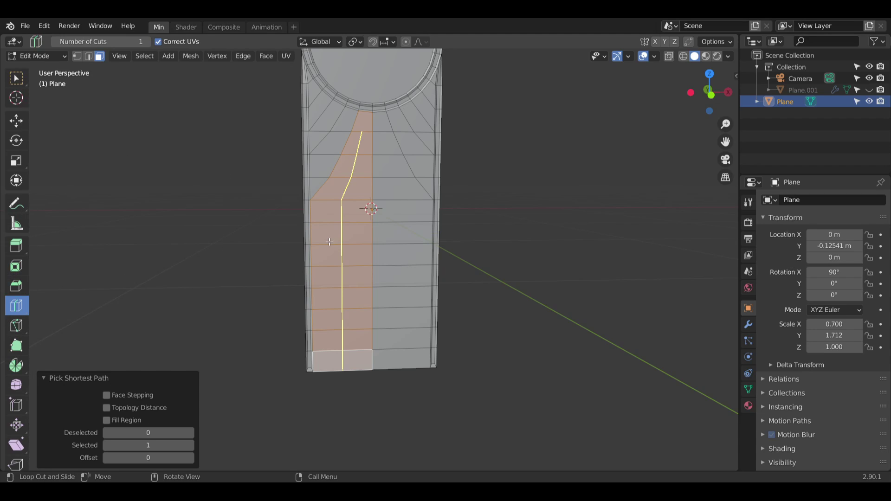
left_click(351, 263)
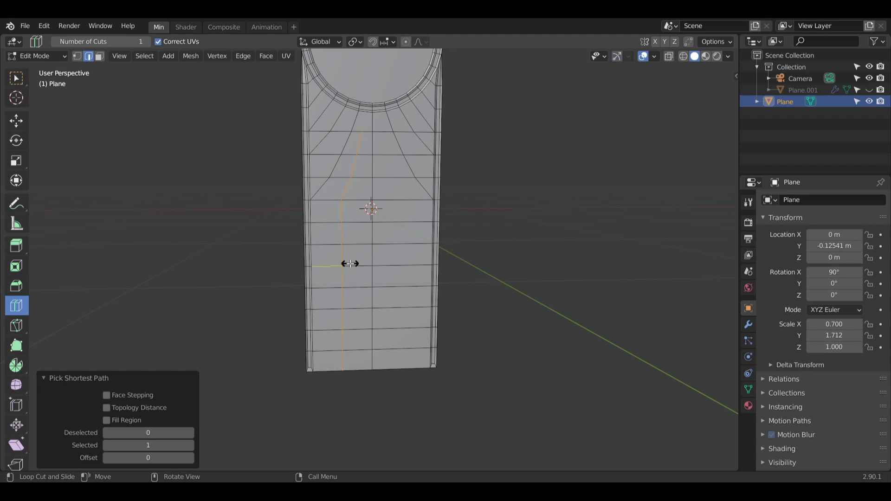
Step: Add a matching vertical loop cut through the column of faces just right of the centre line
middle_click_drag(404, 193, 402, 194)
left_click(401, 194)
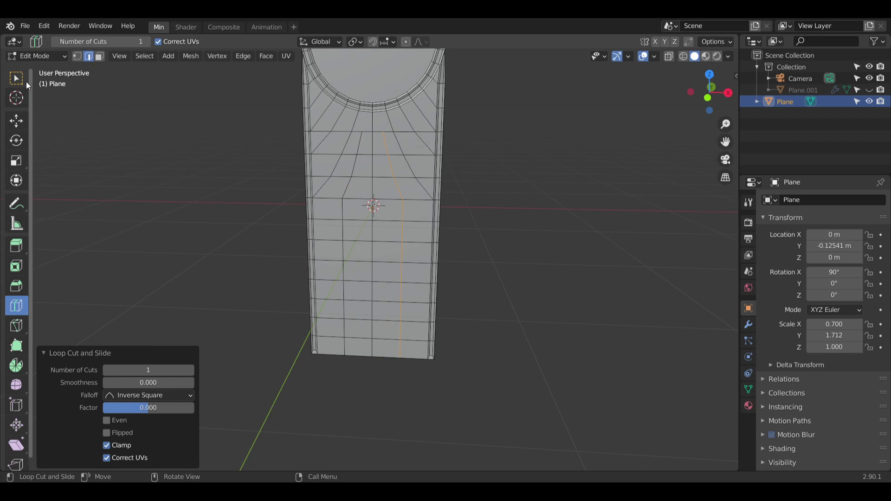
left_click(16, 78)
Step: Subdivide the ring's lower outer edge segment just left of the centre line with one cut
scroll(391, 101, "up", 3)
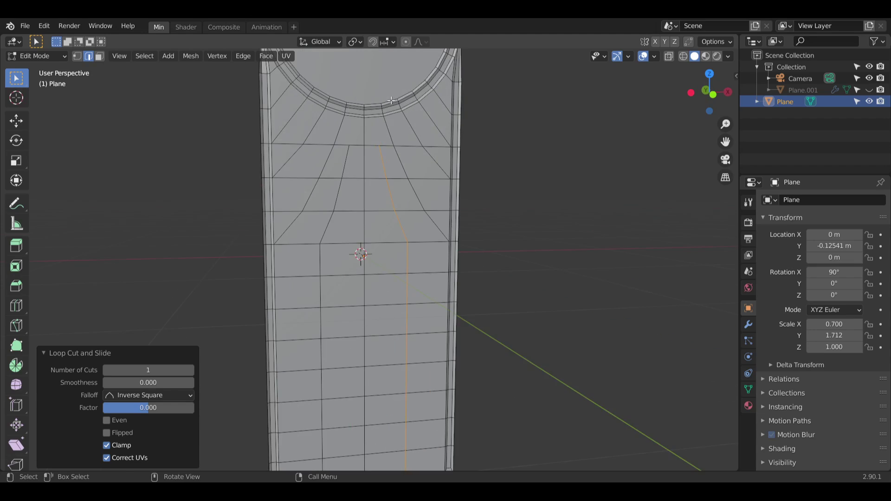
scroll(391, 100, "up", 6)
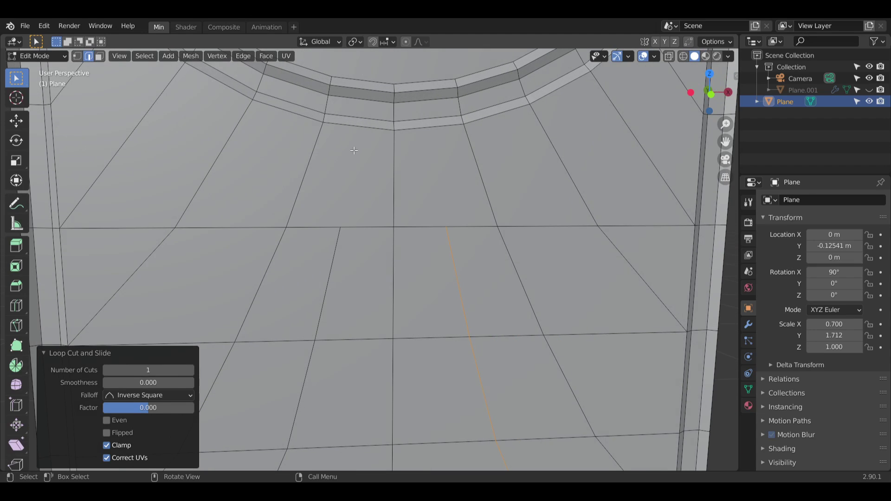
left_click(358, 130)
key("ctrl+e")
key("d")
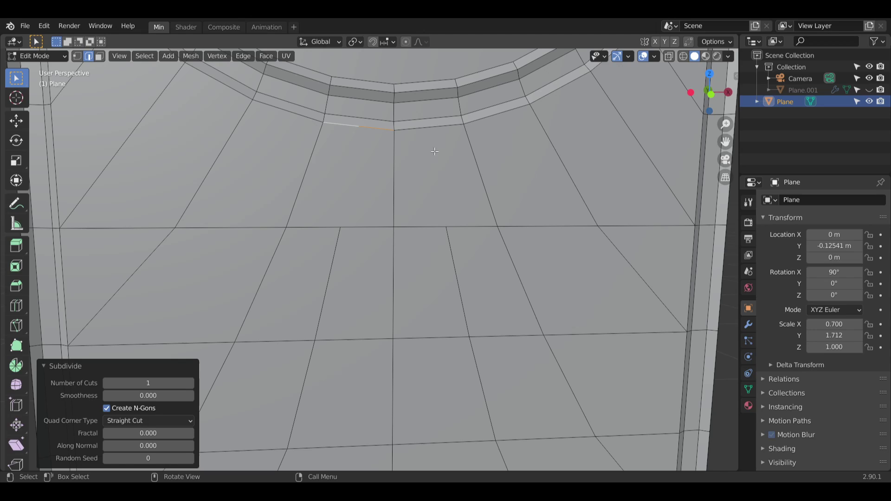
Step: Subdivide the ring's lower outer edge segment just right of the centre line with one cut
left_click(432, 129)
key("shift+r")
left_click(439, 180)
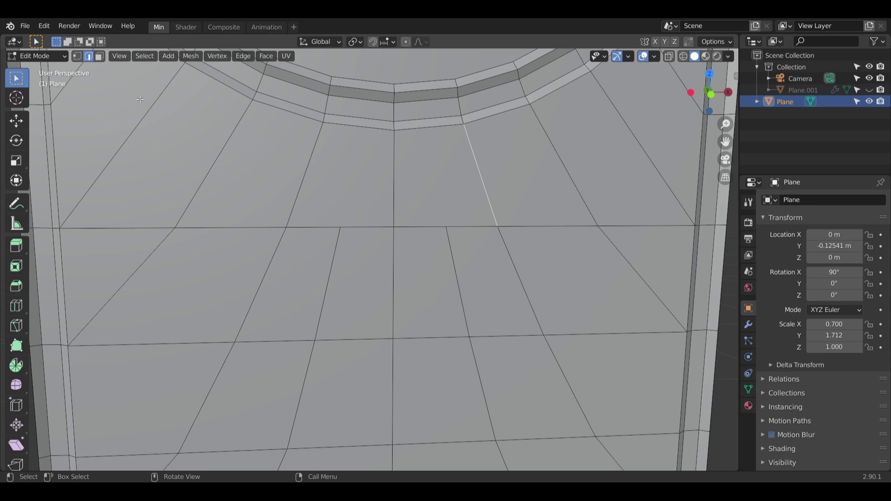
Step: Delete the two faces directly beneath the ring on either side of the centre line
left_click(100, 58)
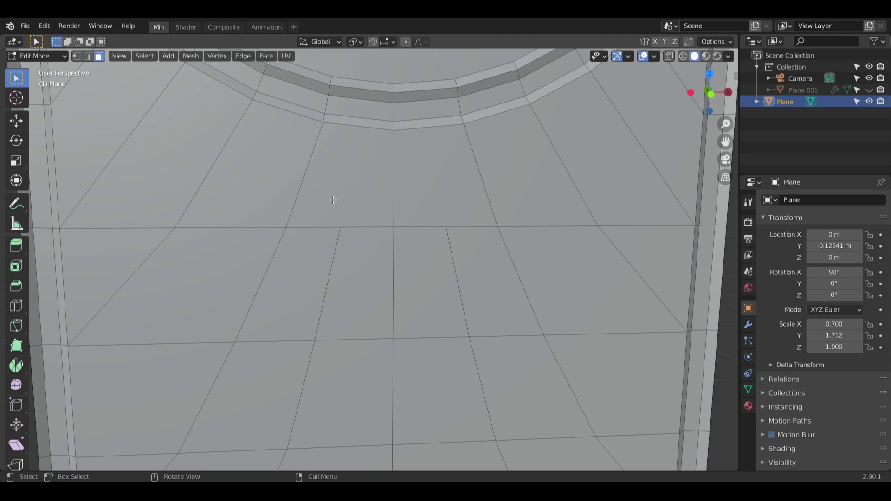
left_click(330, 198)
left_click(483, 193, "shift")
key("x")
left_click(453, 164)
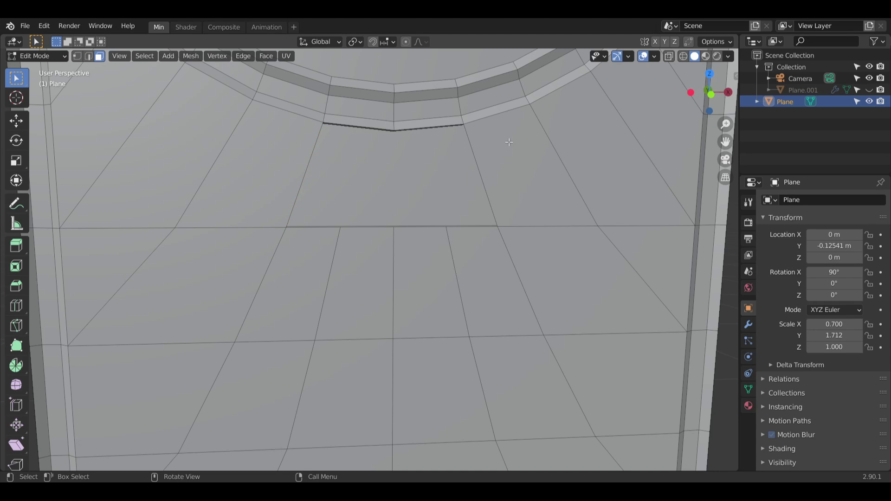
Step: Fill the left half of the gap beneath the ring with two quads that use the subdivided vertices
middle_click_drag(420, 146, 329, 135)
left_click(79, 56)
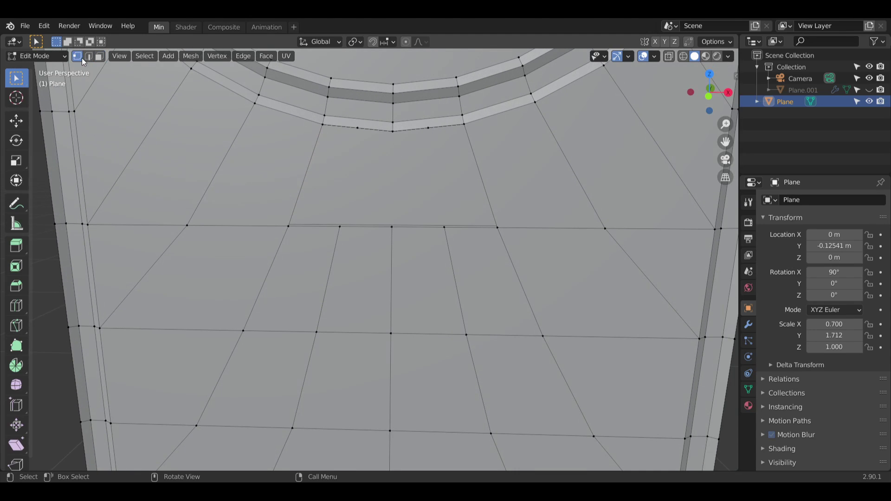
left_click(323, 125)
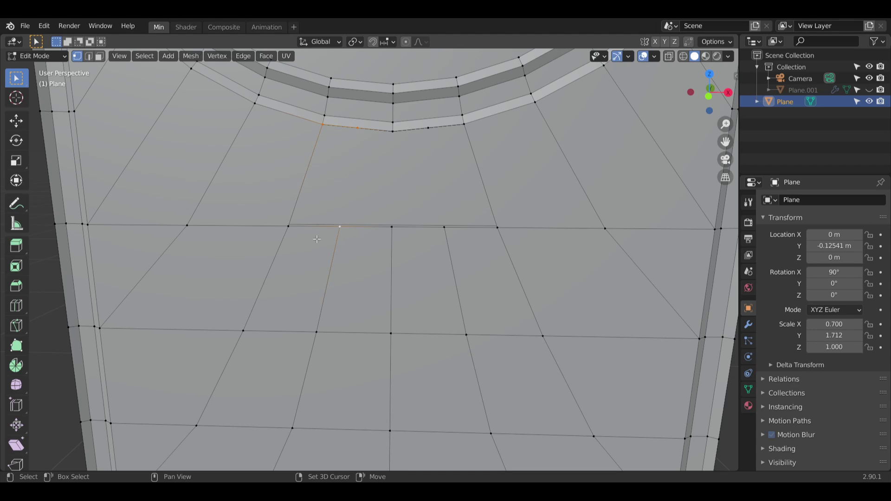
key("f")
left_click(396, 143, "shift")
left_click(345, 230, "shift")
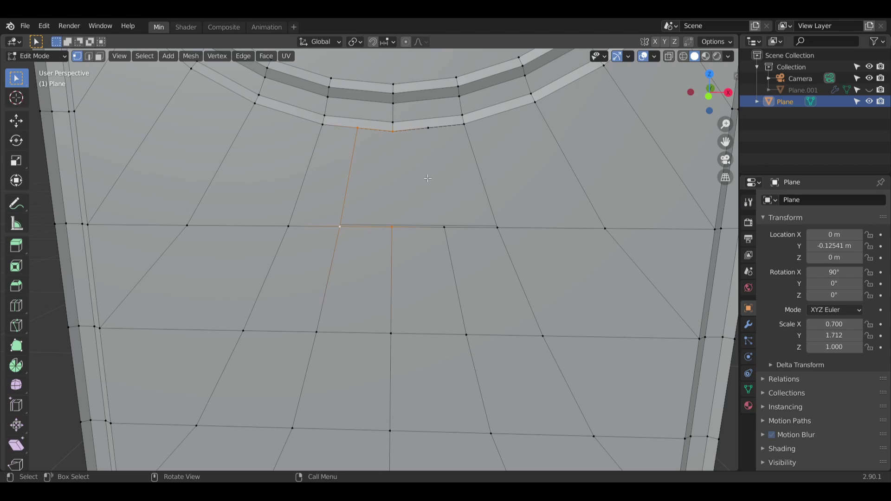
Step: Fill the right half of the gap beneath the ring with two matching quads
left_click(425, 133)
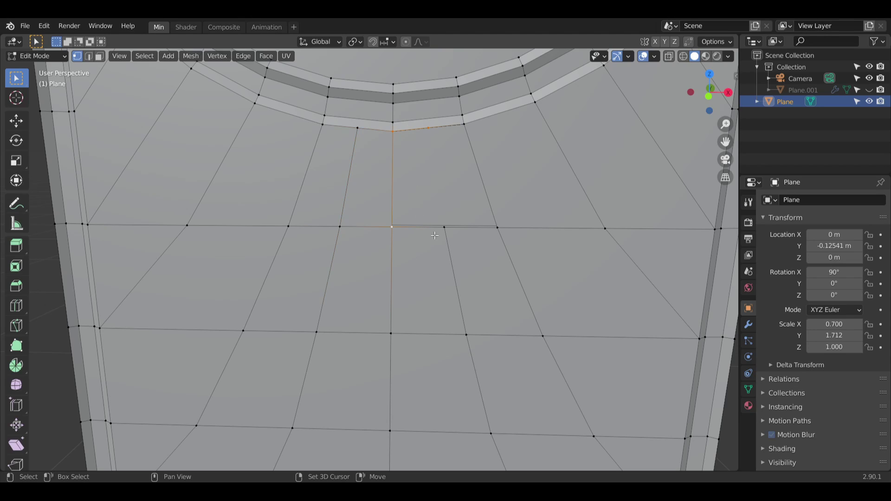
key("j")
left_click(500, 224, "shift")
Step: Unhide the Plane.001 object so the arched frame shows around the panel
scroll(449, 227, "down", 10)
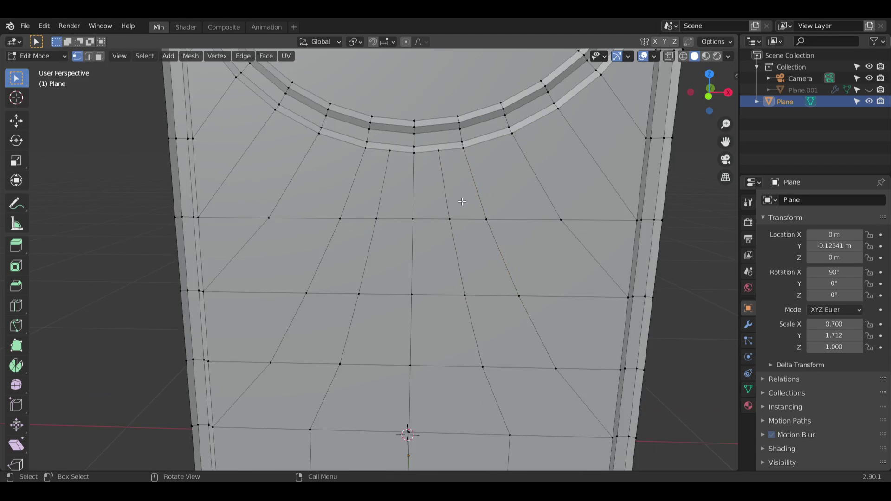
middle_click_drag(448, 227, 432, 242)
middle_click_drag(432, 241, 372, 253)
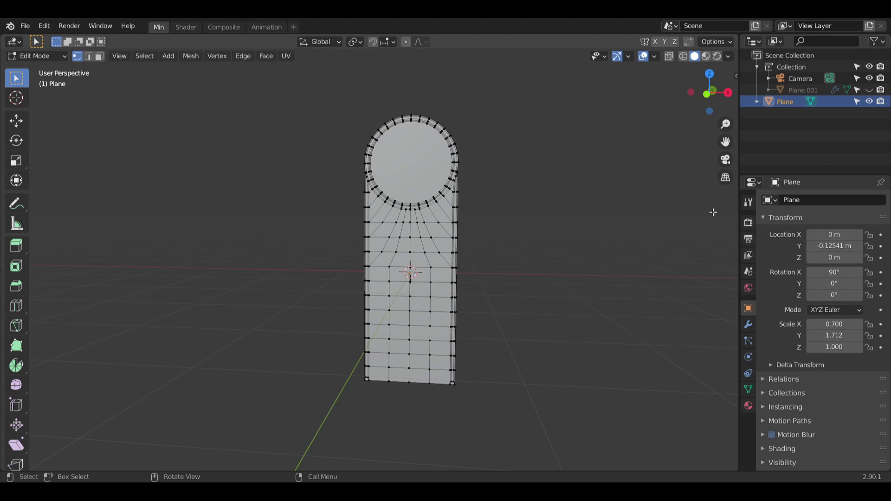
left_click(869, 90)
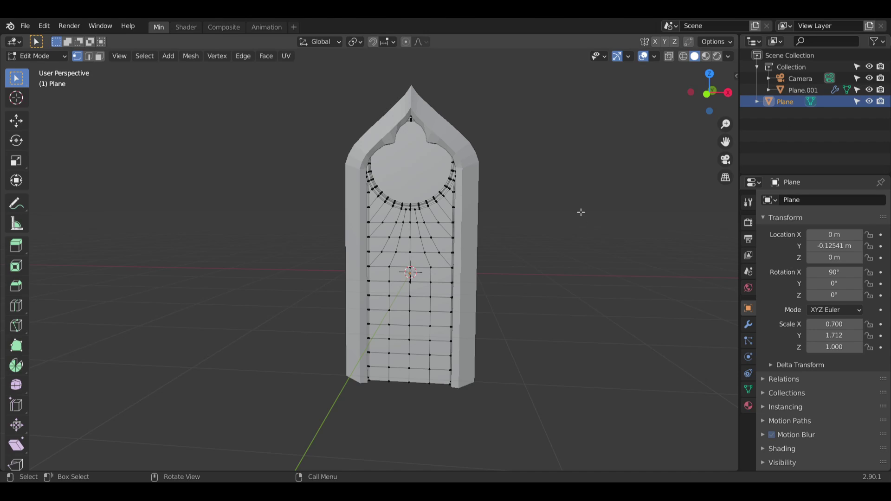
middle_click_drag(580, 212, 597, 209)
scroll(389, 182, "up", 5)
middle_click_drag(436, 135, 394, 167, "shift")
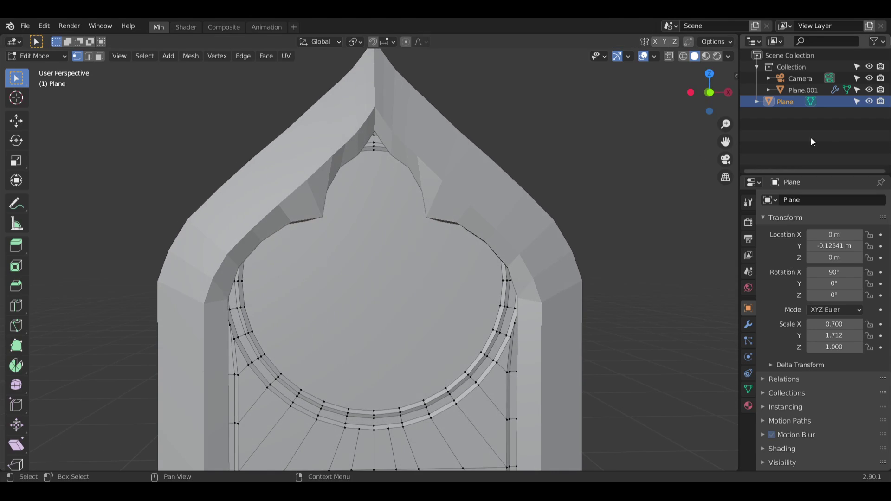
Step: Rename the Plane.001 object as Window and the Plane object as Glass
double_click(811, 90)
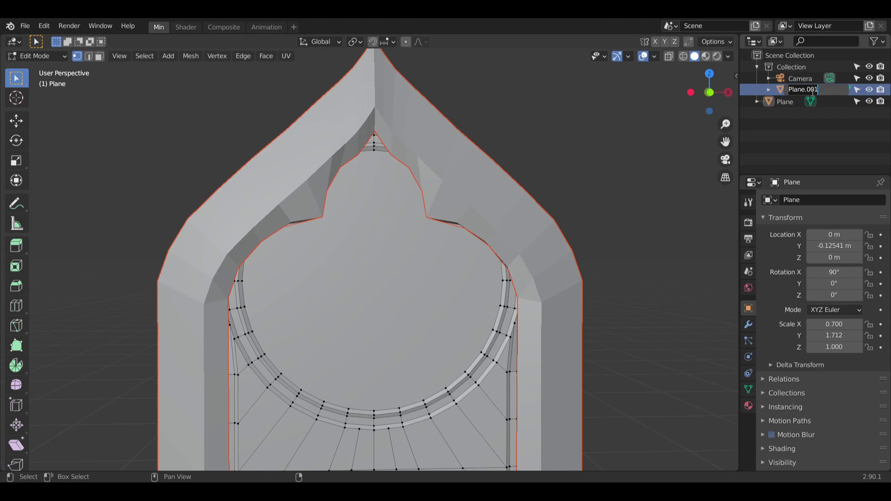
key("Return")
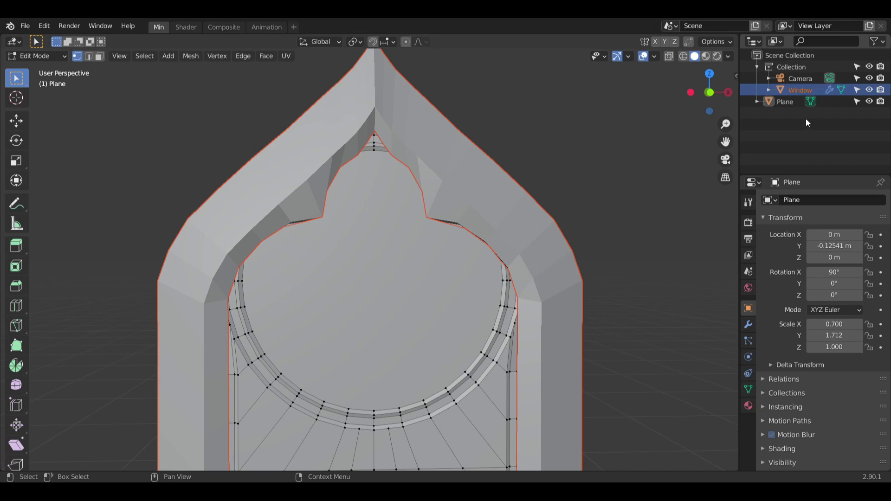
double_click(788, 100)
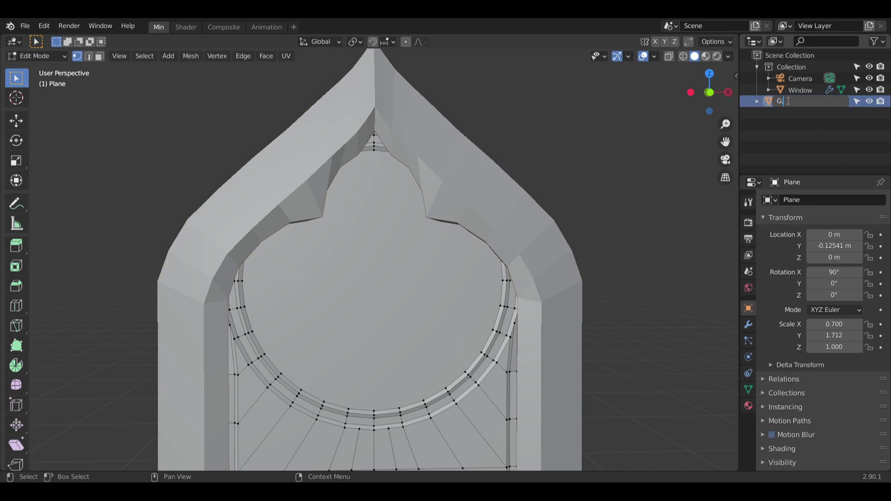
type("Glass")
key("Return")
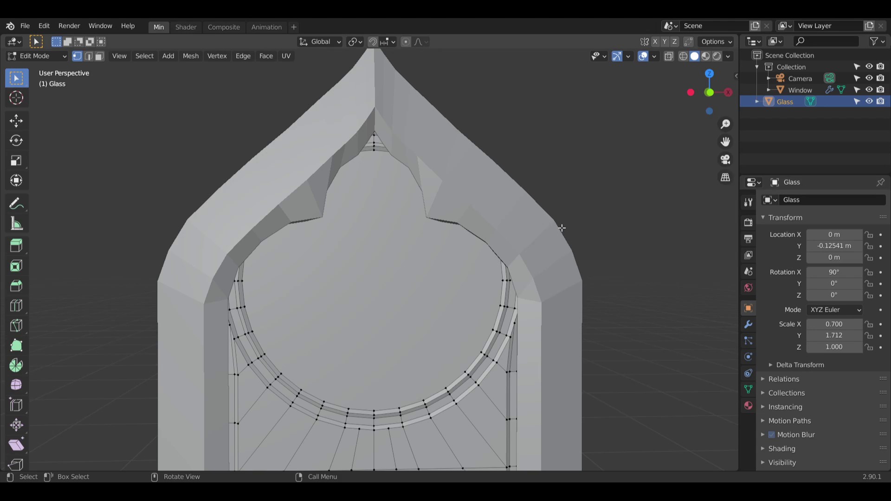
Step: Examine how the glass panel and its ring sit inside the arched window frame
middle_click_drag(562, 228, 574, 246)
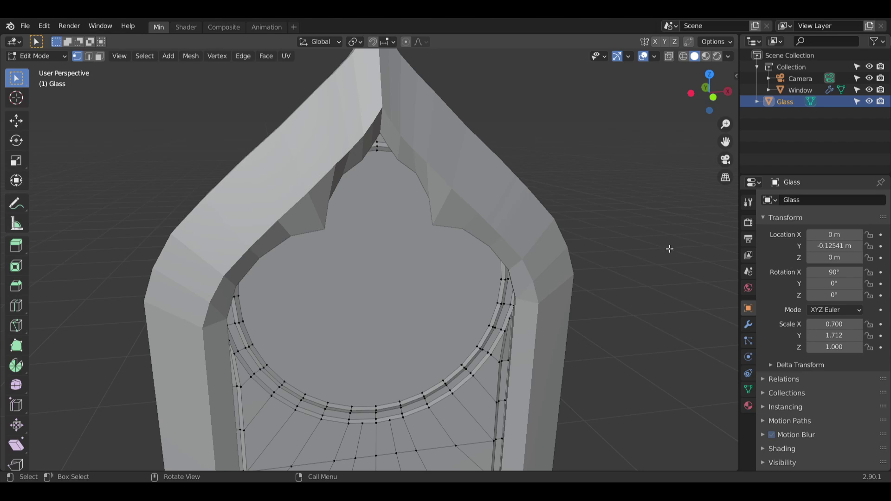
middle_click_drag(584, 291, 558, 289)
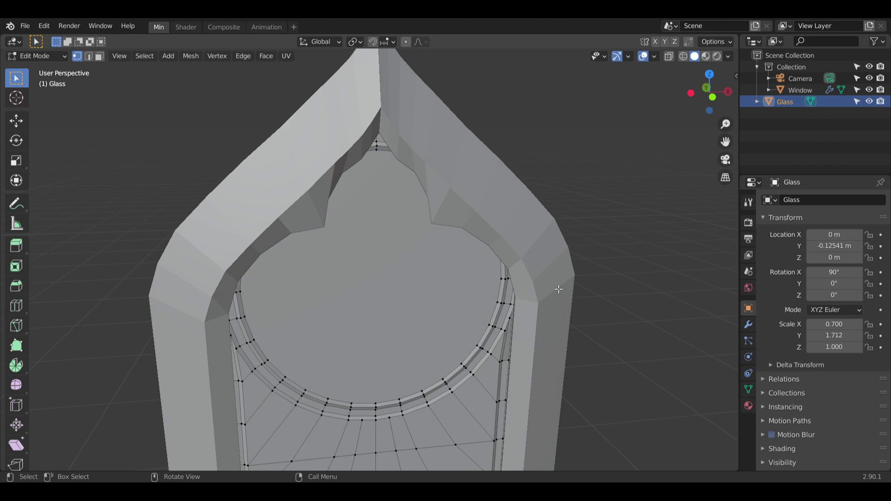
scroll(516, 349, "down", 2)
middle_click_drag(516, 349, 518, 293)
scroll(462, 302, "up", 6)
scroll(531, 269, "down", 4)
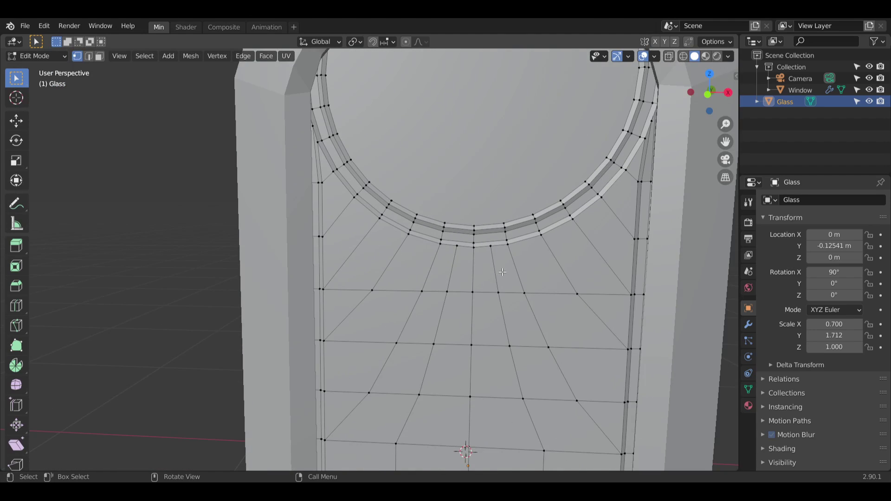
middle_click_drag(524, 245, 426, 184, "shift")
middle_click_drag(261, 161, 220, 132)
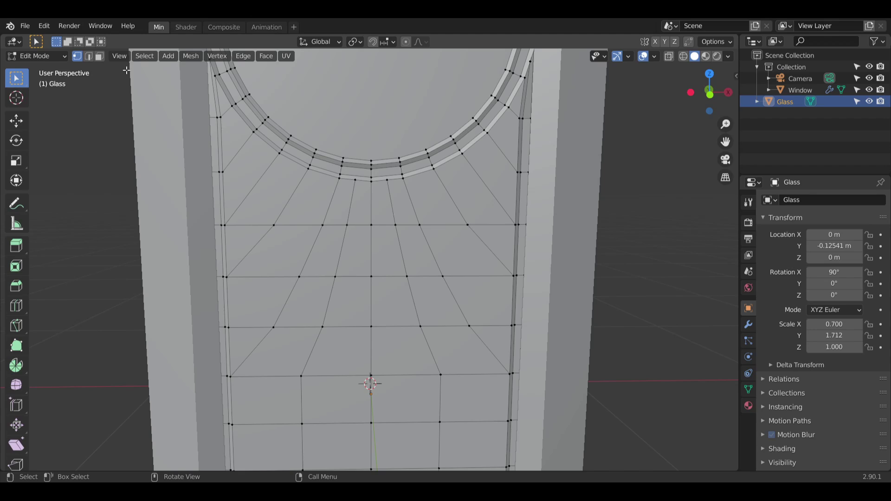
Step: Select all the panel faces bordering the ring's lower outer edge, from the left side around to the right side
middle_click_drag(153, 116, 154, 168, "shift")
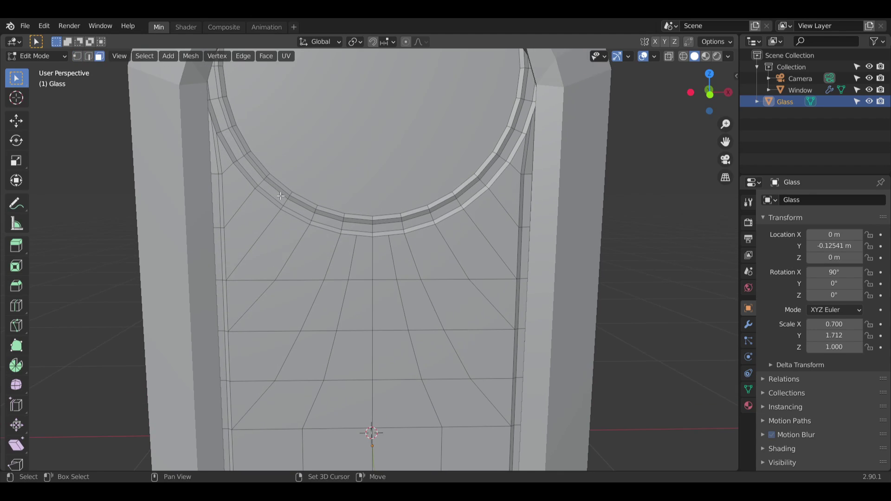
left_click(225, 160, "shift")
left_click(235, 189, "shift")
left_click(252, 220, "shift")
left_click(279, 240, "shift")
left_click(298, 241, "shift")
left_click(281, 248, "shift")
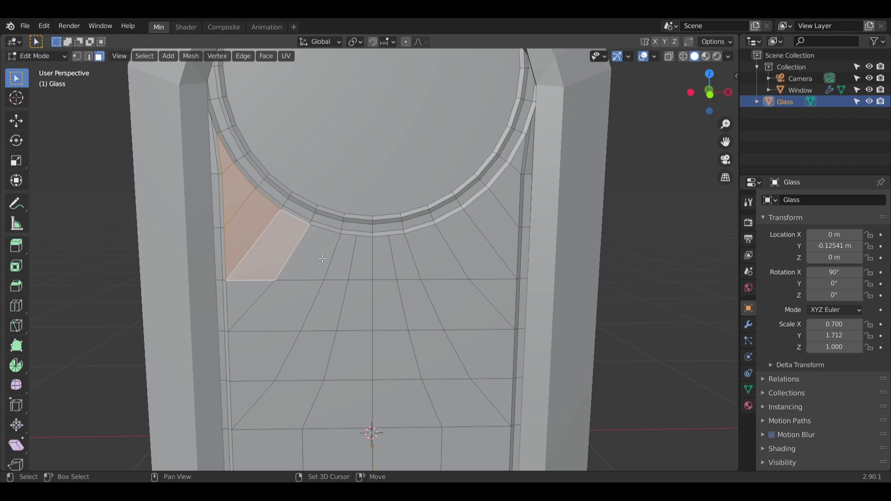
left_click(323, 258, "shift")
left_click(345, 253, "shift")
left_click(366, 254, "shift")
left_click(386, 258, "shift")
left_click(405, 258, "shift")
left_click(430, 258, "shift")
left_click(468, 250, "shift")
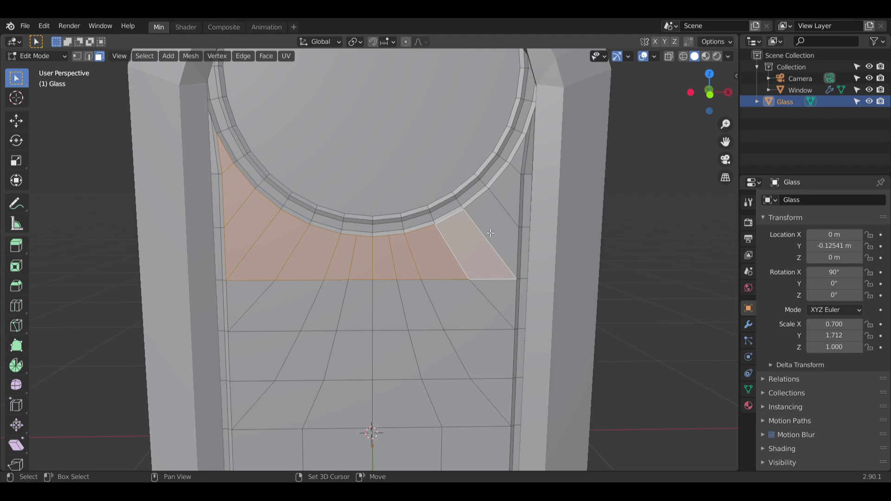
left_click(506, 209, "shift")
left_click(517, 156, "shift")
left_click(504, 188, "shift")
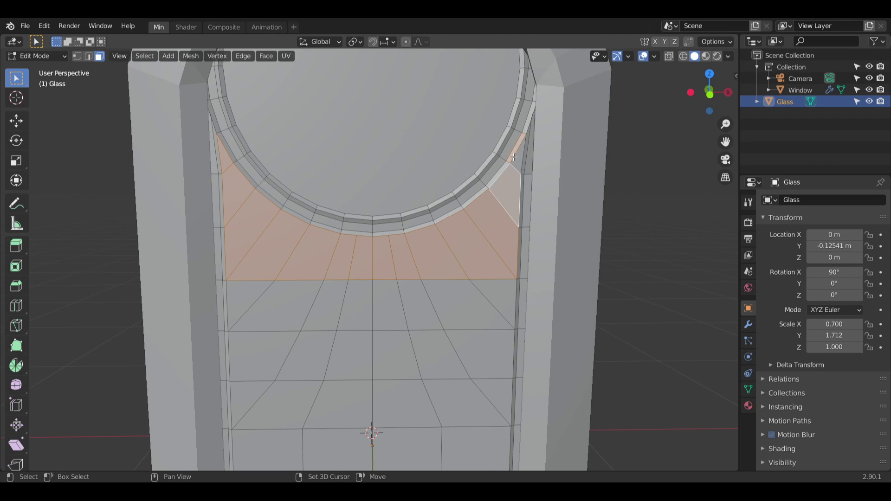
left_click(517, 165, "shift")
Step: Add the second row of faces beneath the ring to the selection across the full panel width
left_click(491, 288, "shift")
left_click(413, 313, "shift")
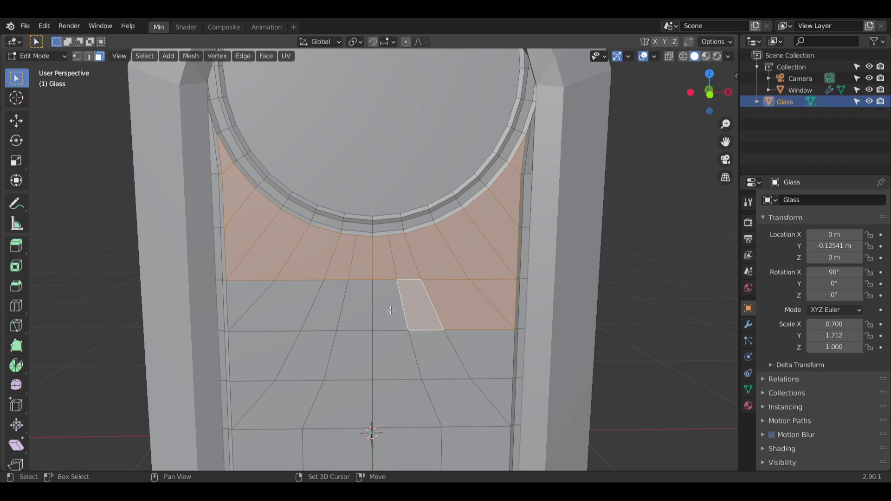
left_click(390, 310, "shift")
left_click(351, 311, "shift")
left_click(315, 315, "shift")
left_click(264, 308, "shift")
left_click(241, 308, "shift")
Step: Add all the remaining panel faces between the side borders, down to the bottom edge, to the selection
middle_click_drag(241, 308, 233, 164, "shift")
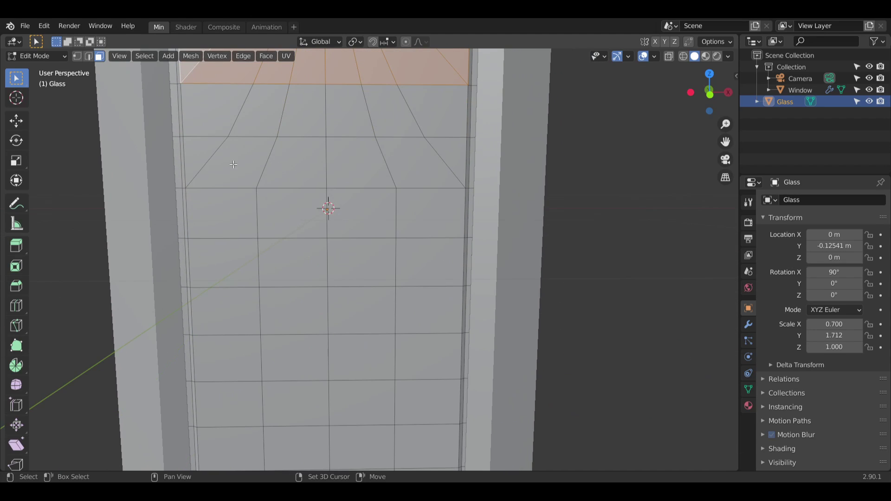
left_click_drag(199, 114, 348, 366)
left_click_drag(424, 455, 437, 462, "shift")
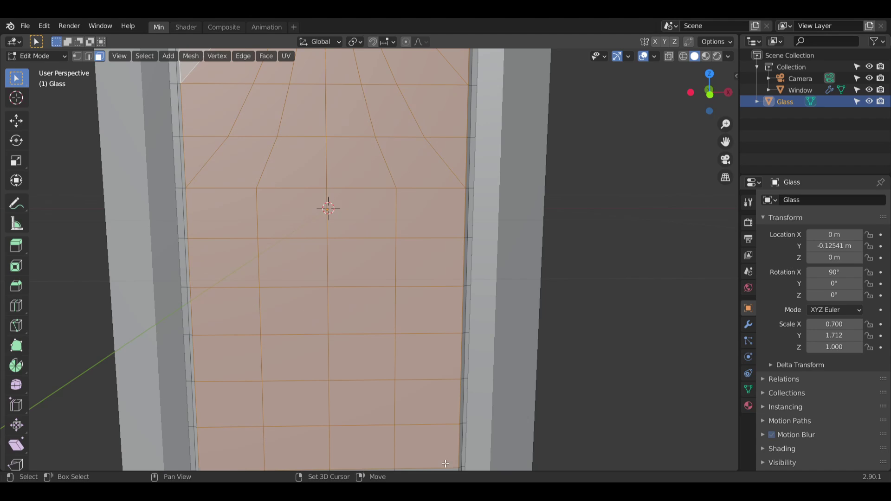
middle_click_drag(431, 366, 443, 113, "shift")
left_click_drag(253, 242, 431, 331, "shift")
Step: Inset the selected panel faces with a thickness of 0.025 m and a depth of -0.01 m
scroll(434, 297, "down", 6)
middle_click_drag(407, 88, 424, 234, "shift")
scroll(424, 234, "up", 3)
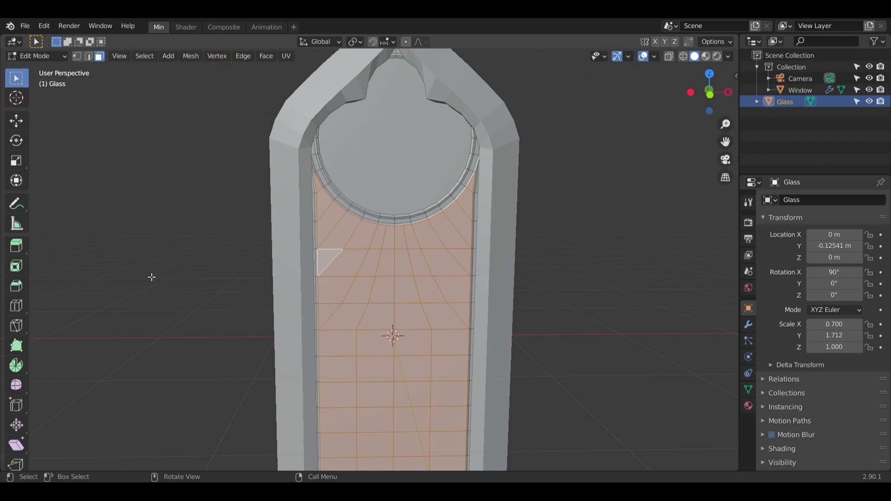
left_click(16, 266)
left_click(398, 369)
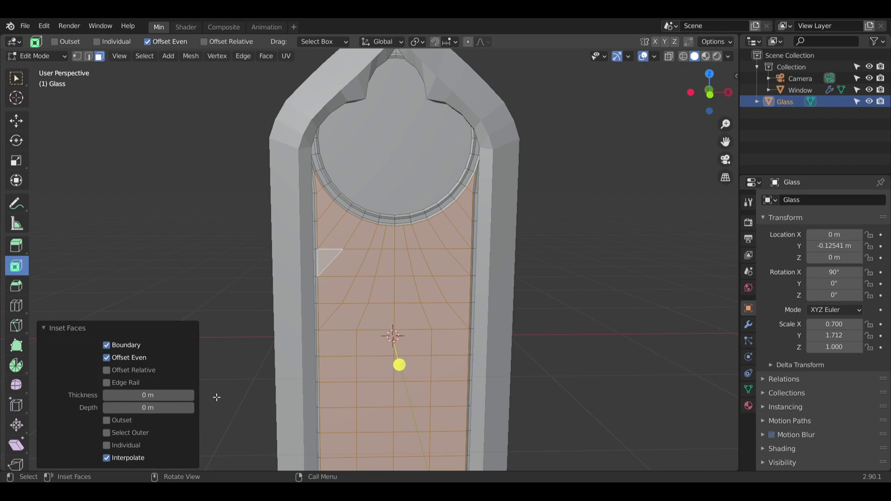
left_click(165, 397)
key("Return")
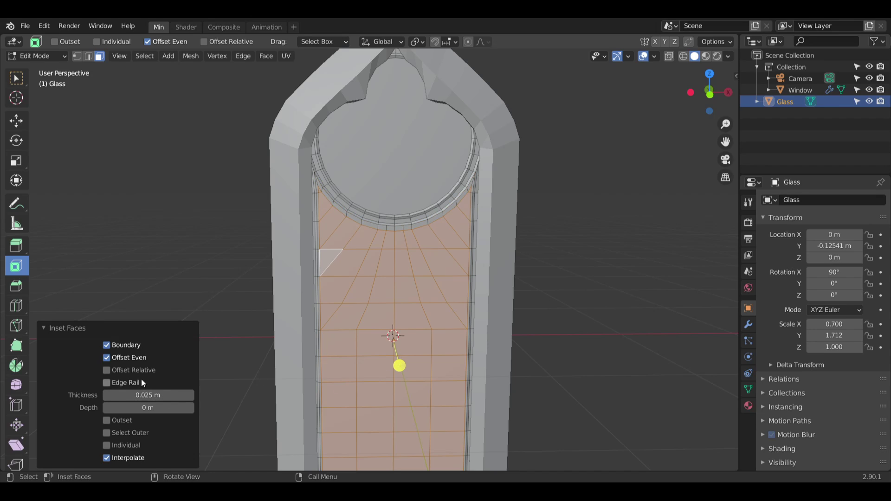
left_click(139, 408)
key("Return")
scroll(478, 227, "up", 5)
middle_click_drag(478, 227, 210, 195)
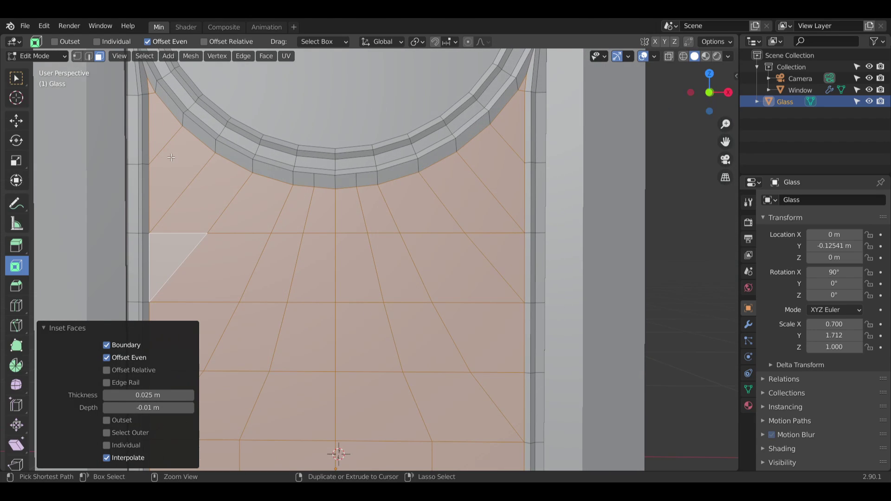
Step: Try the inset's Offset Relative, Offset Even, Edge Rail, Outset and Select Outer options one by one
left_click(107, 369)
left_click(106, 370)
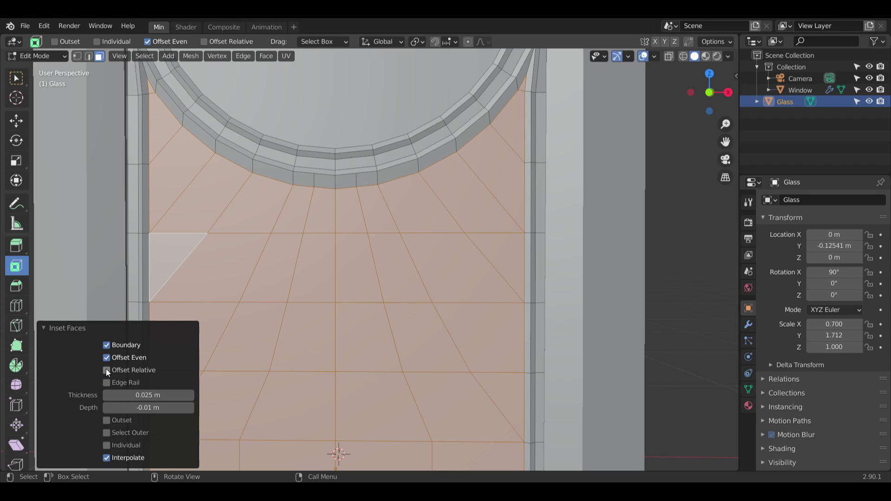
left_click(104, 357)
left_click(105, 357)
left_click(106, 382)
left_click(106, 382)
left_click(106, 420)
left_click(107, 419)
left_click(106, 433)
left_click(106, 433)
Step: Turn on the inset's Individual option so every face becomes a separate recessed pane, and deselect the faces
left_click(106, 445)
middle_click_drag(353, 296, 411, 272)
scroll(387, 338, "down", 6)
mouse_move(411, 271)
middle_mouse_down()
mouse_move(389, 274)
mouse_move(420, 273)
middle_mouse_up()
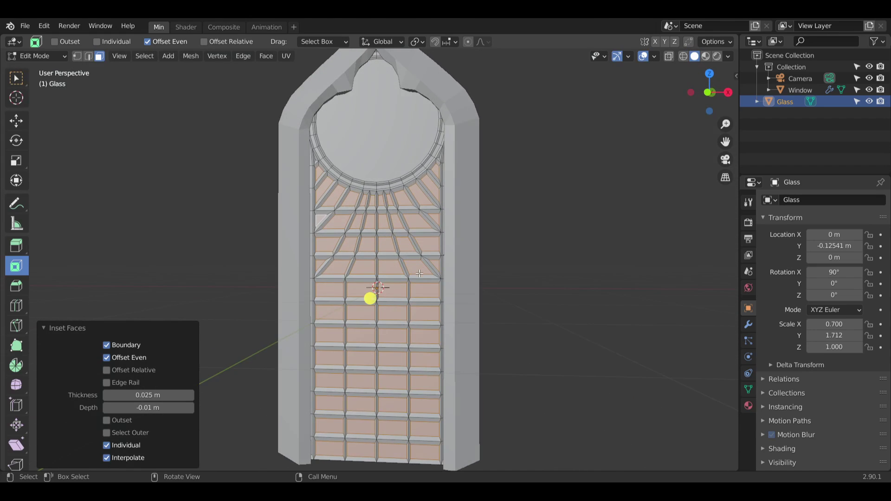
scroll(419, 274, "down", 3)
middle_click_drag(487, 306, 438, 289)
left_click(225, 234)
Step: Inspect the recessed panes up close, and undo the individual inset of the glass panel's faces
middle_click_drag(478, 255, 446, 274)
scroll(452, 241, "up", 6)
middle_click_drag(453, 212, 431, 209)
scroll(423, 182, "up", 1)
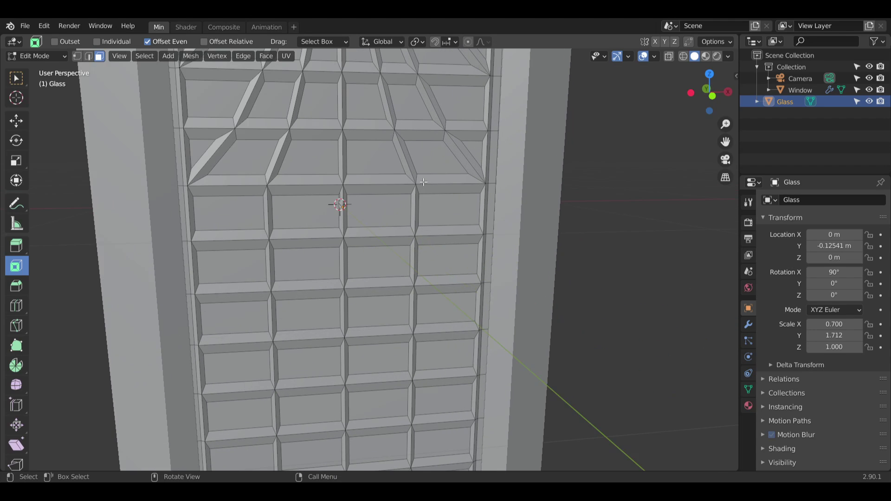
scroll(423, 182, "down", 5)
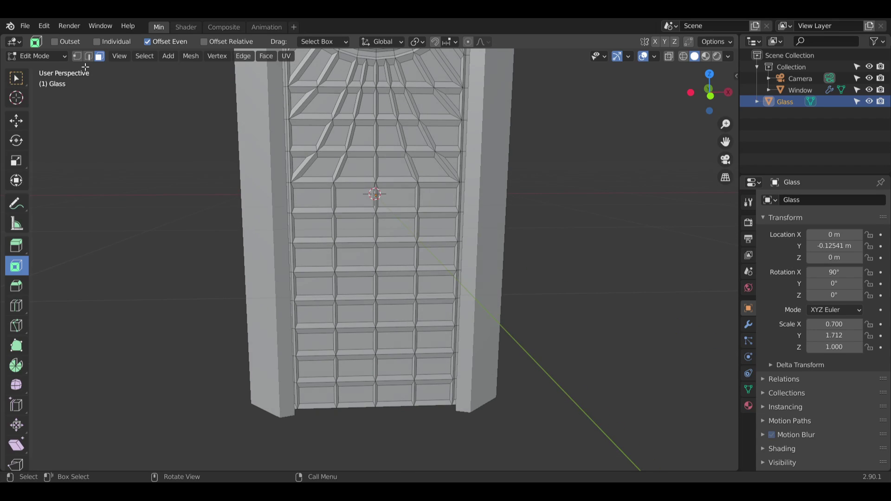
left_click(75, 57)
scroll(414, 220, "up", 5)
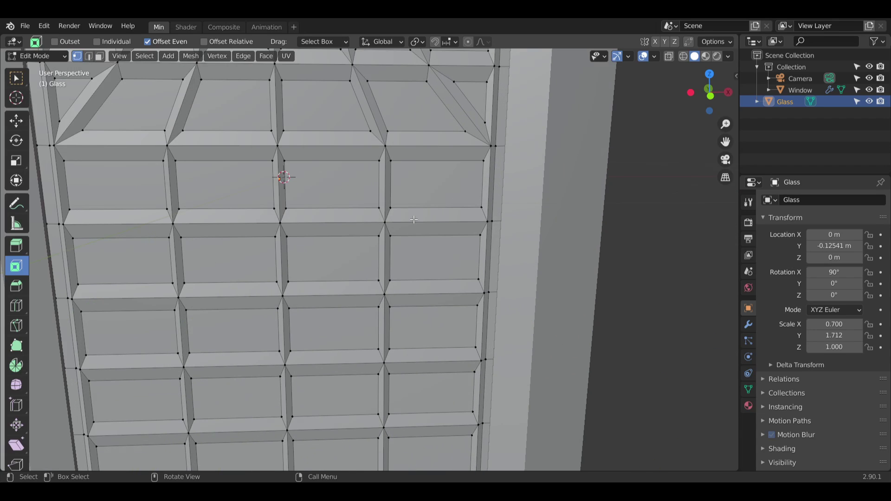
key("ctrl+z")
key("ctrl+z")
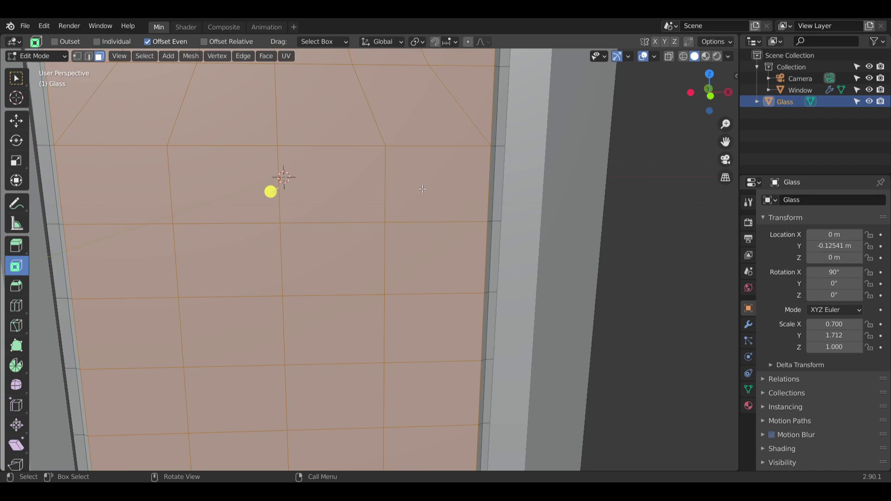
Step: In vertex mode, move the right inner column's first two vertices below the fan outward along X, continuing the diagonal, the second by about 0.17 m
left_click(449, 188)
left_click(78, 58)
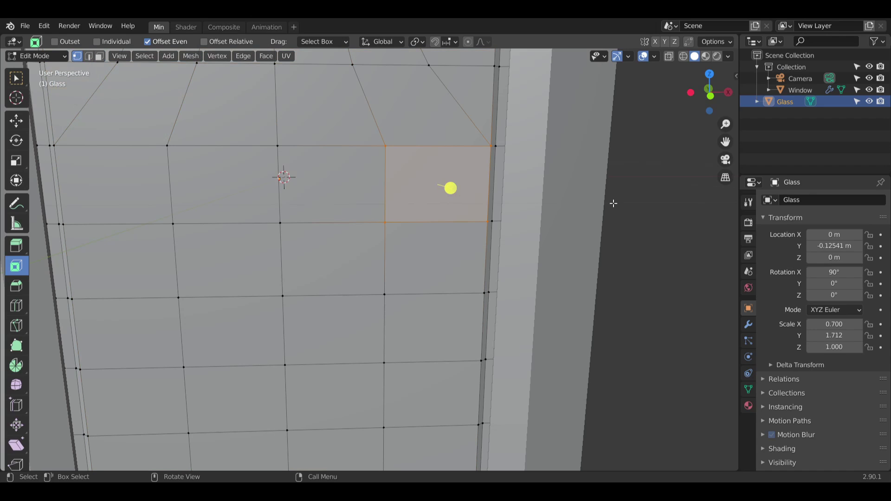
left_click(613, 203)
middle_click_drag(419, 199, 404, 200)
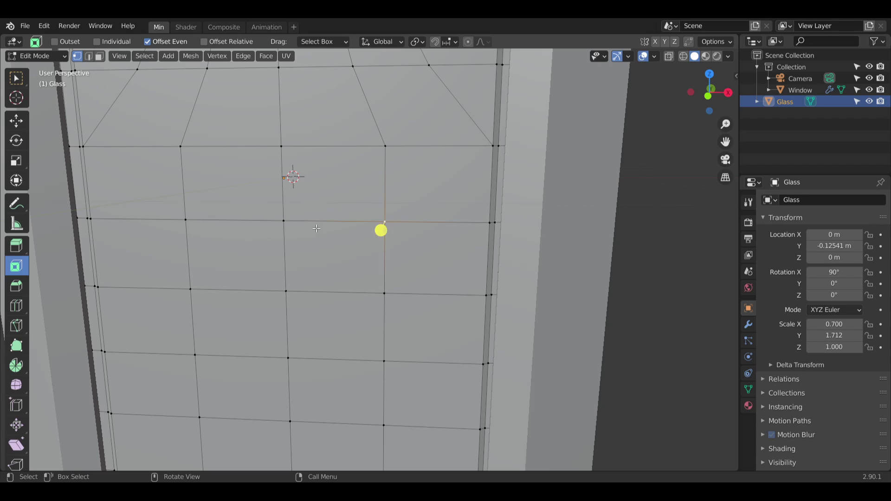
middle_click_drag(316, 229, 324, 221)
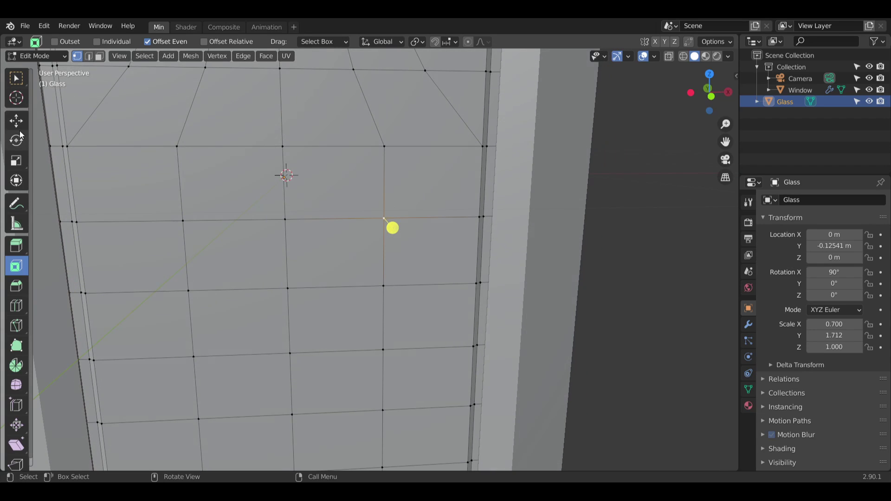
left_click(16, 122)
left_click_drag(433, 220, 462, 220)
left_click(388, 288)
left_click_drag(428, 286, 458, 289)
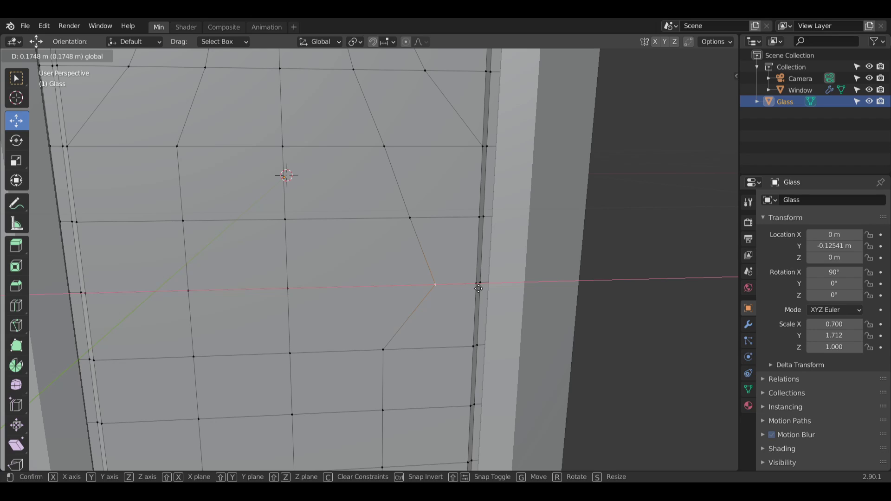
left_click_drag(478, 289, 478, 288)
Step: Move the right inner column's third vertex outward along X and merge it into the right border vertex using At Last
left_click(383, 350)
left_click_drag(427, 348, 494, 358)
left_click(464, 359)
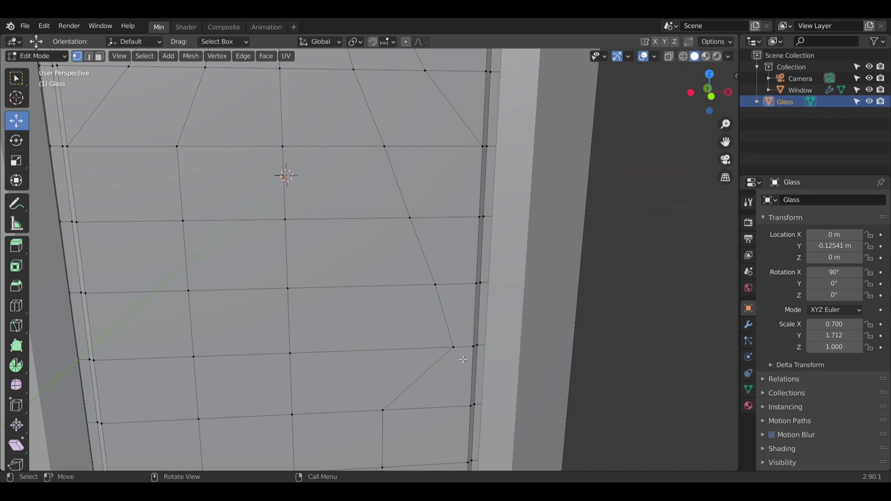
middle_click_drag(471, 345, 454, 347)
right_click(454, 347)
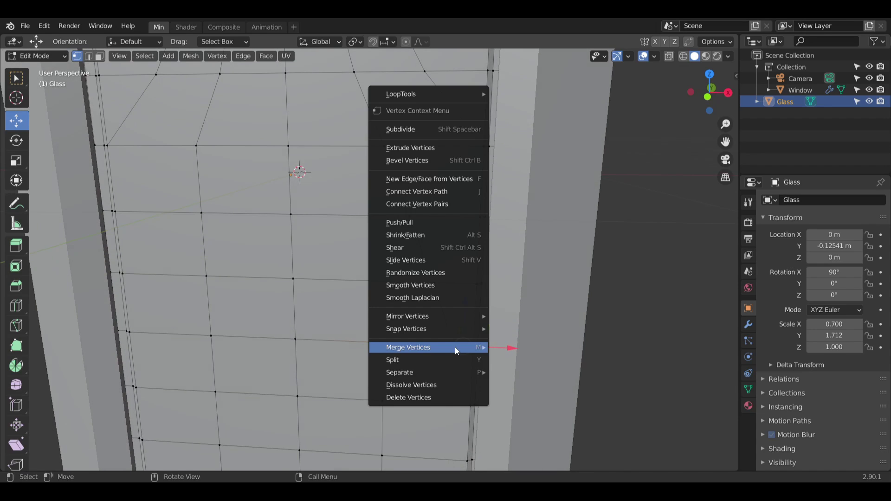
mouse_move(454, 347)
left_click(520, 359)
left_click(365, 276)
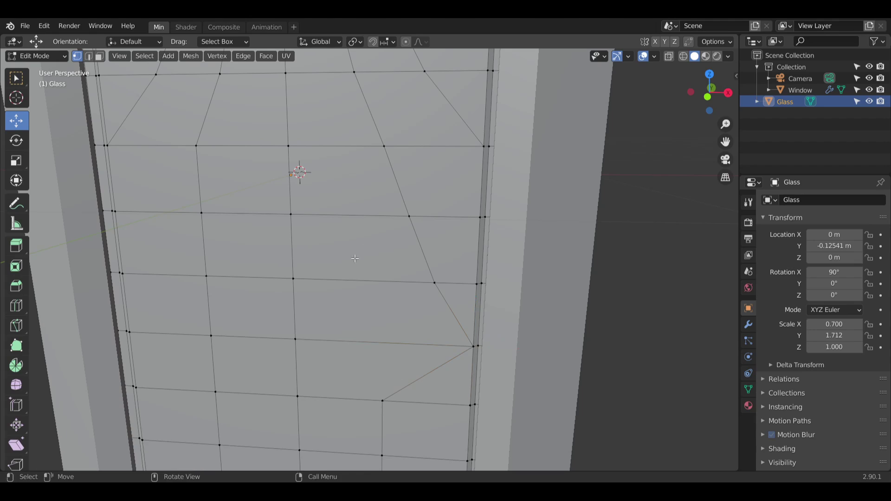
Step: Move the left inner column's first two vertices below the fan outward along X, the first by about -0.098 m
middle_click_drag(371, 260, 395, 216)
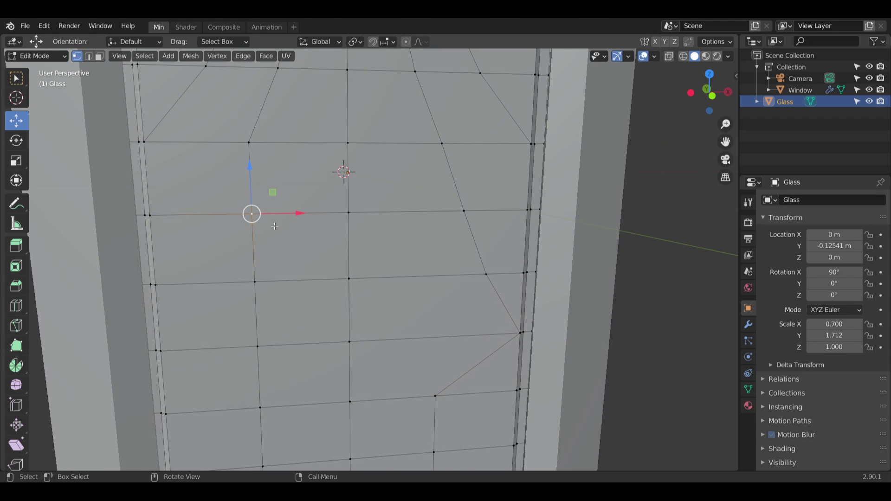
left_click_drag(299, 214, 264, 222)
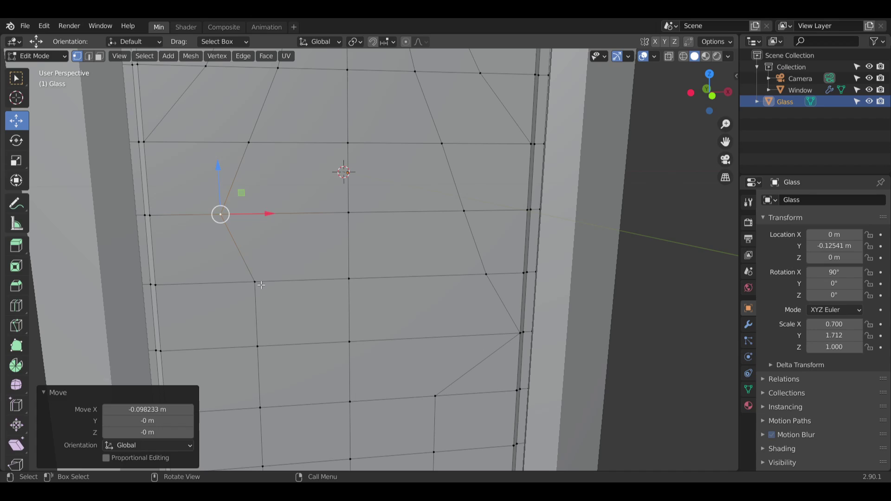
left_click(258, 283)
left_click_drag(304, 281, 239, 283)
Step: Move the left inner column's third vertex about -0.218 m along X and merge it into the left border vertex using At Last
left_click(257, 346)
left_click_drag(304, 347, 221, 354)
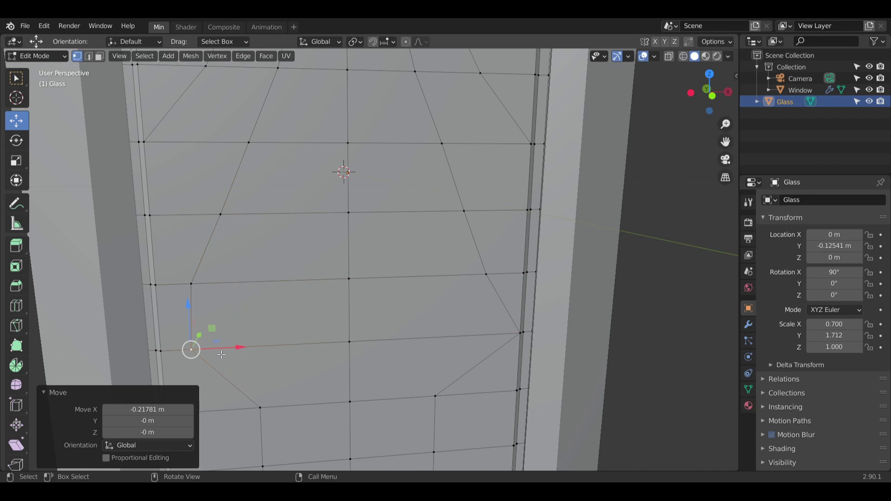
left_click(163, 357, "shift")
right_click(164, 355)
mouse_move(165, 355)
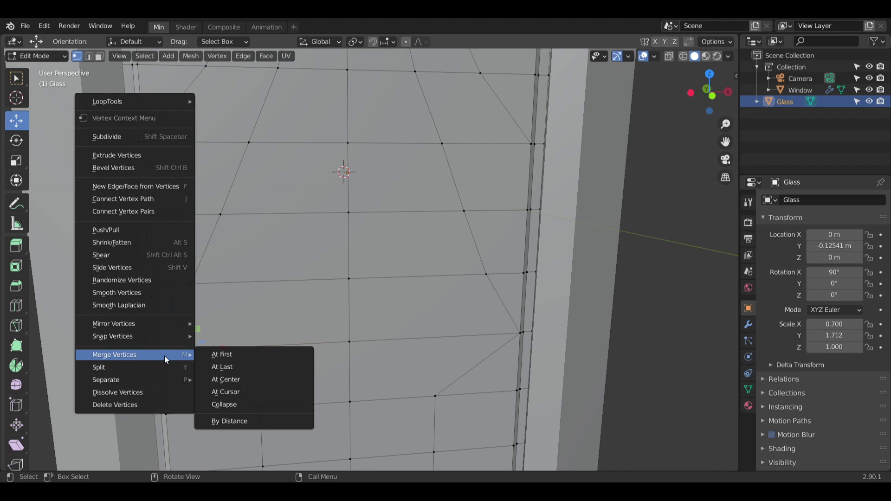
left_click(228, 366)
left_click(263, 278)
Step: Merge the left inner column's vertex just below the diagonal's end into the left border vertex of its row using At Last
scroll(287, 278, "down", 5)
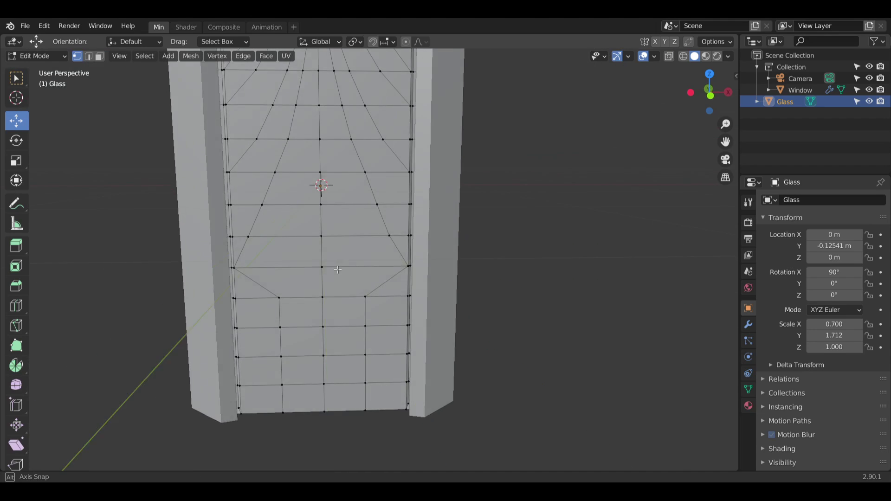
scroll(323, 280, "up", 5)
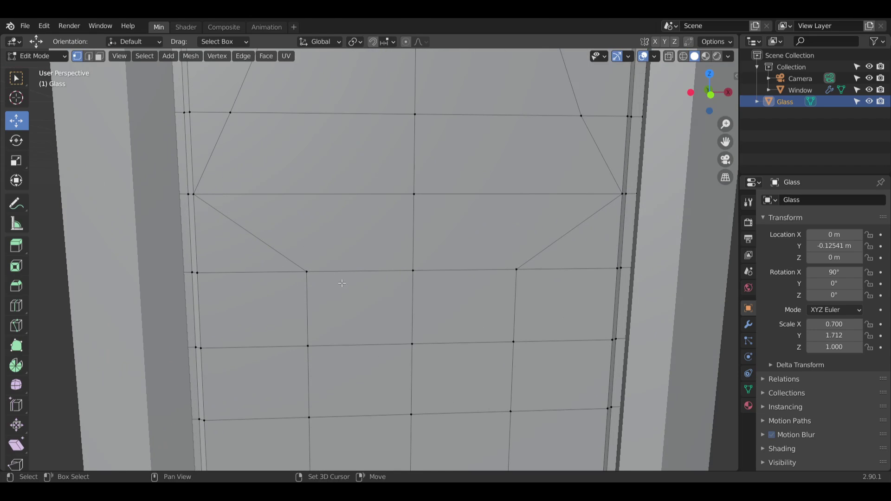
middle_click_drag(342, 283, 339, 230, "shift")
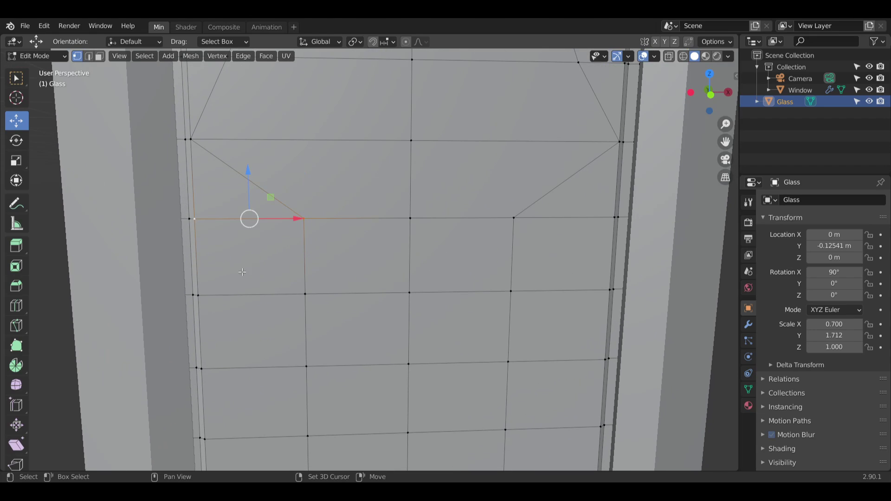
right_click(282, 222)
key("Escape")
left_click(192, 226, "shift")
right_click(192, 225)
mouse_move(195, 284)
left_click(263, 301)
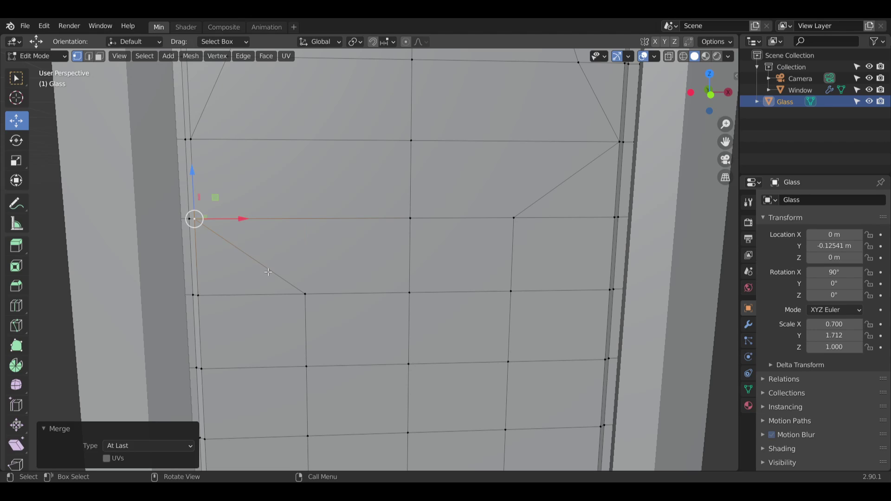
Step: Merge the left inner column's vertices in the following two rows into their left border vertices using At Last
key("alt+a")
right_click(195, 294)
mouse_move(203, 295)
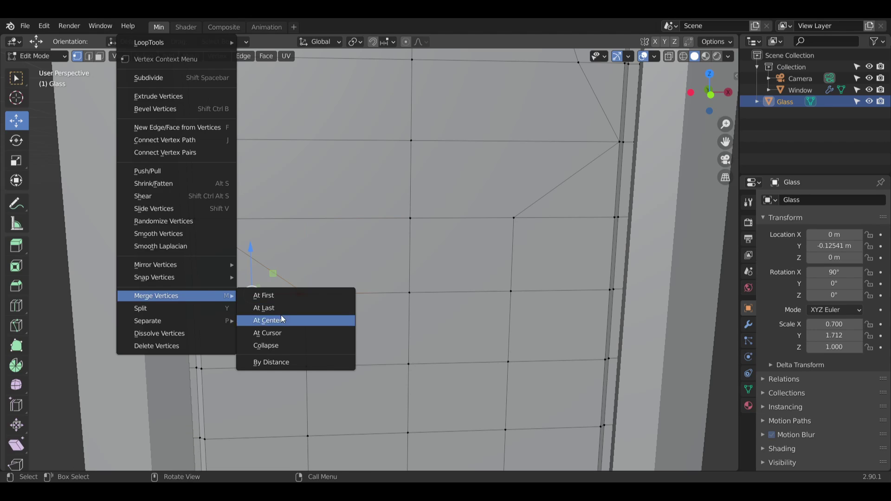
left_click(279, 305)
left_click(294, 378)
left_click(199, 370, "shift")
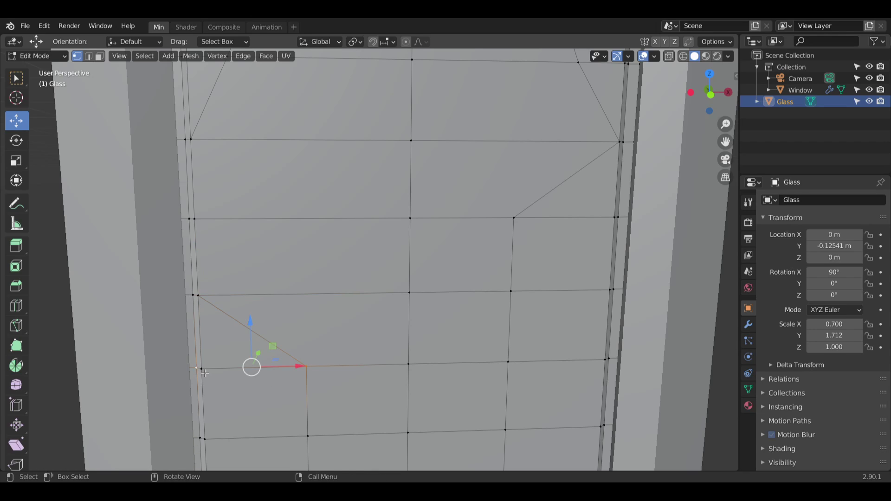
right_click(207, 369)
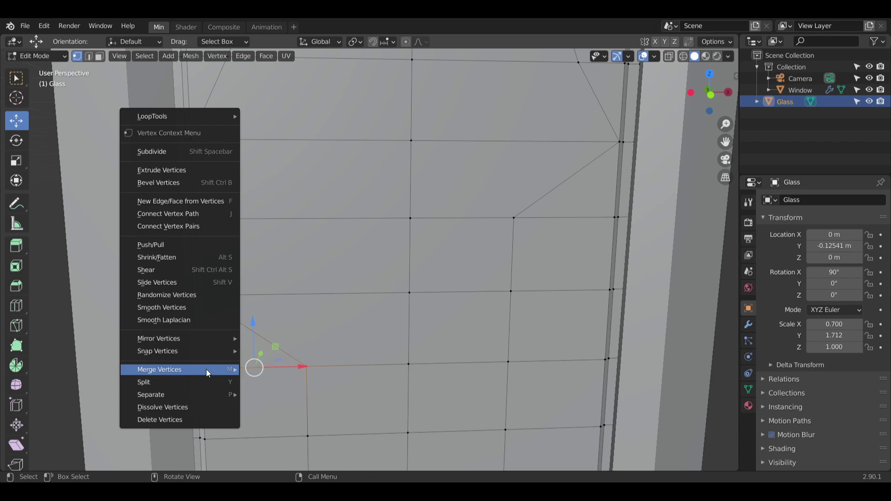
mouse_move(206, 370)
left_click(264, 384)
Step: Merge the left inner column's last two vertices, including the one on the bottom edge, into the left border using At Last
middle_click_drag(308, 408, 328, 279, "shift")
left_click(323, 310)
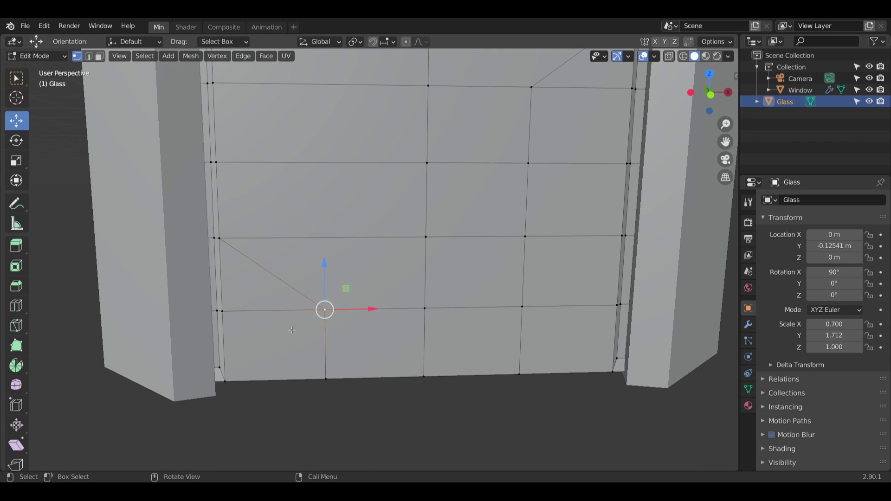
left_click(225, 315, "shift")
right_click(225, 317)
mouse_move(228, 319)
left_click(294, 326)
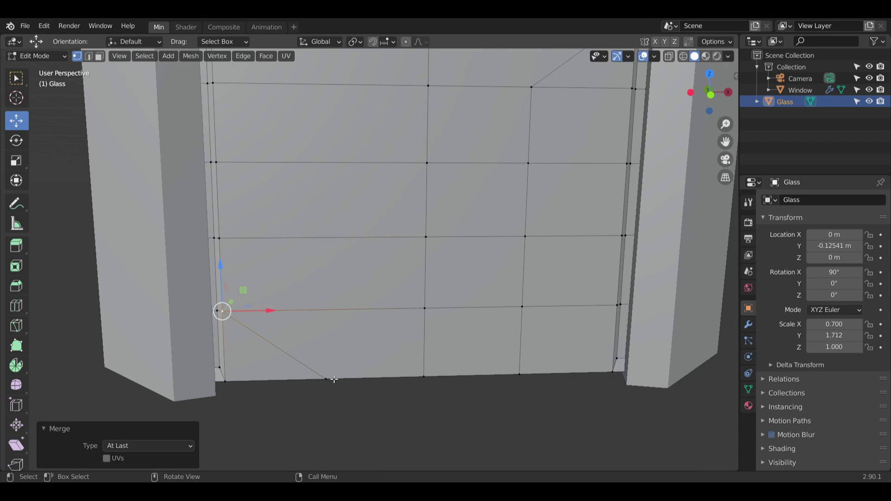
left_click(325, 379)
right_click(230, 385)
mouse_move(229, 384)
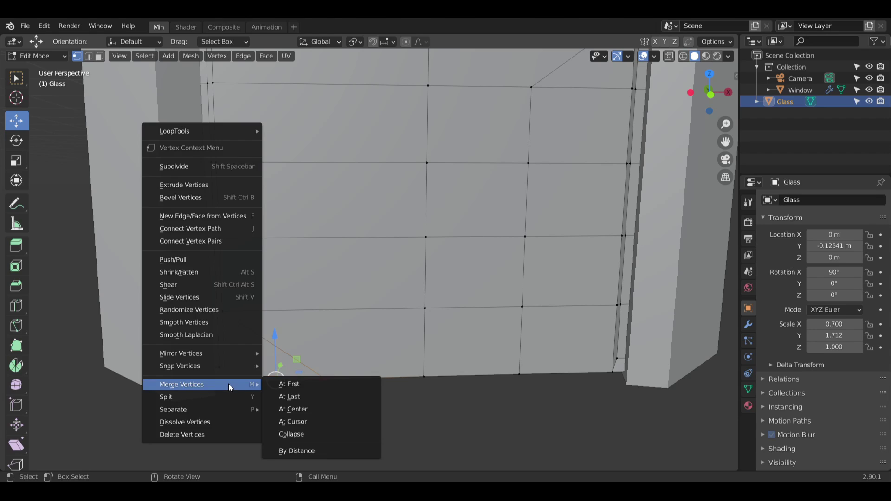
left_click(285, 396)
Step: Try merging the centre and right inner vertices below the diagonal into the right border vertex, and undo the merge
scroll(423, 347, "down", 6)
scroll(423, 347, "down", 1)
middle_click_drag(537, 272, 527, 270)
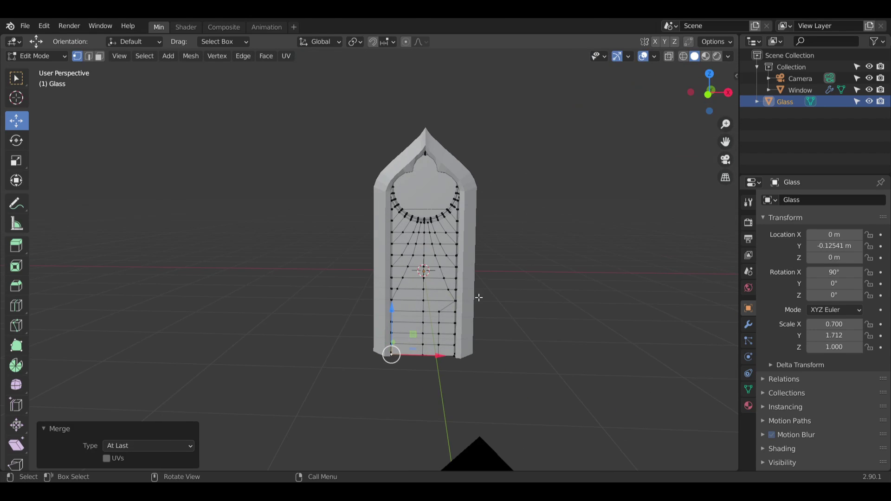
scroll(479, 297, "up", 10)
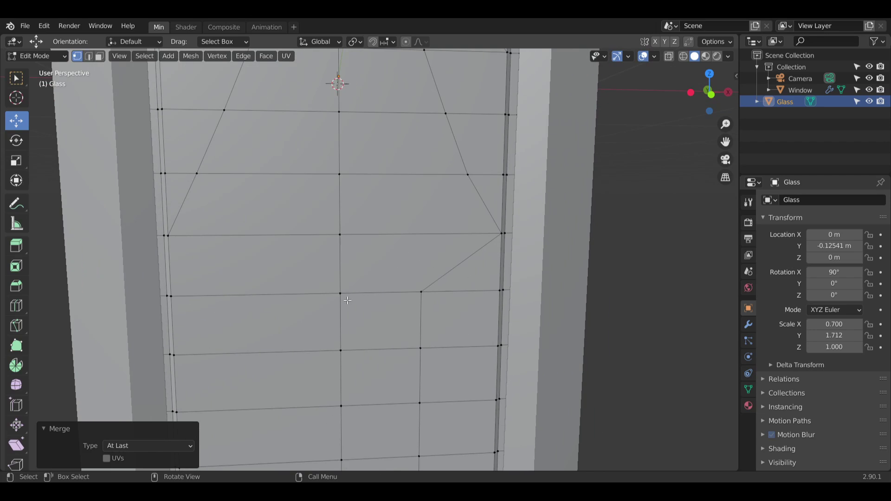
left_click(348, 301)
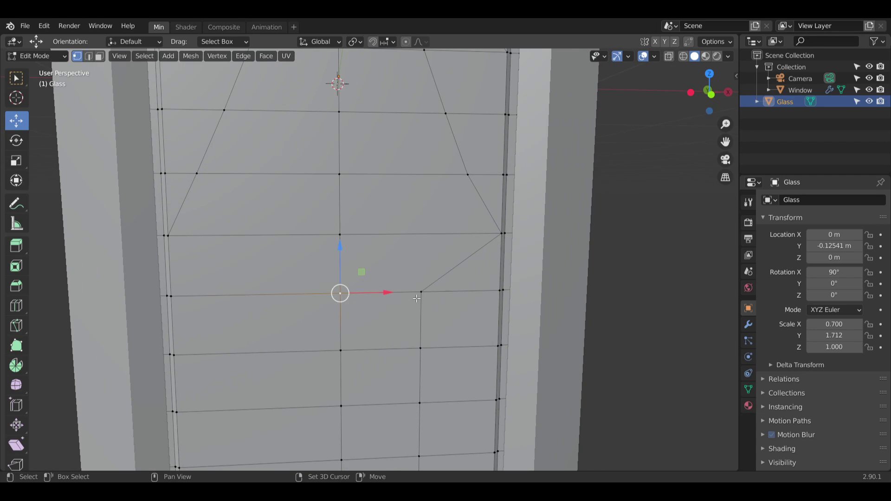
right_click(497, 293)
mouse_move(498, 293)
left_click(557, 305)
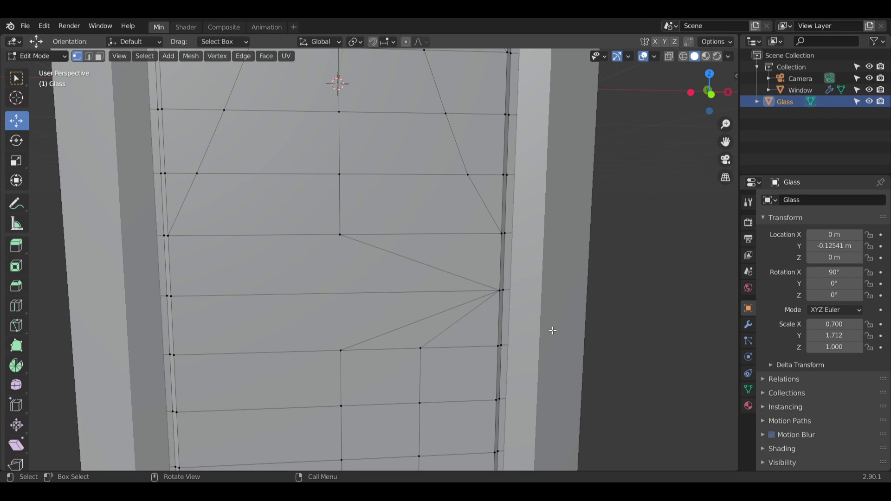
key("ctrl+z")
key("ctrl+z")
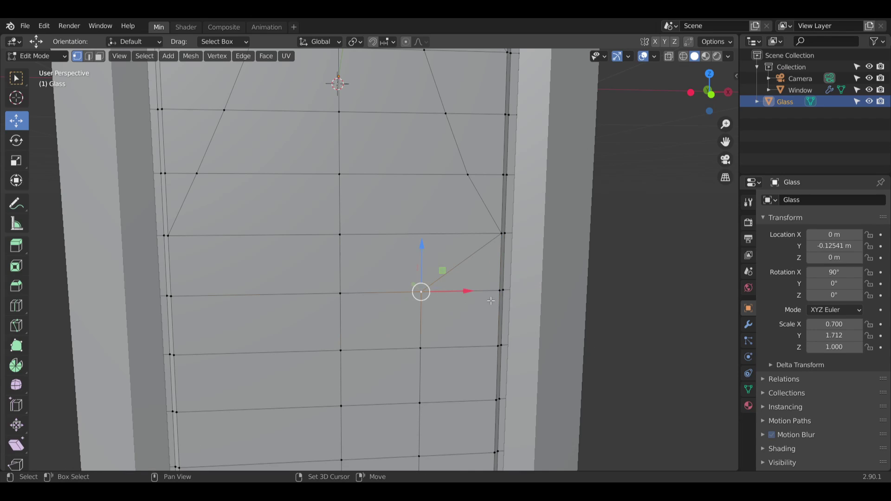
Step: Merge the right inner column's two vertices below the diagonal's end into the right border vertices of their rows using At Last
right_click(495, 296)
mouse_move(494, 296)
left_click(567, 304)
left_click(422, 363)
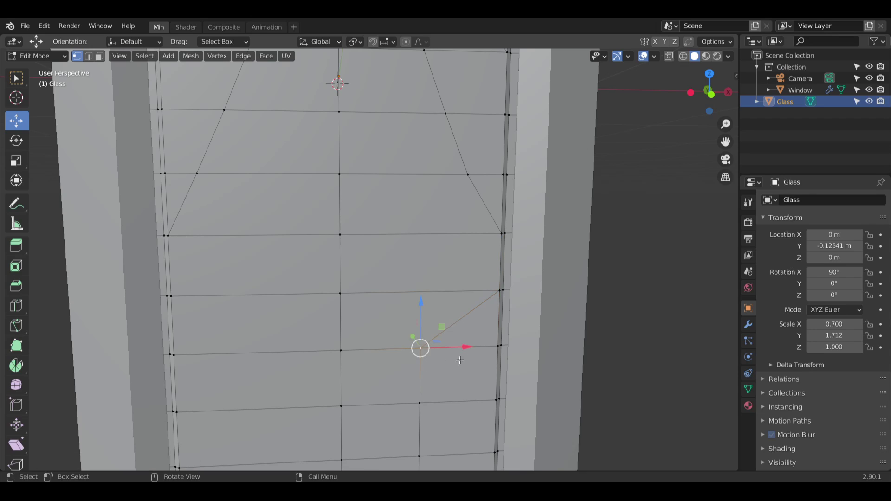
right_click(491, 349)
mouse_move(490, 349)
left_click(541, 360)
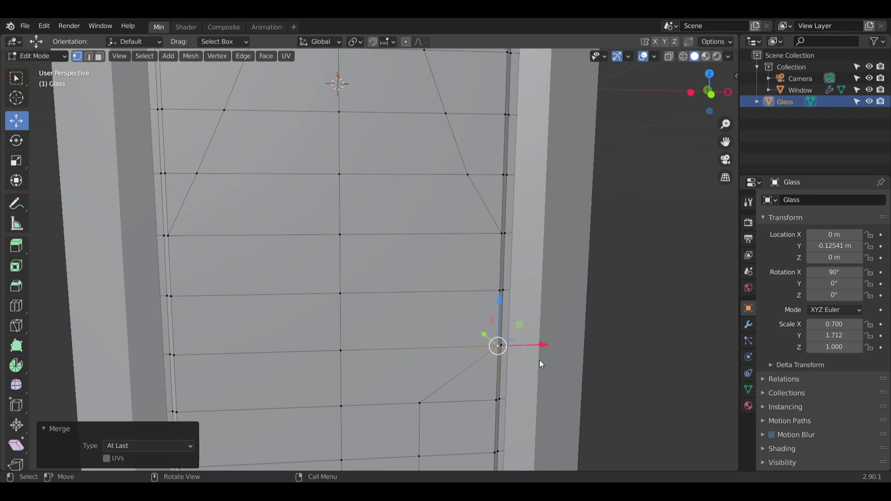
Step: Merge the right inner column's remaining two vertices above the bottom edge into the right border vertices of their rows using At Last
left_click(423, 403)
left_click(493, 400, "shift")
right_click(492, 399)
mouse_move(493, 398)
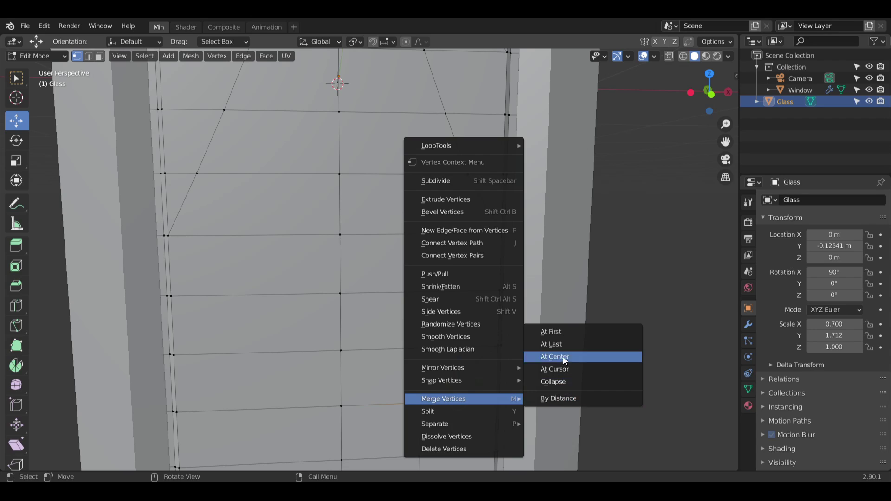
left_click(549, 343)
scroll(519, 220, "down", 1)
scroll(520, 220, "down", 1)
left_click(409, 334)
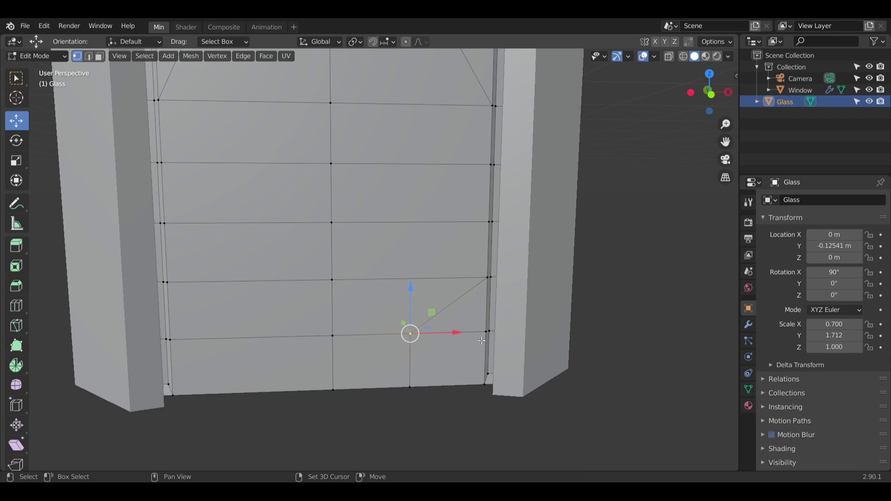
right_click(480, 338)
mouse_move(483, 338)
left_click(543, 349)
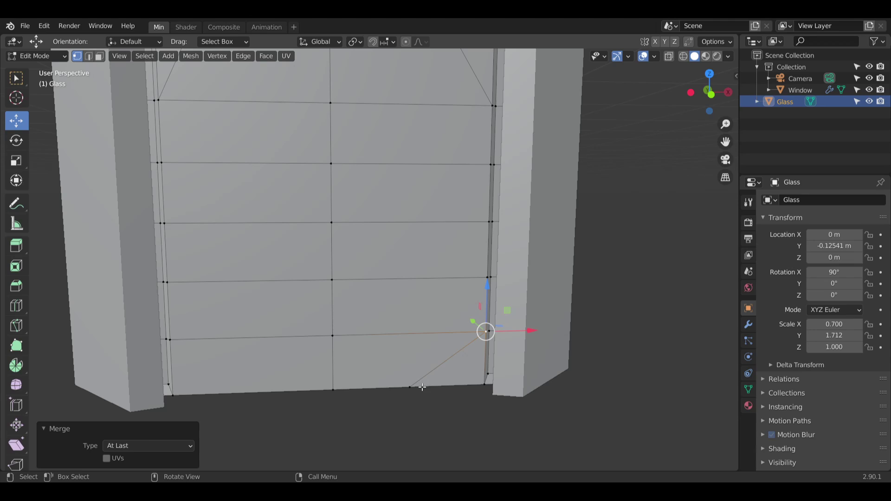
Step: Merge the right inner column's remaining bottom-edge vertex into the bottom-right border corner using At Last
left_click(417, 389)
right_click(482, 385)
mouse_move(482, 387)
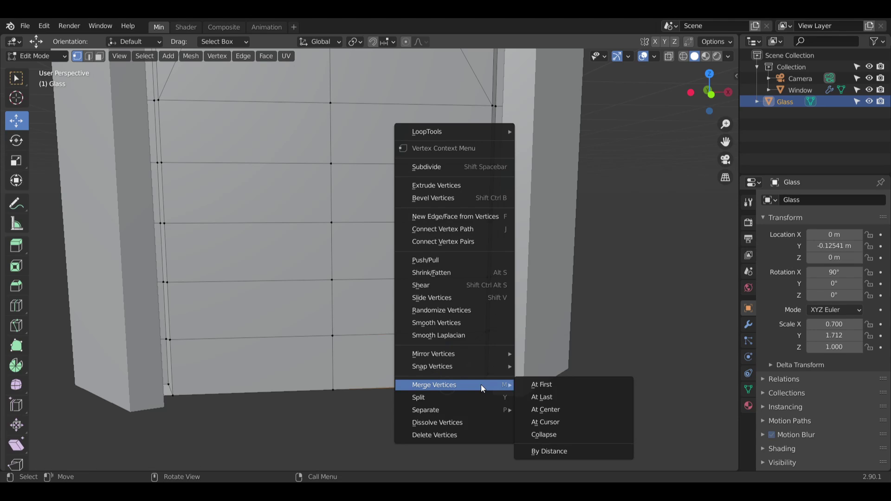
left_click(529, 397)
left_click(713, 251)
middle_click_drag(525, 191, 502, 196)
scroll(502, 197, "down", 8)
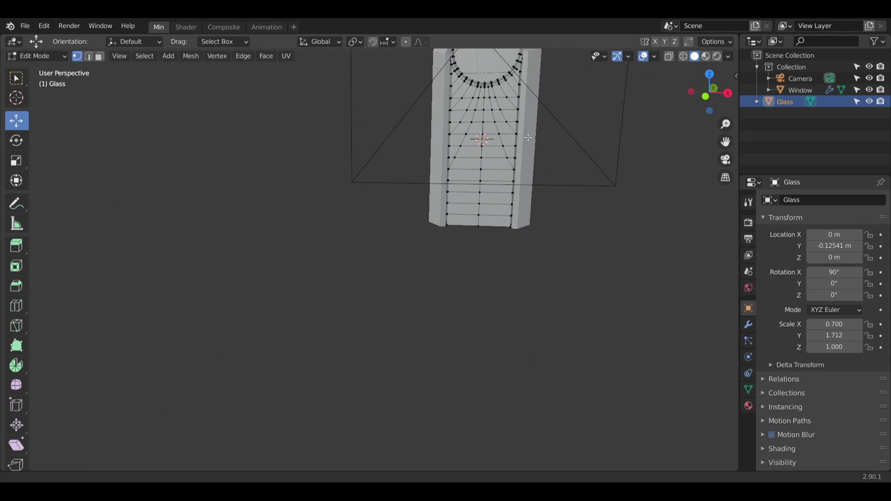
Step: Select all the Glass panel's grid faces beneath the ring, including the small corner faces beside it on both sides
middle_click_drag(501, 120, 436, 269, "shift")
middle_click_drag(435, 262, 440, 209)
scroll(454, 234, "up", 5)
middle_click_drag(444, 376, 369, 268, "shift")
scroll(417, 239, "down", 5)
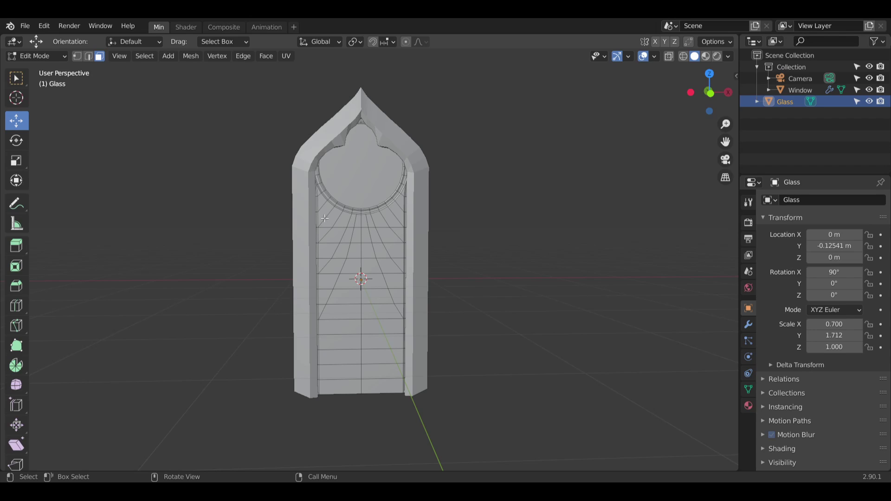
left_click_drag(324, 217, 401, 424)
scroll(410, 202, "up", 5)
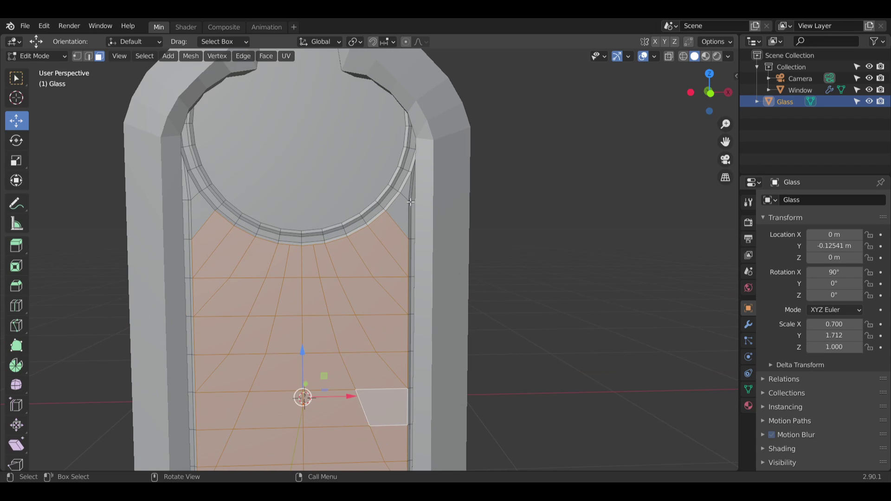
left_click(406, 193, "shift")
left_click(200, 192, "shift")
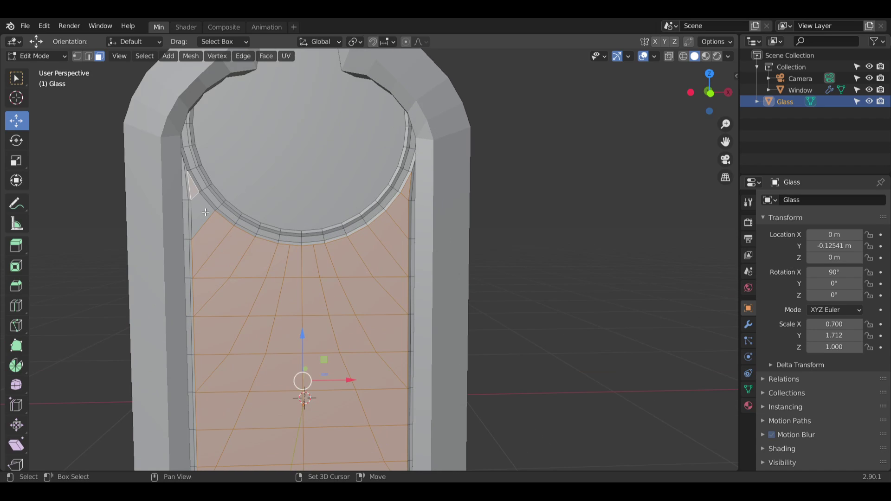
Step: Inset the selected grid faces individually with a thickness of 0.025 m and a depth of -0.01 m
scroll(279, 297, "down", 4)
mouse_move(278, 296)
middle_mouse_down()
mouse_move(285, 292)
mouse_move(270, 312)
middle_mouse_up()
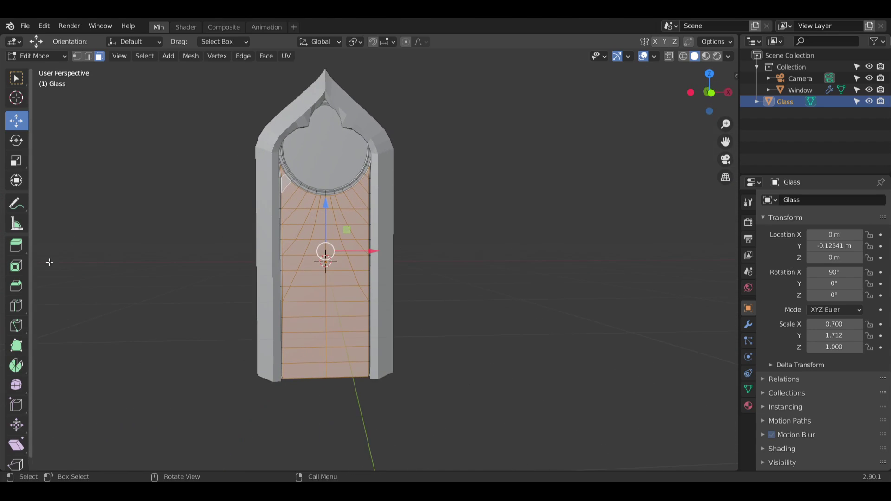
left_click(16, 266)
left_click_drag(325, 249, 318, 242)
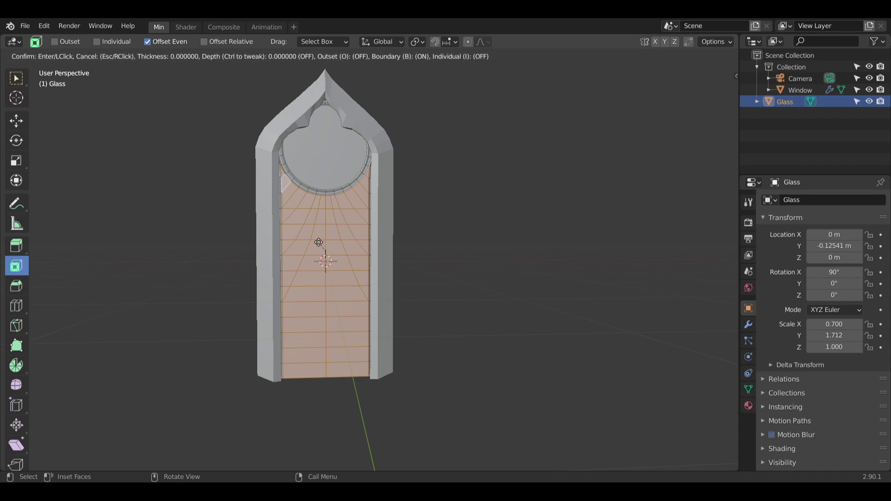
left_click(332, 291)
left_click(160, 395)
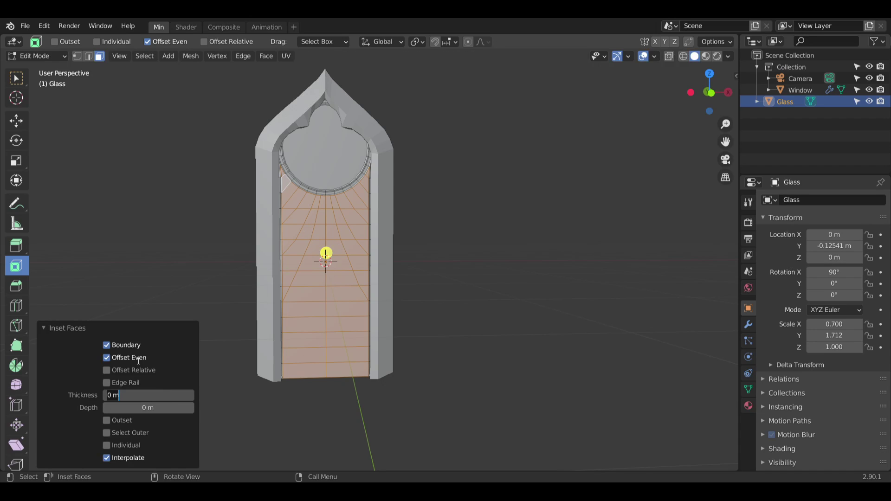
key("Return")
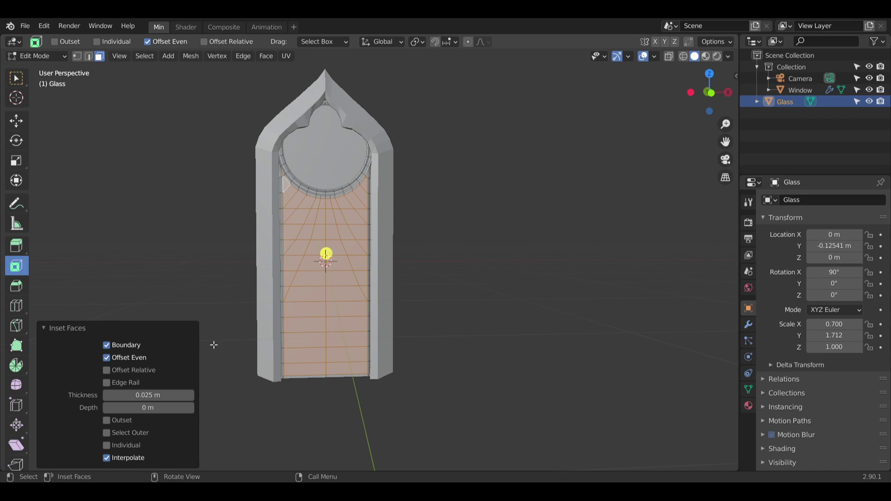
left_click(152, 408)
key("Return")
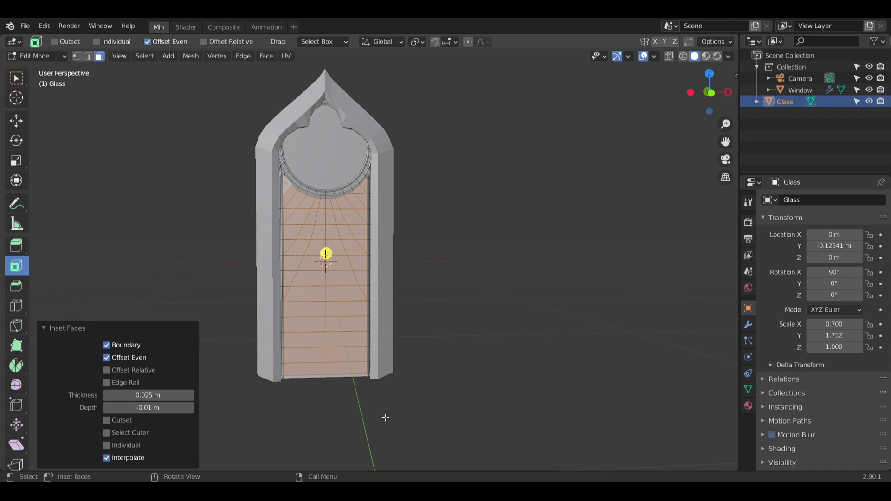
left_click(107, 445)
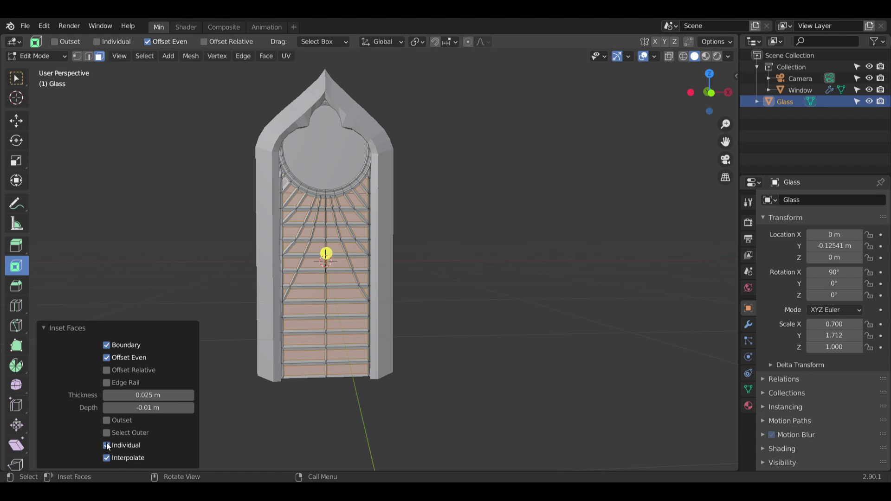
left_click(144, 252)
Step: Examine the recessed panes and the ring from several angles and distances
middle_click_drag(481, 249, 427, 262)
scroll(395, 241, "up", 5)
middle_click_drag(374, 242, 404, 229)
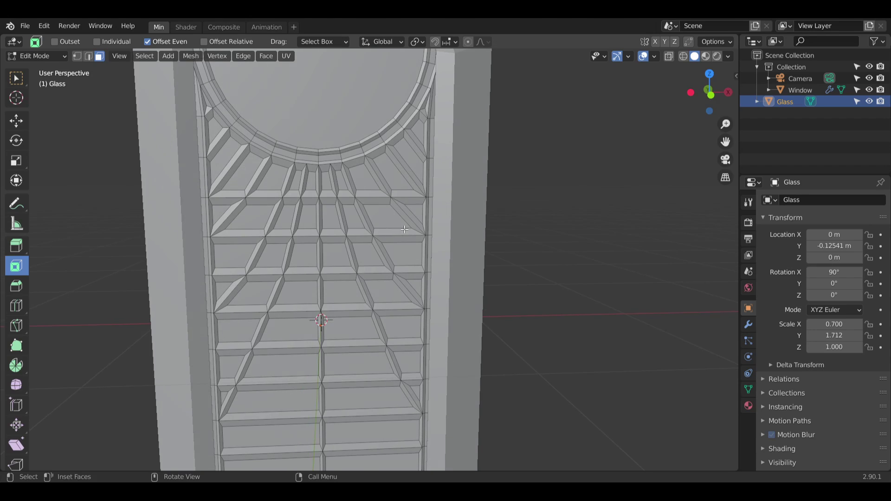
middle_click_drag(359, 190, 418, 231, "shift")
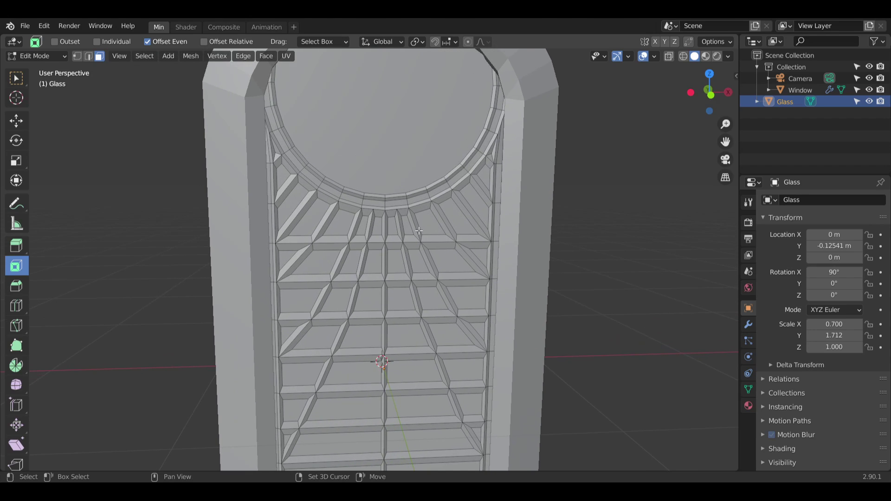
middle_click_drag(510, 219, 440, 242)
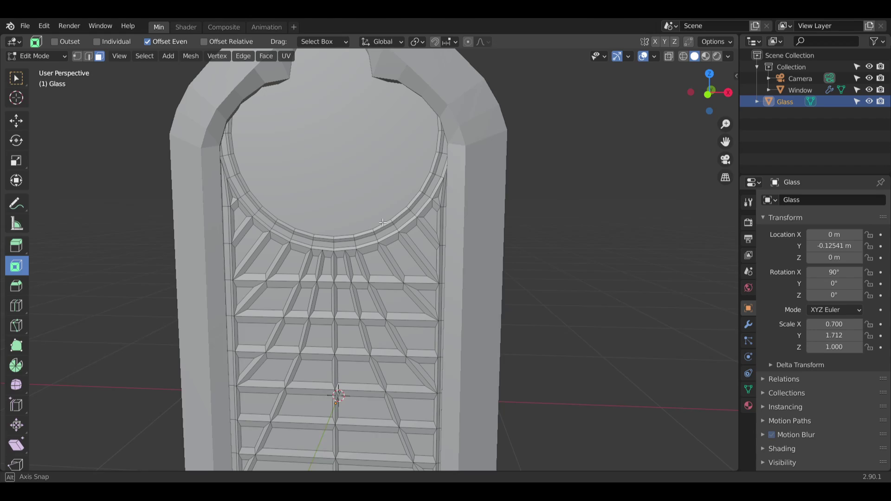
middle_click_drag(382, 222, 394, 219)
scroll(381, 216, "down", 4)
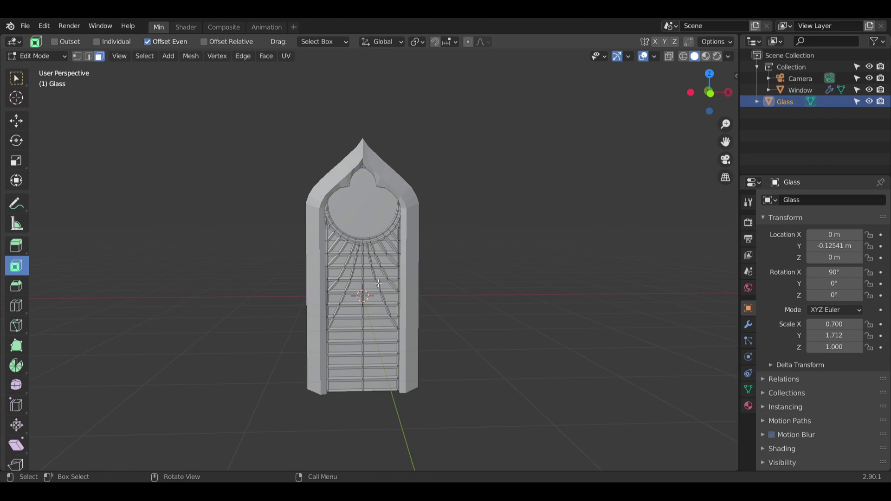
scroll(377, 268, "up", 6)
scroll(375, 235, "down", 5)
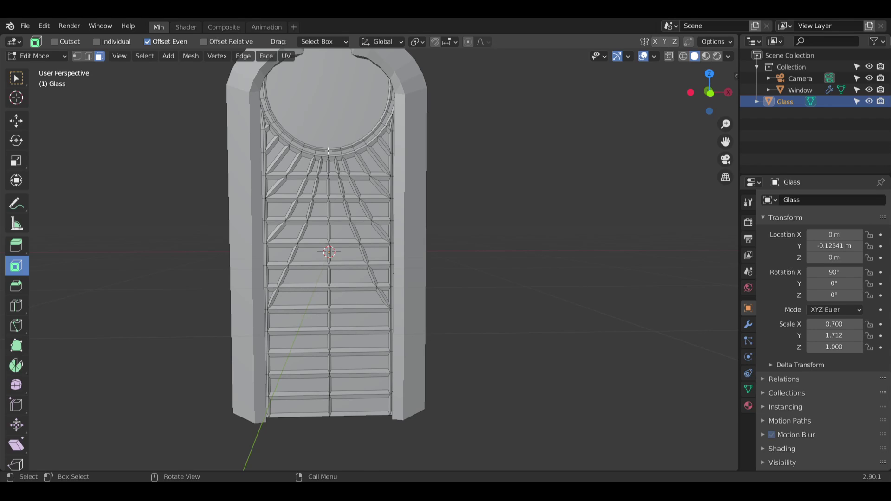
middle_click_drag(328, 151, 332, 204, "shift")
scroll(333, 201, "up", 6)
middle_click_drag(346, 246, 371, 257)
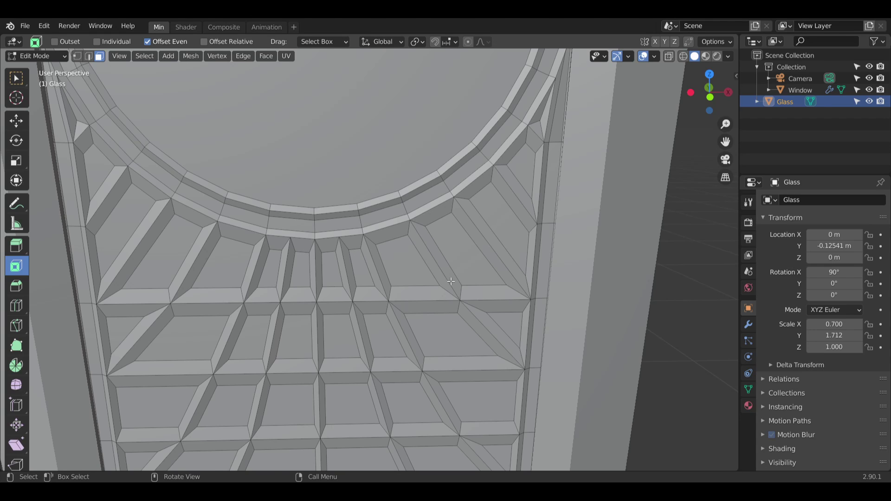
middle_click_drag(451, 281, 428, 283)
scroll(442, 279, "down", 5)
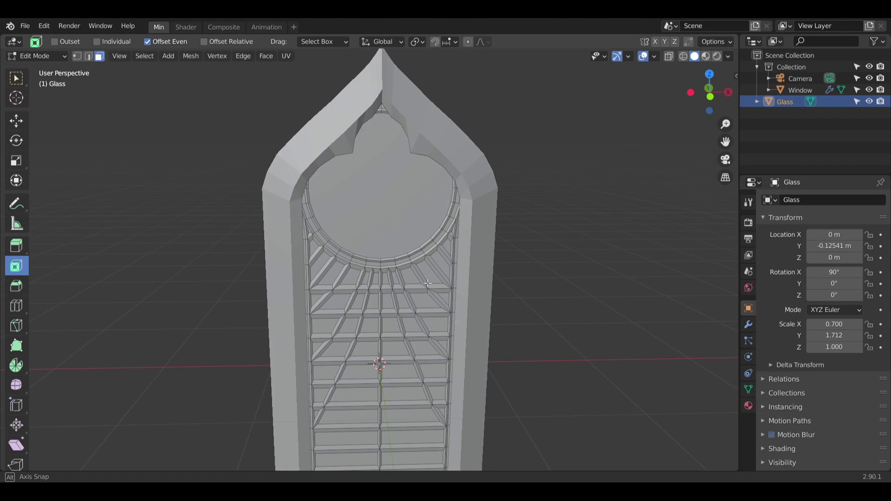
mouse_move(371, 191)
middle_mouse_down("shift")
mouse_move(356, 189)
mouse_move(363, 199)
middle_mouse_up("shift")
scroll(377, 196, "up", 1)
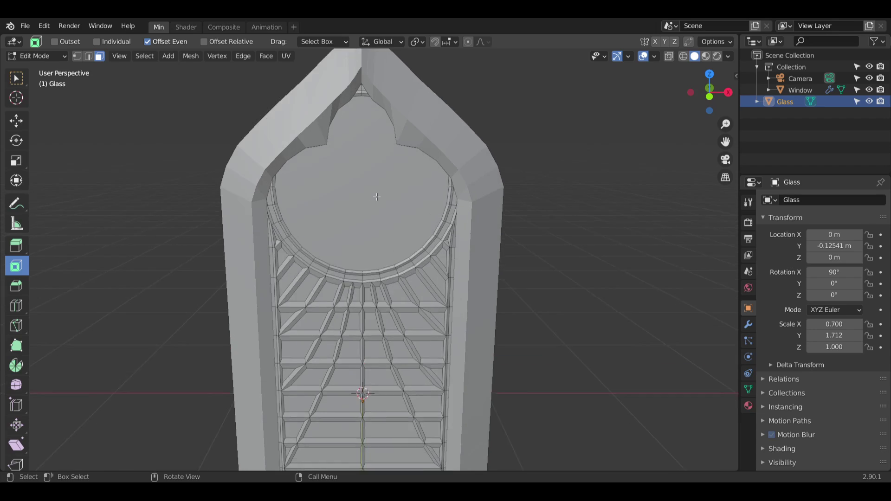
scroll(377, 197, "up", 3)
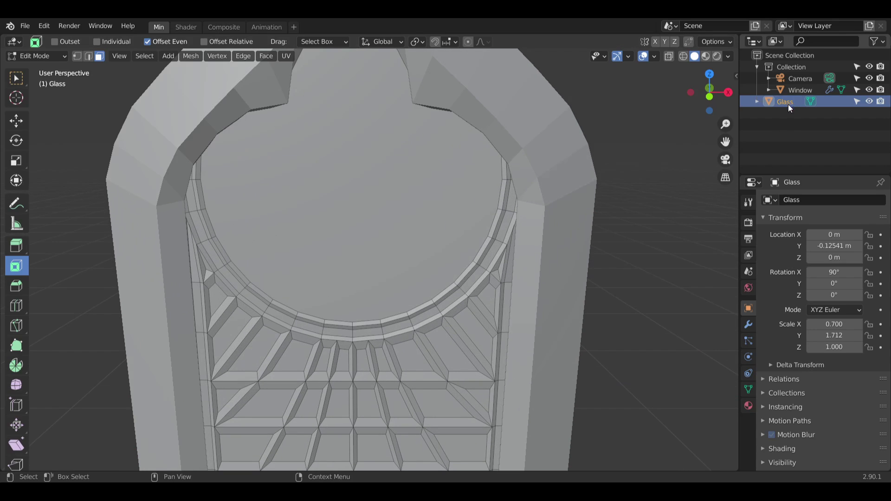
Step: Duplicate the Glass object as a copy, and hide both the copy and the Window frame
key("ctrl+c")
key("ctrl+v")
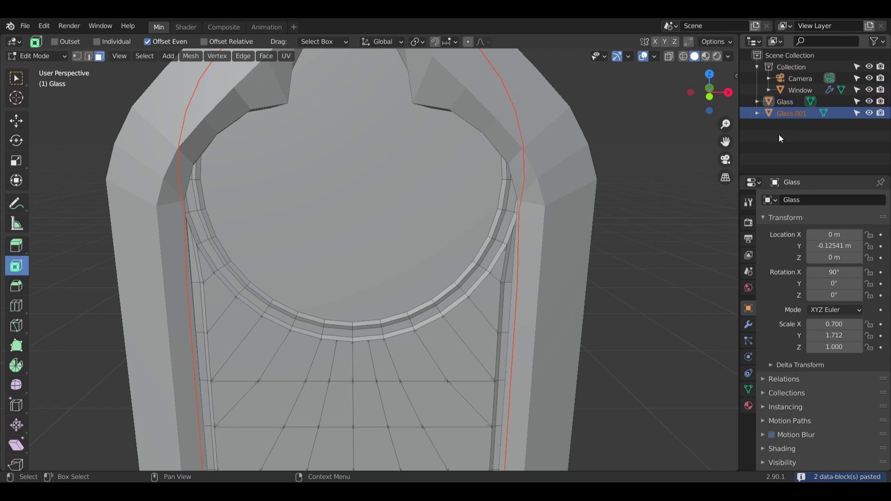
left_click(869, 113)
left_click(869, 89)
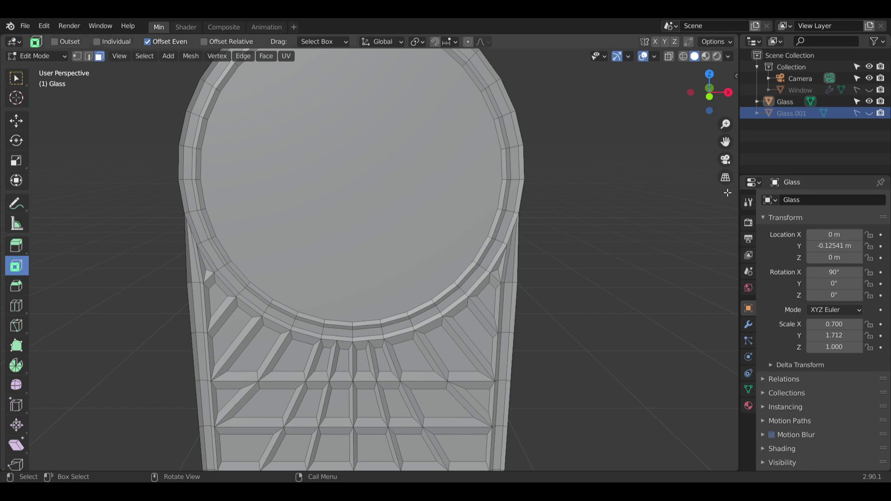
Step: Switch to the Select Box tool and frame the view on the large circular face inside the ring
middle_click_drag(559, 176, 404, 179)
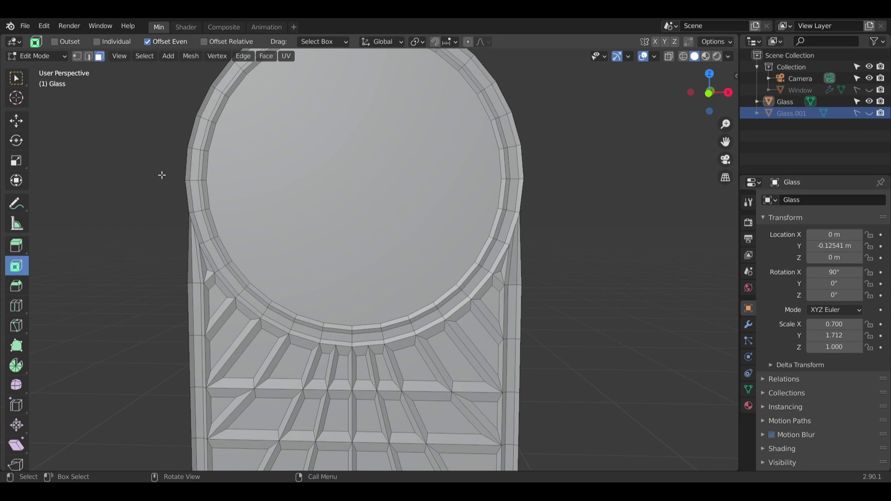
left_click(18, 84)
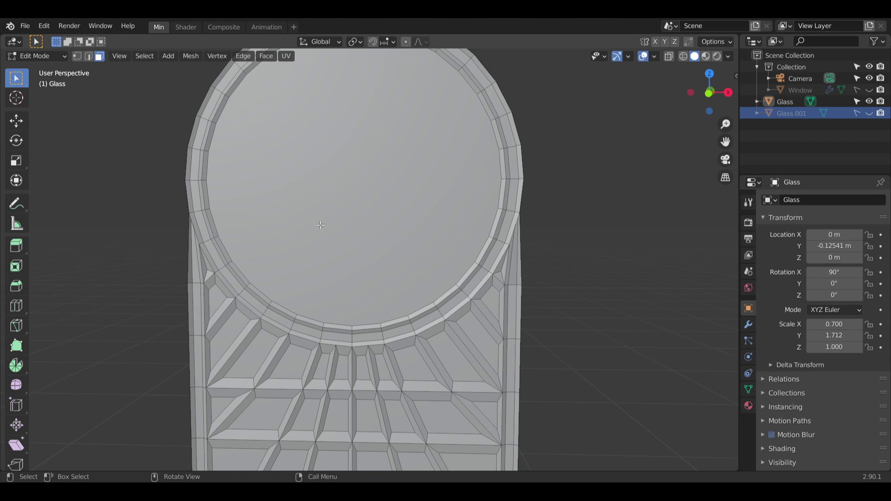
left_click(314, 207)
key("KP_Decimal")
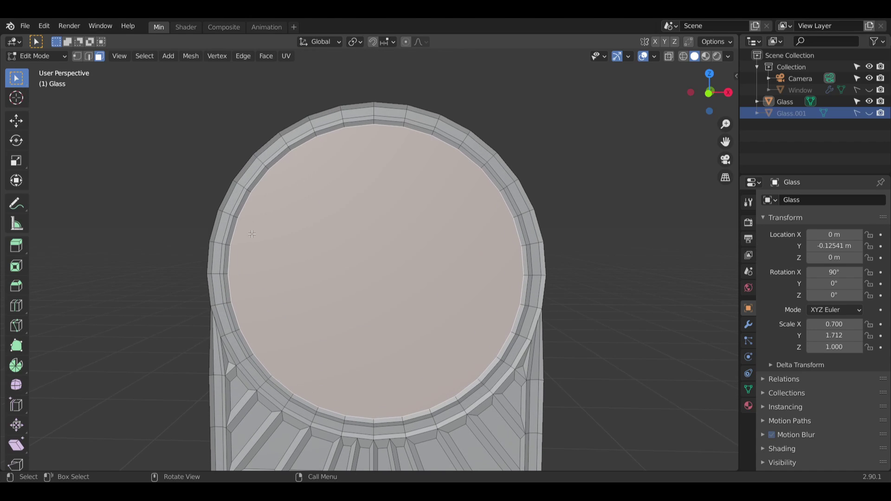
middle_click_drag(325, 214, 333, 196)
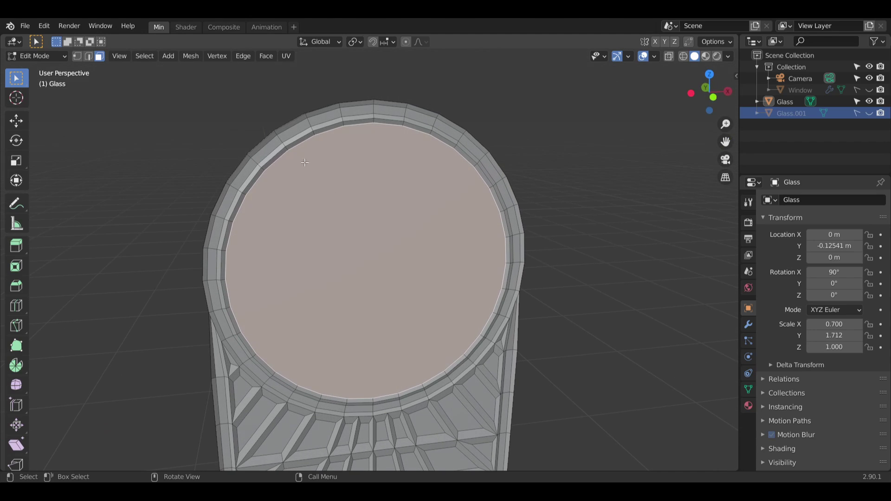
scroll(347, 128, "up", 4)
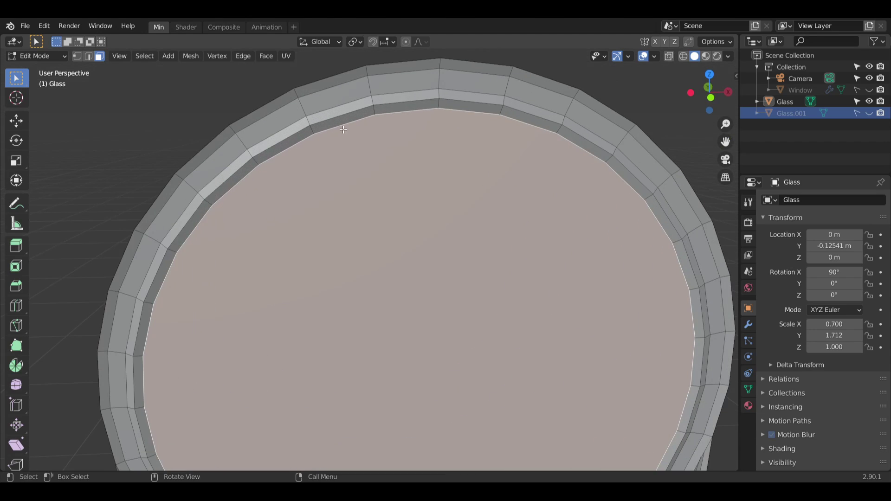
left_click(339, 99, "alt")
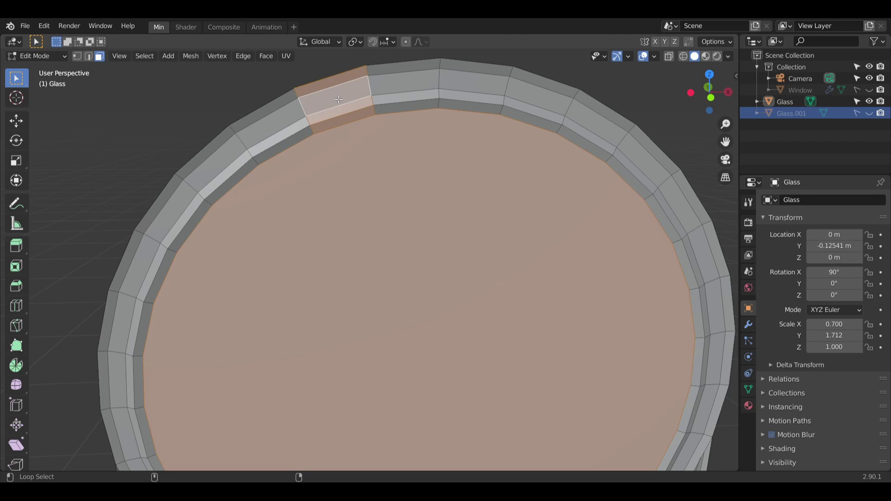
left_click(371, 85, "shift")
left_click(351, 80)
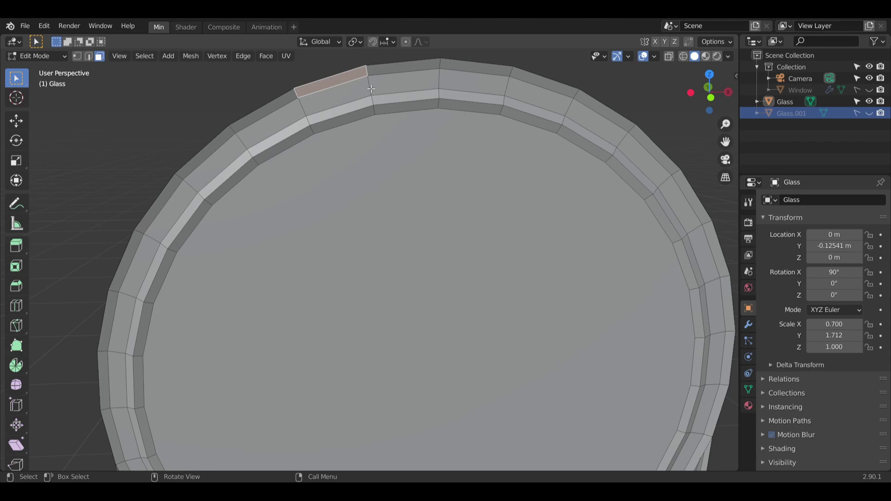
Step: Select the ring's flat front face loop together with the large circular face inside it
left_click(368, 87, "alt")
left_click(414, 297, "shift")
scroll(416, 334, "down", 6)
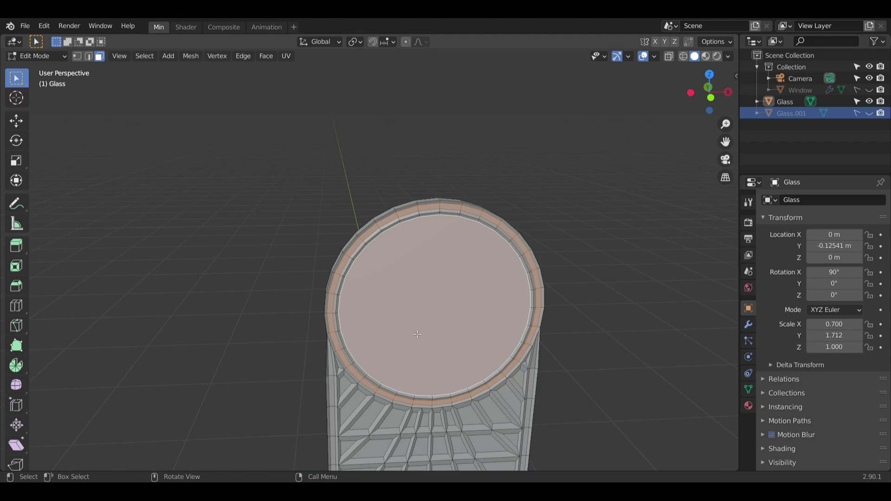
Step: Add the recessed pane faces in the left half of the top row beneath the ring to the selection
middle_click_drag(415, 334, 383, 183, "shift")
scroll(255, 162, "up", 3)
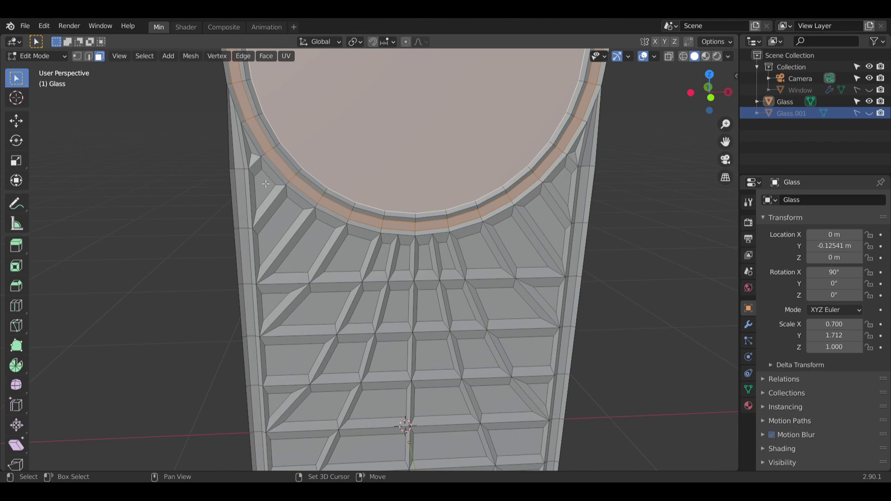
scroll(266, 184, "up", 5)
scroll(276, 195, "down", 3)
left_click(341, 320, "shift")
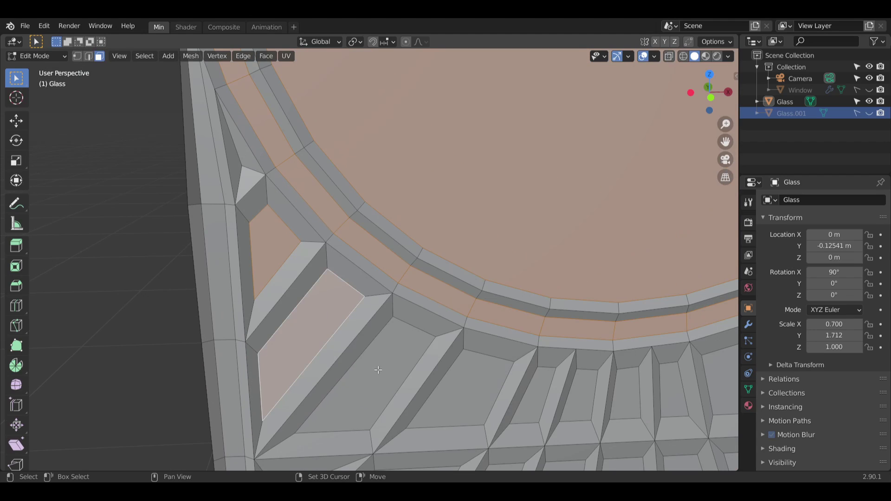
left_click(379, 371, "shift")
left_click(489, 374, "shift")
left_click(537, 400, "shift")
left_click(580, 396, "shift")
Step: Add the recessed pane faces in the right half of the top row beneath the ring to the selection
middle_click_drag(600, 362, 381, 280, "shift")
left_click(460, 316, "shift")
left_click(516, 301, "shift")
left_click(419, 321, "shift")
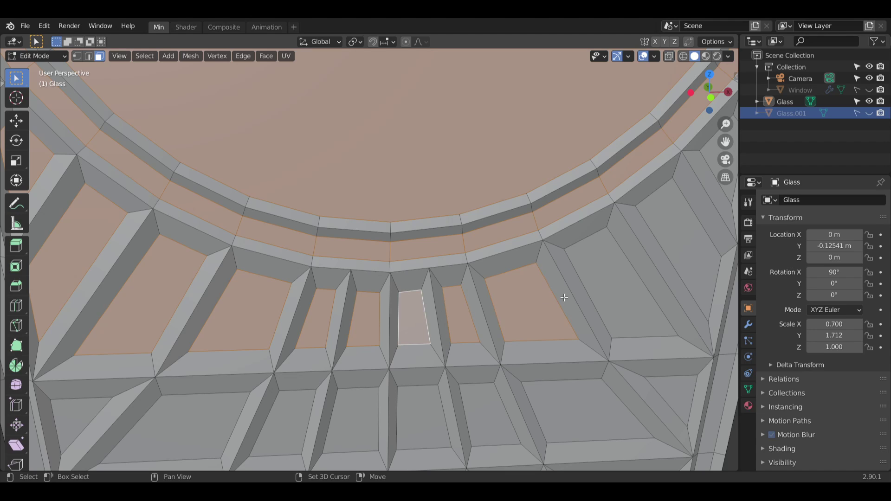
left_click(615, 282, "shift")
left_click(676, 229, "shift")
scroll(687, 225, "down", 2)
middle_click_drag(710, 223, 607, 227)
scroll(687, 216, "down", 2)
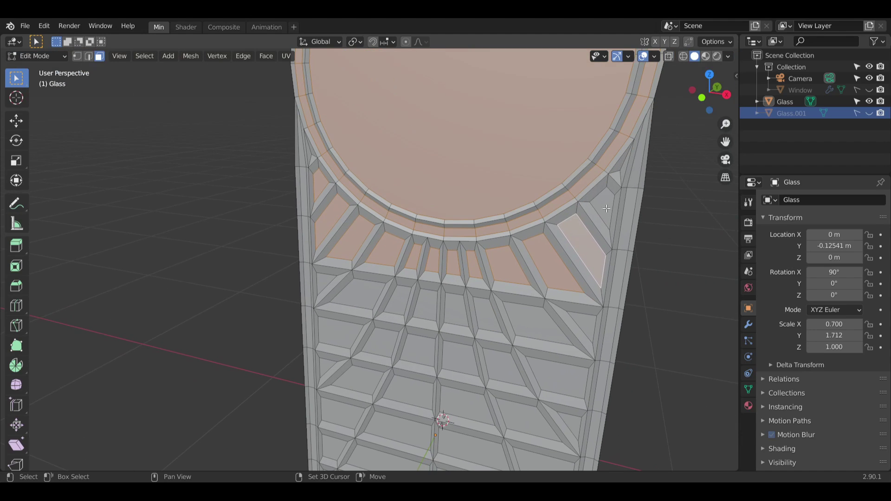
left_click(606, 208, "shift")
Step: Add all the recessed pane faces in the second row beneath the ring to the selection
left_click(580, 320, "shift")
left_click(538, 323, "shift")
left_click(486, 315, "shift")
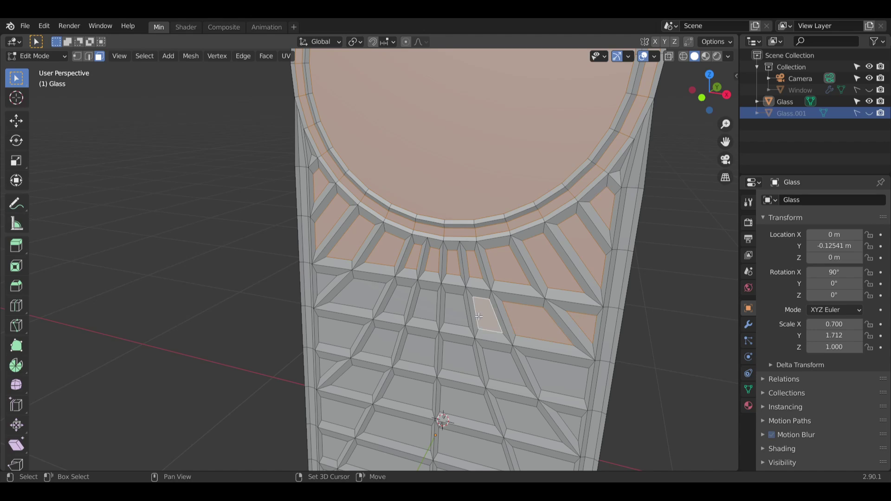
left_click(455, 310, "shift")
left_click(417, 305, "shift")
left_click(424, 305, "shift")
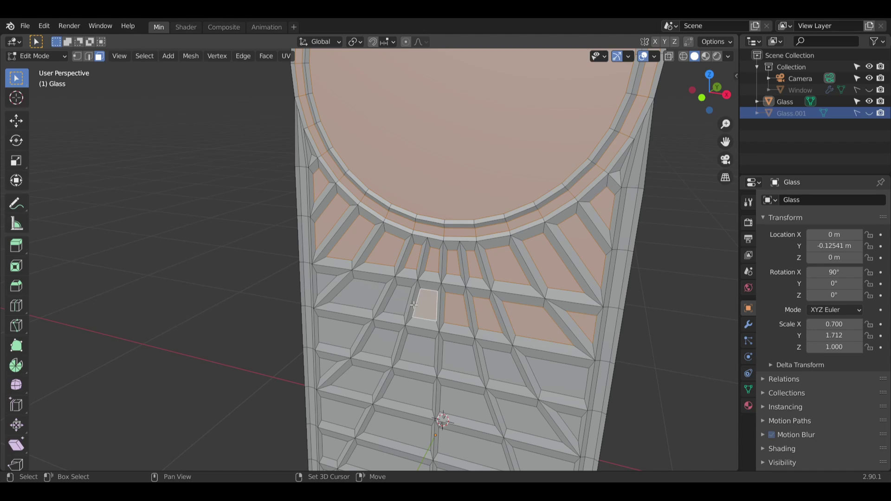
left_click(397, 299, "shift")
left_click(357, 293, "shift")
left_click(315, 281, "shift")
Step: Add all the recessed pane faces in the third row beneath the ring to the selection
left_click(342, 332, "shift")
left_click(379, 342, "shift")
left_click(425, 344, "shift")
left_click(460, 358, "shift")
left_click(504, 366, "shift")
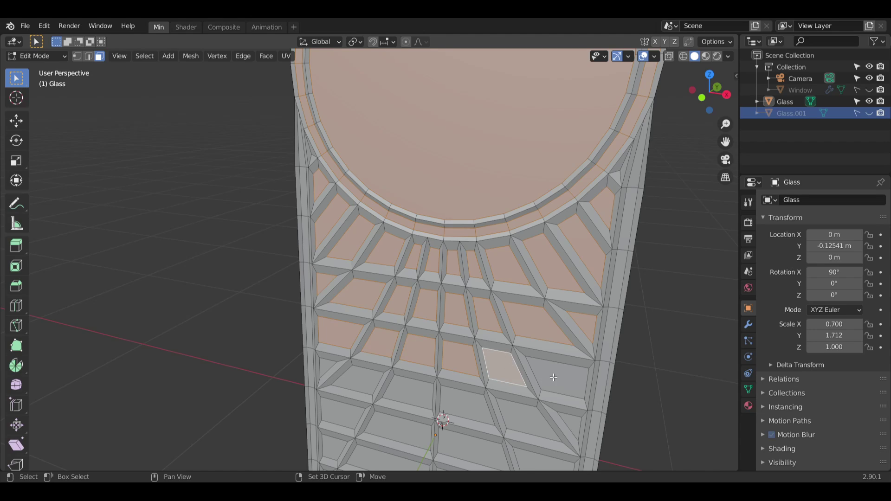
left_click(553, 377, "shift")
Step: Add all the recessed pane faces in the fourth row beneath the ring to the selection
left_click(569, 425, "shift")
left_click(529, 420, "shift")
left_click(464, 403, "shift")
left_click(408, 392, "shift")
left_click(346, 376, "shift")
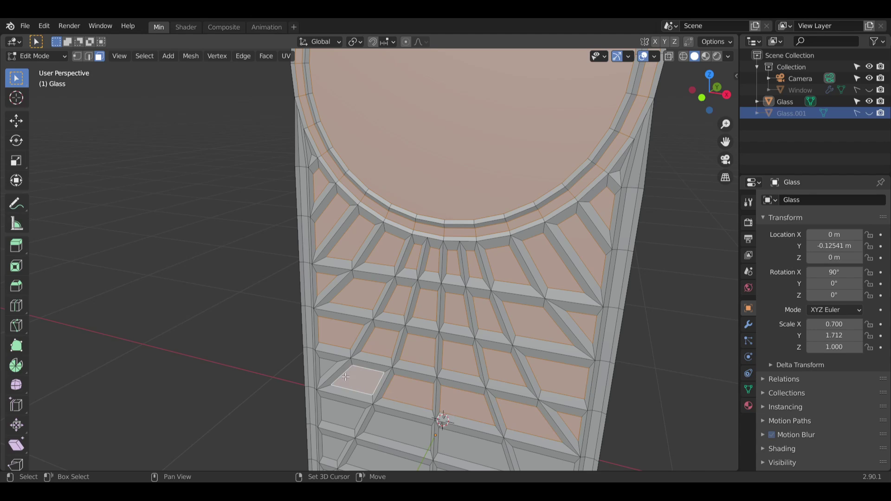
left_click(326, 365, "shift")
Step: Add the recessed pane faces in the fifth row beneath the ring to the selection
middle_click_drag(407, 373, 352, 213, "shift")
left_click(286, 261, "shift")
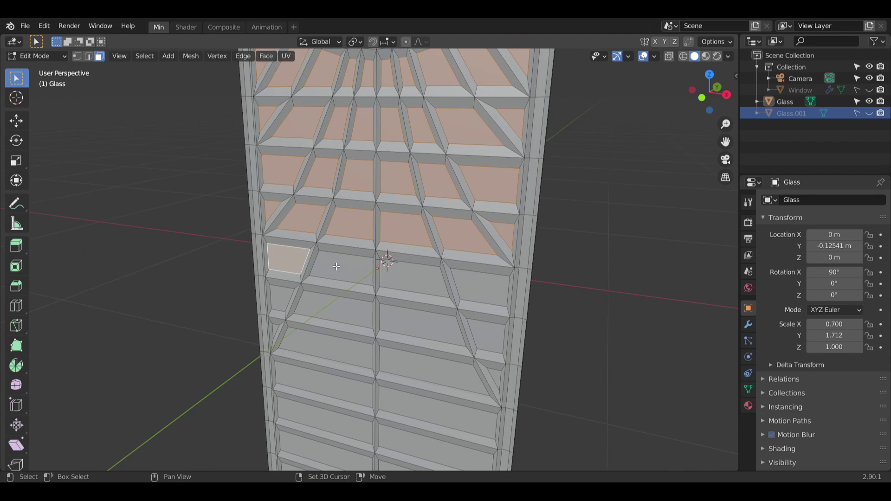
left_click(415, 279, "shift")
left_click(480, 288, "shift")
left_click(346, 279, "shift")
Step: Add the recessed pane faces in the sixth and seventh rows beneath the ring, including the small corner panes, to the selection
left_click(283, 297, "shift")
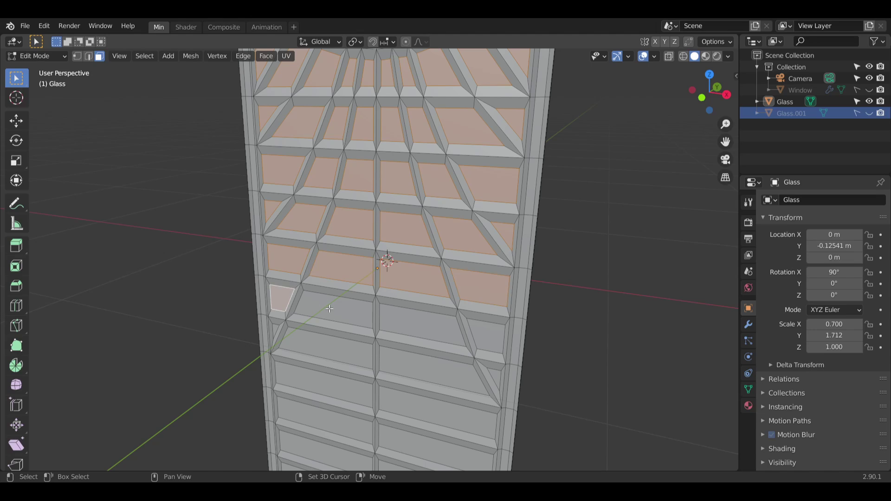
left_click(425, 320, "shift")
left_click(480, 330, "shift")
left_click(494, 376, "shift")
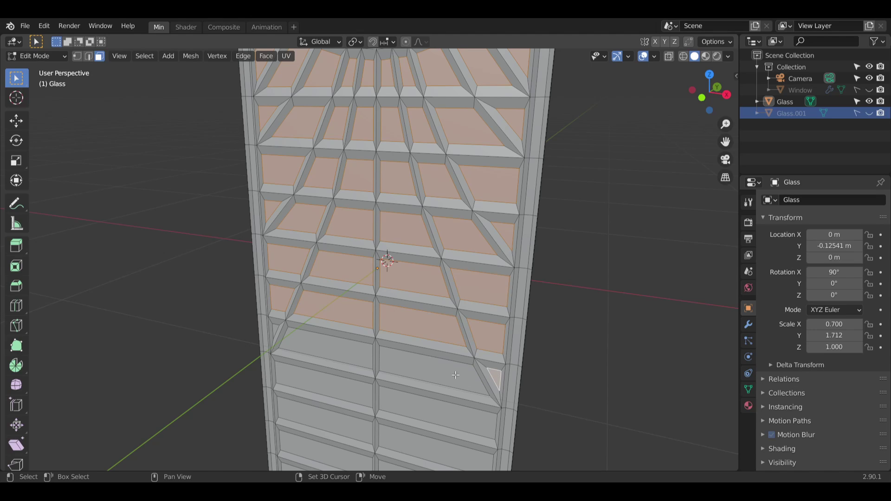
left_click(436, 371, "shift")
left_click(329, 347, "shift")
left_click(275, 331, "shift")
Step: Add both pane faces in each of the first three two-pane rows, below the slanted bars, to the selection
left_click(316, 375, "shift")
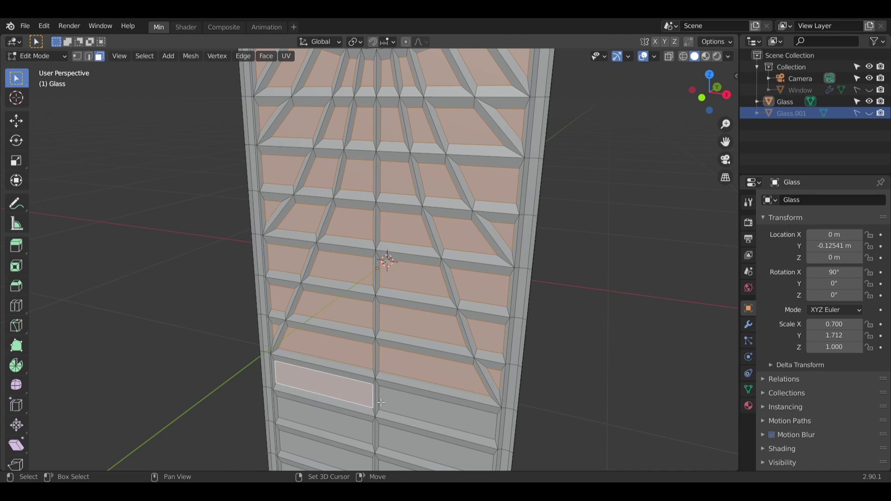
left_click(381, 403, "shift")
middle_click_drag(382, 402, 379, 398, "shift")
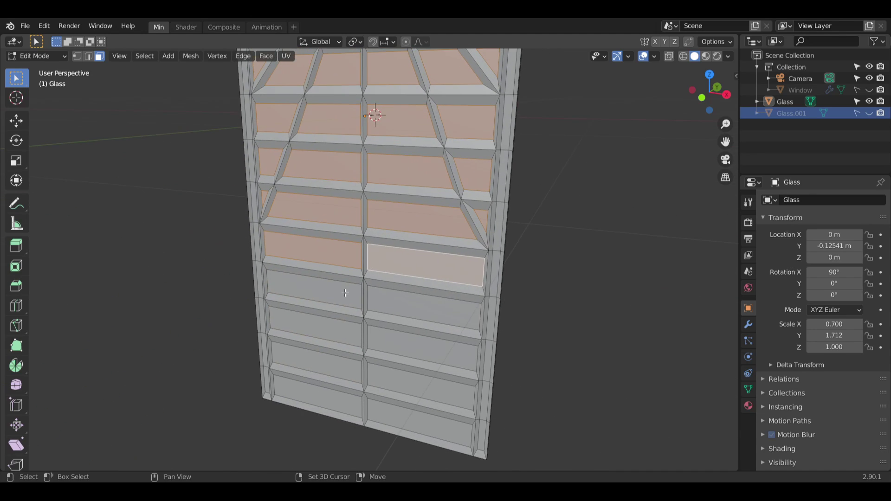
left_click(314, 290, "shift")
left_click(422, 307, "shift")
left_click(422, 348, "shift")
left_click(316, 326, "shift")
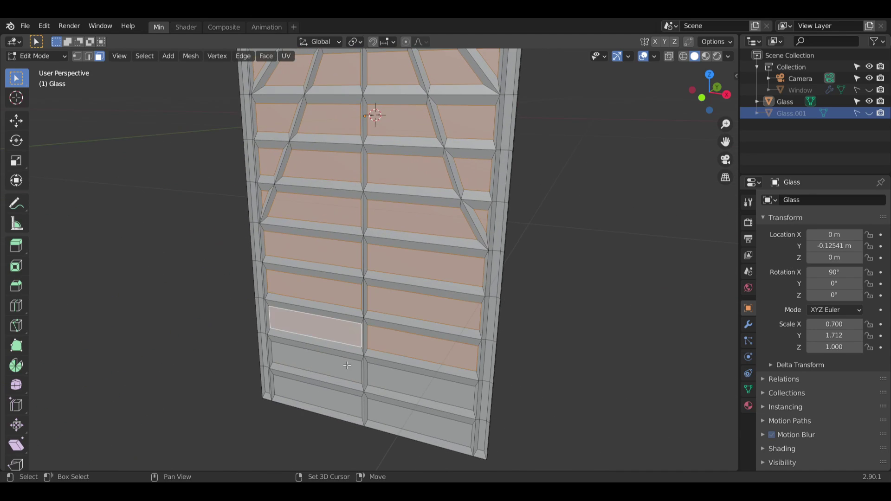
Step: Add both pane faces in each of the last two rows at the foot of the panel to the selection
left_click(316, 362, "shift")
left_click(389, 398, "shift")
left_click(378, 405, "shift")
left_click(342, 407, "shift")
middle_click_drag(342, 406, 371, 403)
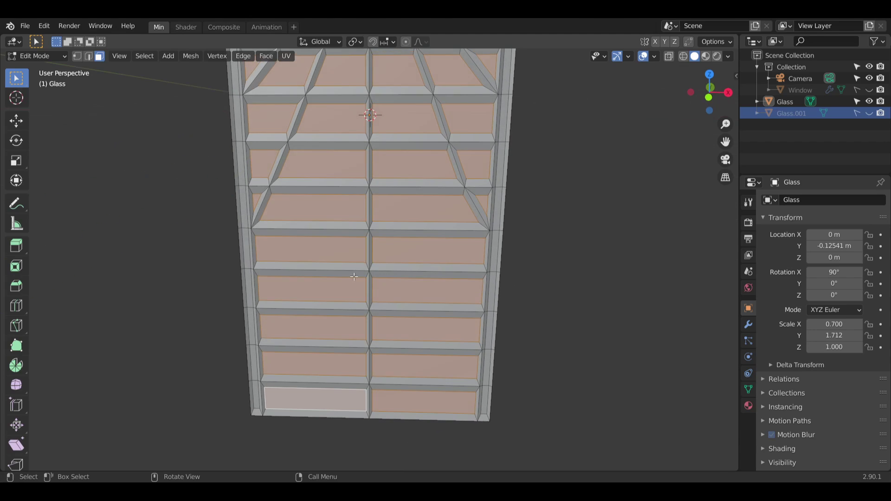
Step: Switch to the Extrude Region tool and delete the selected pane, ring and circle faces with the Faces option
middle_click_drag(404, 126, 444, 196)
middle_click_drag(411, 244, 248, 208)
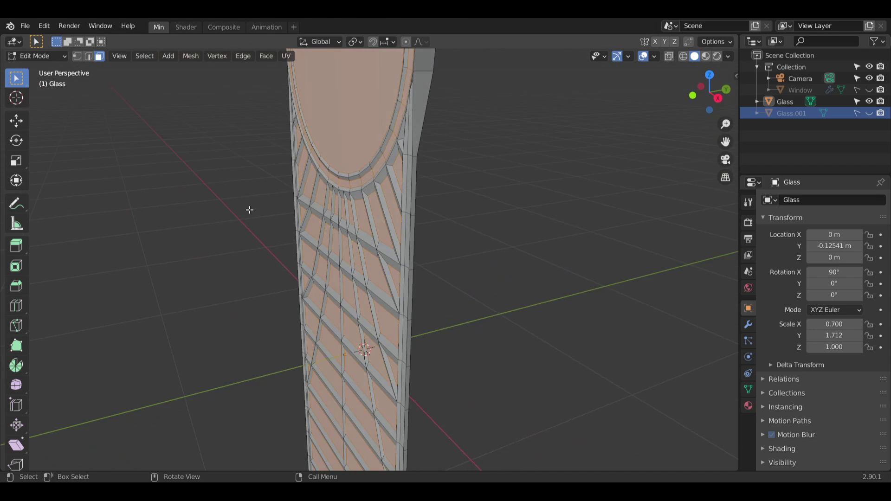
left_click(16, 246)
left_click_drag(300, 265, 394, 247)
middle_click_drag(394, 248, 423, 209)
key("a")
key("x")
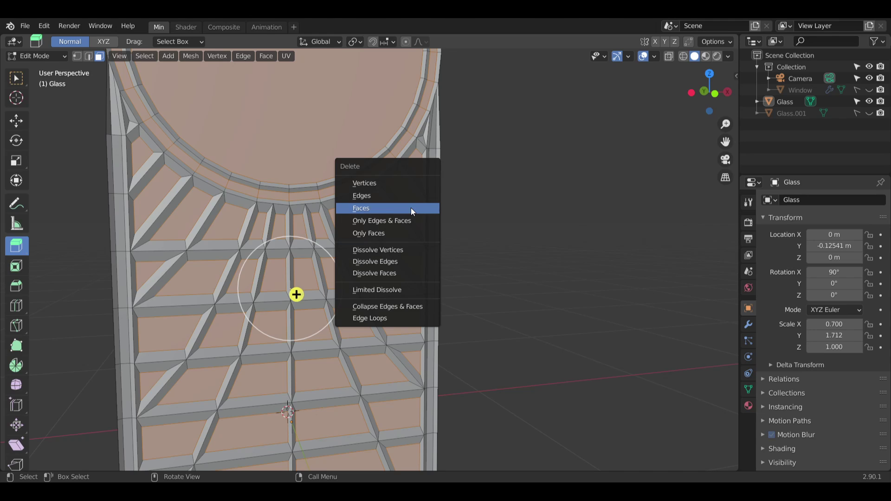
left_click(410, 207)
Step: Select the back face strips showing through the top pane row and the circular opening
middle_click_drag(346, 260, 325, 251)
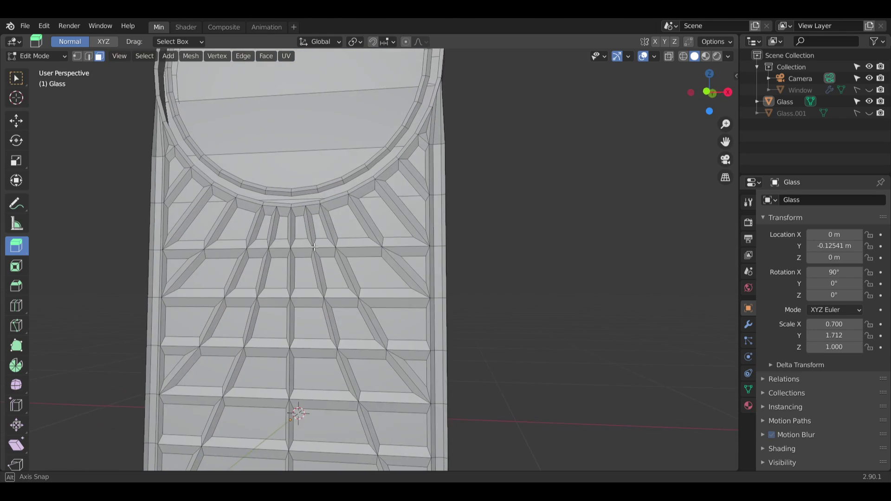
scroll(400, 188, "up", 4)
left_click(397, 255)
left_click(407, 165, "shift")
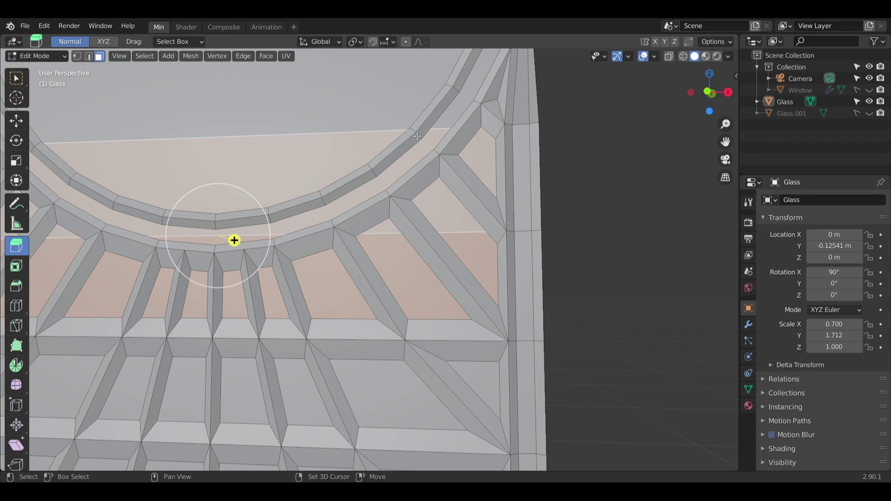
middle_click_drag(348, 96, 397, 306, "shift")
left_click(389, 278, "shift")
scroll(281, 380, "down", 5)
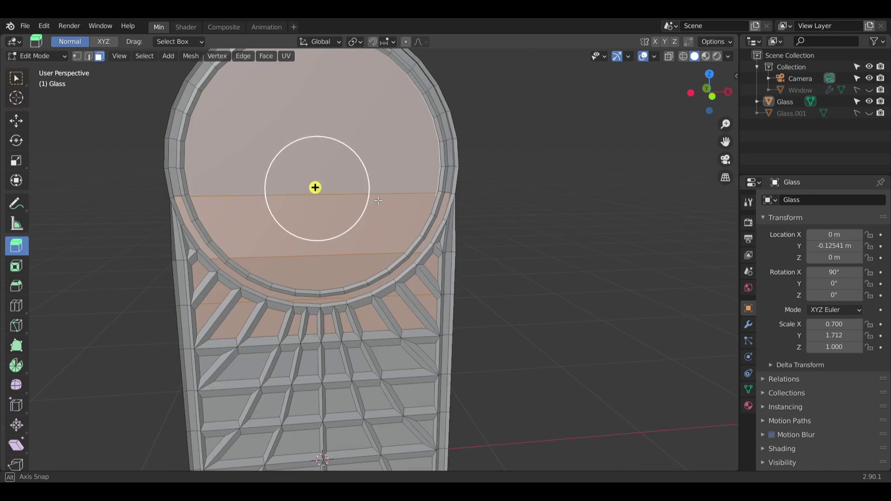
scroll(324, 191, "up", 6)
scroll(269, 239, "down", 5)
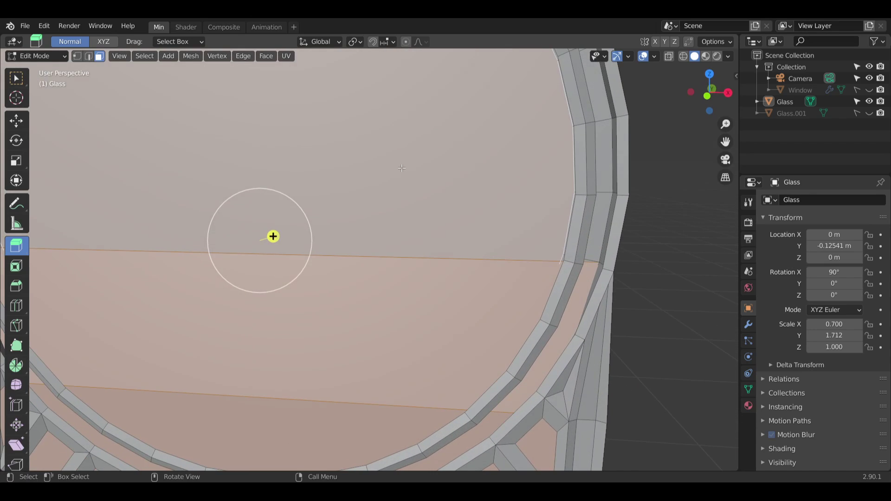
Step: Undo the back face selections and the face deletion to restore the selected pane faces
key("ctrl+z")
key("ctrl+z")
key("ctrl+z")
key("ctrl+z")
key("ctrl+z")
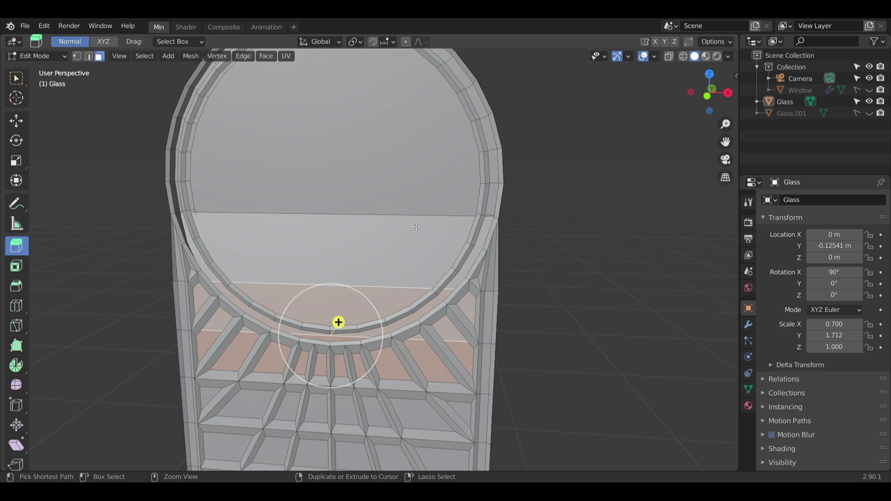
Step: Add the flat front faces along the upper part of the panel's right border strip to the selection
middle_click_drag(320, 443, 240, 384)
scroll(451, 250, "up", 5)
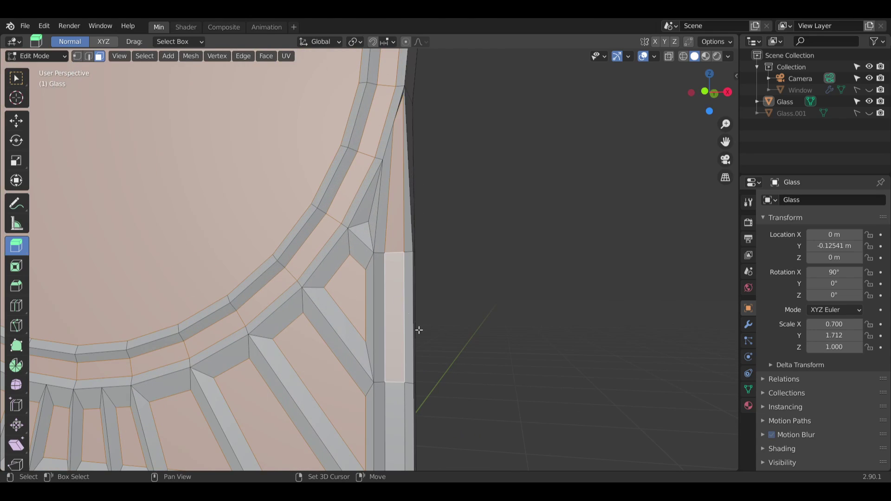
middle_click_drag(419, 330, 439, 191, "shift")
left_click(376, 238, "shift")
left_click(389, 237, "shift")
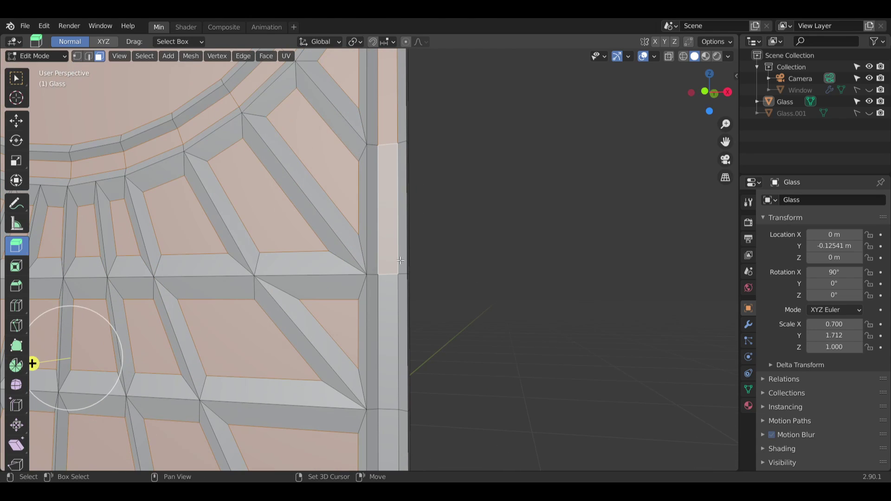
left_click(400, 321, "shift")
left_click(405, 319, "shift")
left_click(392, 323, "shift")
Step: Add the remaining flat front faces down the right border strip to the panel's foot to the selection
scroll(429, 360, "down", 4)
middle_click_drag(408, 340, 406, 161, "shift")
left_click(381, 190, "shift")
left_click(384, 236, "shift")
left_click(379, 307, "shift")
middle_click_drag(379, 307, 382, 191, "shift")
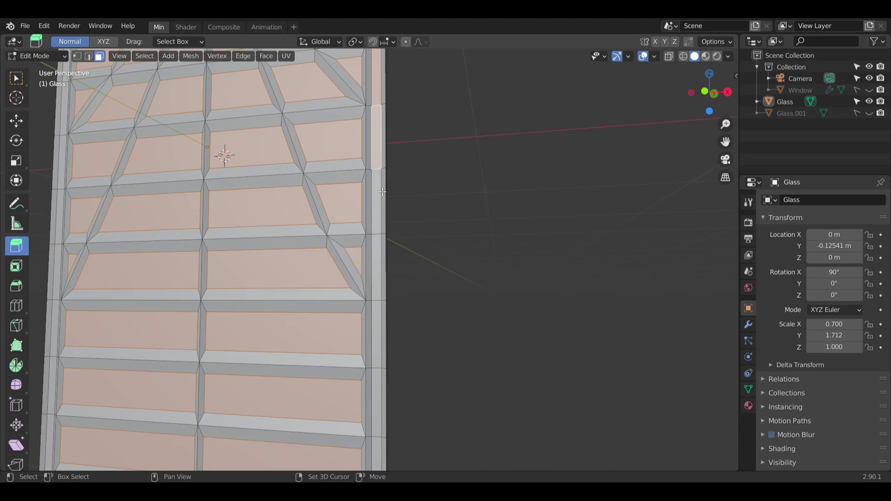
left_click(376, 342)
middle_click_drag(398, 388, 384, 238, "shift")
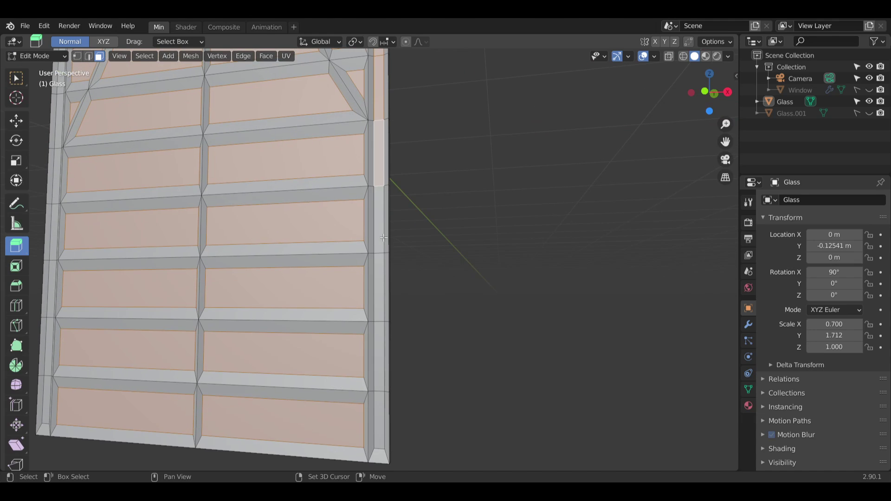
middle_click_drag(382, 288, 388, 244, "shift")
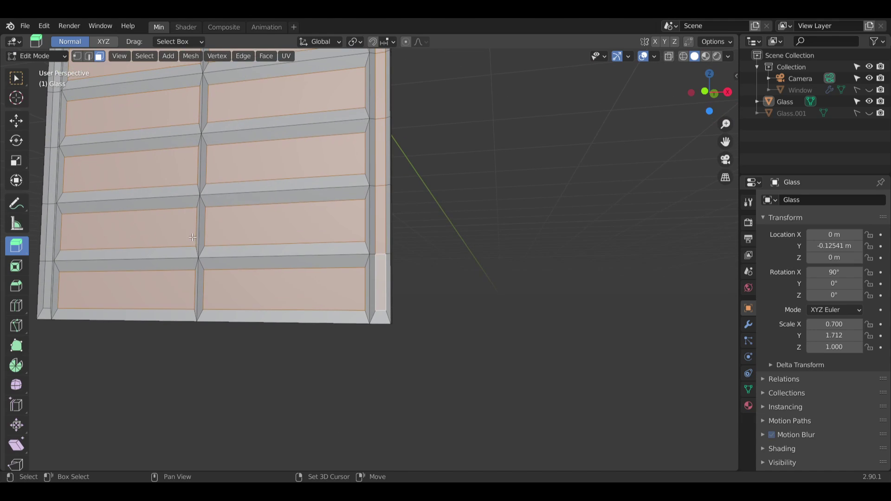
Step: Add the flat front faces along the lower part of the panel's left border strip to the selection
middle_click_drag(192, 237, 302, 284, "shift")
left_click(316, 308)
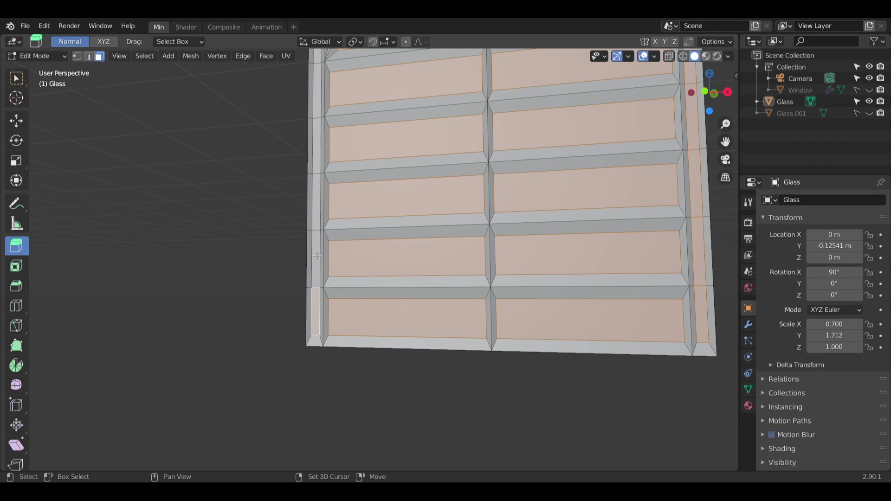
left_click(318, 211, "shift")
middle_click_drag(327, 199, 374, 173)
middle_click_drag(363, 177, 372, 268, "shift")
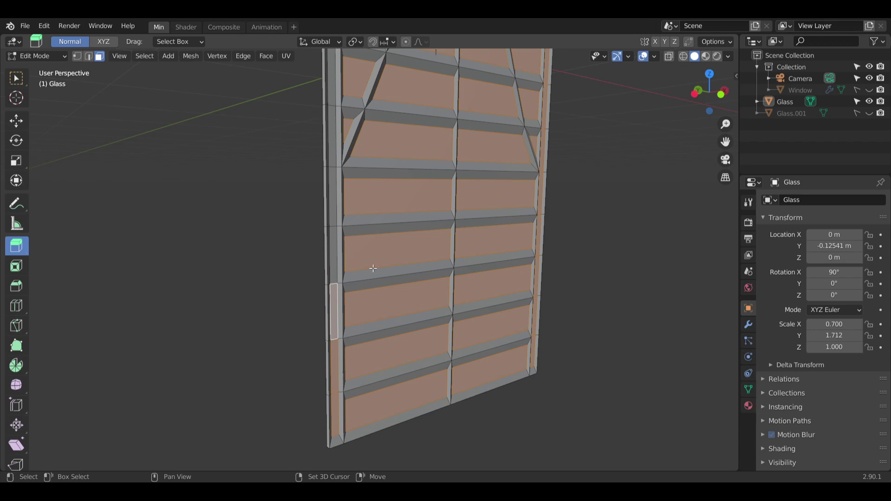
left_click(333, 210, "shift")
left_click(340, 236, "shift")
middle_click_drag(340, 236, 339, 289, "shift")
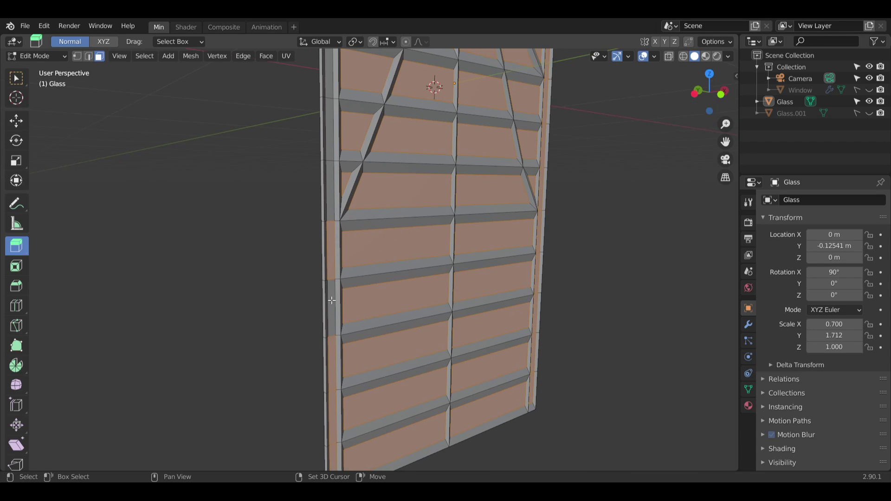
left_click(331, 300, "shift")
Step: Add the flat front faces of the left border strip from mid-height up toward the ring to the selection
middle_click_drag(349, 181, 342, 300, "shift")
left_click(327, 299, "shift")
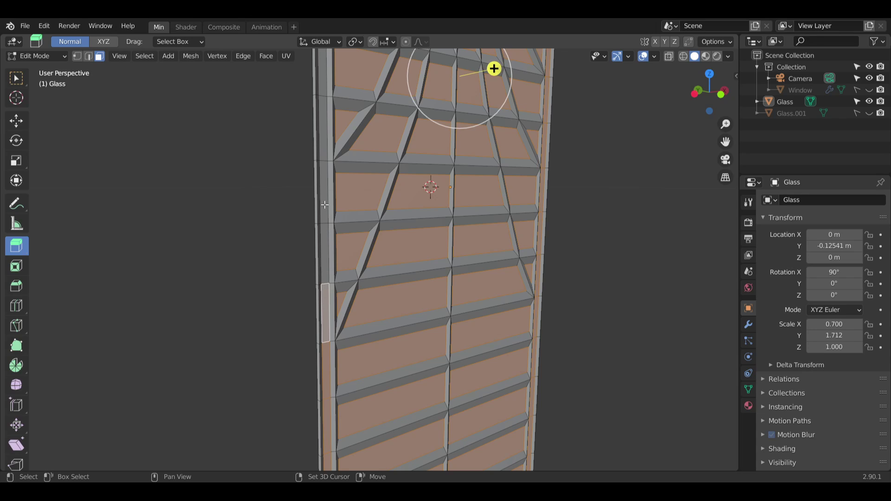
left_click(325, 204, "shift")
left_click(325, 248, "shift")
middle_click_drag(343, 179, 341, 294, "shift")
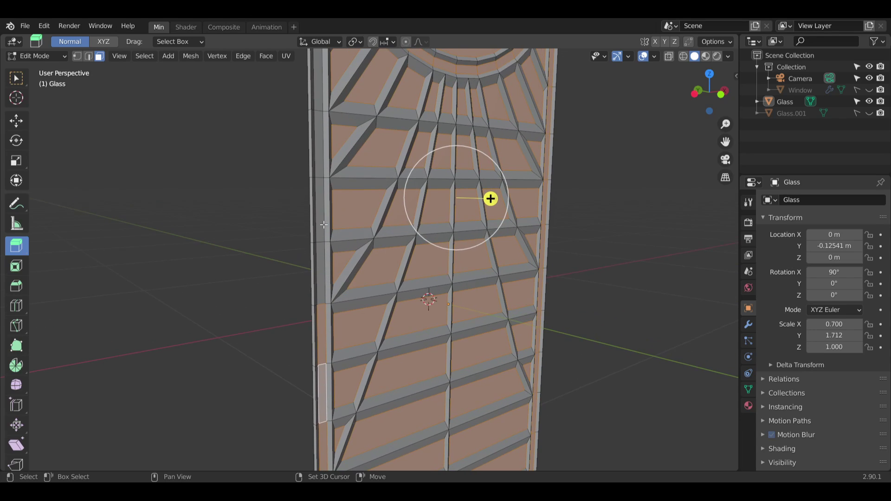
left_click(323, 225, "shift")
left_click(321, 263, "shift")
middle_click_drag(329, 156, 323, 271, "shift")
left_click(317, 275, "shift")
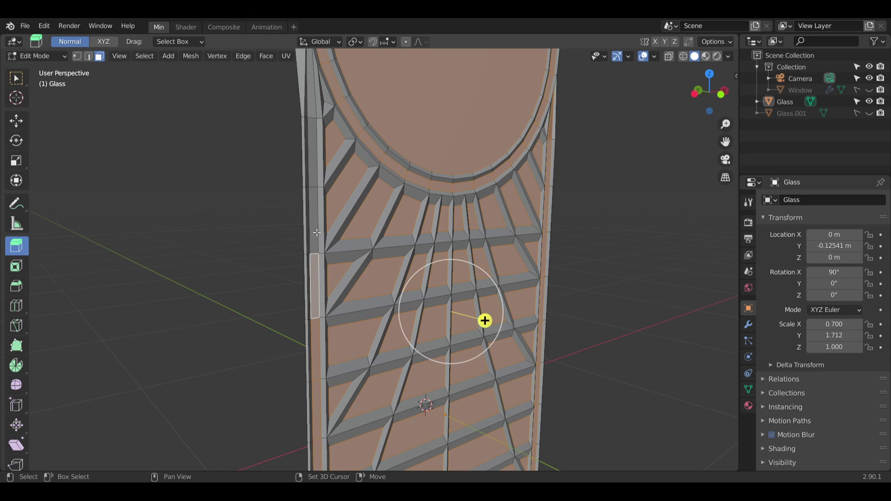
Step: Add the uppermost left border faces to the selection and delete all selected geometry with the Faces option
middle_click_drag(314, 171, 351, 166)
left_click(322, 214)
key("x")
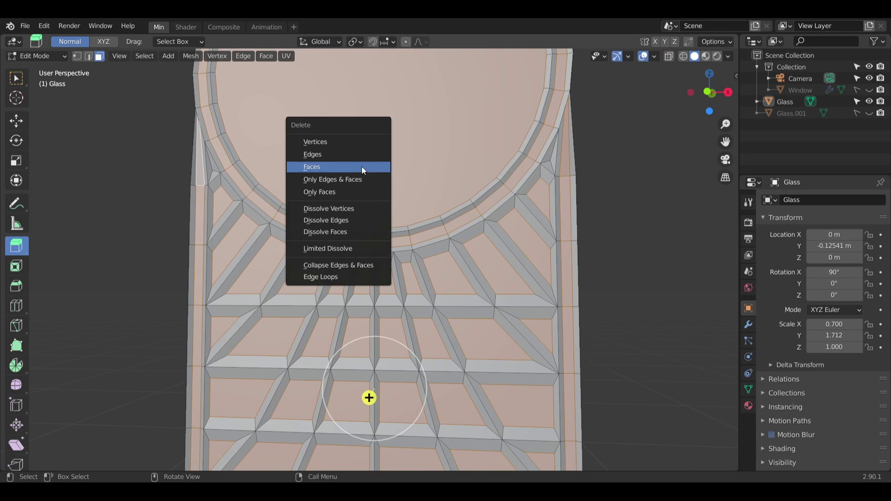
left_click(362, 171)
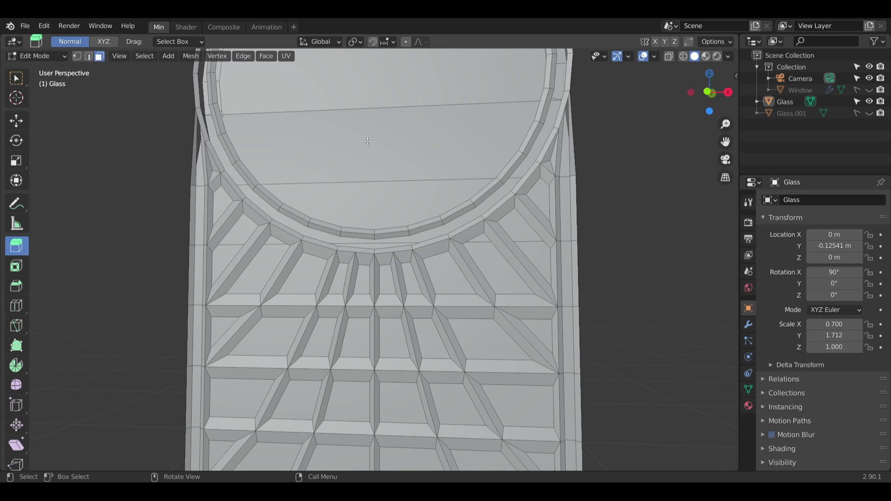
Step: Select the back face strips showing through the circular opening and the upper pane rows
scroll(366, 151, "down", 3)
middle_click_drag(366, 151, 363, 217, "shift")
left_click(361, 159)
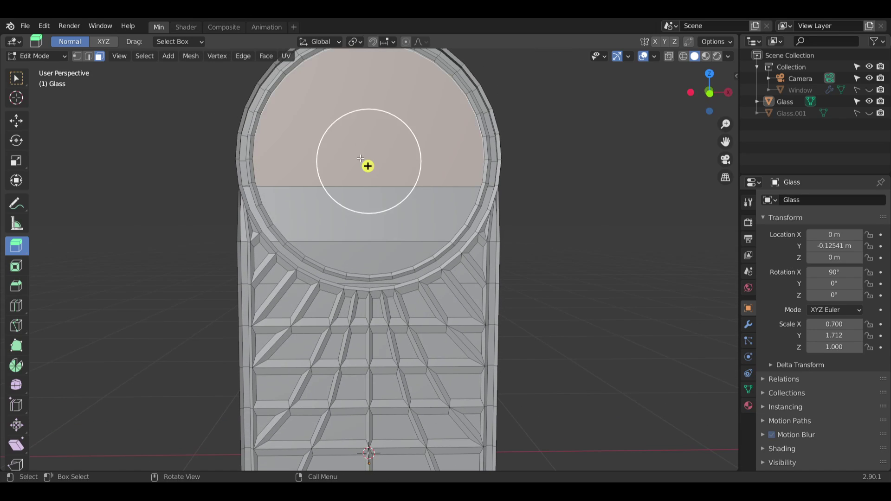
left_click_drag(368, 166, 368, 180)
left_click(317, 305, "shift")
left_click(301, 343, "shift")
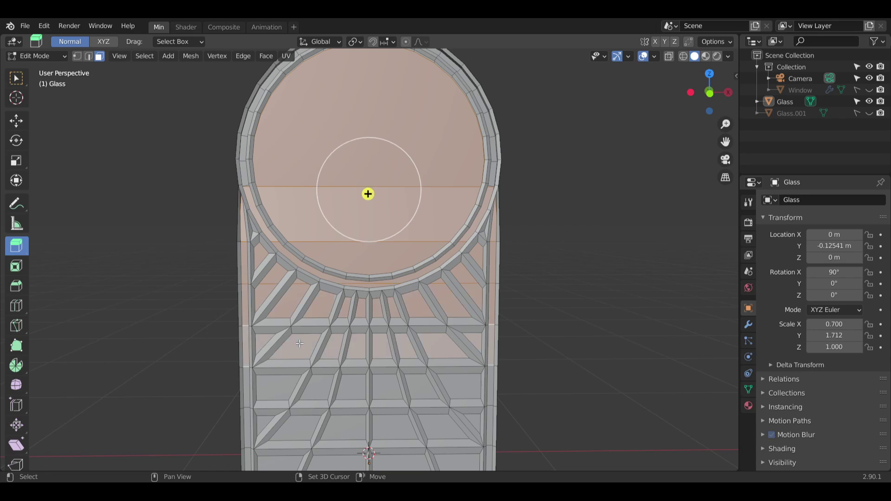
left_click(281, 388, "shift")
left_click(294, 424, "shift")
Step: Add the back face strips behind the middle pane rows of the lattice to the selection
middle_click_drag(305, 443, 312, 296, "shift")
left_click(283, 313, "shift")
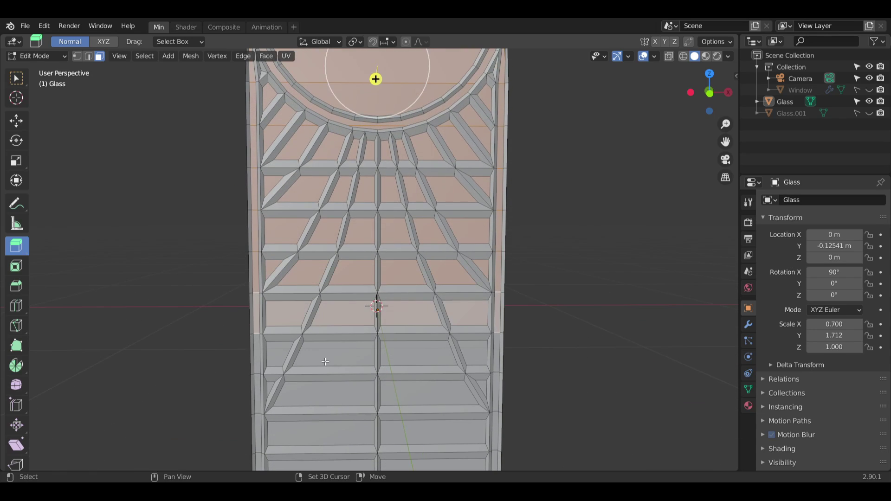
left_click(290, 354, "shift")
left_click(301, 395, "shift")
left_click(314, 433, "shift")
Step: Extend the selection to the back face strips down to the panel's lower end and delete them with the Faces option
middle_click_drag(325, 465, 318, 304, "shift")
key("ctrl+KP_Add")
key("ctrl+KP_Add")
key("ctrl+KP_Add")
key("ctrl+KP_Add")
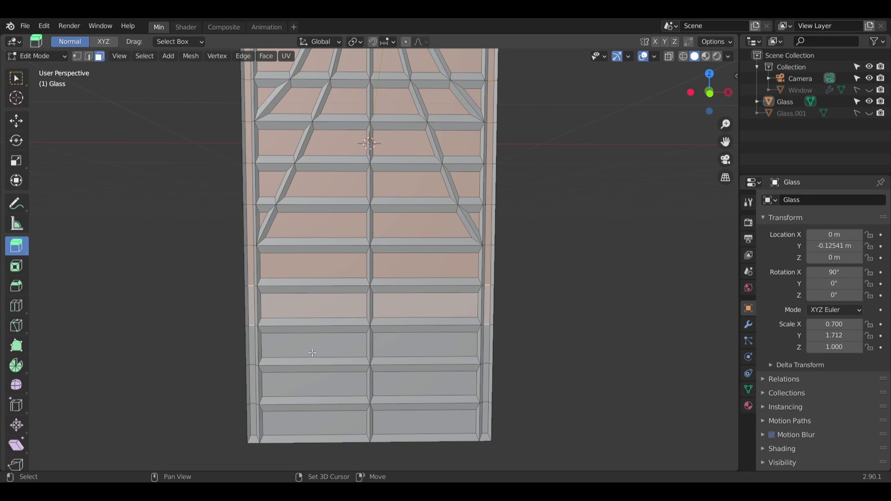
key("x")
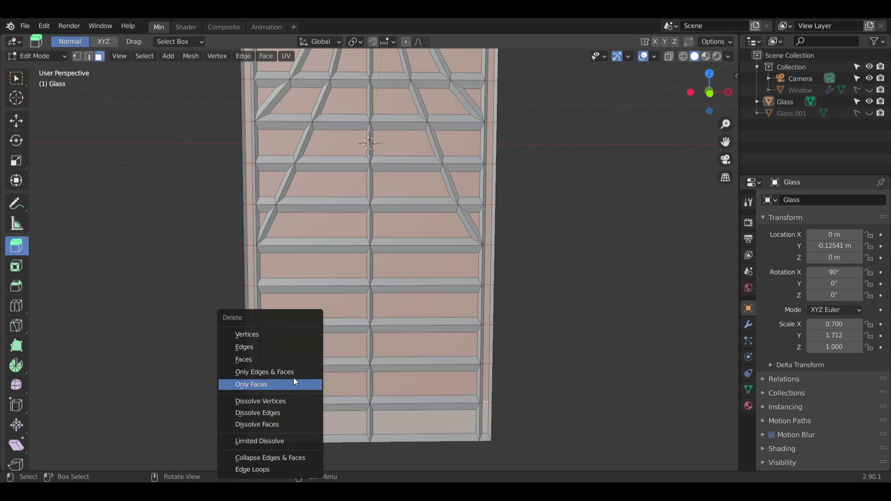
left_click(290, 359)
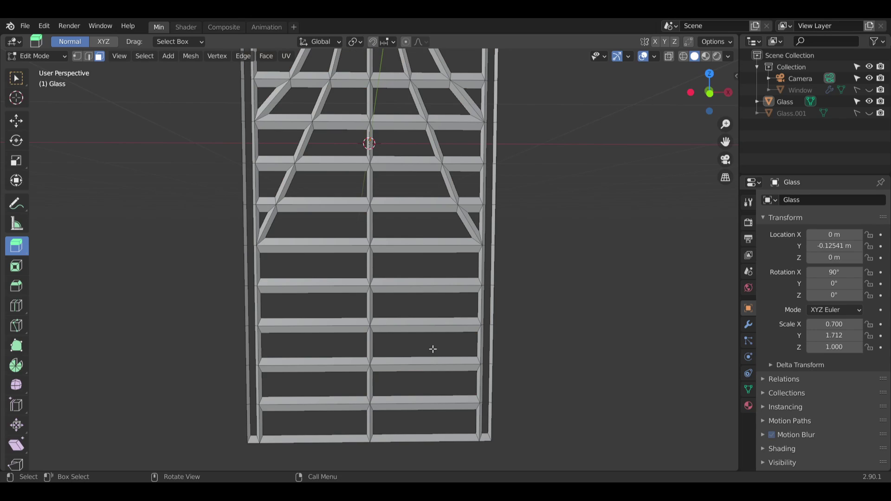
Step: Select the loop of flat back faces around the circular ring and delete it with the Faces option
middle_click_drag(431, 350, 360, 260)
scroll(386, 232, "up", 3)
scroll(385, 232, "up", 2)
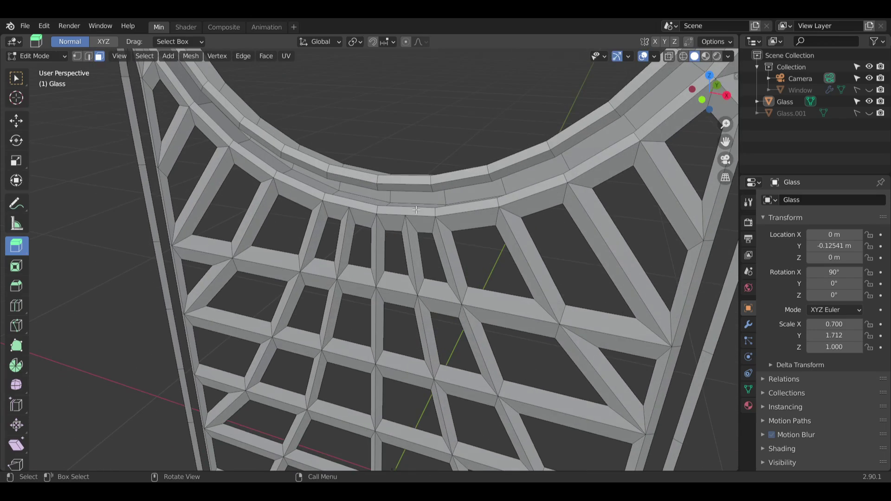
middle_click_drag(483, 271, 383, 238)
scroll(383, 239, "down", 2)
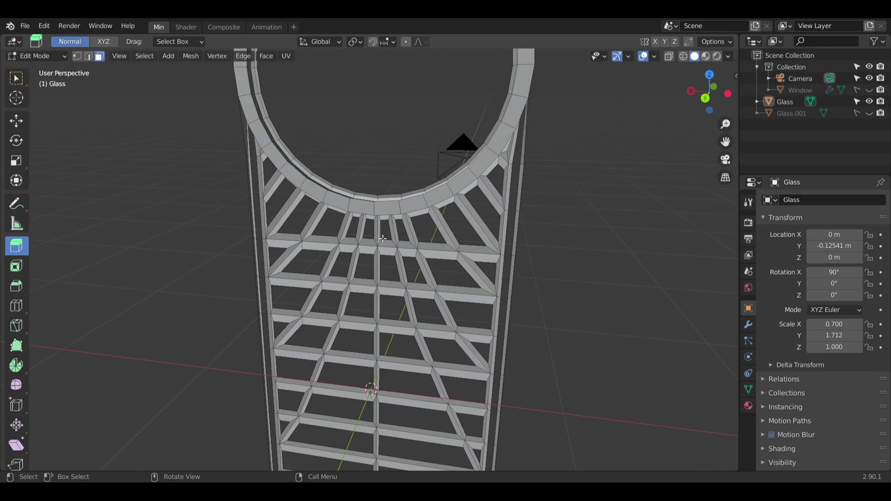
left_click(374, 208, "alt")
key("x")
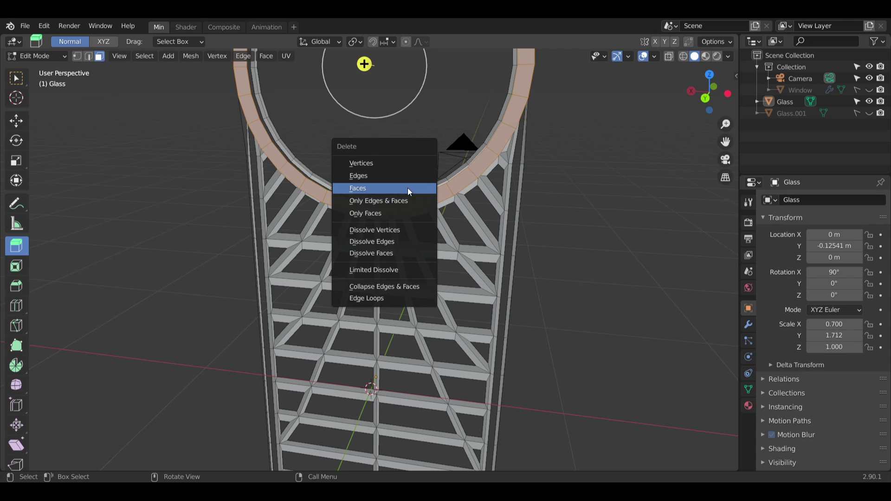
left_click(407, 188)
middle_click_drag(215, 174, 409, 205)
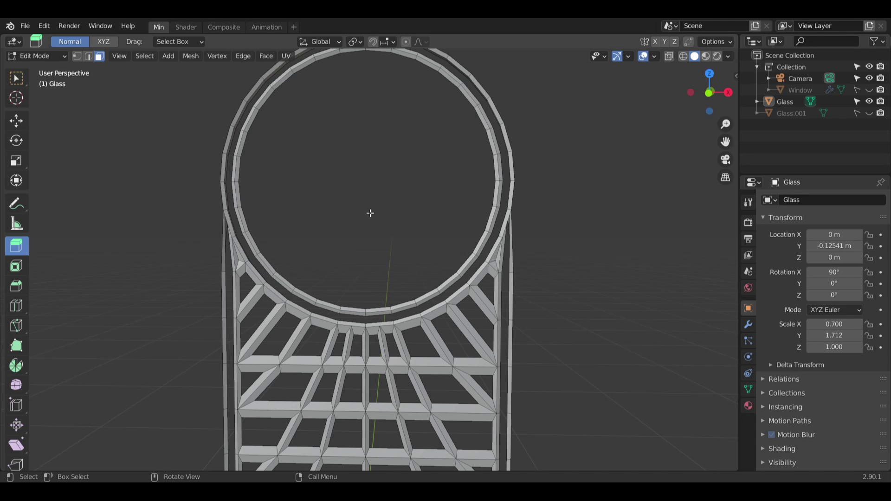
scroll(167, 247, "down", 5)
middle_click_drag(249, 255, 265, 255)
middle_click_drag(266, 255, 334, 166, "shift")
middle_click_drag(371, 207, 385, 273)
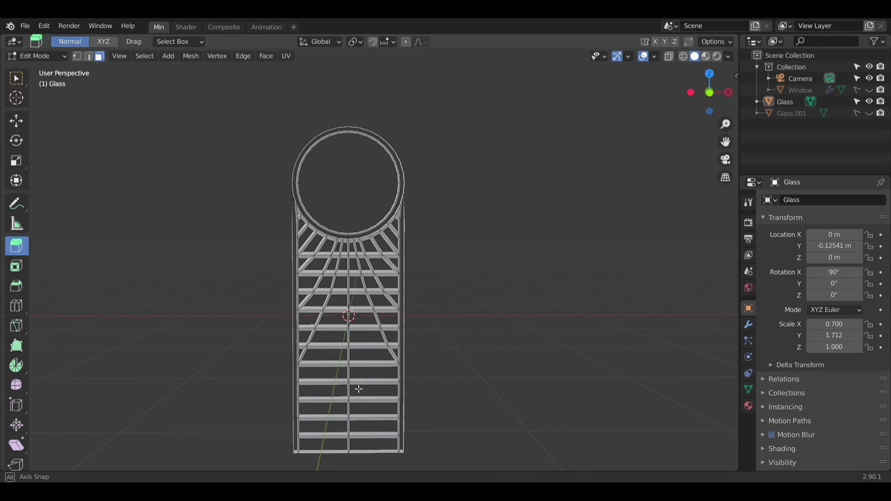
middle_click_drag(361, 392, 382, 351)
middle_click_drag(458, 210, 483, 232)
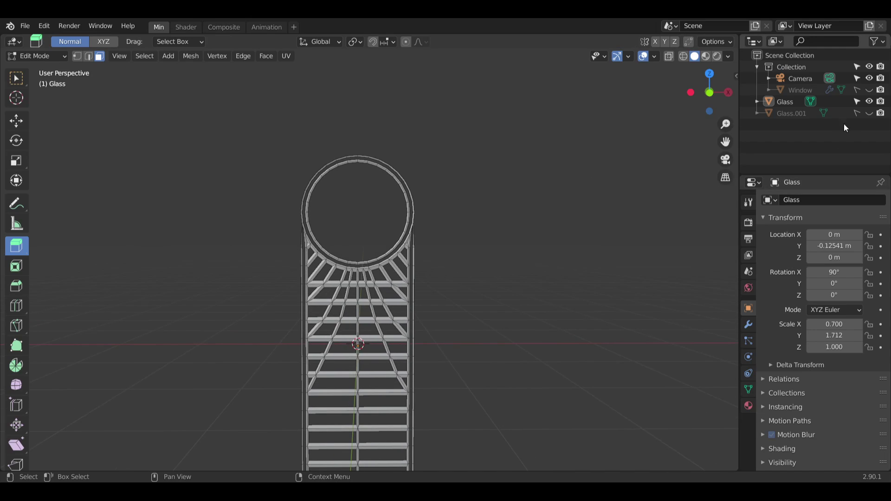
Step: Rename the lattice object Glass as Iron
double_click(785, 102)
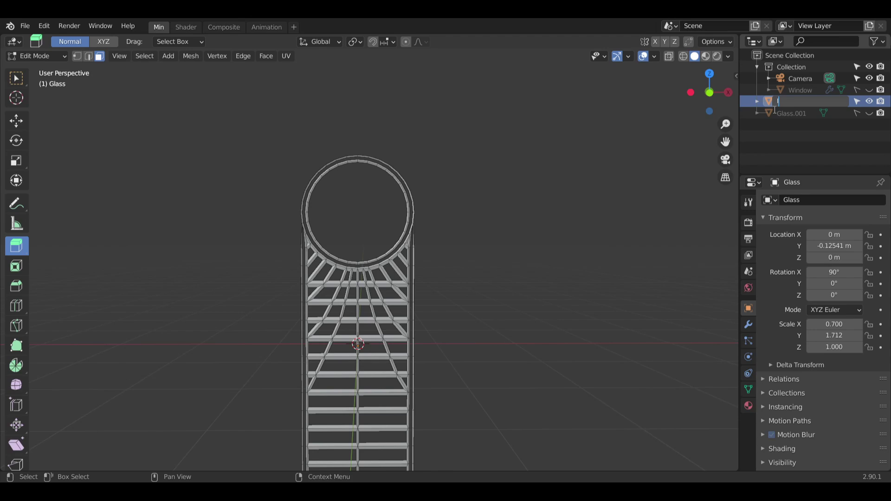
type("Iron")
key("Return")
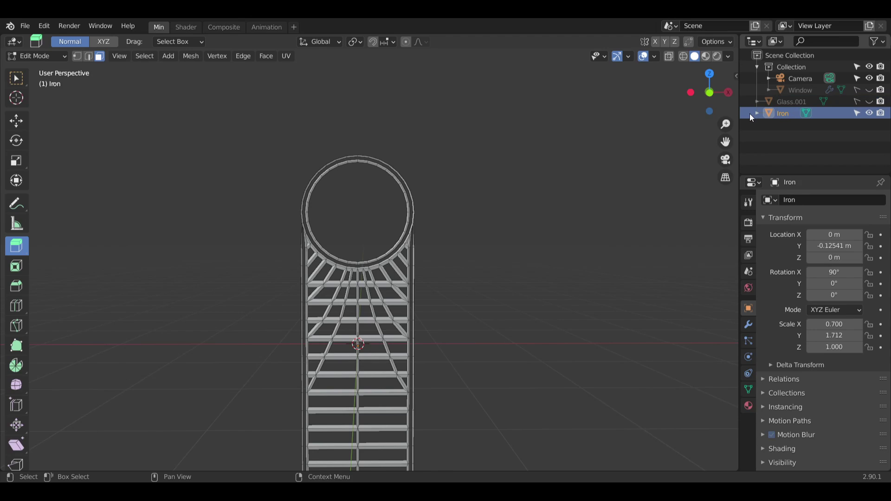
Step: Hide the Iron object and make the Glass.001 object visible in the viewport
left_click(869, 113)
left_click(870, 101)
scroll(457, 229, "up", 3)
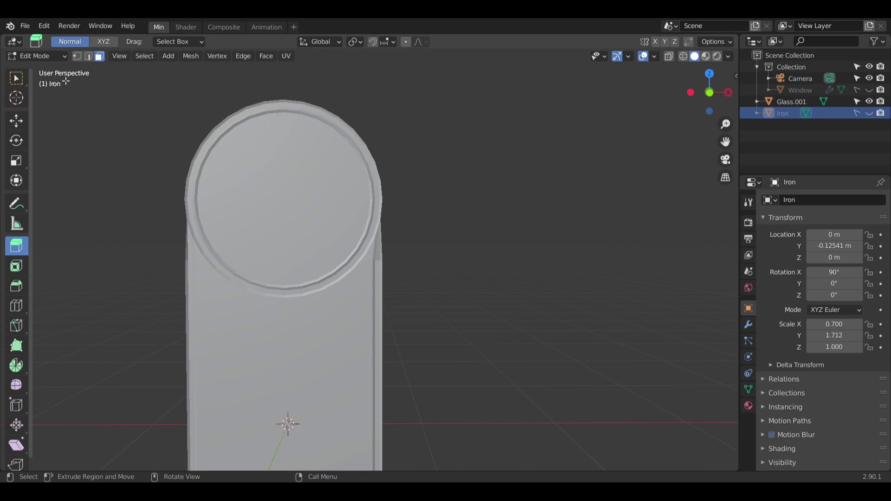
Step: Leave Edit Mode on Iron, select Glass.001 and enter Edit Mode on it
left_click(37, 56)
left_click(44, 71)
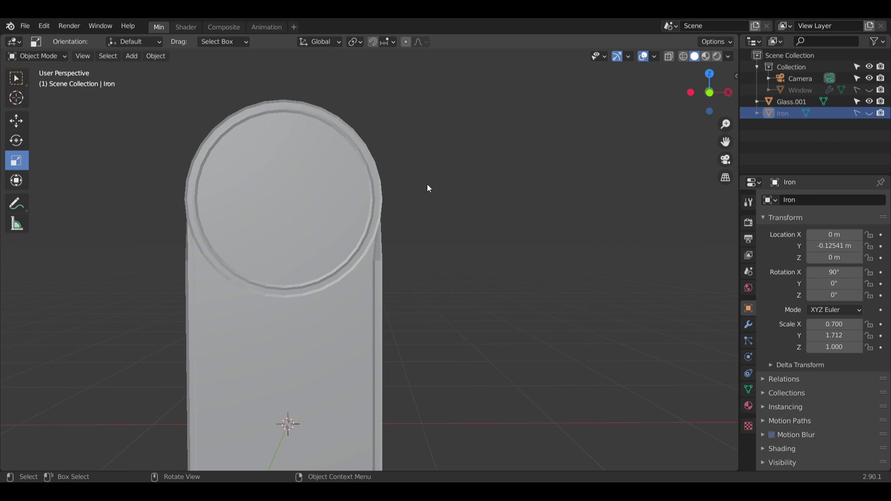
left_click(779, 103)
left_click(48, 56)
left_click(44, 82)
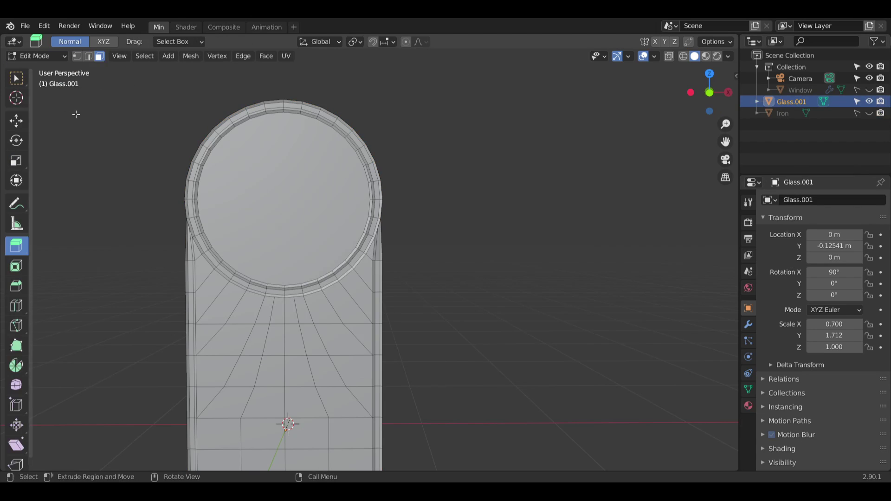
Step: Select the two inner face loops of the rim around the round pane
middle_click_drag(131, 135, 308, 171, "shift")
scroll(320, 181, "up", 4)
middle_click_drag(452, 240, 428, 250)
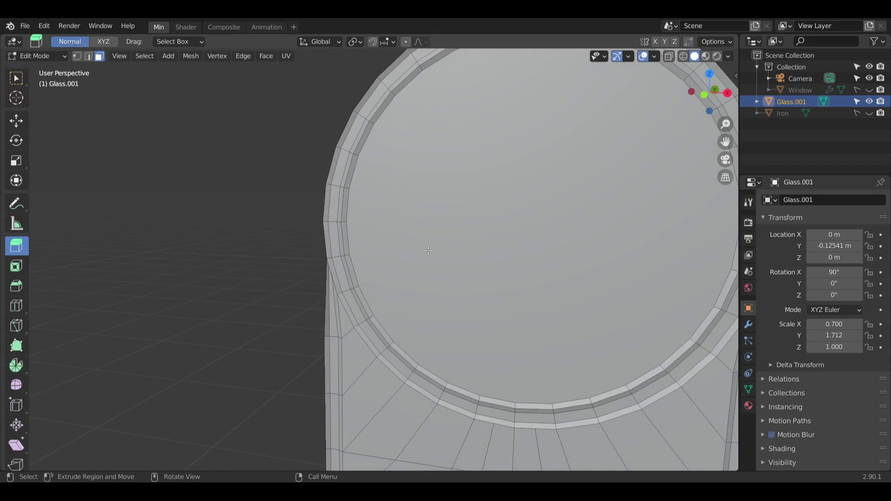
left_click(347, 241, "alt")
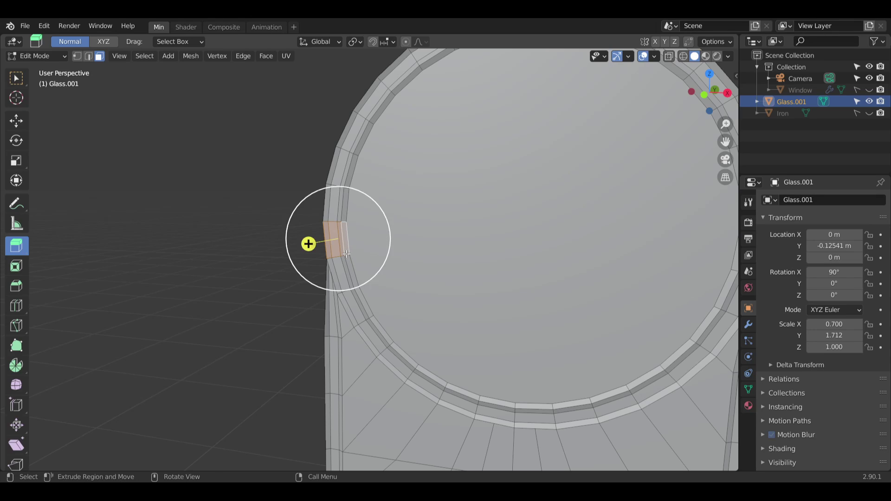
left_click(347, 253, "alt")
left_click(348, 256, "alt")
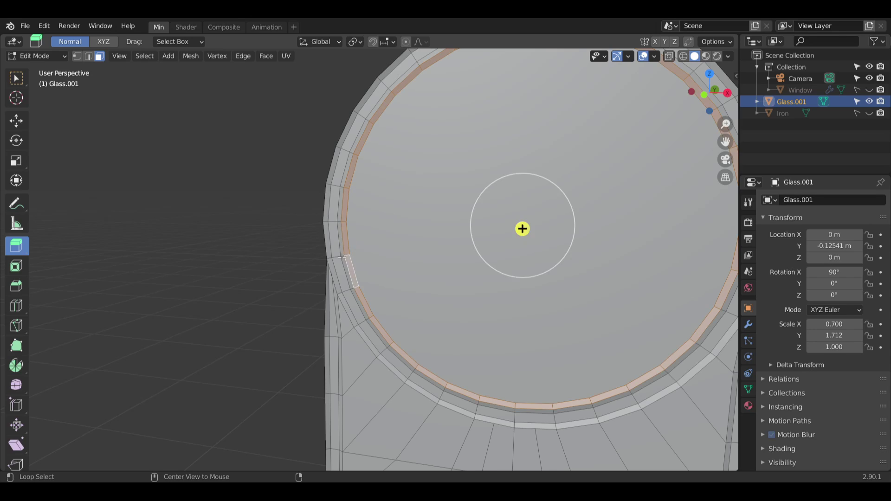
left_click(342, 257, "alt")
left_click(349, 254, "alt")
left_click(347, 257, "alt")
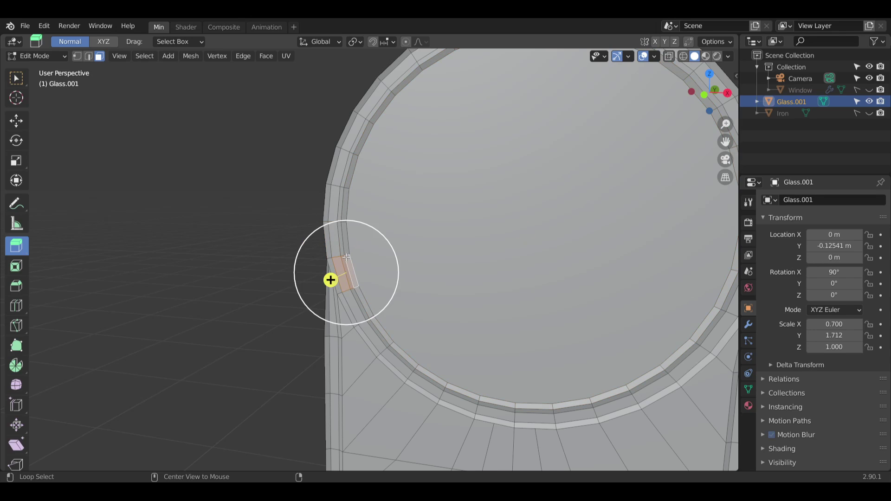
left_click(348, 255, "alt")
left_click(342, 255, "alt")
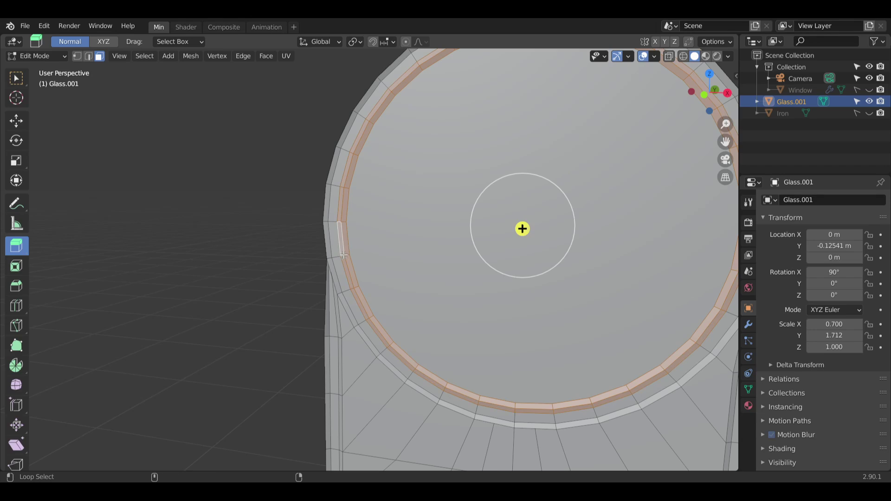
Step: Add the outer rim faces around the arched top and the lower-left arc of the round frame to the selection
left_click(328, 256, "alt+shift")
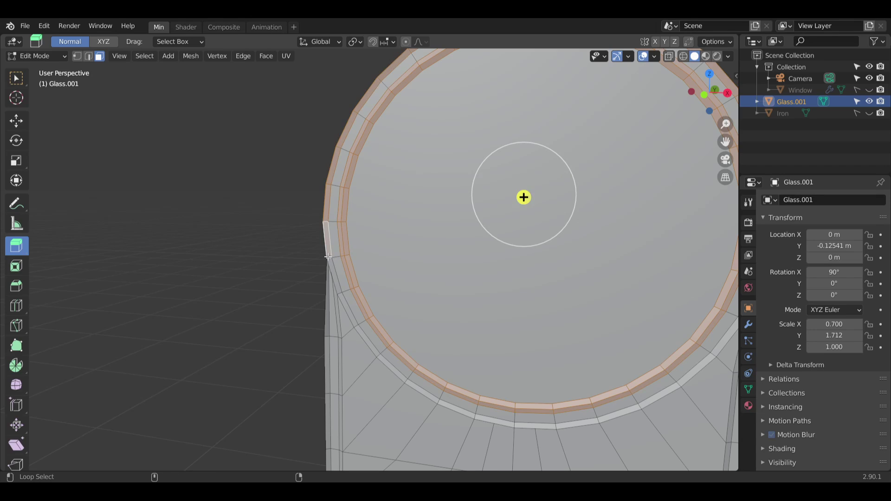
left_click(330, 258, "alt+shift")
left_click(327, 257, "alt+shift")
left_click(330, 258, "alt+shift")
left_click(330, 260, "alt+shift")
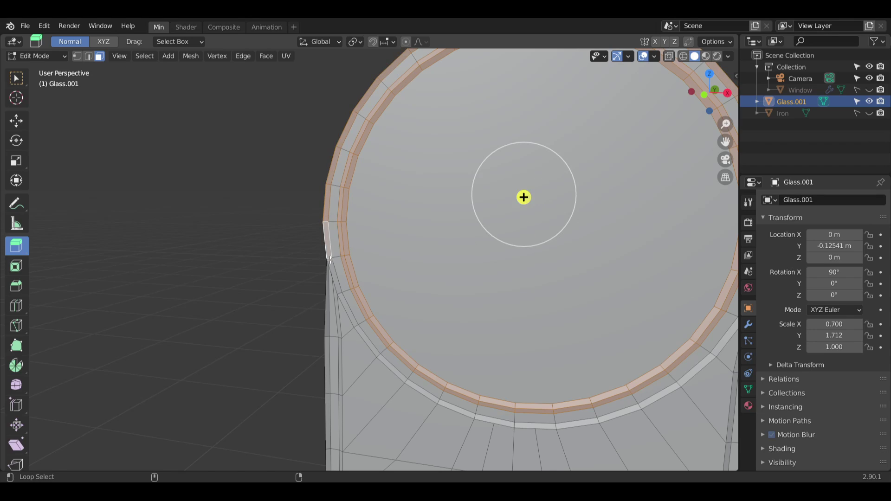
left_click(340, 293, "alt+shift")
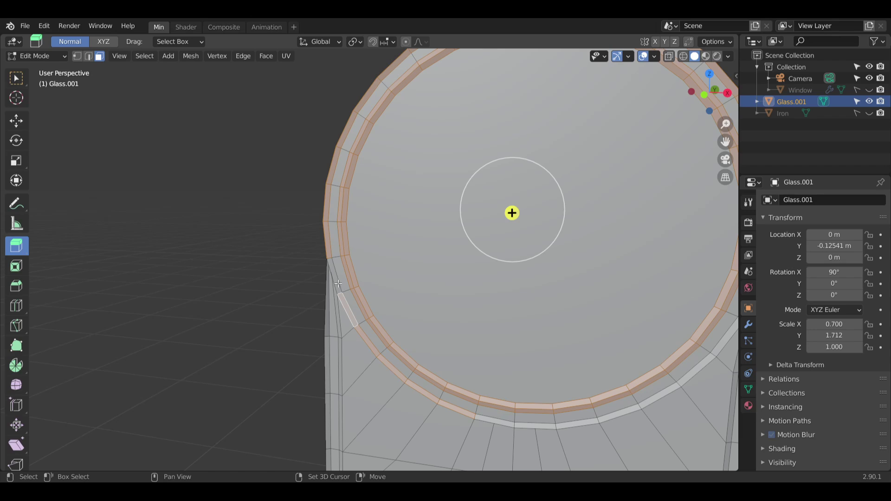
left_click(336, 284, "shift")
Step: Add the missing outer rim faces along the bottom and lower-right arc of the round frame to the selection
scroll(452, 290, "down", 3)
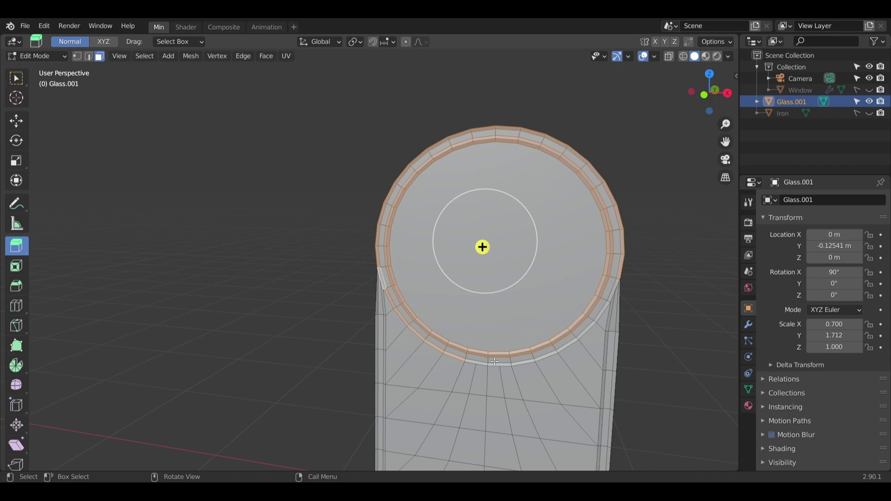
scroll(494, 361, "up", 4)
left_click(475, 369, "alt+shift")
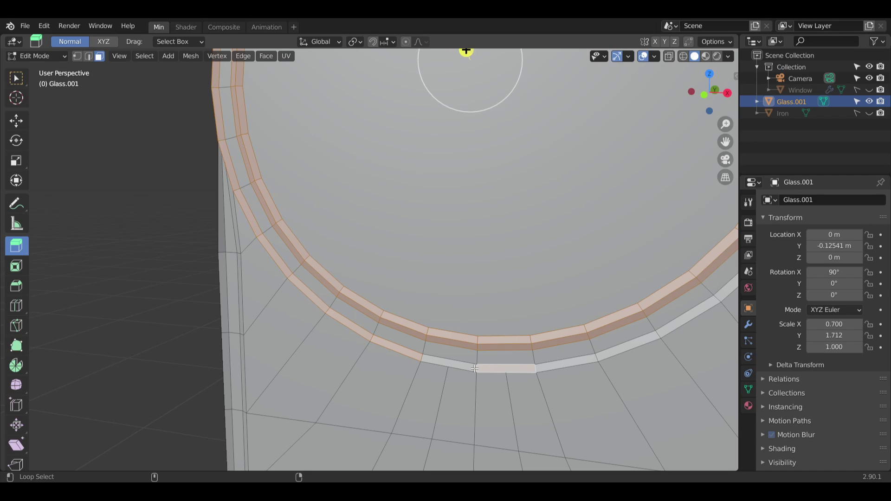
left_click(597, 359, "alt+shift")
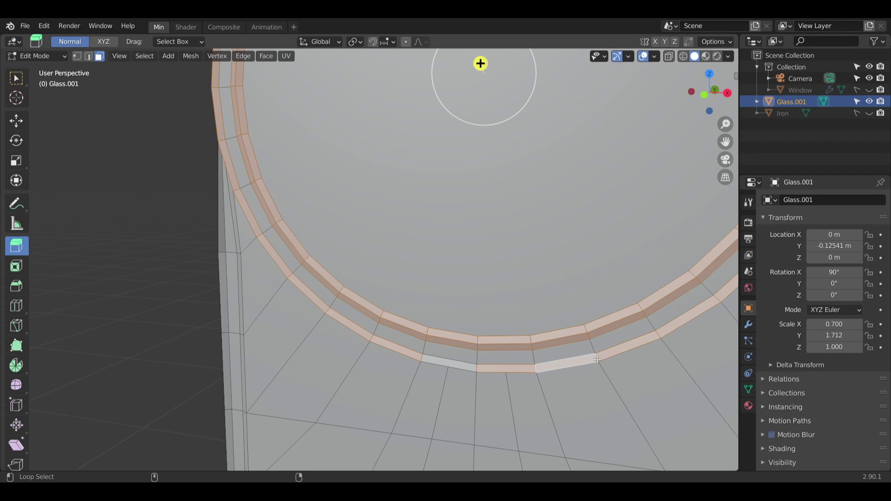
left_click(470, 368, "shift")
scroll(596, 262, "down", 4)
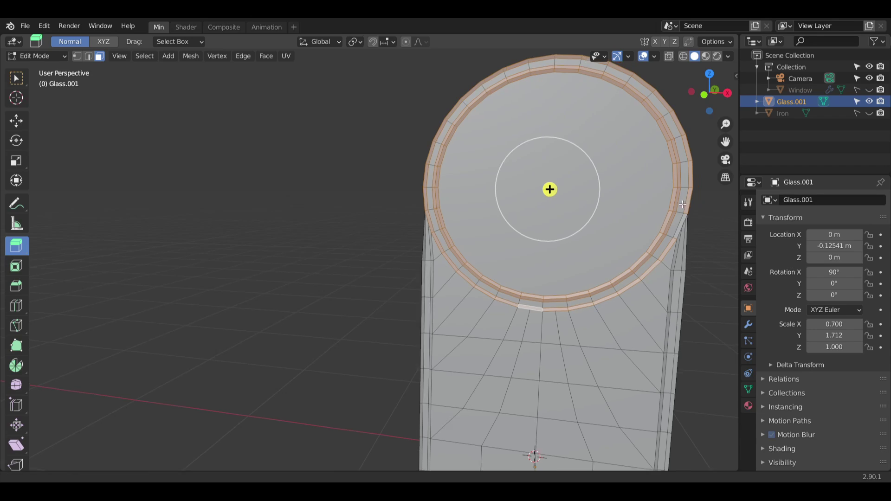
middle_click_drag(688, 237, 616, 268, "shift")
scroll(616, 268, "up", 4)
left_click(601, 292, "shift")
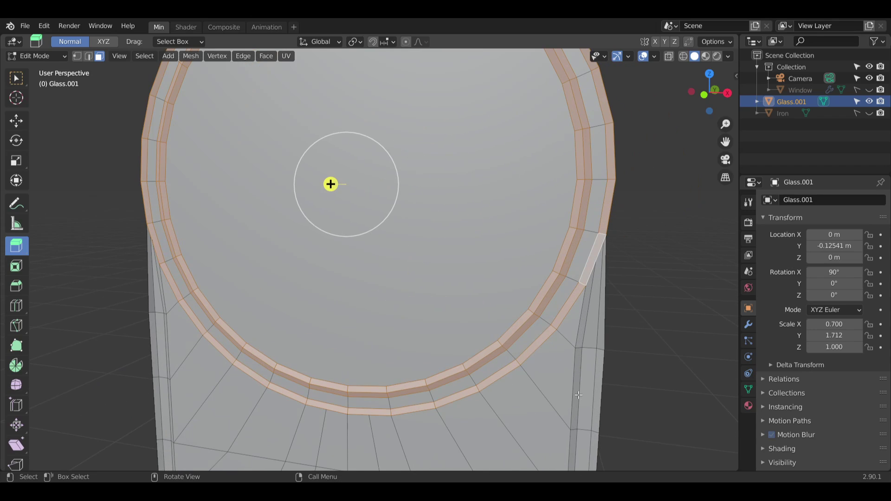
Step: Add the long narrow frame strips on both vertical sides of the straight panel to the face selection
left_click(574, 429, "alt+shift")
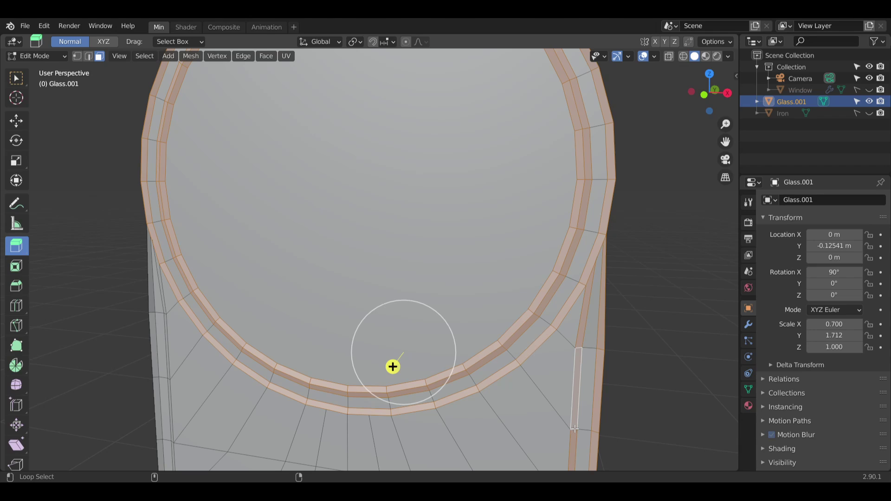
scroll(561, 365, "down", 5)
middle_click_drag(552, 364, 531, 198, "shift")
scroll(361, 218, "up", 5)
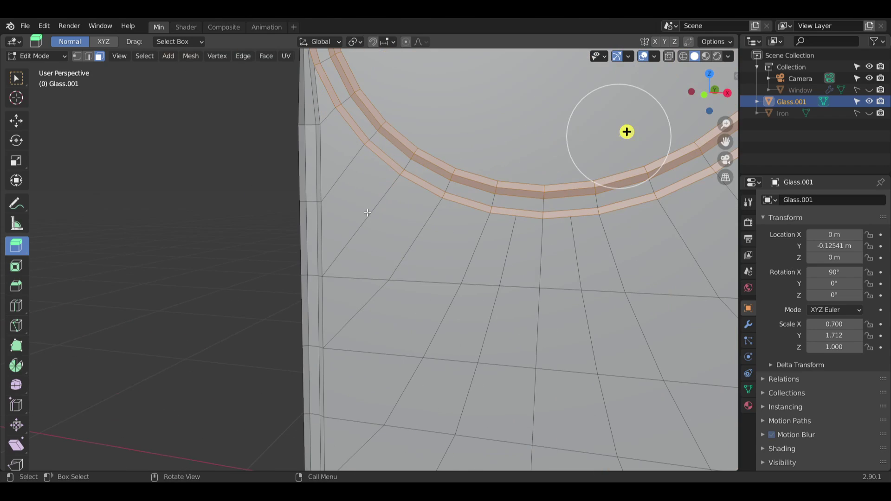
middle_click_drag(326, 216, 386, 242)
left_click(319, 203, "alt+shift")
scroll(337, 207, "down", 6)
scroll(388, 171, "up", 5)
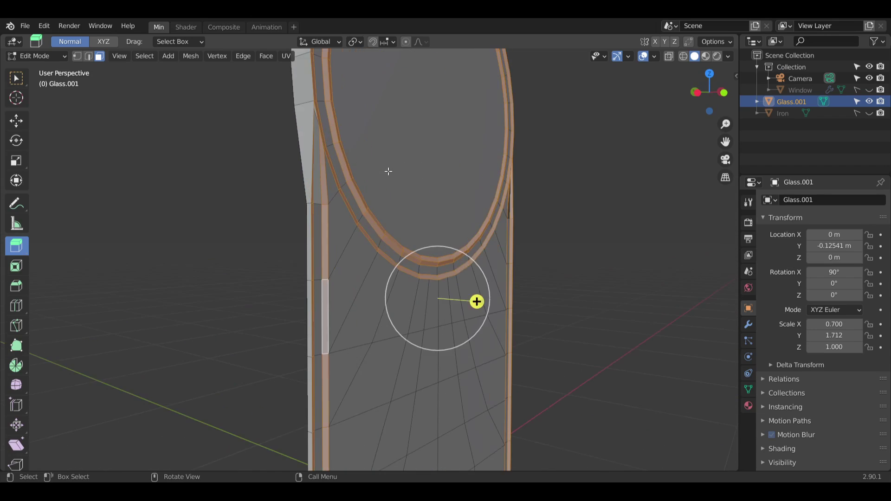
Step: Add the outer side-wall faces around the arched top to the selection
middle_click_drag(426, 218, 359, 239)
mouse_move(344, 207)
middle_mouse_down()
mouse_move(322, 207)
mouse_move(361, 215)
mouse_move(279, 230)
mouse_move(278, 221)
mouse_move(356, 207)
mouse_move(283, 211)
mouse_move(362, 201)
mouse_move(349, 212)
middle_mouse_up()
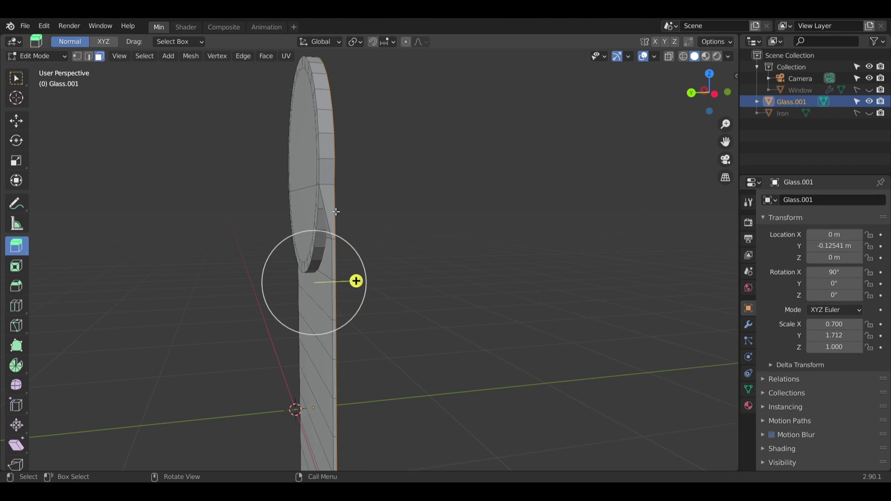
middle_click_drag(329, 159, 330, 245)
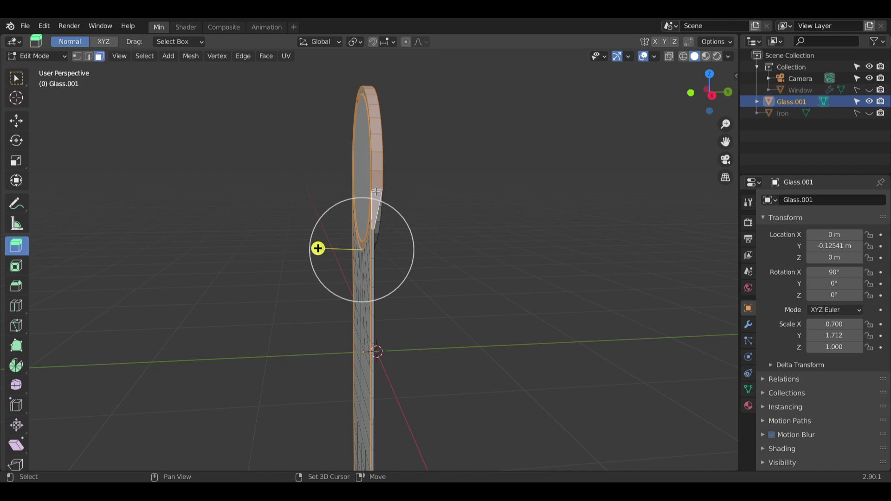
middle_click_drag(376, 191, 452, 170)
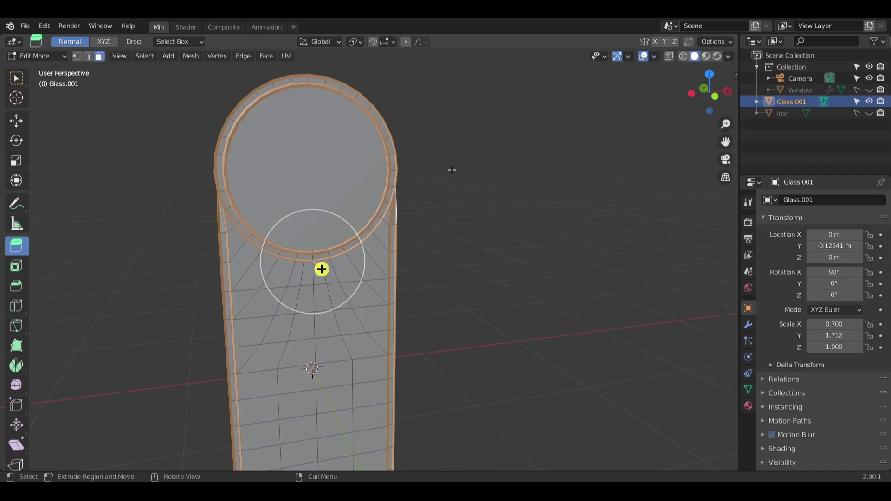
Step: Try deleting the selected frame faces and undo the deletion
key("x")
left_click(452, 171)
middle_click_drag(483, 221, 381, 226)
scroll(440, 219, "up", 4)
scroll(481, 219, "up", 3)
scroll(457, 211, "down", 3)
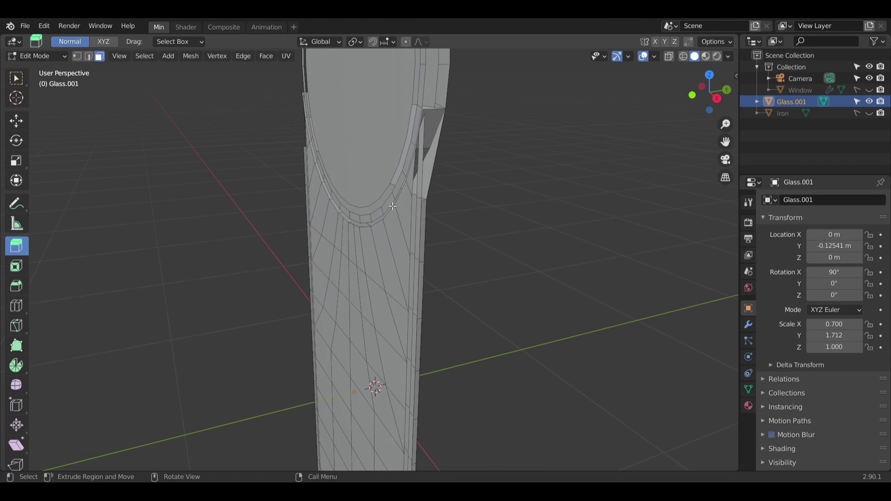
key("ctrl+z")
Step: Add the remaining outer side-wall strip along the straight part of the window to the face selection
scroll(449, 234, "down", 2)
middle_click_drag(449, 234, 417, 223)
scroll(444, 216, "up", 3)
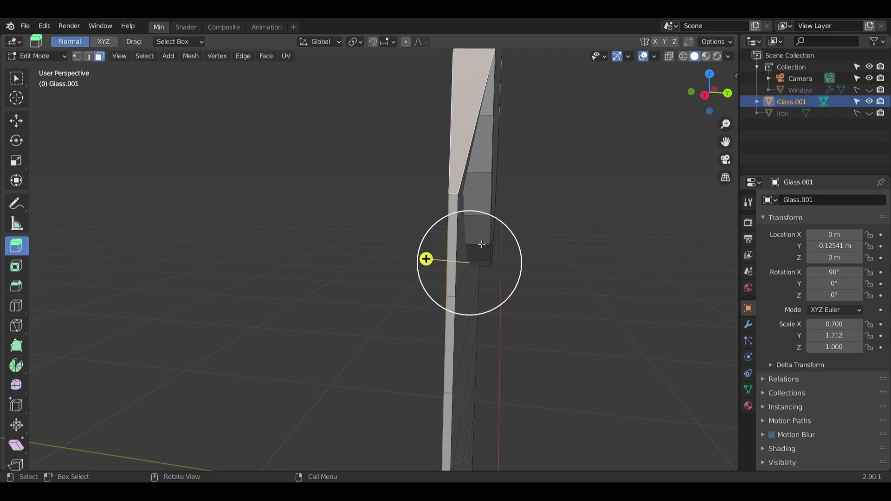
middle_click_drag(481, 244, 499, 244)
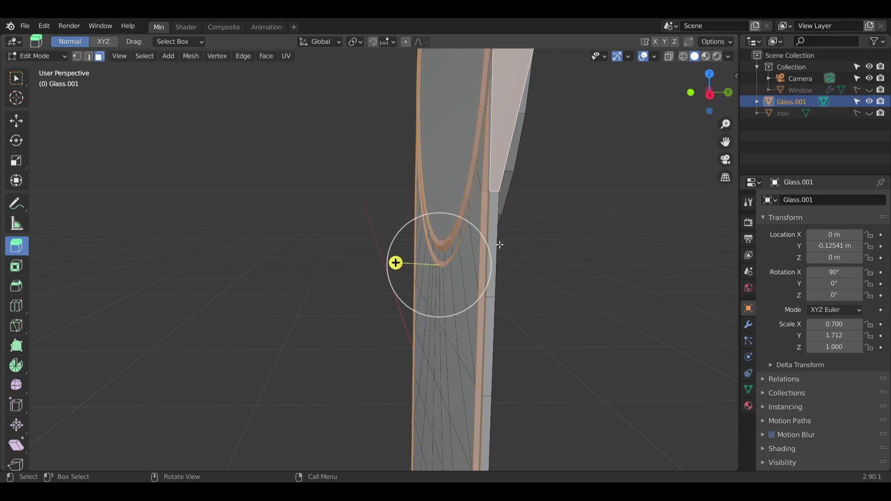
left_click(492, 298, "alt+shift")
middle_click_drag(373, 277, 473, 288)
middle_click_drag(93, 308, 308, 283, "shift")
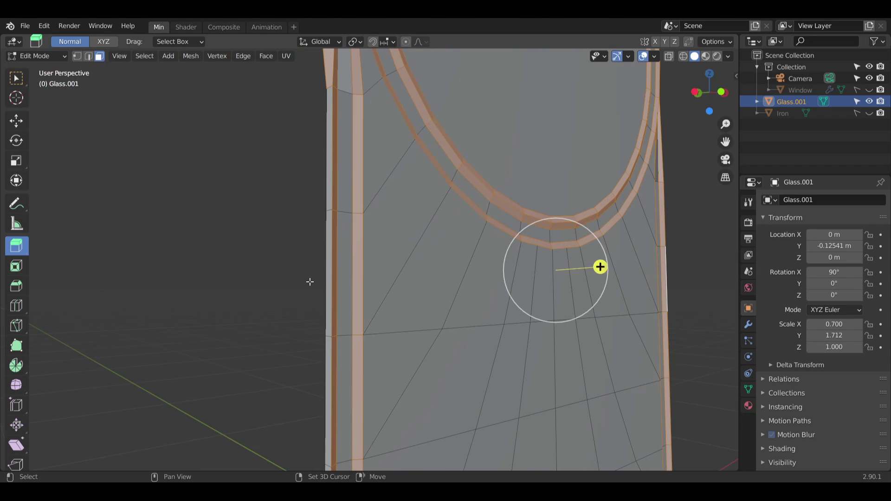
middle_click_drag(418, 246, 357, 251)
key("x")
left_click(527, 220)
Step: Extend the selection to the back face beside the round pane and the upper back strips of the straight panel
middle_click_drag(361, 349, 394, 236)
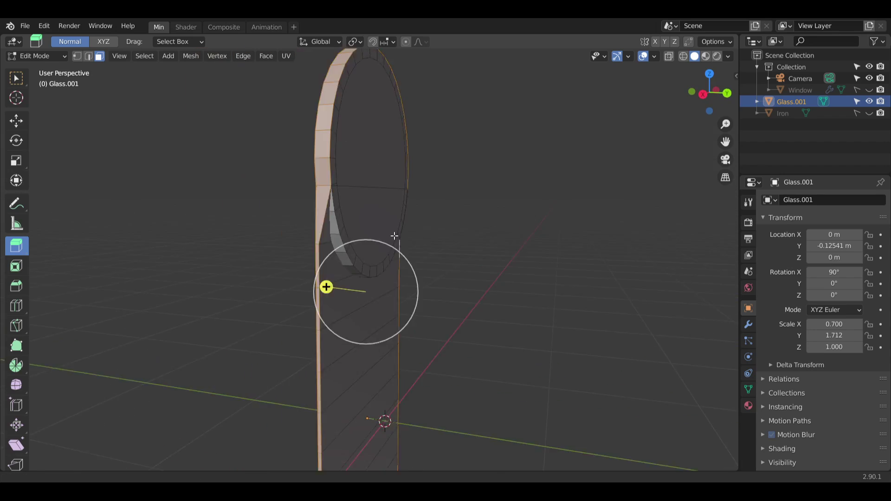
middle_click_drag(385, 290, 286, 309)
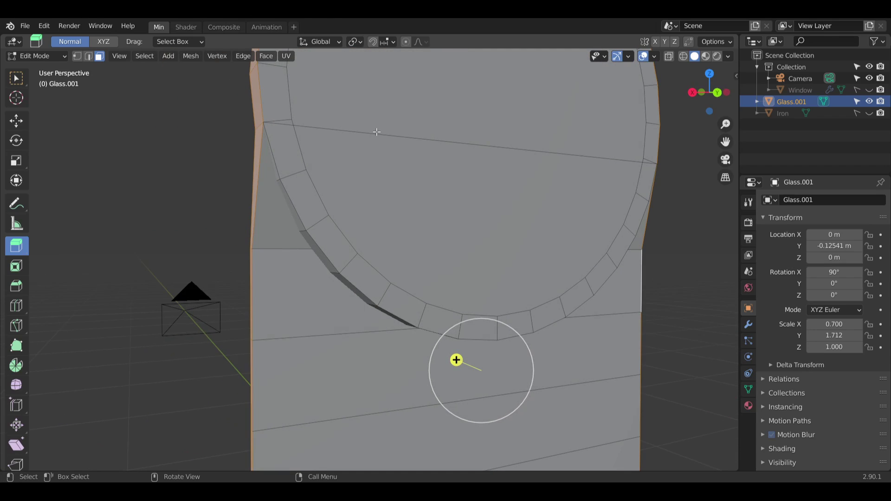
scroll(384, 108, "down", 2)
left_click(400, 151)
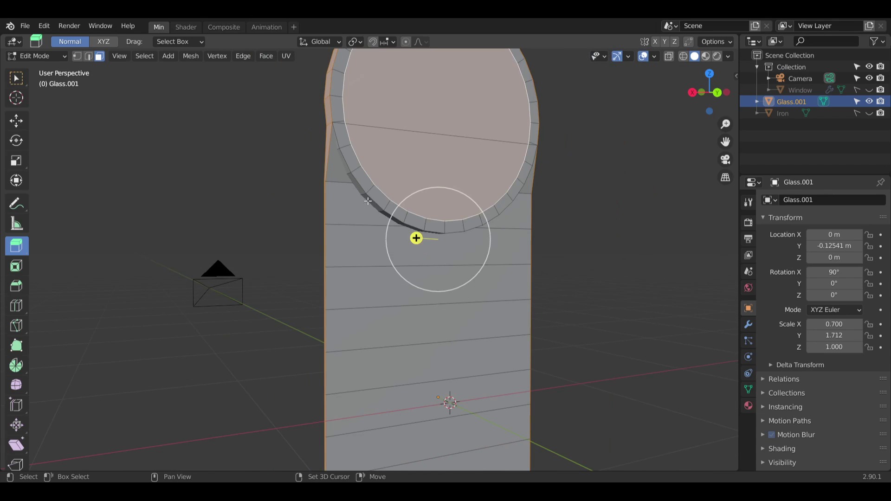
left_click(387, 105, "shift")
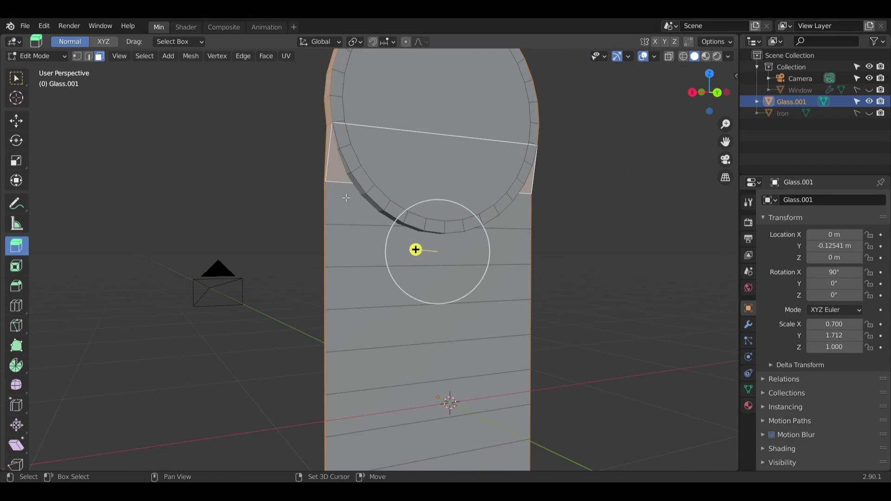
left_click(351, 247, "shift")
left_click(354, 288, "shift")
left_click(359, 331, "shift")
left_click(363, 369, "shift")
middle_click_drag(364, 371, 370, 272, "shift")
left_click(361, 305, "shift")
left_click(367, 347, "shift")
left_click(373, 385, "shift")
Step: Add the remaining lower back strips to the selection and delete all selected faces from Glass.001
middle_click_drag(375, 404, 377, 316, "shift")
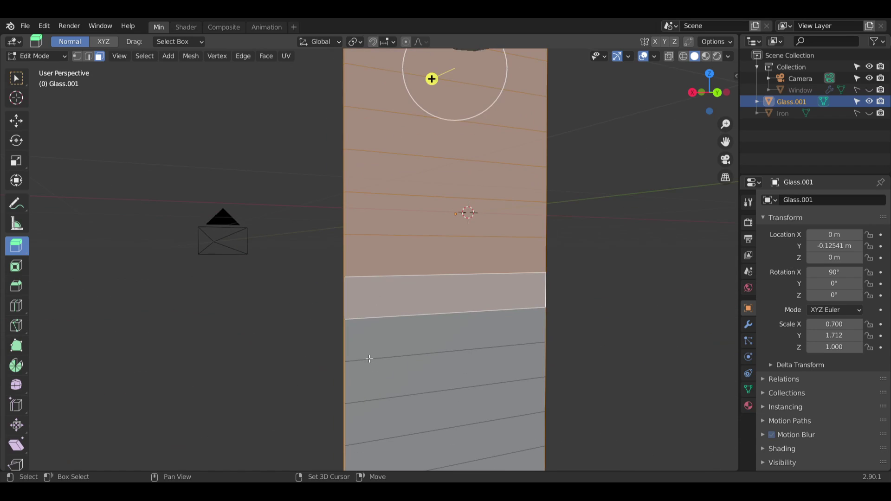
left_click(380, 335, "shift")
left_click(384, 374, "shift")
left_click(386, 416, "shift")
middle_click_drag(389, 394, 378, 290, "shift")
left_click(382, 357, "shift")
left_click(386, 396, "shift")
middle_click_drag(383, 164, 355, 390, "shift")
middle_click_drag(376, 160, 324, 283, "shift")
mouse_move(299, 242)
middle_mouse_down()
mouse_move(279, 239)
mouse_move(310, 237)
middle_mouse_up()
key("x")
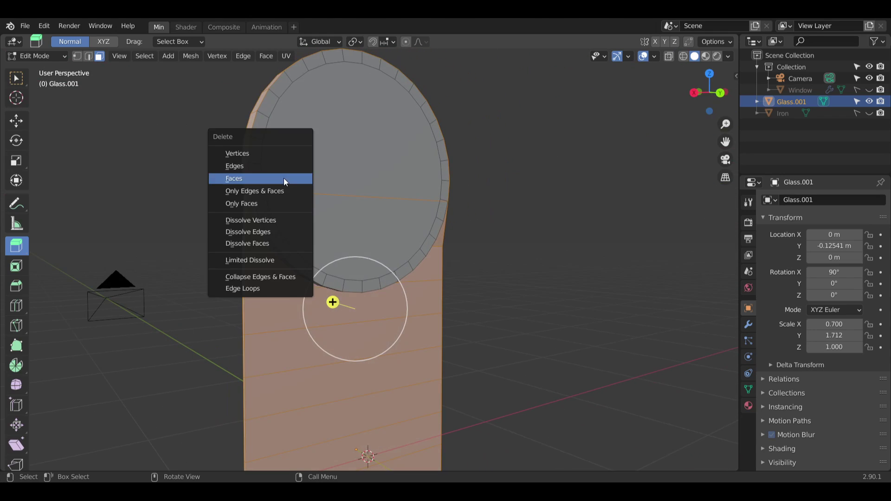
left_click(284, 181)
Step: Toggle the visibility of the Iron object to compare it with the glass mesh, leaving Iron shown
middle_click_drag(175, 221, 478, 211)
scroll(508, 191, "up", 9)
left_click(872, 113)
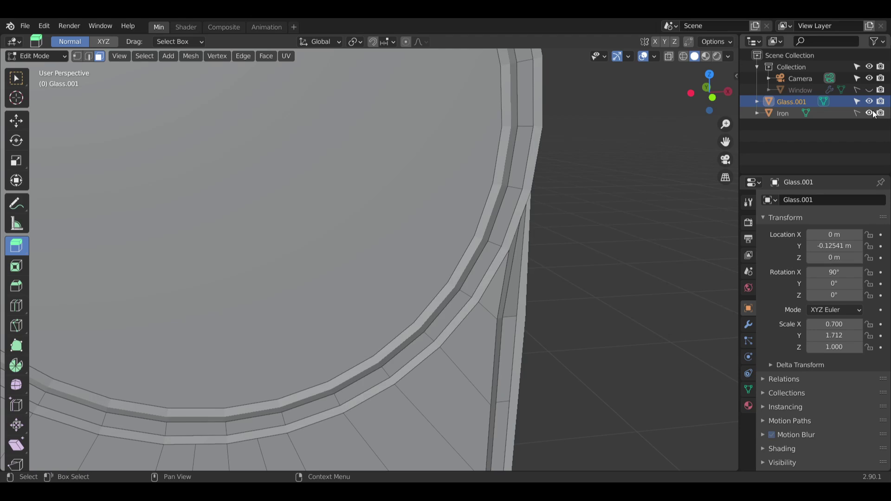
left_click(872, 113)
left_click(872, 113)
left_click(872, 113)
left_click(872, 113)
left_click(872, 113)
left_click(872, 113)
left_click(872, 114)
left_click(872, 114)
scroll(586, 249, "down", 7)
middle_click_drag(561, 307, 495, 206)
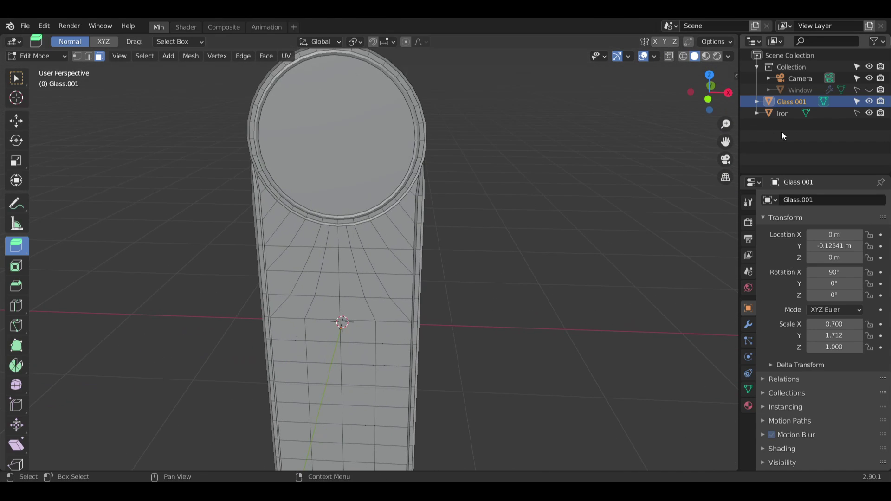
Step: Rename the Glass.001 object to Glass
double_click(795, 103)
middle_click_drag(522, 268, 586, 219, "shift")
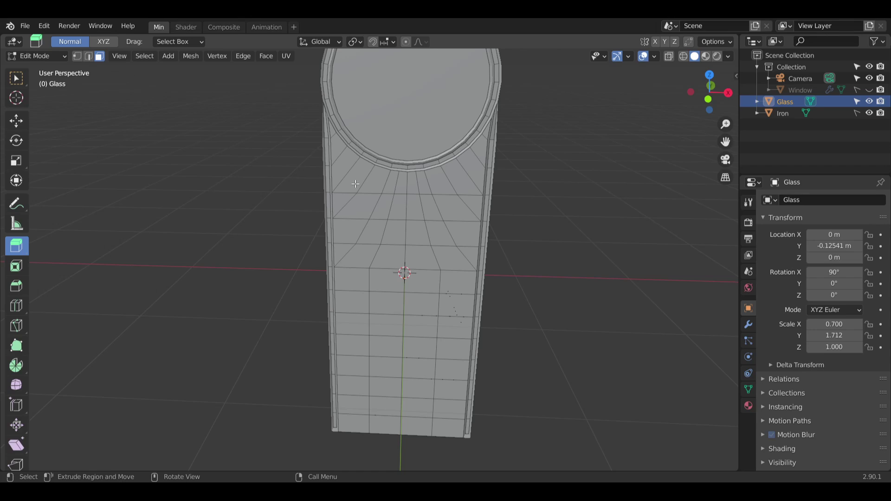
Step: Select all faces of the straight panel below the round pane in the Glass mesh
left_click_drag(341, 181, 361, 199)
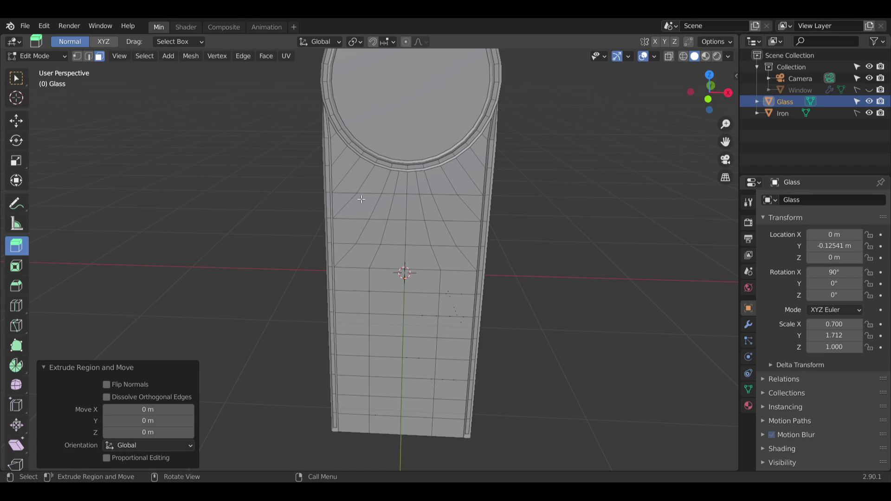
key("w")
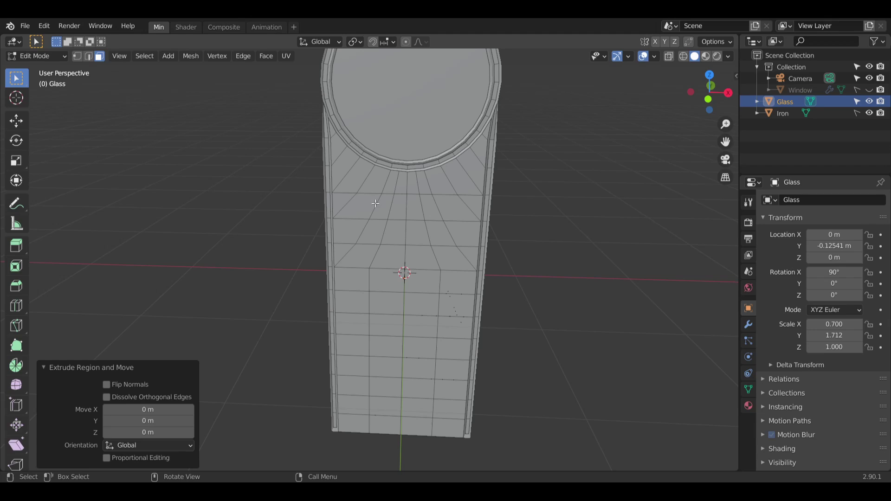
left_click_drag(455, 463, 457, 453)
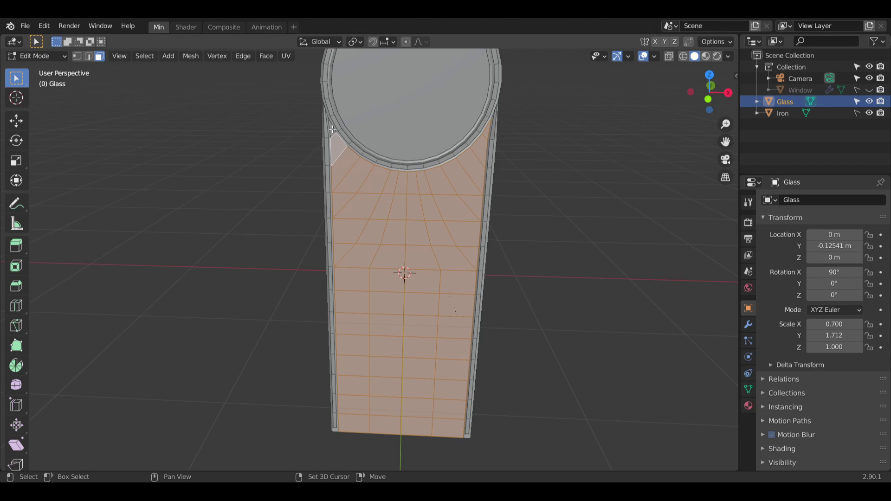
Step: Move the selected panel faces slightly back along the Y axis behind the iron bars, and clear the selection
middle_click_drag(364, 144, 472, 168)
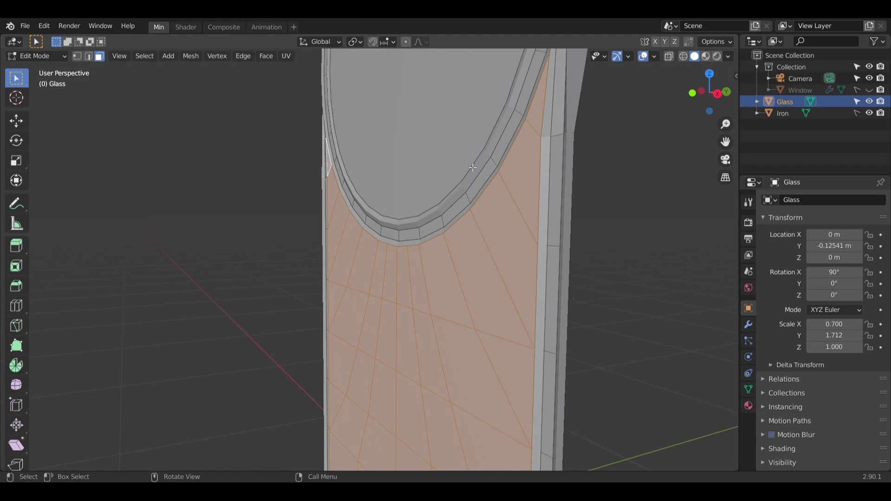
middle_click_drag(422, 203, 392, 218)
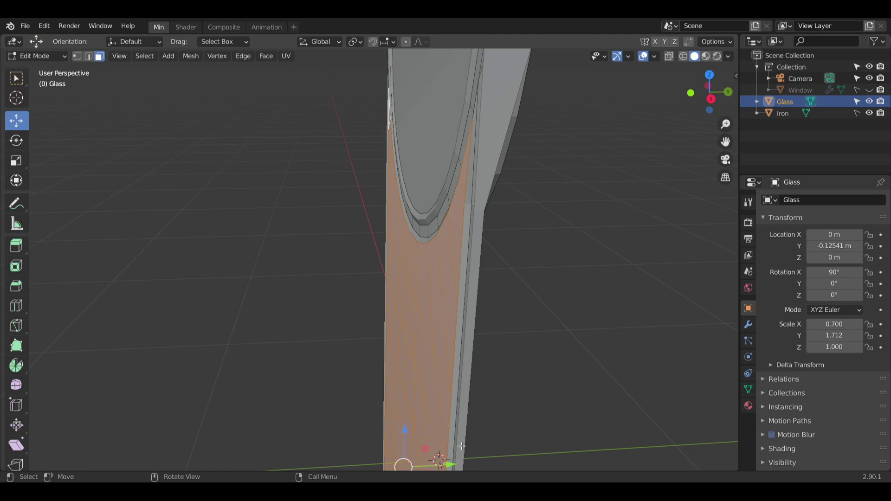
scroll(451, 430, "down", 2)
left_click_drag(438, 404, 441, 410)
middle_click_drag(218, 199, 411, 239)
left_click(588, 268)
scroll(586, 268, "down", 5)
middle_click_drag(587, 268, 436, 199)
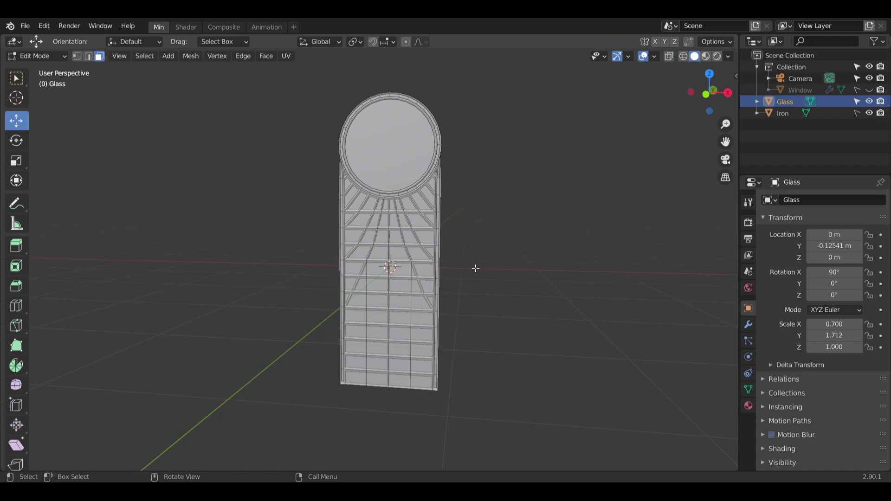
Step: Put the Glass and Iron objects inside Collection, alongside Camera and Window
scroll(428, 127, "up", 5)
middle_click_drag(549, 183, 541, 213, "shift")
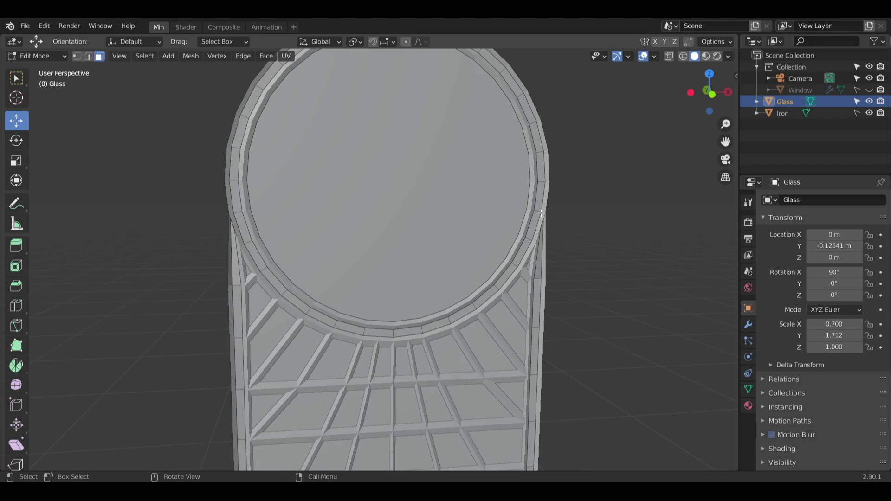
mouse_move(796, 102)
left_mouse_down()
mouse_move(797, 76)
mouse_move(799, 95)
left_mouse_up()
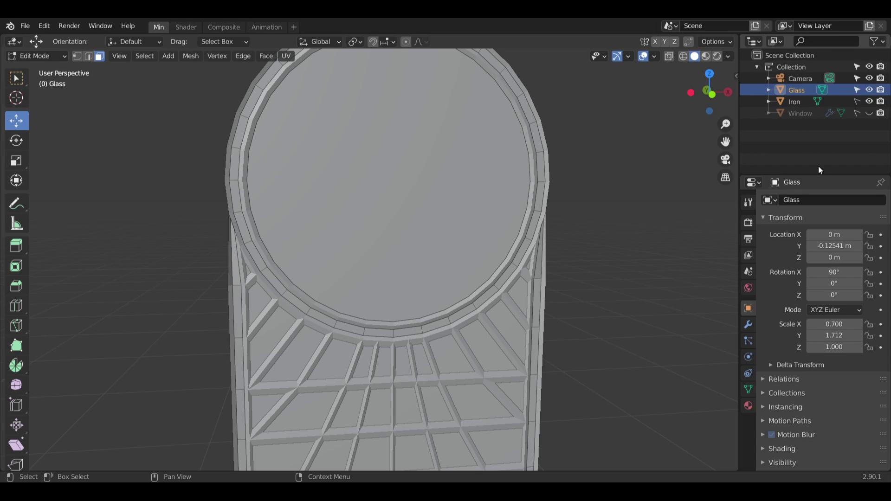
Step: Hide Glass, show the Window object, and select Iron together with Window
left_click(868, 89)
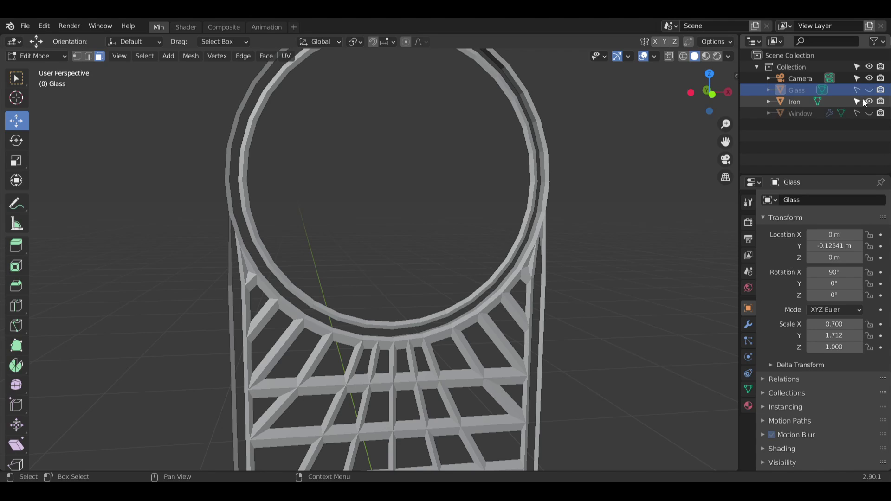
left_click(869, 113)
scroll(682, 195, "down", 2)
left_click(797, 103)
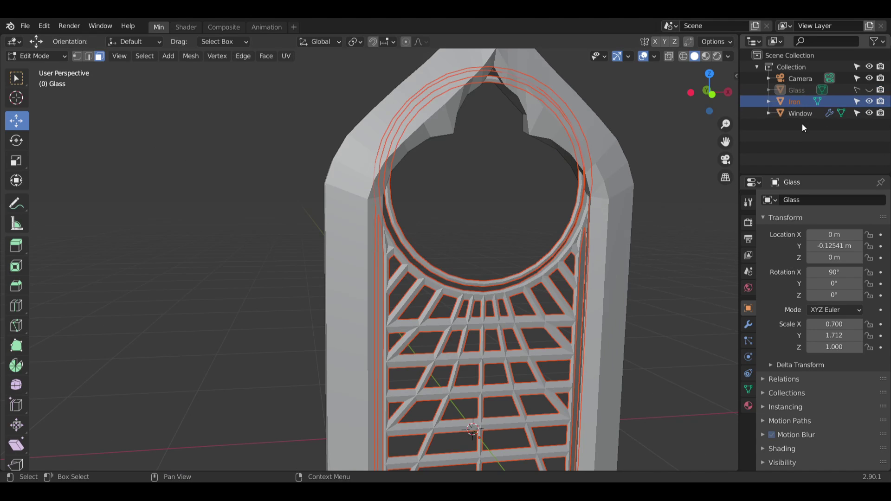
middle_click_drag(650, 135, 321, 145, "shift")
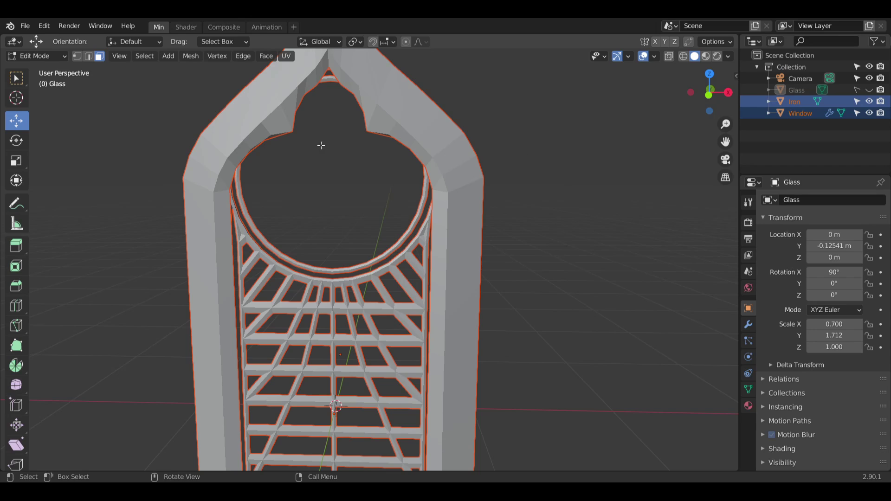
Step: Return to Object Mode, select the Window frame alone, and enter Edit Mode on it with the Bevel tool active
left_click(40, 60)
left_click(16, 286)
scroll(471, 384, "down", 5)
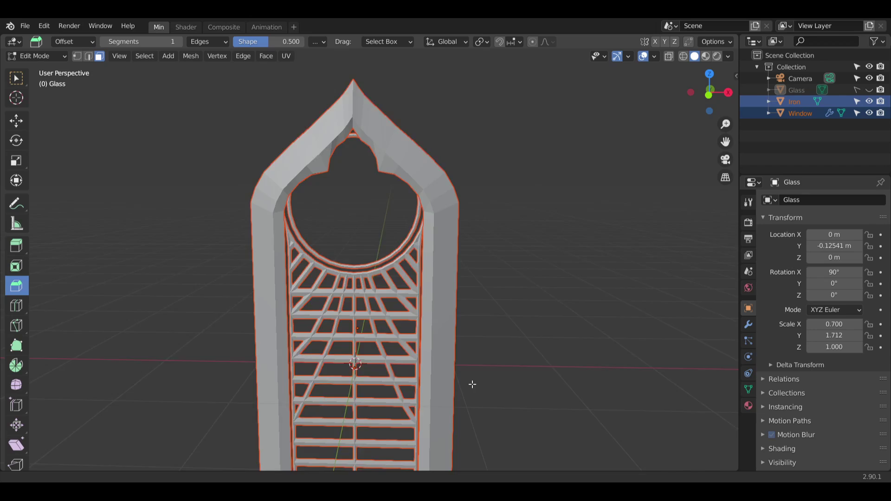
left_click(38, 56)
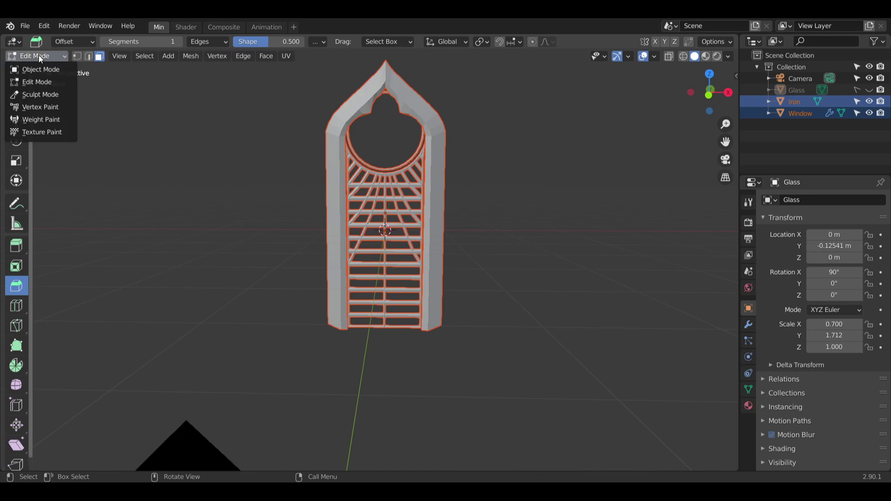
left_click(37, 67)
left_click(386, 112)
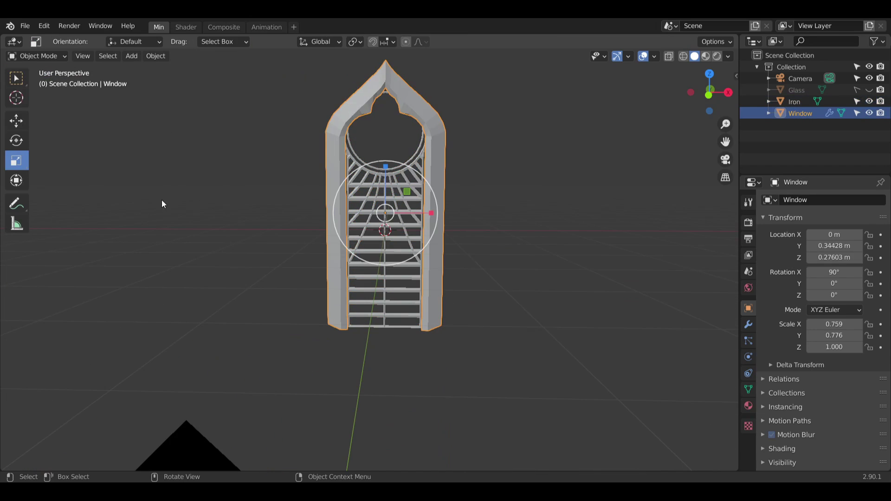
left_click(48, 56)
left_click(45, 85)
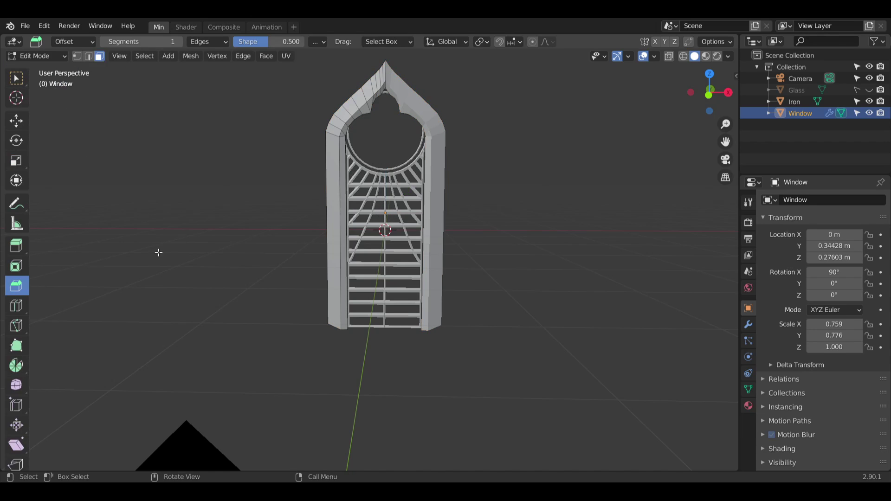
Step: Select the whole Window mesh and try beveling its edges with a 0.0492 m offset
middle_click_drag(290, 136, 301, 191, "shift")
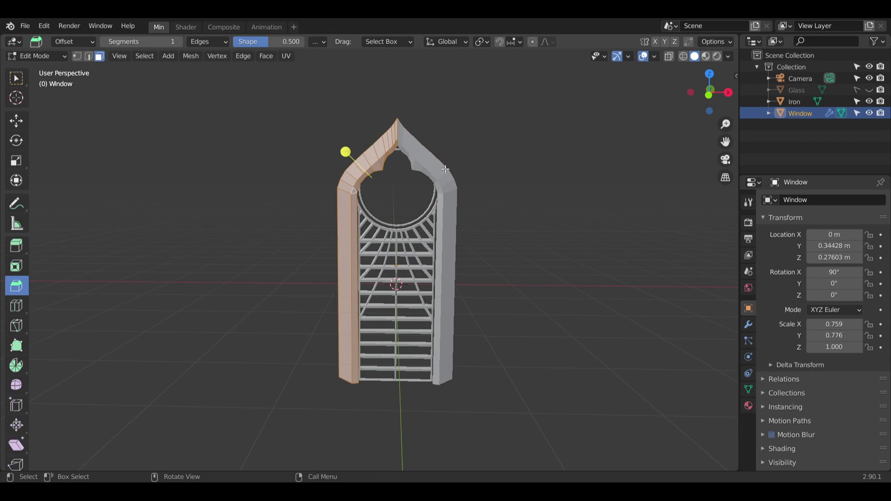
mouse_move(344, 154)
left_mouse_down()
mouse_move(337, 149)
mouse_move(345, 153)
left_mouse_up()
scroll(367, 144, "up", 9)
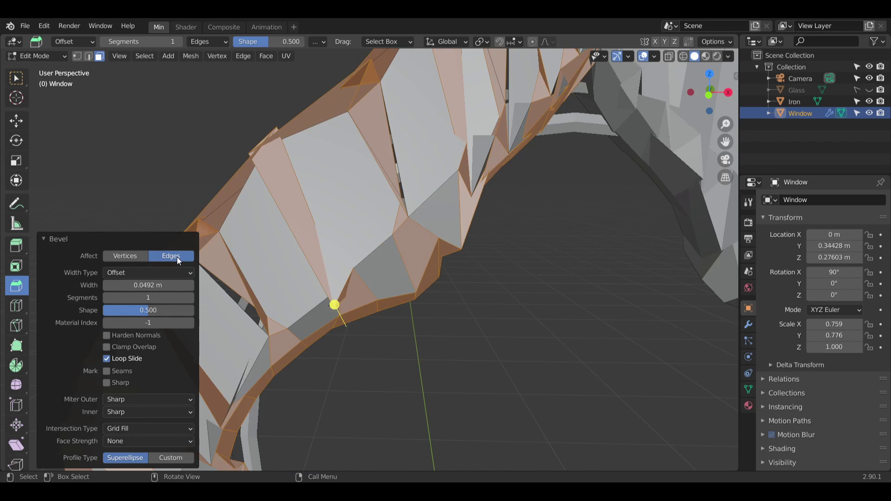
Step: Enable Clamp Overlap for the Window bevel, try Vertices, and return to Edges with the width type Width
left_click(106, 347)
middle_click_drag(440, 242, 398, 209)
left_click(136, 256)
scroll(437, 172, "up", 4)
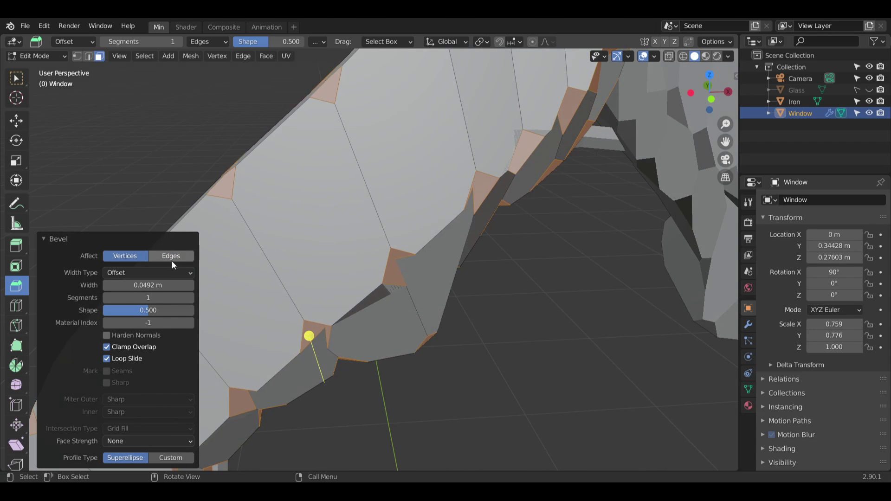
left_click(172, 261)
left_click(161, 274)
left_click(140, 299)
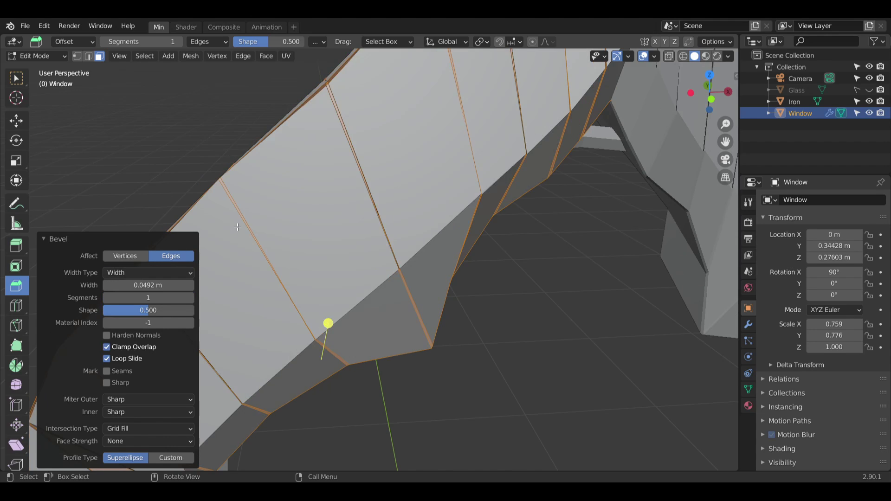
Step: Try the Depth and Percent width types on the Window bevel
middle_click_drag(237, 227, 330, 197)
left_click(165, 274)
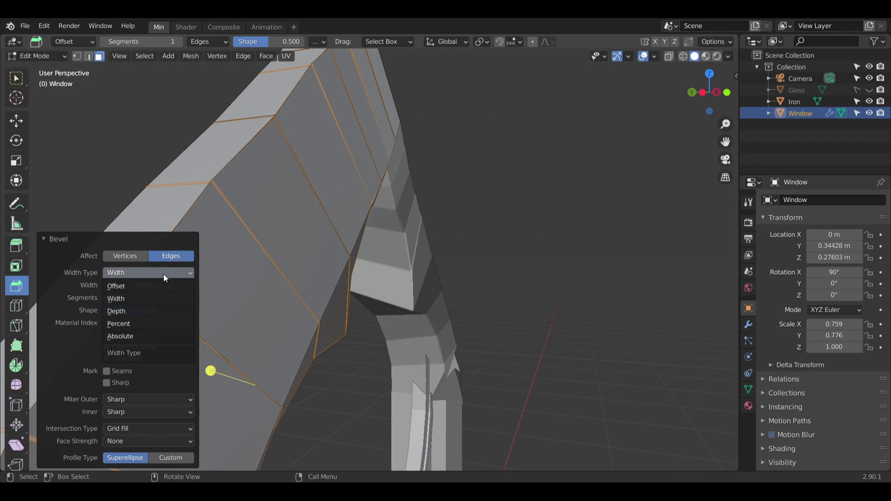
left_click(137, 315)
middle_click_drag(251, 214, 170, 273)
left_click(136, 323)
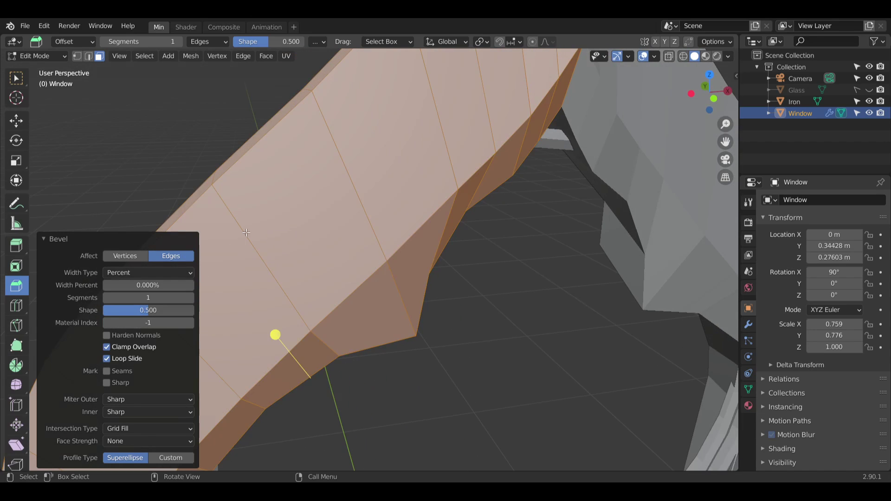
middle_click_drag(320, 216, 339, 209)
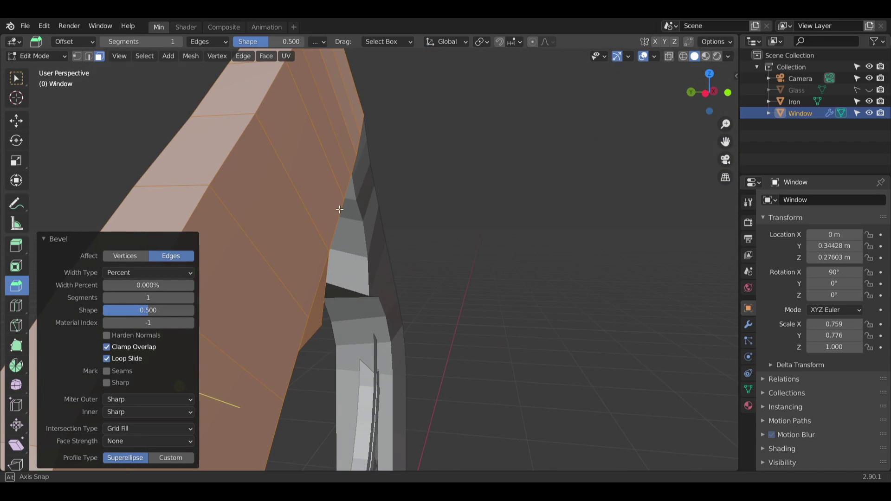
Step: Undo the Window bevel and deselect its whole mesh
left_click(189, 299)
left_click(189, 299)
left_click_drag(157, 291, 195, 290)
middle_click_drag(256, 214, 410, 226)
key("a")
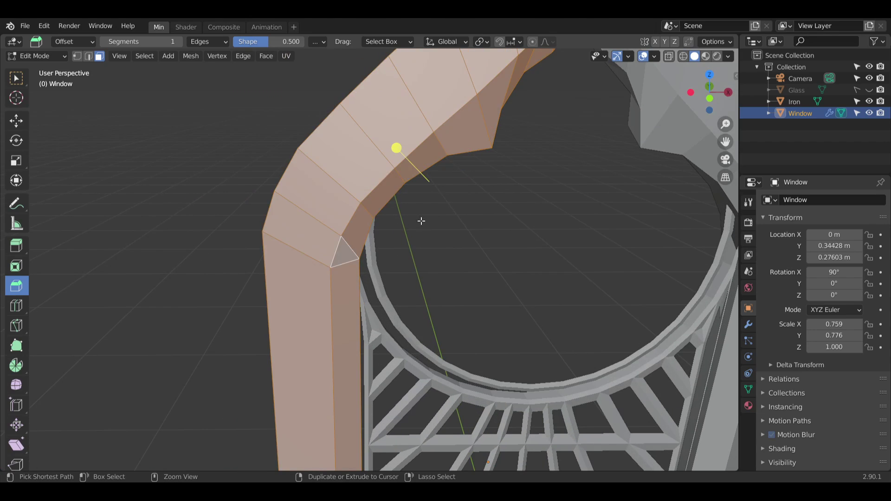
key("alt+a")
Step: Leave Edit Mode on Window, select the Iron lattice, and enter Edit Mode on it
middle_click_drag(499, 262, 366, 178, "shift")
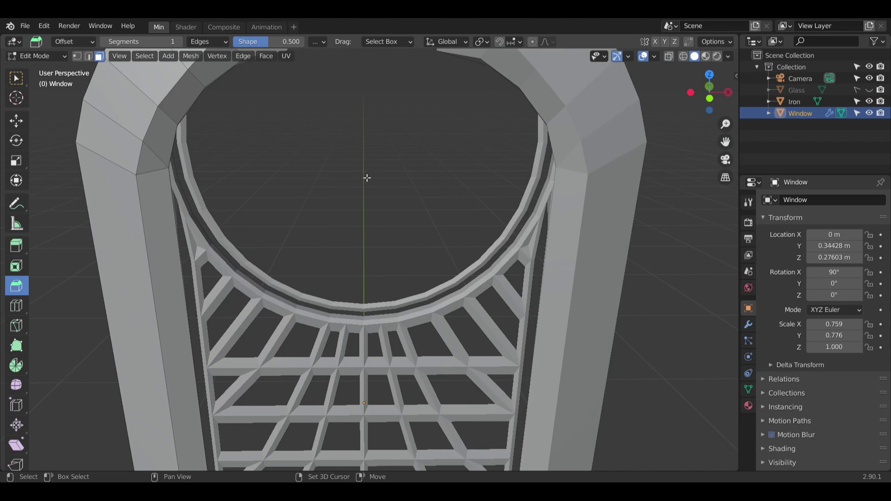
left_click(803, 102)
left_click(54, 56)
left_click(51, 69)
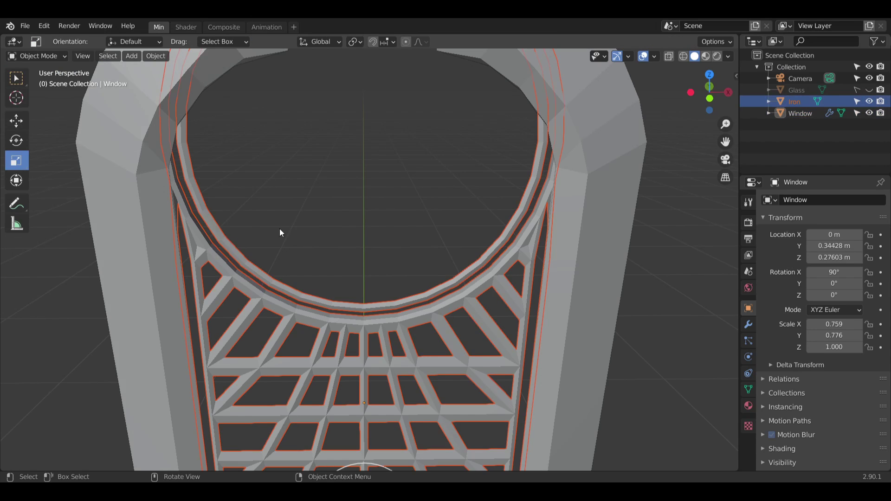
left_click(250, 263)
left_click(50, 57)
left_click(46, 82)
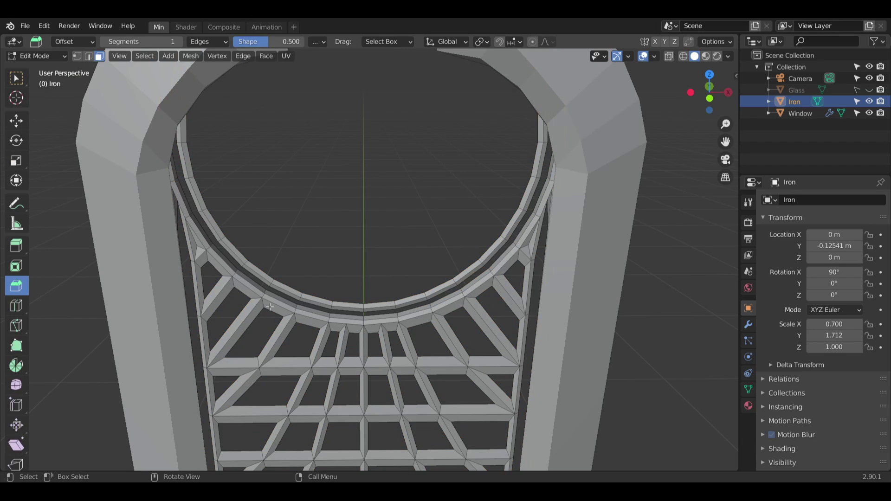
Step: Select the whole Iron mesh and try a 0.013 m edge bevel with Clamp Overlap enabled
key("a")
left_click_drag(364, 453, 364, 460)
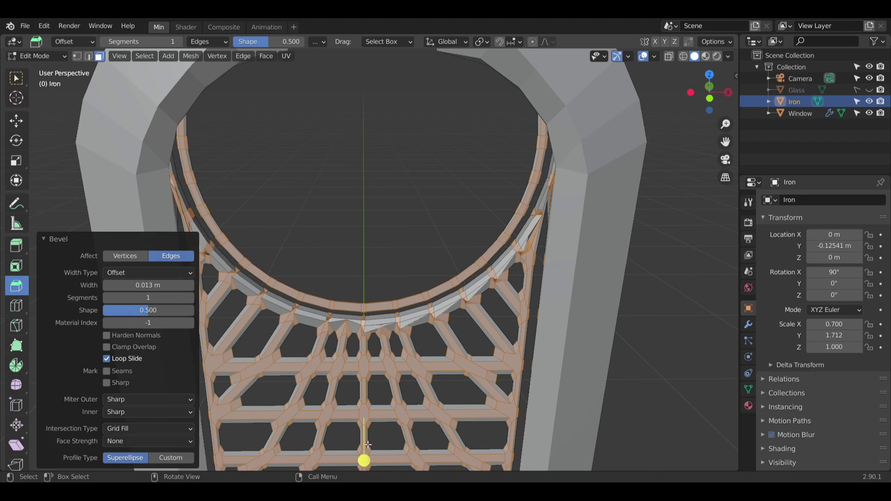
middle_click_drag(364, 460, 378, 342)
left_click(106, 347)
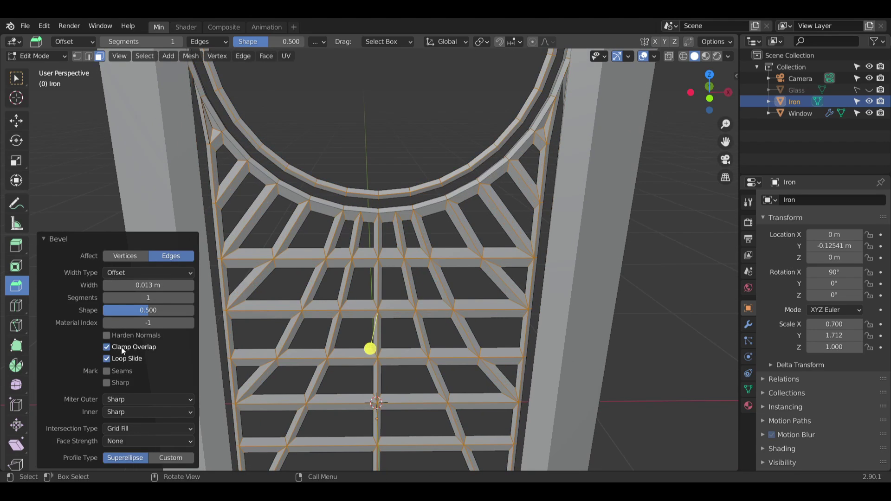
Step: Try a larger bevel on Iron, switching the width type to Width and then Depth with a width of 0.813 m
scroll(372, 226, "up", 5)
middle_click_drag(378, 234, 311, 274)
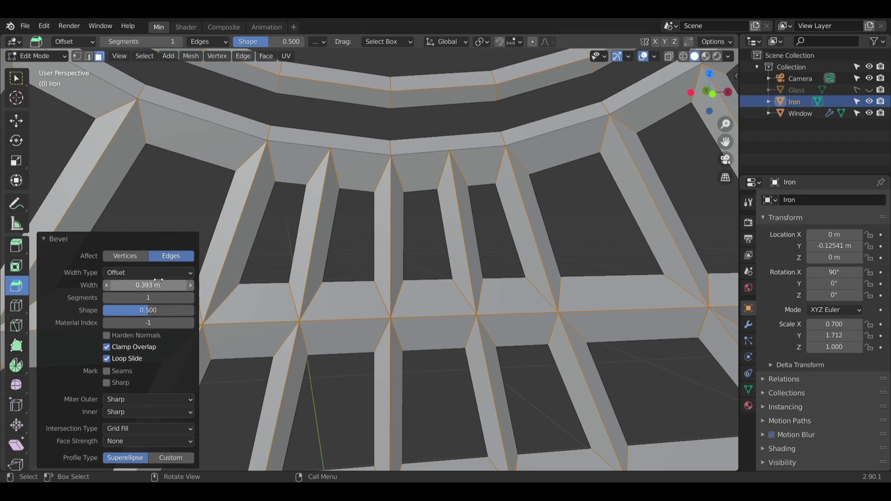
left_click(144, 273)
left_click(135, 299)
left_click(130, 275)
left_click(126, 307)
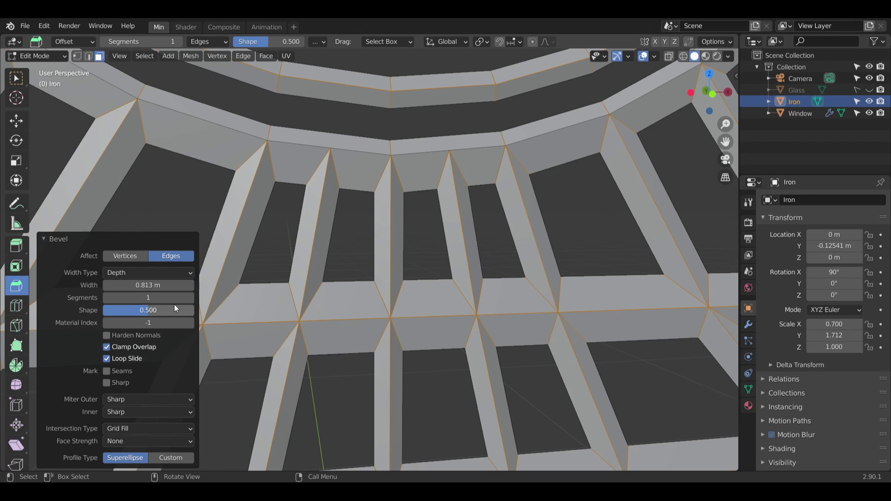
left_click_drag(190, 296, 196, 296)
middle_click_drag(207, 297, 339, 240)
Step: Undo the Iron bevel and clear the selection
left_click(42, 208)
middle_click_drag(220, 150, 329, 281, "shift")
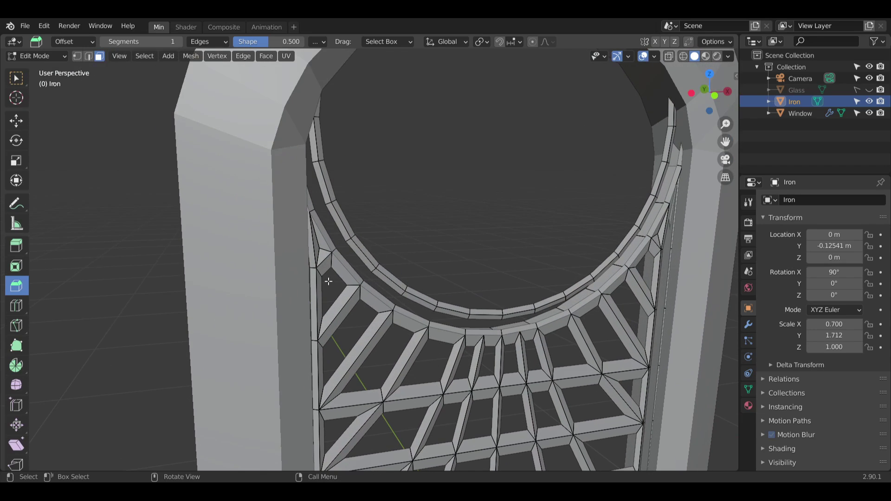
middle_click_drag(437, 188, 429, 191)
key("ctrl+z")
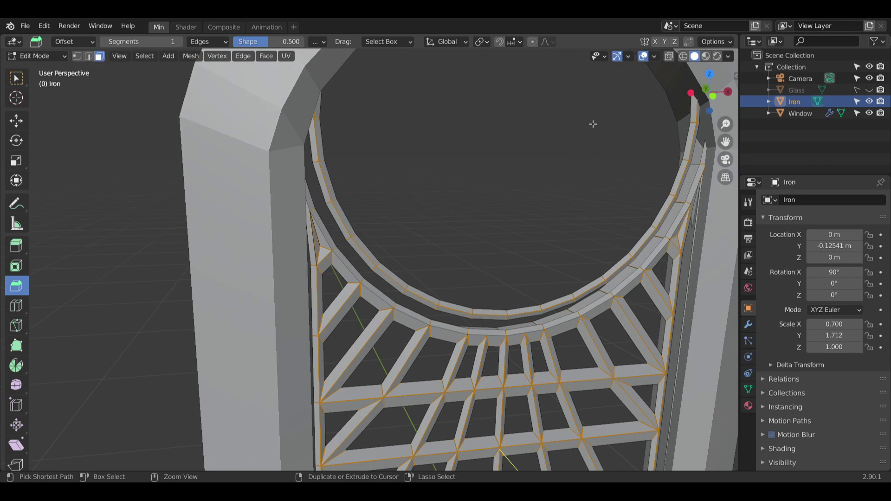
key("alt+a")
Step: Try adding a Remesh modifier to the Iron object
middle_click_drag(569, 181, 525, 187, "shift")
scroll(529, 273, "up", 4)
middle_click_drag(567, 279, 598, 274)
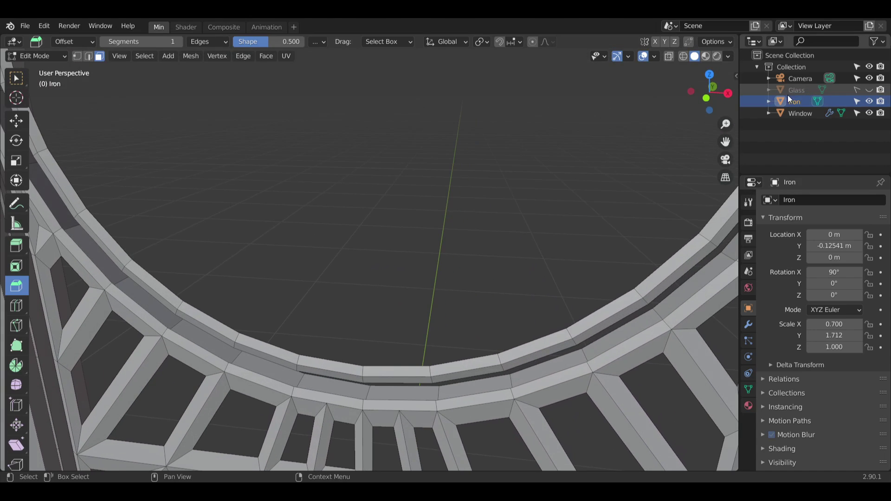
left_click(749, 324)
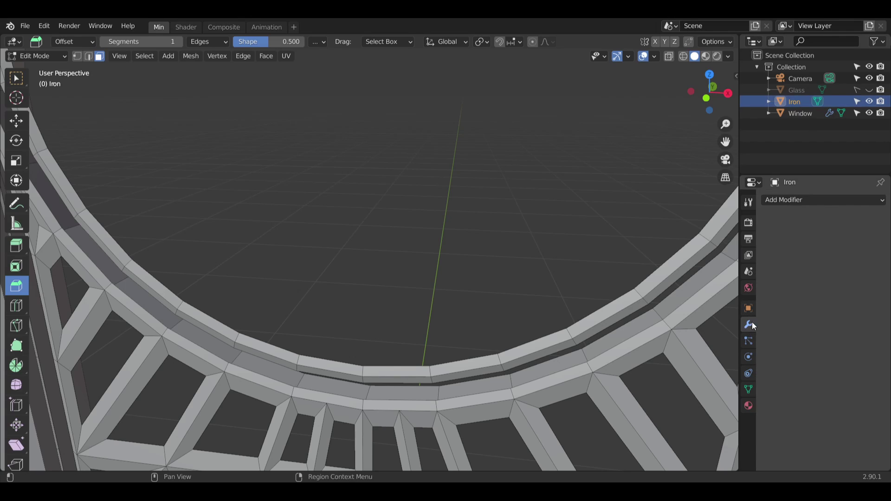
left_click(810, 202)
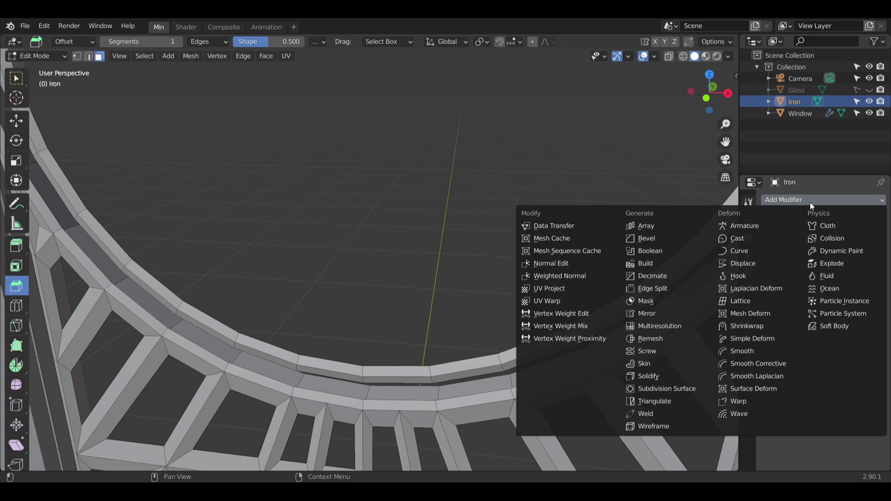
left_click(650, 339)
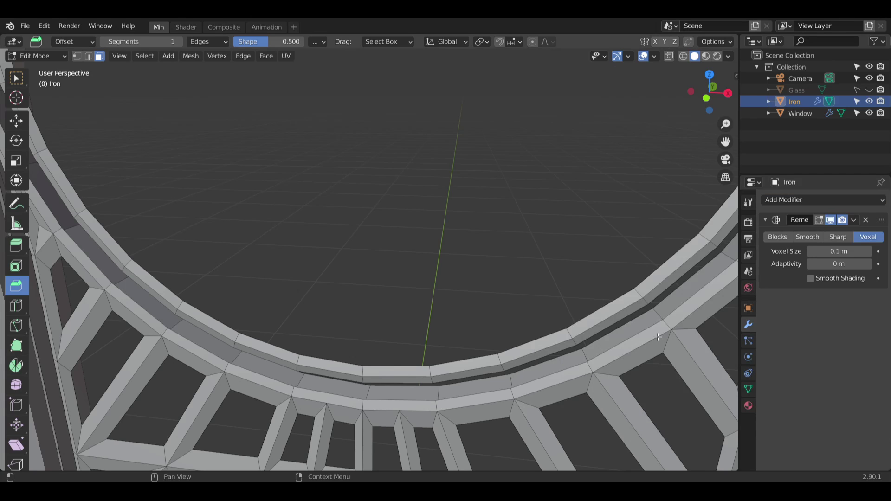
Step: Select the whole Iron mesh, set the Remesh voxel size to 1 m, and raise the adaptivity
scroll(545, 187, "down", 4)
scroll(410, 252, "up", 3)
scroll(410, 252, "up", 6)
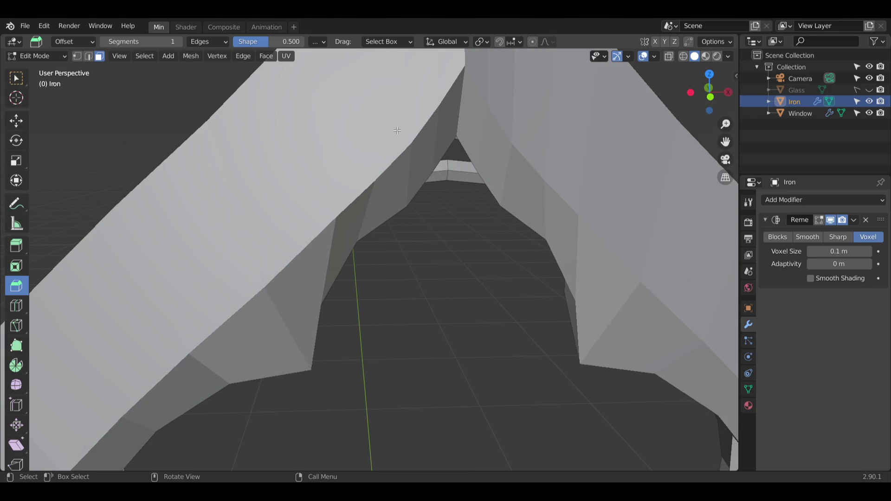
key("a")
middle_click_drag(497, 377, 478, 139, "shift")
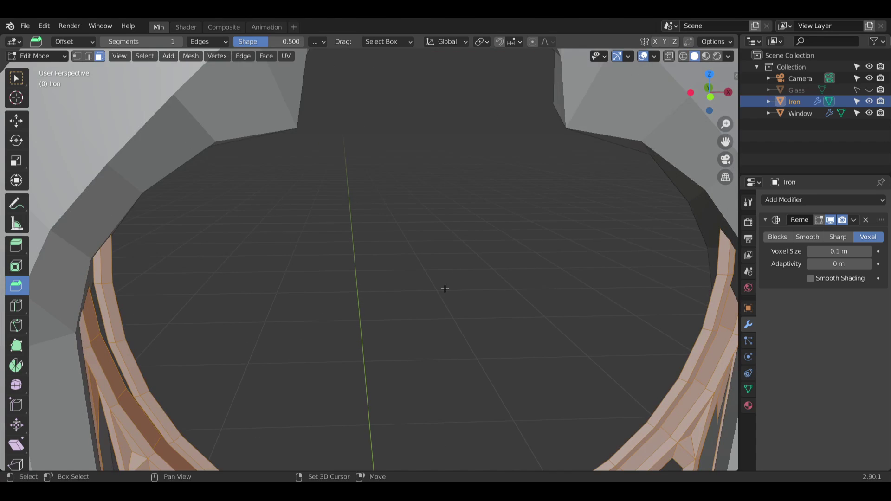
middle_click_drag(444, 289, 432, 85, "shift")
scroll(460, 249, "up", 1)
middle_click_drag(460, 249, 459, 320)
left_click(840, 252)
type("1")
key("Return")
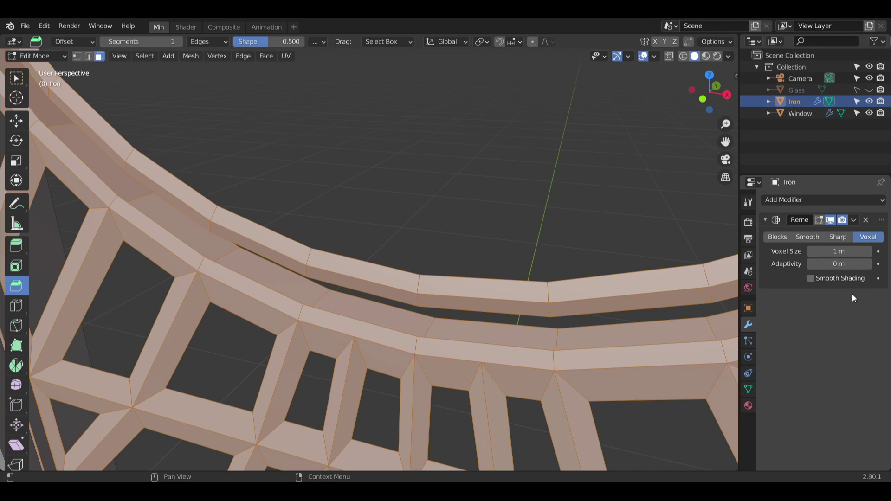
left_click(867, 264)
left_click(868, 264)
left_click(868, 264)
left_click(868, 264)
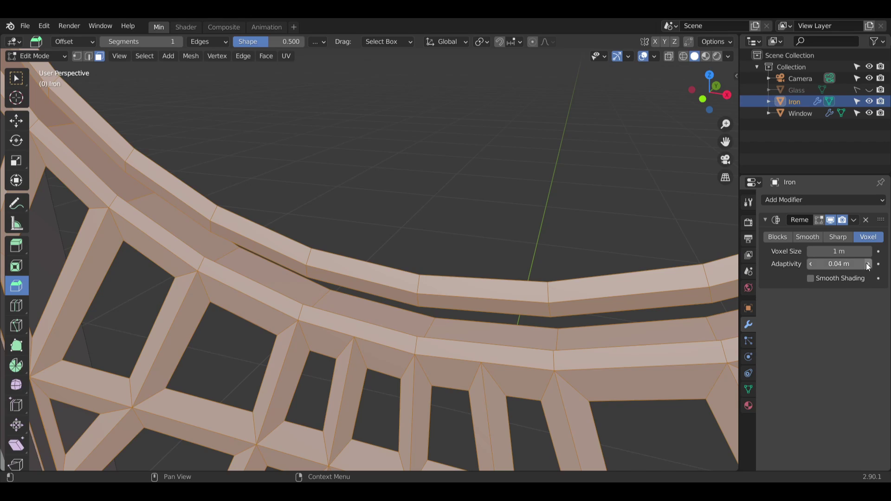
left_click(868, 264)
left_click(868, 264)
Step: Switch Iron's Remesh modifier to Smooth mode and set the octree depth to 10
left_click(780, 236)
left_click(808, 235)
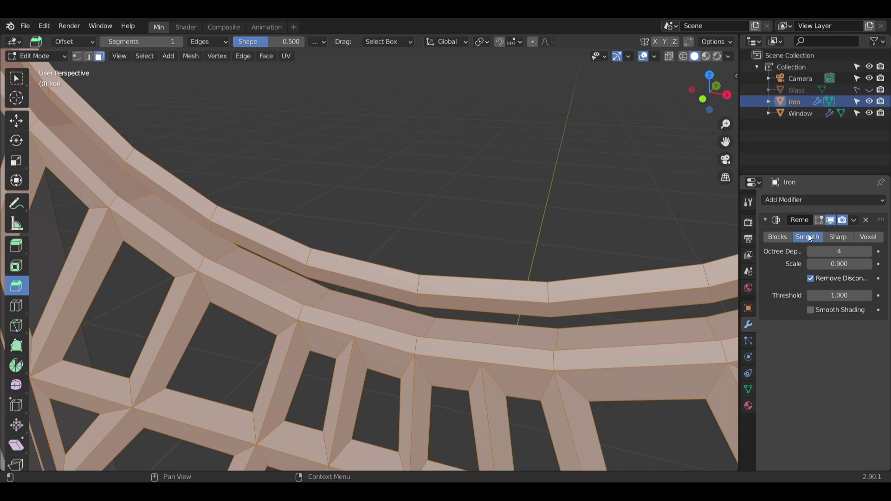
left_click(868, 253)
left_click(867, 253)
left_click(868, 254)
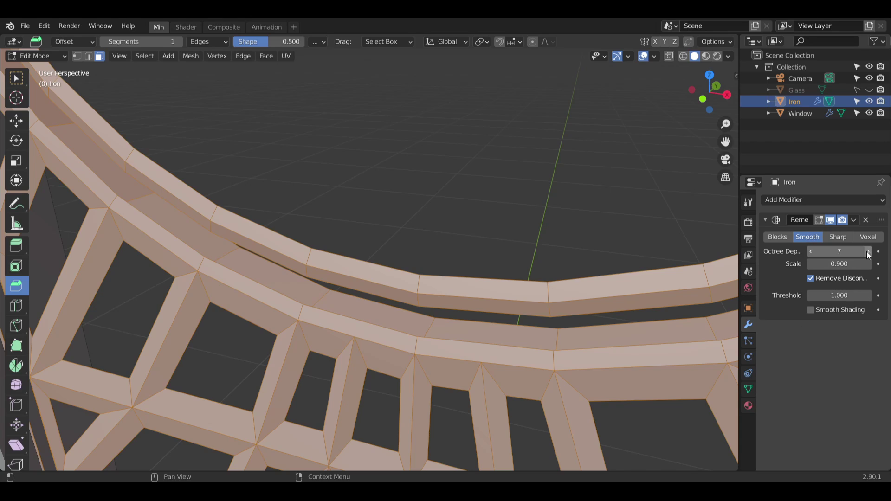
left_click(868, 253)
left_click(868, 254)
left_click(868, 254)
Step: Return Iron to Object Mode with its mesh deselected and save the file
left_click(853, 220)
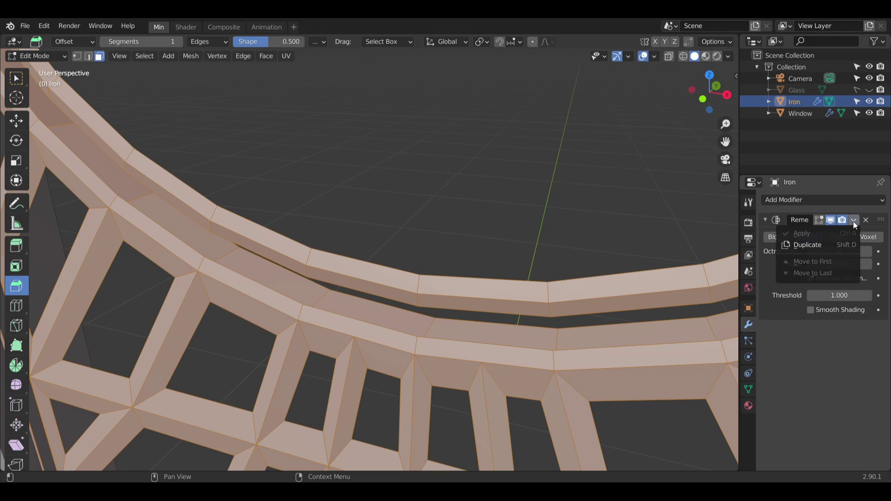
left_click(819, 245)
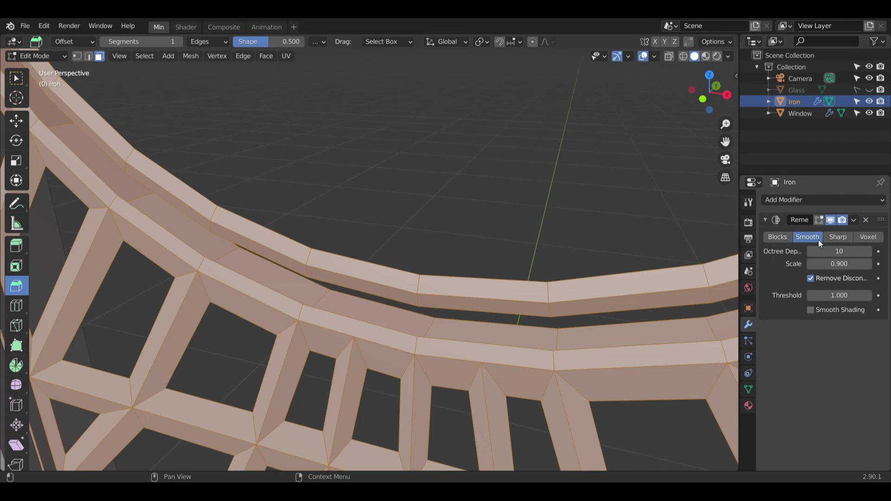
left_click(588, 146)
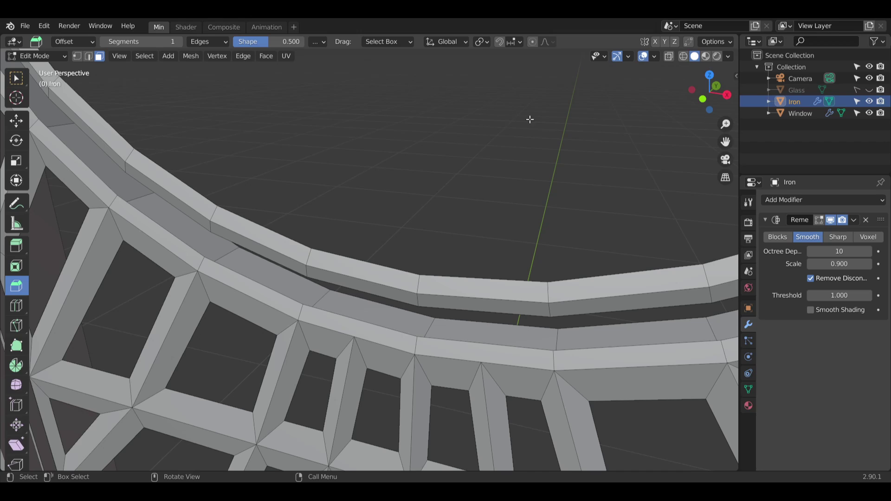
left_click(52, 59)
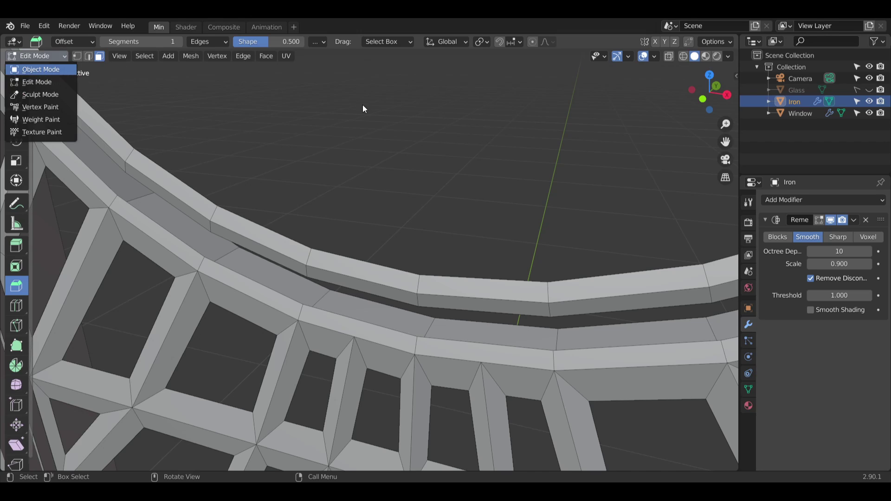
key("Return")
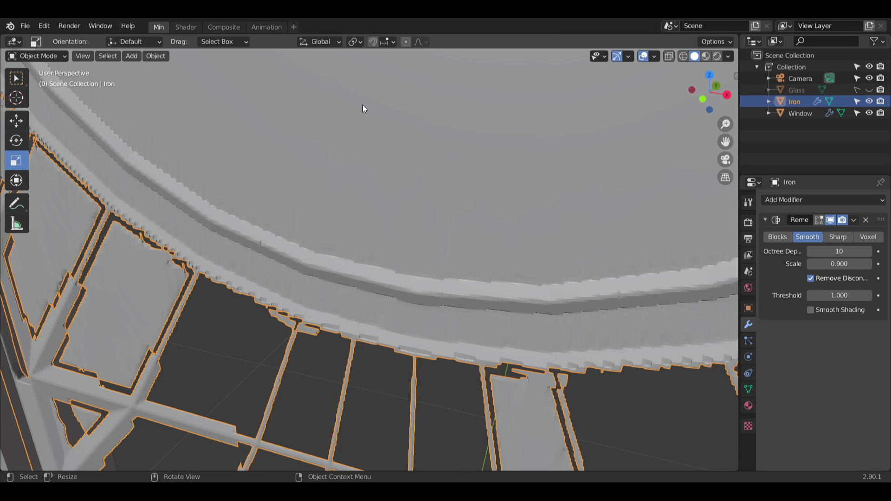
scroll(382, 147, "down", 5)
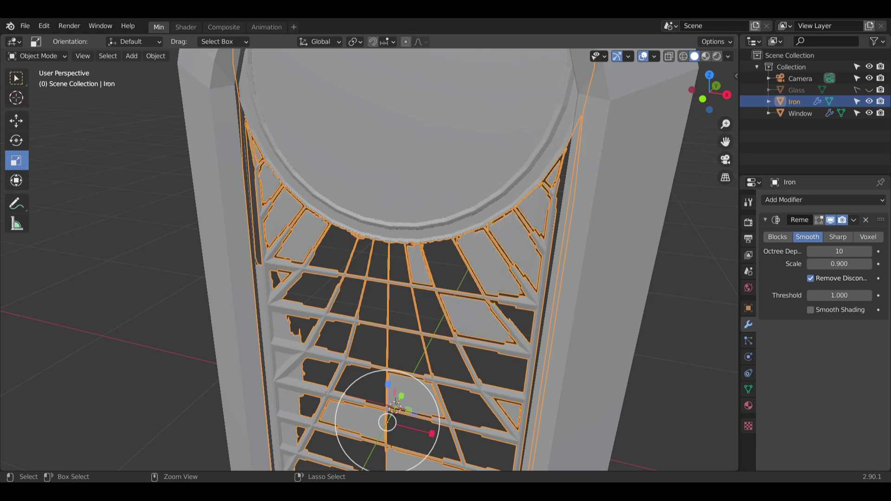
key("ctrl+s")
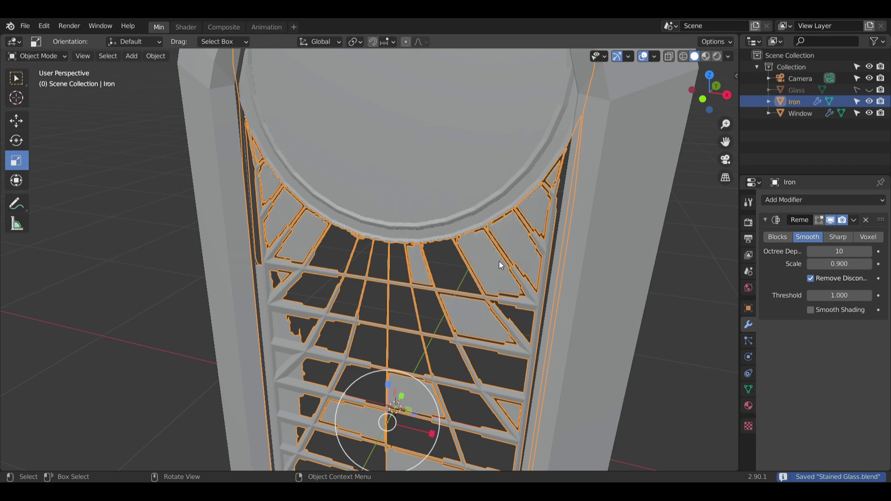
Step: Try octree depths of 9 and 100 on Iron's Remesh modifier
scroll(500, 261, "up", 8)
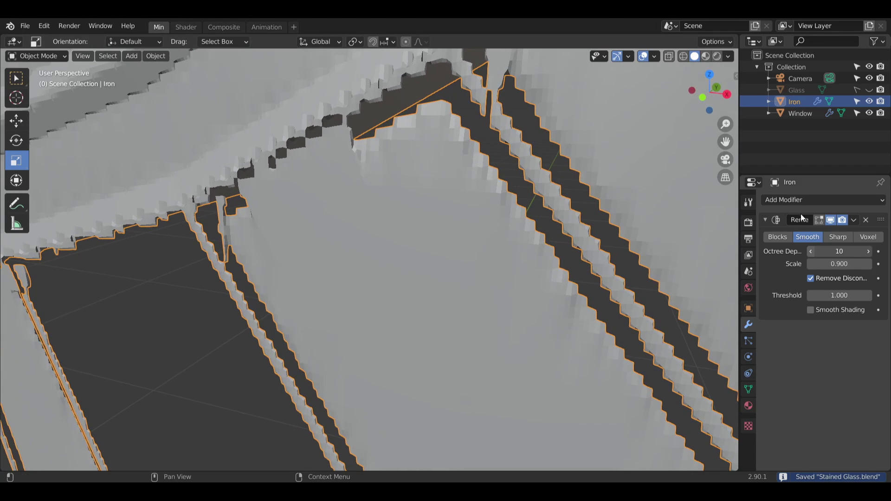
scroll(460, 264, "down", 5)
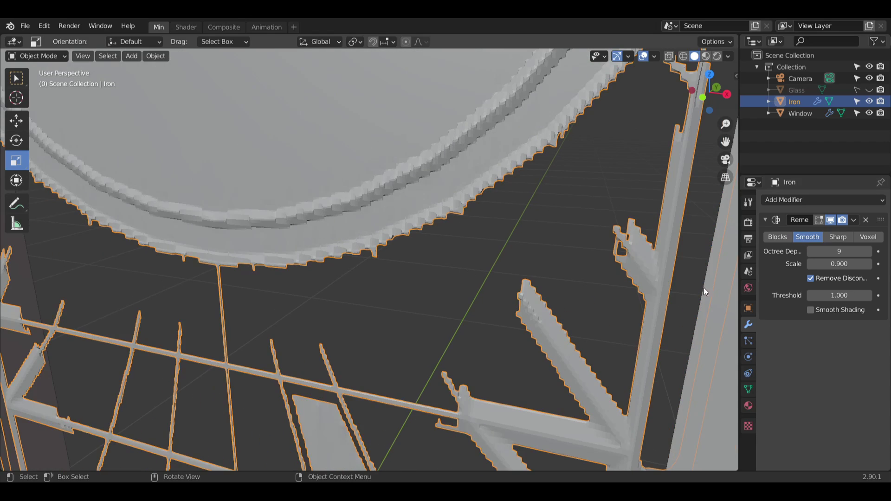
left_click(842, 252)
type("100")
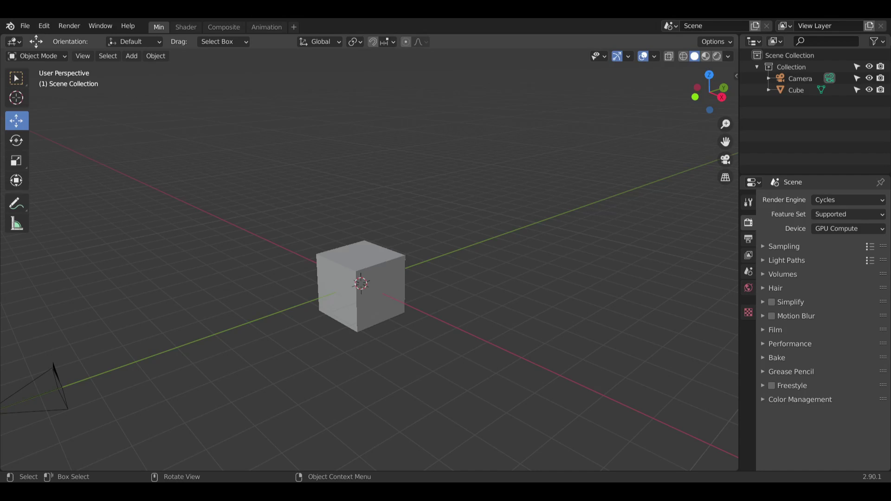
Step: Reopen Stained Glass.blend and remove the Remesh modifier from Iron
left_click_drag(153, 260, 154, 253)
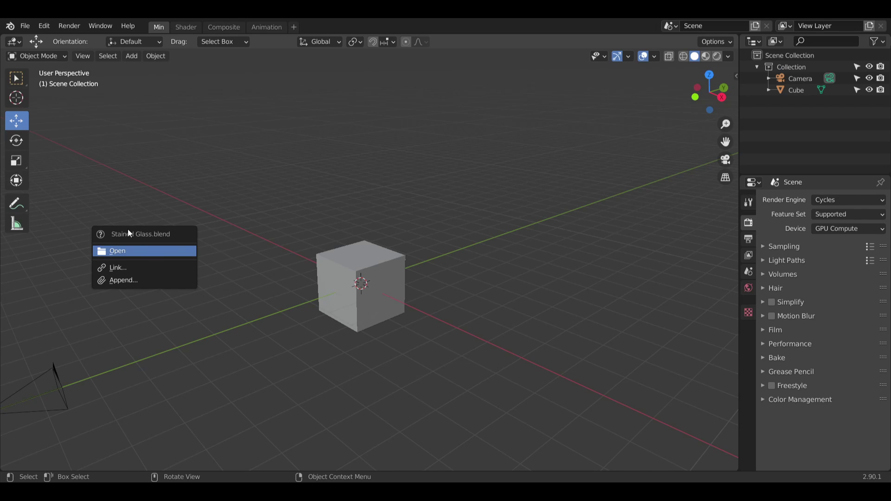
key("Return")
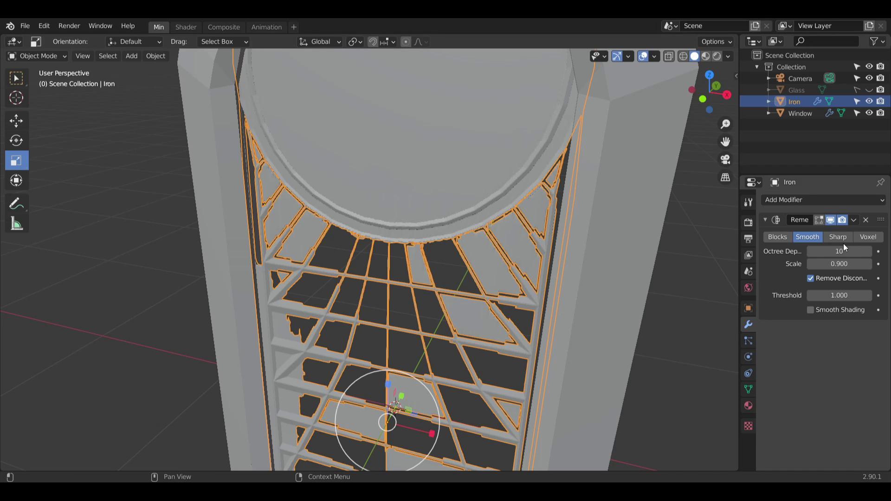
left_click(865, 220)
key("alt+a")
middle_click_drag(625, 306, 663, 300)
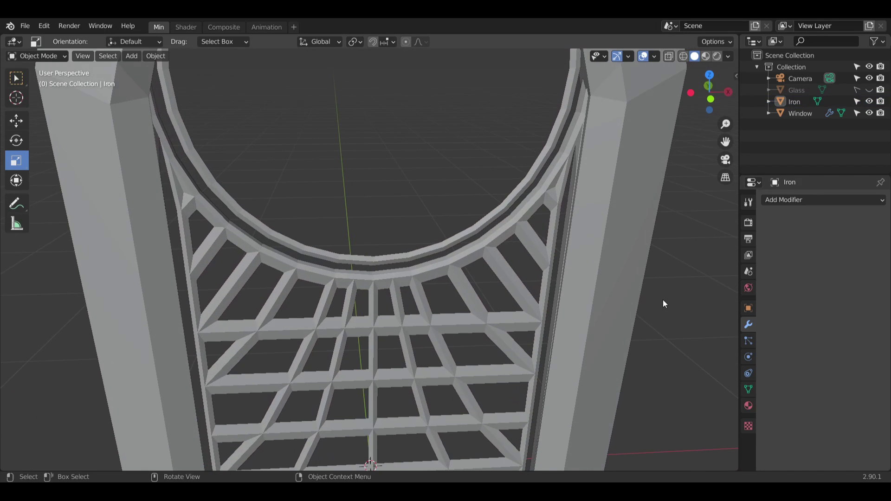
Step: Unhide the Glass object and examine how it sits behind the iron bars and inside the window frame
left_click(871, 91)
middle_click_drag(611, 252, 526, 302)
scroll(568, 308, "down", 5)
middle_click_drag(526, 302, 472, 302)
scroll(379, 214, "up", 6)
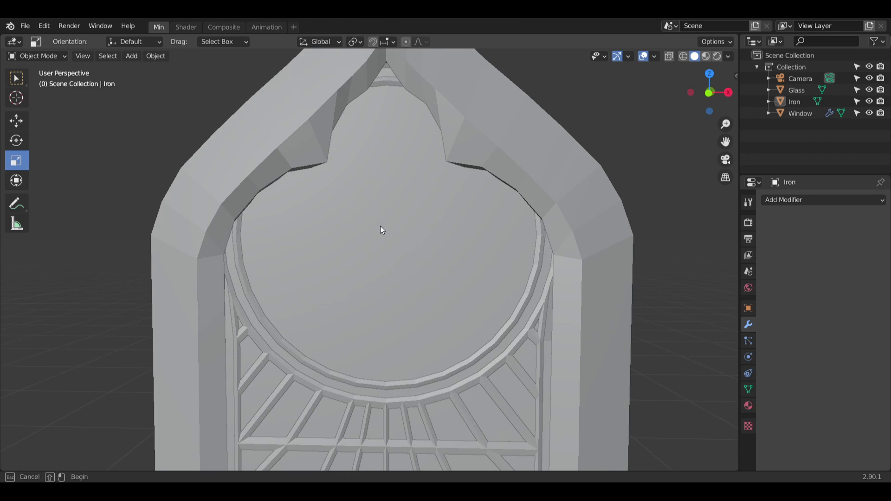
middle_click_drag(388, 297, 354, 259)
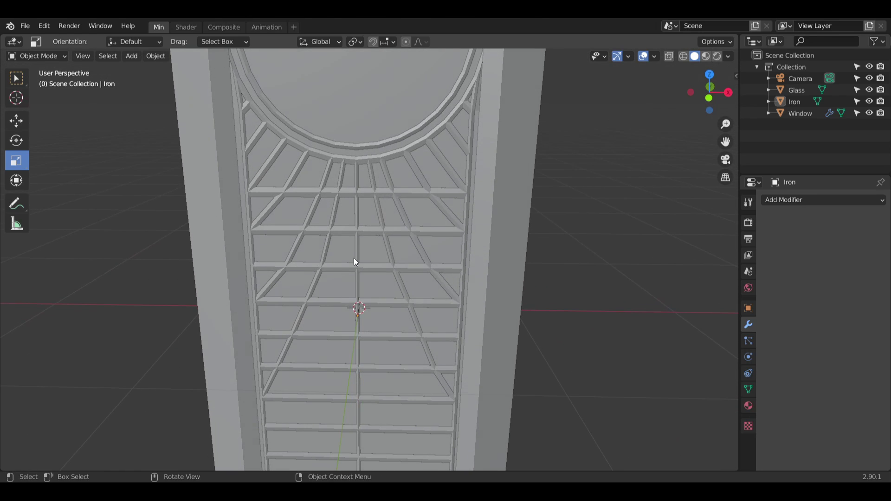
middle_click_drag(428, 178, 461, 320, "shift")
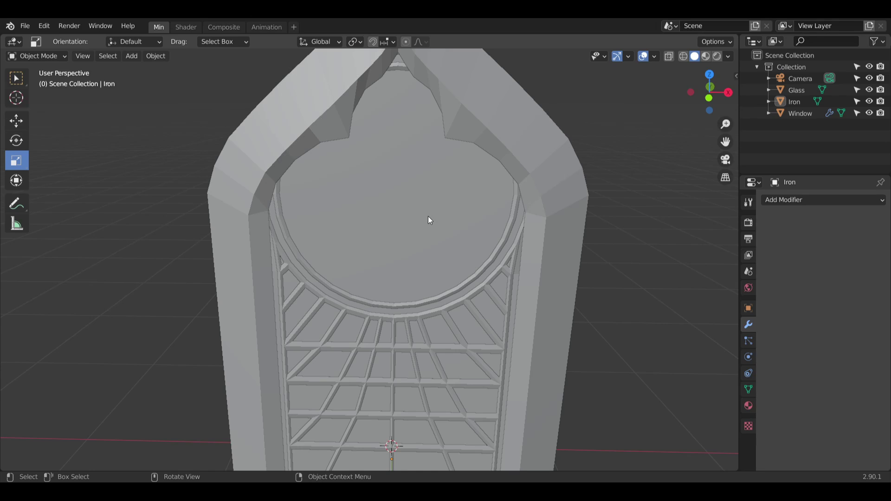
scroll(498, 168, "up", 2)
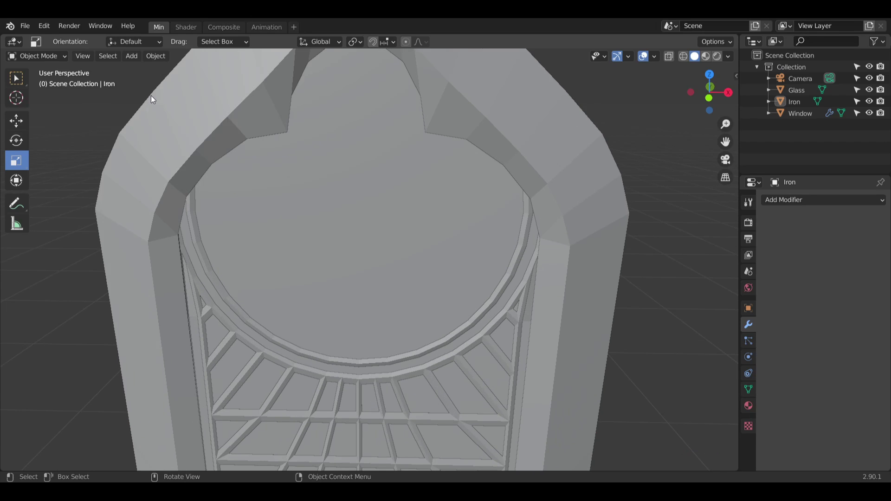
Step: Switch to the Shader workspace and preview the window with rendered viewport shading
left_click(186, 27)
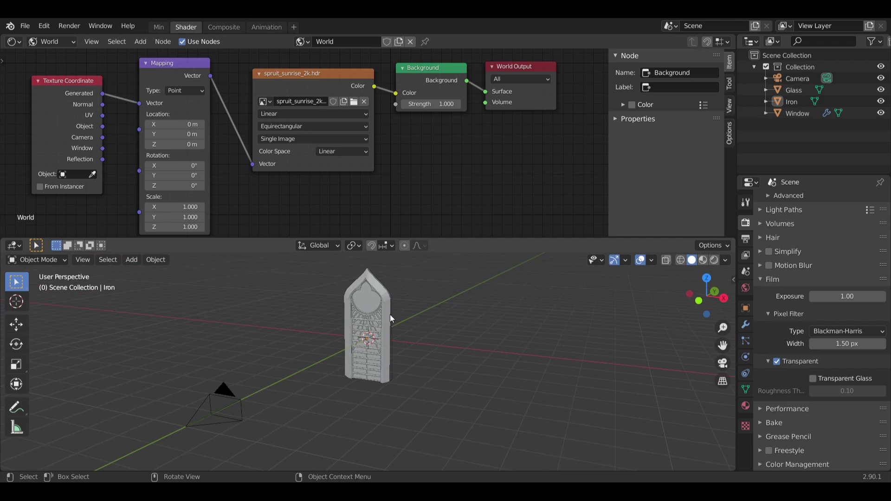
left_click(714, 259)
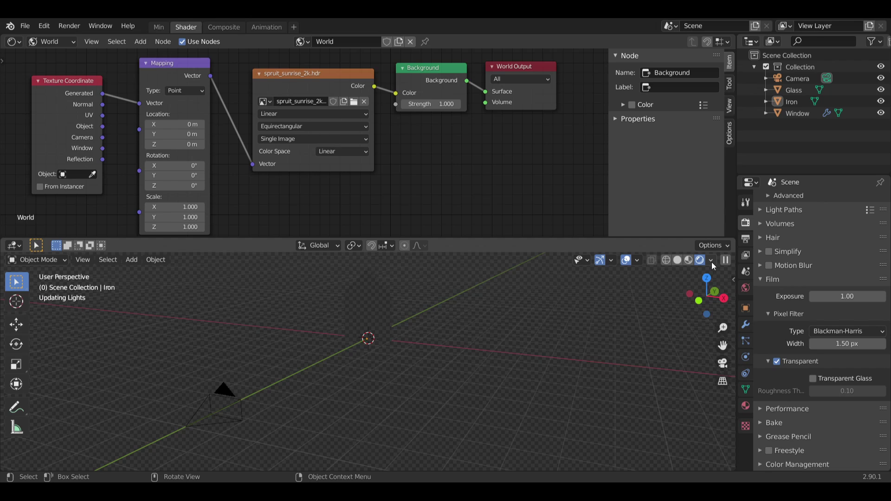
middle_click_drag(389, 111, 411, 128)
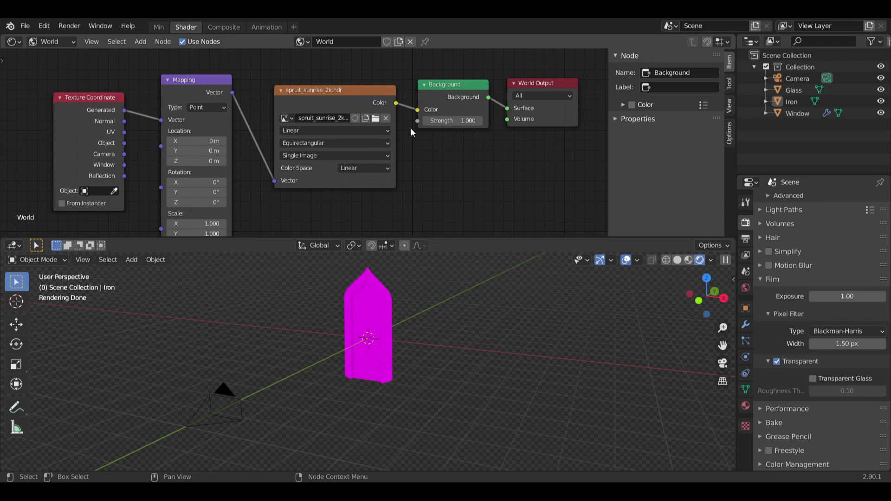
Step: Try reloading spruit_sunrise_2k.hdr in the world's Environment Texture node and check the lighting on the window
left_click(386, 119)
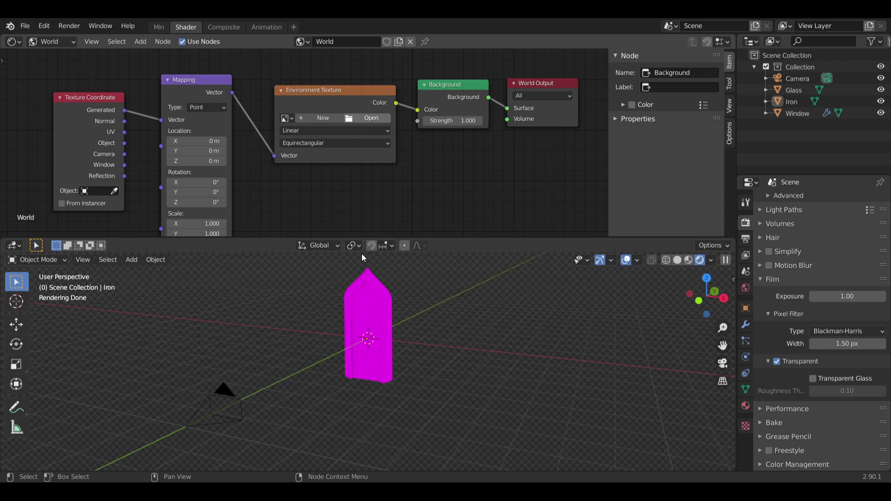
left_click(647, 444)
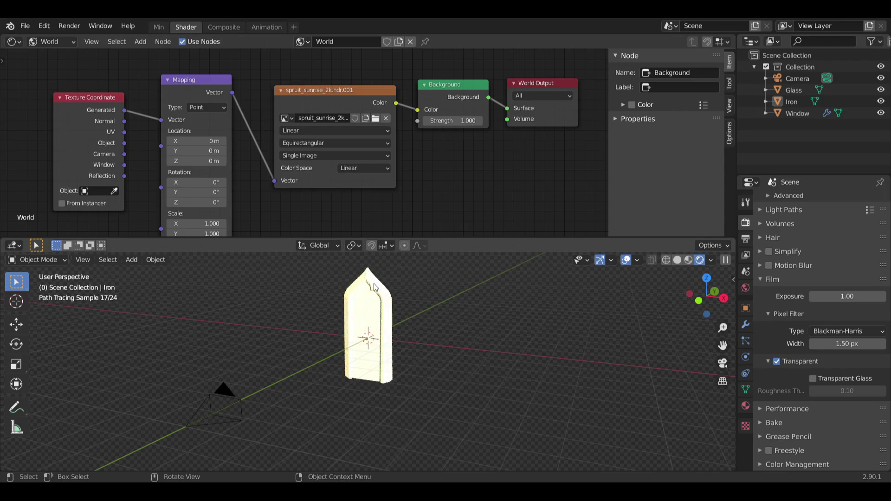
scroll(376, 307, "up", 8)
middle_click_drag(384, 326, 357, 339)
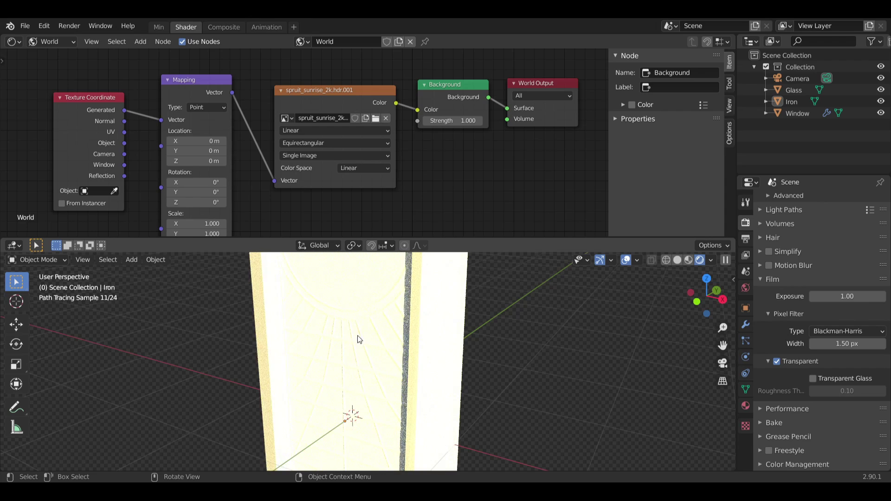
Step: Replace the world's environment texture image with cannon_2k (overcast cliffs).exr
left_click(385, 119)
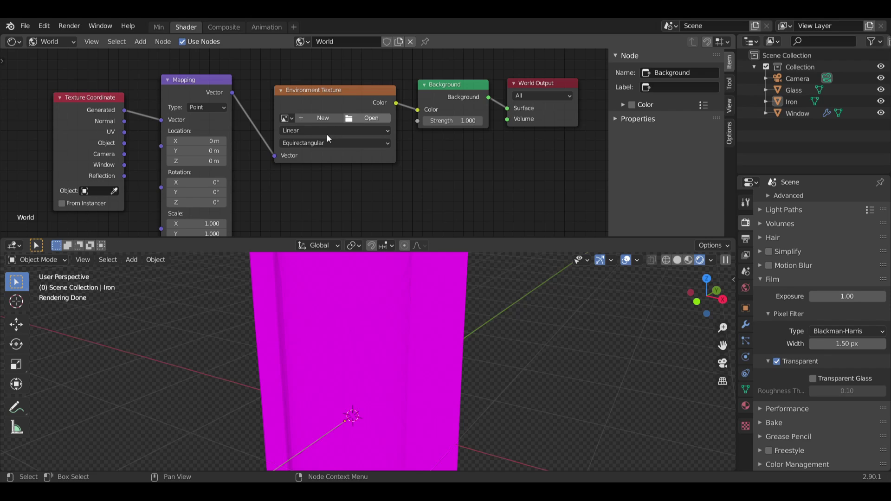
key("ctrl+z")
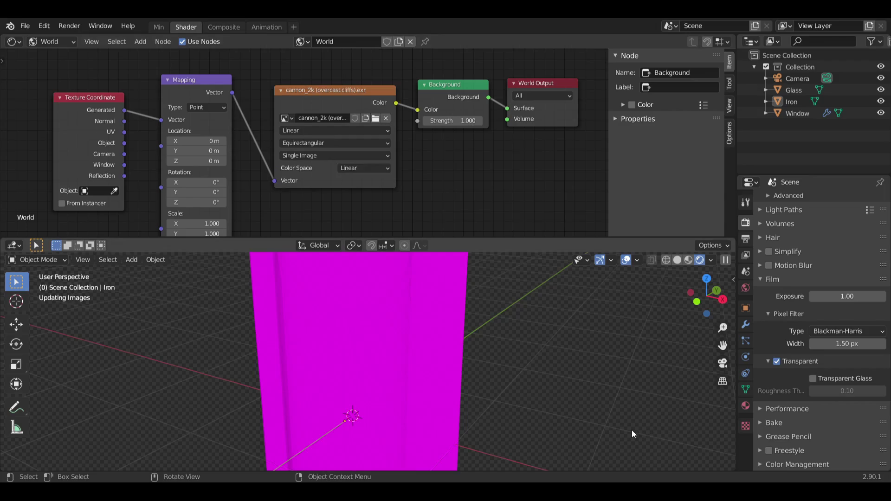
Step: Switch the shader editor from world to object shading and create a new material for the Window object
middle_click_drag(416, 325, 465, 302)
scroll(322, 331, "up", 5)
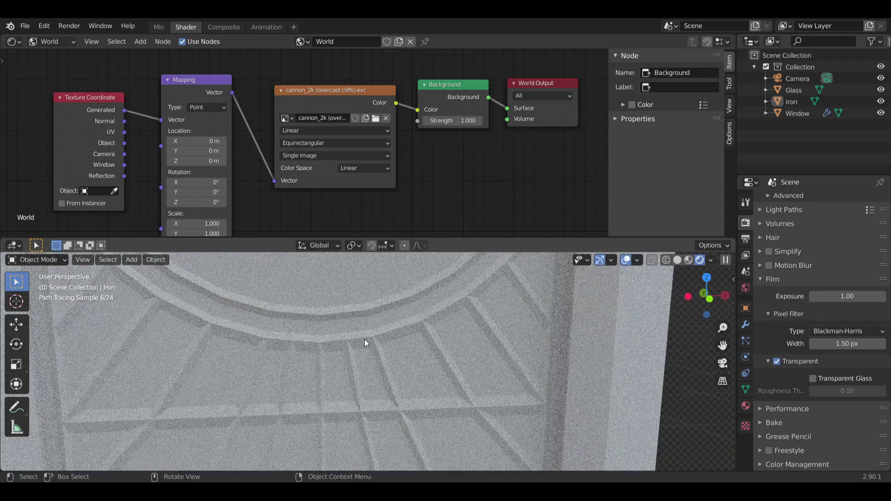
middle_click_drag(534, 157, 525, 157)
left_click(62, 43)
left_click(61, 55)
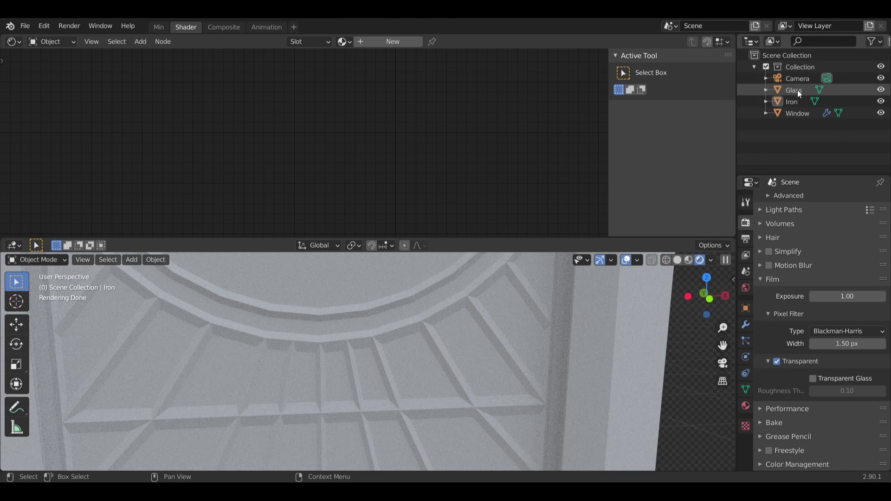
left_click(797, 113)
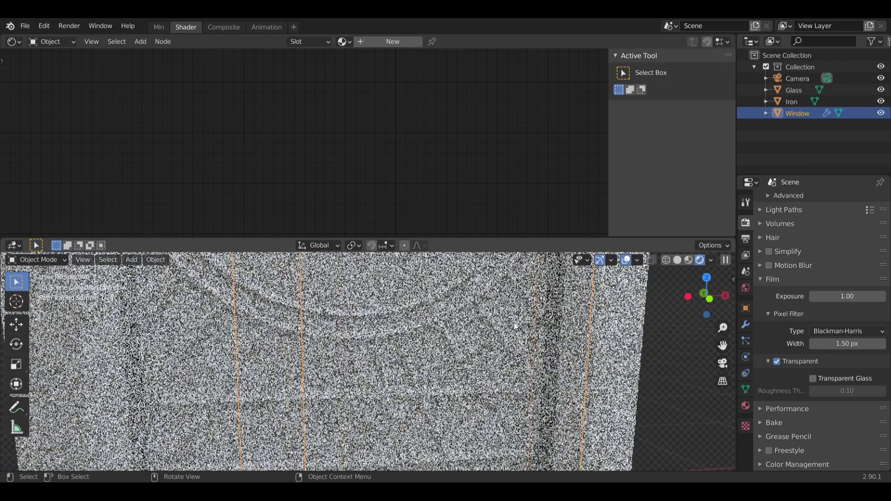
left_click(363, 42)
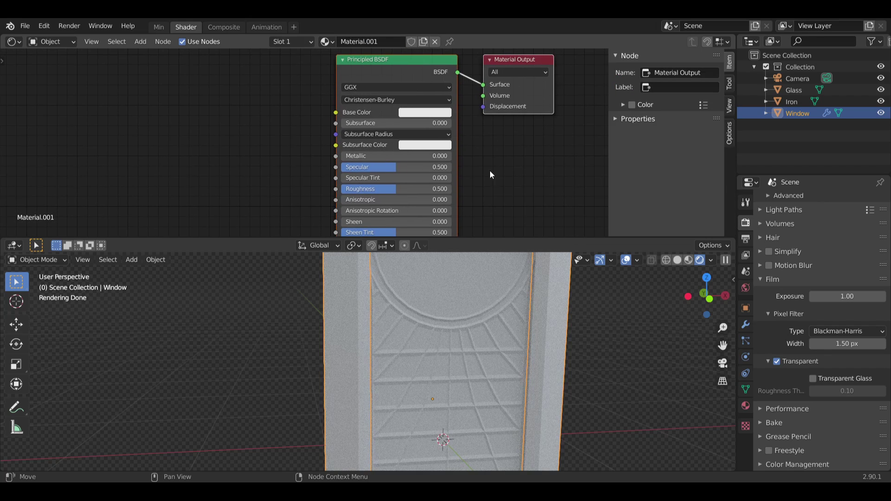
Step: Add a Musgrave Texture node to the Window material and connect its Height to the Principled BSDF's Roughness
middle_click_drag(494, 130, 481, 109)
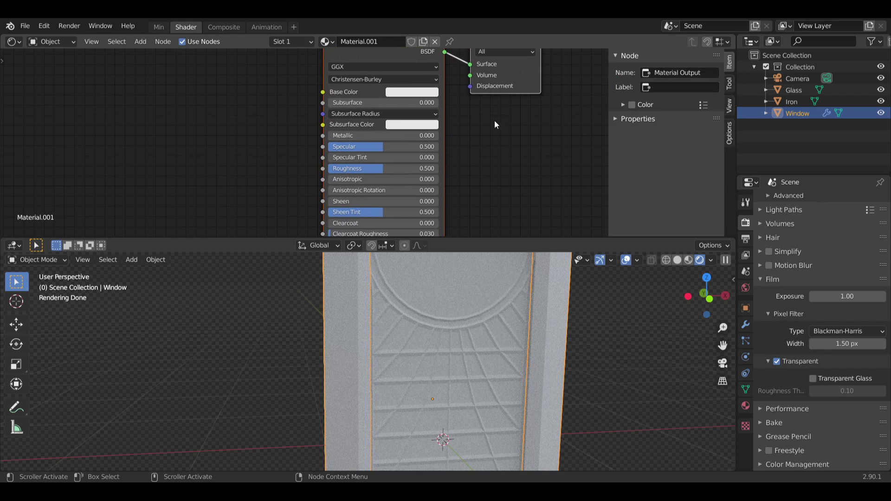
left_click(402, 91)
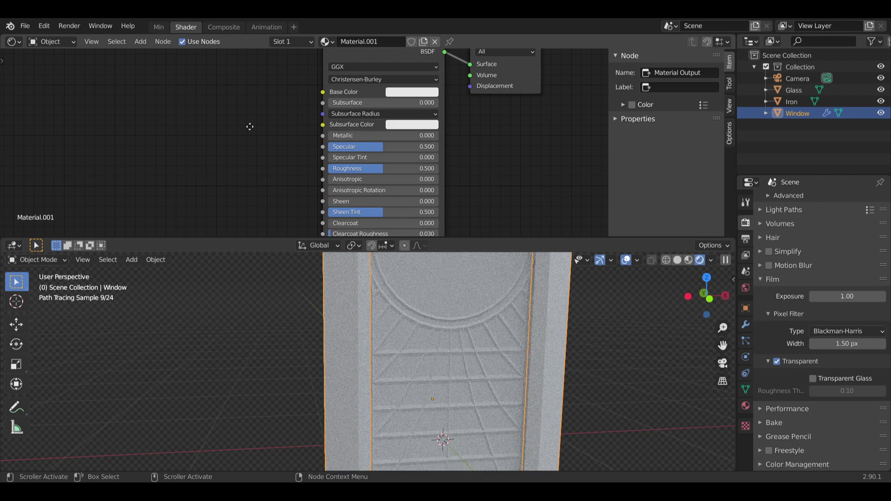
middle_click_drag(154, 116, 202, 119)
left_click(139, 42)
mouse_move(171, 94)
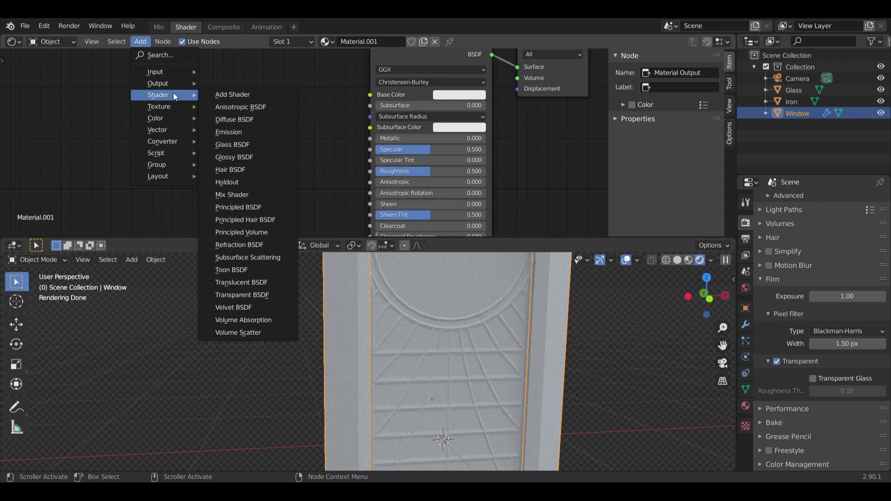
left_click(254, 190)
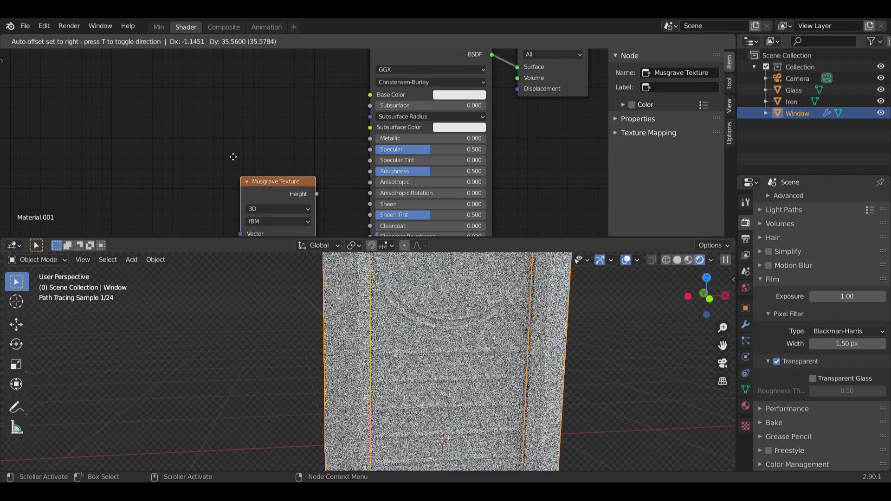
left_click(247, 80)
middle_click_drag(346, 134, 297, 102)
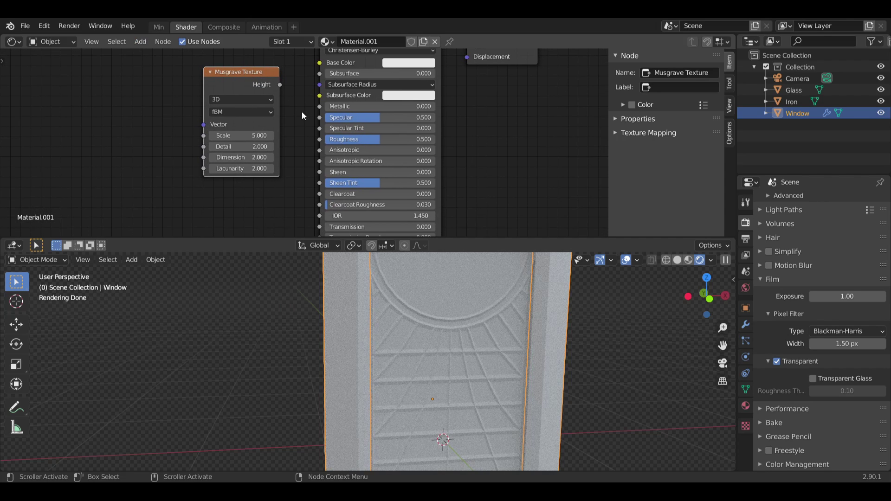
left_click_drag(280, 84, 320, 139)
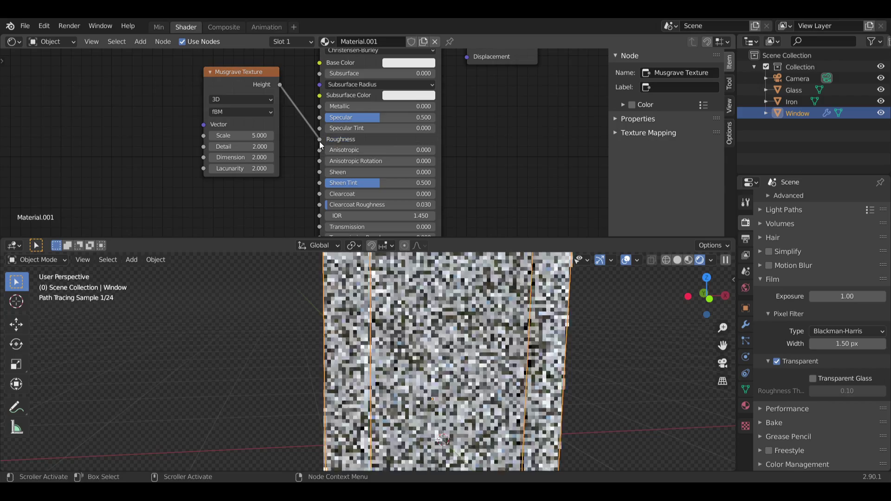
scroll(311, 286, "up", 6)
scroll(310, 286, "up", 1)
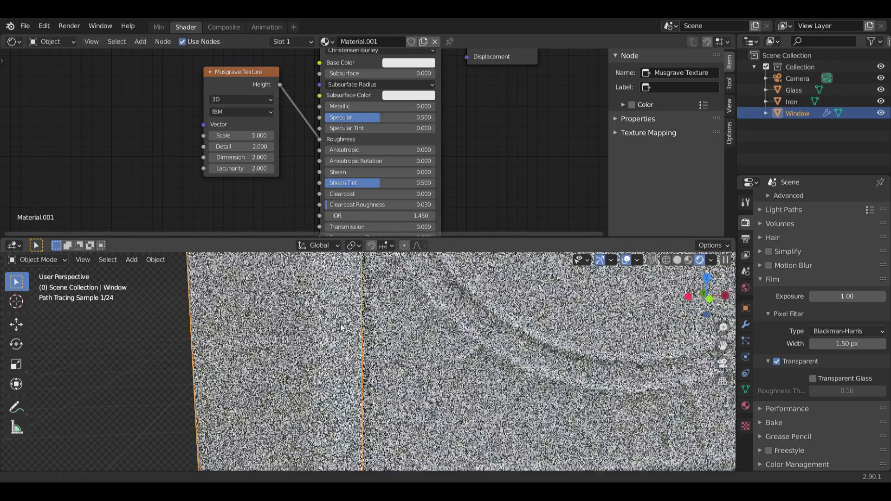
Step: Reposition the Musgrave Texture node and also connect its Height to the Principled BSDF's Specular and Subsurface Color inputs
left_click_drag(245, 69, 238, 116)
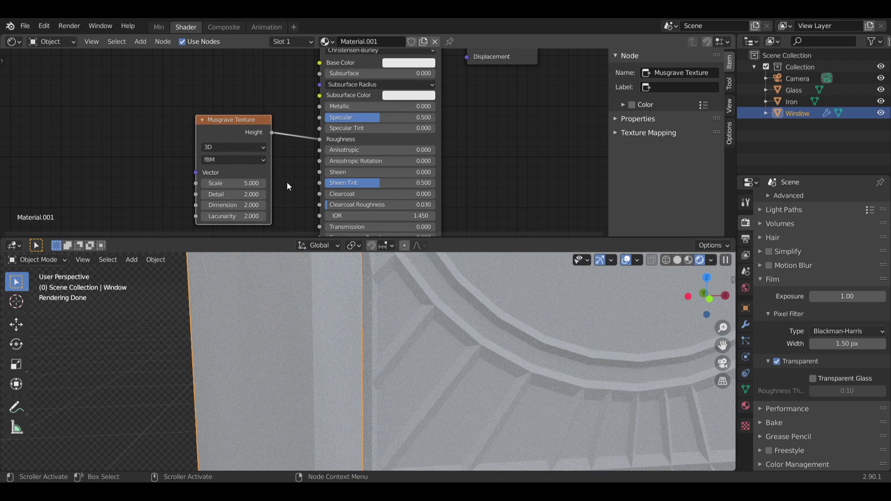
mouse_move(287, 182)
middle_mouse_down()
mouse_move(288, 119)
mouse_move(301, 188)
middle_mouse_up()
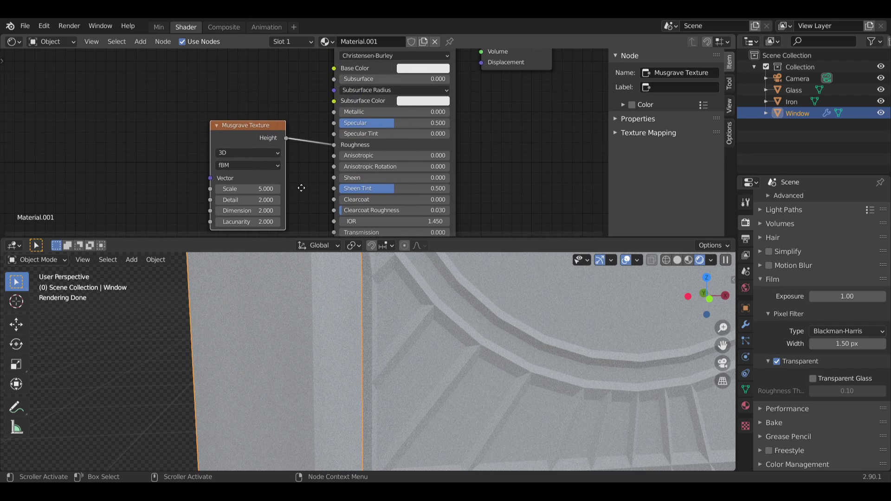
mouse_move(266, 127)
left_mouse_down()
mouse_move(265, 117)
mouse_move(333, 122)
left_mouse_up()
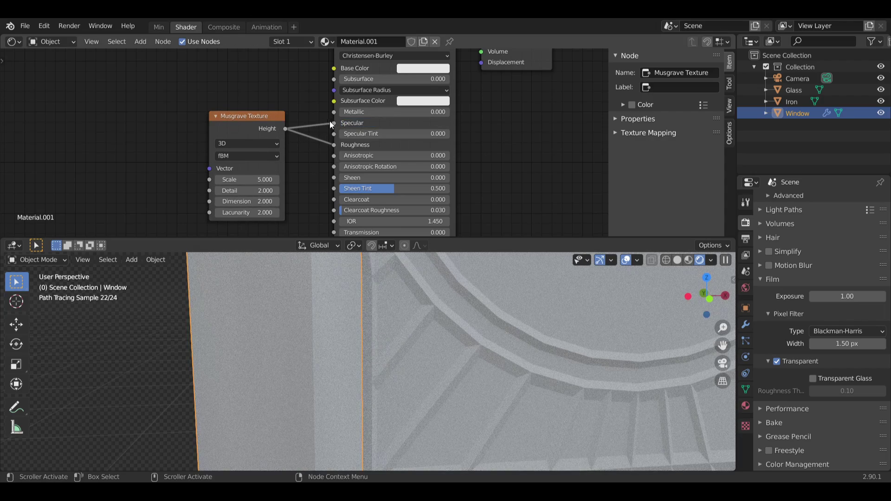
middle_click_drag(309, 128, 327, 166)
left_click_drag(301, 167, 351, 139)
middle_click_drag(309, 193, 325, 124)
scroll(347, 313, "down", 5)
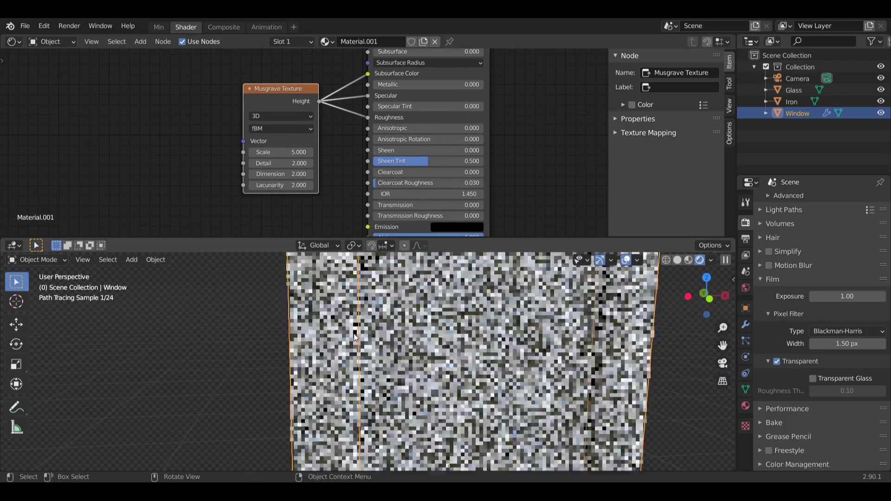
scroll(347, 314, "up", 2)
Step: Set the Window material's Base Color to a mid grey with a faint cool tint and a value of 0.639
middle_click_drag(319, 56, 326, 166)
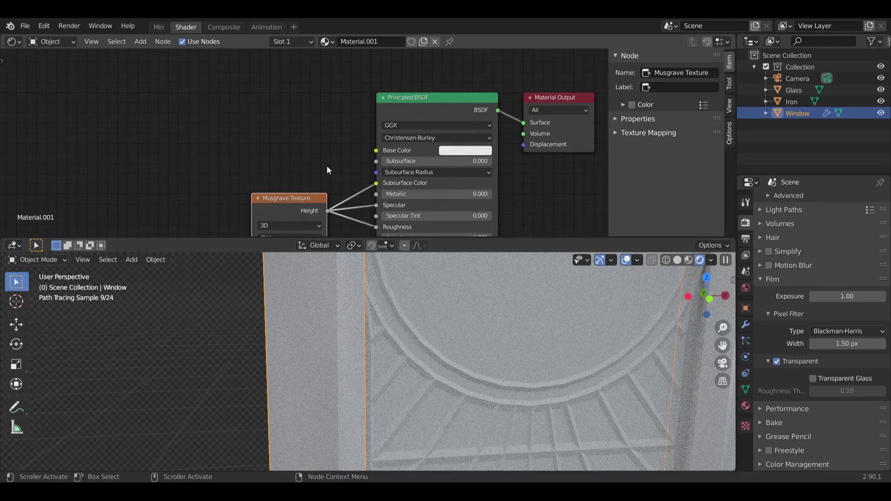
left_click(447, 154)
left_click(527, 188)
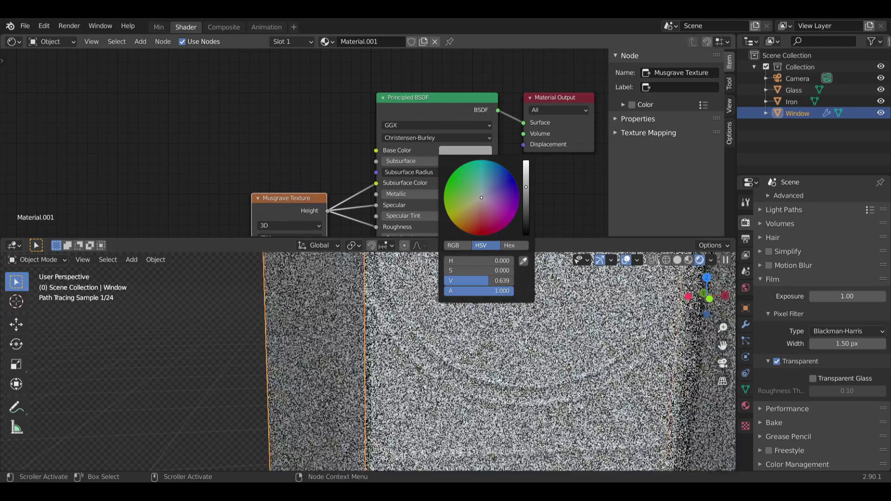
left_click(484, 195)
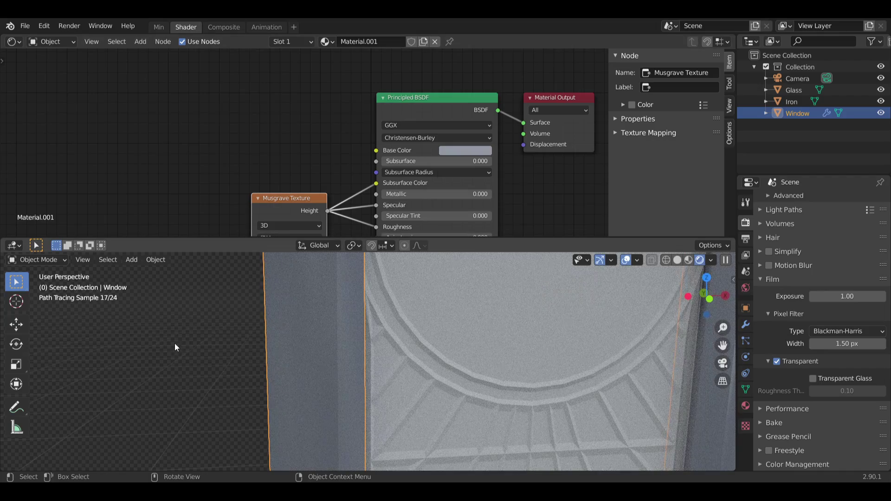
scroll(276, 310, "down", 2)
left_click(475, 153)
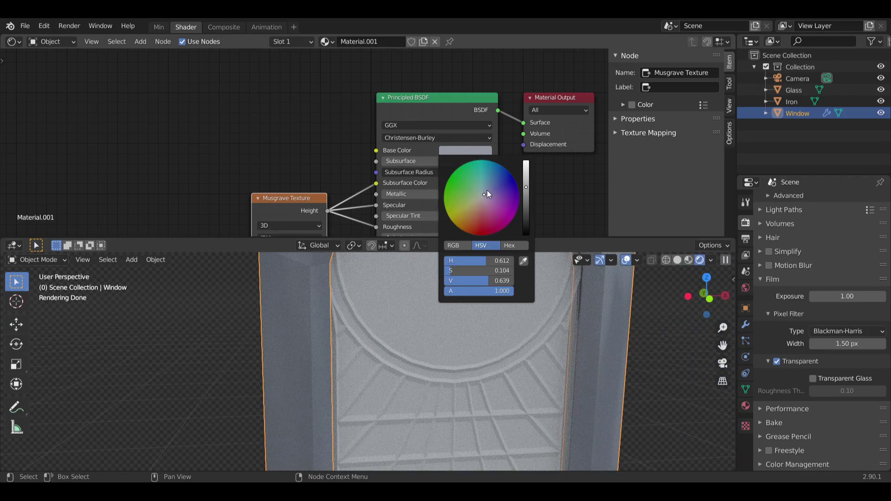
left_click(481, 190)
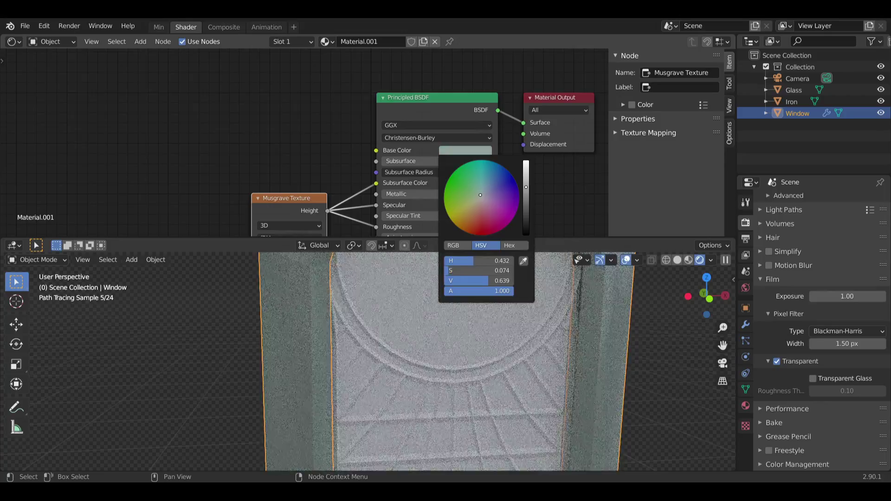
left_click(483, 199)
left_click_drag(484, 198, 481, 197)
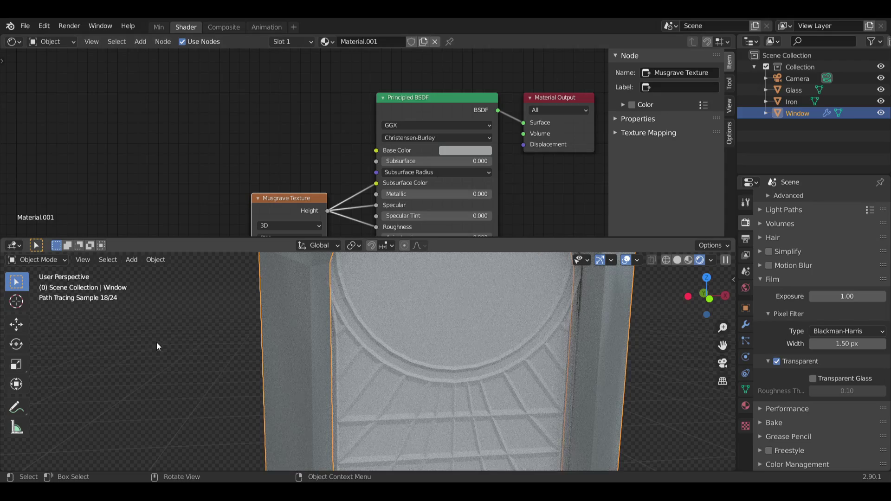
left_click(157, 343)
Step: Create a new material for the Iron object and delete its Principled BSDF node
scroll(251, 280, "down", 4)
middle_click_drag(259, 274, 344, 394)
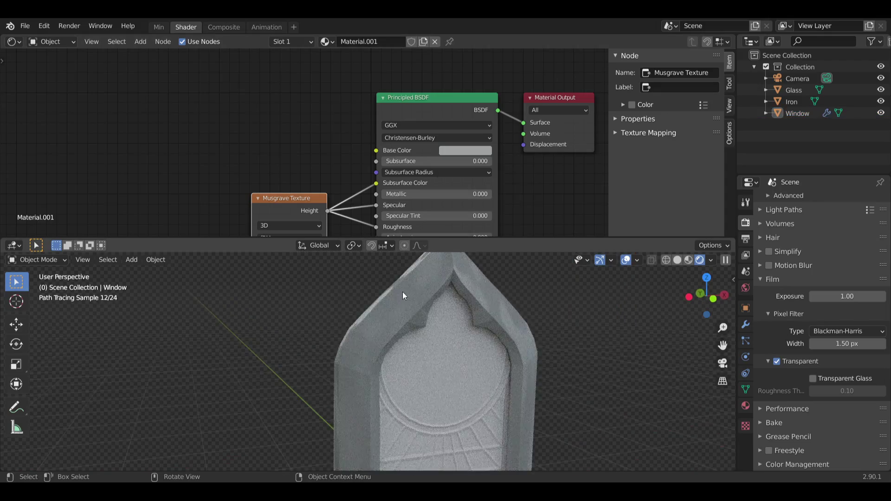
scroll(432, 310, "up", 4)
scroll(431, 307, "up", 2)
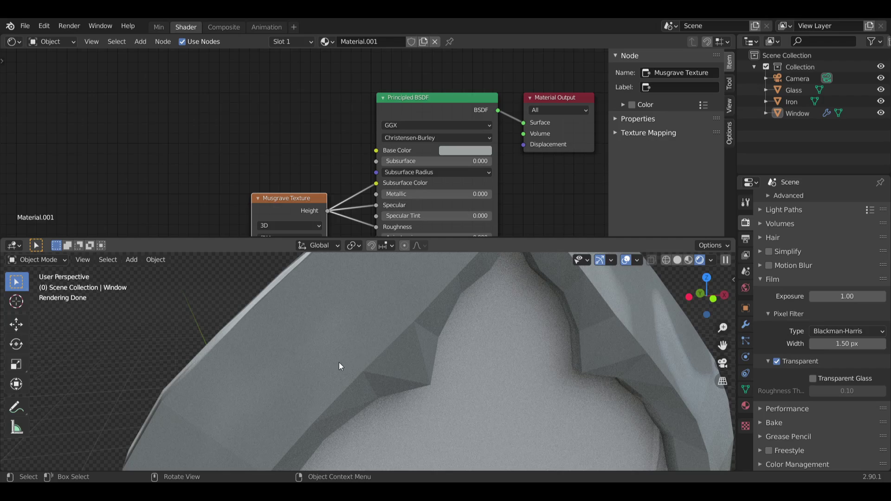
mouse_move(339, 363)
middle_mouse_down()
mouse_move(351, 349)
mouse_move(344, 291)
mouse_move(347, 307)
middle_mouse_up()
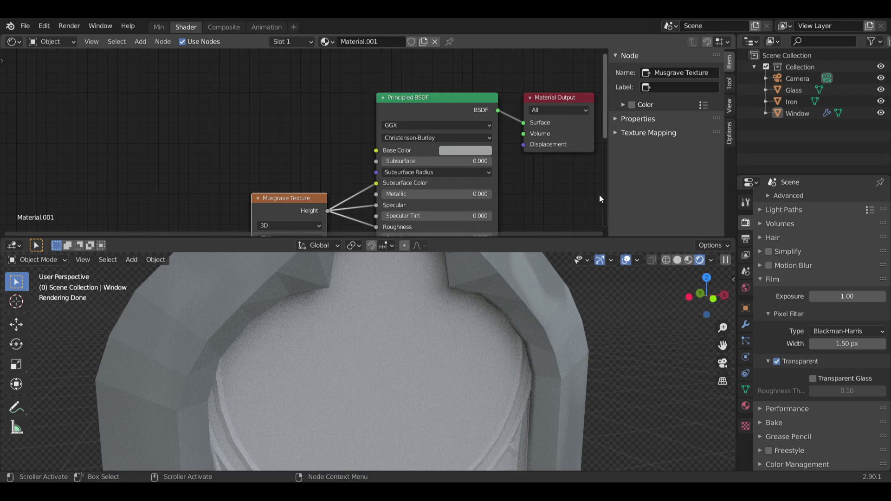
left_click(792, 101)
left_click(380, 41)
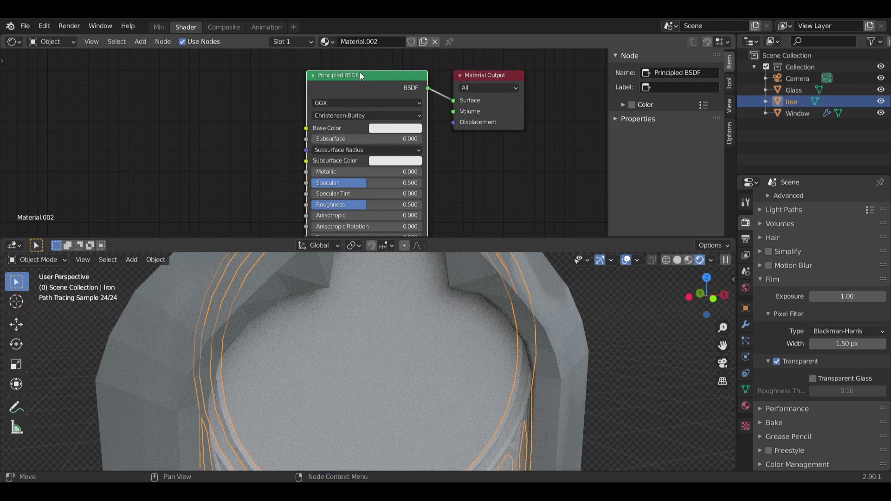
key("x")
Step: Add a Glossy BSDF node to the Iron material and connect it to the Material Output's Surface
middle_click_drag(324, 170, 317, 93)
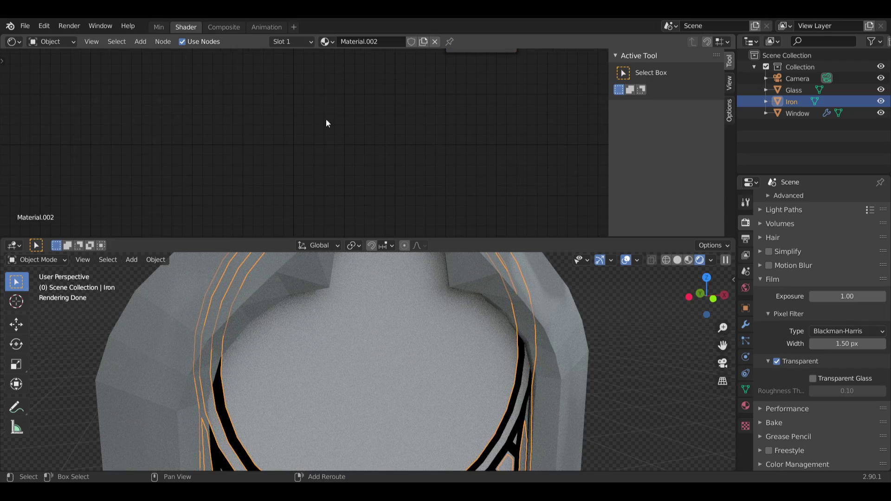
middle_click_drag(368, 353, 375, 232, "shift")
scroll(351, 419, "down", 3)
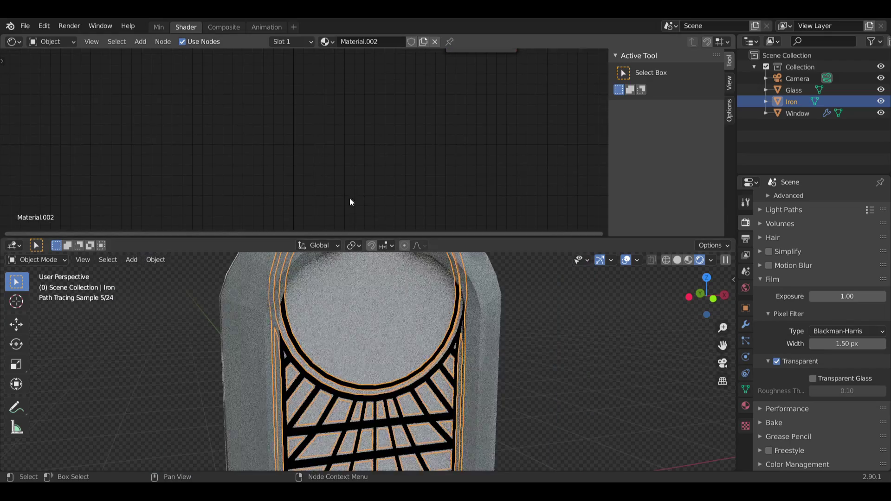
middle_click_drag(390, 134, 436, 234)
middle_click_drag(414, 136, 365, 128)
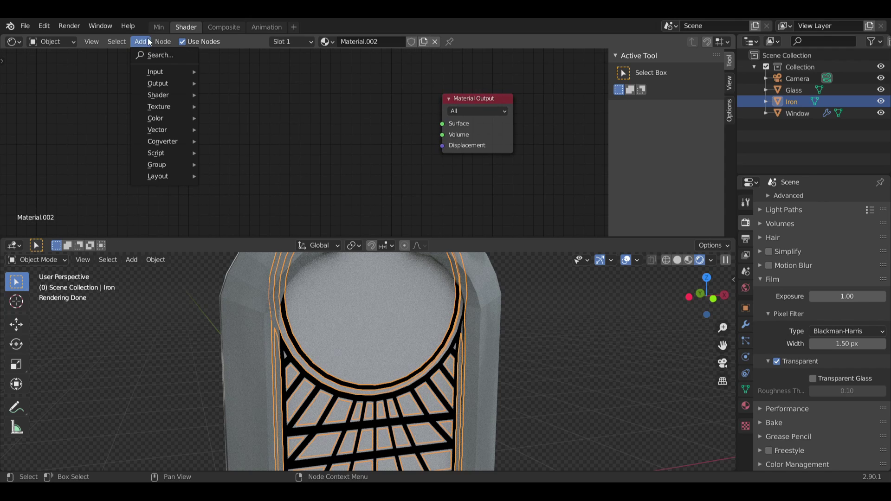
mouse_move(175, 95)
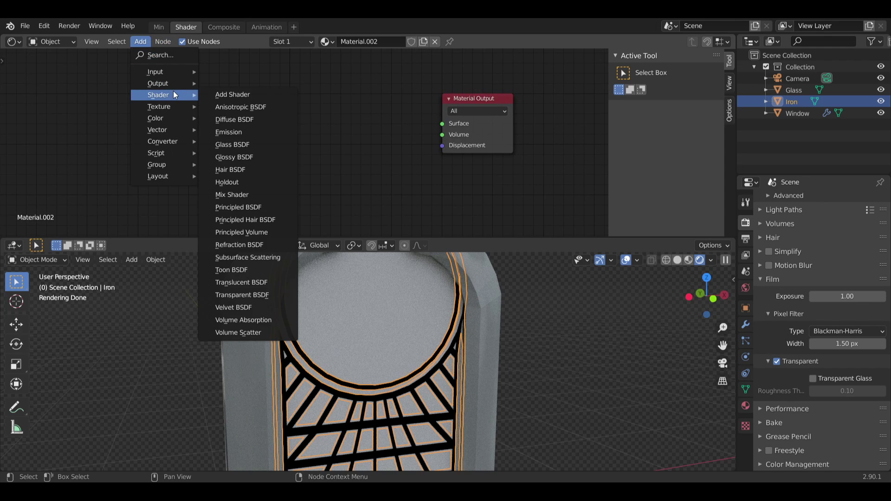
left_click(241, 155)
left_click(441, 118)
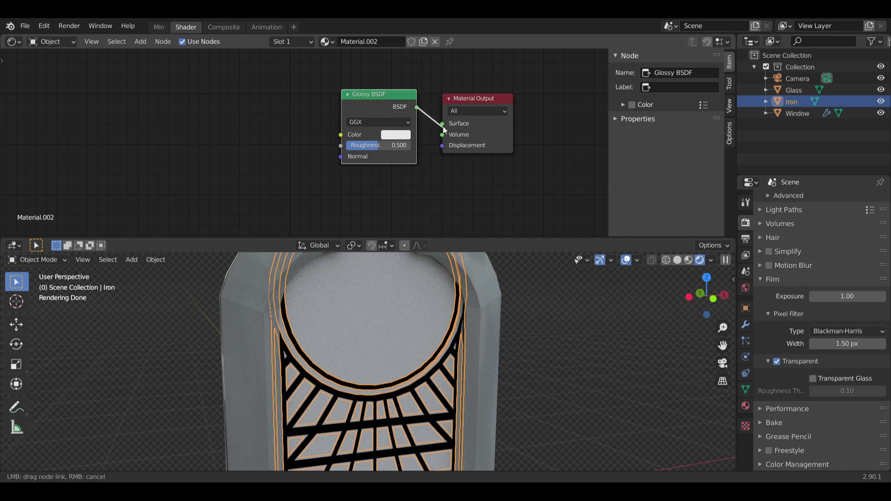
left_click_drag(442, 126, 443, 126)
left_click_drag(412, 162, 401, 185)
scroll(359, 334, "up", 6)
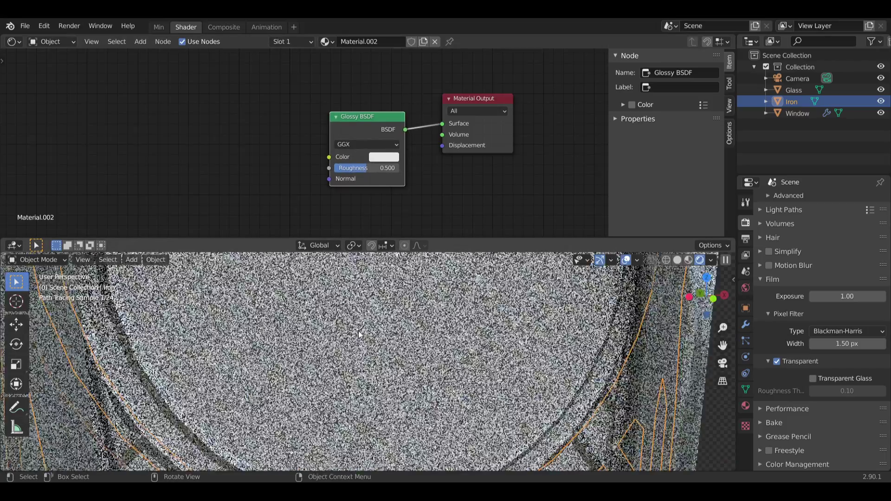
Step: Set the Iron material's Glossy BSDF color to a muted reddish grey with hue 0.011 and saturation 0.092
left_click(383, 157)
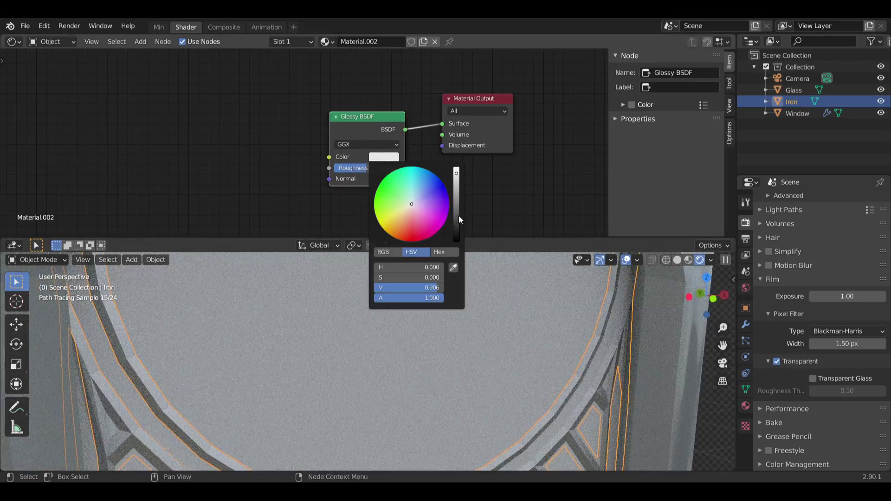
mouse_move(457, 217)
left_mouse_down()
mouse_move(457, 228)
mouse_move(411, 207)
left_mouse_up()
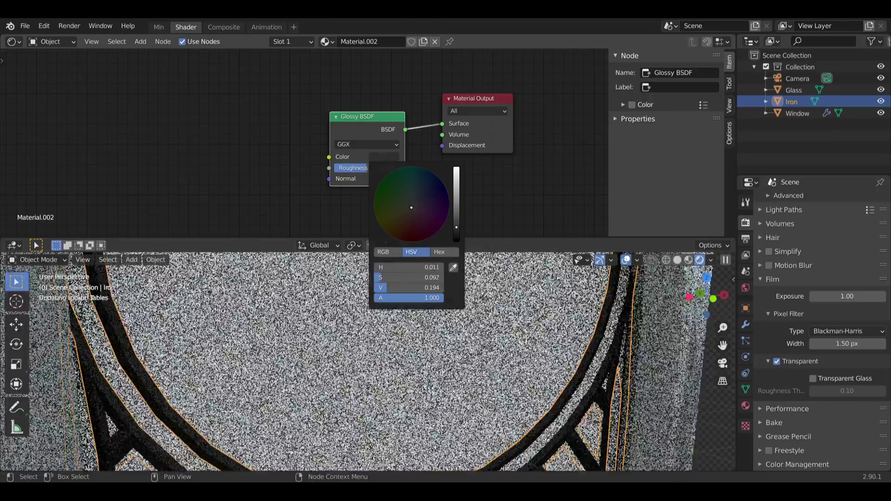
middle_click_drag(272, 163, 319, 143)
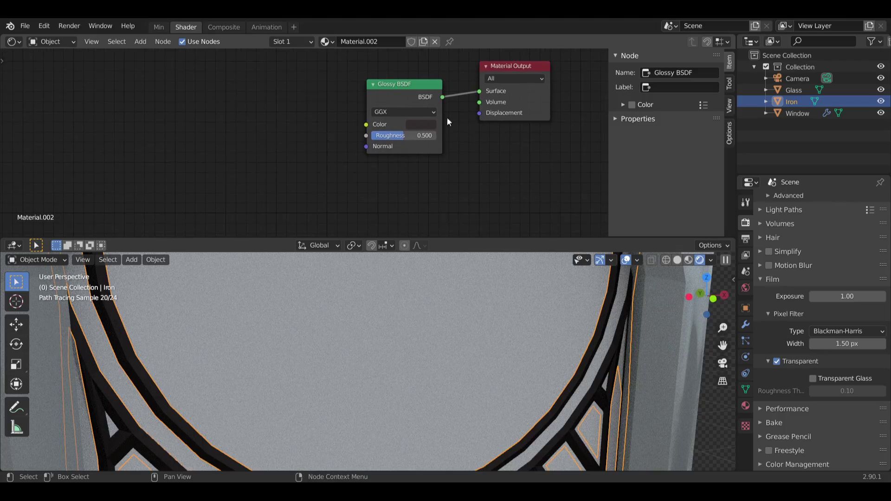
left_click(425, 125)
left_click_drag(494, 189, 493, 178)
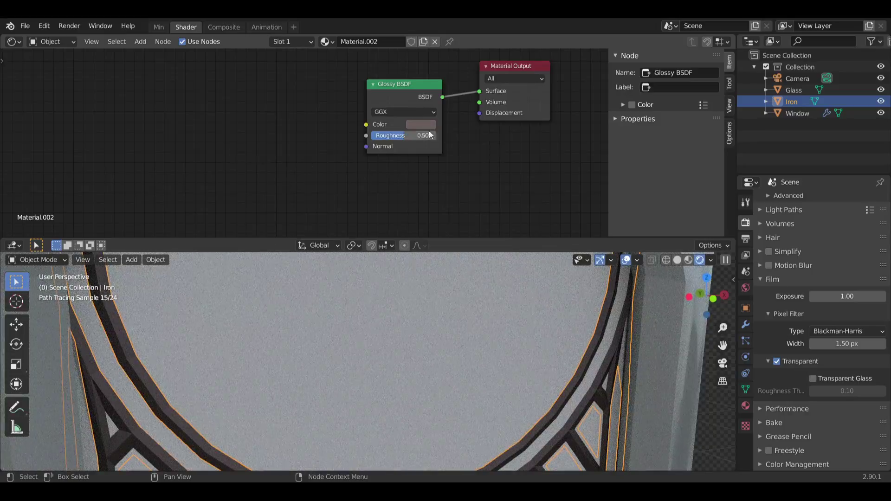
Step: Set the Roughness of the Iron material's Glossy BSDF to 0.802
mouse_move(416, 135)
left_mouse_down()
mouse_move(436, 135)
mouse_move(426, 134)
left_mouse_up()
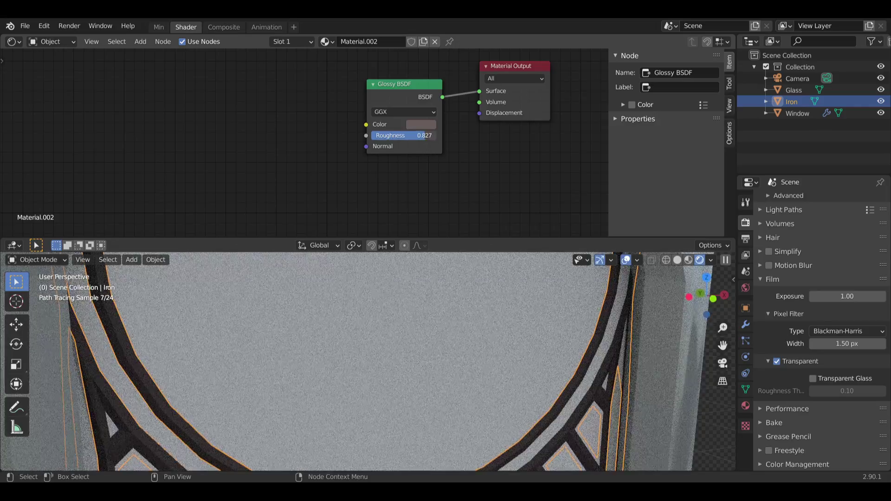
scroll(274, 348, "down", 6)
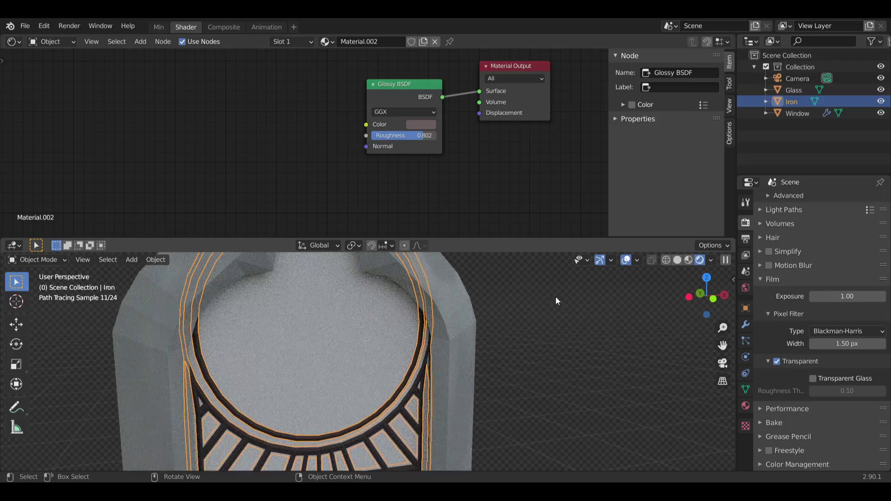
scroll(561, 370, "up", 2)
middle_click_drag(378, 358, 387, 384)
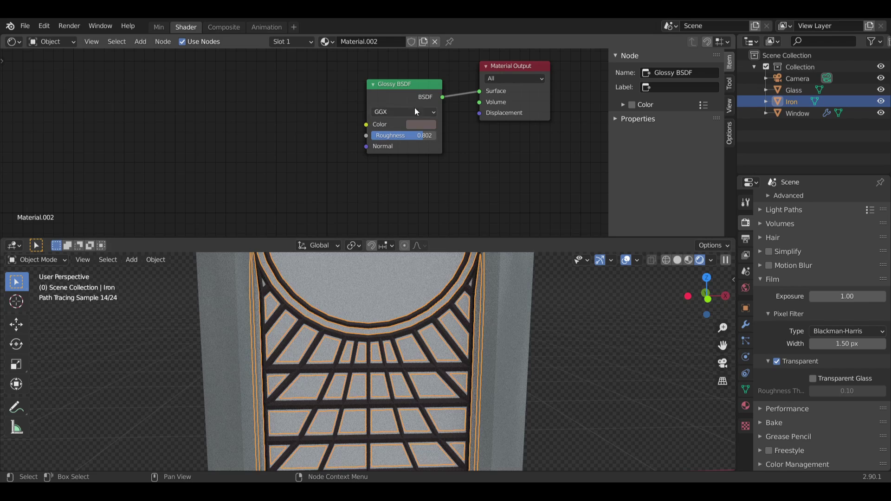
Step: Darken the Iron material's Glossy BSDF color to a very dark reddish grey by lowering its value
left_click(431, 123)
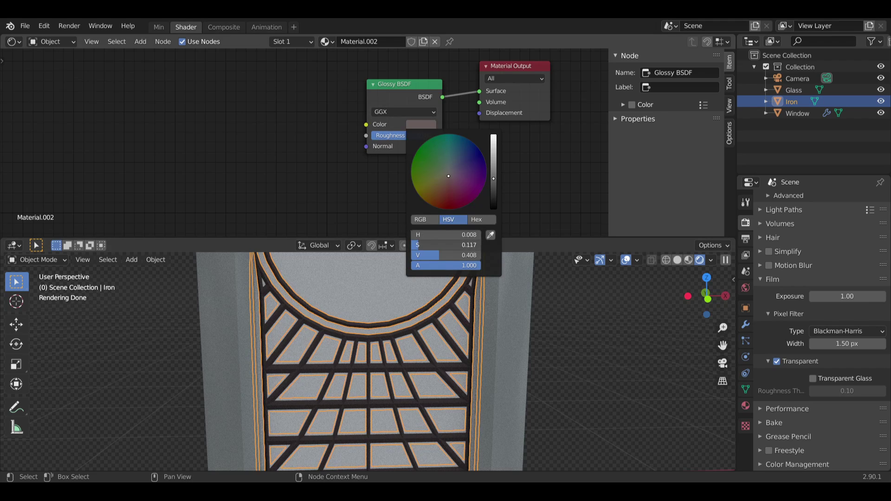
mouse_move(430, 245)
left_mouse_down()
mouse_move(436, 255)
mouse_move(427, 256)
left_mouse_up()
middle_click_drag(317, 156, 303, 157)
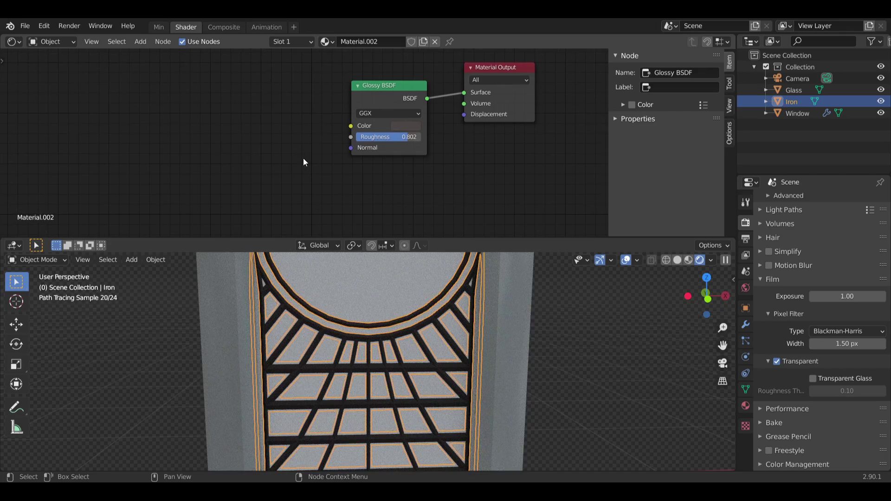
middle_click_drag(317, 128, 339, 198)
mouse_move(344, 151)
middle_mouse_down()
mouse_move(335, 152)
mouse_move(339, 138)
middle_mouse_up()
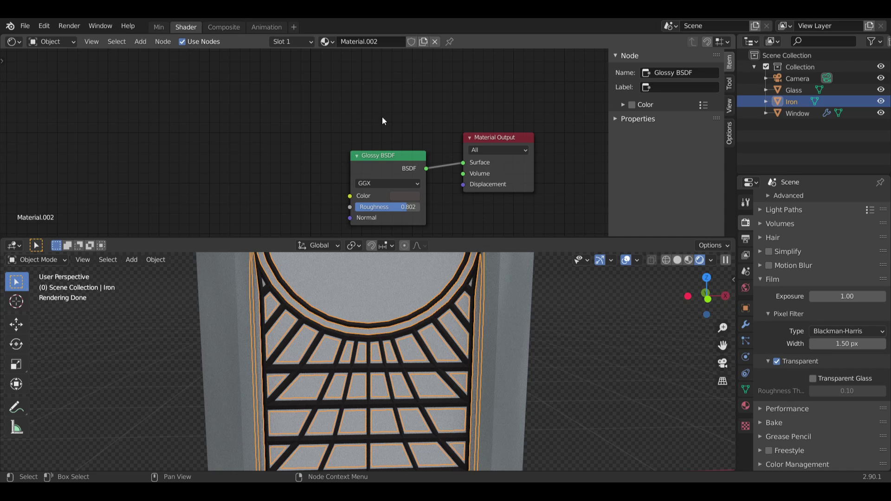
Step: Create a new material for the Glass object and delete its Principled BSDF node
left_click(796, 111)
middle_click_drag(396, 132, 389, 90)
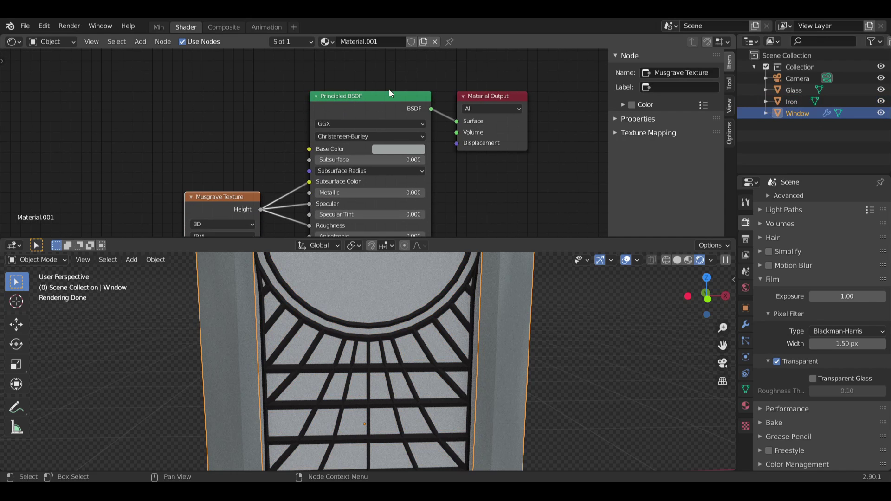
scroll(263, 134, "down", 2)
left_click(795, 92)
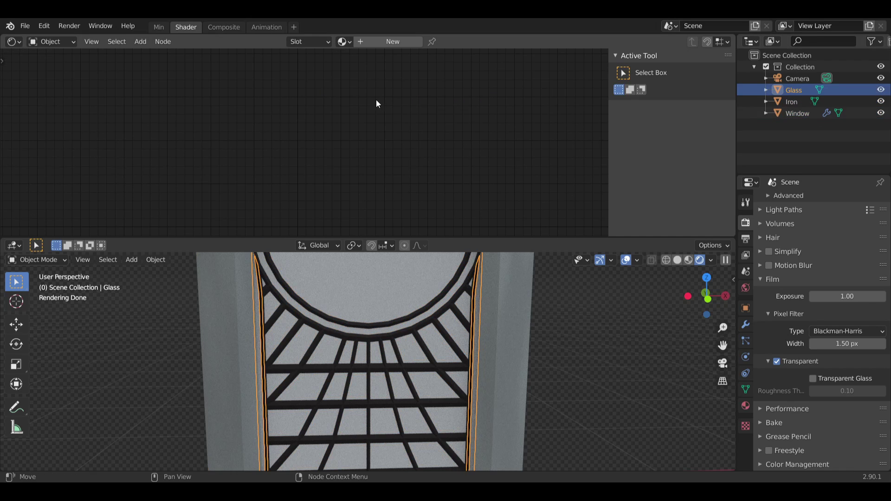
left_click(399, 42)
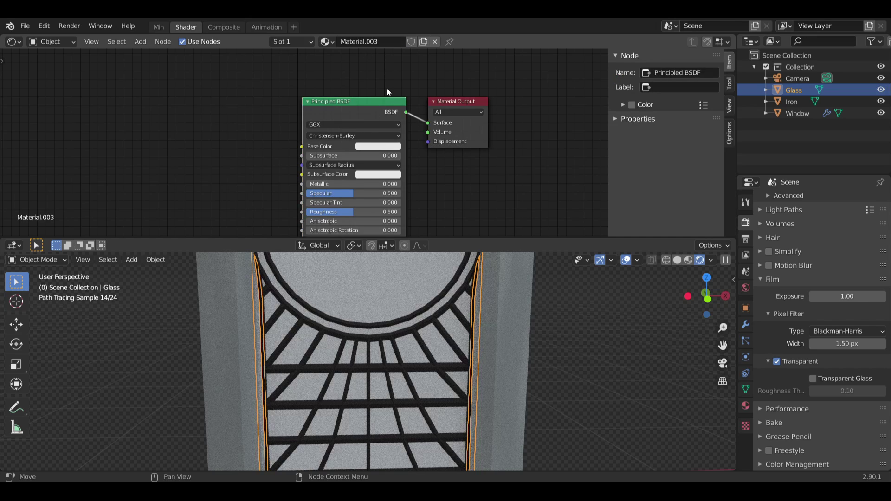
key("x")
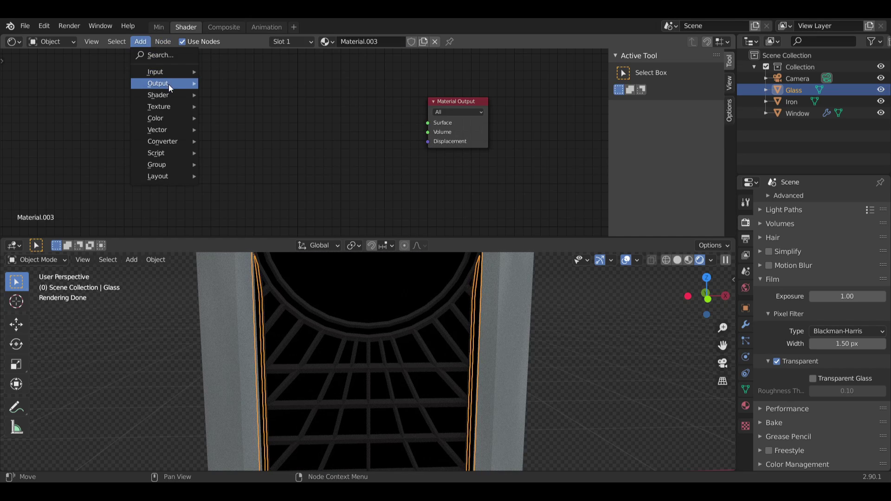
Step: Add a Glass BSDF node to the Glass material and connect it to the Material Output's Surface
mouse_move(158, 94)
left_click(213, 145)
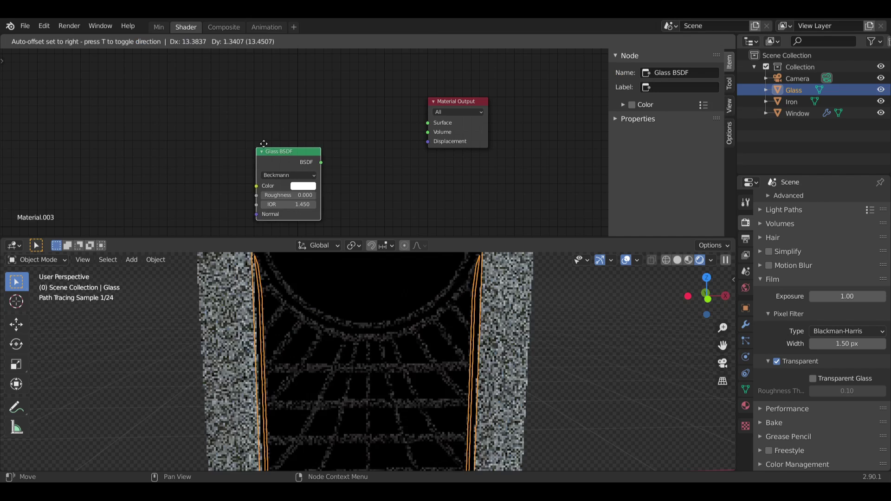
left_click(332, 105)
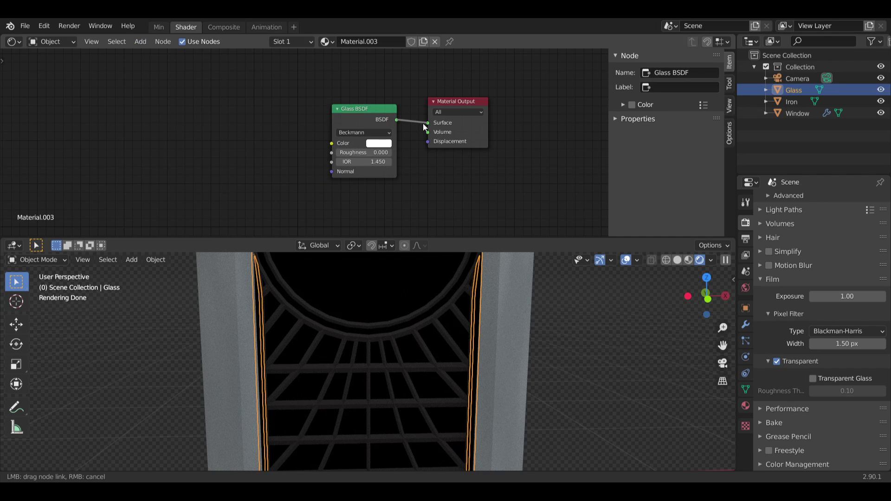
left_click_drag(423, 127, 403, 109)
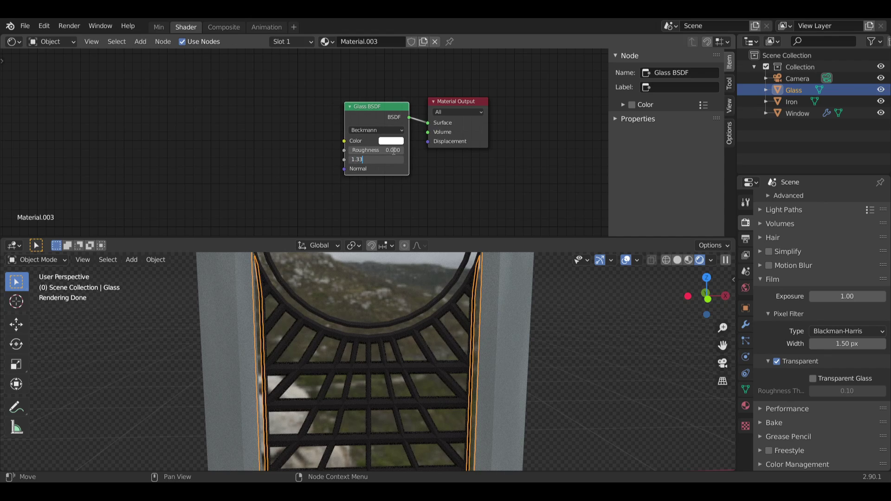
Step: Set the Glass BSDF's IOR to 1.333 and its Roughness to 0.284
key("Return")
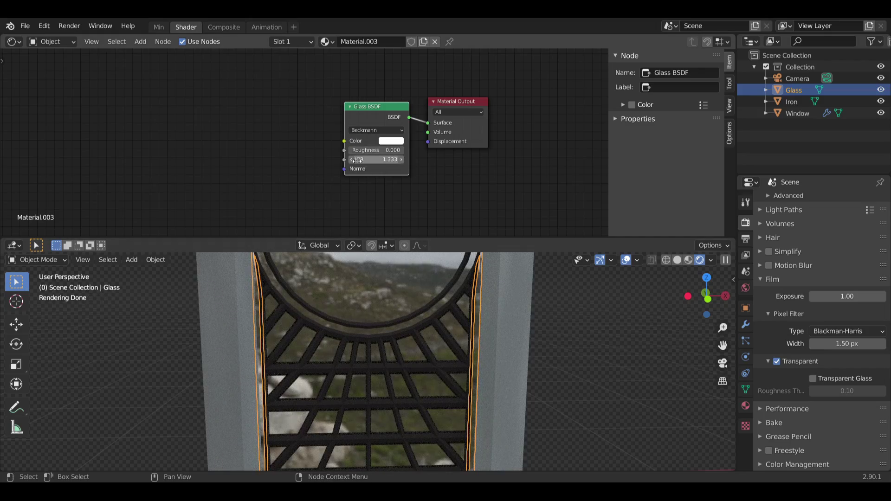
mouse_move(362, 159)
left_mouse_down()
mouse_move(413, 159)
mouse_move(372, 150)
left_mouse_up()
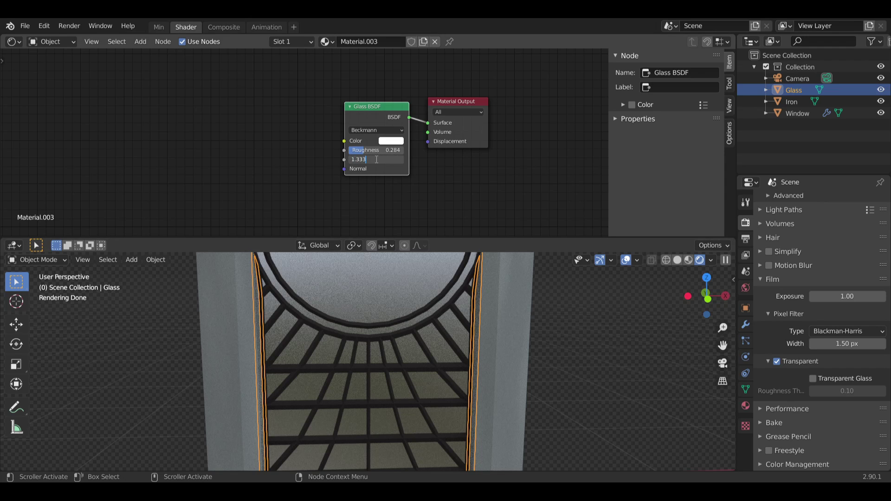
key("Return")
middle_click_drag(305, 353, 367, 359)
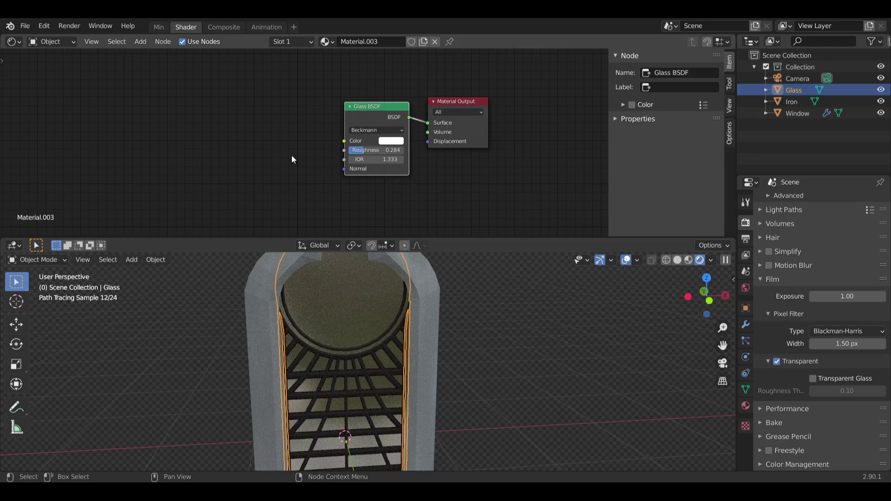
Step: Add a ColorRamp node to the Glass material and connect its Color output to the Glass BSDF's Color
scroll(294, 157, "up", 2)
middle_click_drag(313, 151, 358, 120)
middle_click_drag(369, 332, 446, 350)
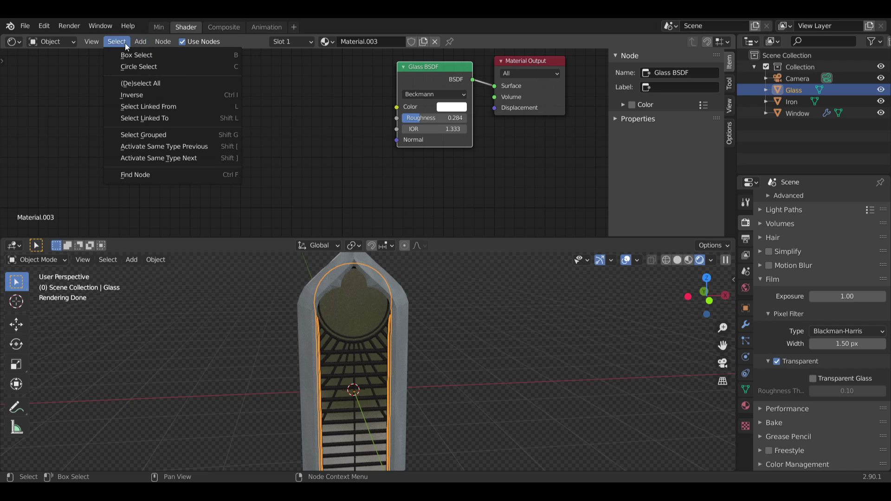
mouse_move(178, 140)
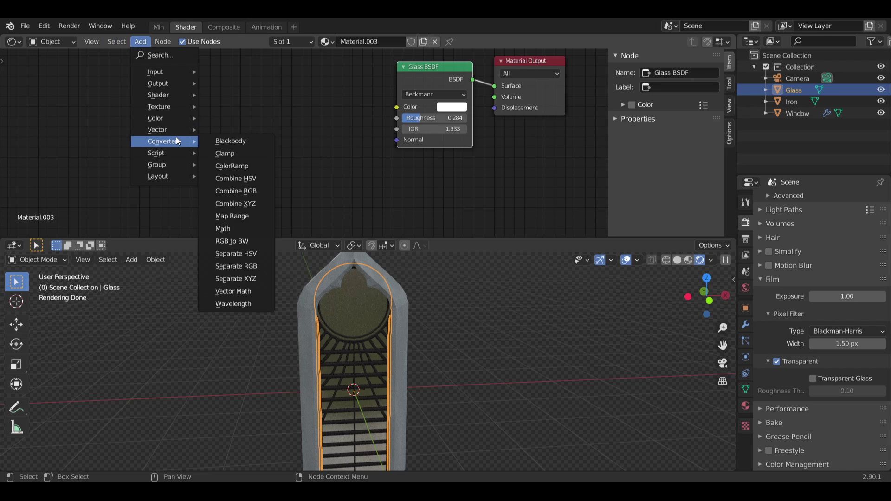
left_click(256, 164)
left_click(342, 102)
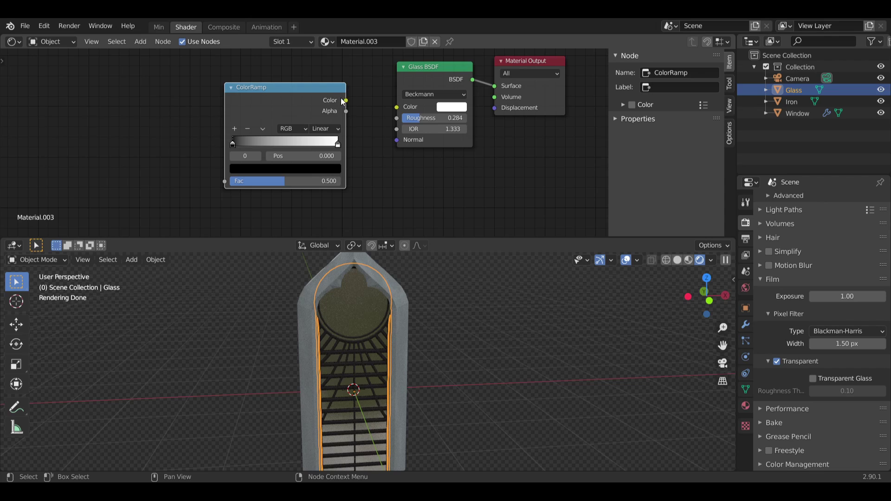
left_click_drag(376, 110, 396, 107)
left_click_drag(321, 90, 331, 82)
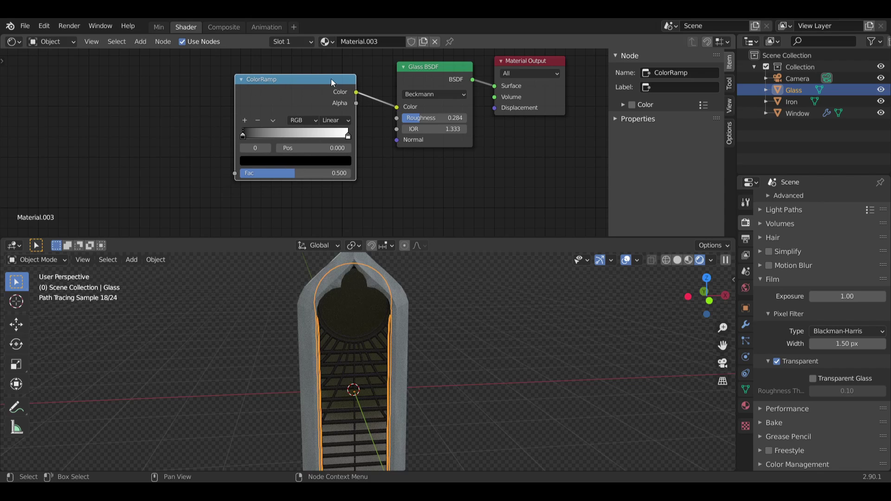
Step: Switch the ColorRamp to HSV mode and make its first stop pale yellow with hue 0.128, saturation 0.503 and value 1.000
left_click(298, 121)
left_click(300, 132)
left_click(263, 160)
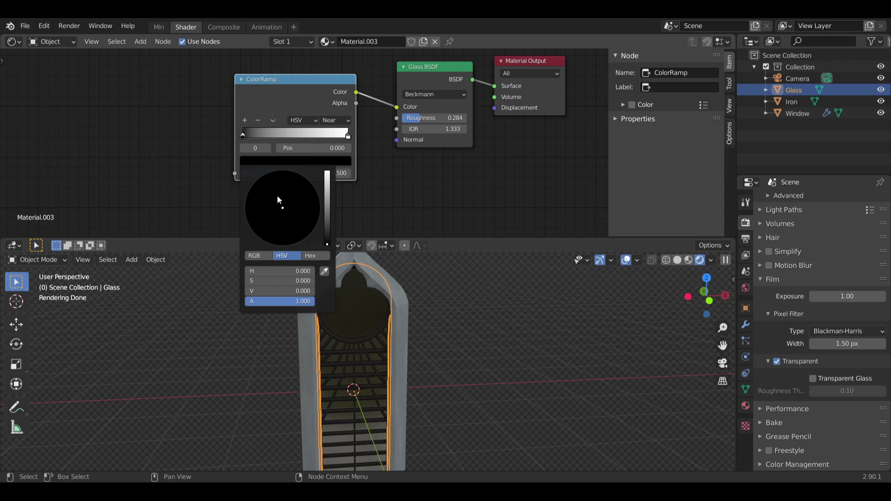
left_click_drag(328, 191, 327, 169)
mouse_move(263, 226)
left_mouse_down()
mouse_move(265, 210)
mouse_move(269, 221)
left_mouse_up()
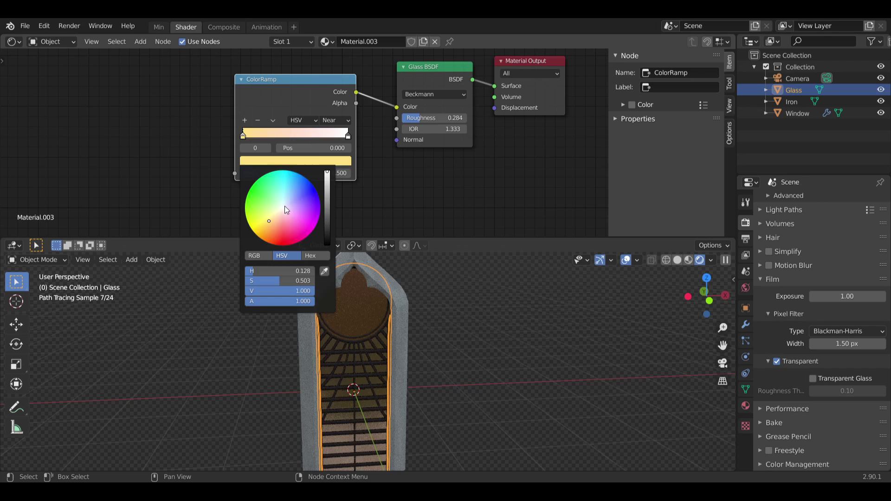
Step: Set the ColorRamp's last stop to a light blue with hue 0.613, saturation 0.348 and value 1.000
left_click(302, 160)
left_click(302, 164)
left_click(304, 160)
mouse_move(304, 187)
left_mouse_down()
mouse_move(272, 195)
mouse_move(292, 202)
left_mouse_up()
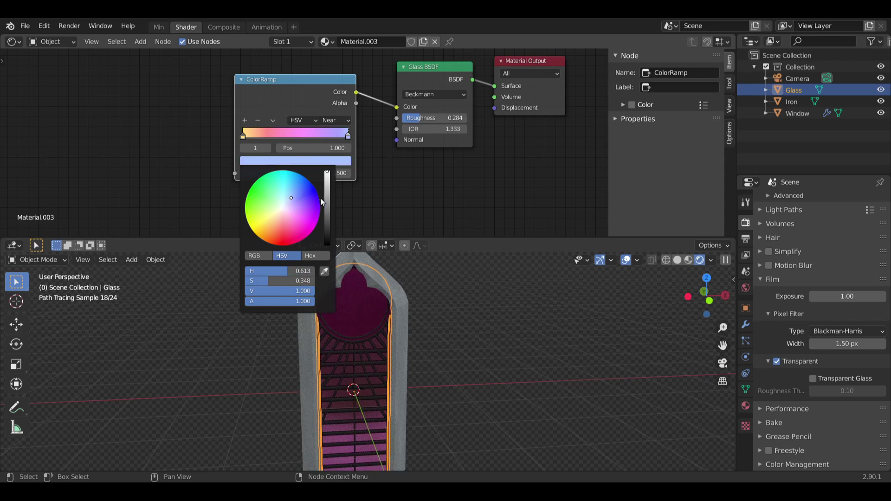
scroll(369, 366, "down", 4)
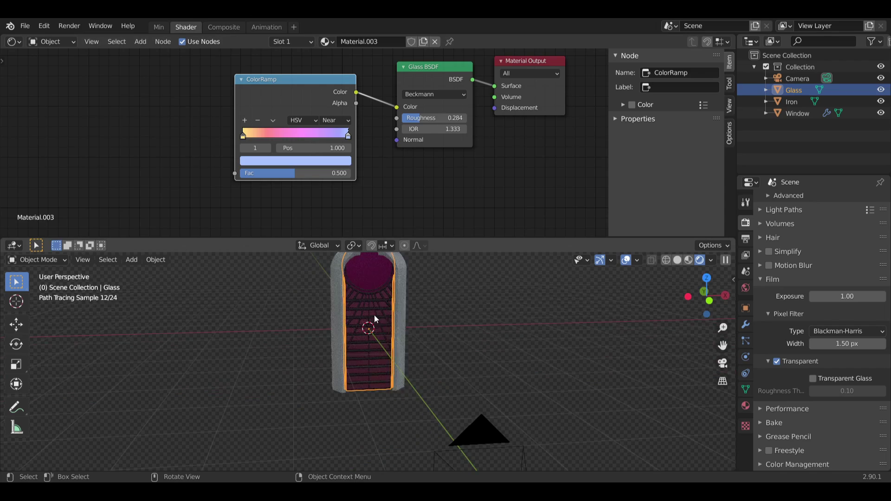
scroll(378, 320, "up", 2)
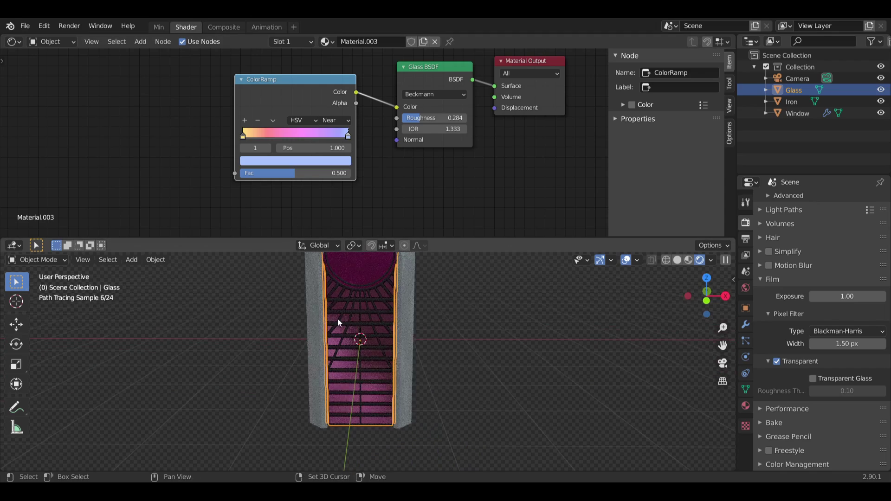
Step: Add a Voronoi Texture node before the ColorRamp and connect its Distance output to the ramp's Fac
middle_click_drag(337, 76, 359, 120)
middle_click_drag(324, 286, 328, 325, "shift")
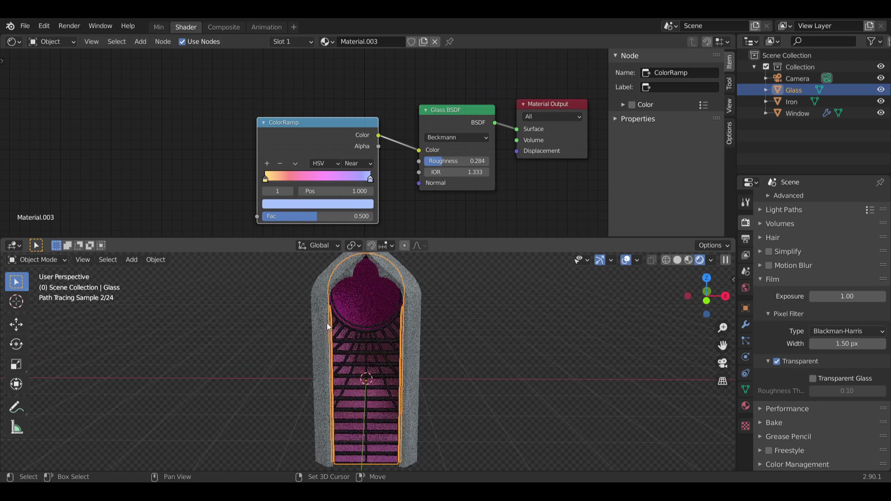
middle_click_drag(240, 200, 291, 176)
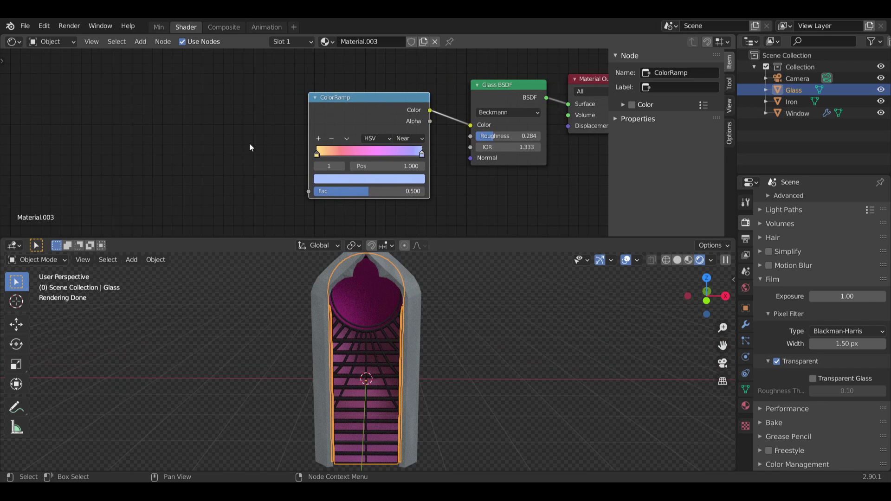
left_click(142, 45)
mouse_move(174, 95)
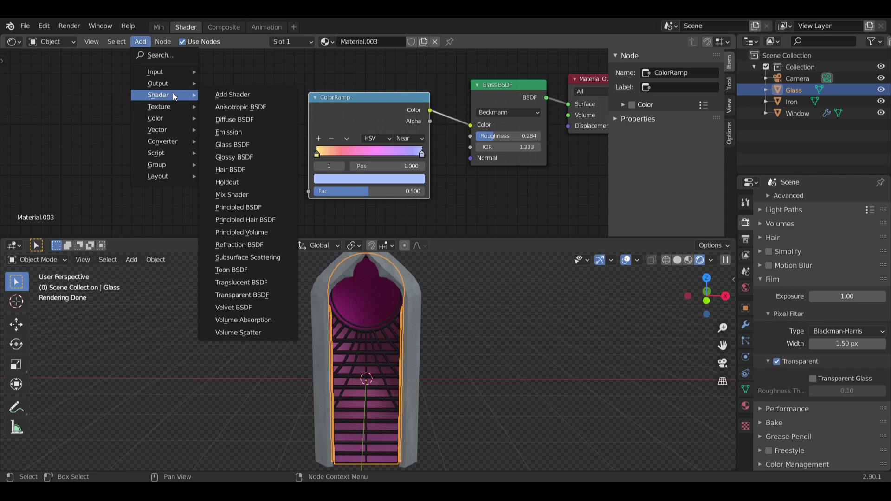
mouse_move(163, 110)
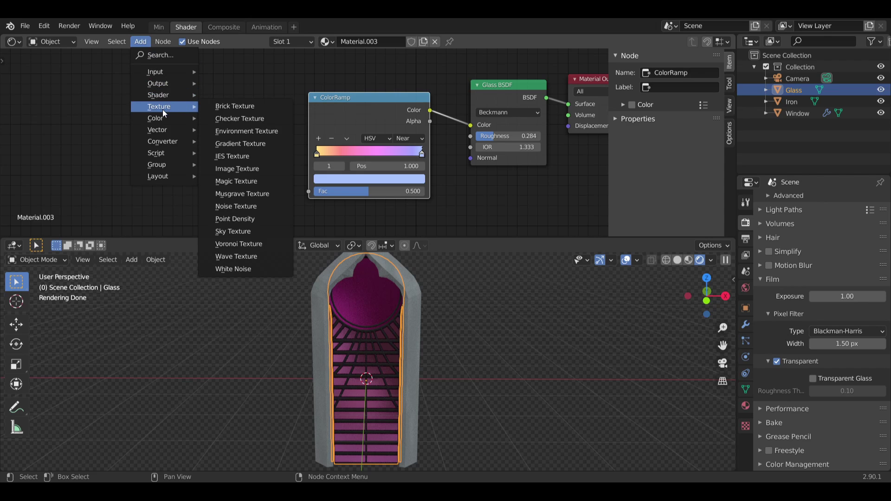
left_click(274, 254)
left_click(159, 96)
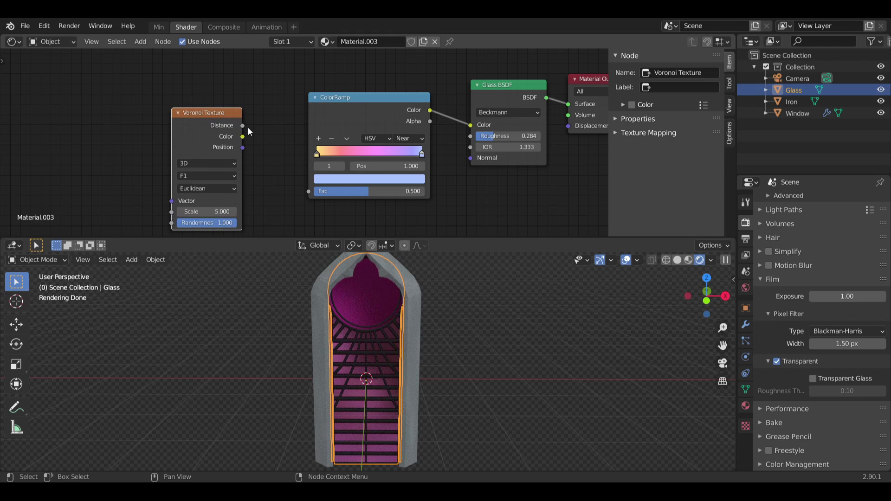
left_click_drag(301, 203, 308, 192)
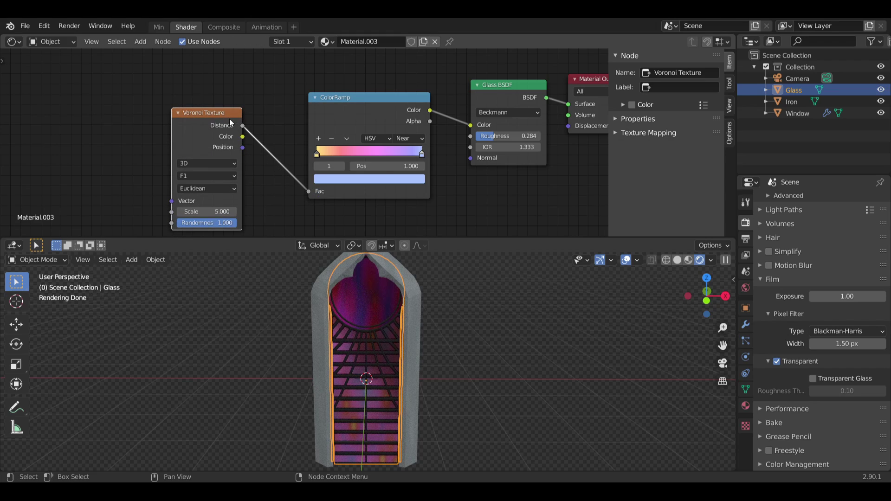
Step: Try the Voronoi Texture's Color and Position outputs on the ColorRamp's Fac, leaving the Color output connected
left_click_drag(241, 128, 270, 118)
left_click_drag(313, 193, 311, 191)
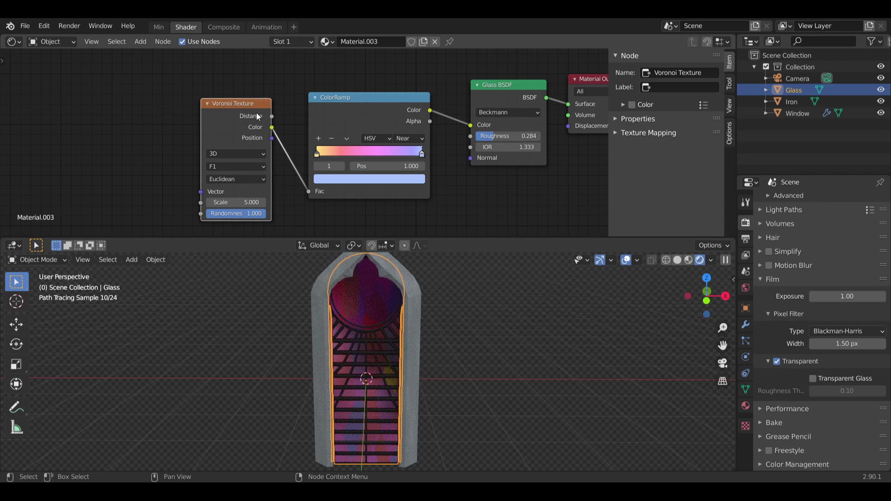
left_click_drag(249, 102, 234, 118)
left_click_drag(259, 156, 303, 191)
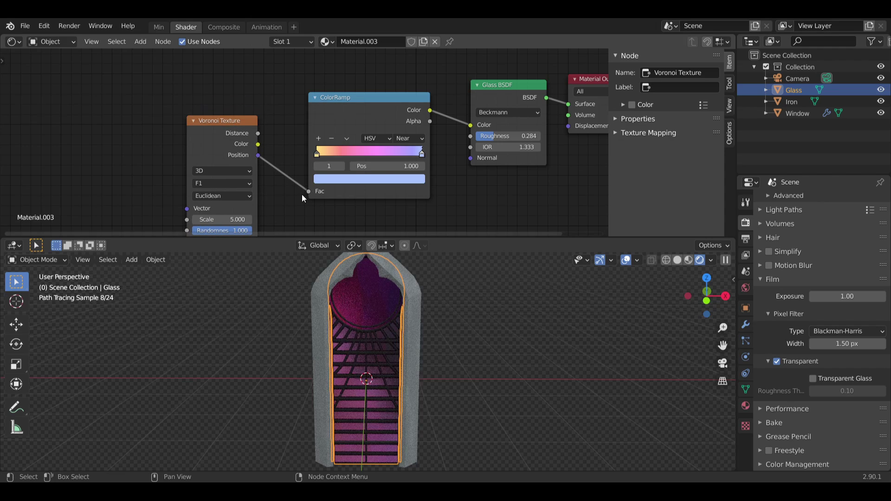
scroll(304, 221, "up", 1)
left_click_drag(251, 131, 310, 186)
Step: Set the Voronoi Texture's Scale to 20 in the Glass material
scroll(376, 319, "up", 5)
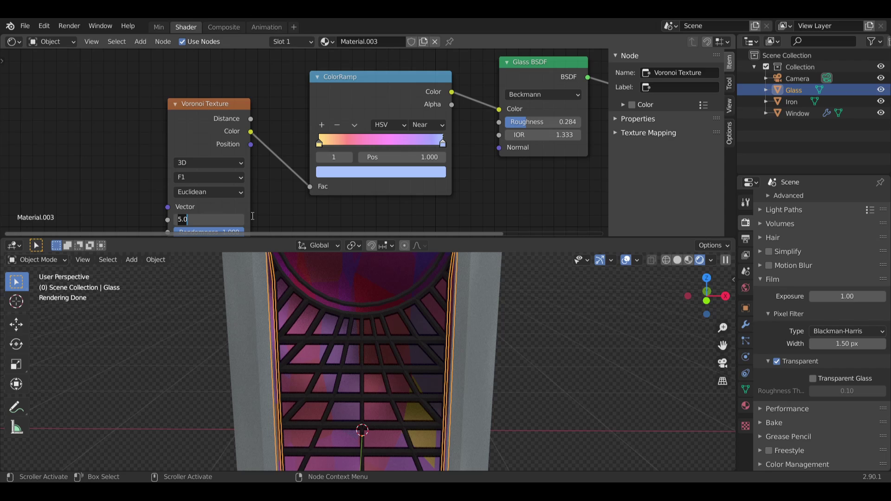
key("BackSpace")
key("BackSpace")
key("BackSpace")
type("20")
key("Return")
scroll(358, 332, "down", 3)
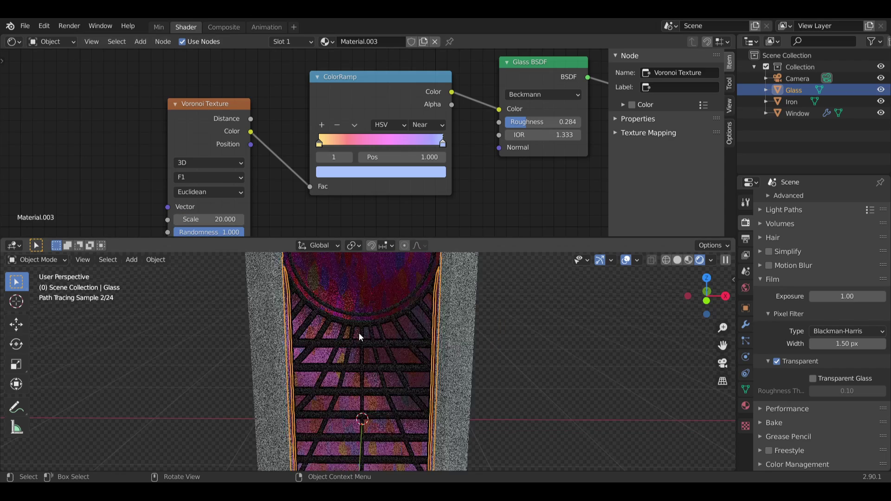
Step: Replace the Voronoi Texture with a Gradient Texture in the Glass material, connecting its Color output to the ColorRamp's Fac
mouse_move(387, 355)
middle_mouse_down("shift")
mouse_move(381, 318)
mouse_move(394, 337)
mouse_move(335, 295)
middle_mouse_up("shift")
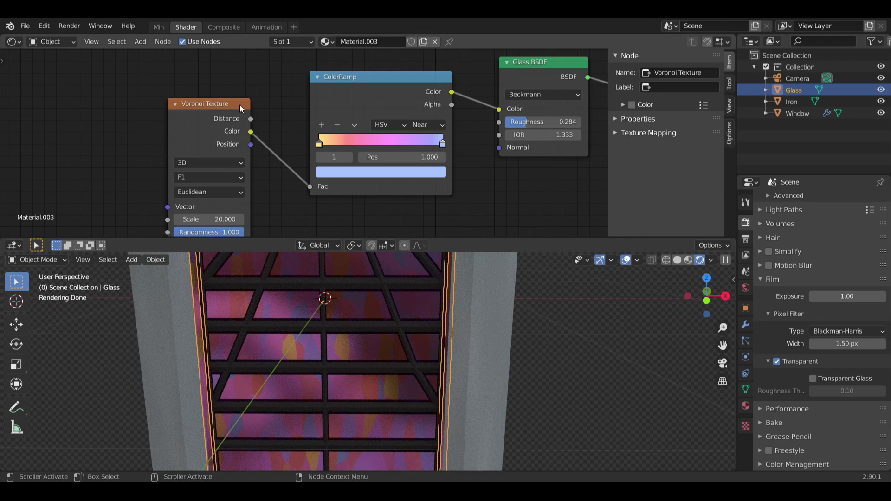
key("x")
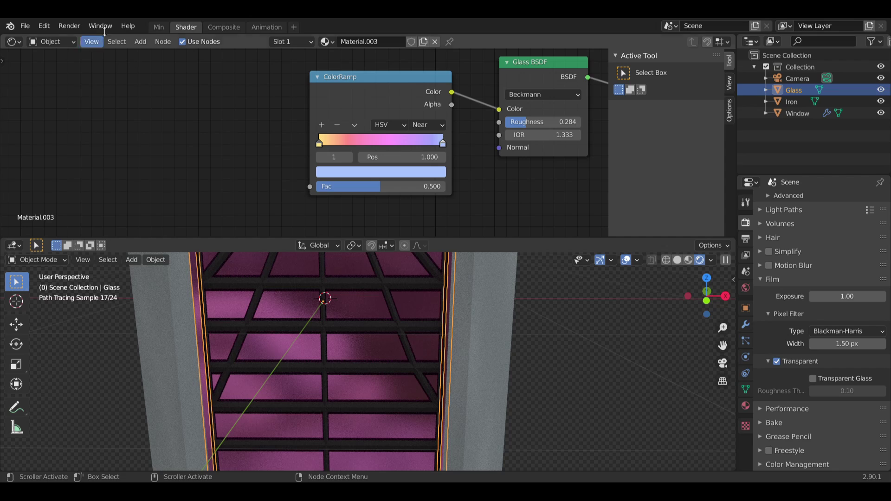
left_click(140, 41)
mouse_move(181, 106)
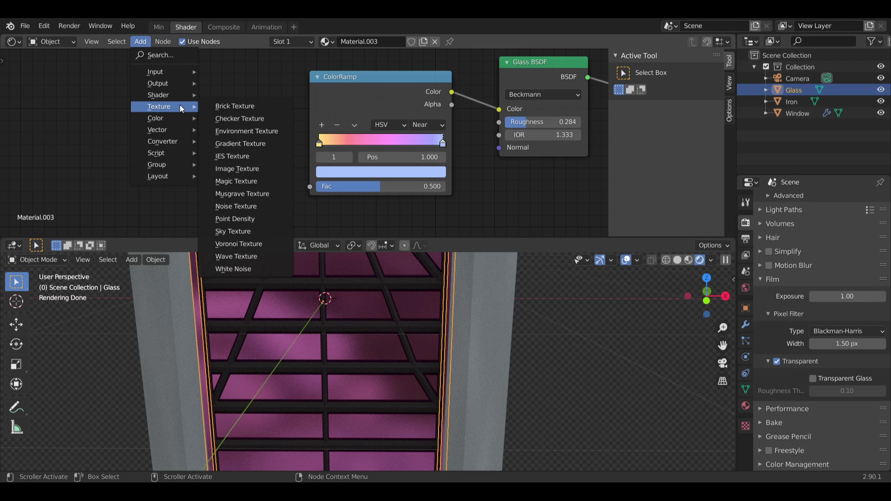
left_click(260, 142)
left_click(145, 127)
left_click_drag(228, 147, 310, 187)
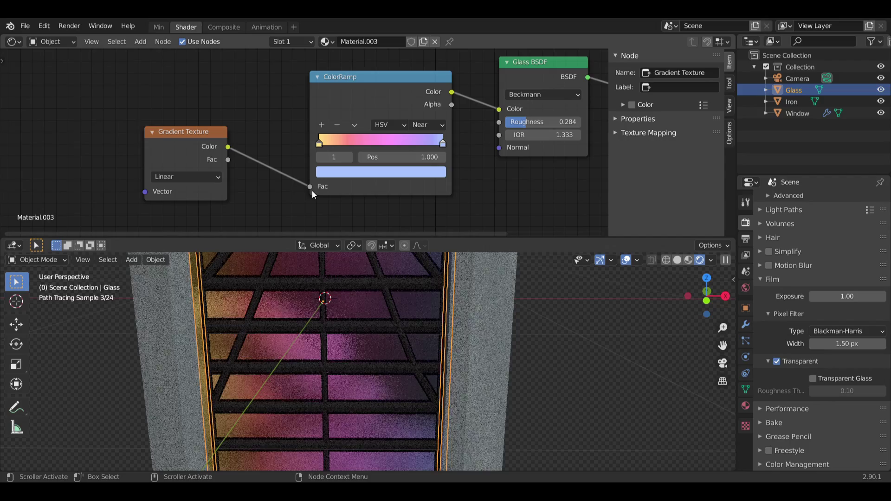
left_click_drag(224, 134, 258, 141)
Step: Examine the gradient colouring of the glass in the window's arched top and lower panes
scroll(320, 287, "down", 5)
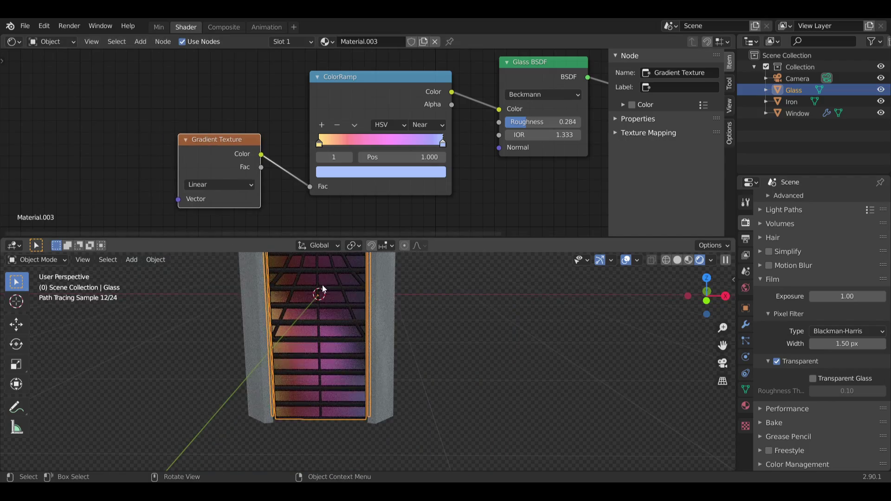
middle_click_drag(449, 285, 508, 355, "shift")
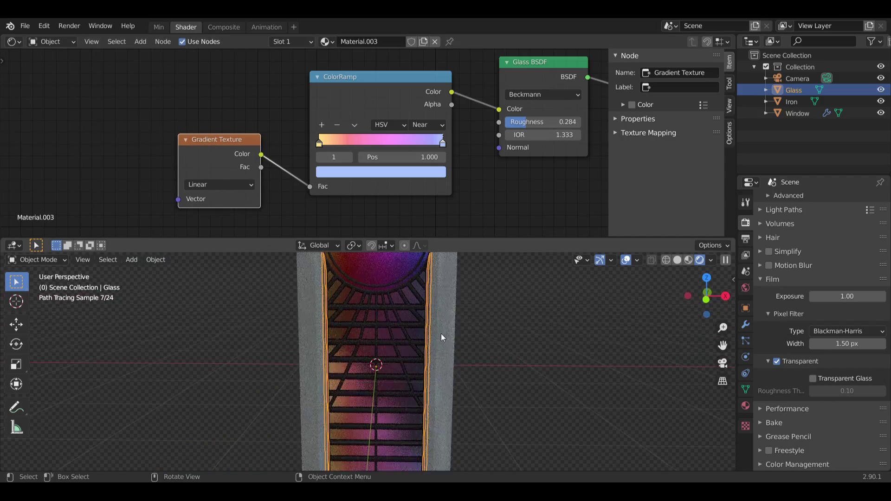
middle_click_drag(440, 334, 374, 317)
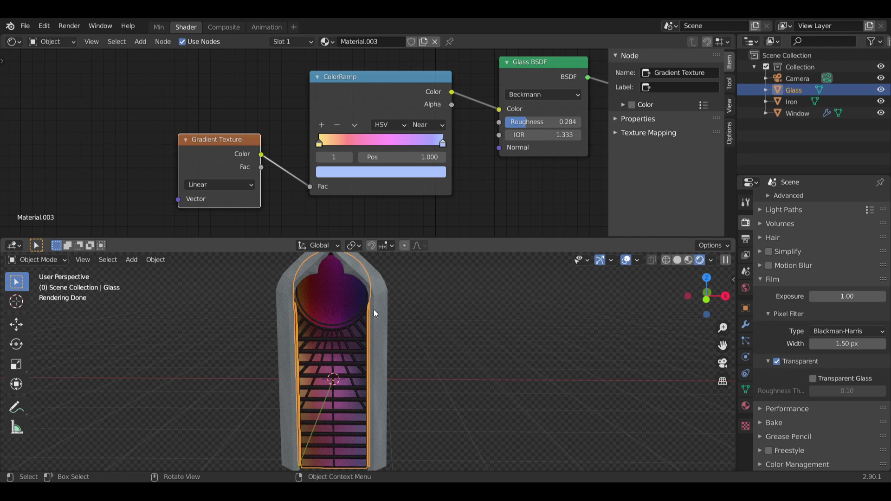
middle_click_drag(285, 283, 335, 275)
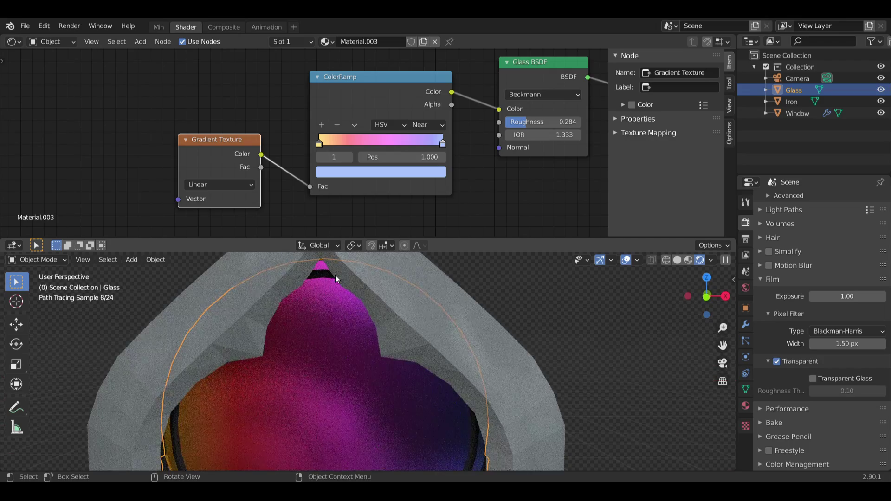
scroll(338, 270, "down", 6)
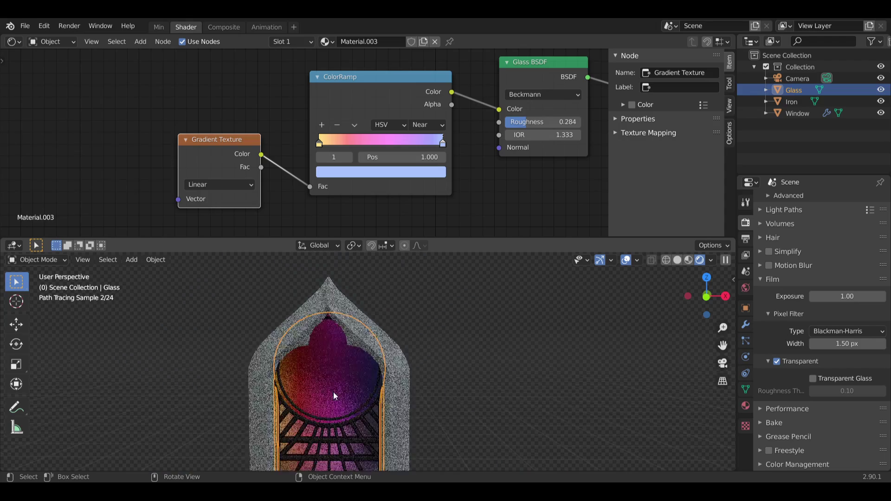
middle_click_drag(333, 392, 346, 317, "shift")
scroll(338, 375, "down", 2)
middle_click_drag(338, 375, 352, 354)
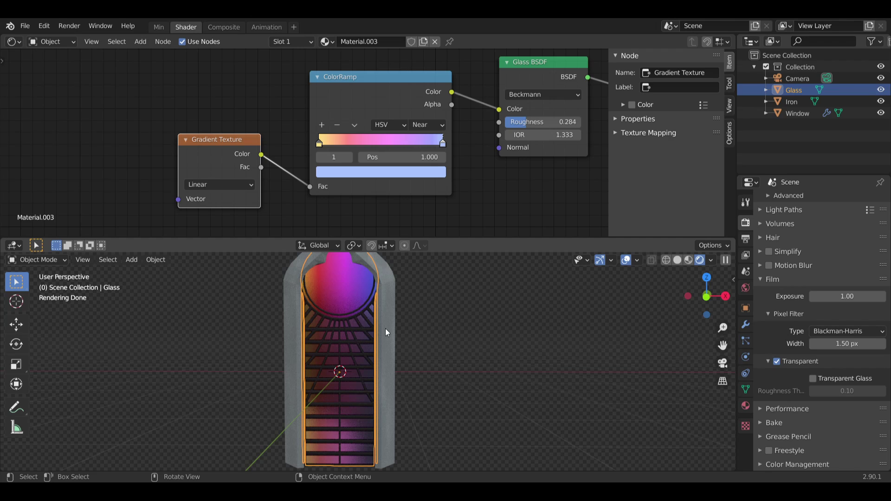
Step: Add a Voronoi Texture before the Gradient Texture and connect its Position output to the gradient's Vector input
left_click_drag(212, 143, 229, 144)
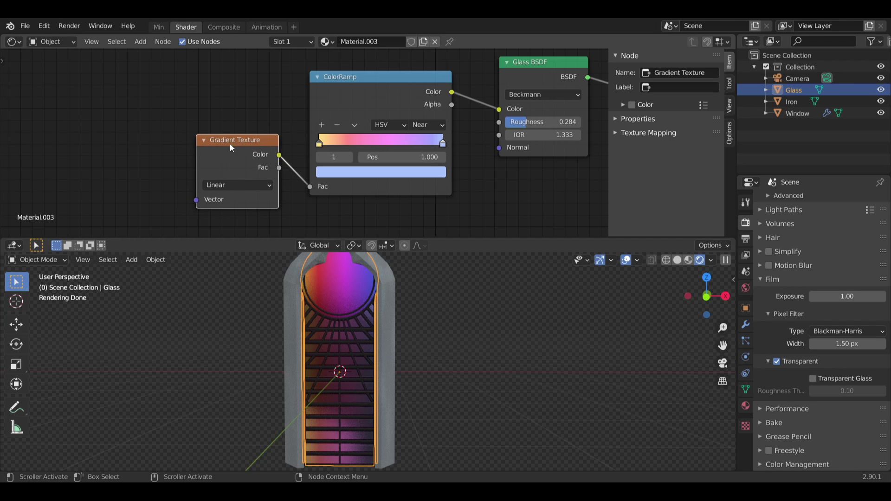
left_click(141, 43)
mouse_move(157, 113)
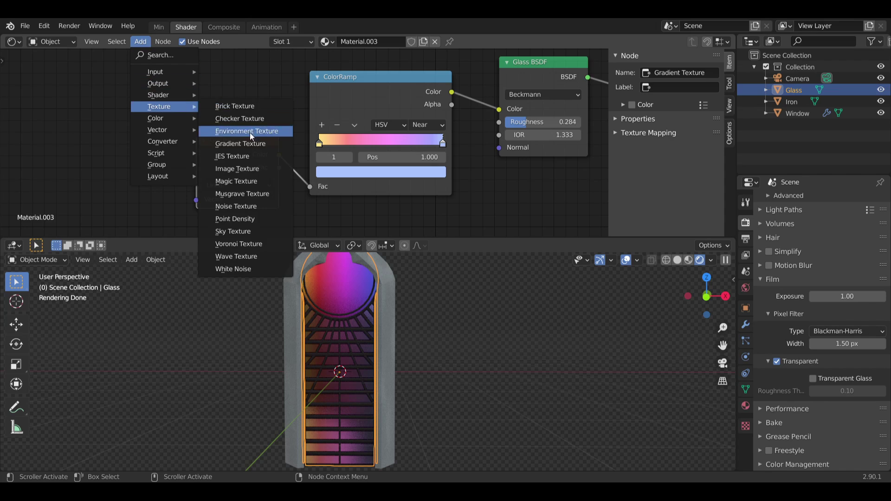
left_click(243, 243)
left_click(68, 130)
left_click_drag(154, 177, 196, 199)
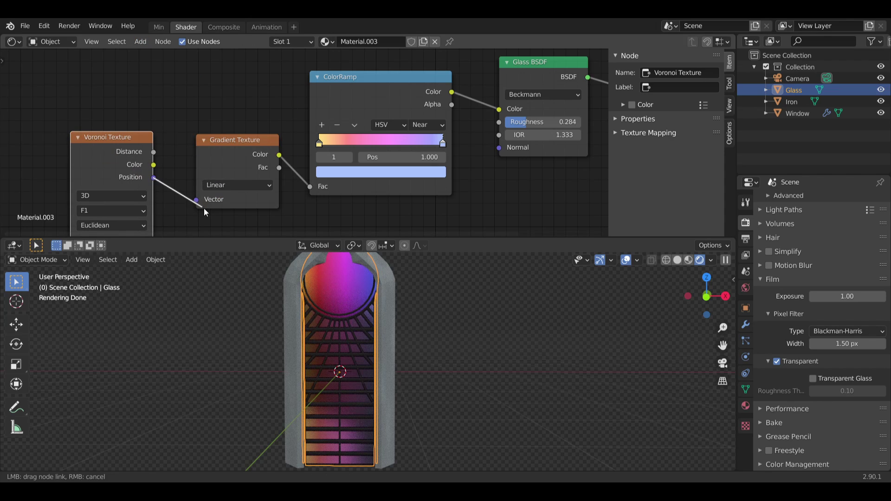
left_click_drag(142, 139, 155, 147)
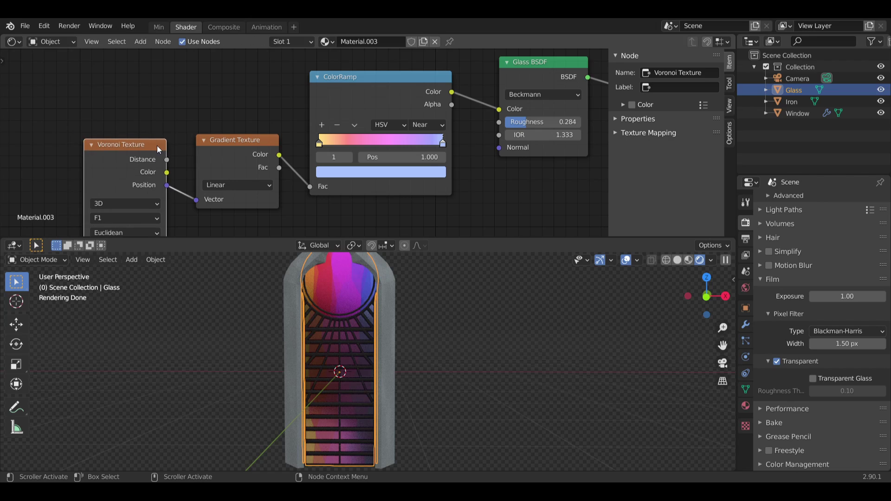
Step: Try the F2 feature output on the Voronoi Texture, leaving it set to Smooth F1
middle_click_drag(193, 217, 210, 116)
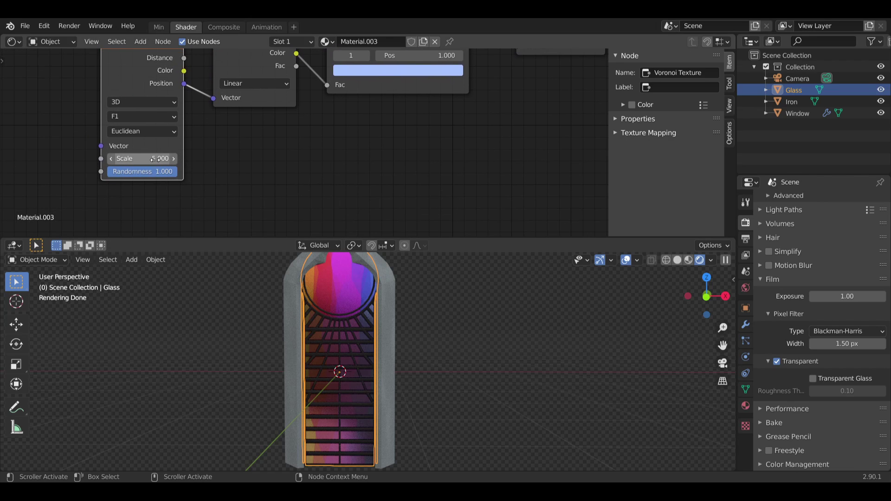
left_click(149, 117)
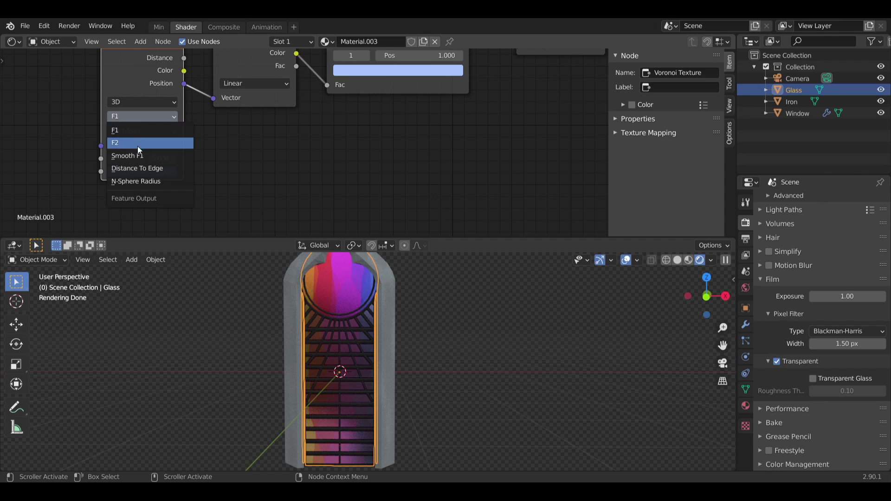
left_click(137, 146)
left_click(156, 118)
left_click(140, 146)
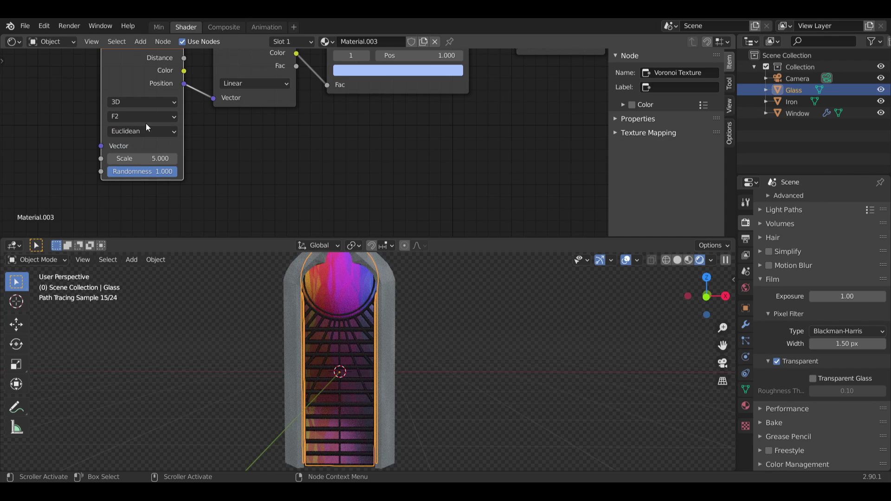
left_click(145, 117)
left_click(133, 156)
scroll(346, 289, "up", 4)
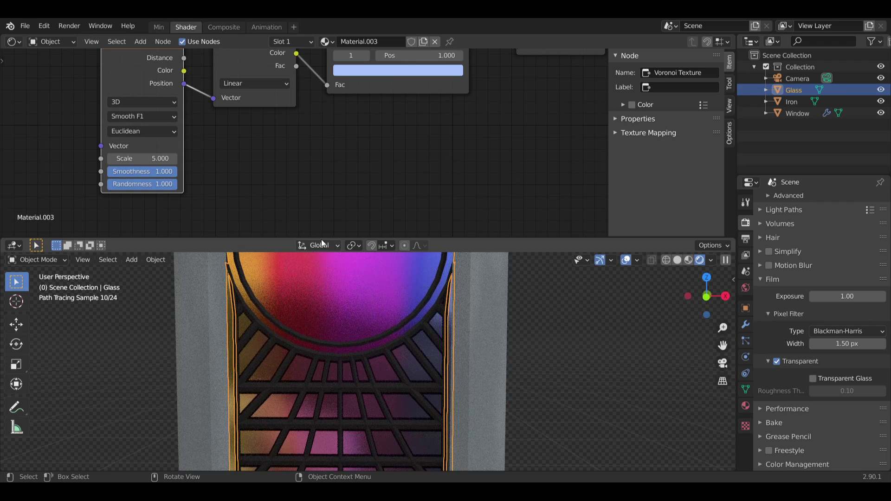
Step: Set the Voronoi Texture's dimensions to 4D
middle_click_drag(246, 135, 280, 196)
left_click(170, 161)
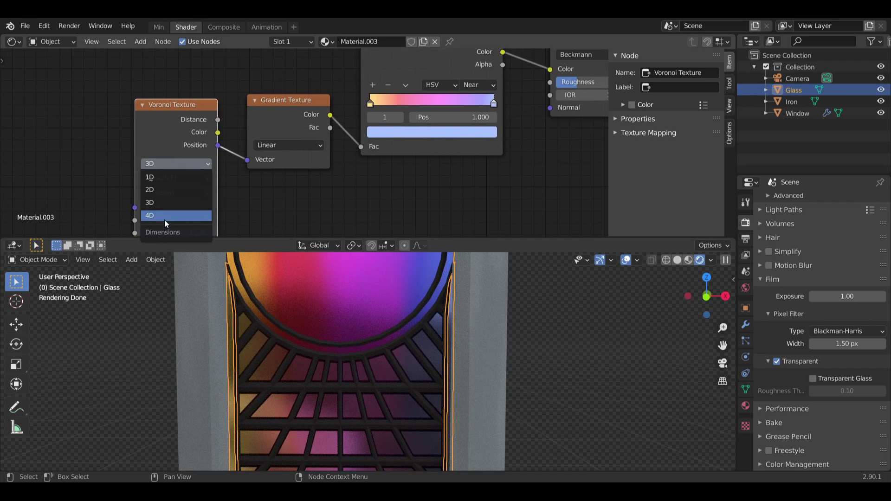
left_click(164, 219)
scroll(308, 375, "down", 4)
middle_click_drag(423, 345, 432, 313, "shift")
Step: Try the Minkowski distance metric on the Voronoi Texture, return it to Euclidean and inspect the round glass pane
left_click(204, 211)
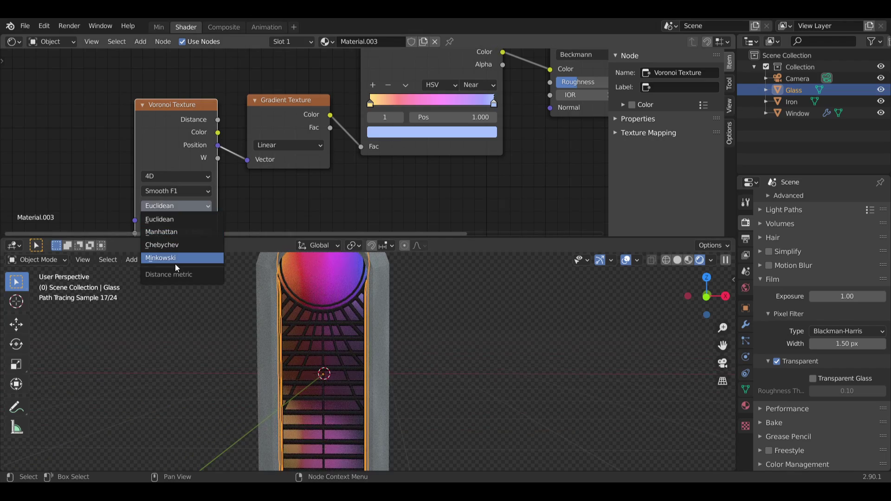
left_click(175, 261)
scroll(343, 283, "up", 4)
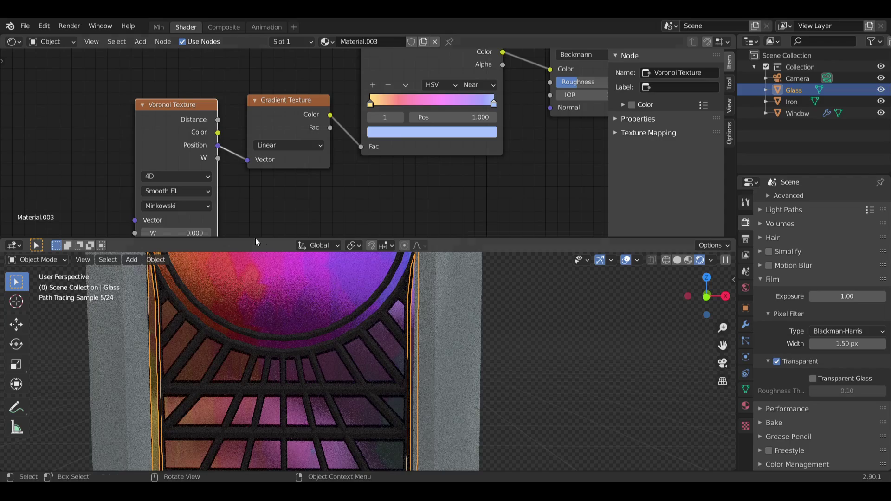
left_click(180, 206)
left_click(180, 220)
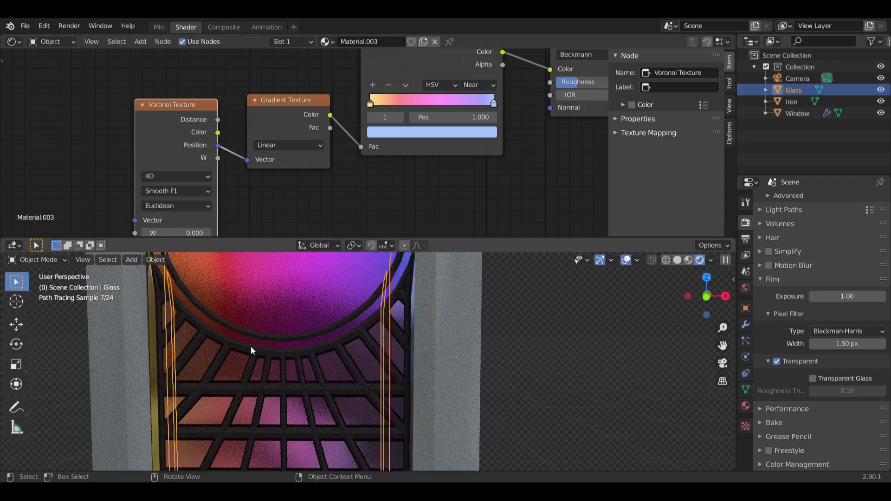
scroll(250, 346, "down", 3)
scroll(274, 297, "up", 8)
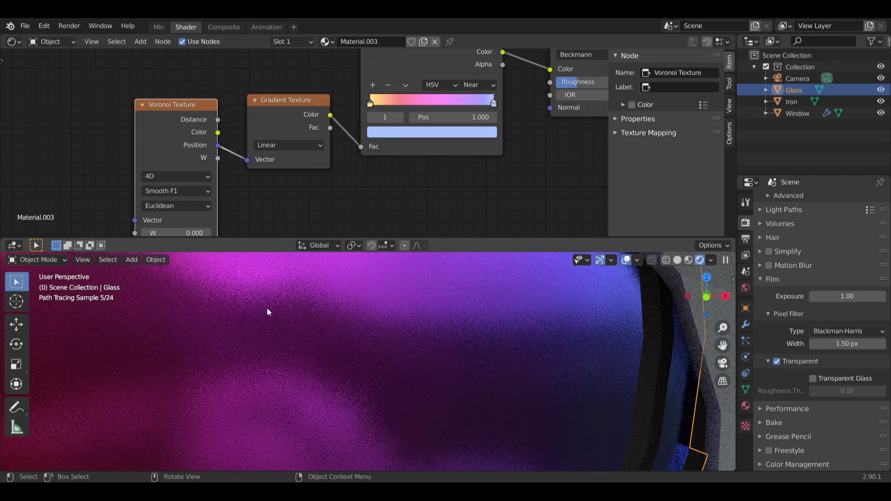
scroll(277, 305, "down", 5)
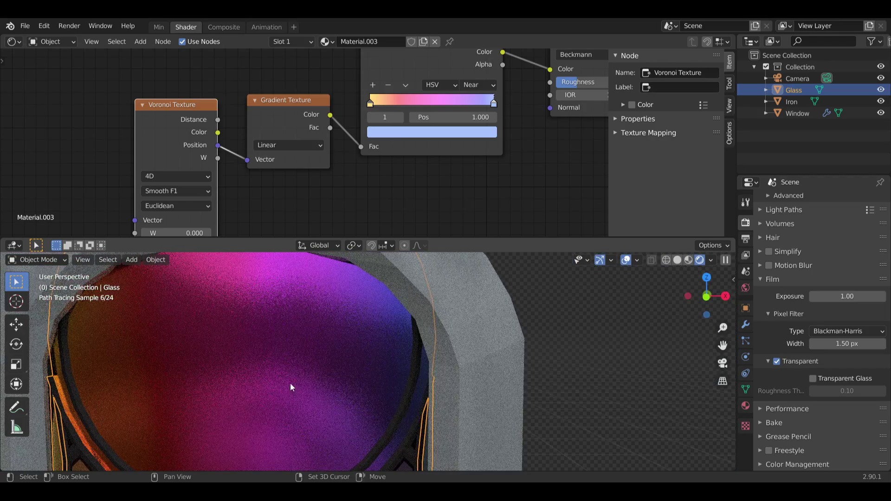
scroll(294, 366, "down", 3)
middle_click_drag(303, 386, 319, 317, "shift")
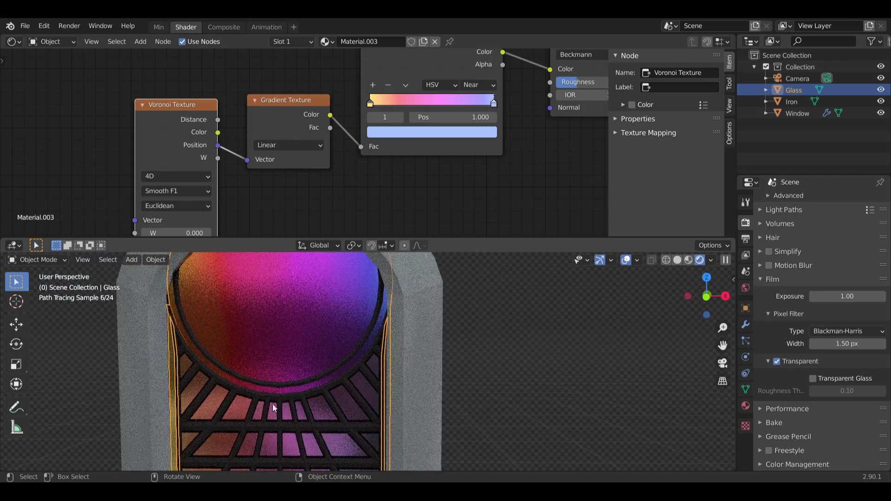
Step: Reposition the Material Output node and connect the Voronoi Texture's Position output to its Displacement input
scroll(327, 192, "down", 5)
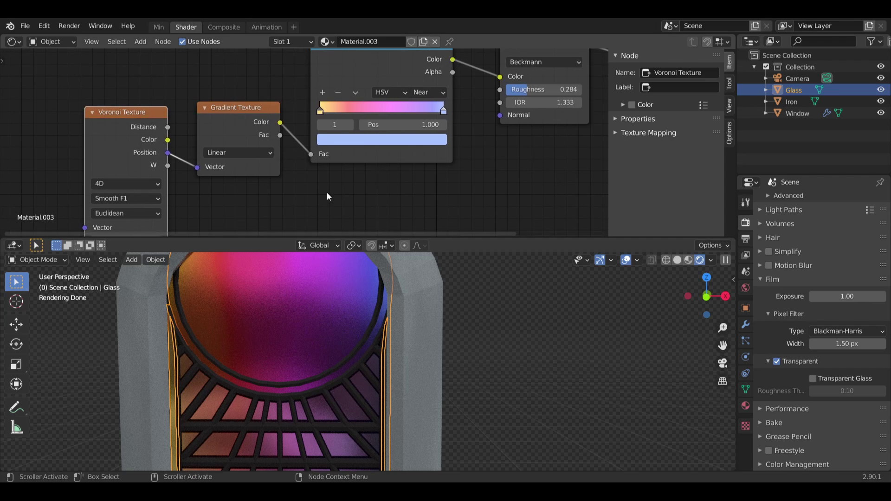
middle_click_drag(425, 193, 326, 213)
left_click_drag(414, 113, 430, 172)
middle_click_drag(350, 215, 368, 172)
middle_click_drag(314, 182, 332, 140)
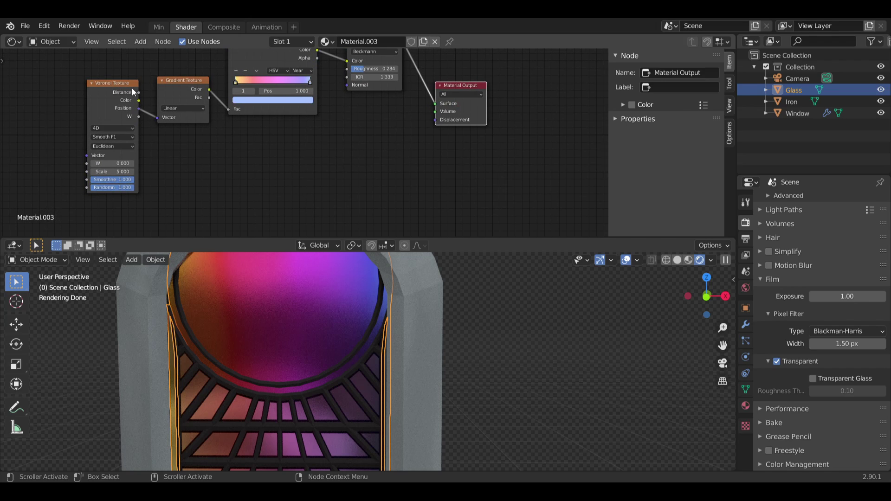
left_click_drag(132, 91, 431, 121)
scroll(271, 334, "up", 5)
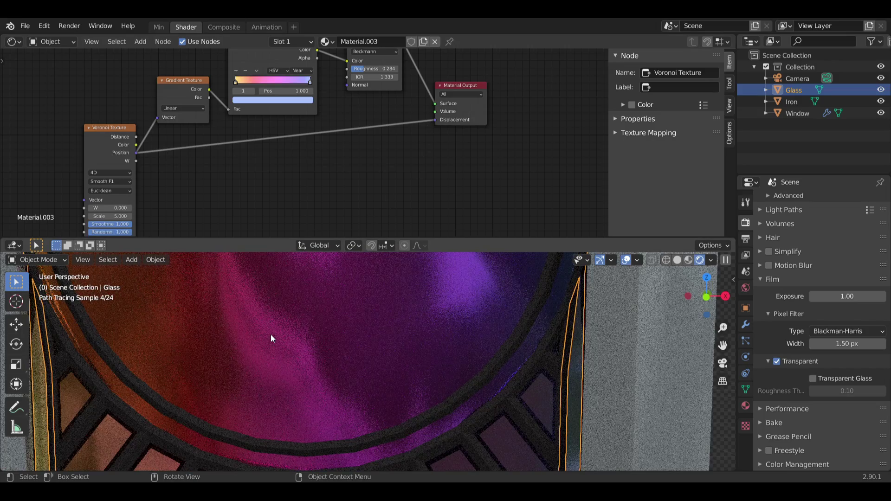
Step: Move the Gradient Texture and Voronoi Texture nodes farther from the ColorRamp and inspect the lower glass panes
left_click_drag(190, 78, 181, 95)
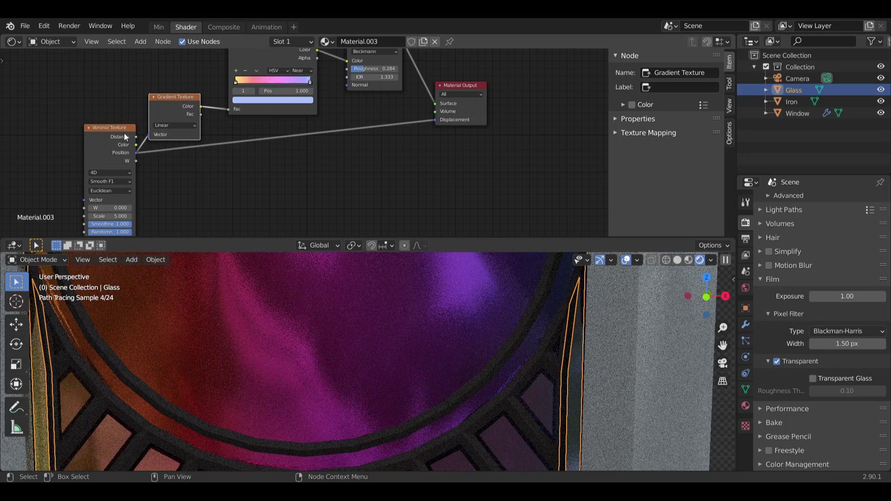
left_click_drag(124, 133, 100, 144)
scroll(256, 372, "down", 6)
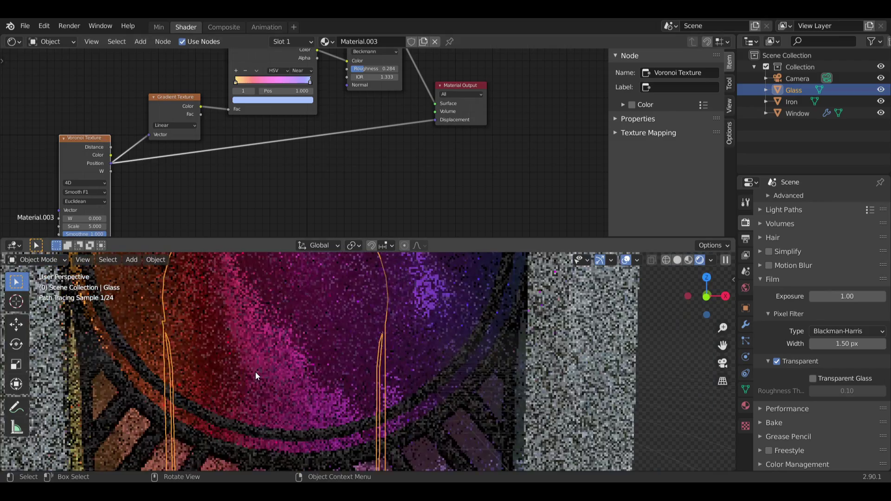
middle_click_drag(449, 341, 462, 253, "shift")
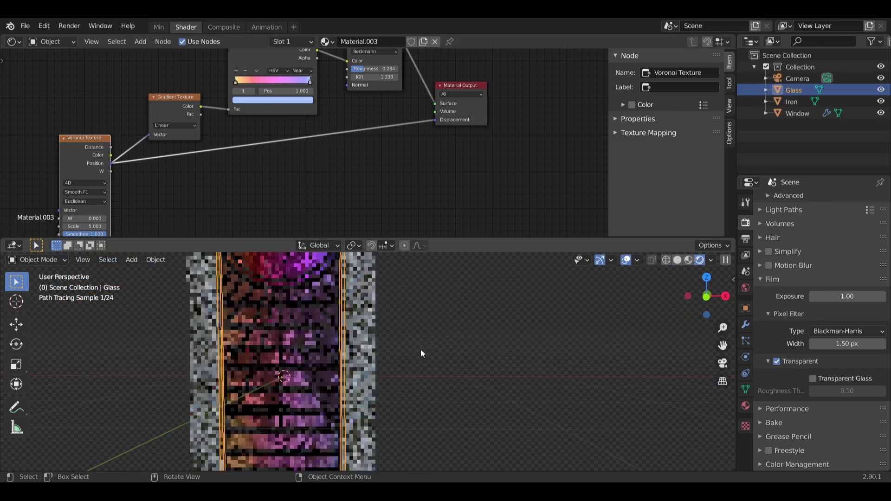
scroll(400, 395, "down", 2)
middle_click_drag(397, 371, 408, 323, "shift")
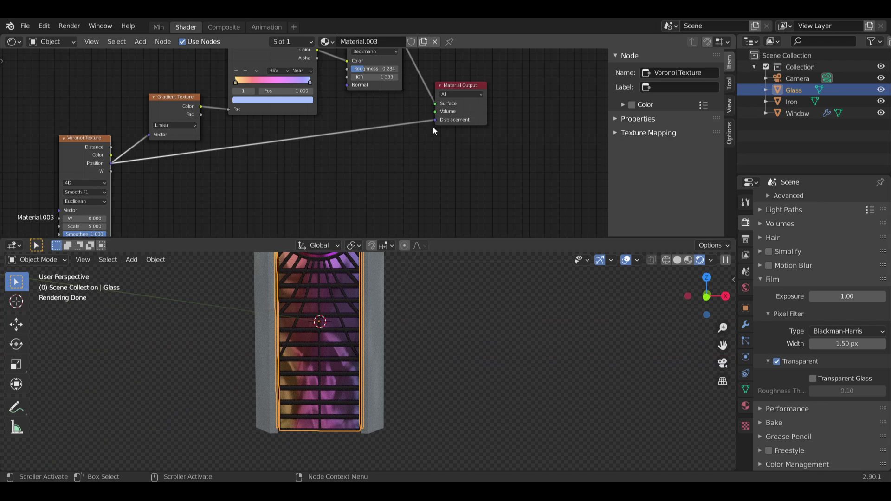
Step: Disconnect the Material Output's Displacement input and move the Voronoi Texture node back beside the Gradient Texture
left_click_drag(433, 121, 311, 168)
left_click_drag(87, 141, 105, 115)
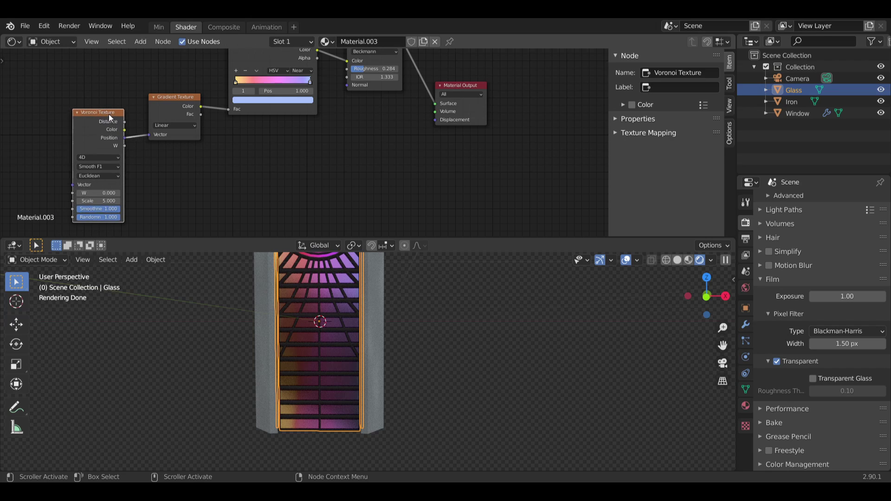
scroll(287, 319, "down", 2)
middle_click_drag(372, 134, 370, 207)
scroll(320, 285, "up", 2)
middle_click_drag(336, 304, 341, 304)
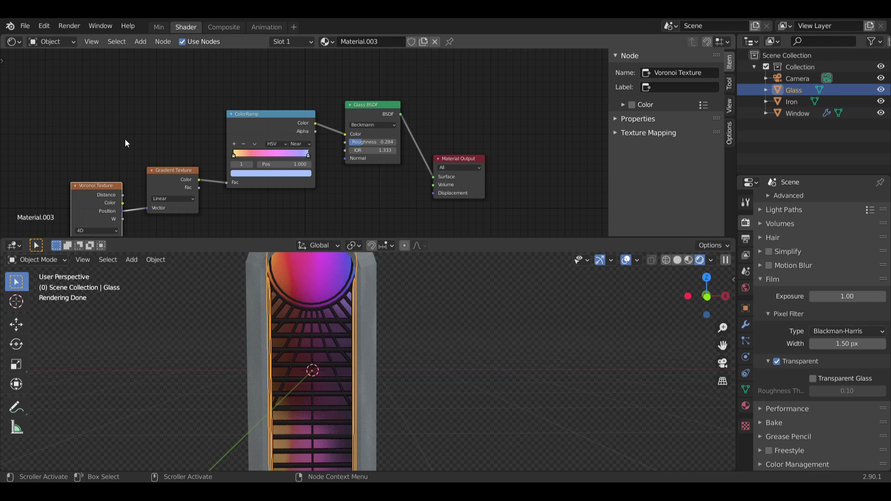
Step: Move the Voronoi Texture node slightly closer to the Gradient Texture node
middle_click_drag(125, 138, 205, 94)
left_click_drag(188, 116, 197, 103)
left_click(140, 41)
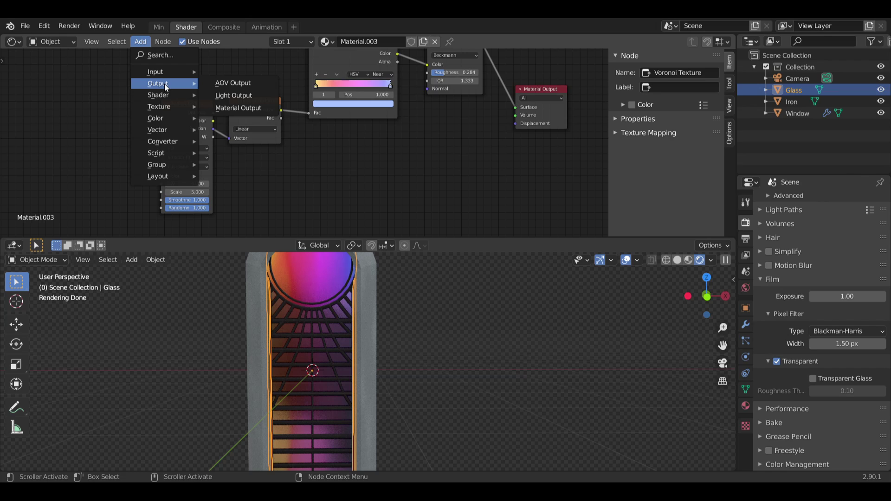
Step: Look at the window through the camera, select the Camera object and set its Z location to 1 m
left_click(727, 364)
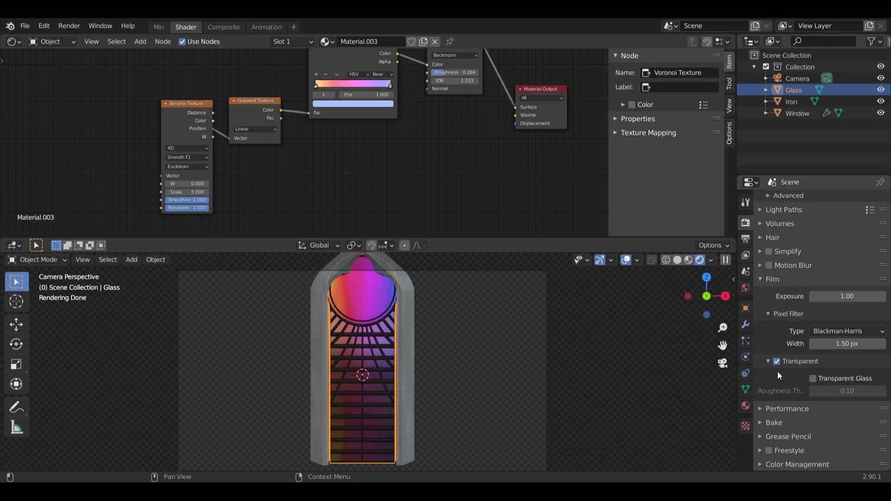
left_click(797, 78)
left_click(745, 308)
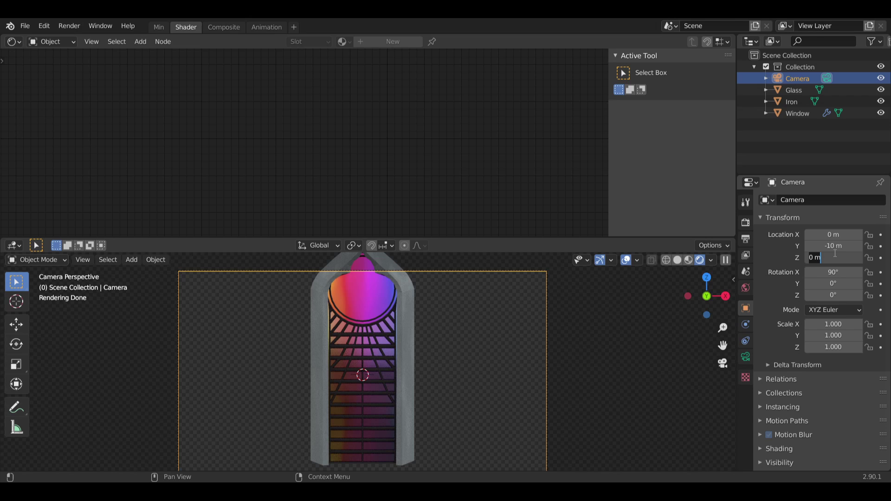
type("1")
key("Return")
scroll(417, 334, "down", 2)
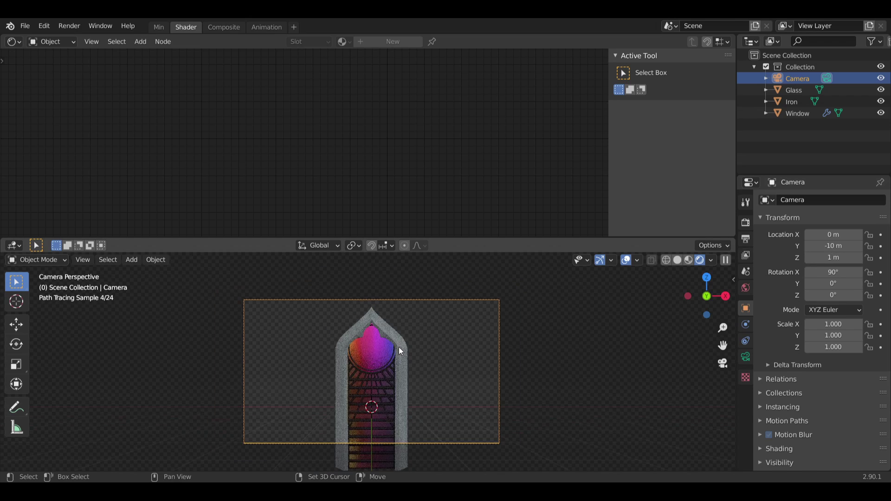
Step: Set the camera's Y location to -12 m and its Z location to 0.5 m, and check the framing
left_click(842, 246)
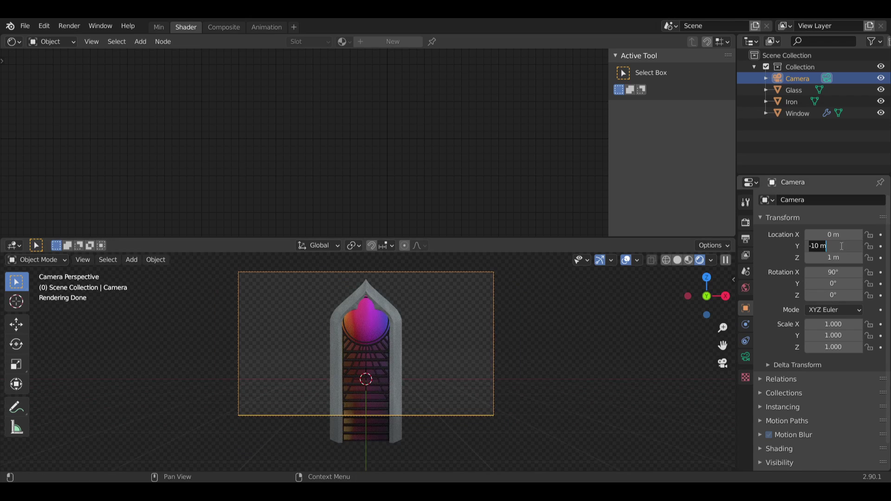
type("-12")
key("Return")
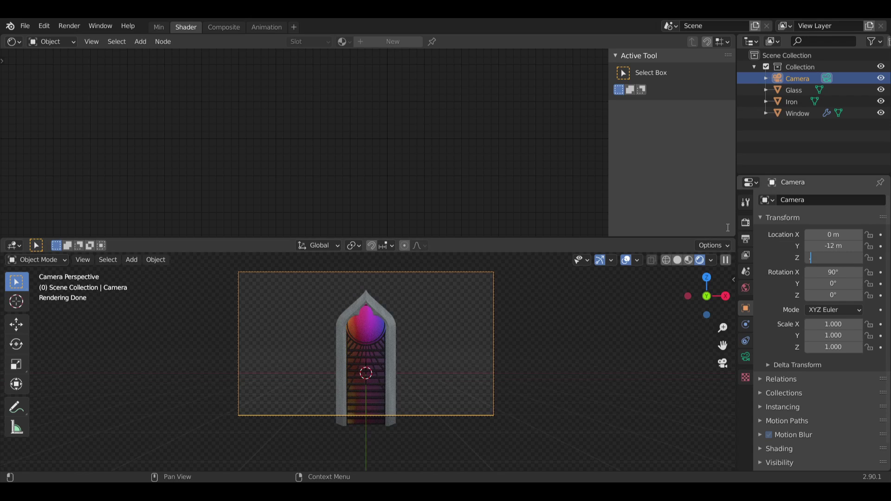
type("0.5")
key("Return")
scroll(340, 359, "up", 3)
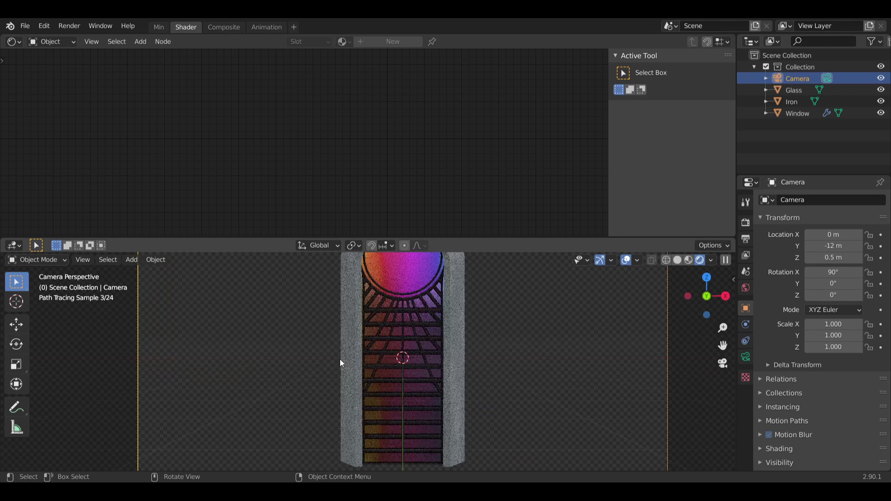
scroll(402, 353, "up", 2)
scroll(430, 352, "down", 4)
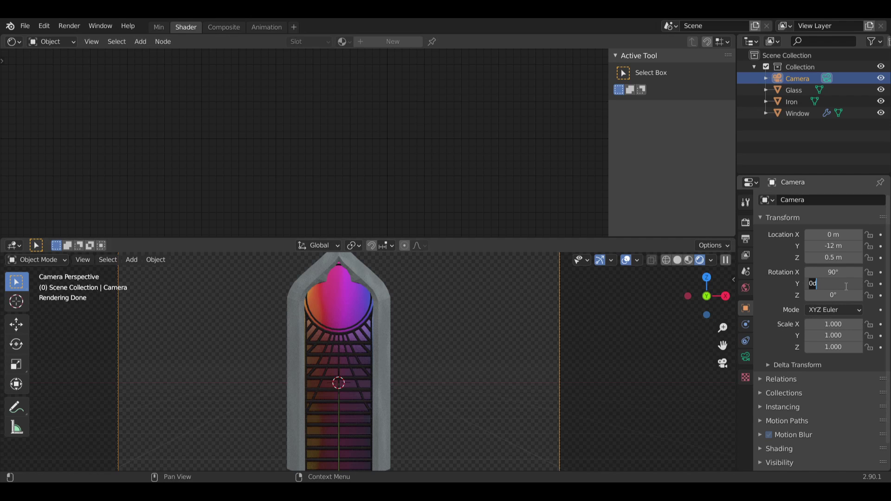
Step: Try a 30° Y rotation on the camera and return it to 0°
type("30")
key("Return")
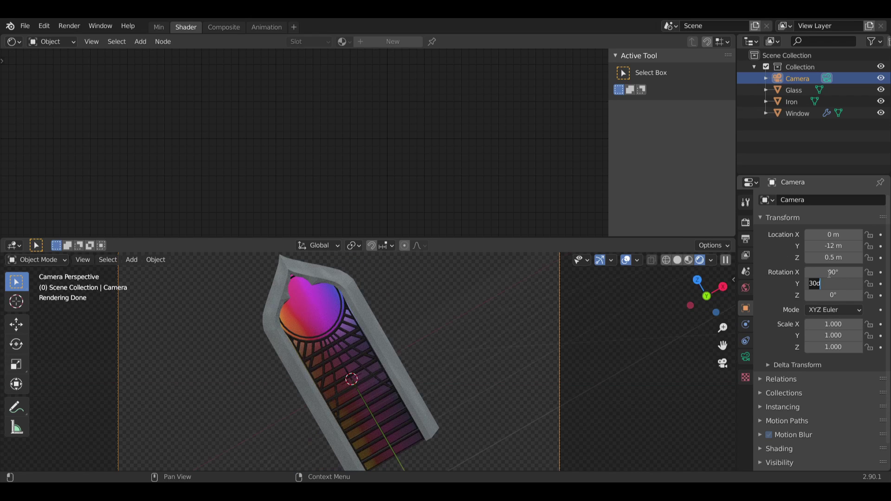
type("0")
key("Return")
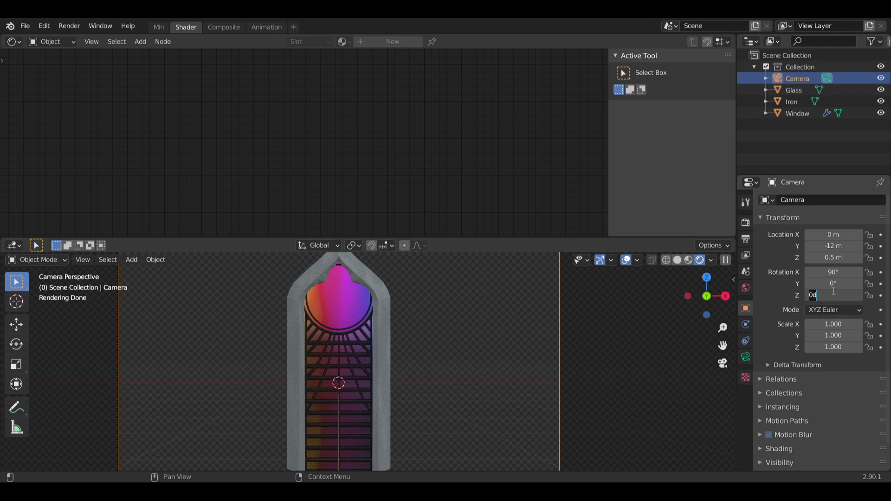
Step: Set the camera's Z rotation to 30° and its X location to 5 m, and inspect the framed window
type("30")
key("Return")
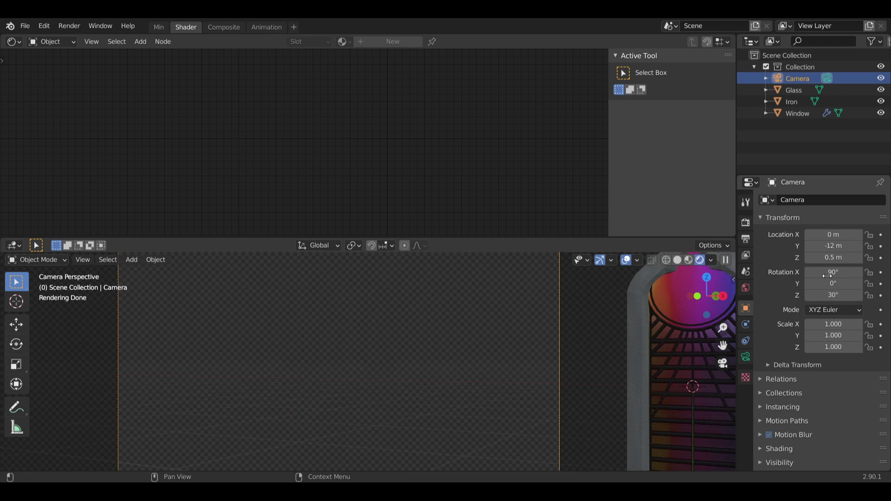
scroll(480, 366, "down", 2)
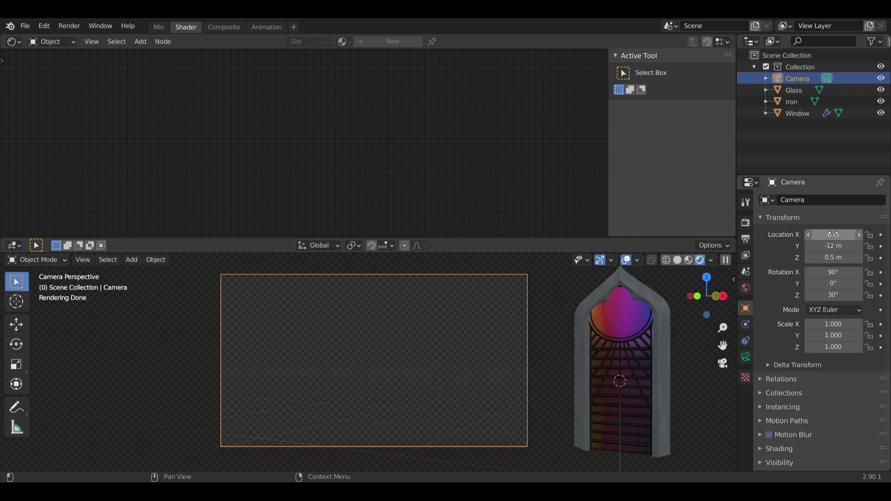
type("5")
key("Return")
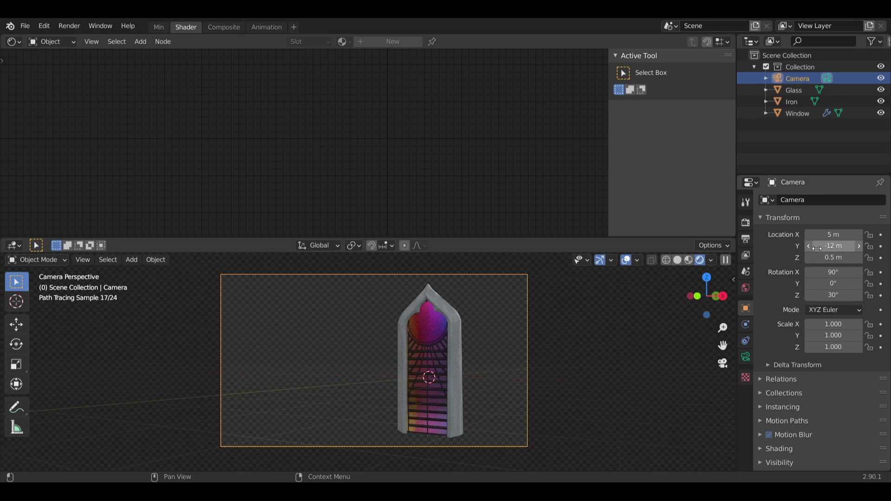
scroll(471, 350, "up", 3)
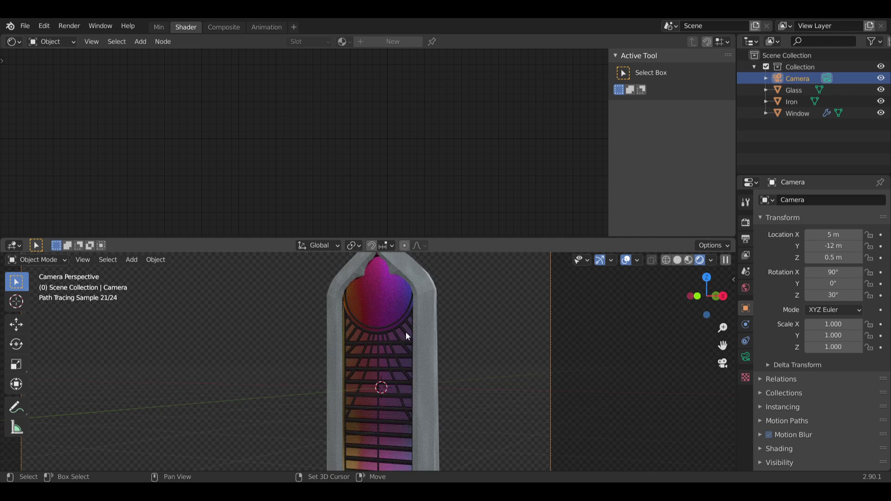
scroll(431, 337, "down", 3)
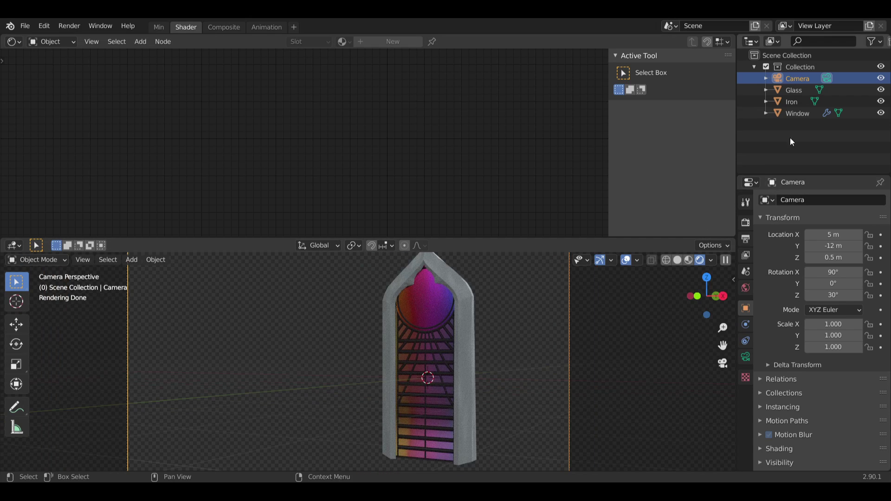
Step: Add a Geometry node to the Glass object's material and place it beside the Voronoi Texture node
left_click(798, 90)
middle_click_drag(339, 141, 471, 140)
middle_click_drag(408, 153, 399, 153)
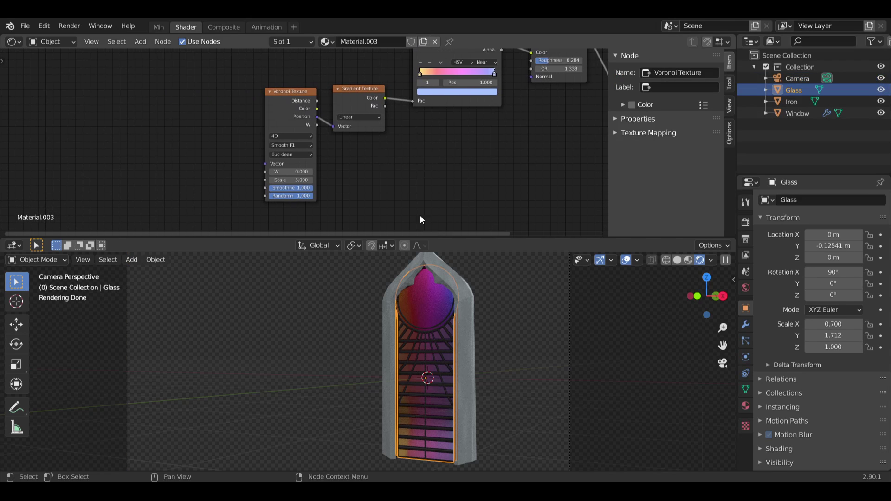
left_click(140, 41)
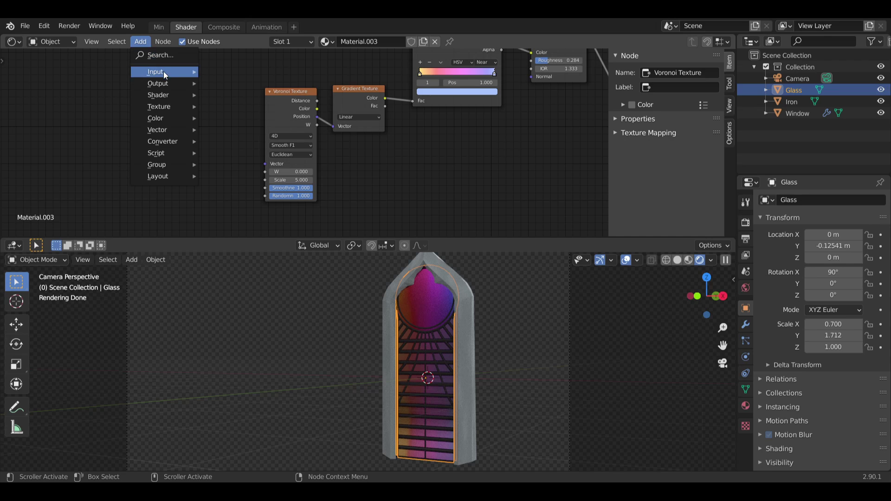
mouse_move(168, 71)
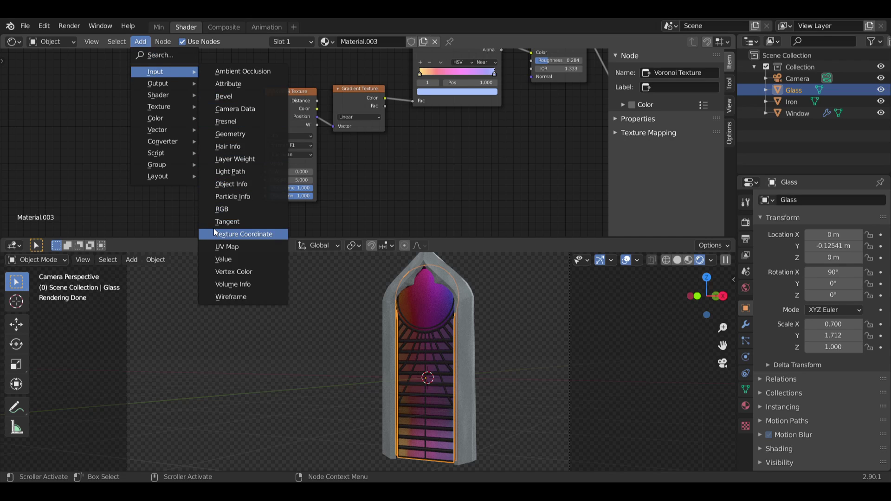
left_click(255, 134)
scroll(231, 147, "up", 6)
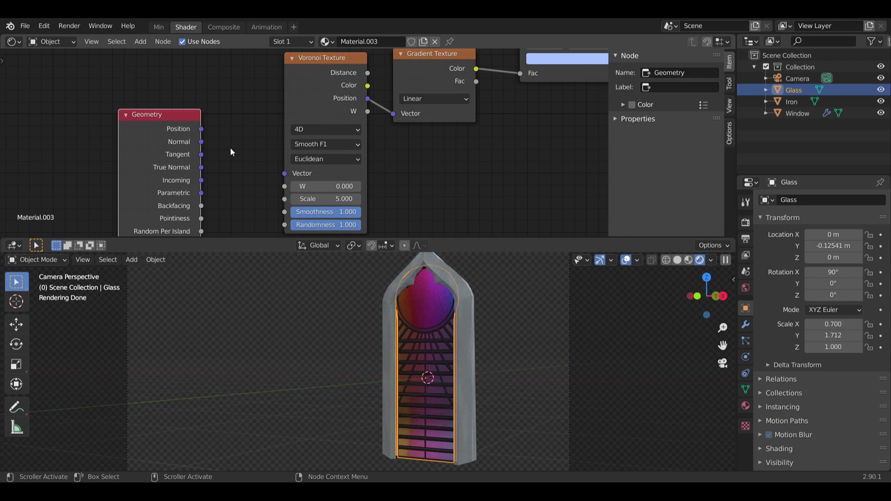
left_click_drag(178, 117, 194, 113)
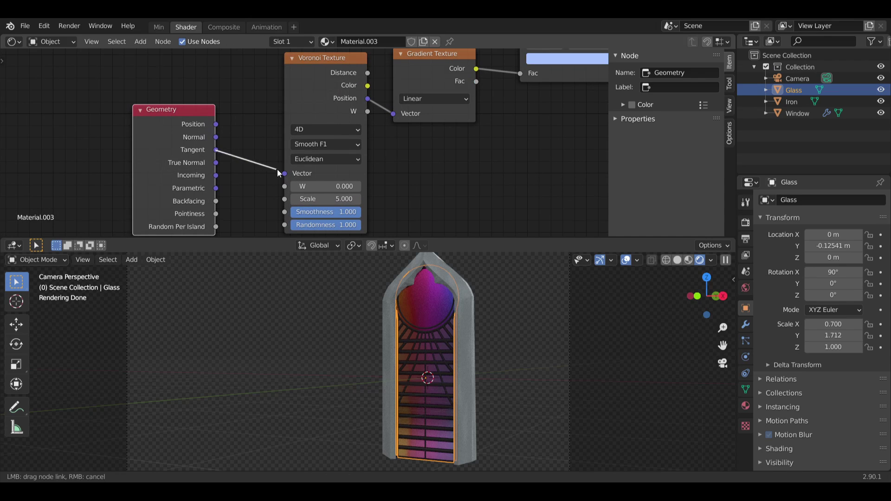
Step: Try the Geometry node's Tangent output on the Voronoi Texture's Vector input, inspect the panes and disconnect it
left_click_drag(277, 169, 284, 173)
scroll(427, 358, "up", 5)
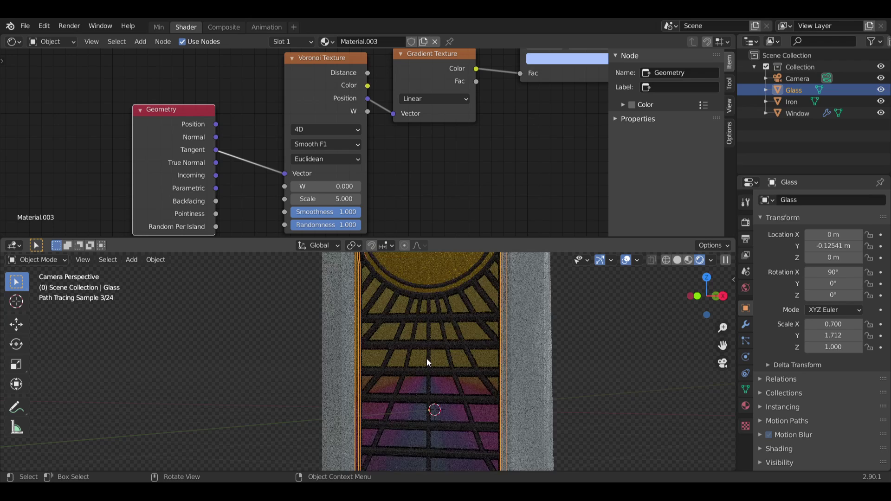
scroll(426, 358, "down", 4)
middle_click_drag(298, 173, 282, 161)
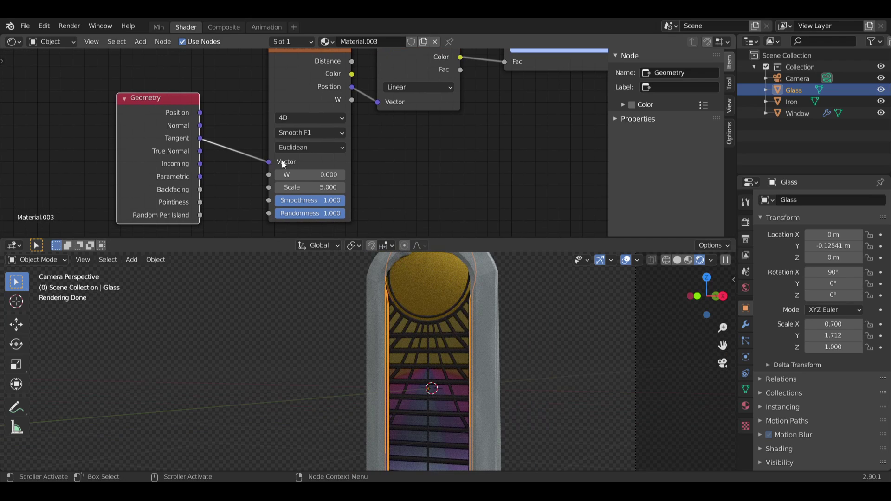
left_click(282, 161)
left_click_drag(268, 162, 218, 149)
Step: Try the Geometry node's True Normal and Incoming outputs on the Voronoi Texture's Vector input
left_click_drag(200, 112, 202, 137)
left_click_drag(269, 163, 207, 145)
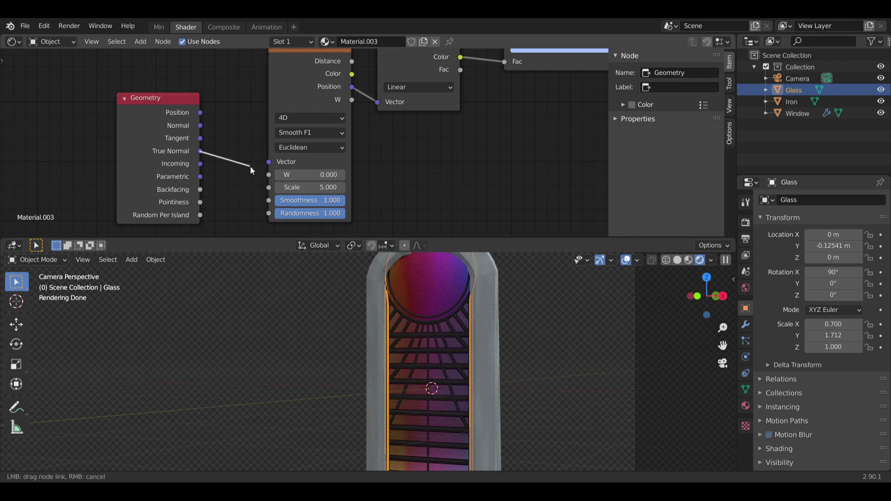
left_click_drag(251, 170, 269, 168)
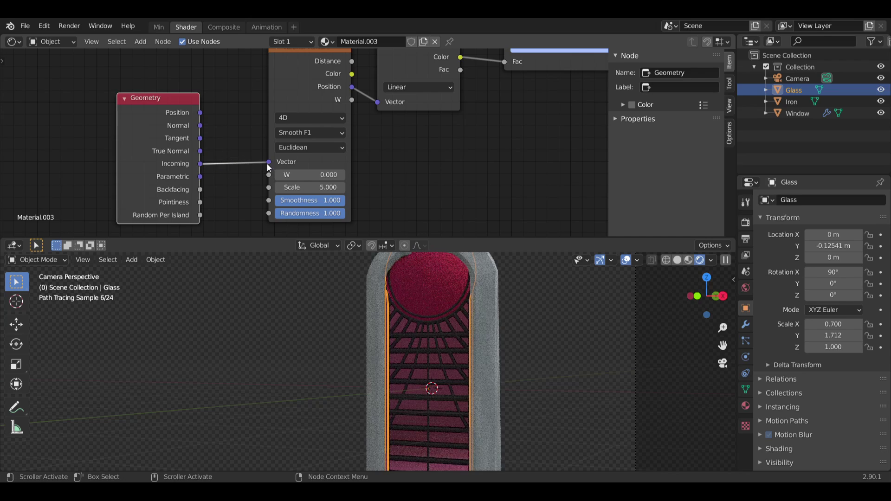
Step: Try the Geometry node's Parametric output on the Voronoi Texture's Vector input and inspect the glass panes up close
left_click_drag(200, 177, 269, 163)
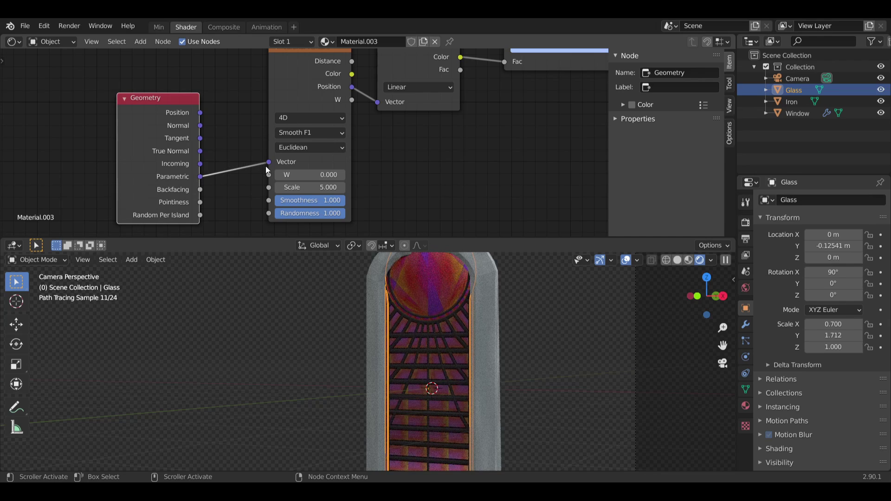
scroll(441, 305, "up", 4)
middle_click_drag(455, 314, 411, 343)
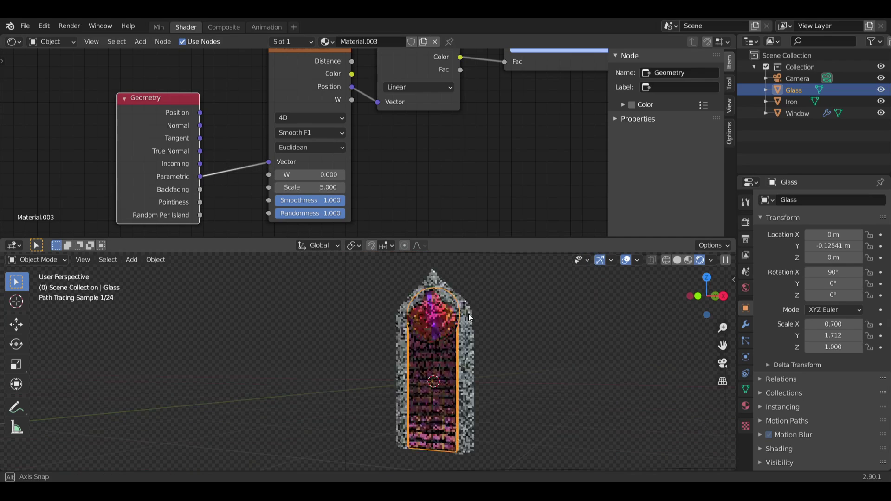
scroll(450, 366, "up", 6)
scroll(411, 343, "down", 2)
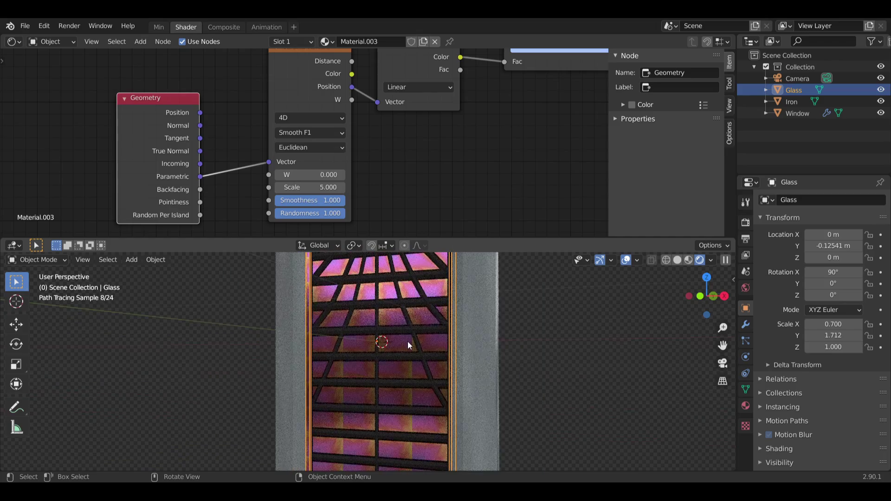
Step: Try the Geometry node's Backfacing and Pointiness outputs, and connect Random Per Island to the Voronoi Texture's Vector input
left_click_drag(202, 189, 268, 158)
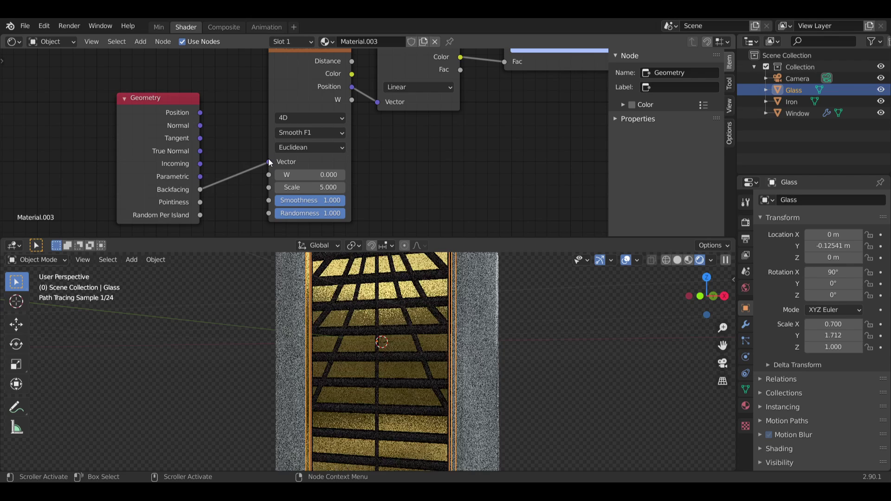
left_click_drag(200, 202, 268, 161)
scroll(354, 330, "down", 4)
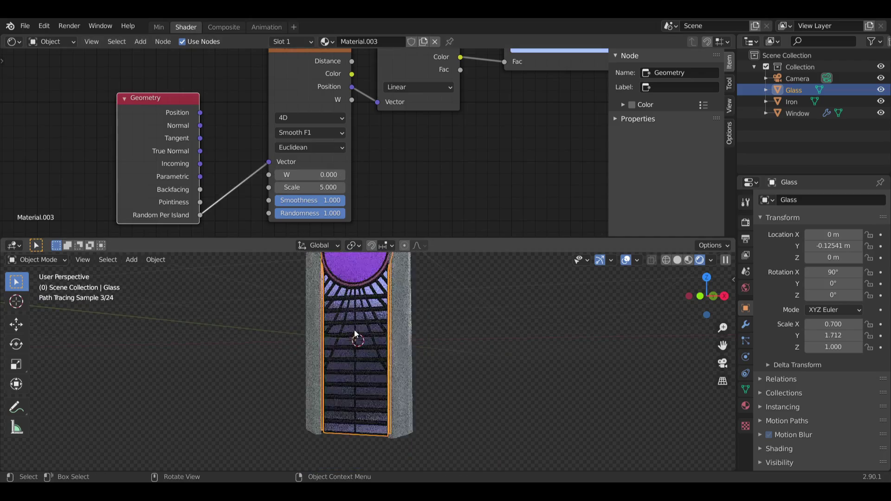
scroll(352, 310, "up", 5)
middle_click_drag(349, 325, 365, 332)
Step: Rearrange the Voronoi Texture and Geometry nodes and connect Random Per Island directly to the Gradient Texture's Vector input, bypassing the Voronoi Texture
middle_click_drag(393, 121, 426, 194)
left_click_drag(343, 117, 341, 166)
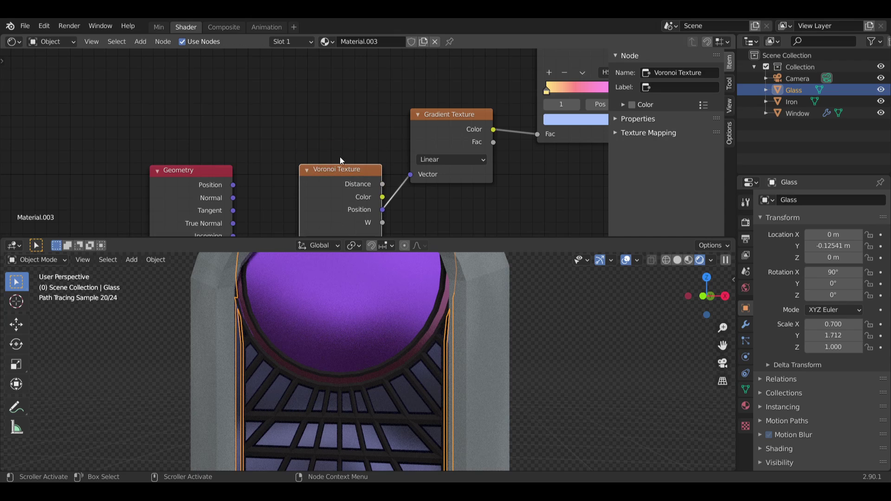
left_click_drag(205, 169, 203, 69)
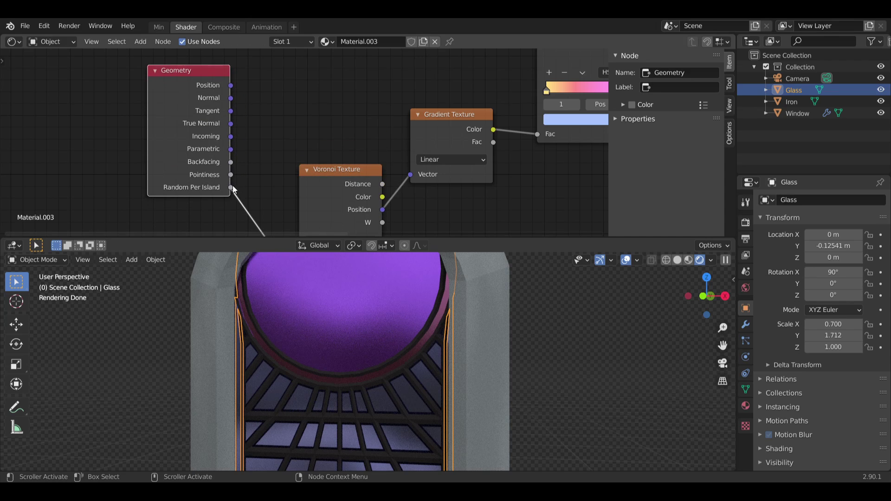
scroll(408, 215, "down", 1)
middle_click_drag(404, 199, 366, 142)
left_click_drag(279, 218, 293, 172)
left_click_drag(315, 122, 319, 191)
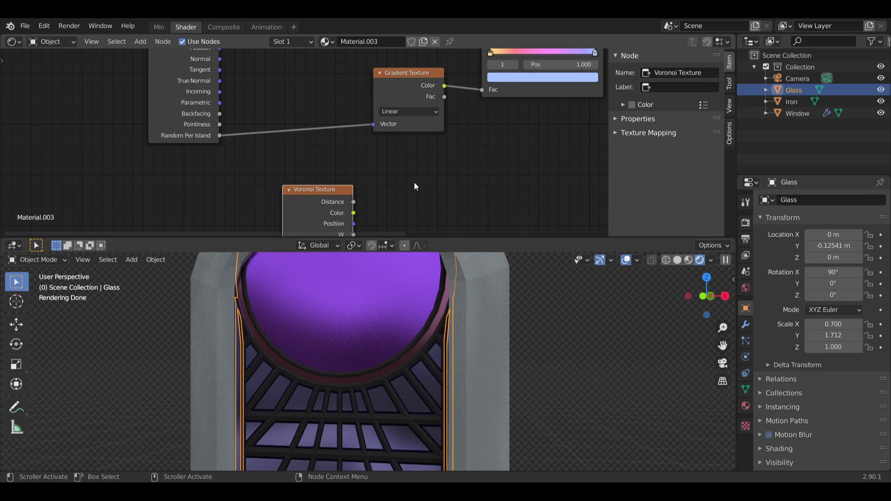
Step: Try the Quadratic, Diagonal, Quadratic Sphere and Spherical types on the Gradient Texture node
scroll(353, 404, "down", 3)
middle_click_drag(359, 313, 350, 334, "shift")
scroll(343, 372, "down", 3)
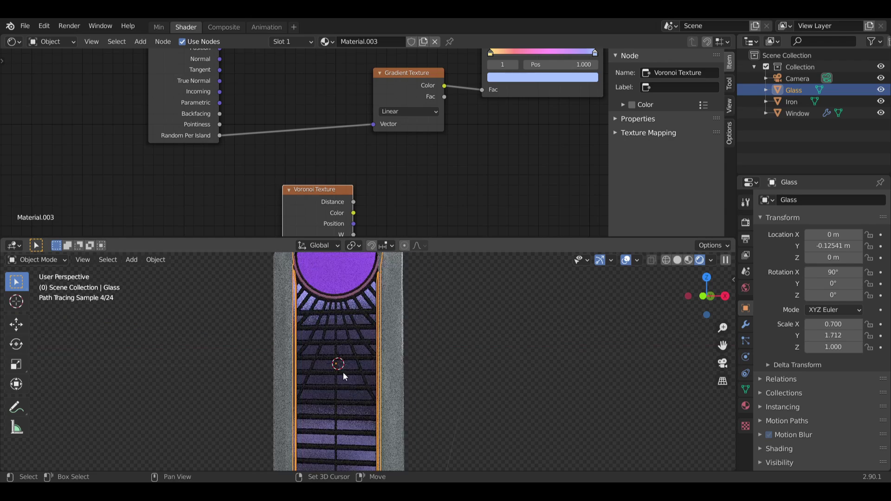
scroll(383, 145, "up", 3)
left_click(410, 95)
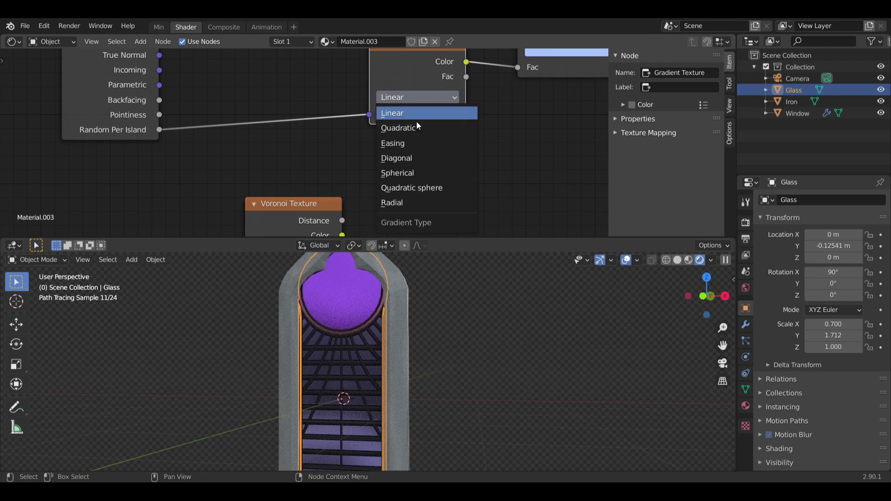
left_click(415, 112)
left_click(416, 98)
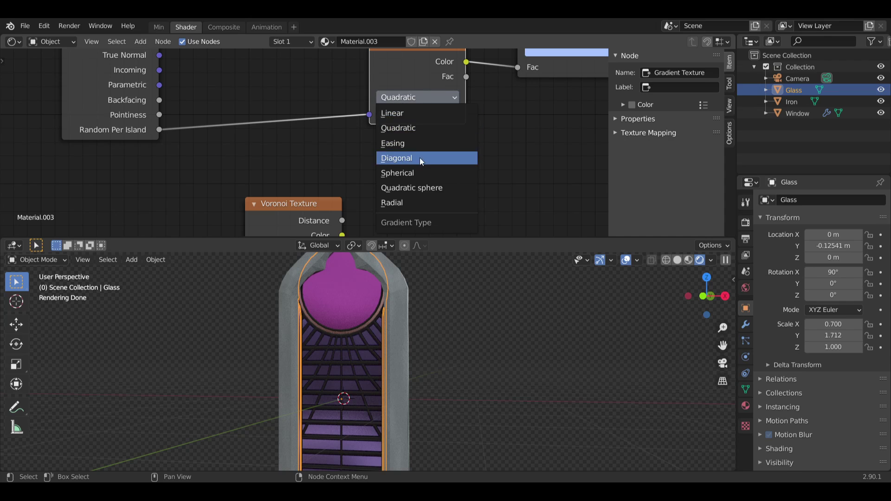
left_click(416, 157)
left_click(418, 96)
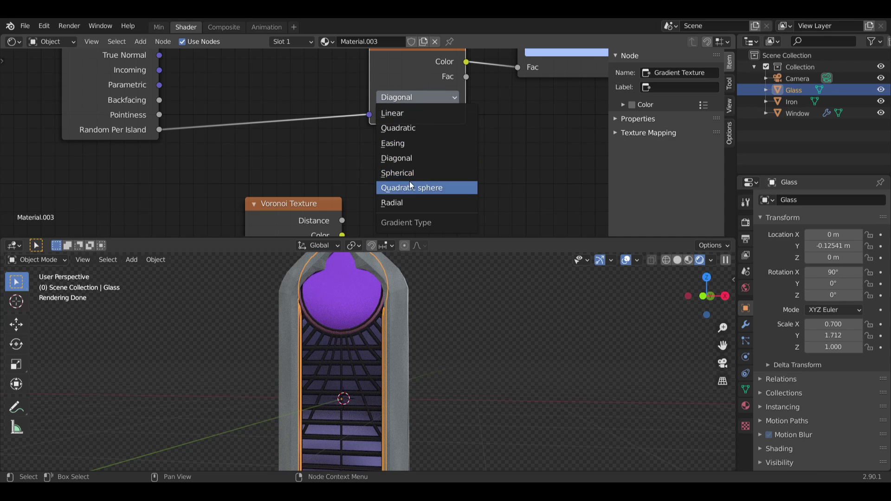
left_click(410, 183)
left_click(416, 98)
left_click(420, 174)
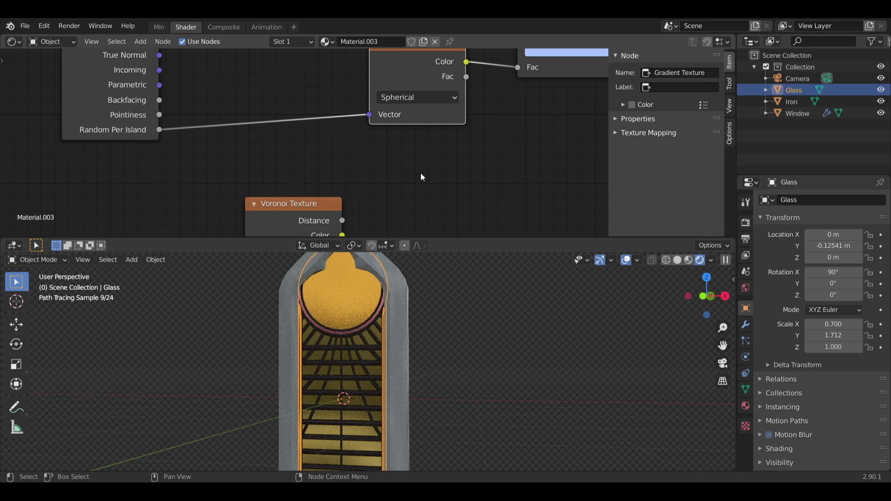
Step: Try the Radial and Easing gradient types, and set the Gradient Texture to Quadratic
left_click(417, 95)
left_click(404, 203)
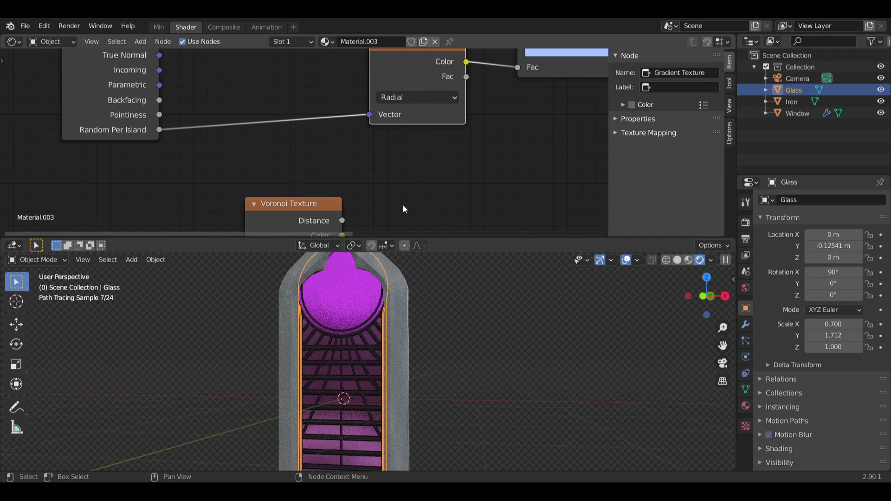
left_click(411, 99)
left_click(403, 143)
left_click(414, 96)
left_click(404, 128)
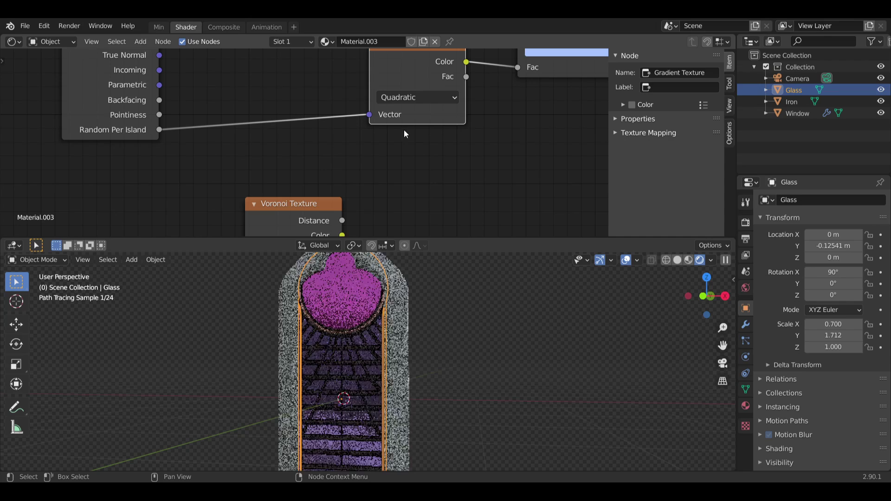
Step: Insert the Voronoi Texture node into the link between the Geometry and Gradient Texture nodes
left_click_drag(330, 200, 285, 102)
middle_click_drag(234, 124, 258, 155)
scroll(372, 157, "down", 2)
scroll(346, 338, "down", 2)
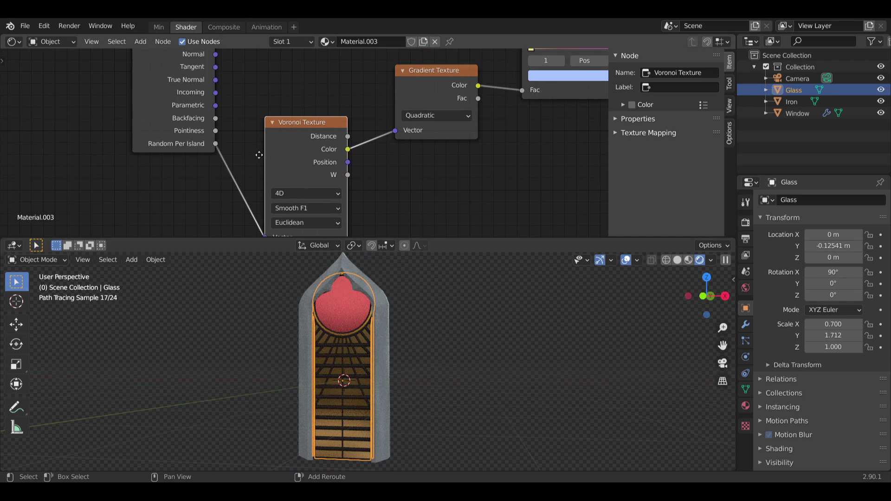
Step: Rearrange the Voronoi Texture node beside the Geometry node and connect the Tangent output to its Vector input
middle_click_drag(236, 79, 232, 102)
left_click_drag(212, 91, 253, 244)
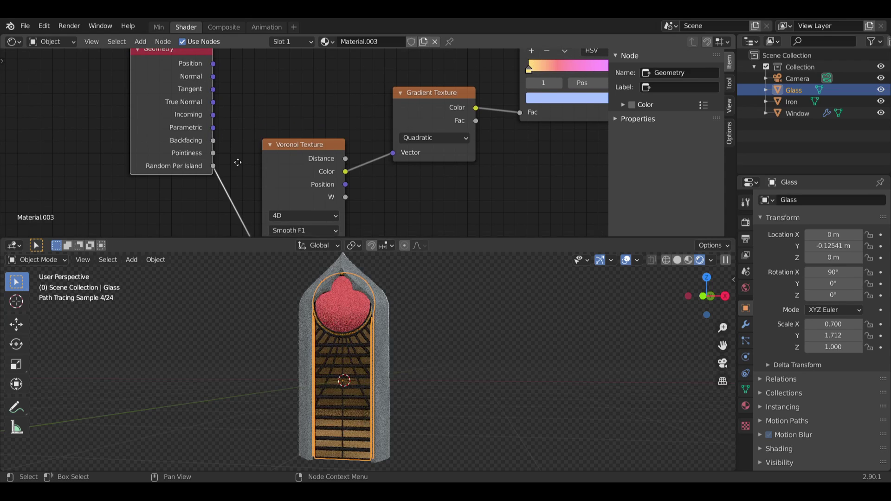
middle_click_drag(237, 168, 238, 102)
scroll(205, 63, "down", 3)
left_click_drag(288, 73, 282, 47)
middle_click_drag(216, 144, 253, 210)
left_click_drag(312, 114, 328, 61)
left_click_drag(251, 99, 297, 153)
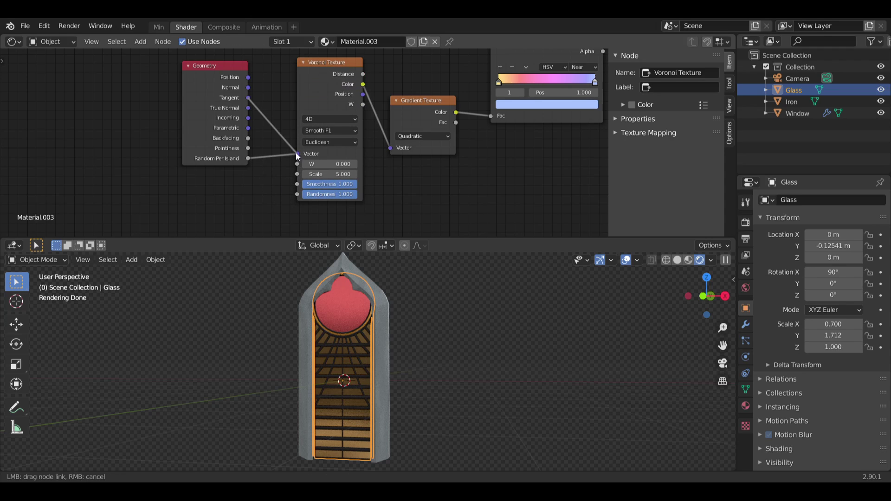
Step: Set the Voronoi Texture's Scale to 10 and its W value to 1
scroll(356, 210, "up", 1)
scroll(355, 213, "up", 1)
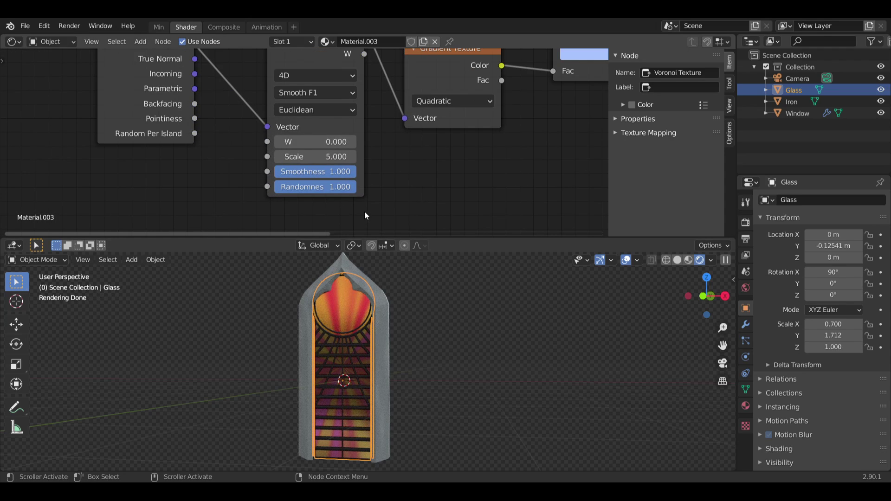
scroll(335, 328, "up", 3)
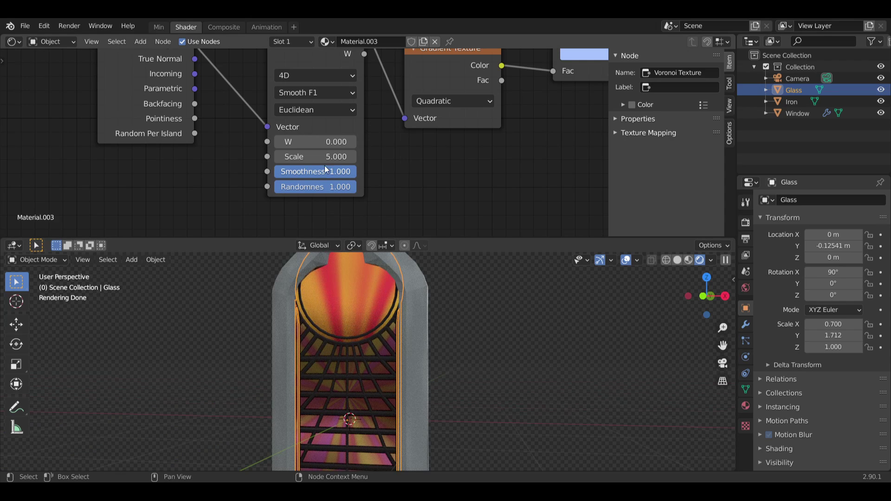
left_click(334, 158)
type("5.00")
key("Return")
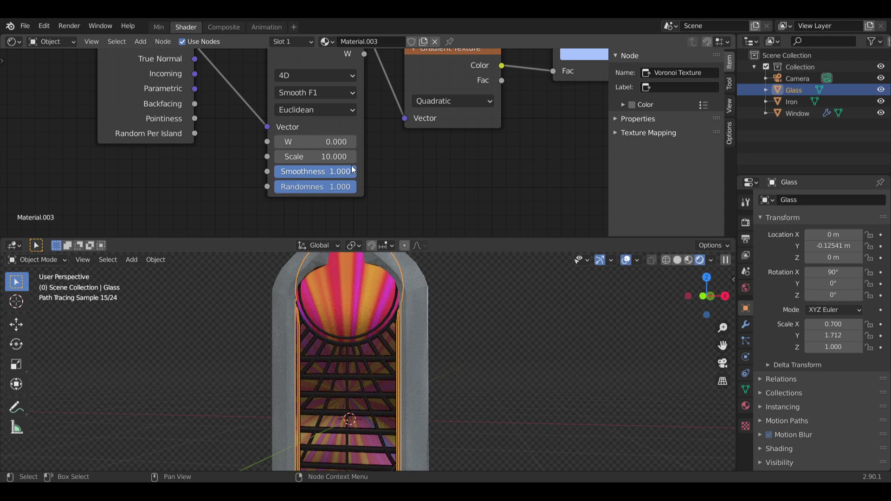
left_click(328, 141)
type("0.0")
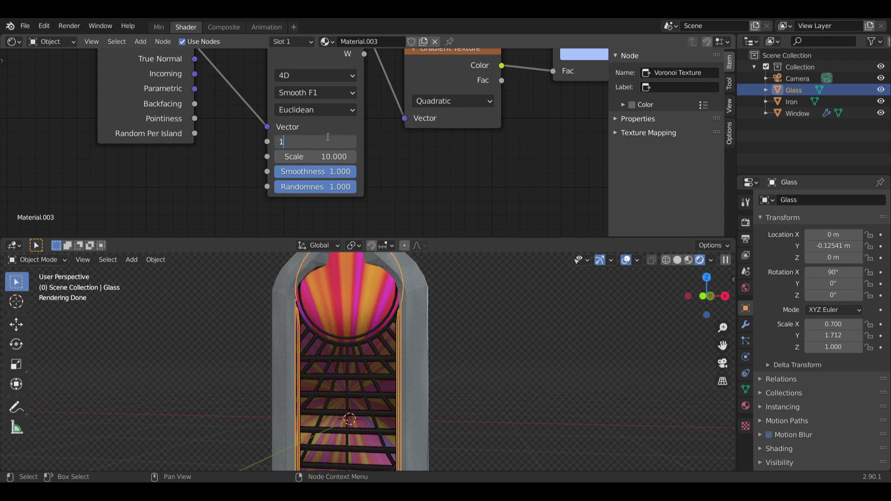
key("Return")
mouse_move(302, 171)
left_mouse_down()
mouse_move(279, 171)
mouse_move(350, 171)
mouse_move(279, 186)
mouse_move(350, 186)
left_mouse_up()
Step: Go through the Voronoi Texture's distance metric options, keep Euclidean, and switch its dimensions to 3D
left_click(325, 111)
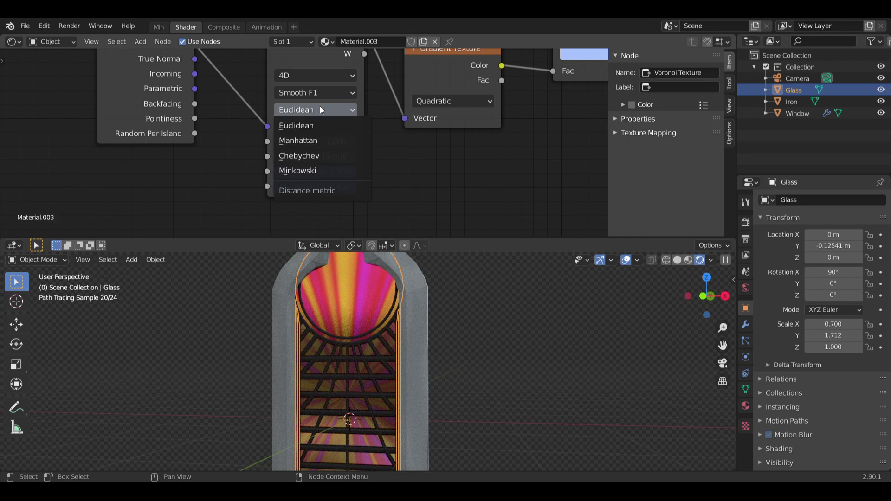
left_click(347, 128)
left_click(325, 110)
left_click(311, 122)
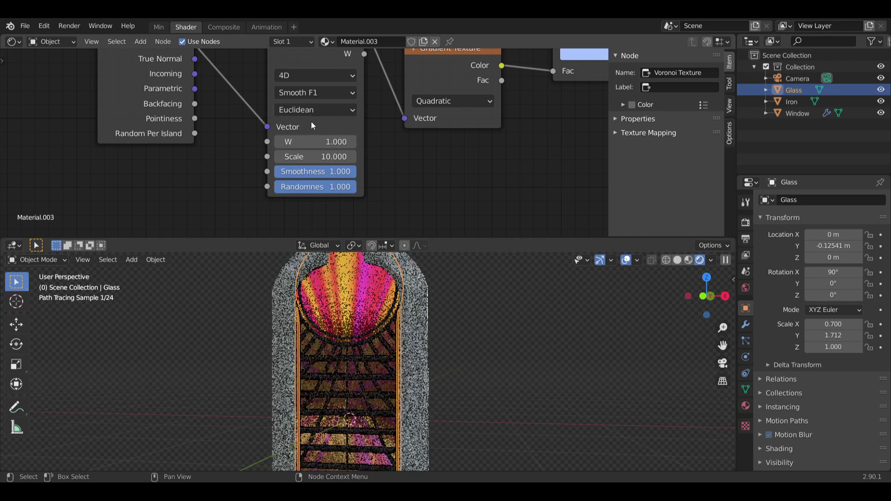
left_click(310, 76)
left_click(297, 122)
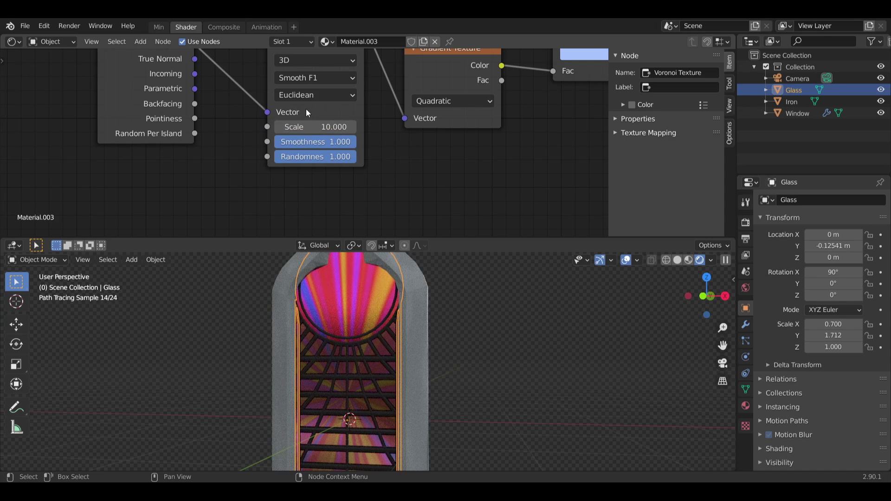
Step: Try the Voronoi Texture's F1 feature, return it to Smooth F1, and set the dimensions to 2D
left_click(319, 86)
left_click(308, 93)
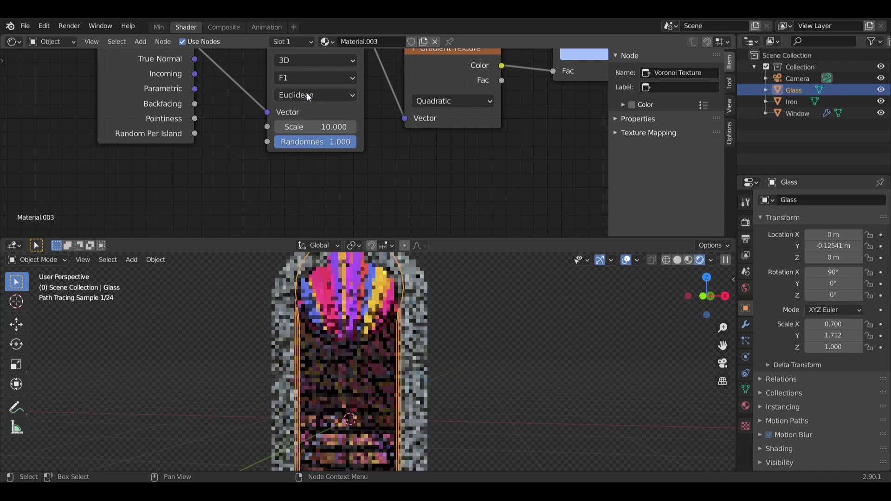
left_click(317, 78)
left_click(310, 124)
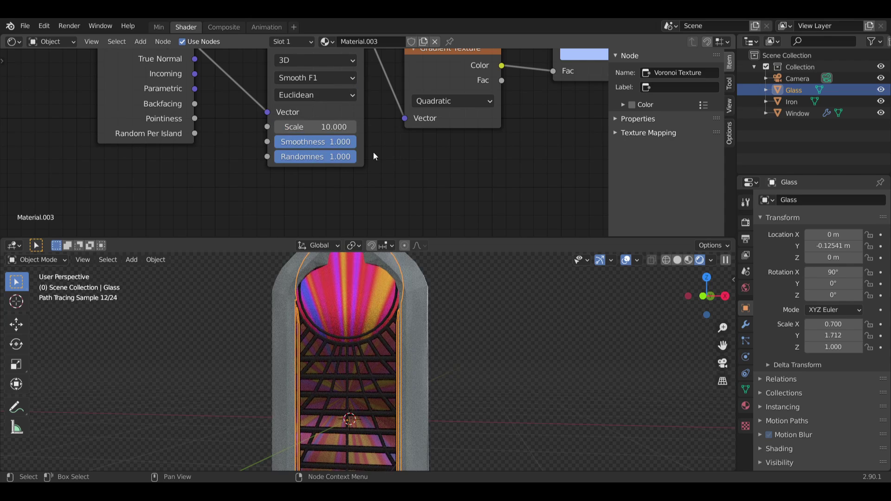
left_click(308, 61)
left_click(305, 91)
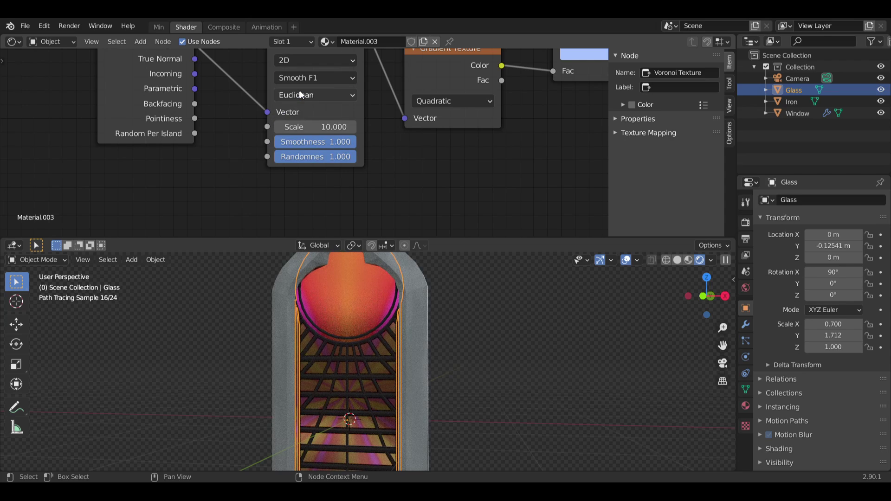
Step: Deselect the glass and examine the window's coloured panes and round glass from close up and from a distance
scroll(418, 278, "down", 3)
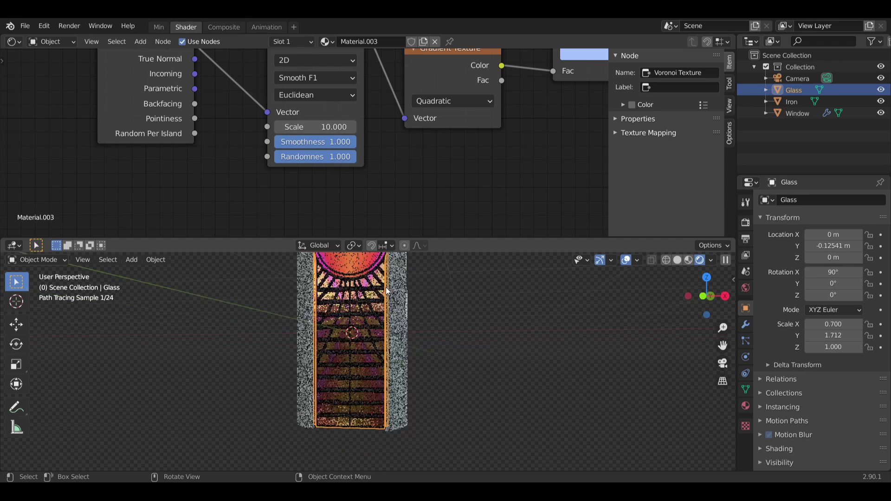
scroll(360, 345, "up", 3)
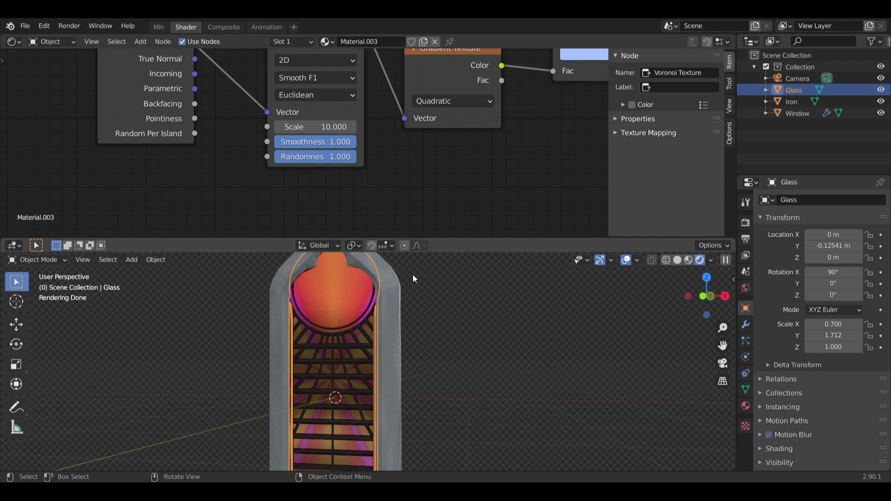
left_click(450, 308)
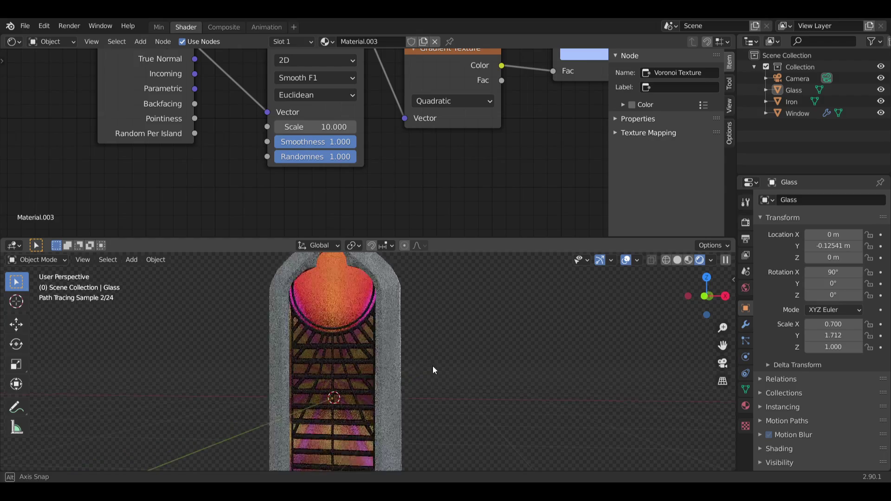
scroll(425, 373, "down", 4)
mouse_move(432, 366)
middle_mouse_down()
mouse_move(425, 373)
mouse_move(413, 349)
middle_mouse_up()
scroll(412, 348, "up", 3)
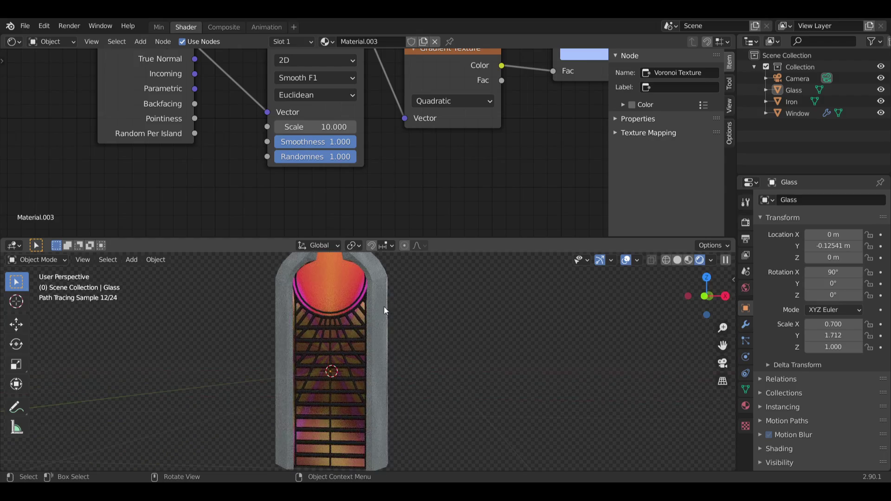
middle_click_drag(237, 140, 245, 170)
scroll(326, 269, "up", 8)
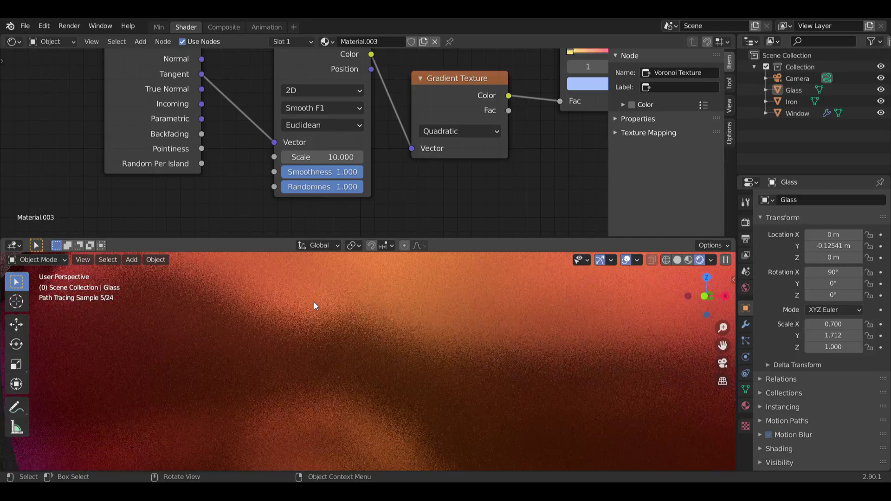
scroll(325, 305, "down", 5)
scroll(308, 338, "up", 6)
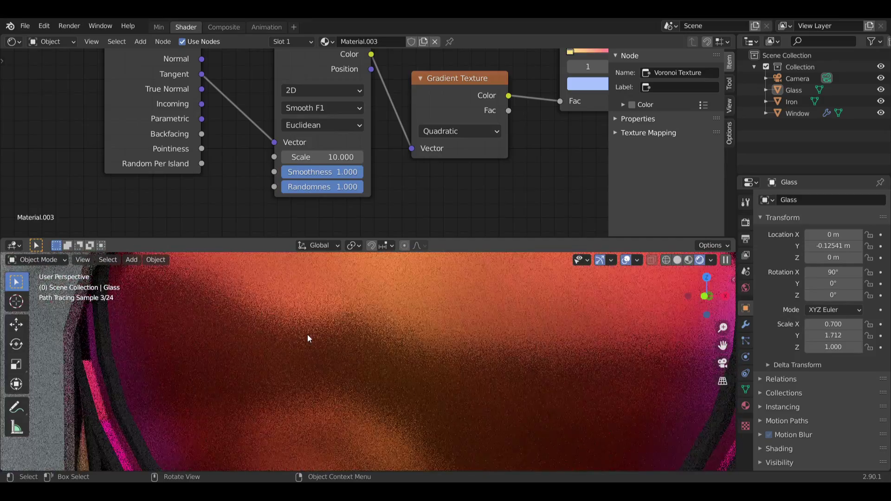
mouse_move(308, 338)
middle_mouse_down()
mouse_move(318, 388)
mouse_move(279, 392)
mouse_move(168, 364)
middle_mouse_up()
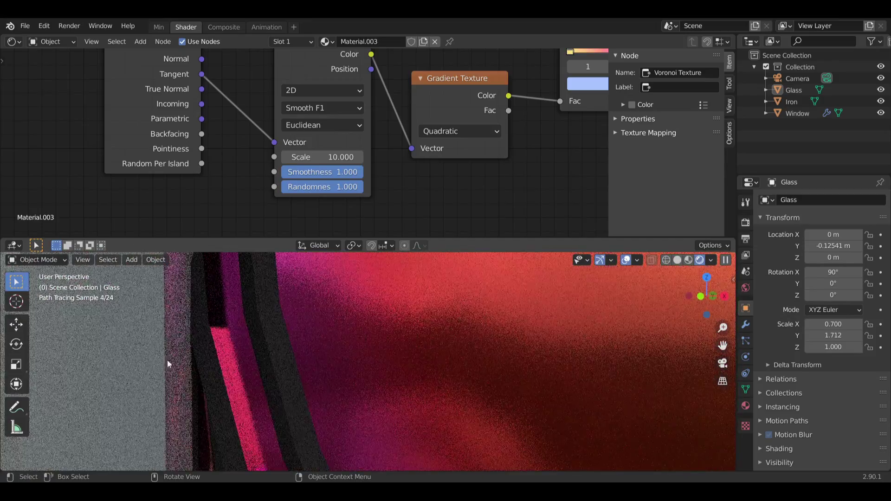
scroll(168, 364, "down", 5)
scroll(279, 344, "up", 4)
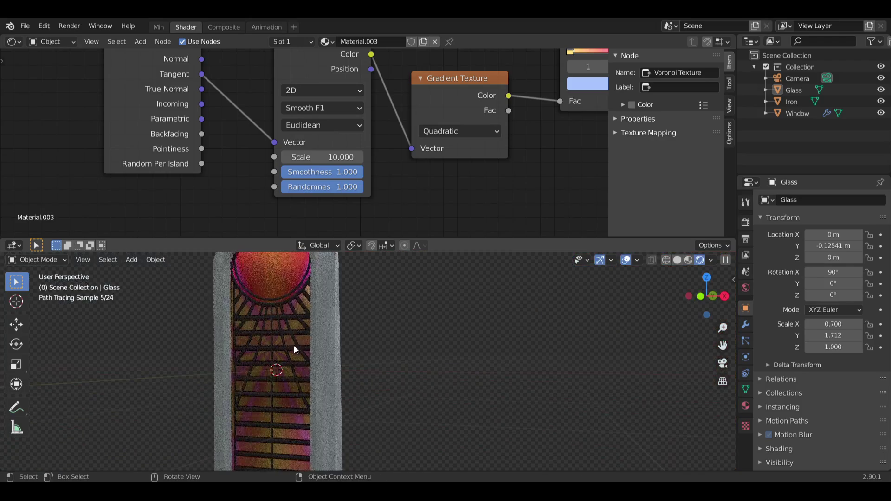
scroll(295, 350, "down", 4)
middle_click_drag(323, 348, 366, 321, "shift")
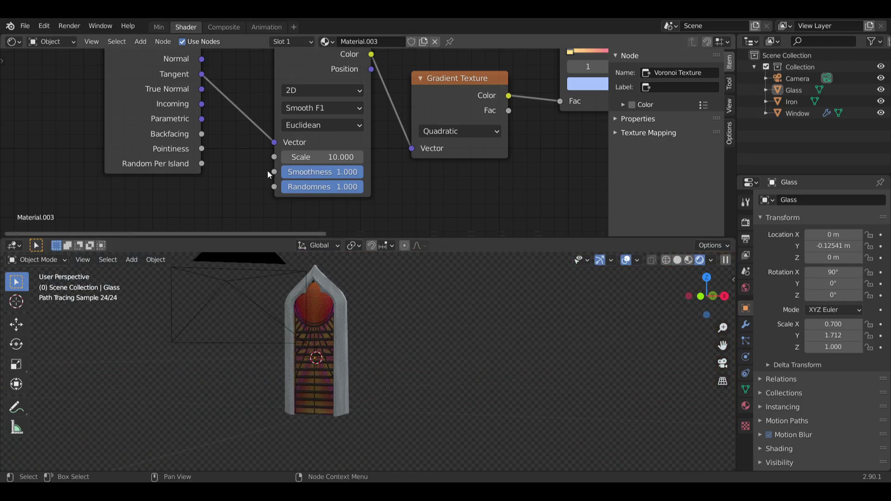
Step: Look through the camera and fit the whole camera frame with the window in the viewport
key("Home")
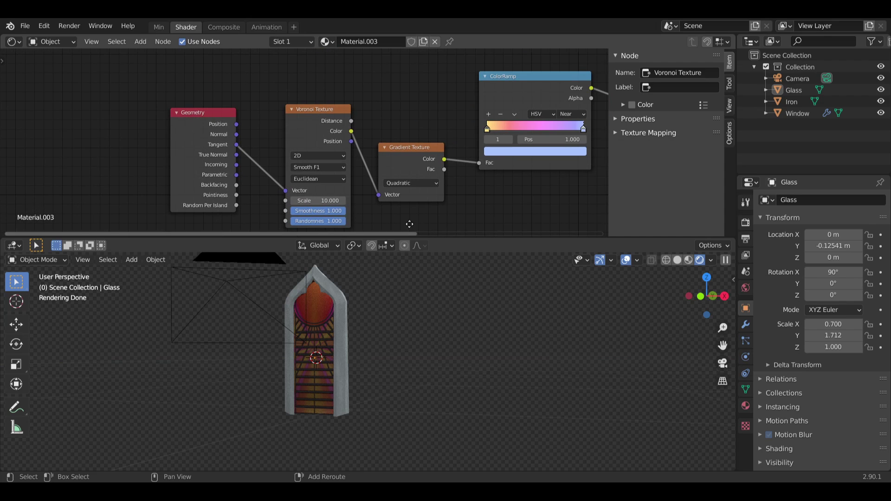
middle_click_drag(409, 225, 351, 195)
left_click(722, 364)
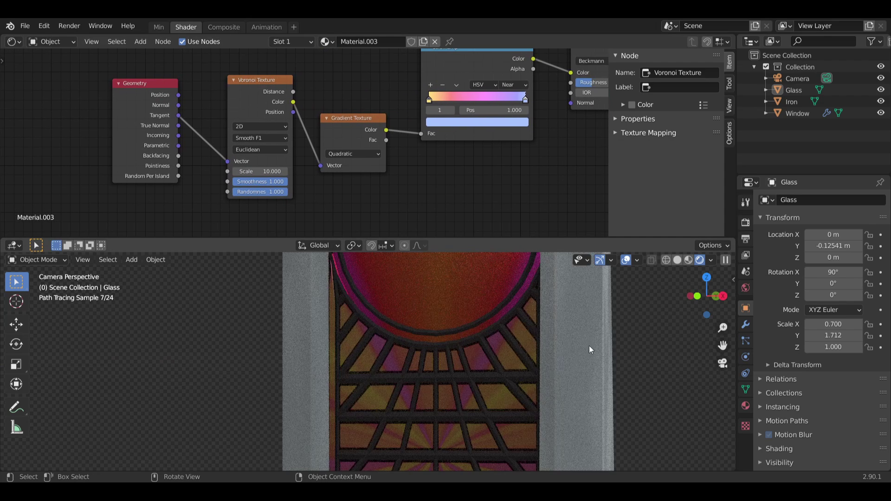
scroll(497, 340, "down", 4)
scroll(548, 347, "up", 1)
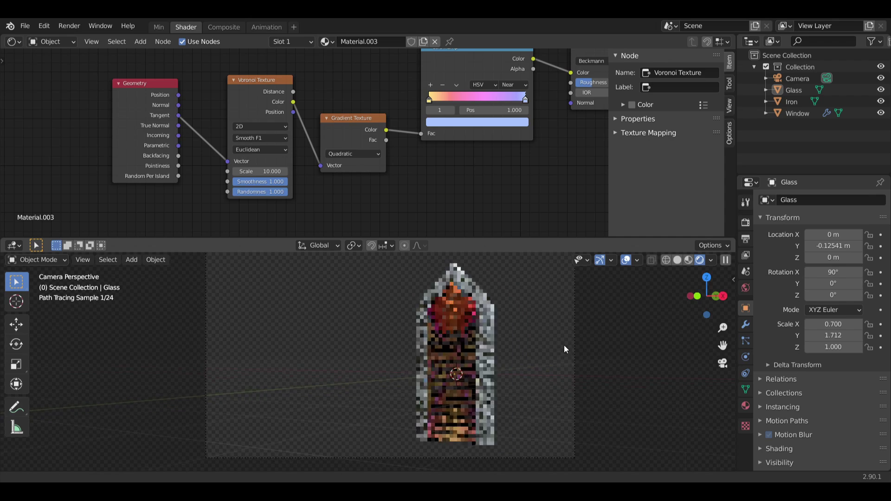
middle_click_drag(565, 346, 551, 350, "shift")
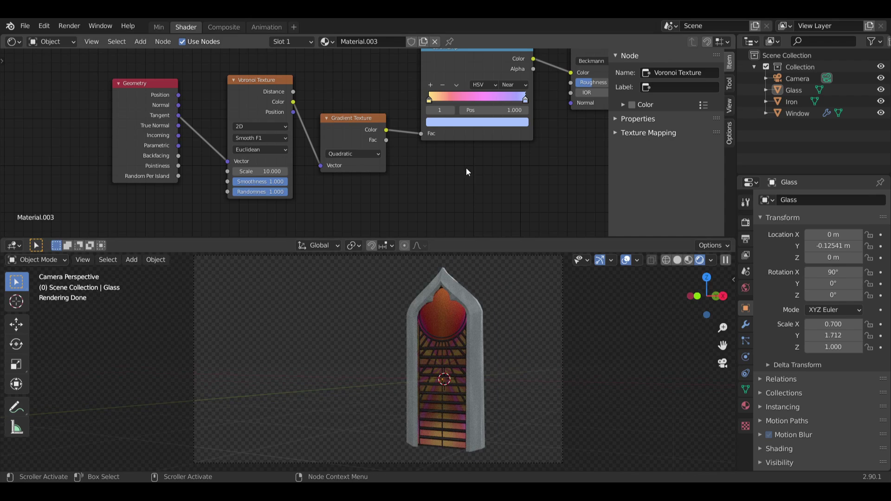
Step: Turn off the Transparent film option in the render settings so the environment background is rendered
scroll(467, 169, "up", 1)
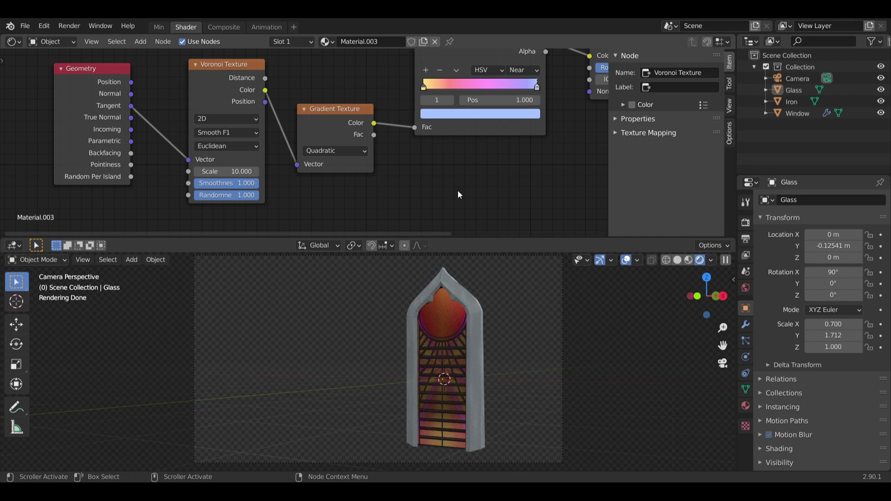
left_click(745, 223)
left_click(776, 362)
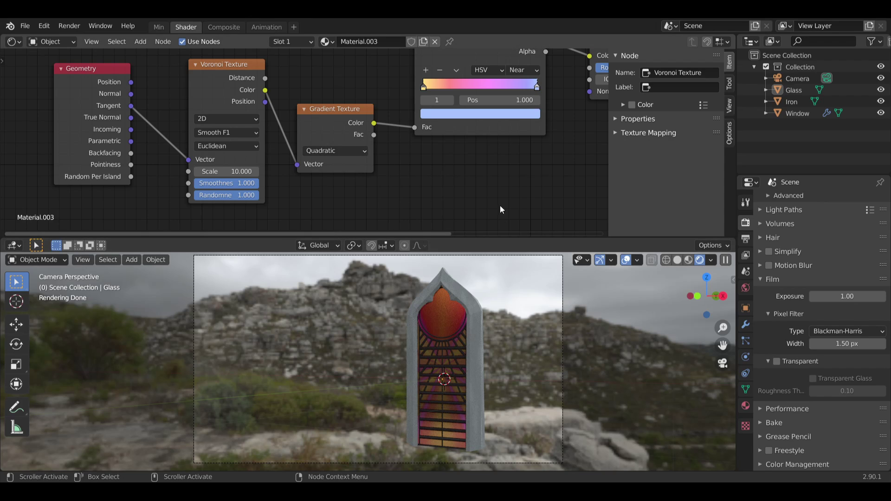
Step: Move the Material Output node up close beside the Glass BSDF node
middle_click_drag(500, 204, 416, 240)
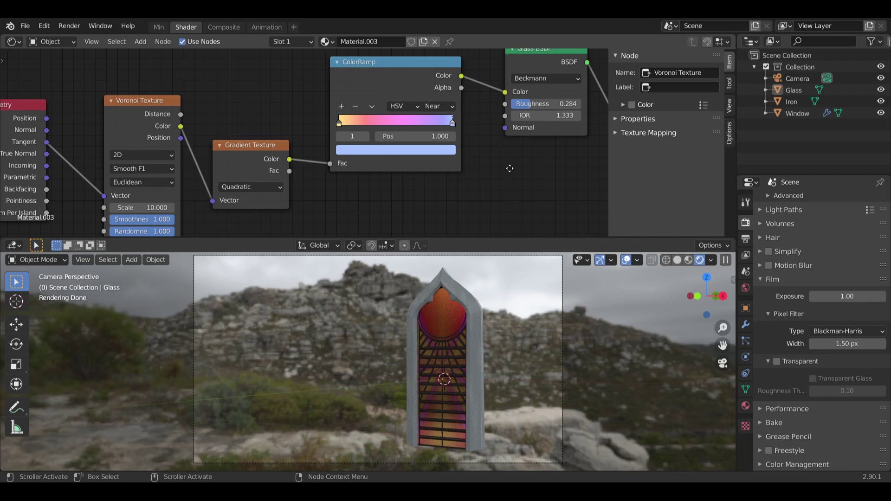
middle_click_drag(500, 168, 375, 187)
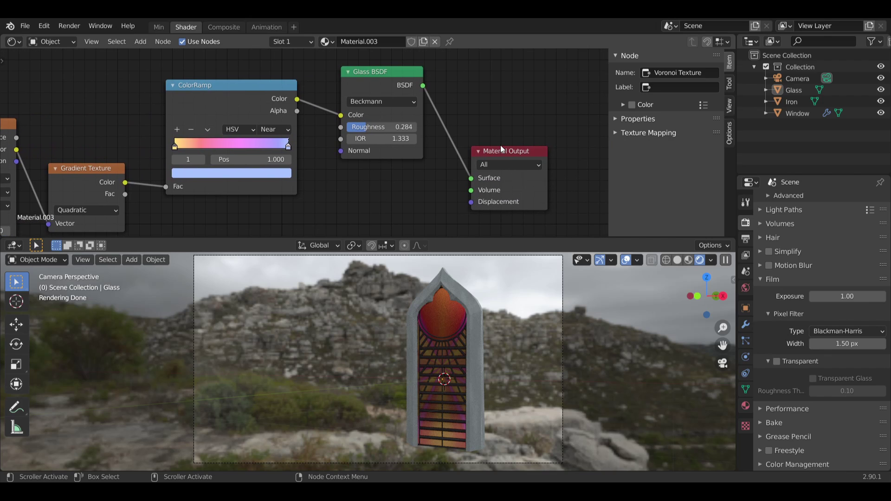
left_click_drag(502, 151, 480, 81)
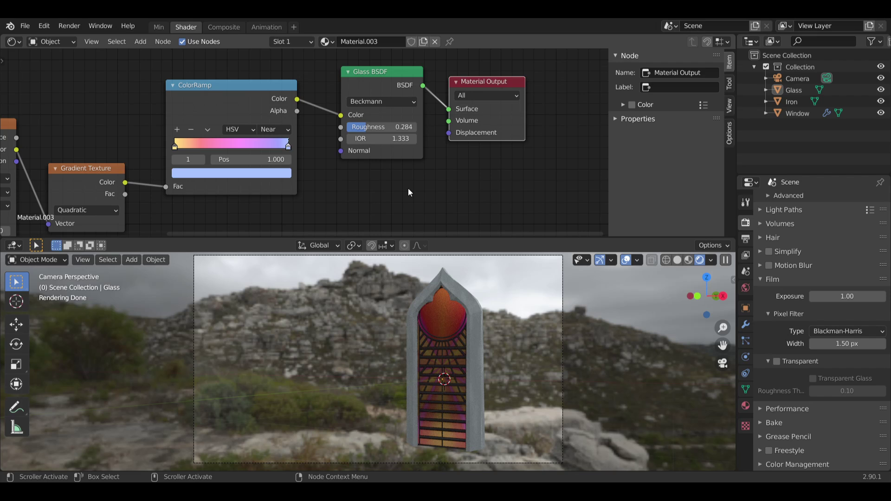
scroll(364, 320, "down", 4)
scroll(364, 320, "up", 3)
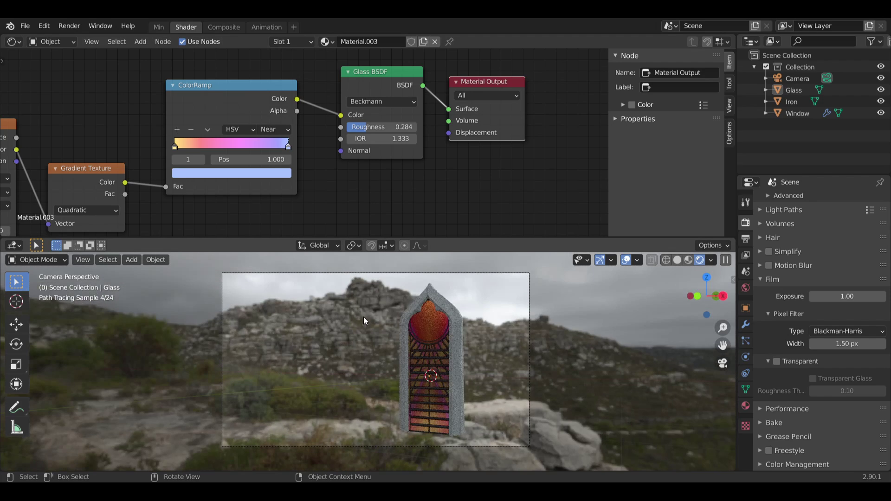
Step: Show the world's shader nodes and load venice_sunset_2k as the environment image
scroll(364, 320, "up", 1)
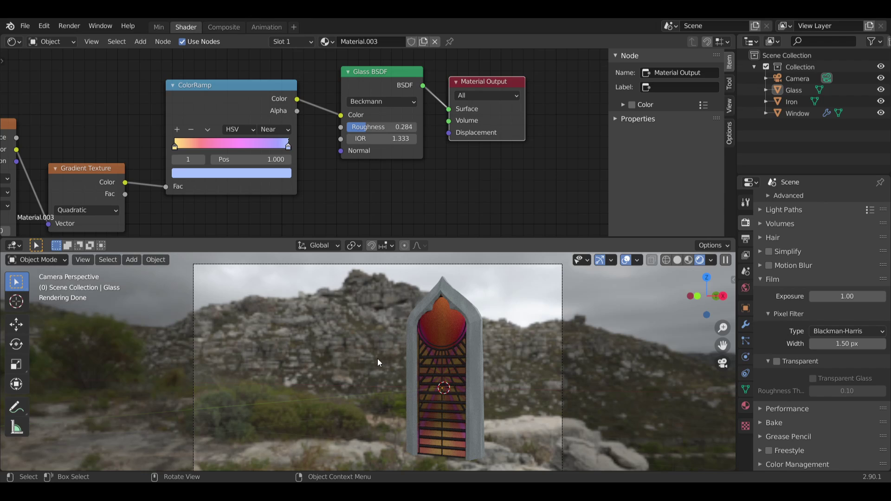
middle_click_drag(383, 352, 371, 342, "shift")
scroll(360, 172, "up", 1, "ctrl")
left_click(53, 42)
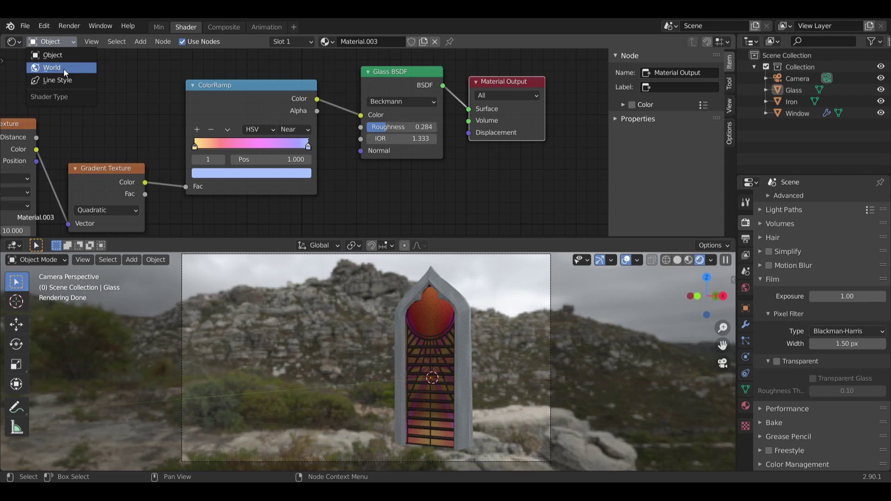
left_click(63, 68)
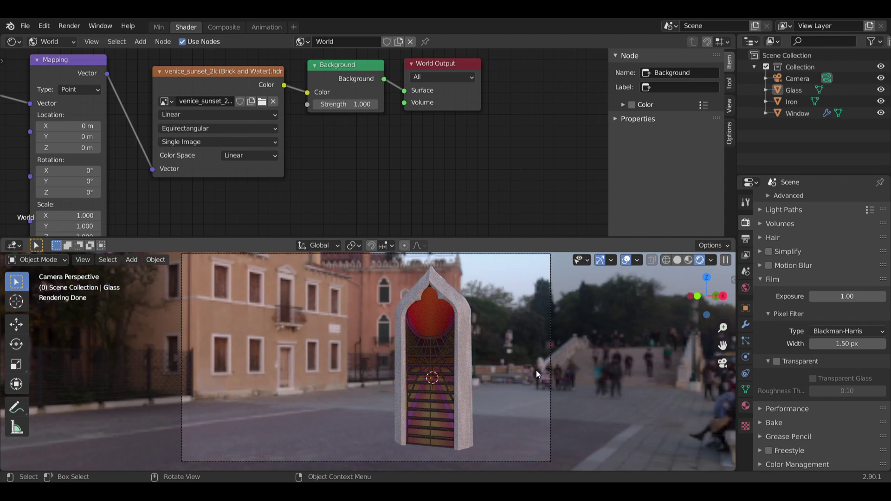
Step: Try a 90° X rotation in the environment's Mapping node, then return it to 0°
middle_click_drag(344, 185, 491, 166)
middle_click_drag(290, 138, 259, 105)
double_click(214, 138)
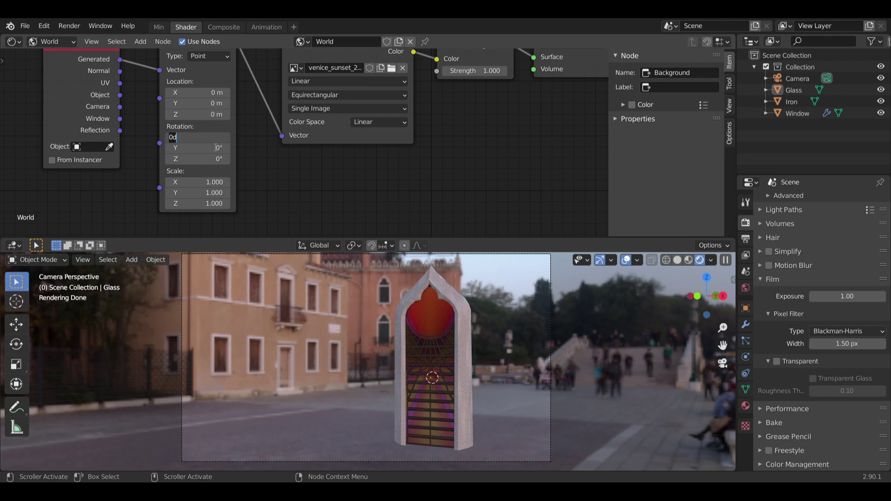
type("90")
key("Return")
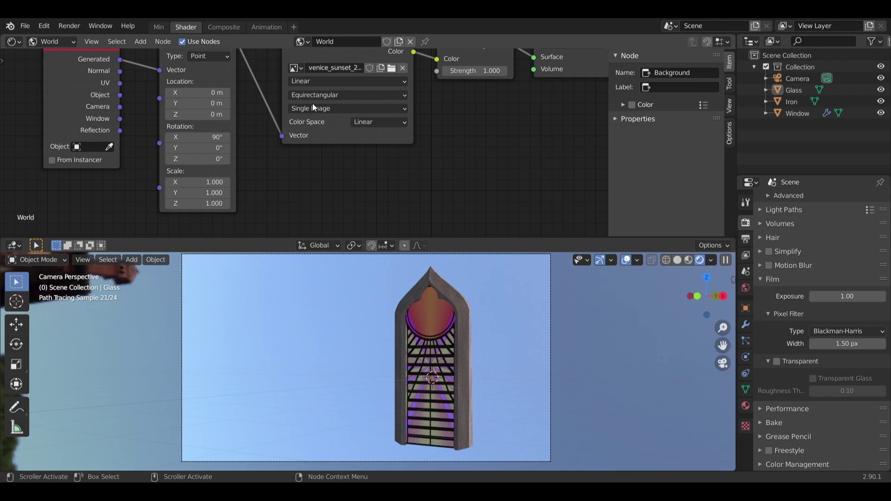
double_click(208, 137)
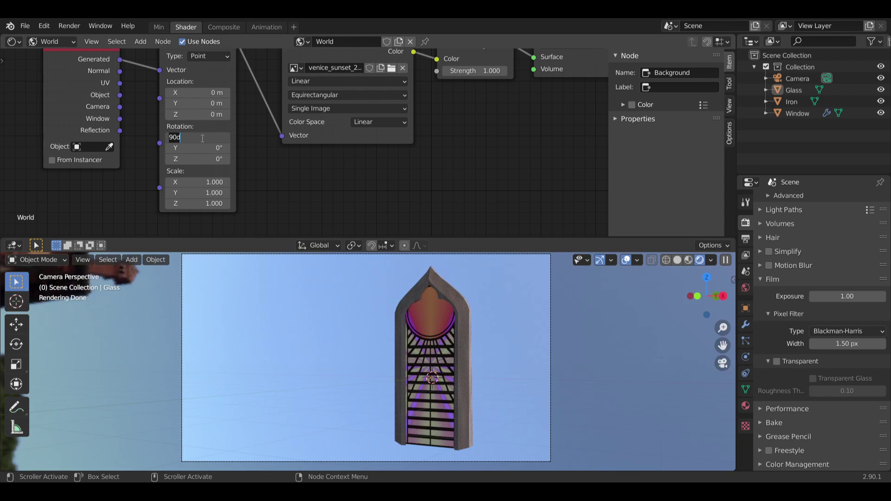
type("0")
key("Return")
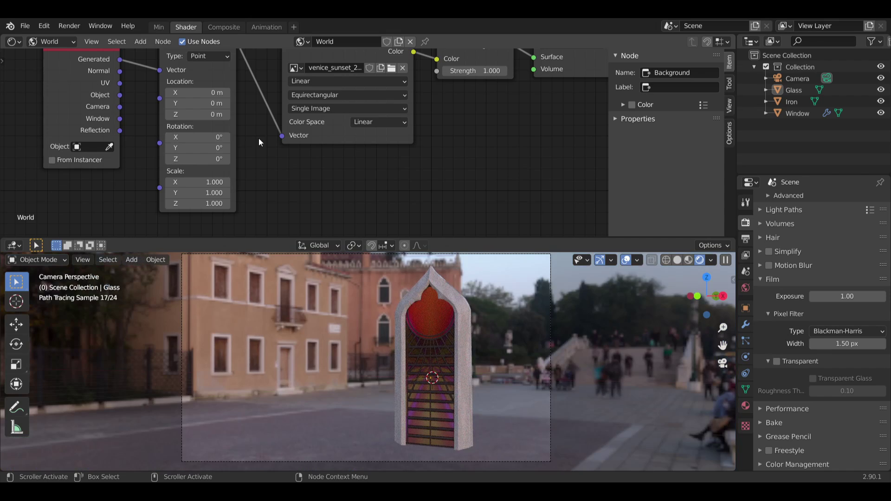
Step: Try a 90° Y rotation for the environment mapping, then return it to 0°
double_click(207, 147)
type("90")
key("Return")
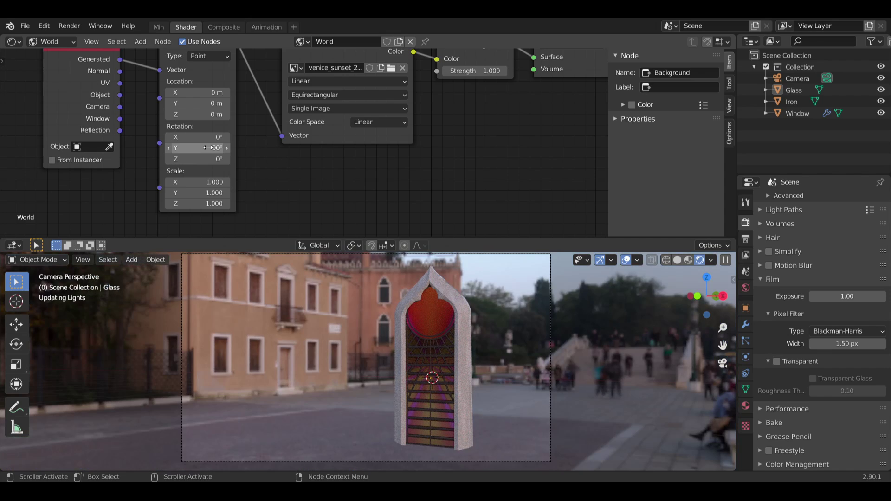
double_click(215, 148)
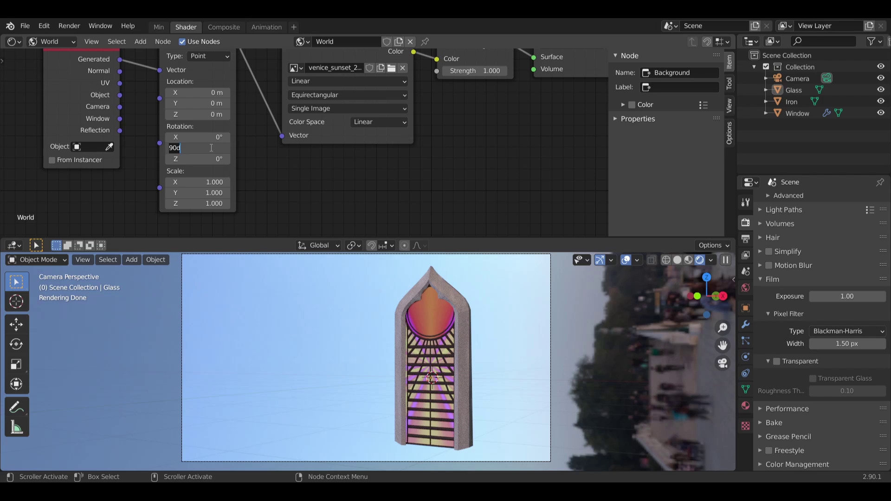
type("0")
key("Return")
Step: Try Z rotations of 90°, 180°, 160° and 145° for the environment mapping
double_click(209, 158)
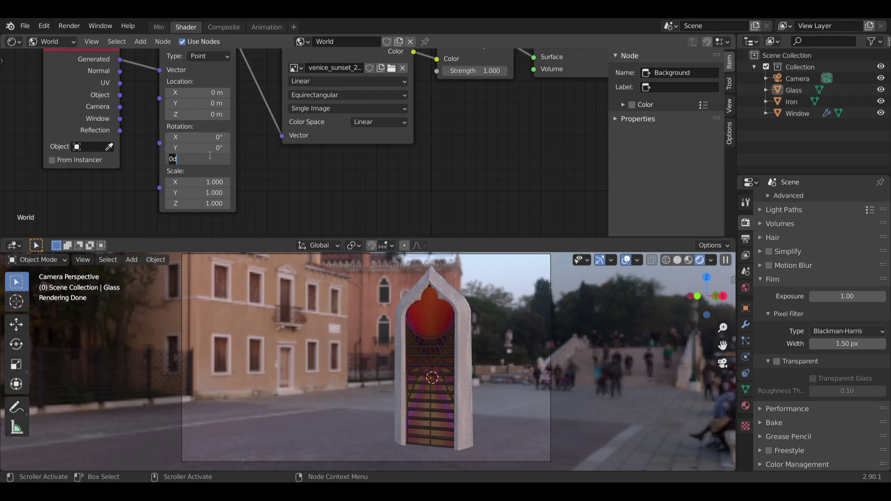
type("90")
key("Return")
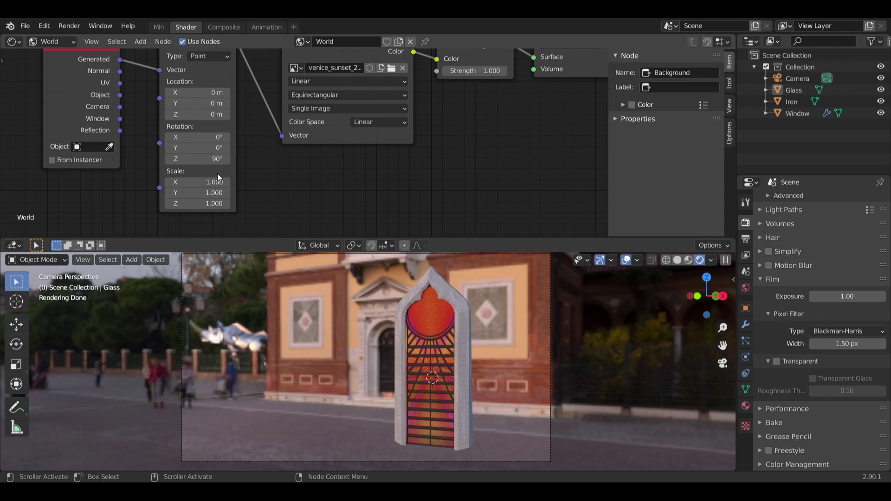
double_click(216, 160)
key("Return")
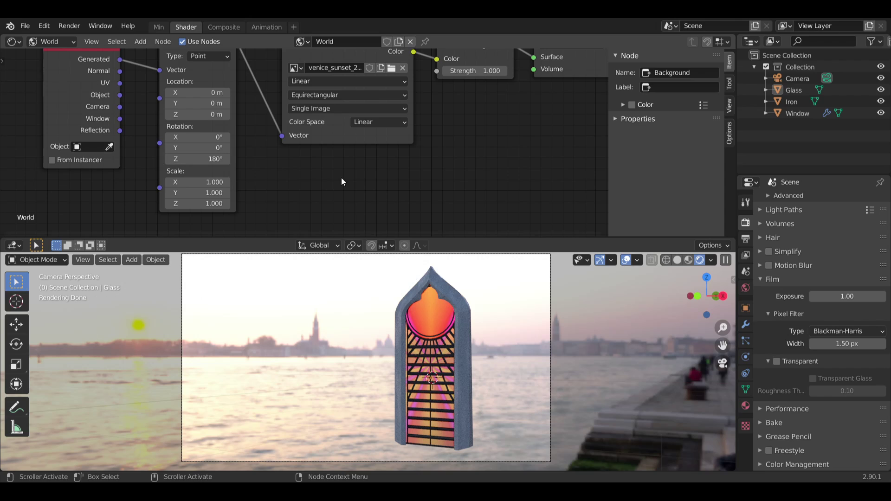
double_click(213, 157)
key("Return")
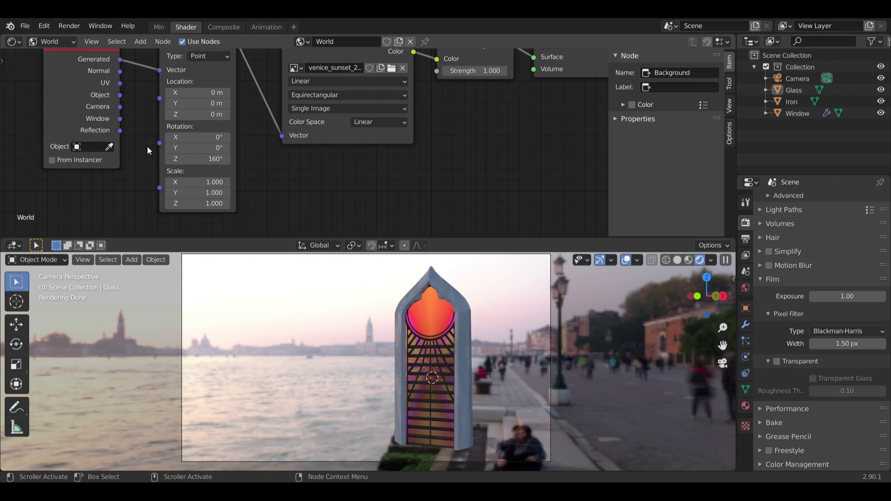
double_click(206, 157)
type("145")
key("Return")
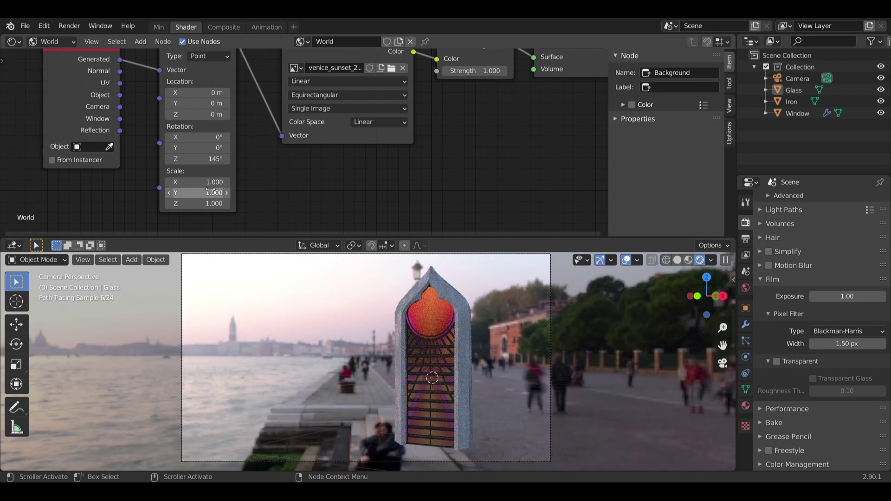
Step: Try Z rotations of 270° and 300° for the environment mapping behind the window
double_click(177, 157)
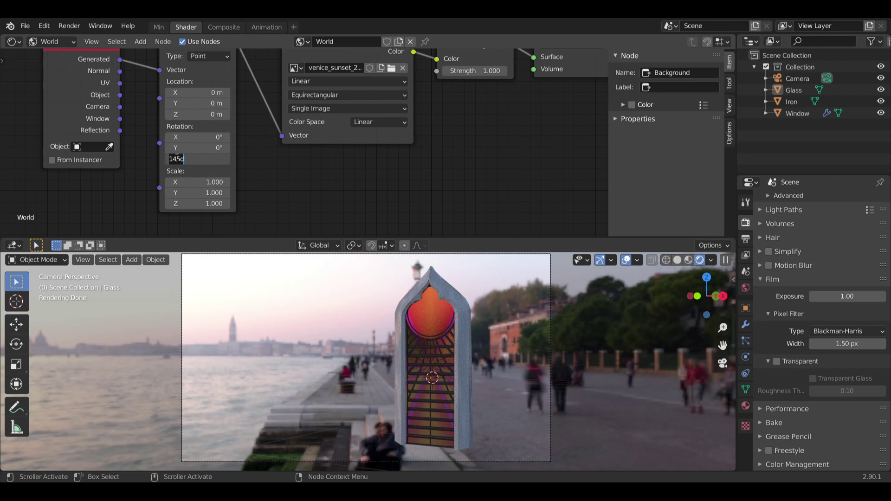
type("270")
key("Return")
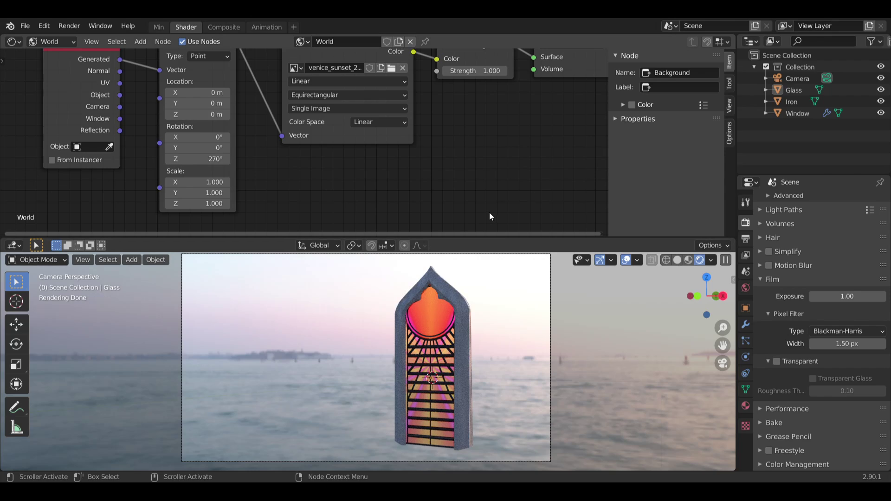
double_click(205, 159)
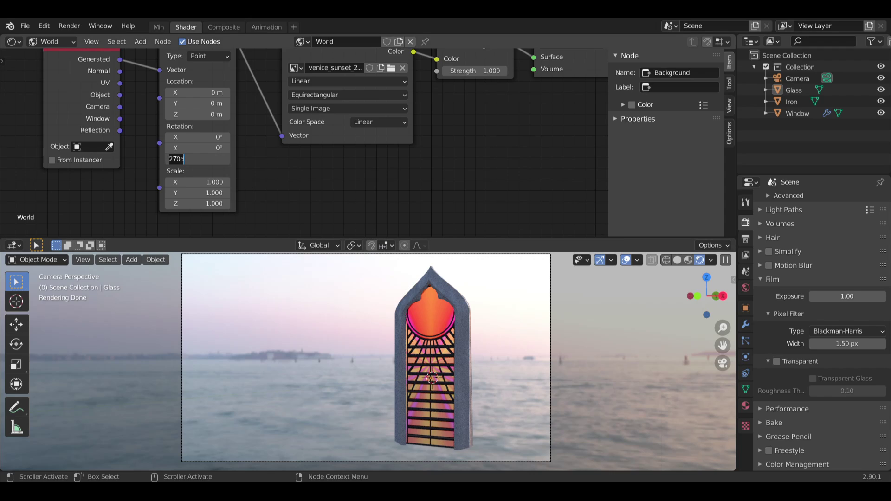
type("300")
key("Return")
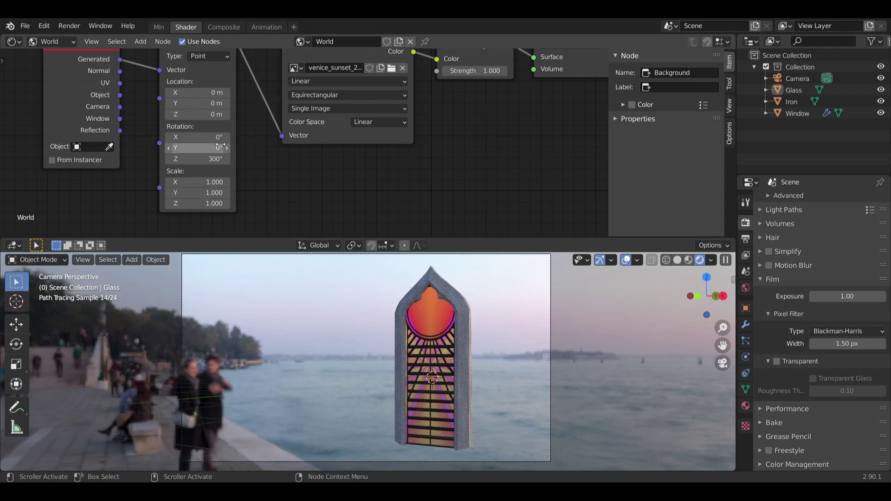
Step: Sweep the environment's Z rotation up to 426°, then set it to 270° for the open-water backdrop
left_click(226, 159)
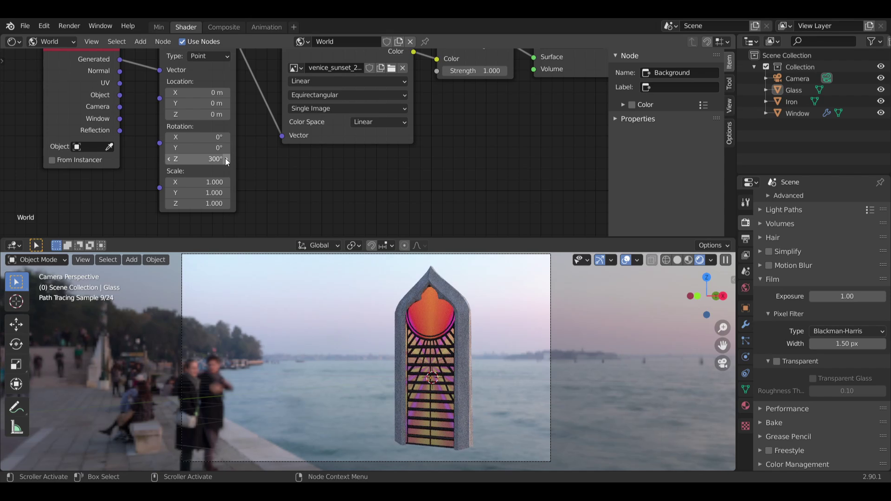
mouse_move(226, 159)
left_mouse_down()
mouse_move(246, 159)
mouse_move(223, 159)
left_mouse_up()
left_click_drag(167, 160, 230, 154)
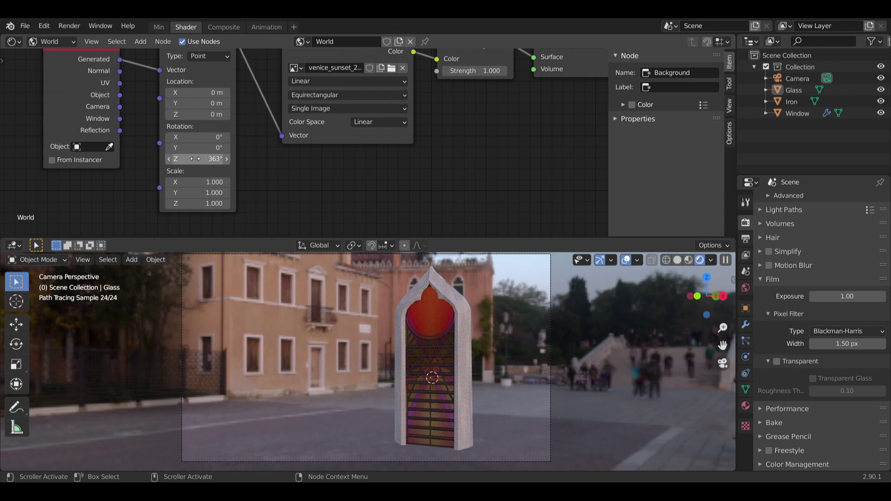
mouse_move(190, 159)
left_mouse_down()
mouse_move(214, 159)
mouse_move(203, 158)
left_mouse_up()
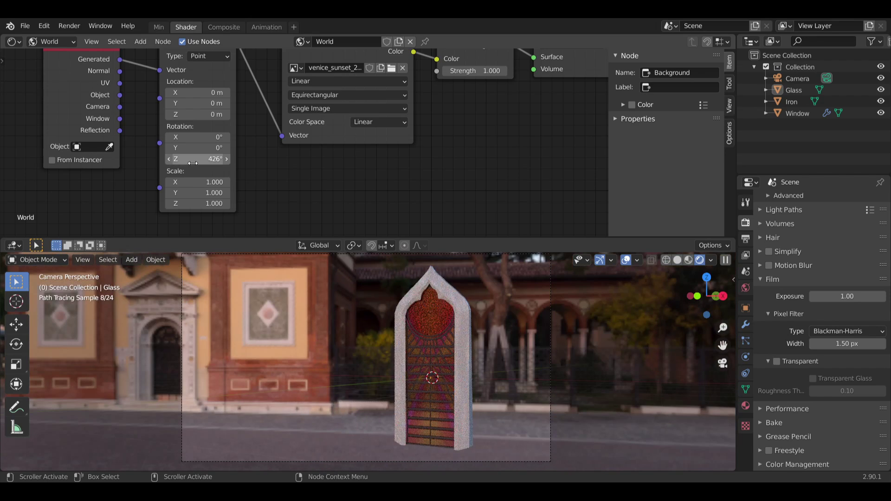
left_click(202, 160)
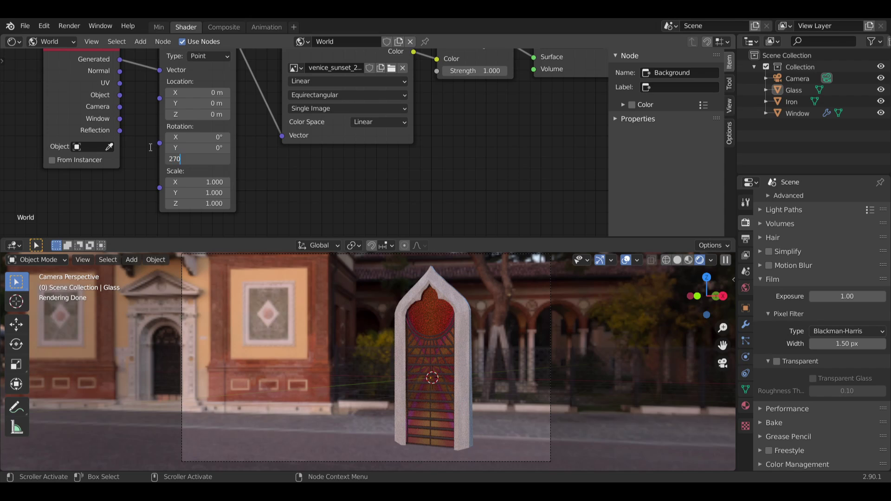
key("Return")
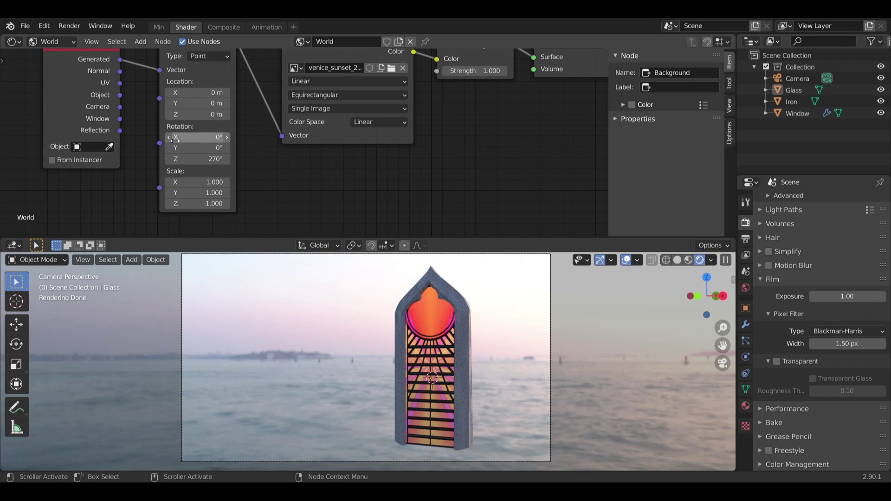
Step: Return the shader editor to object materials and select the outer window frame to show its nodes
left_click(65, 44)
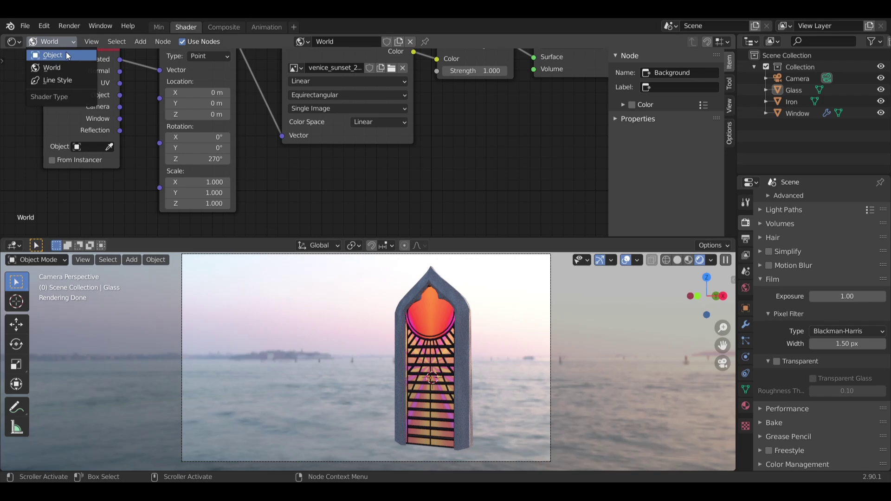
left_click(69, 55)
left_click(454, 307)
middle_click_drag(565, 140, 476, 147)
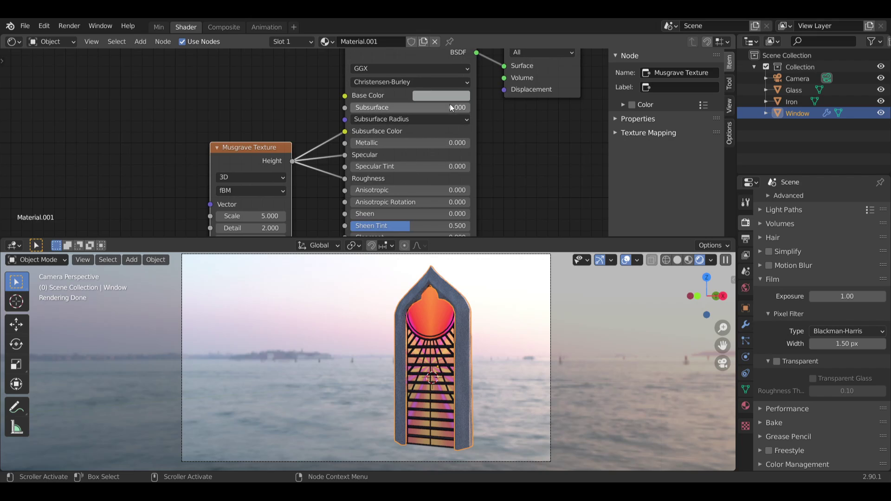
Step: Change the frame's Base Color to a dark brown with hue 0.060, saturation 0.261 and value 0.371
left_click(446, 96)
left_click_drag(506, 147, 455, 157)
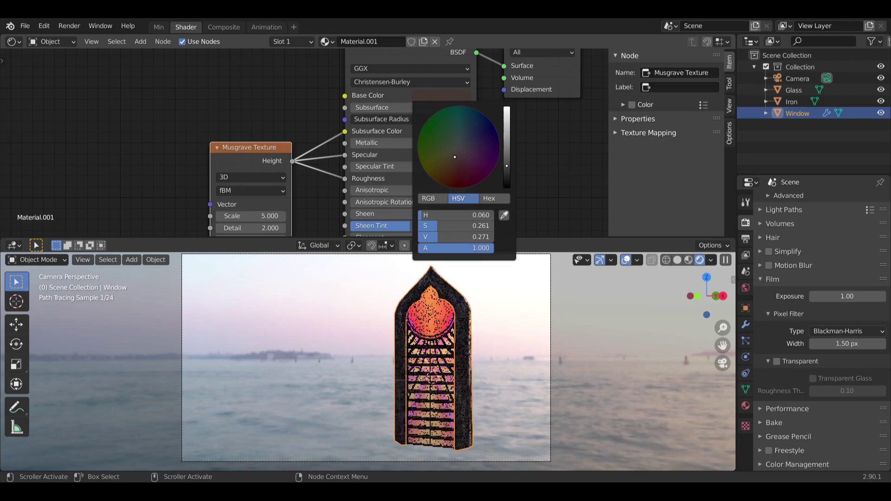
scroll(466, 271, "up", 7)
scroll(469, 273, "down", 5)
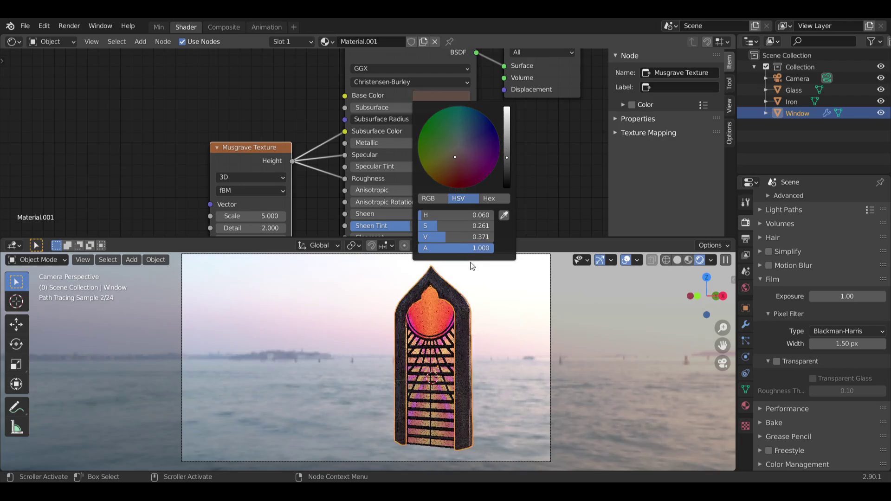
Step: Check the frame from close up and adjust its brown Base Color to a value of 0.458
scroll(473, 321, "up", 5)
scroll(473, 325, "up", 7)
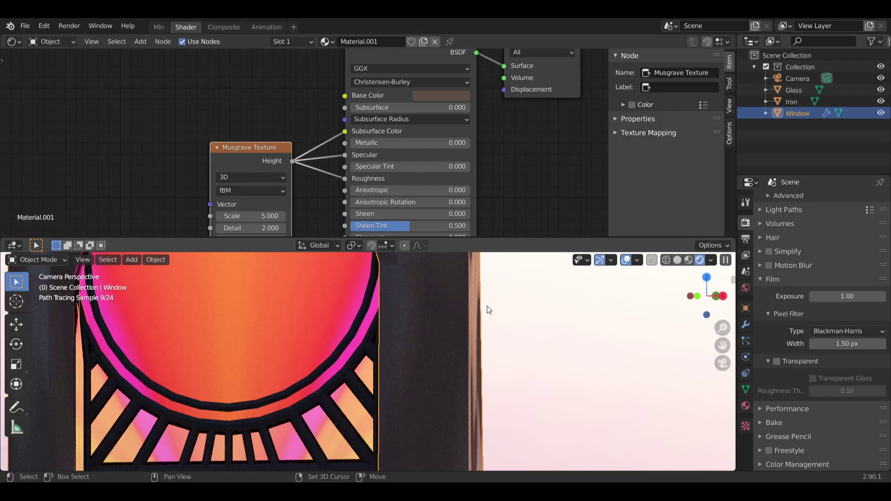
scroll(451, 280, "down", 4)
middle_click_drag(529, 179, 534, 198)
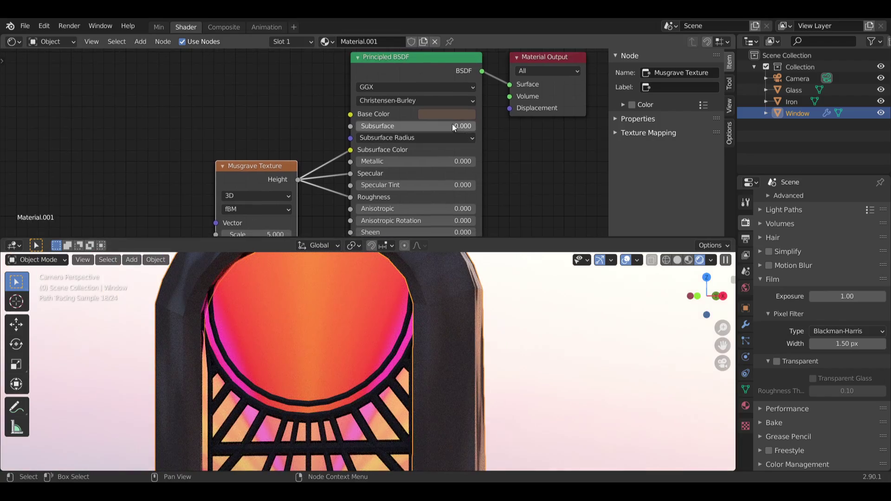
left_click(450, 114)
scroll(510, 185, "down", 1)
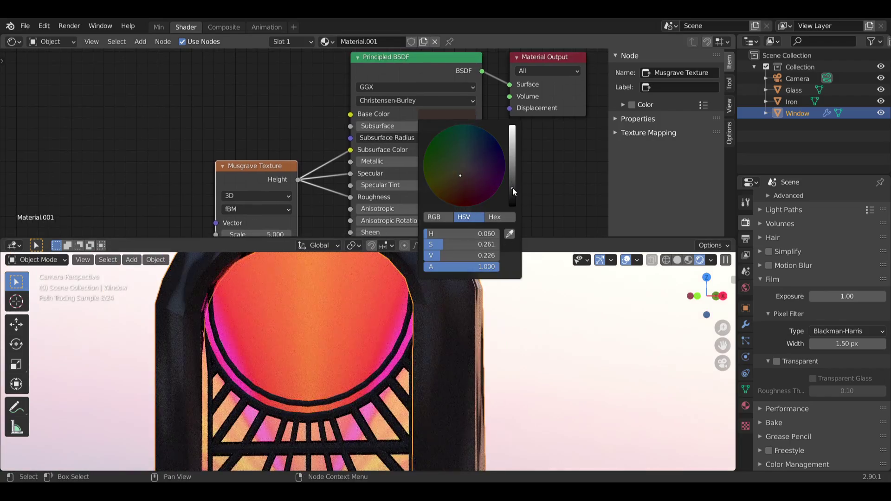
scroll(513, 188, "down", 1)
left_click_drag(512, 178, 512, 169)
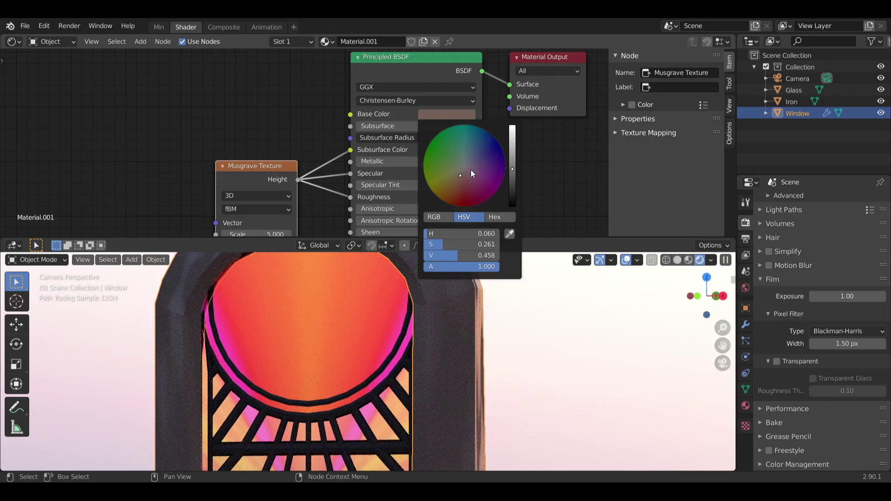
Step: Mute the frame's Base Color to hue 0.011 and saturation 0.085, and deselect the window
mouse_move(460, 176)
left_mouse_down()
mouse_move(453, 171)
mouse_move(464, 169)
left_mouse_up()
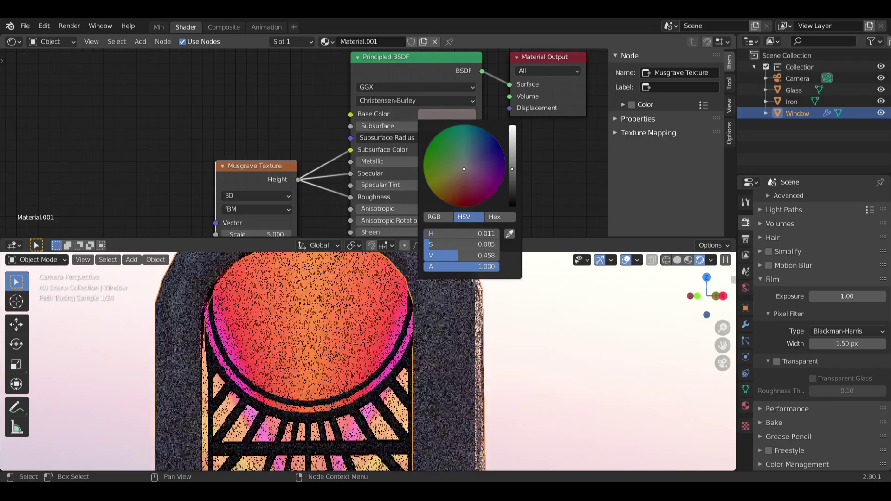
scroll(503, 362, "down", 6)
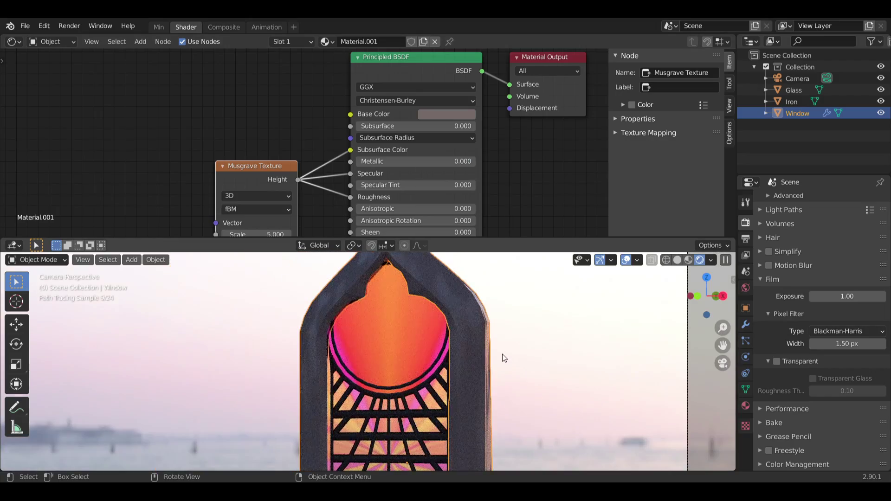
left_click(625, 377)
scroll(560, 377, "down", 2)
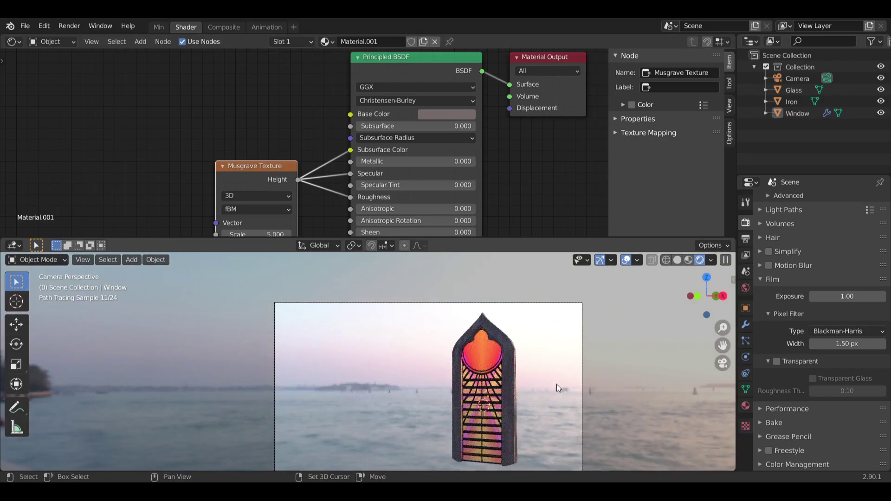
Step: Check the whole camera composition against the water backdrop and save the Stained Glass.blend file
middle_click_drag(556, 385, 513, 339, "shift")
scroll(500, 338, "down", 3)
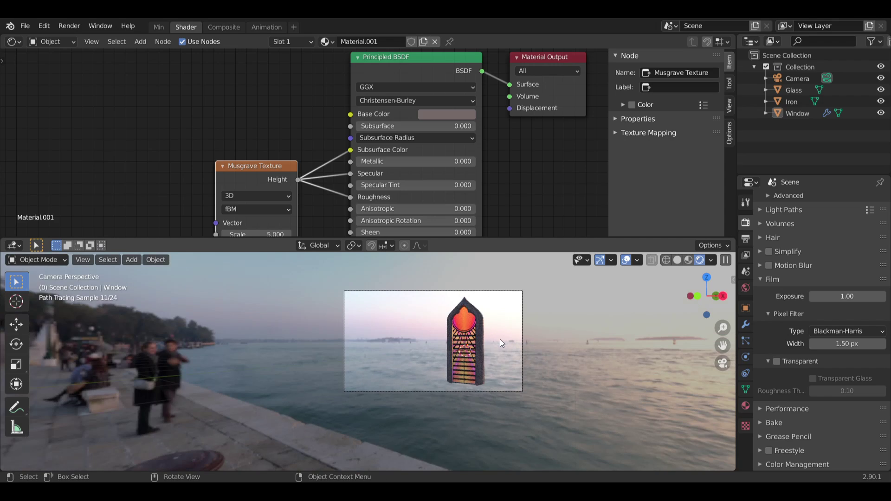
scroll(500, 338, "up", 2)
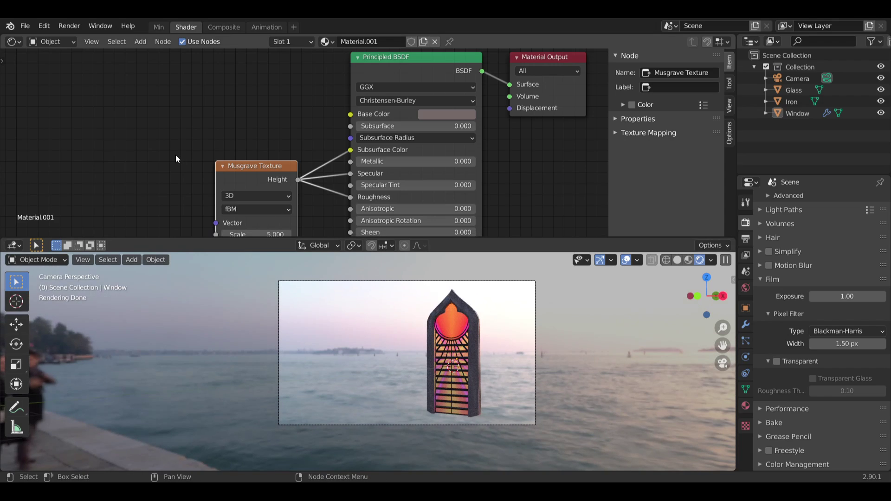
key("ctrl+s")
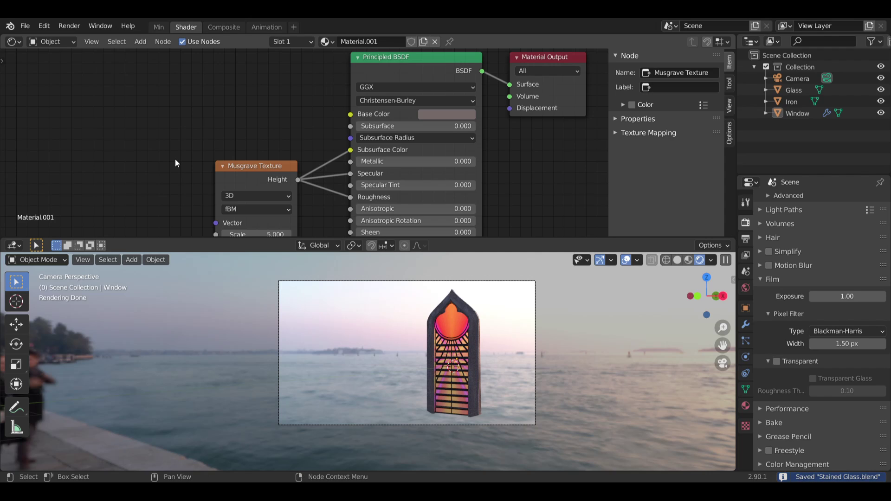
Step: Inspect the stained glass and frame up close in the camera view and save the file again
scroll(488, 330, "up", 2)
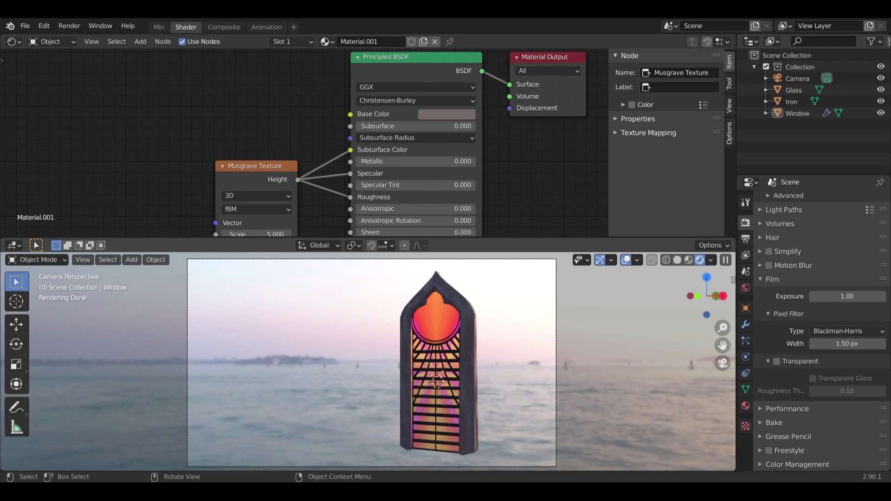
scroll(423, 348, "up", 4)
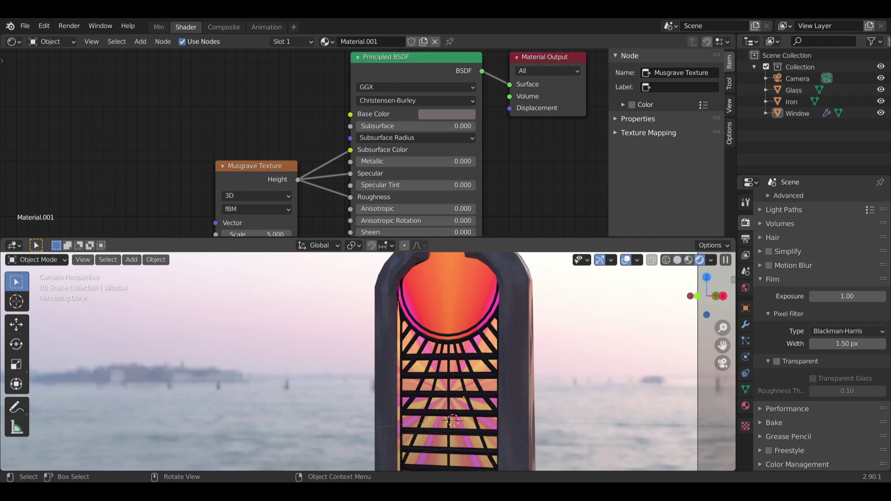
key("Home")
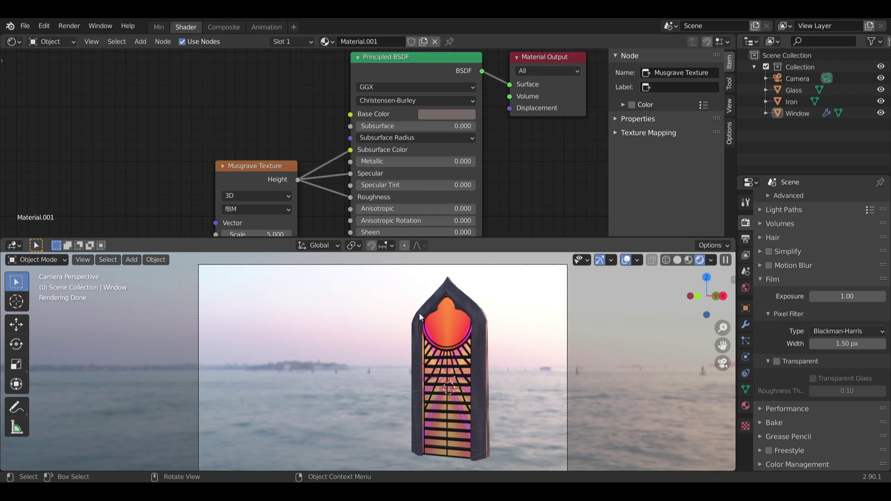
key("ctrl+s")
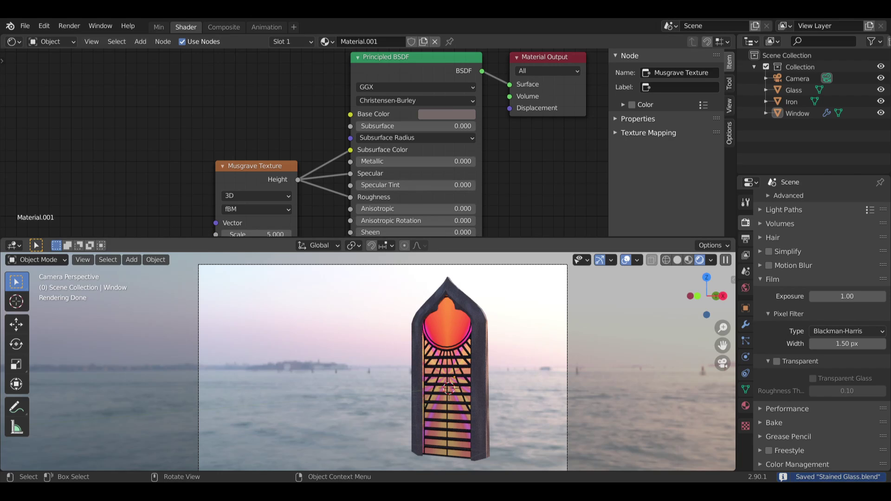
Step: Check the output dimensions and file format settings, and render the scene as a still image
left_click(70, 25)
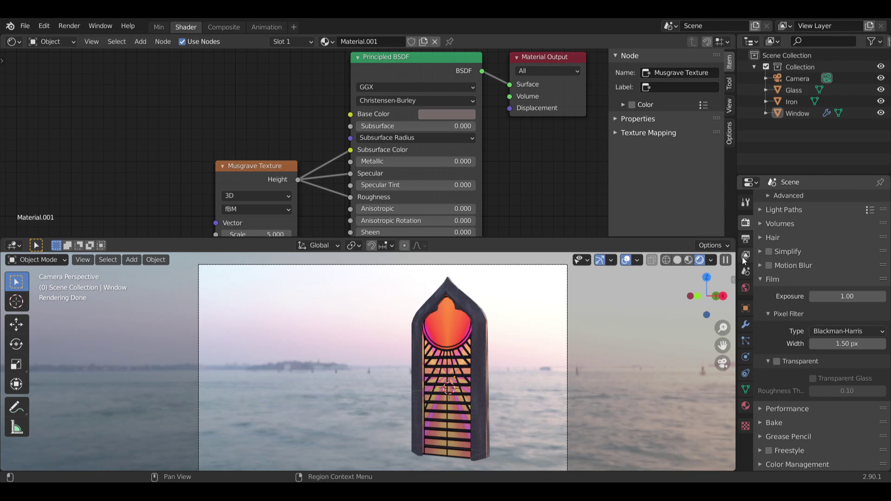
left_click(746, 239)
scroll(763, 277, "down", 3)
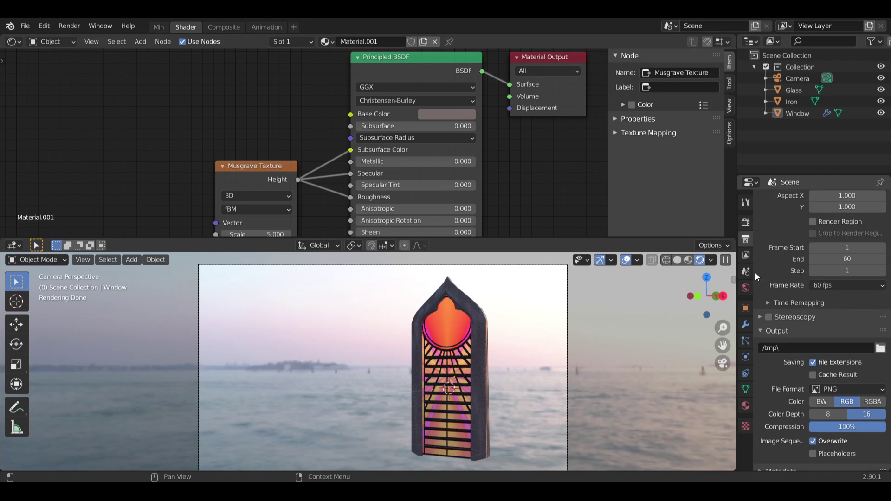
scroll(781, 263, "up", 3)
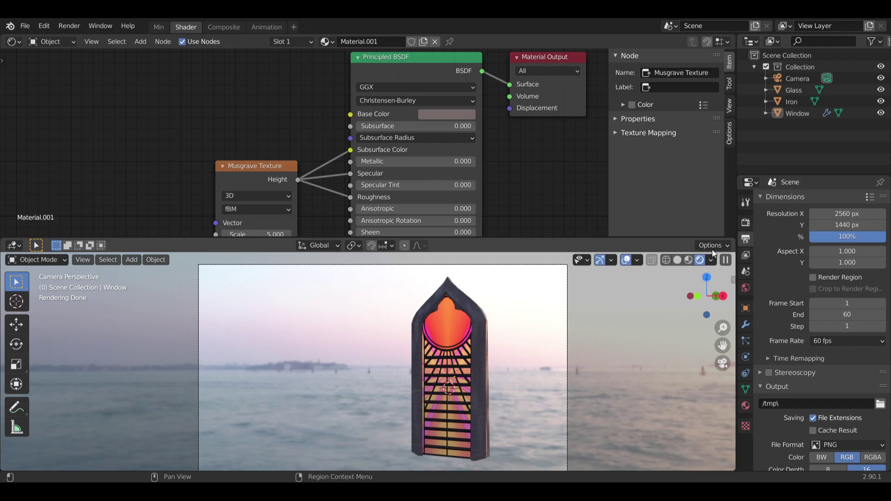
left_click(745, 222)
left_click(69, 25)
left_click(79, 35)
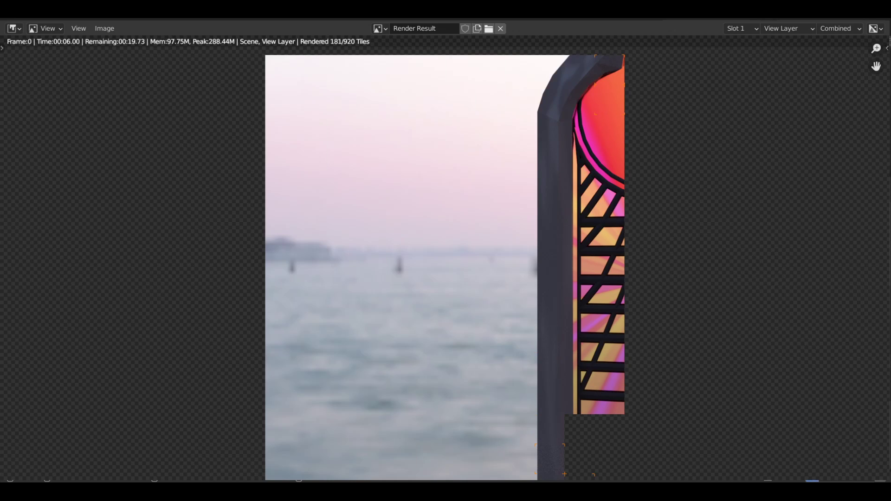
scroll(494, 244, "down", 2)
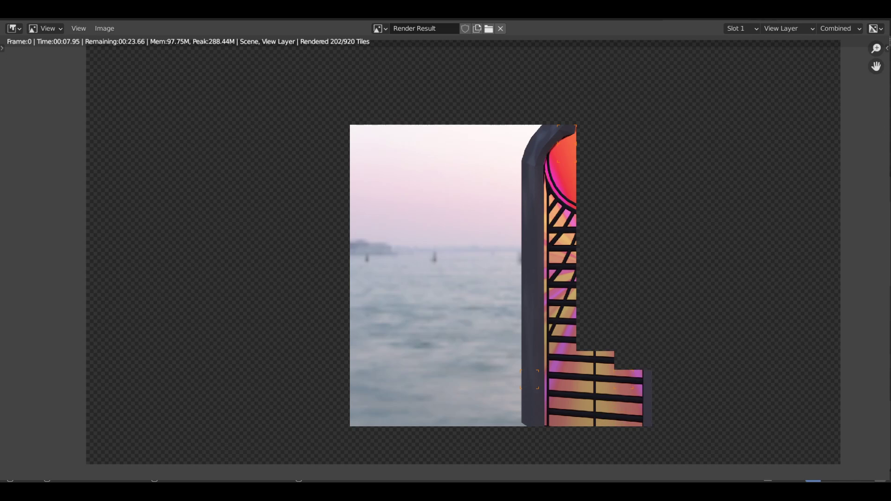